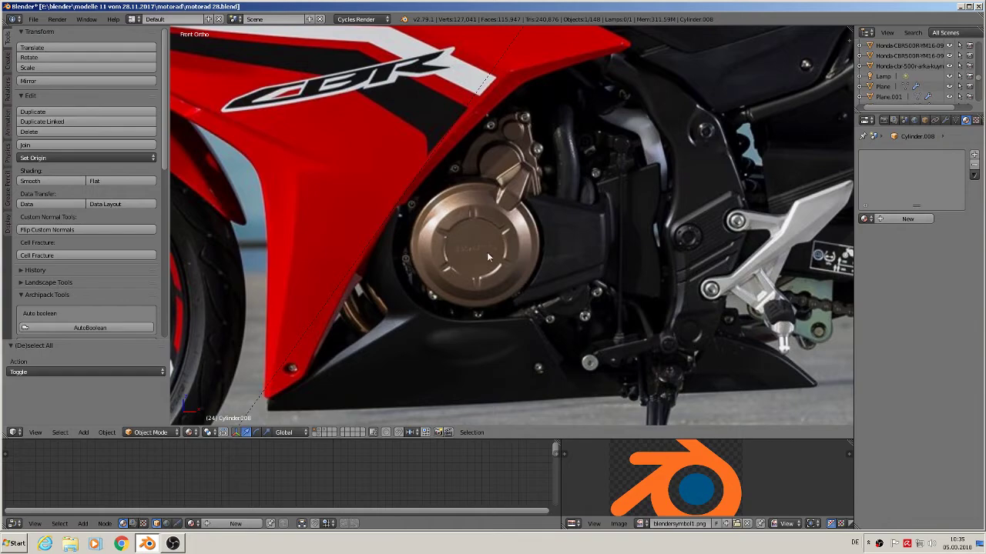
Move the spiked cylinder along the Y axis by about -3.28 and another -1.68, clear of the other motorcycle parts
scroll(517, 251, "down", 7)
middle_click_drag(594, 295, 24, 278, "shift")
middle_click_drag(665, 175, 288, 275, "shift")
left_click_drag(425, 259, 228, 274)
middle_click_drag(229, 275, 591, 228, "shift")
middle_click_drag(623, 223, 589, 230)
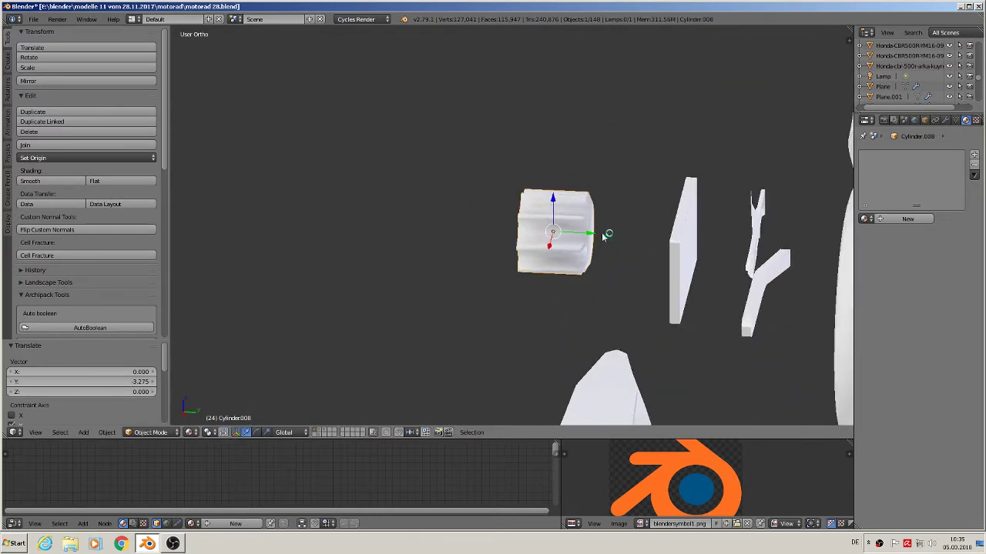
left_click_drag(590, 233, 479, 223)
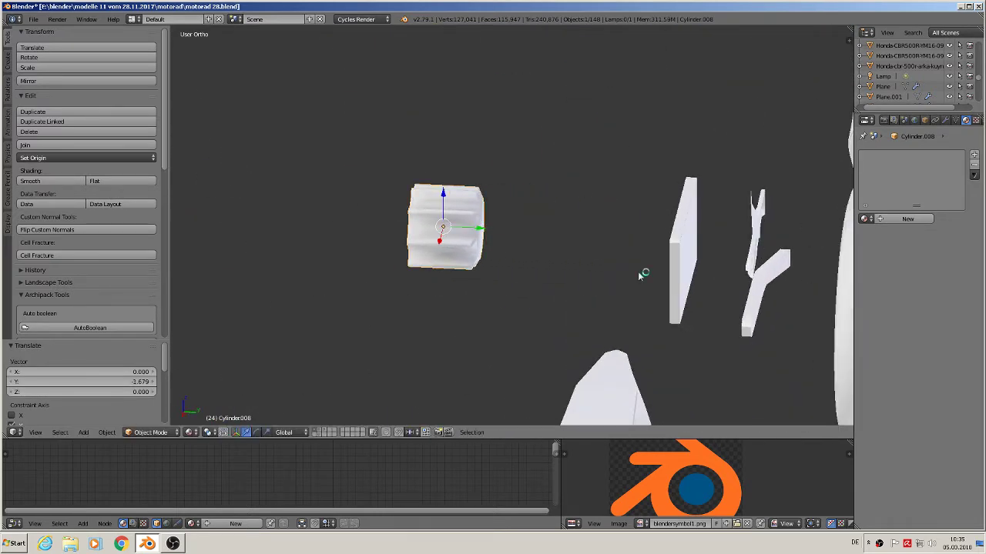
Rotate the spiked cylinder 180° about the global Z axis and look at it from the front
type("rz180")
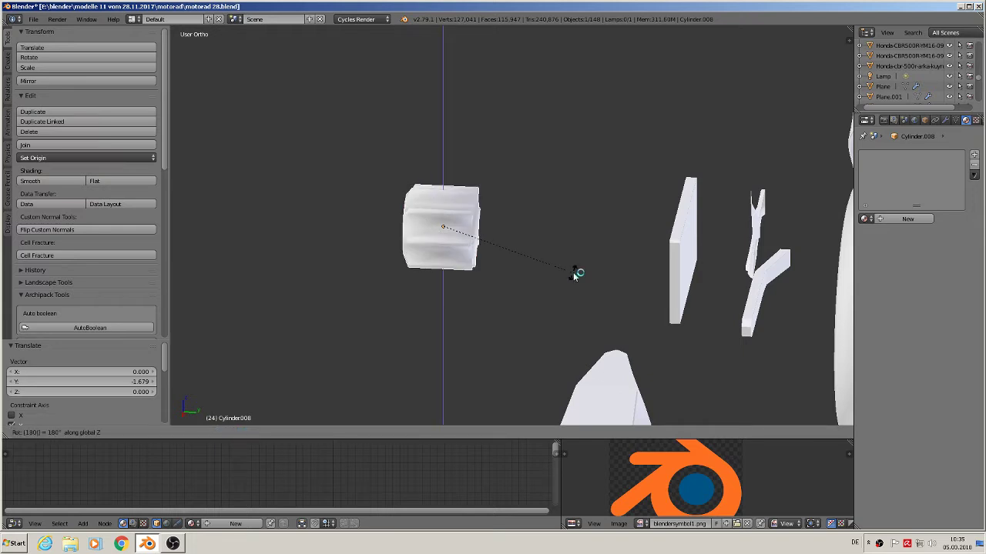
key("Return")
key("KP_1")
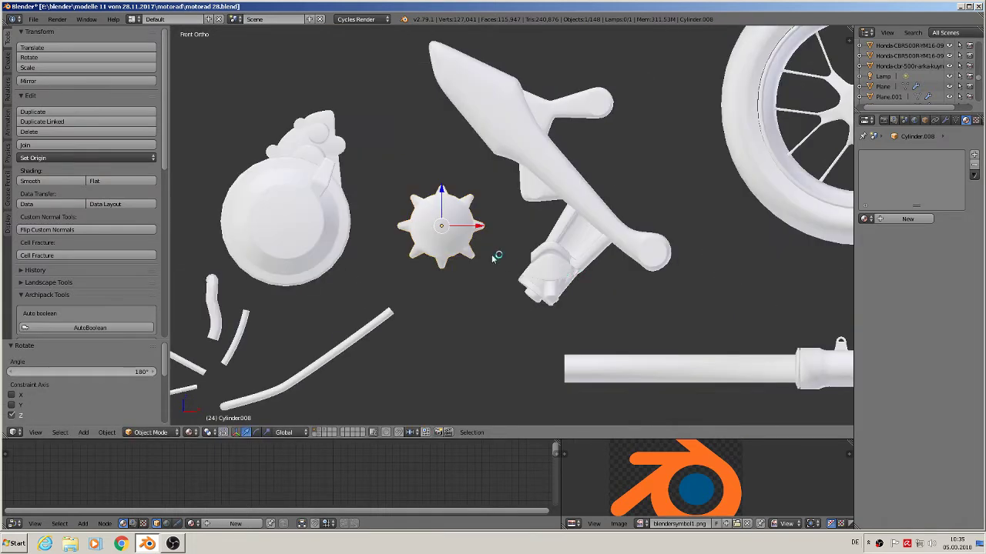
Unwrap the UVs of the whole spiked cylinder mesh and return to Object Mode
scroll(468, 228, "up", 3)
scroll(451, 219, "up", 1)
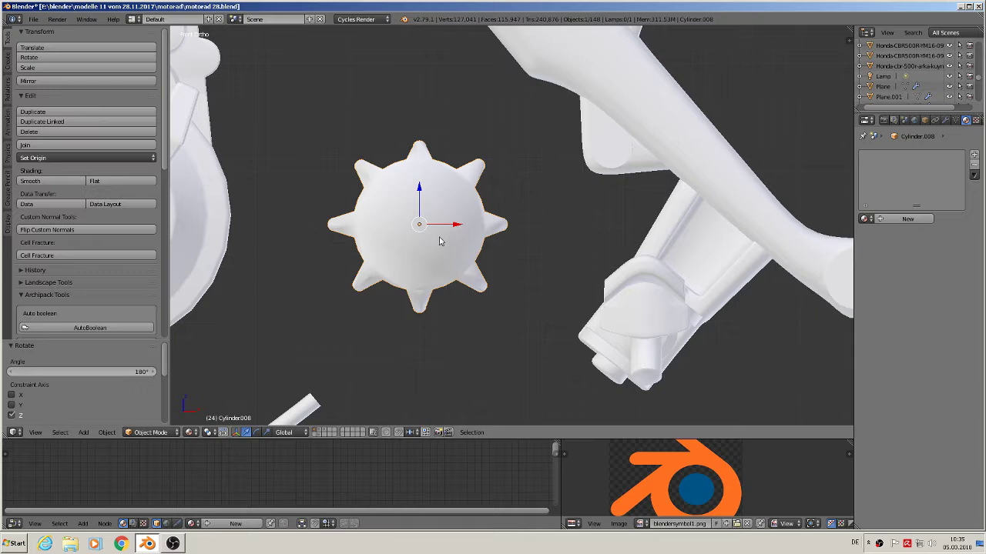
key("Tab")
key("a")
key("a")
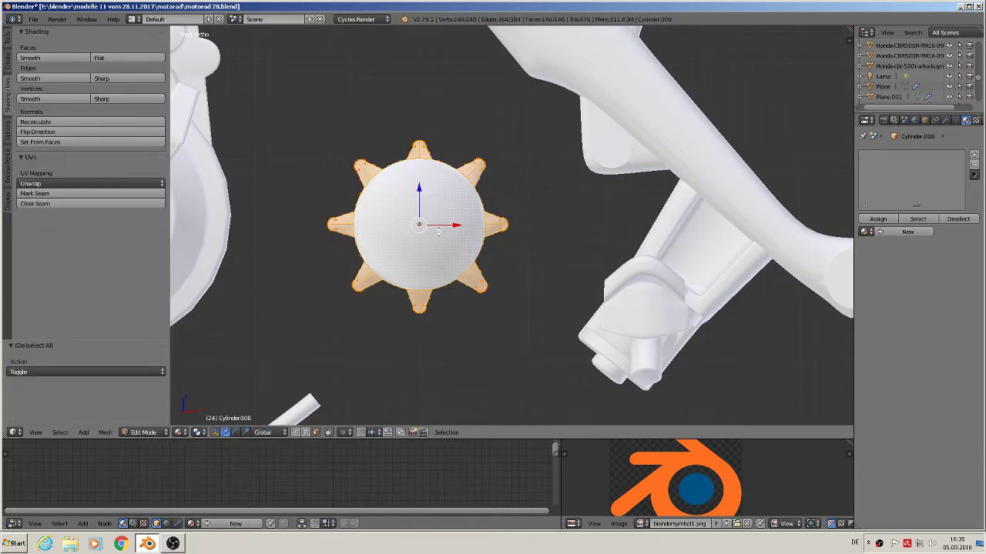
key("u")
left_click(438, 231)
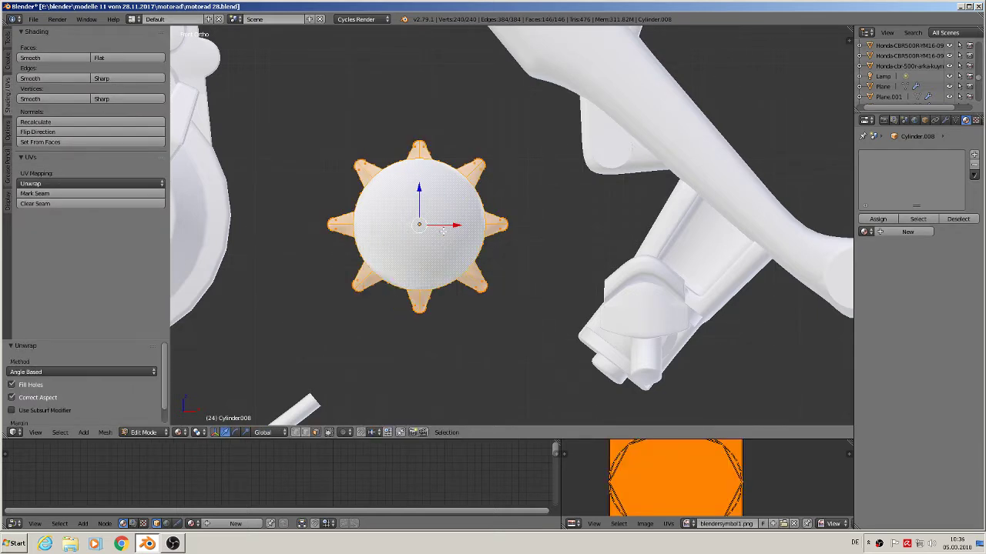
key("Tab")
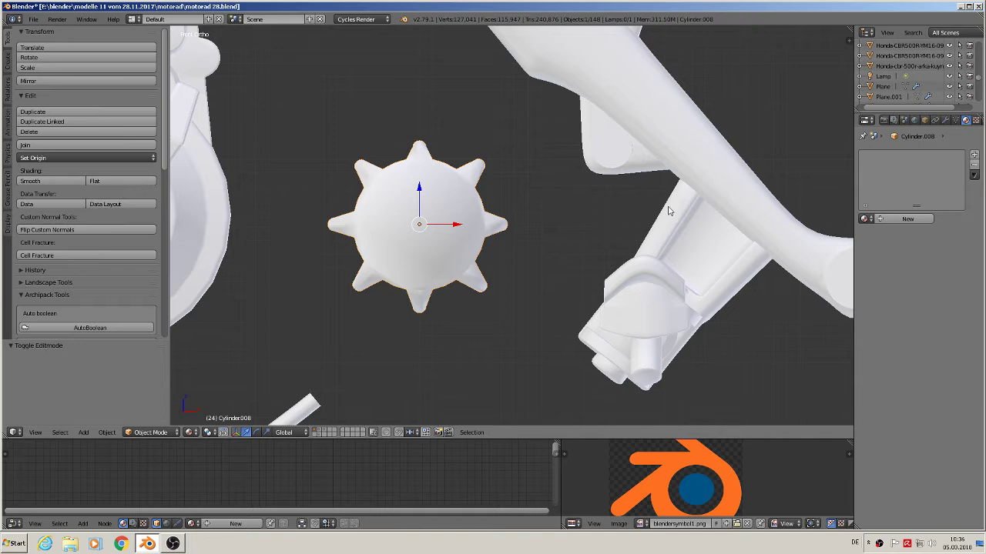
Give the spiked cylinder a new material named "star object"
left_click(909, 220)
left_click(886, 219)
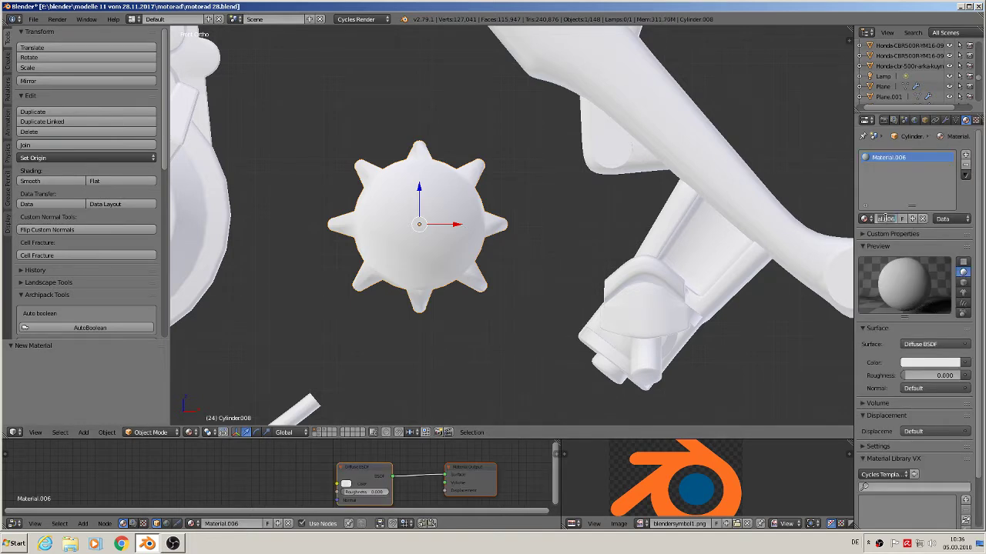
key("BackSpace")
type("stahl")
key("Return")
Add a plane at the star object's center and rotate it 90° about the global X axis
key("a")
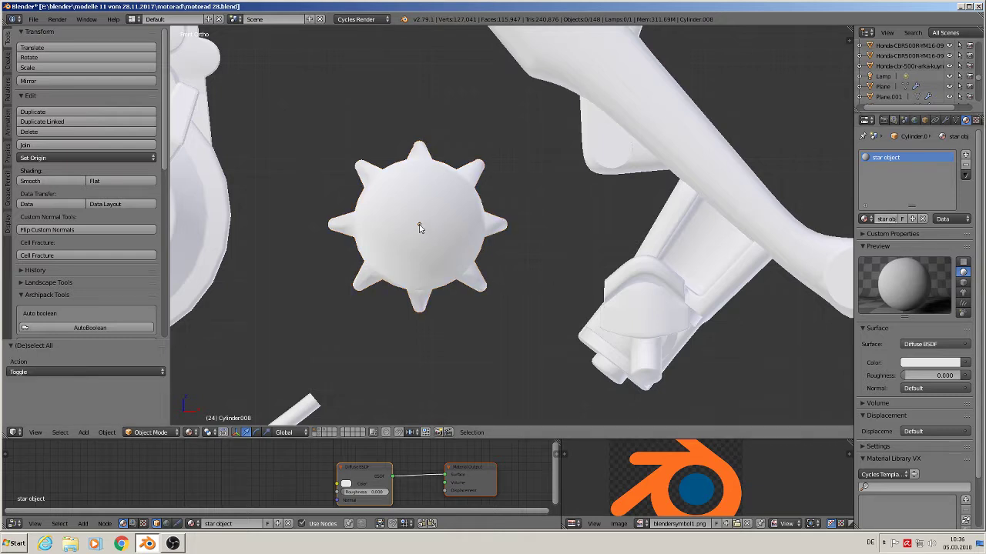
left_click(78, 435)
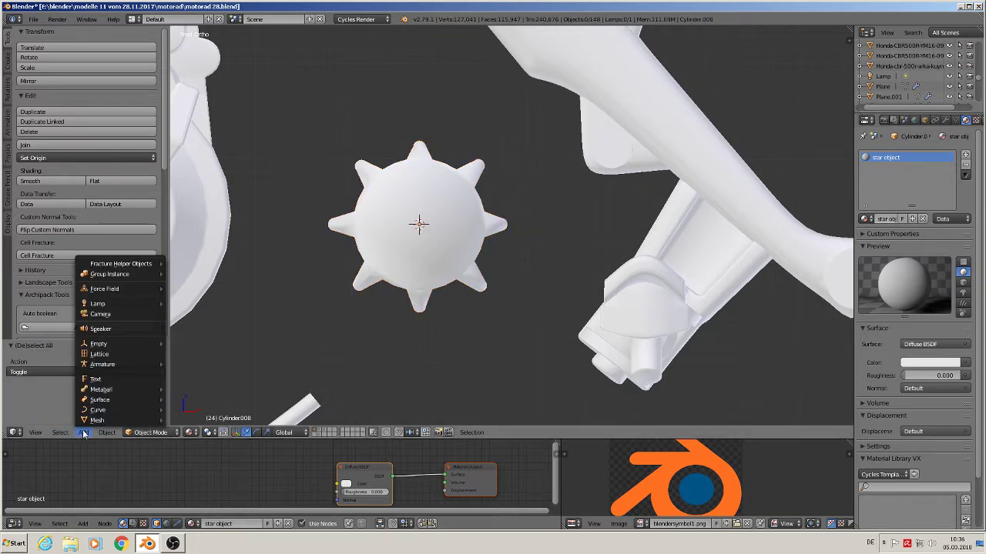
mouse_move(97, 419)
left_click(185, 177)
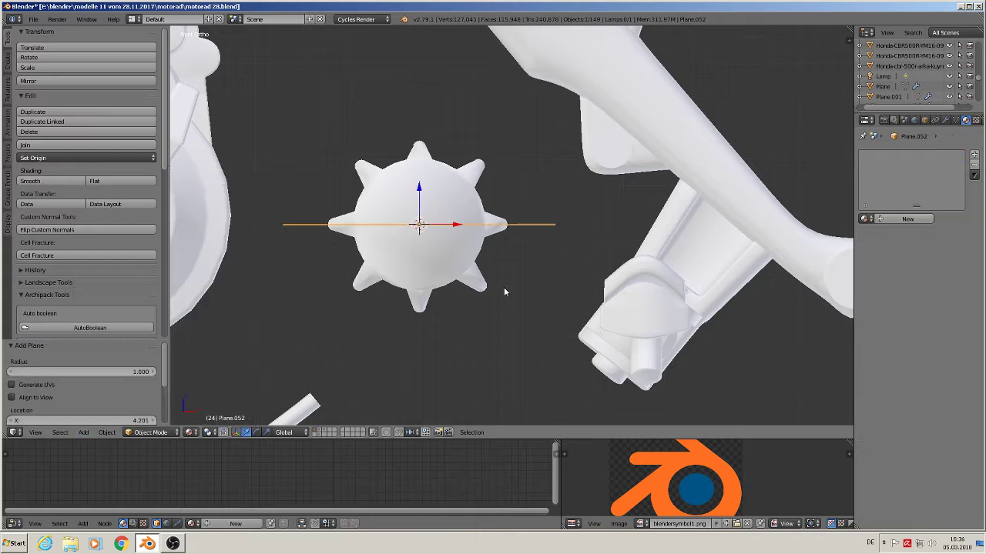
type("rx0")
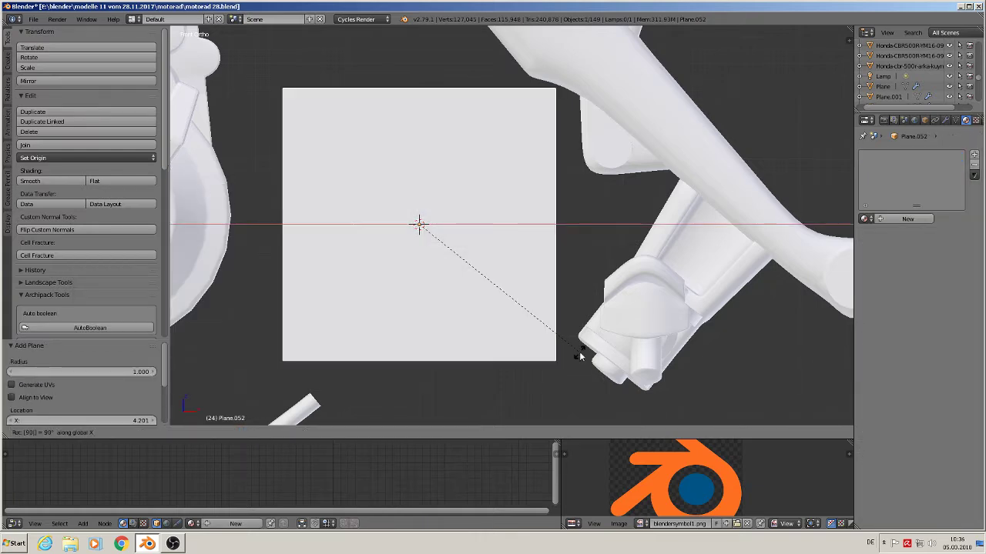
key("Return")
Unwrap the UVs of the new plane in Edit Mode
key("Tab")
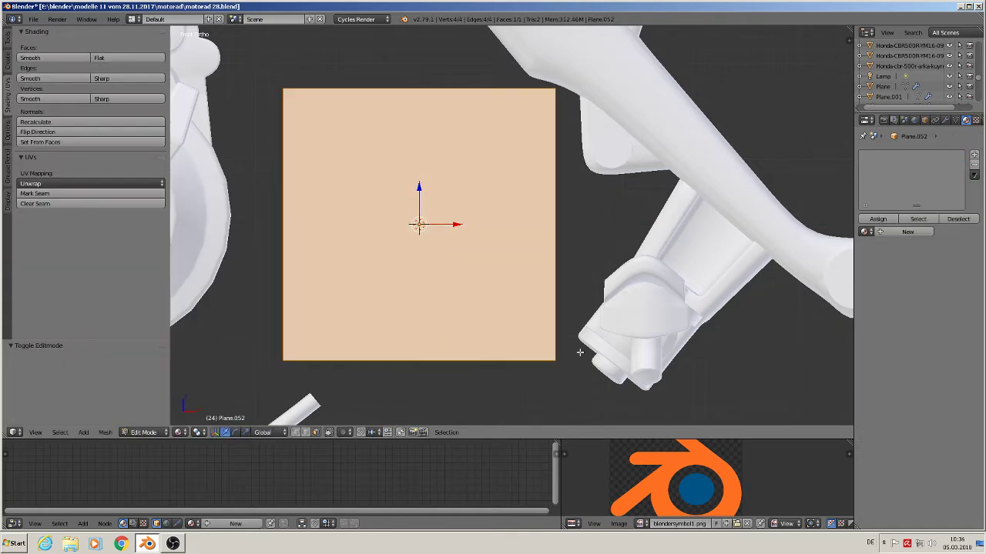
key("u")
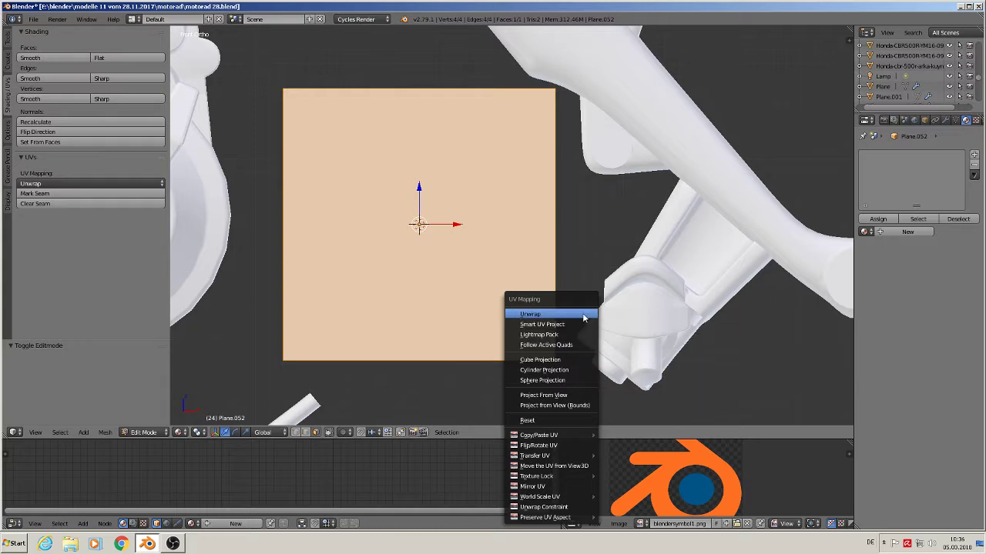
left_click(583, 315)
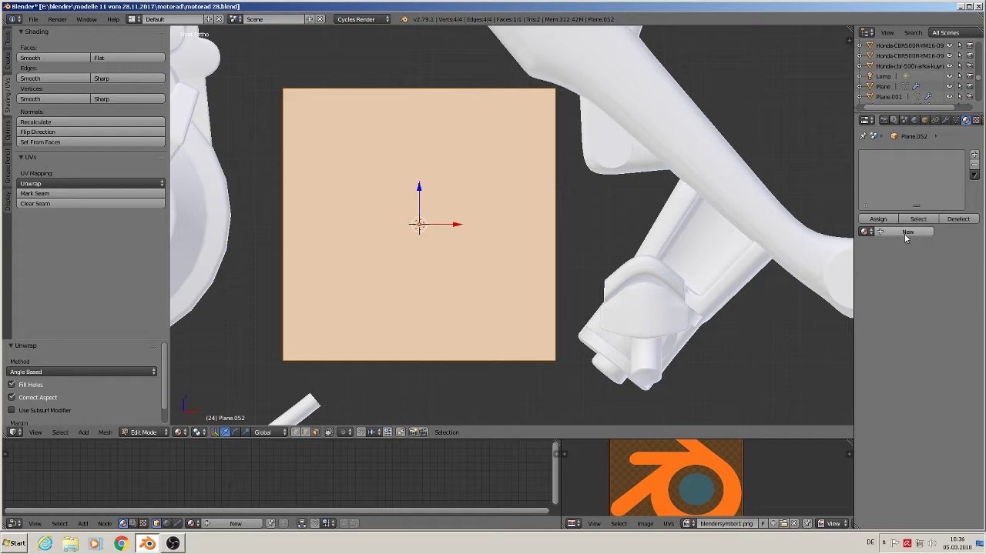
Give the plane a new material named "bake plane for star obje ct"
left_click(906, 234)
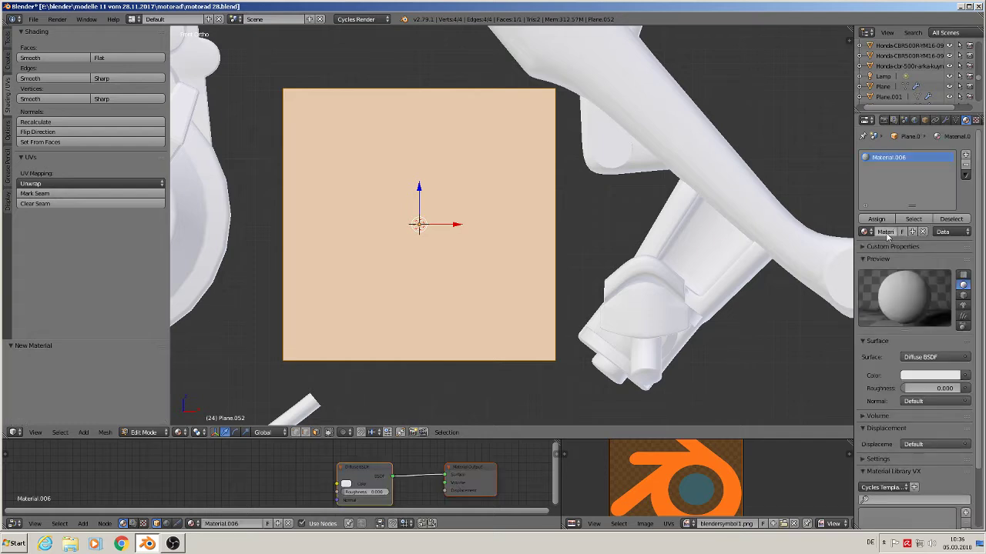
left_click(887, 234)
type("ba")
type("bake plane for star obje ct")
key("Return")
Move the plane in Object Mode by about -0.003 along the Y axis, just in front of the star object
scroll(519, 252, "down", 3)
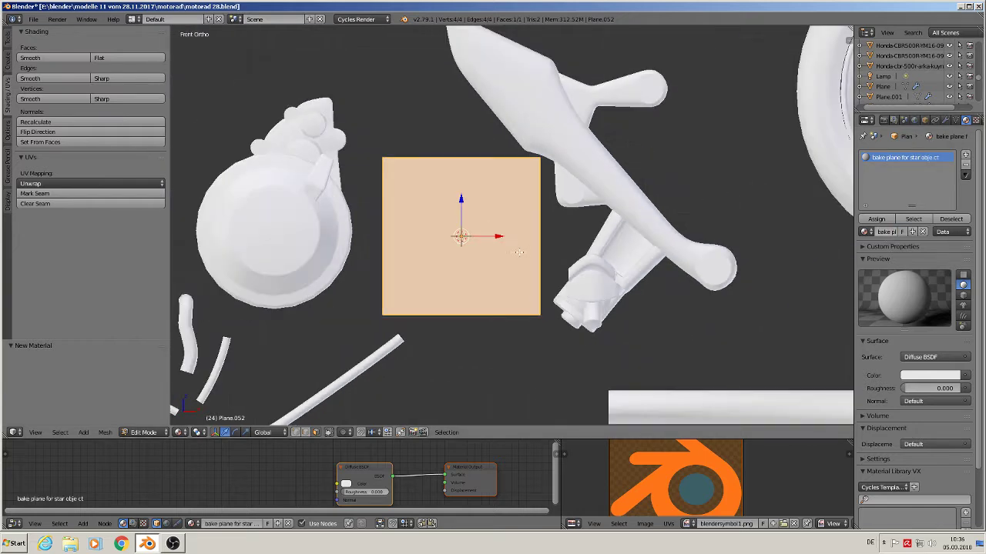
middle_click_drag(519, 252, 513, 254)
key("KP_7")
scroll(513, 253, "up", 8)
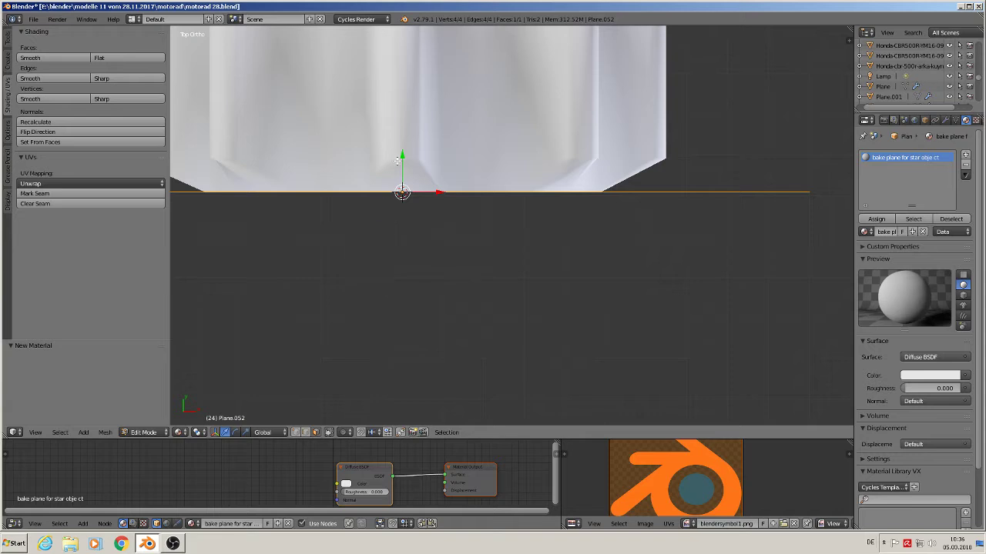
key("Tab")
key("g")
key("y")
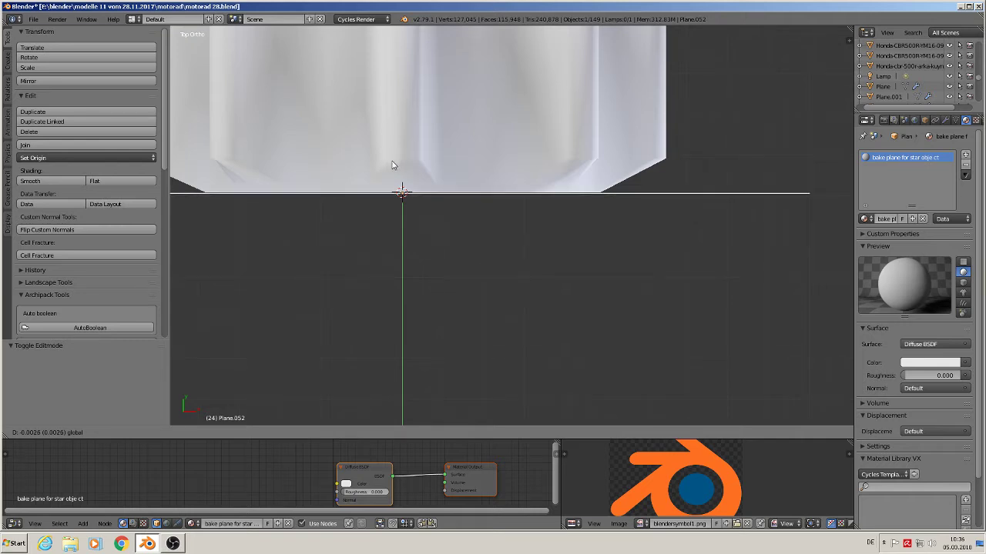
left_click(435, 198)
Return to the front view, then make the node and image editors taller and the image editor wider
scroll(666, 396, "down", 1)
middle_click_drag(630, 358, 608, 306)
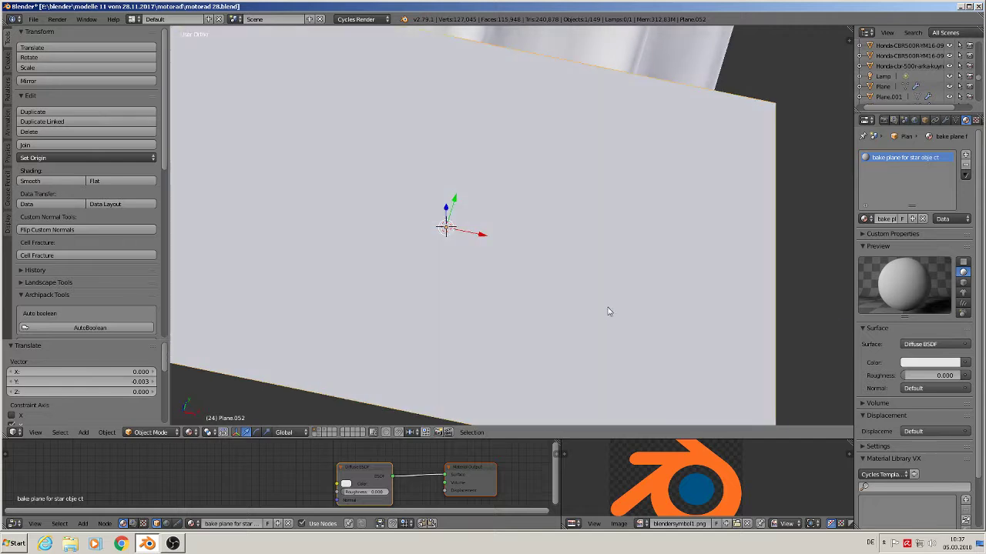
key("KP_1")
scroll(646, 454, "down", 4)
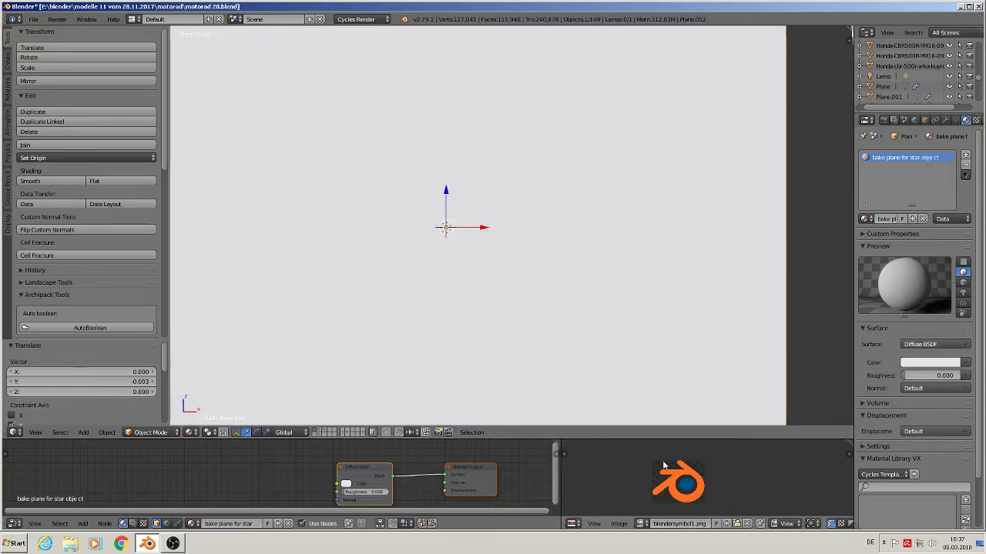
left_click_drag(643, 438, 616, 299)
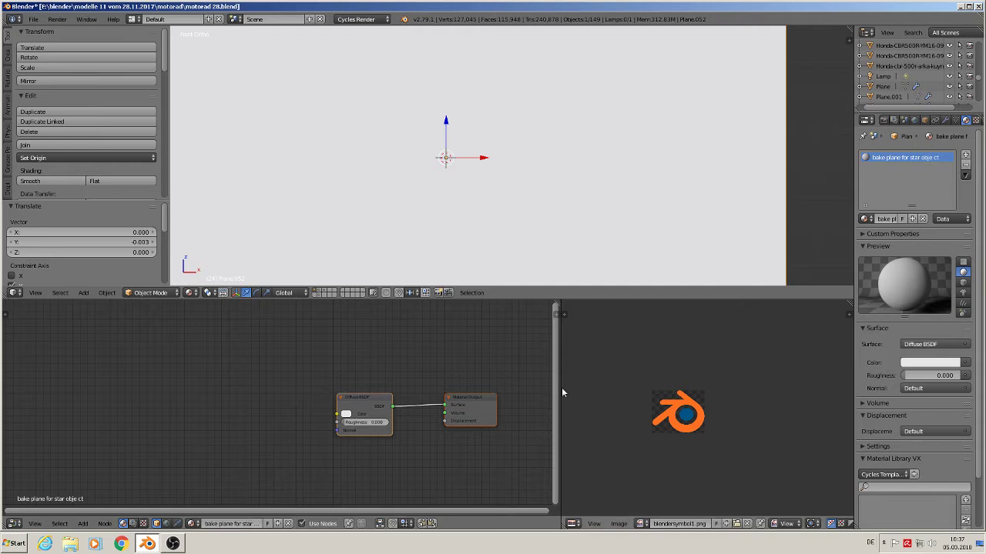
left_click_drag(560, 387, 428, 382)
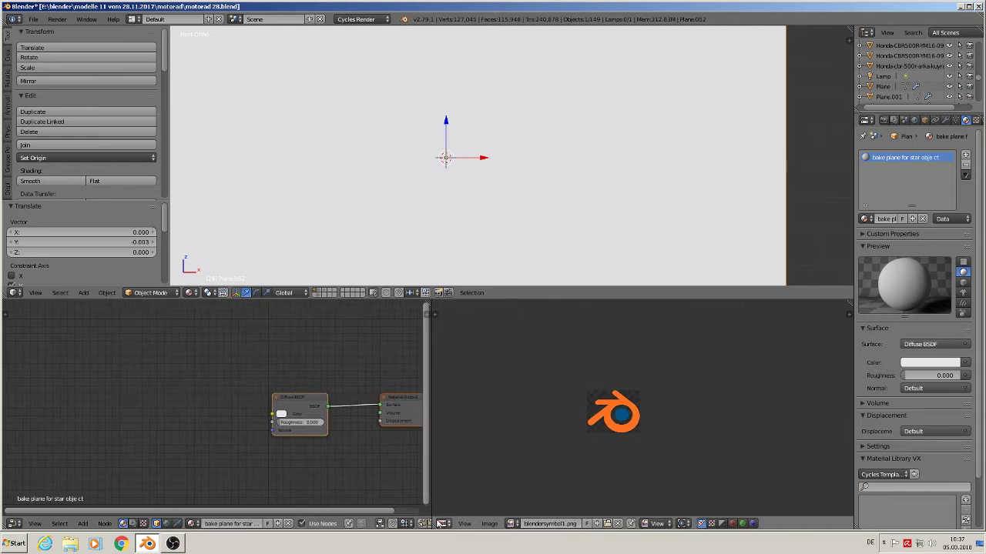
Unlink the blendersymbol1.png image from the image editor
left_click(443, 523)
left_click(467, 445)
left_click(618, 523)
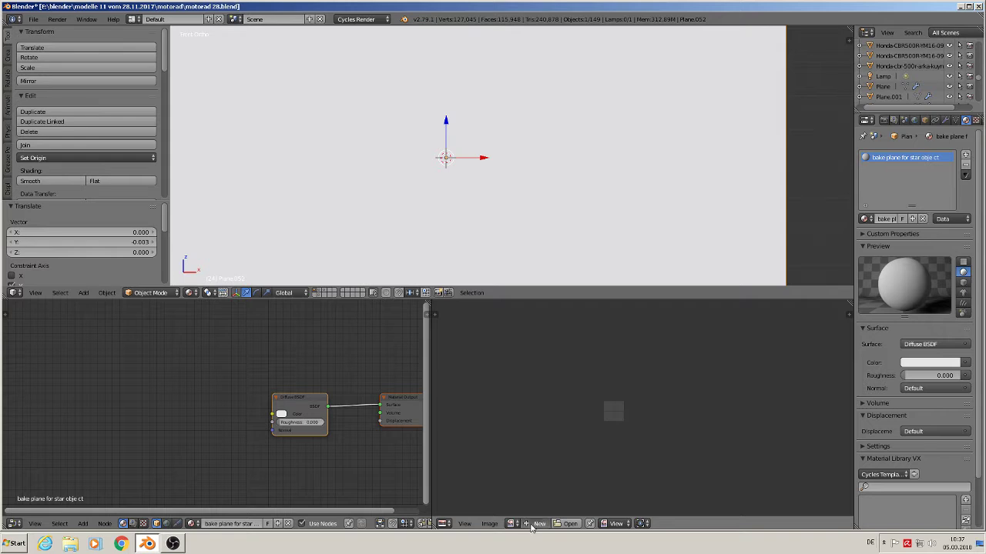
Create a blank black 1024 × 1024 px image named "uv normal bake" with alpha turned off
left_click(536, 524)
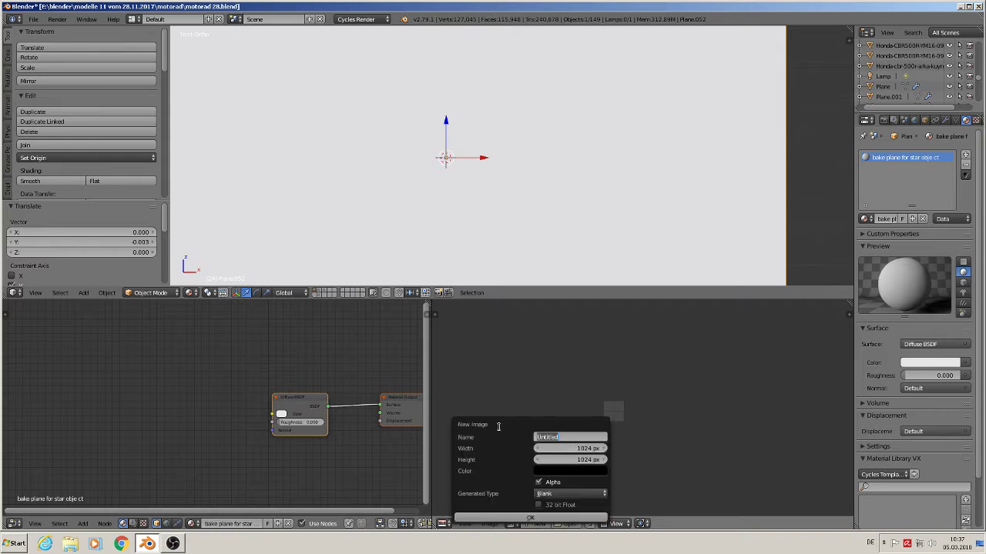
type("uv normal bake")
left_click(583, 448)
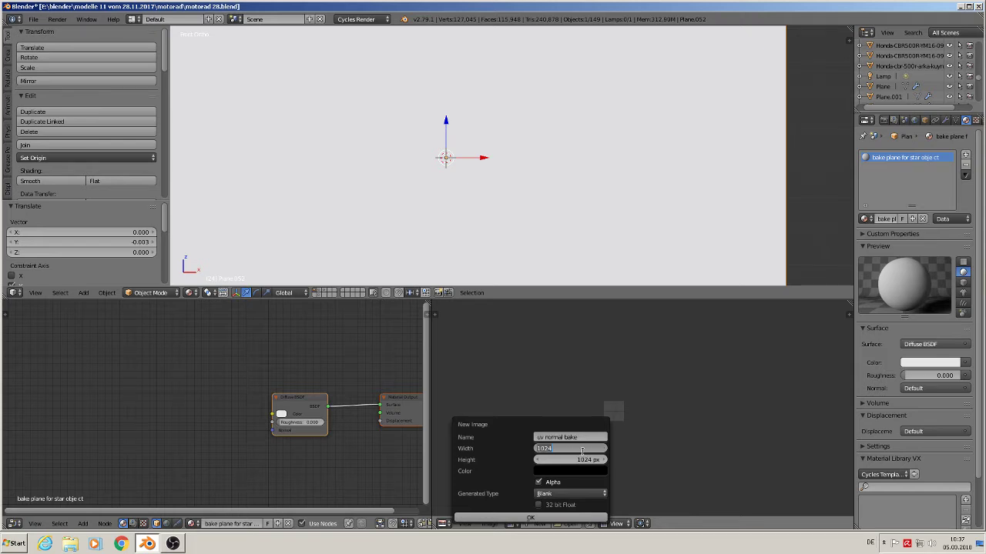
key("Return")
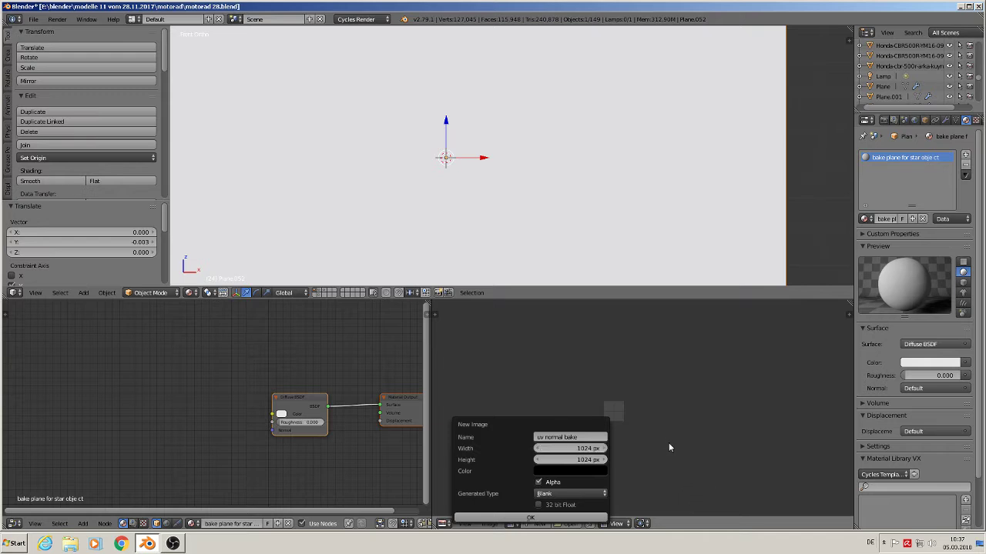
left_click(545, 484)
left_click(539, 517)
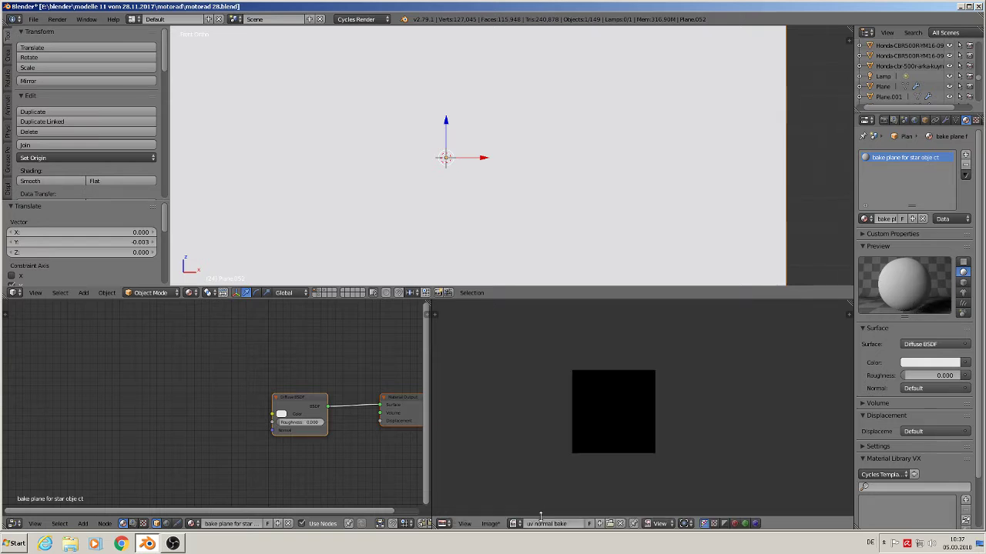
left_click(496, 524)
left_click(497, 525)
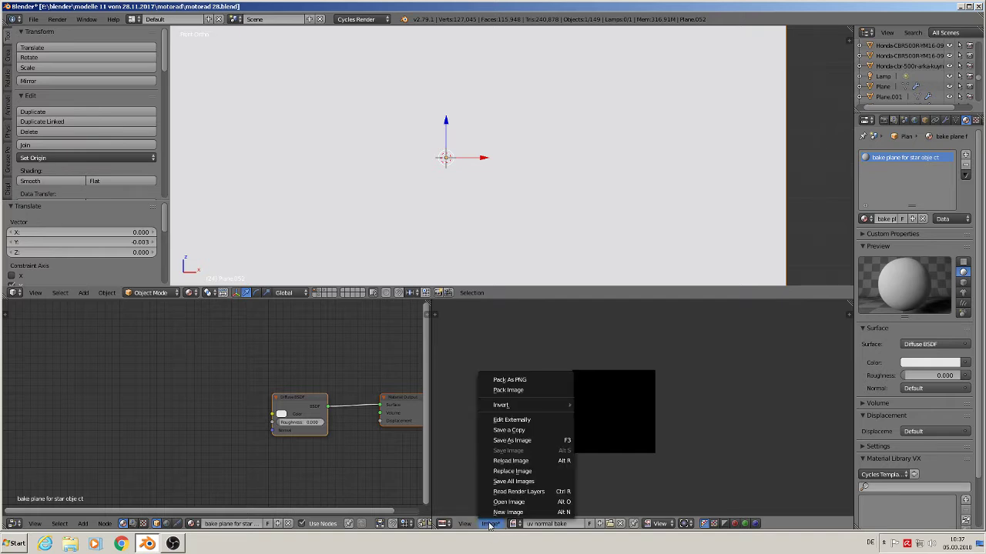
left_click(517, 442)
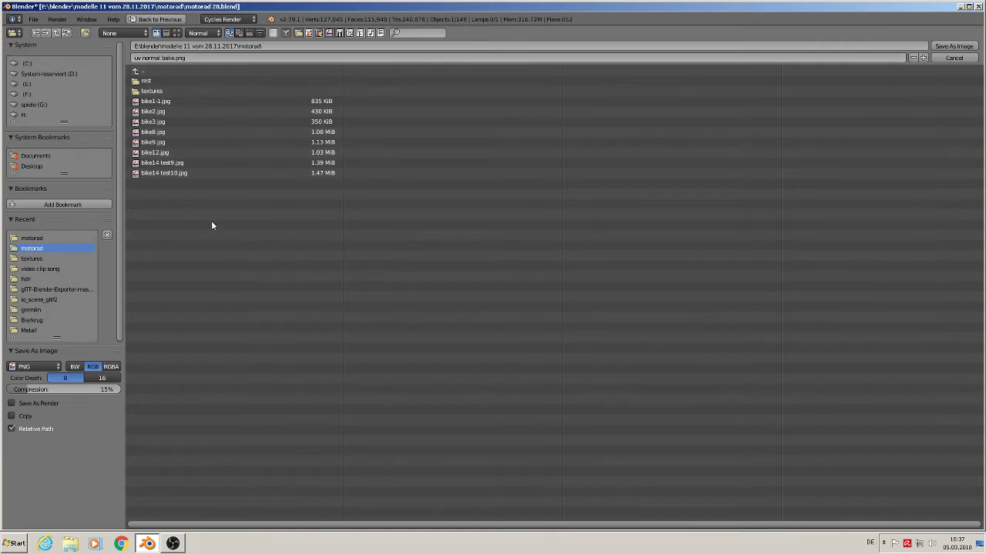
left_click(112, 367)
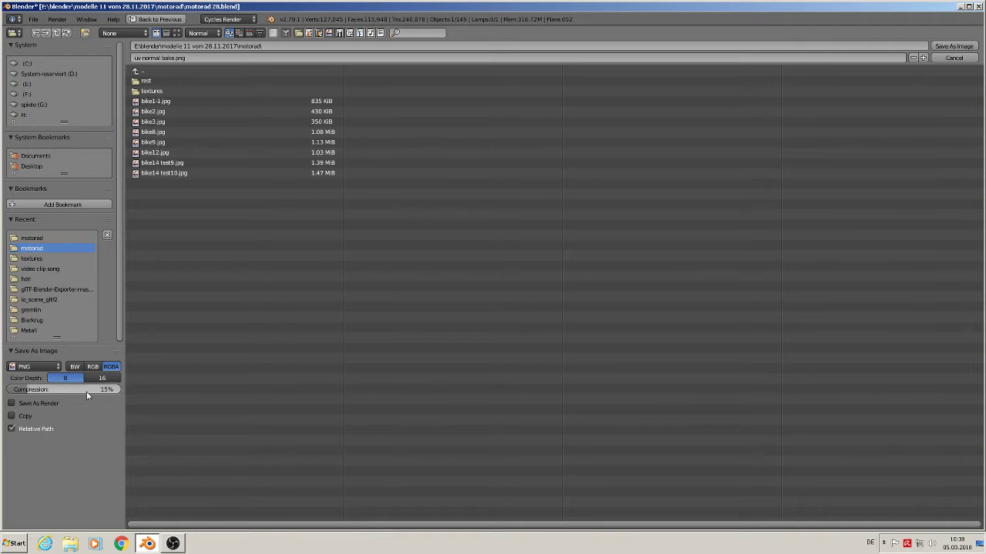
left_click(101, 379)
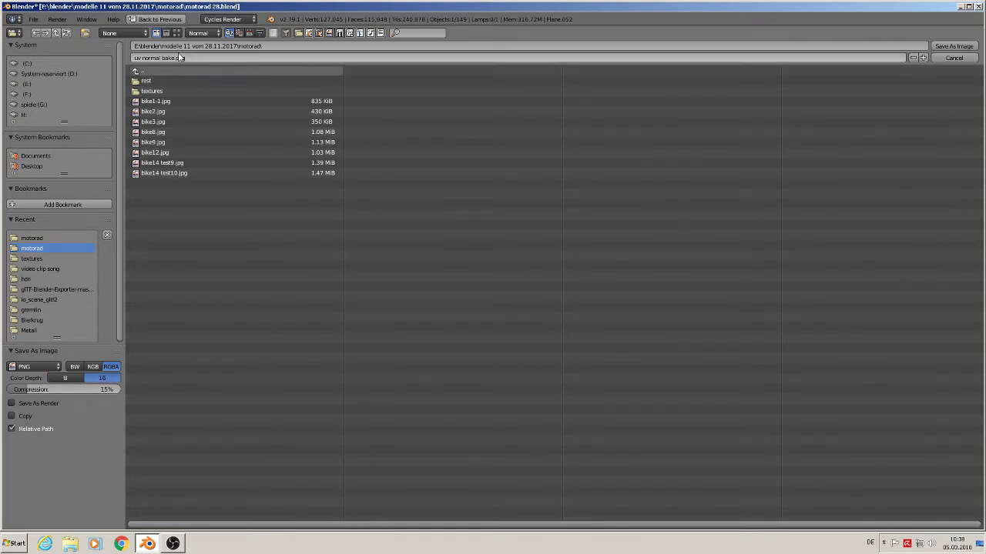
left_click(157, 89)
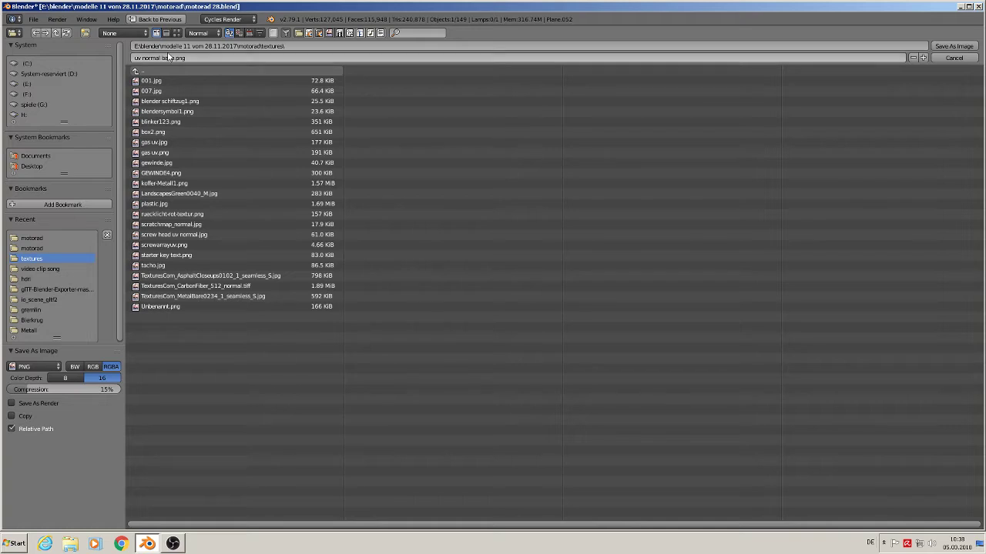
left_click(955, 57)
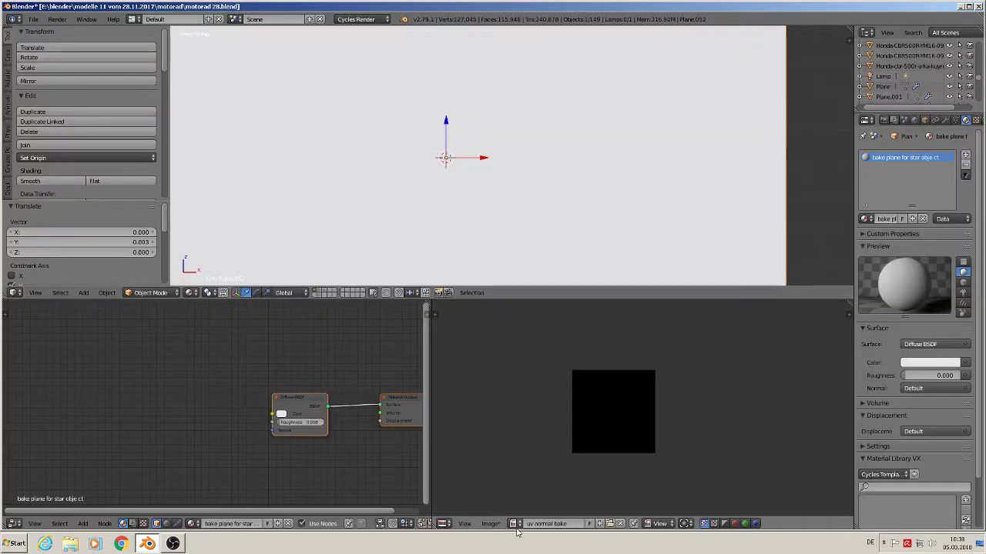
Rename the new image as "uv normal bake star object"
left_click(569, 524)
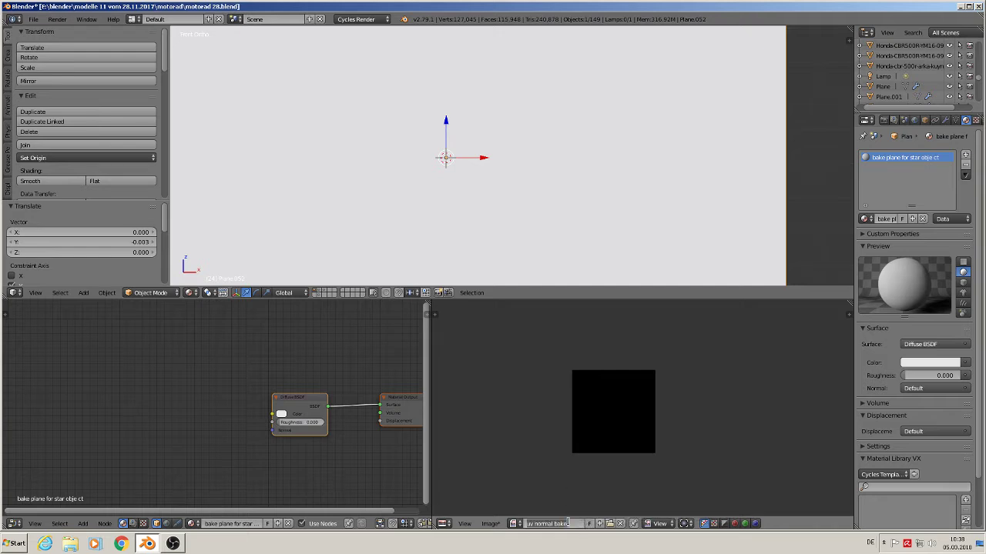
left_click(569, 524)
type("star object")
key("Return")
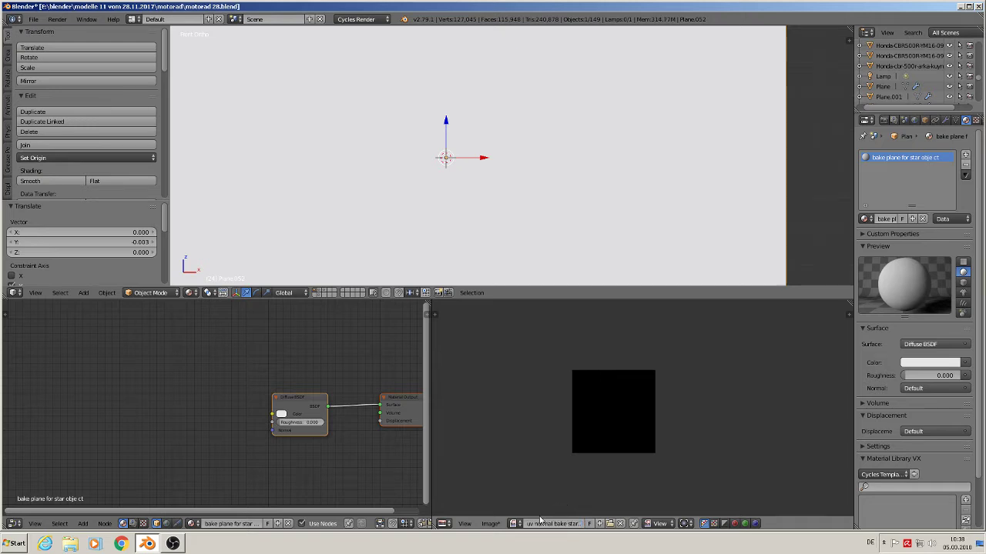
Save the image as a 16-bit RGBA PNG named "uv normal bake star object.png" in the textures folder
left_click(491, 524)
left_click(514, 441)
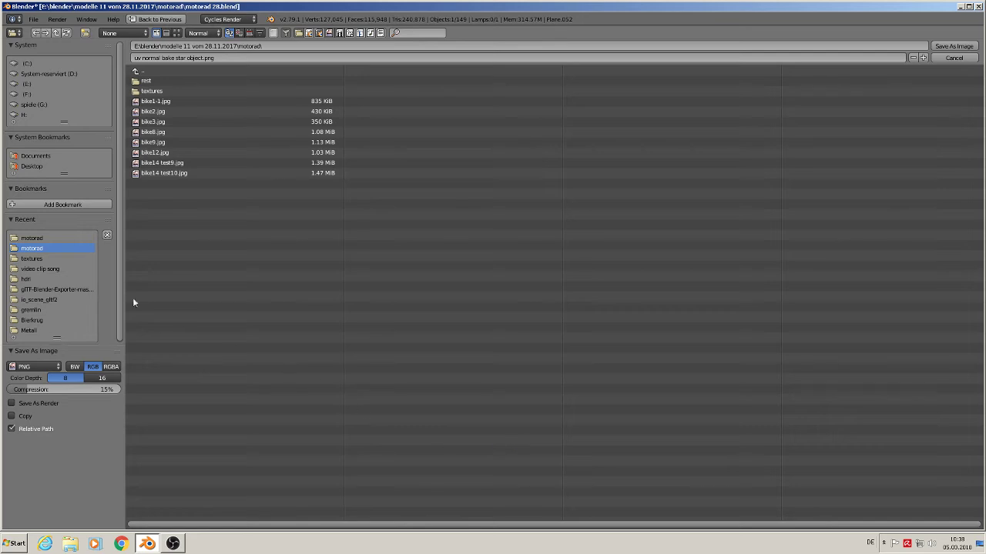
left_click(101, 379)
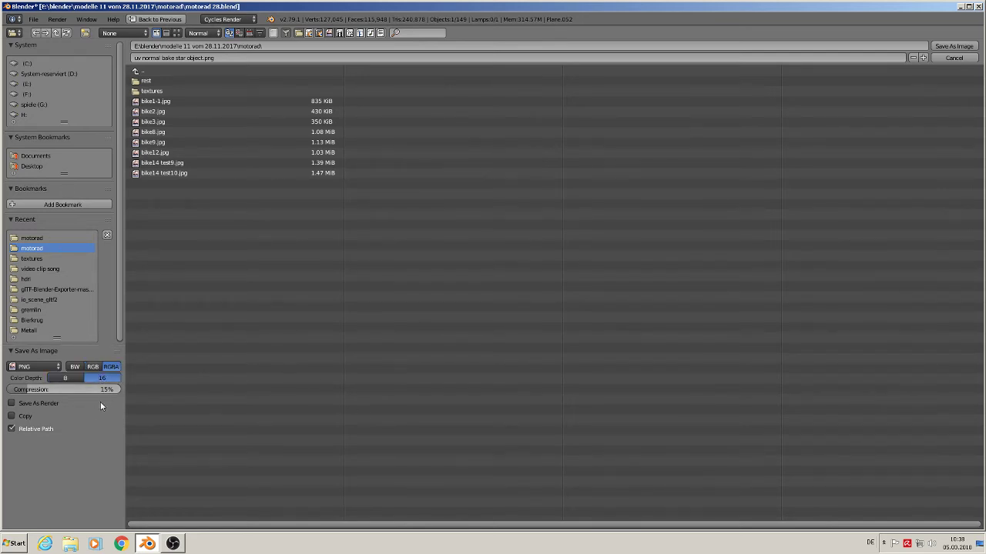
double_click(154, 91)
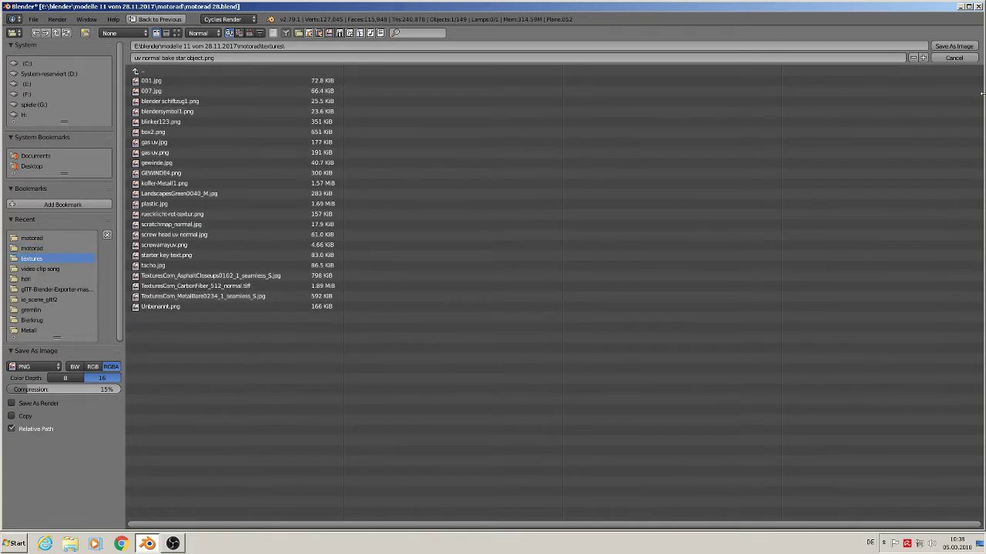
left_click(953, 46)
Add an unconnected Image Texture node to the bake plane's material, beside the Diffuse BSDF node
scroll(593, 176, "down", 3)
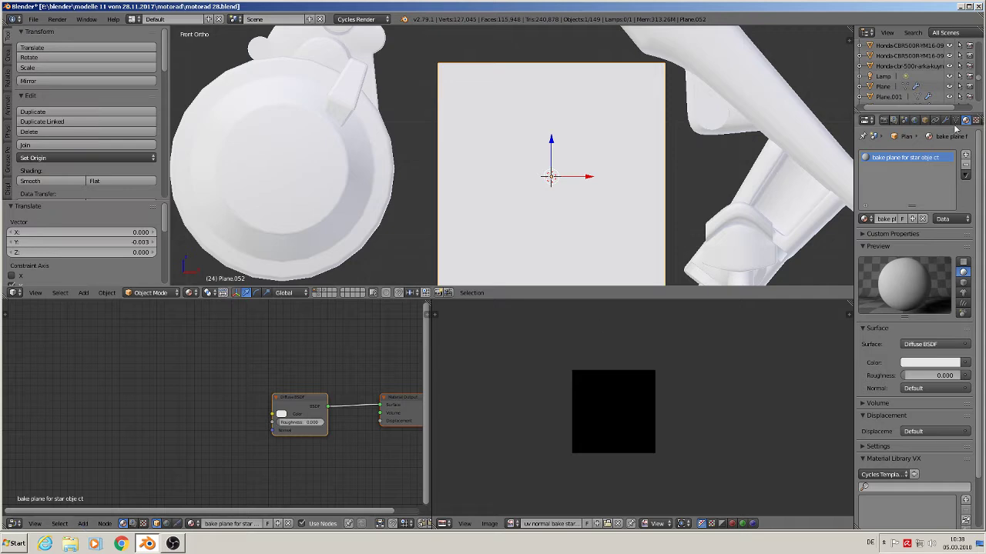
middle_click_drag(577, 188, 518, 211)
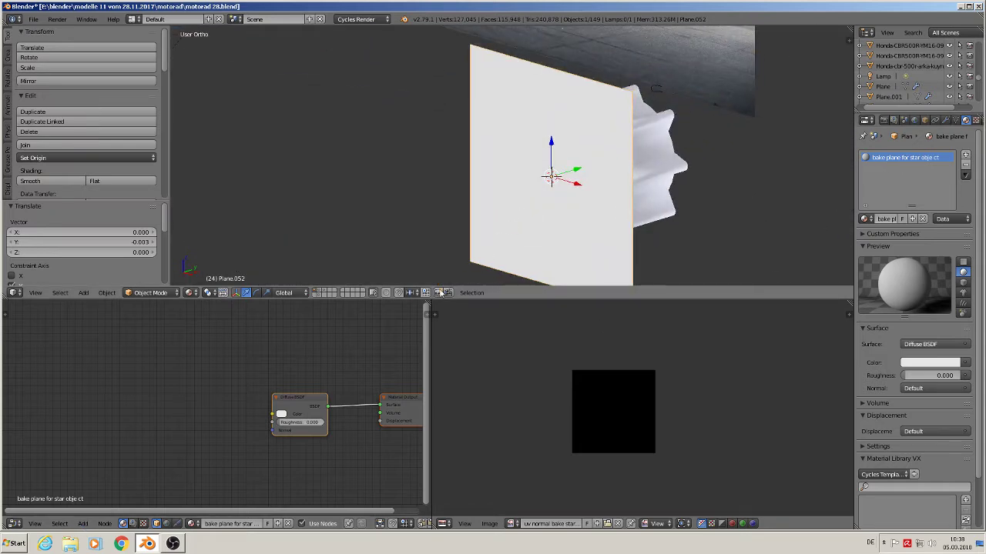
left_click(83, 523)
mouse_move(104, 471)
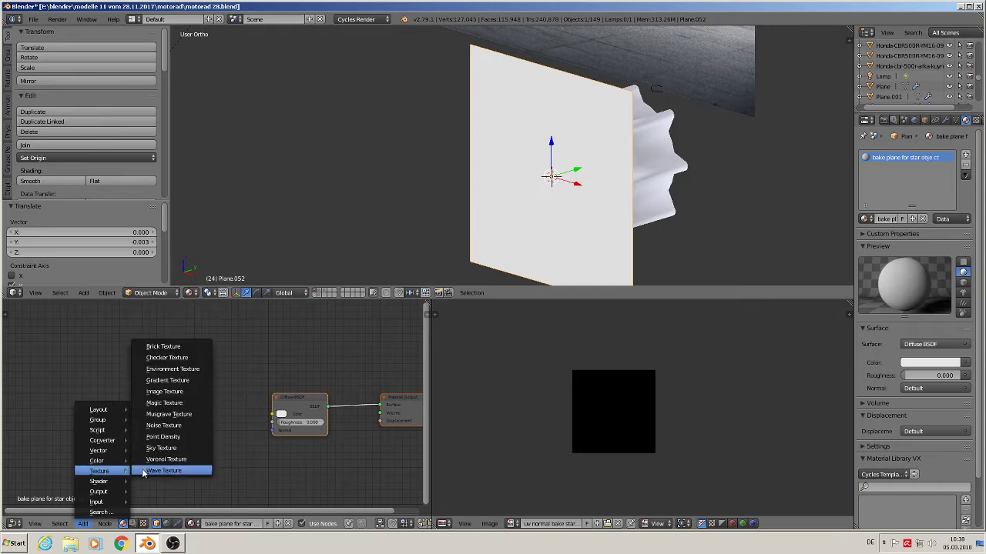
left_click(192, 393)
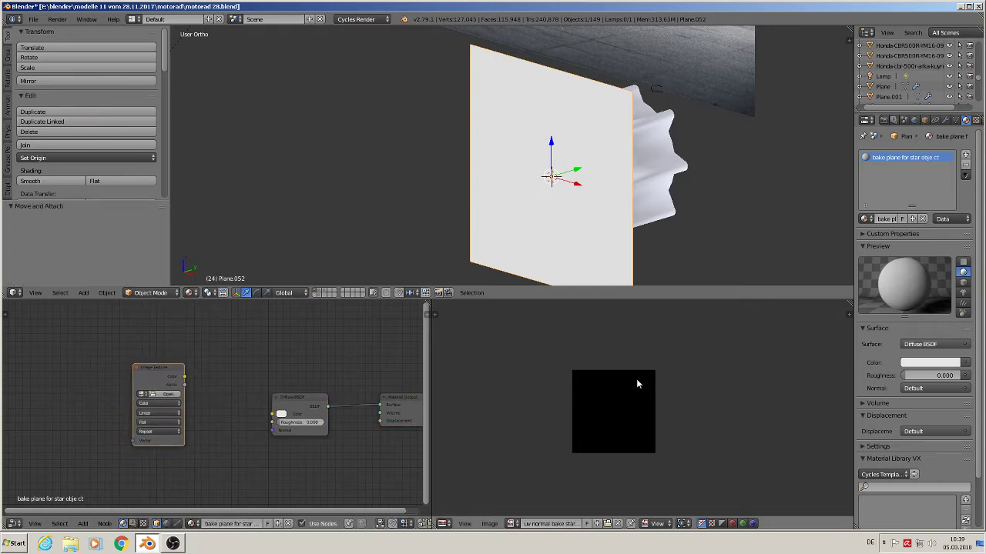
Load "uv normal bake star object.png" from the textures folder into the bake plane's Image Texture node and keep that node selected
left_click(167, 395)
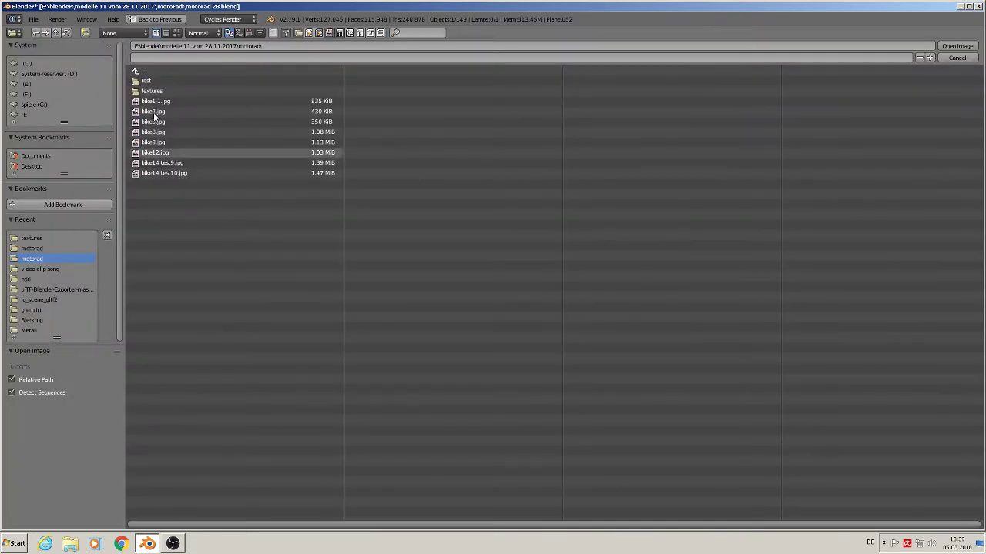
left_click(148, 90)
left_click(177, 33)
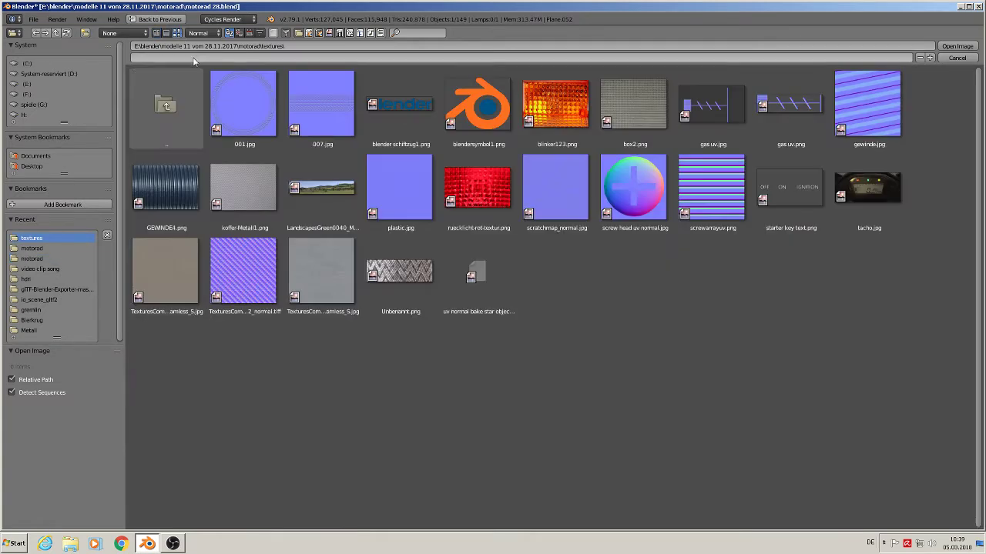
double_click(502, 282)
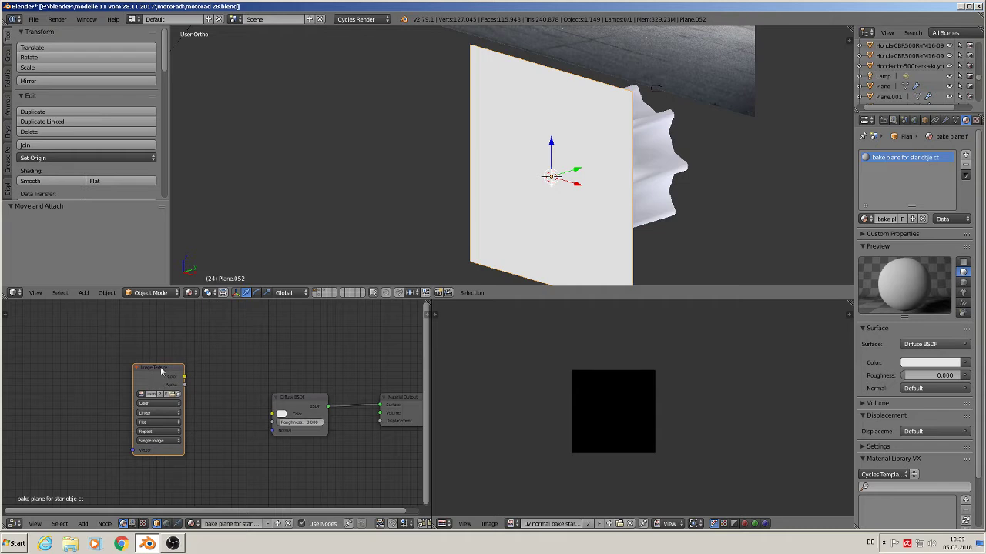
left_click(161, 371)
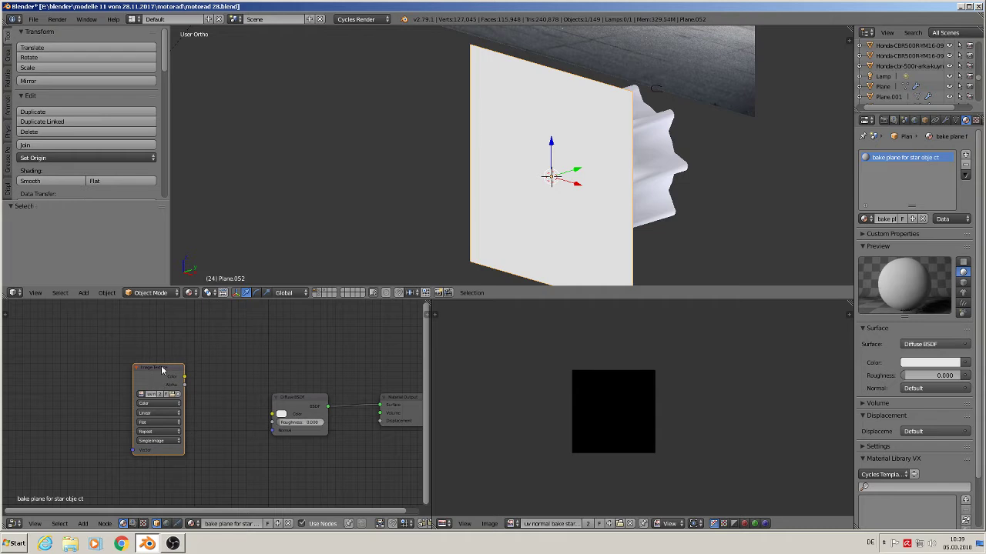
Select the star object and add an unconnected Image Texture node to its material
right_click(655, 156)
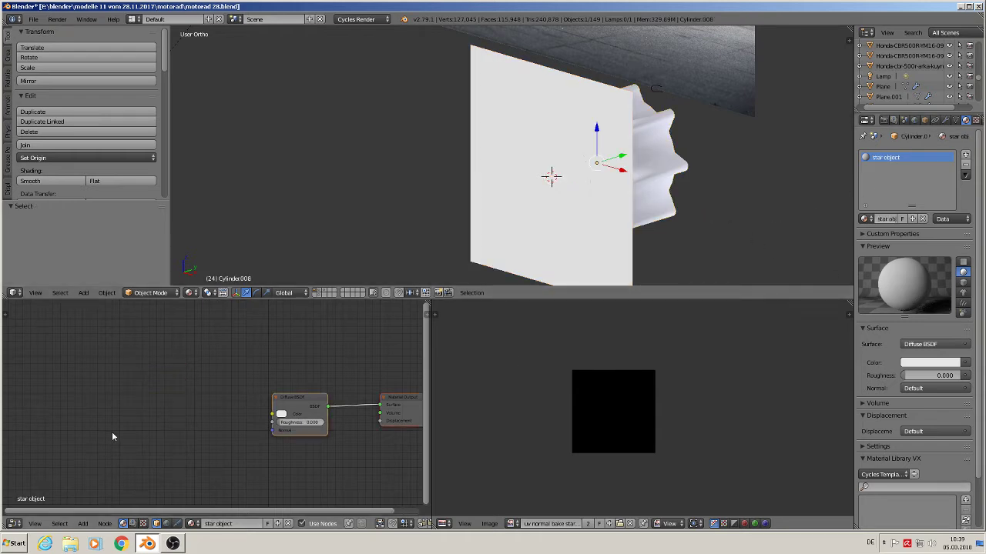
left_click(83, 523)
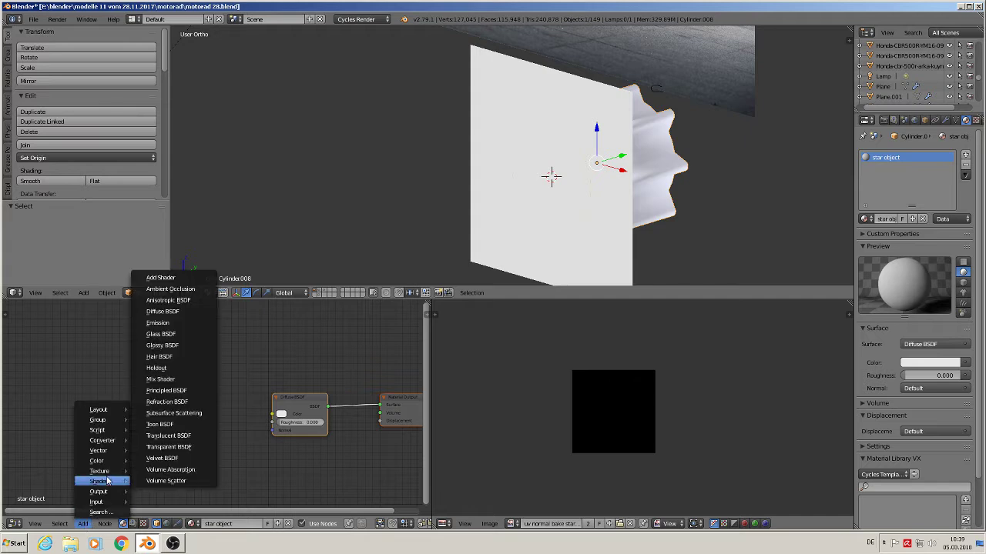
mouse_move(97, 473)
left_click(164, 391)
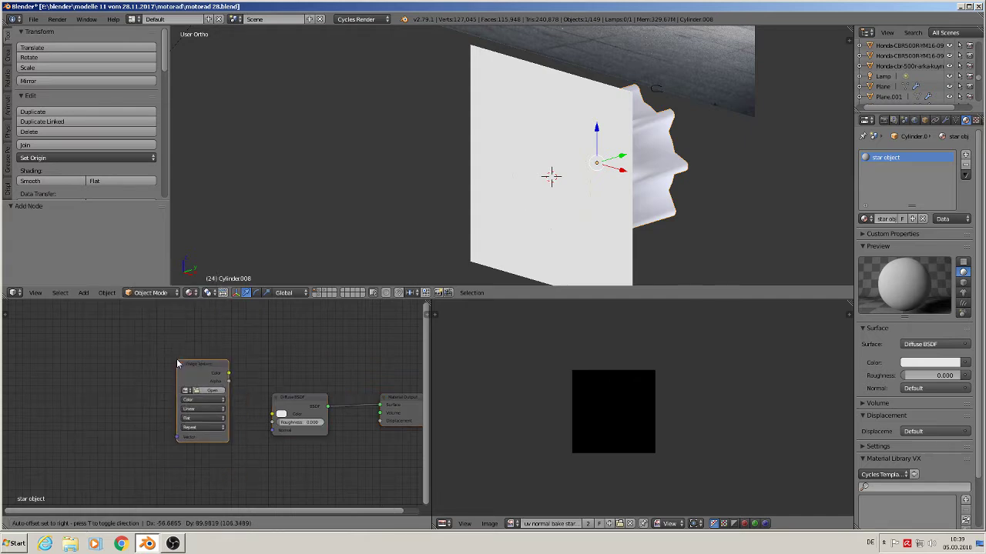
left_click(223, 397)
Load "uv normal bake star object.png" from the textures folder into the star object's Image Texture node and keep that node selected
left_click(208, 391)
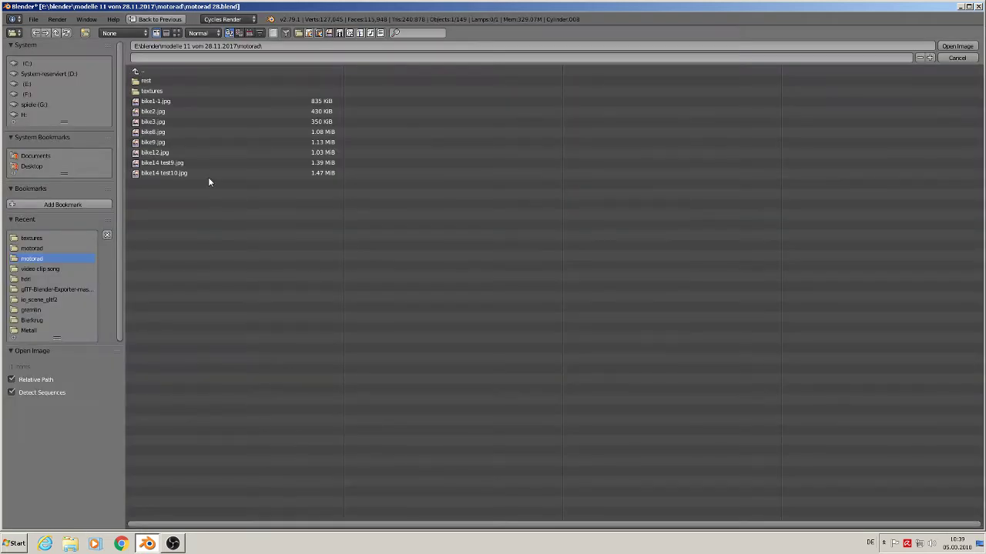
left_click(172, 92)
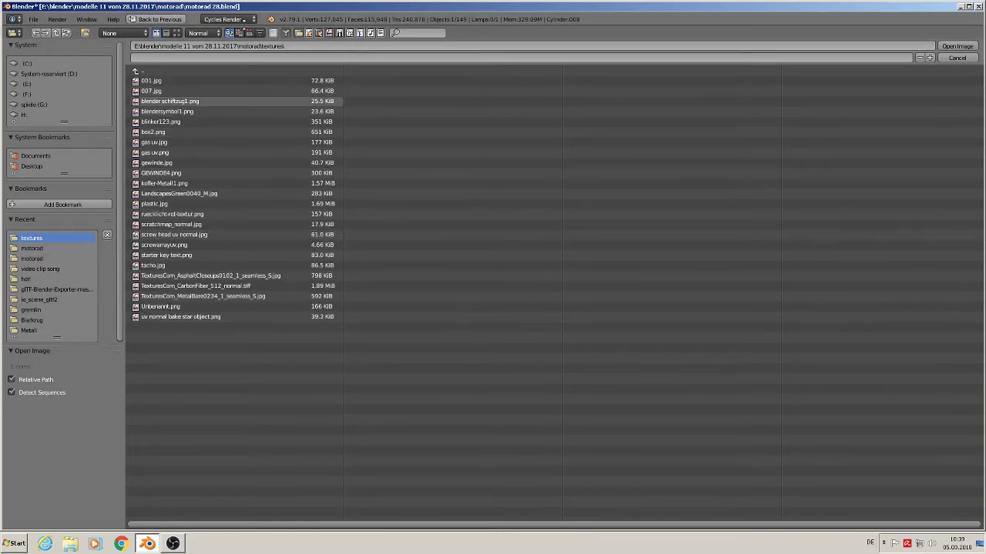
left_click(176, 33)
left_click(166, 33)
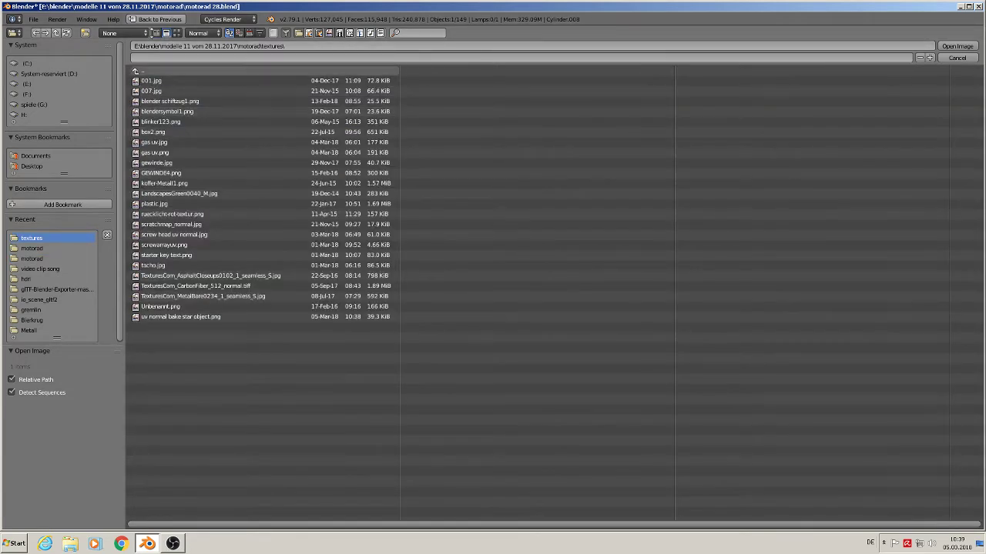
left_click(177, 32)
left_click(501, 266)
double_click(500, 268)
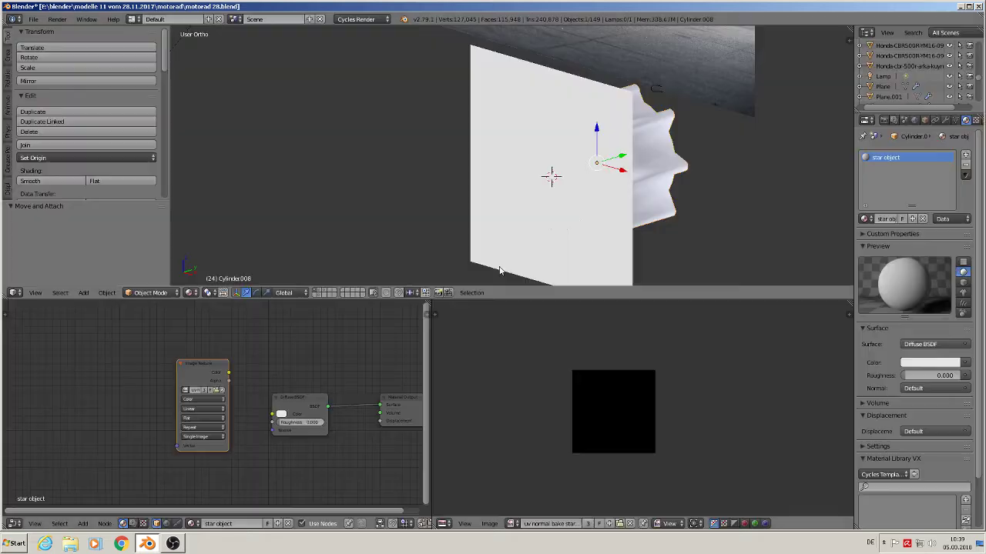
left_click(209, 370)
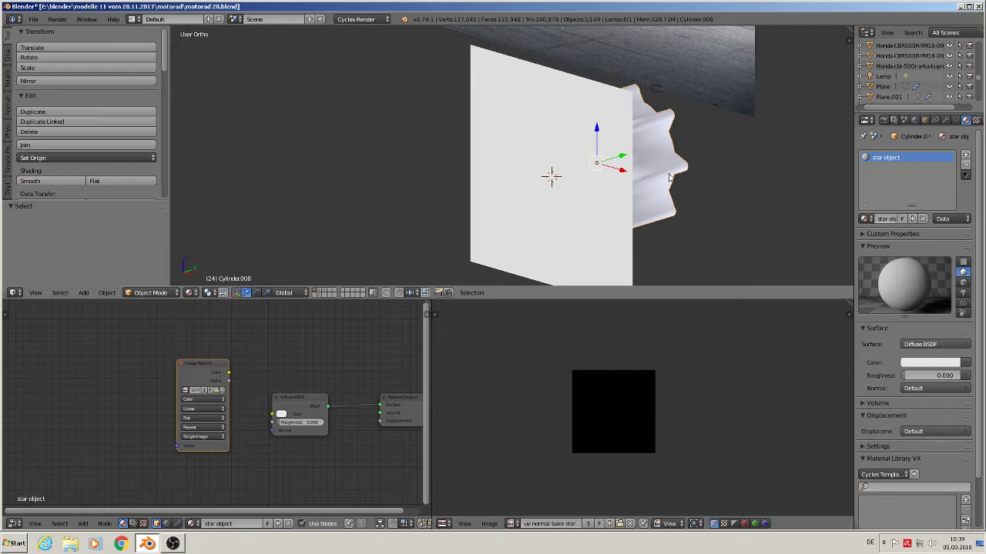
Examine the gap between the bake plane and the star object's front face from several angles, including the top view
middle_click_drag(670, 177, 631, 185)
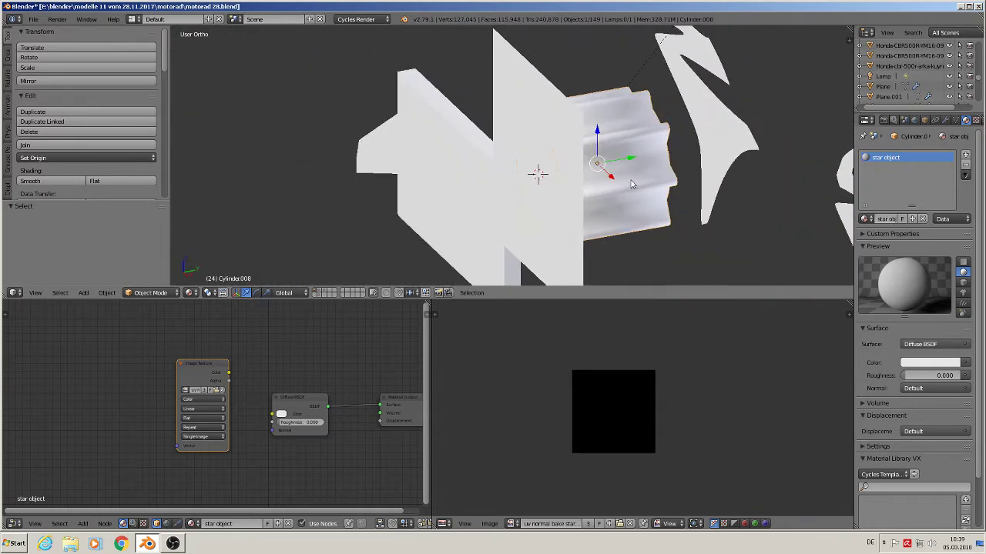
scroll(544, 172, "up", 3)
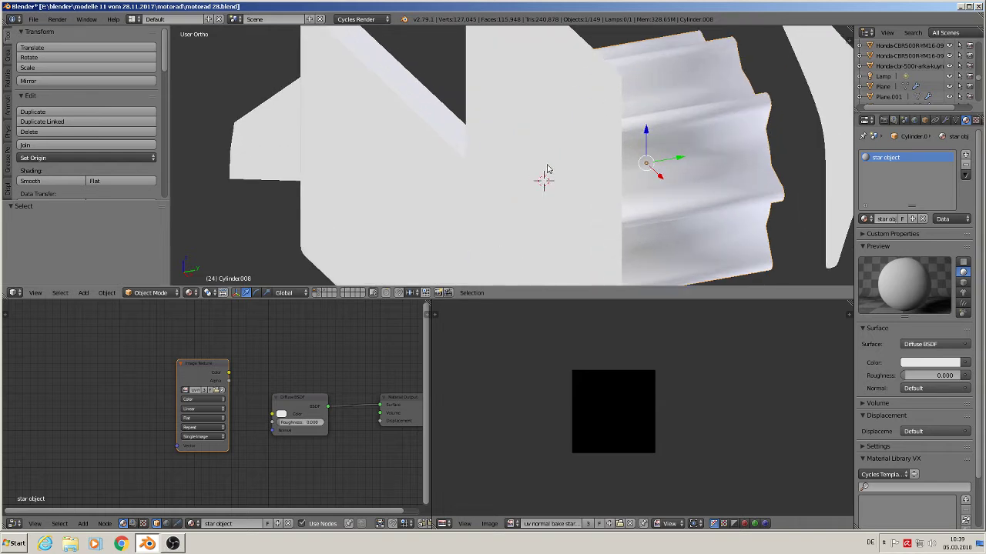
scroll(552, 181, "down", 2)
middle_click_drag(561, 181, 651, 251)
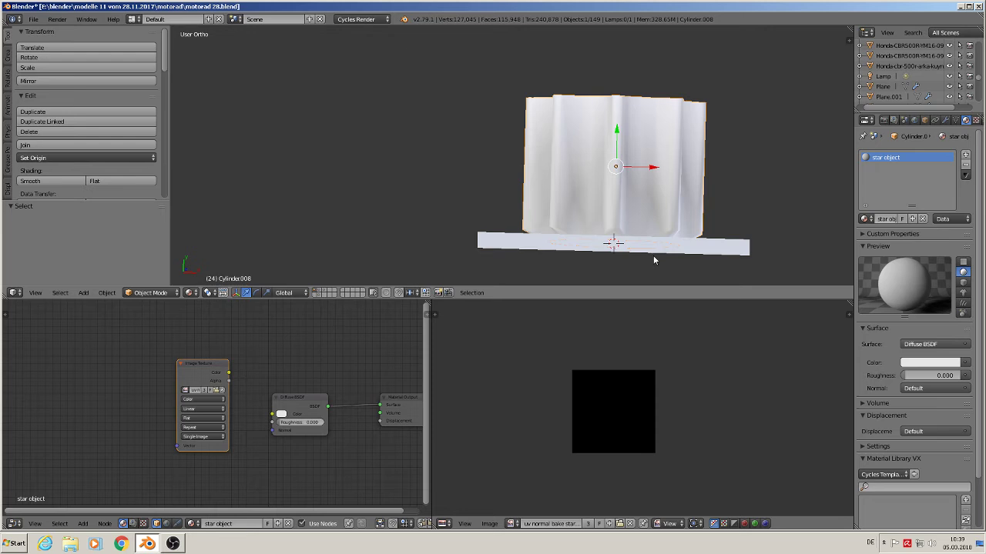
key("KP_7")
scroll(653, 255, "up", 3)
scroll(638, 246, "down", 4)
right_click(690, 245)
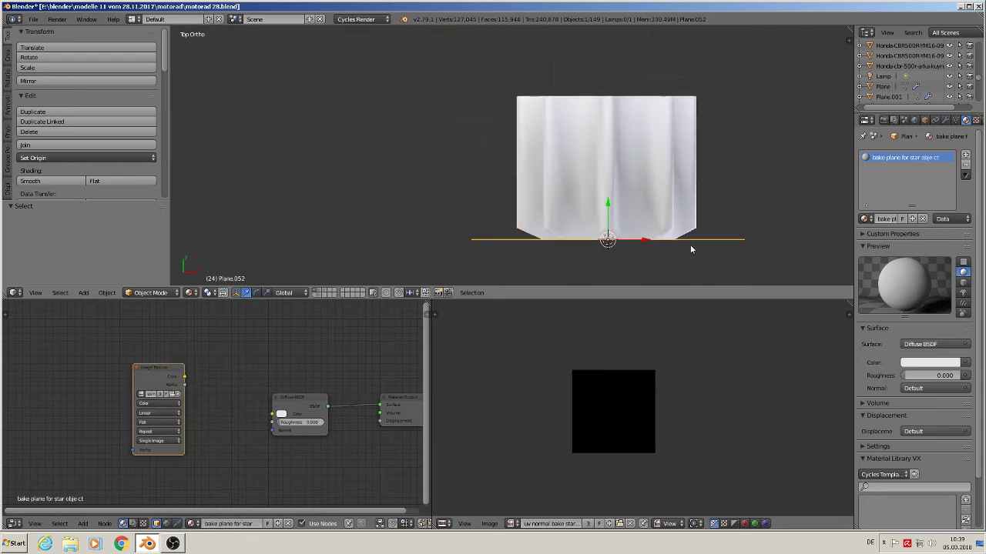
scroll(689, 244, "up", 5)
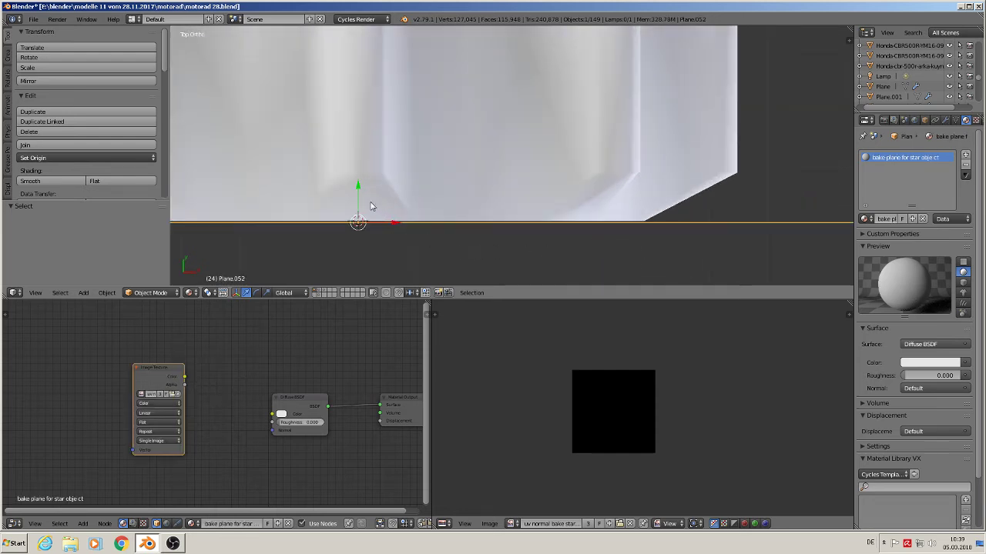
middle_click_drag(377, 208, 456, 143)
scroll(456, 142, "down", 3)
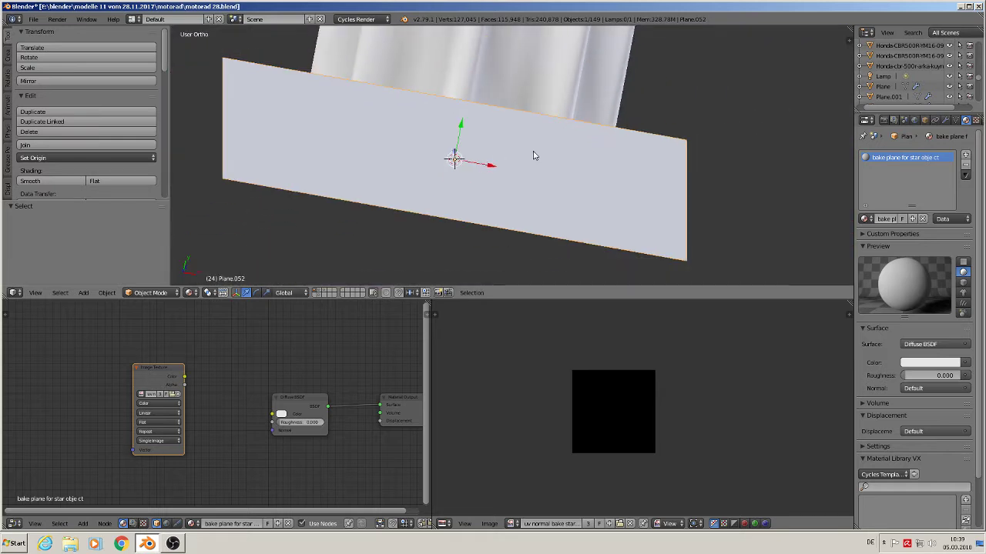
middle_click_drag(533, 155, 495, 146)
Select the star object first, and add the bake plane to the selection as the active object
right_click(623, 129)
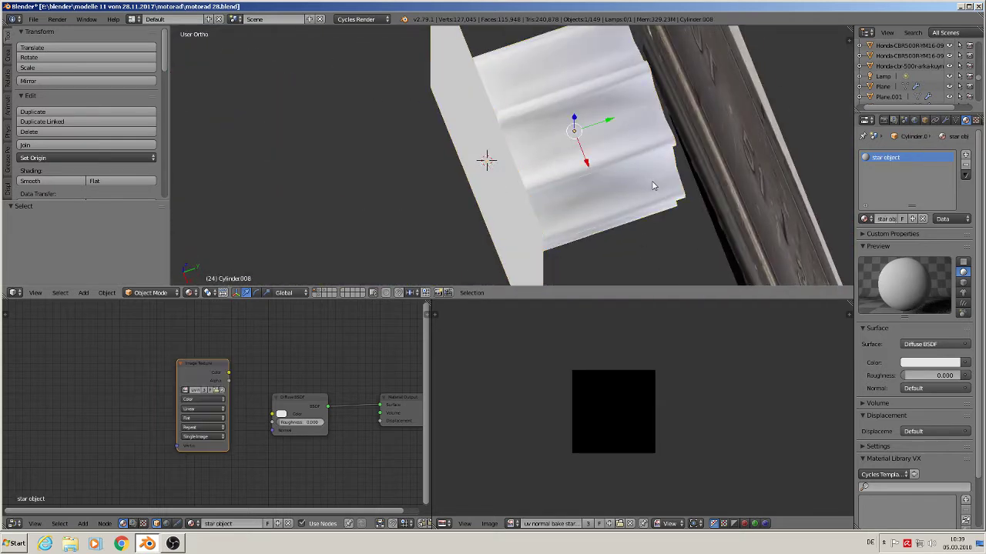
right_click(503, 216)
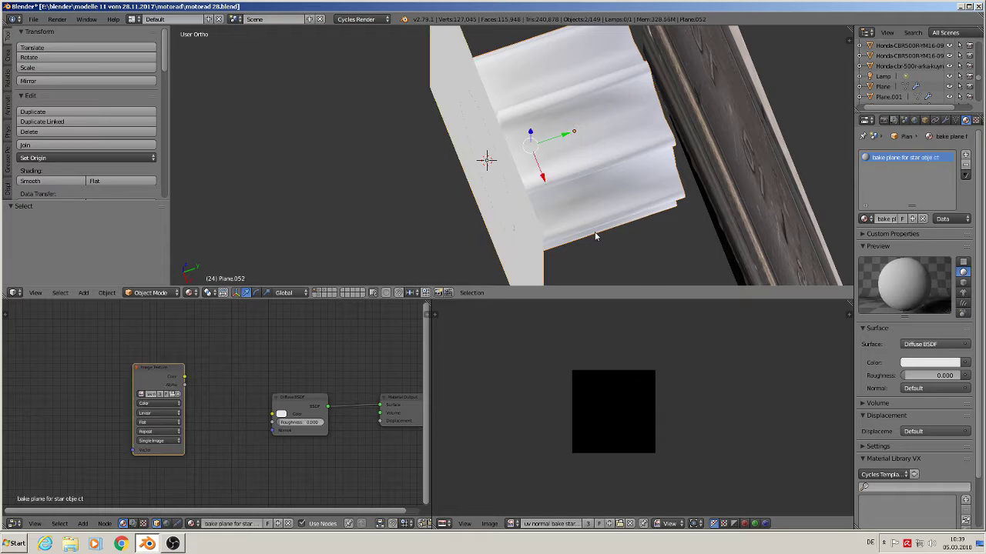
scroll(636, 227, "up", 3)
middle_click_drag(677, 208, 686, 165, "shift")
scroll(681, 177, "down", 3)
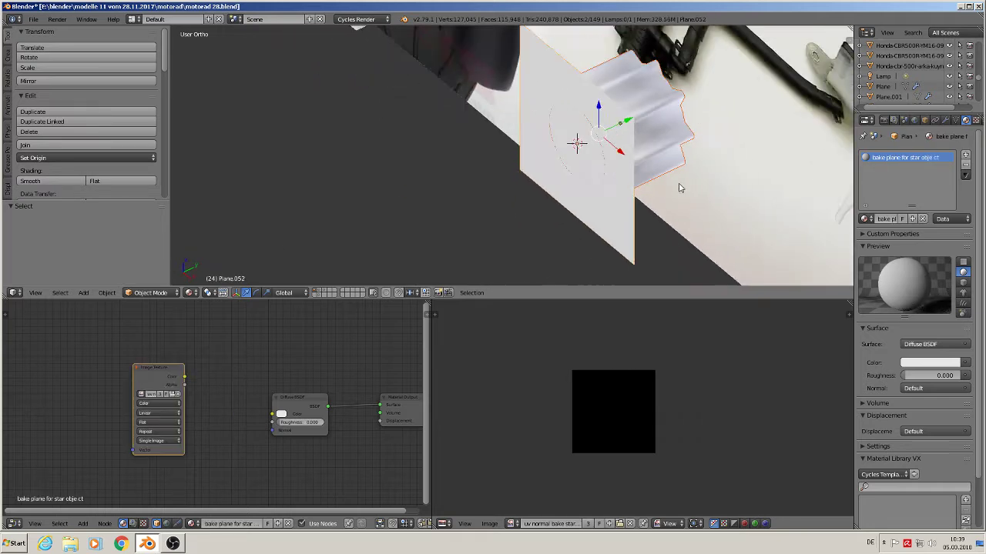
Bake the tangent-space normal map from the selected star object to the active plane, using Selected to Active
left_click(883, 120)
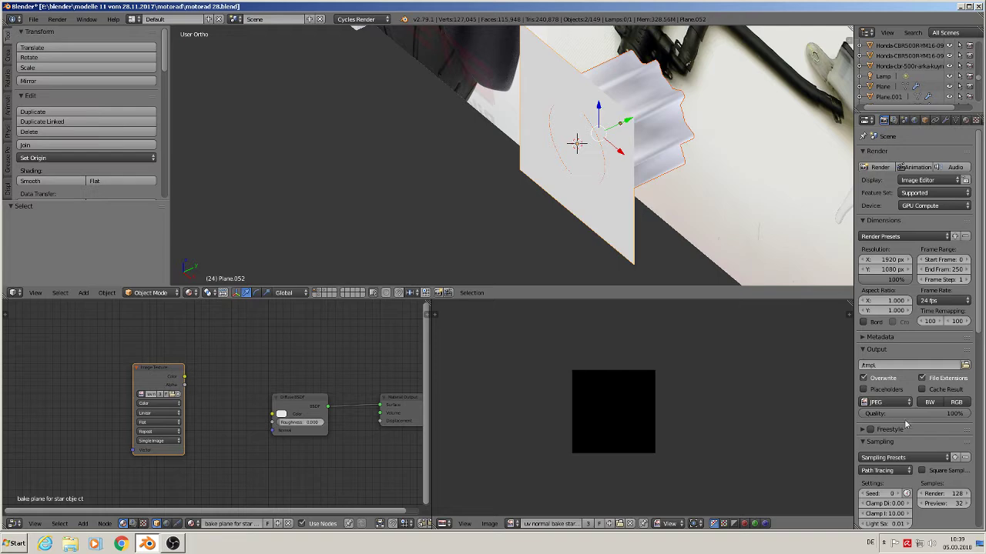
scroll(878, 431, "down", 6)
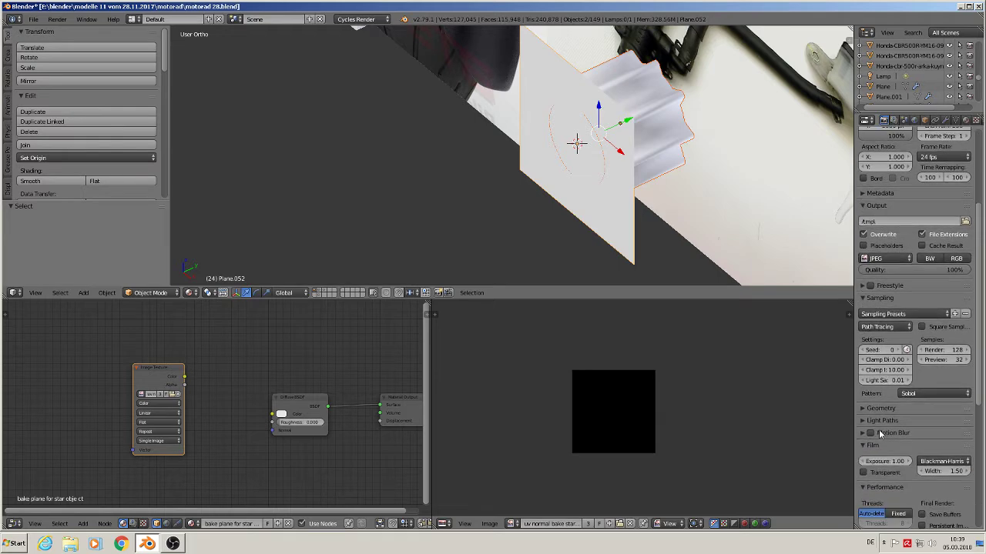
scroll(879, 428, "down", 6)
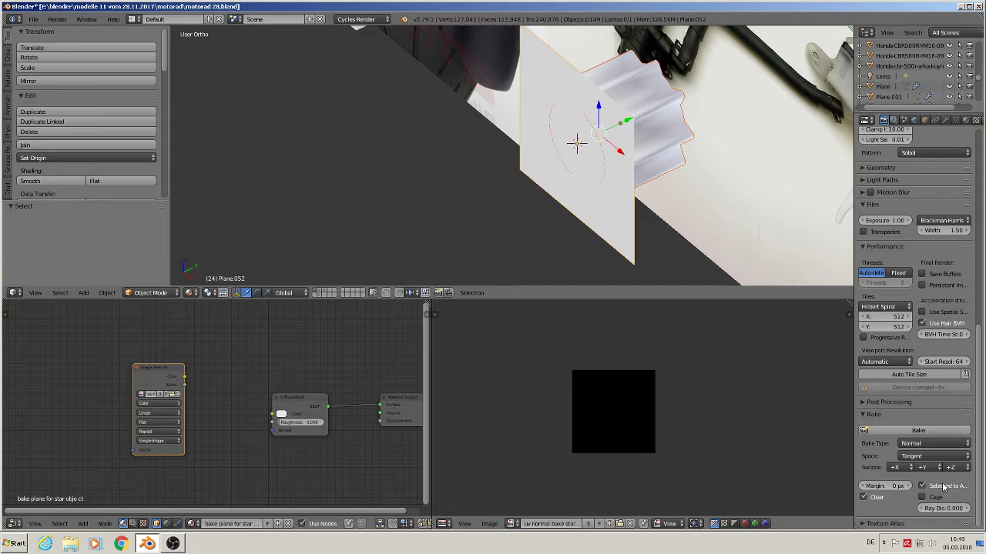
left_click(920, 431)
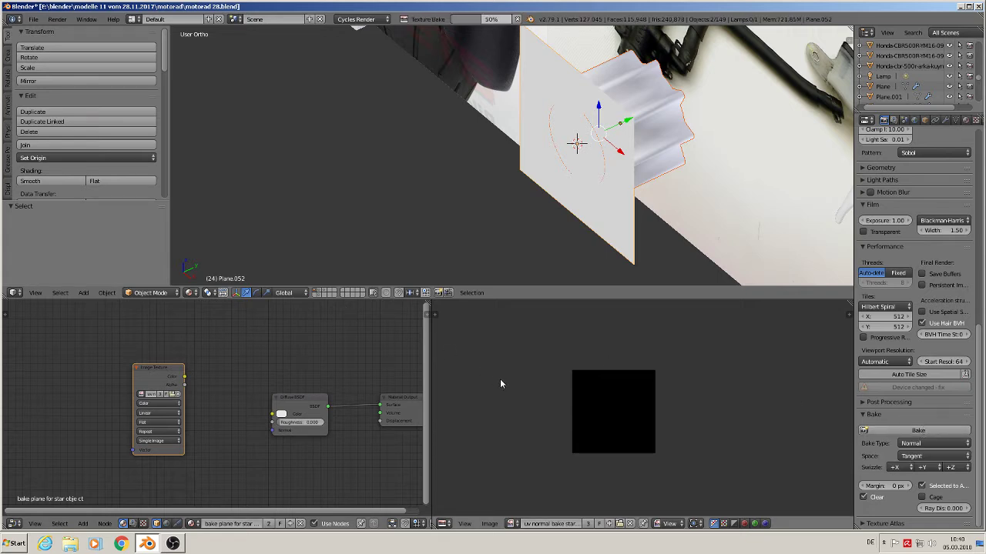
scroll(656, 420, "up", 4)
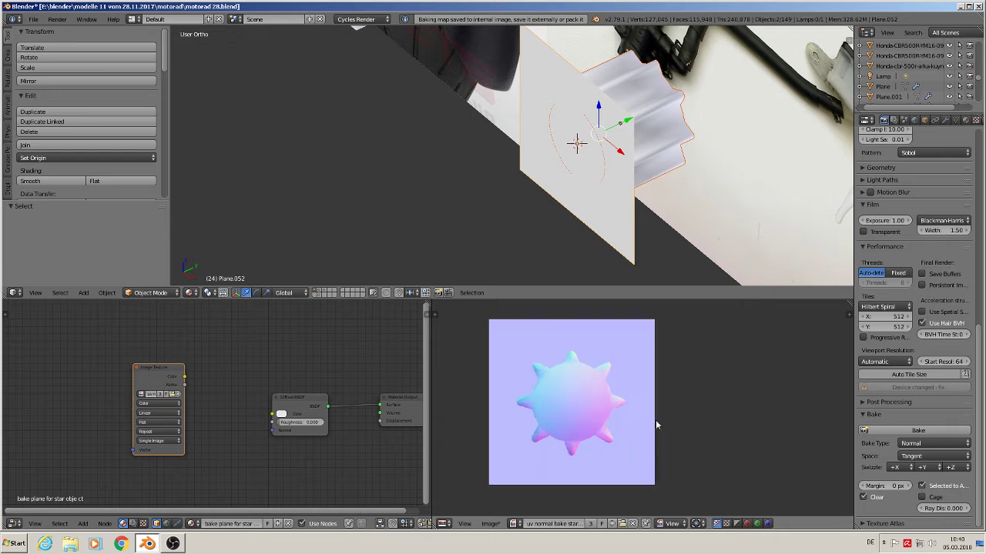
Save the baked star normal map to its existing image file
scroll(588, 406, "down", 3)
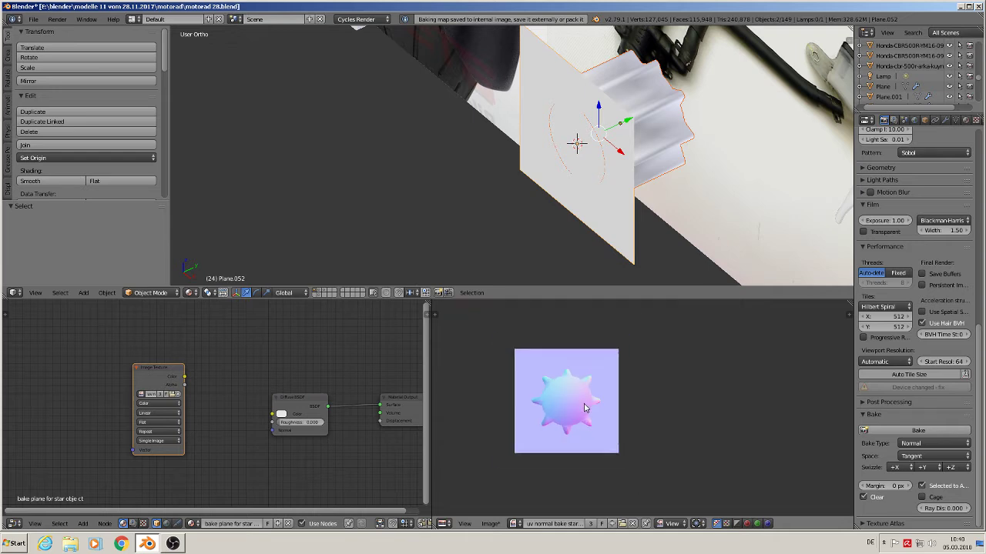
scroll(583, 407, "up", 2)
left_click(491, 524)
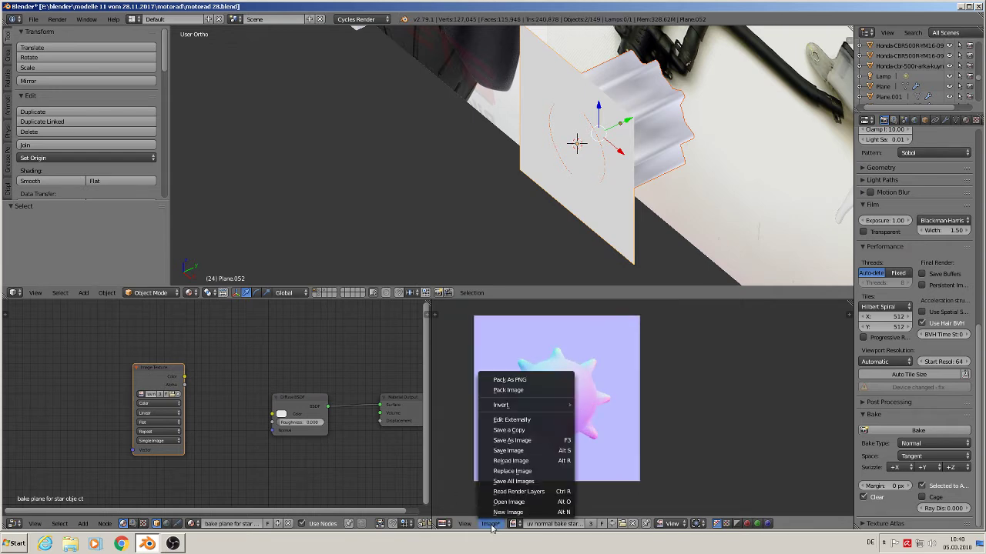
left_click(519, 451)
scroll(554, 396, "up", 3)
scroll(547, 409, "down", 2)
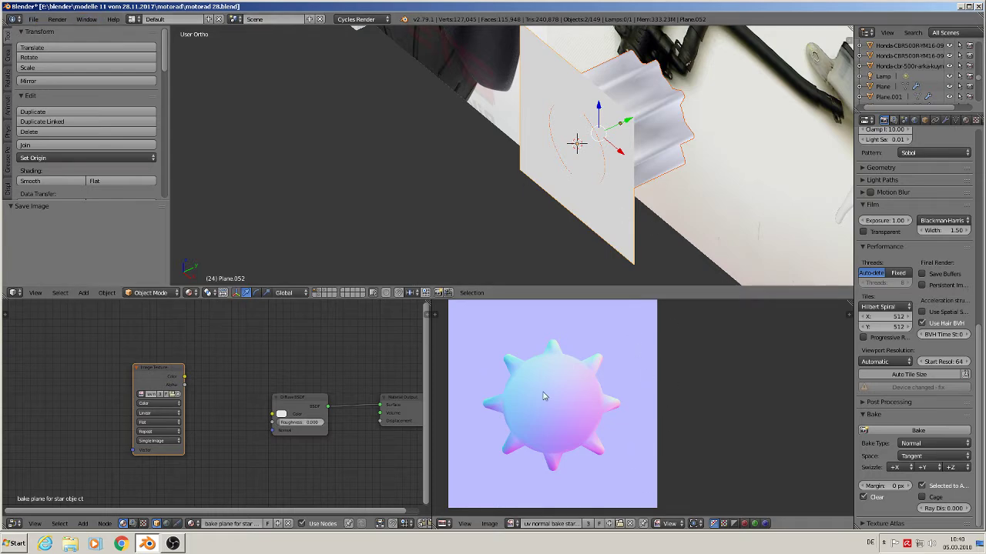
Open "uv normal bake star object" from the motorad project's textures folder in GIMP
left_click(961, 8)
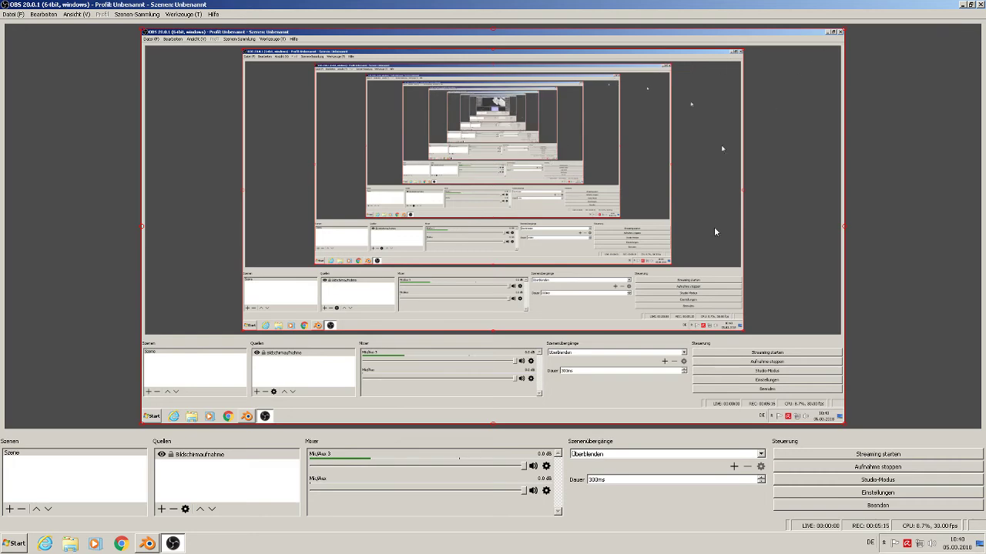
left_click(958, 8)
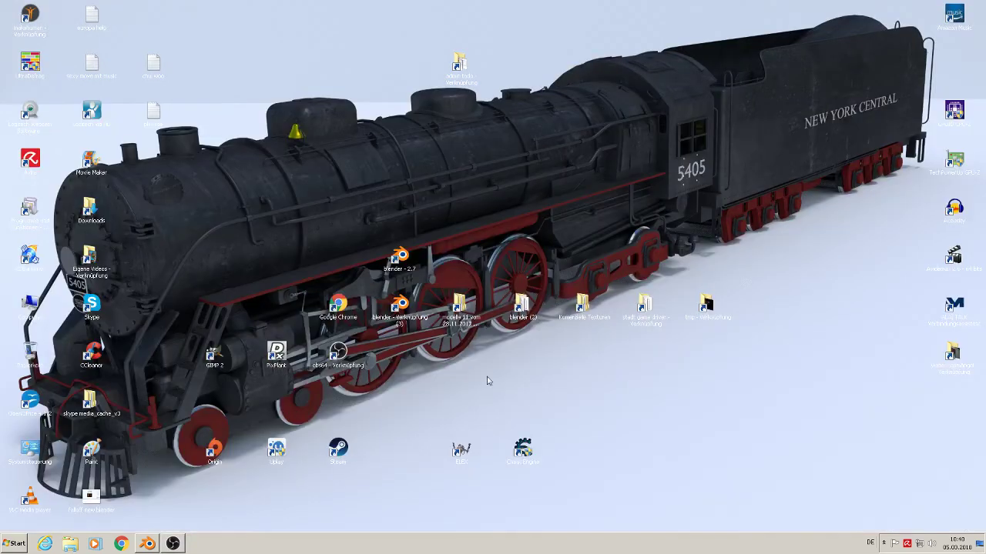
left_click(466, 317)
double_click(765, 89)
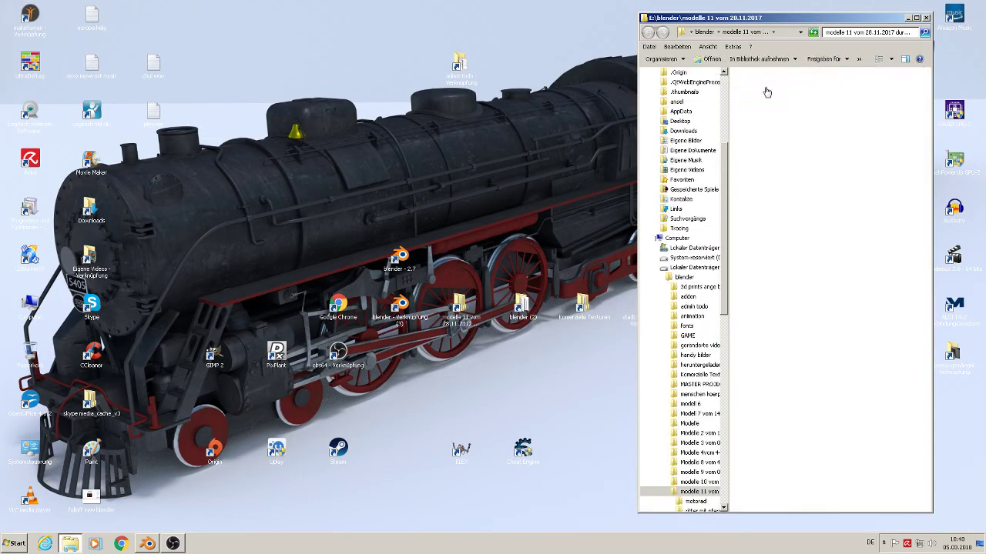
left_click(918, 17)
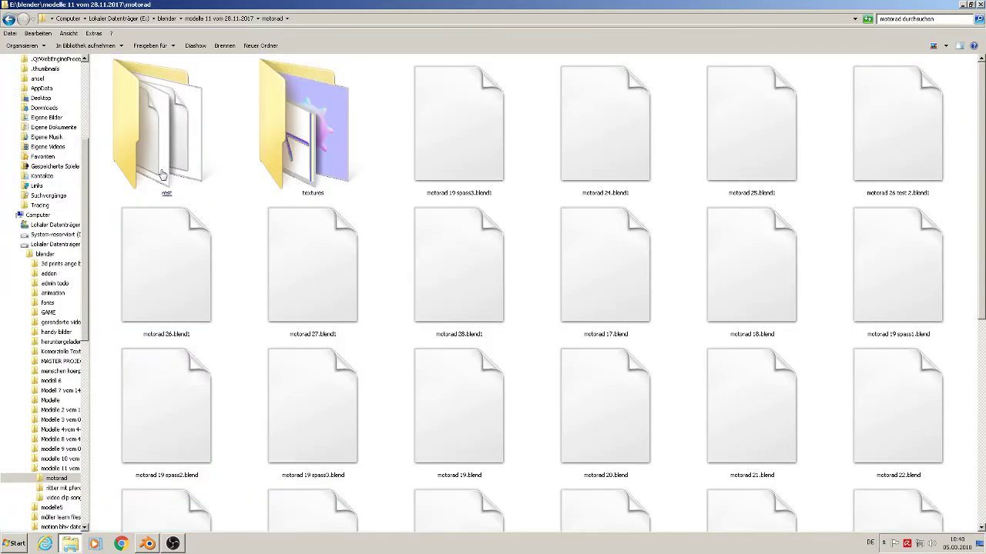
double_click(298, 166)
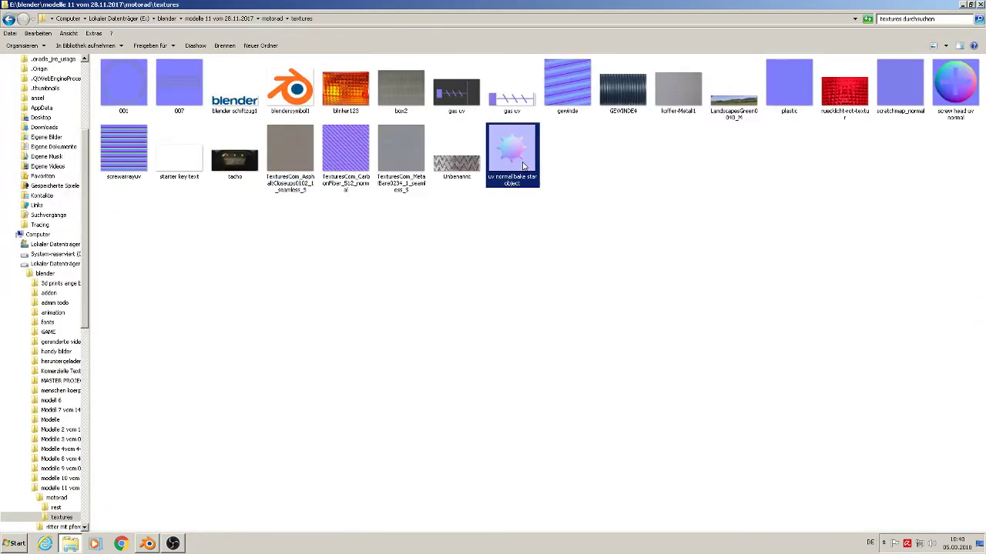
right_click(521, 163)
left_click(552, 177)
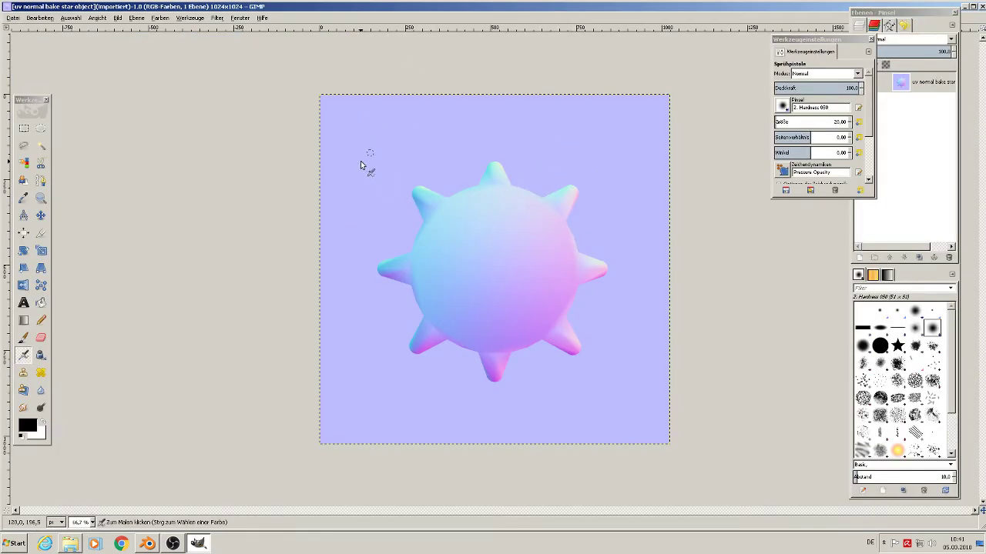
Fuzzy-select the plain background around the star, invert the selection, and cut the star out of the image
left_click(41, 148)
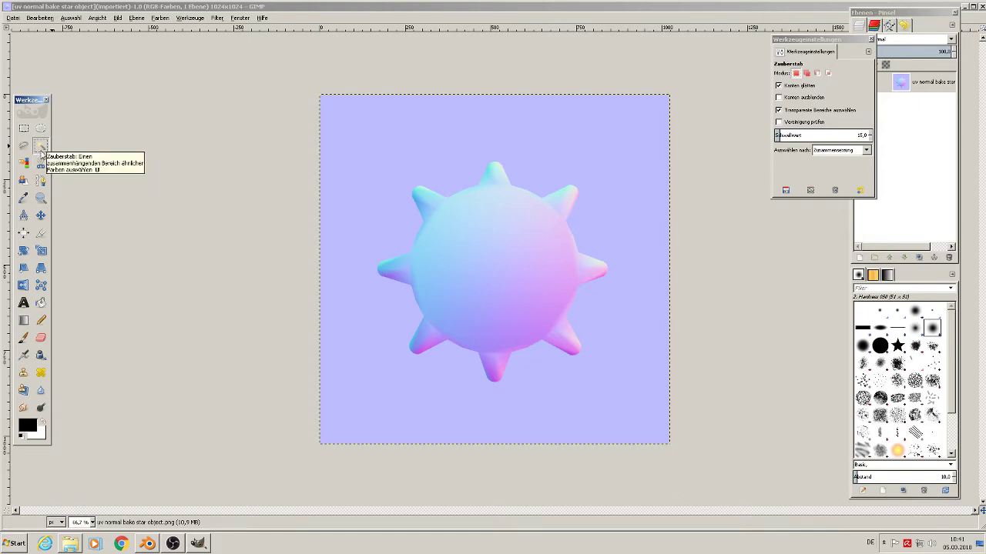
left_click(402, 130)
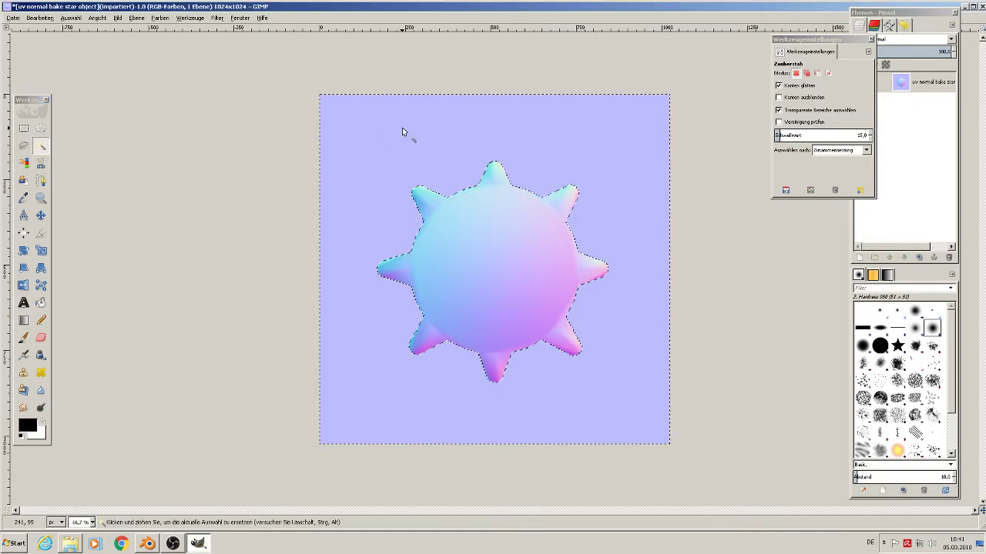
left_click(40, 18)
mouse_move(69, 21)
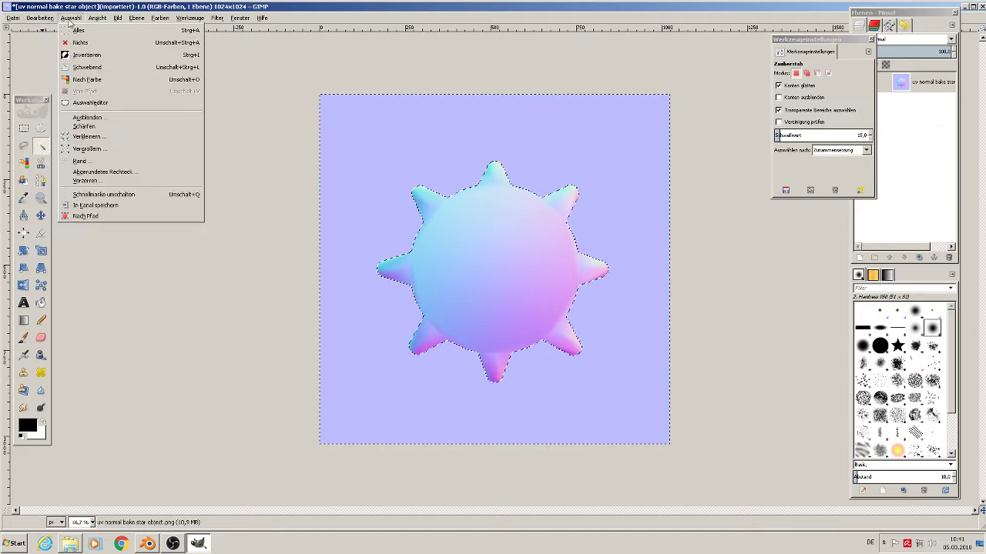
left_click(88, 55)
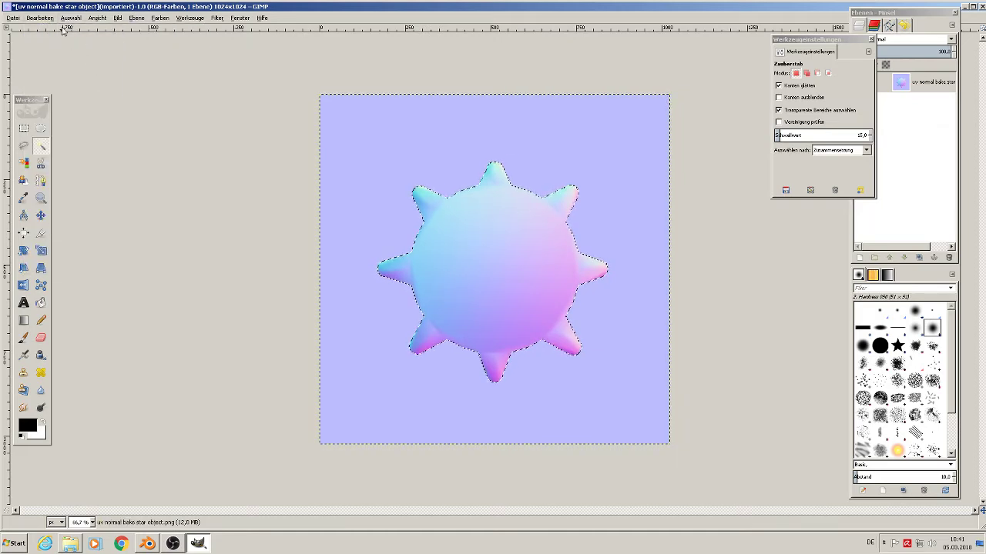
left_click(40, 18)
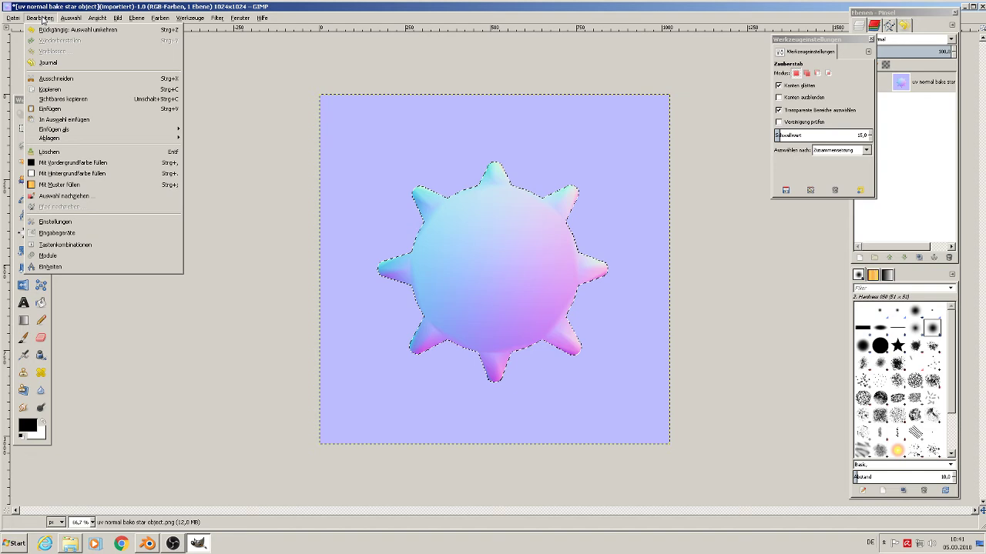
left_click(56, 79)
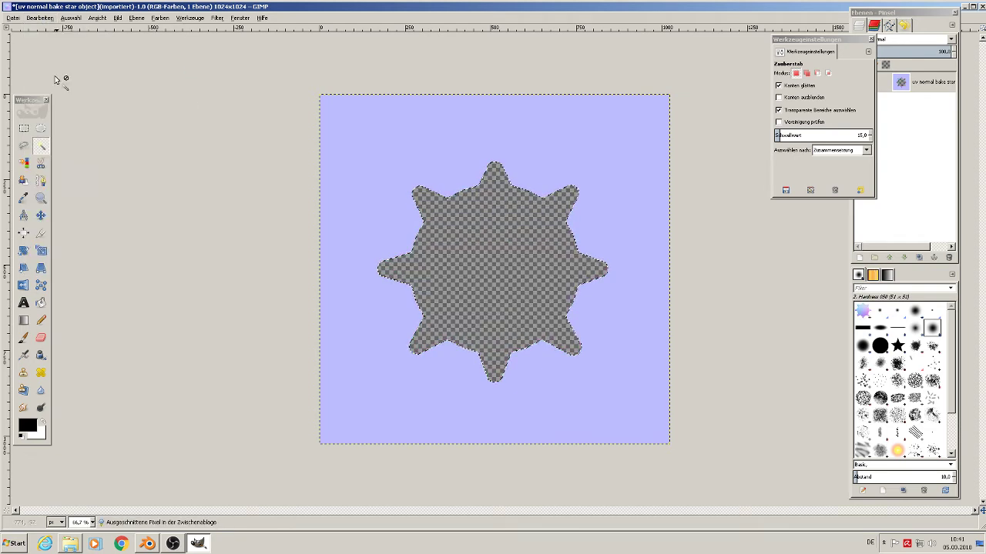
Paste the cut-out star as a new image and move its window aside
left_click(36, 18)
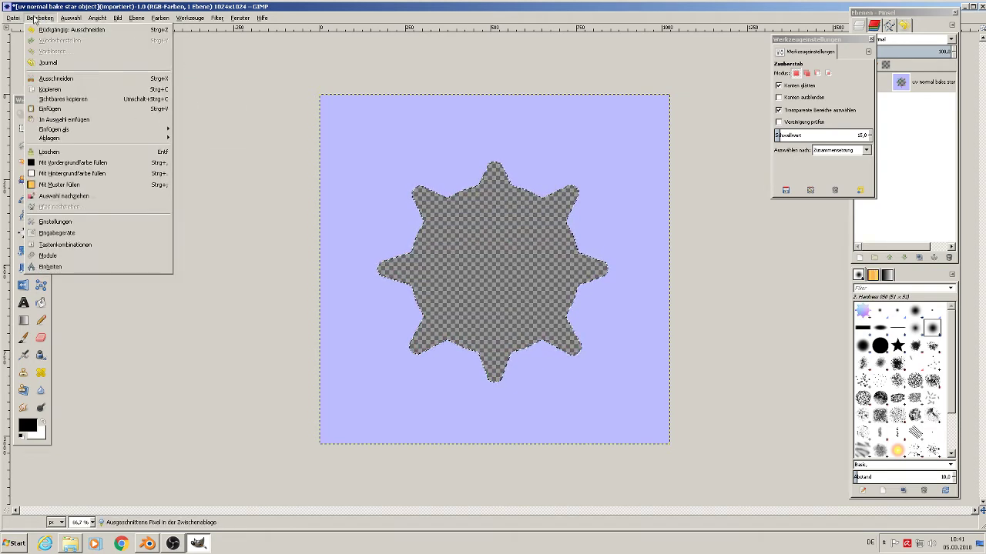
mouse_move(66, 139)
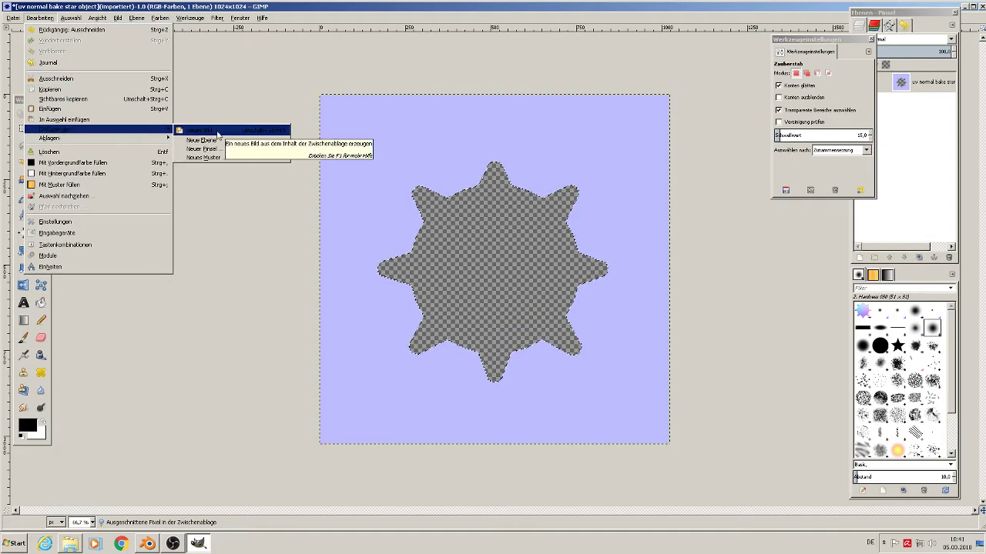
left_click(218, 133)
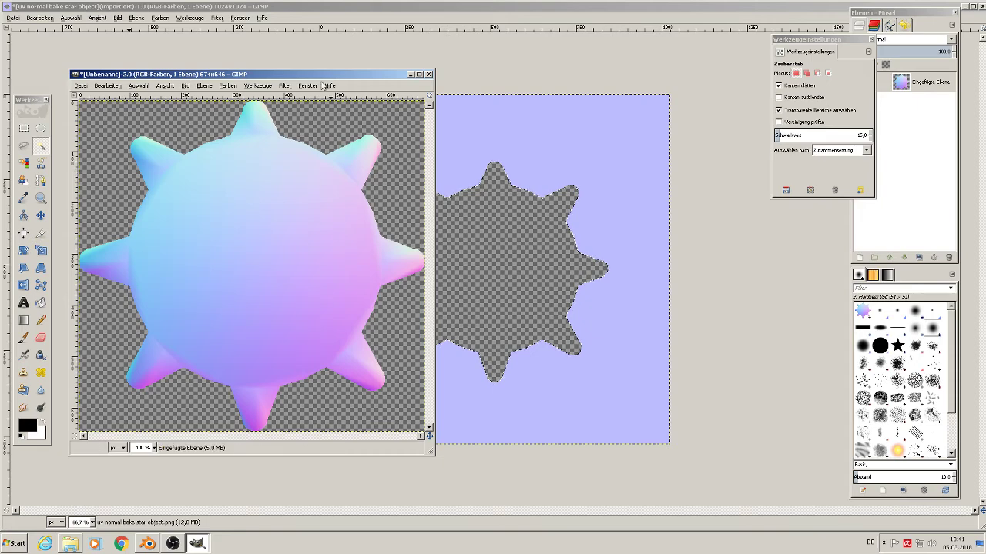
left_click_drag(330, 77, 440, 74)
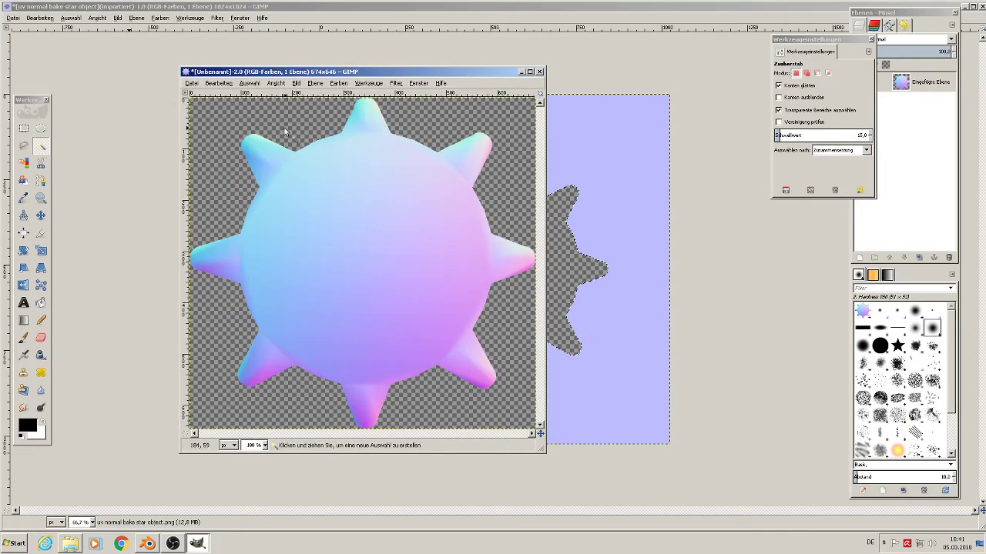
Export the cut-out star to the motorad textures folder as "uv normal bake star object.png", replacing the existing file with the default PNG options
left_click(194, 86)
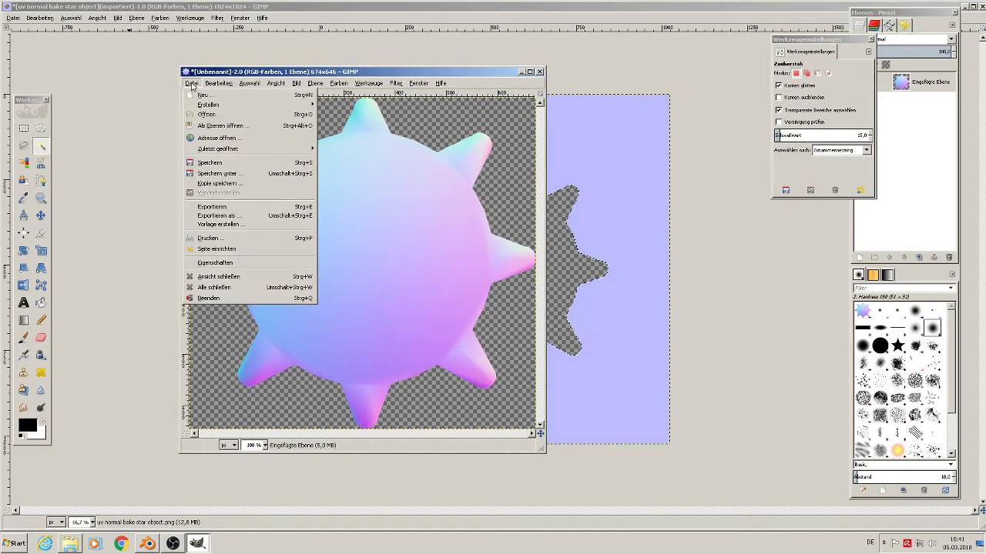
left_click(247, 218)
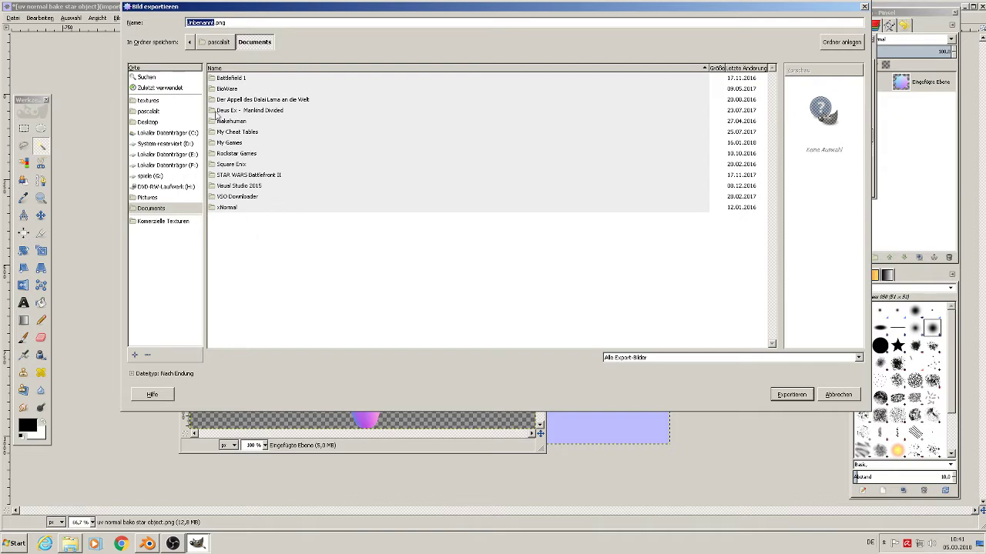
left_click(185, 156)
double_click(226, 79)
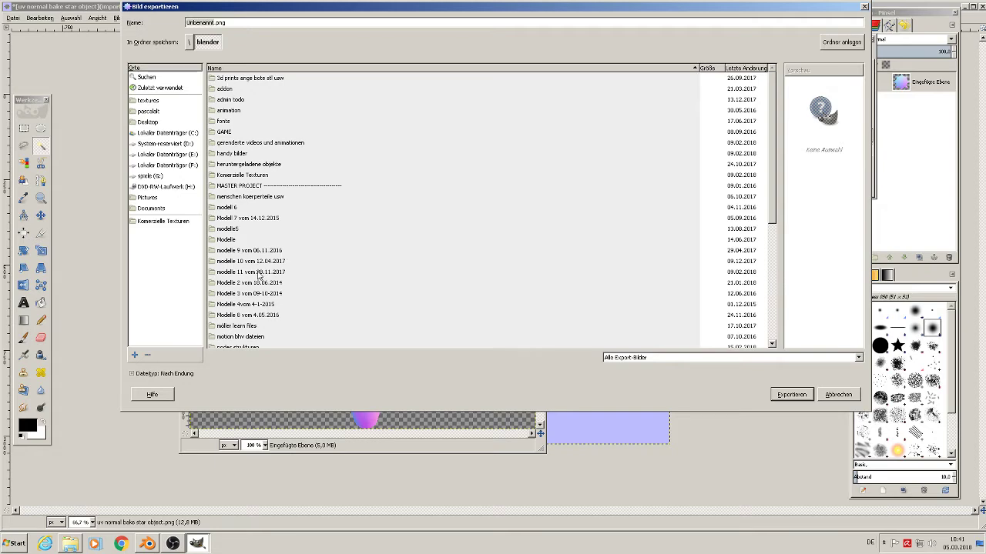
double_click(259, 273)
double_click(240, 78)
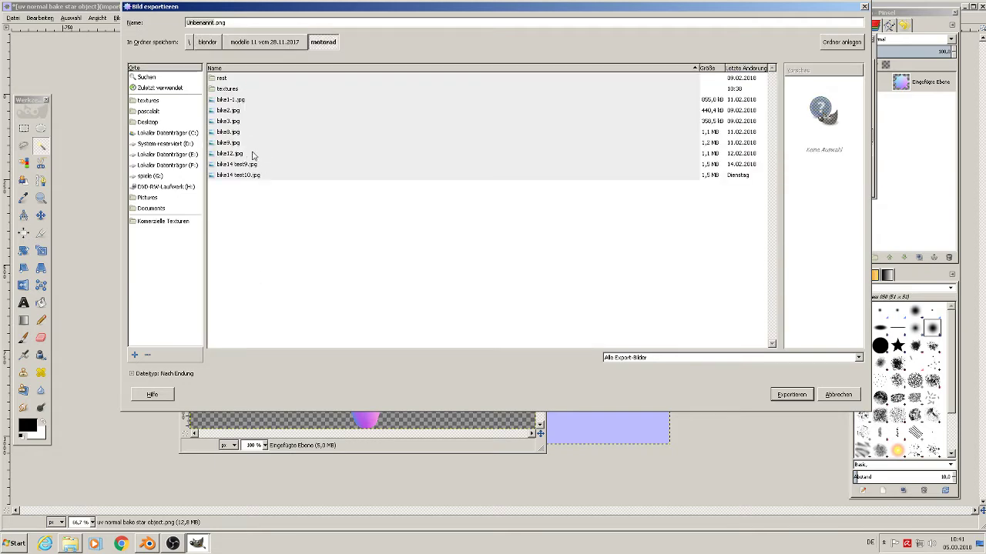
double_click(226, 93)
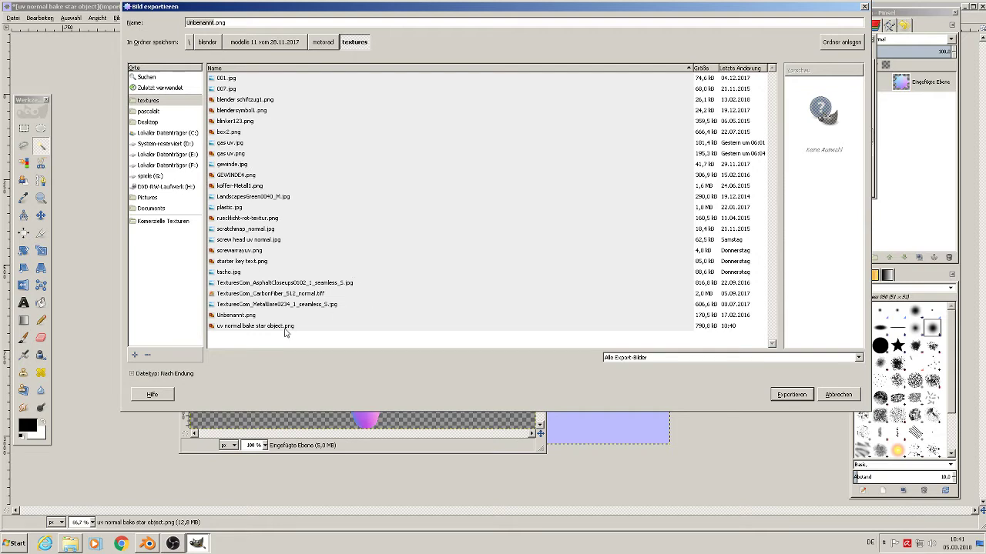
left_click(256, 327)
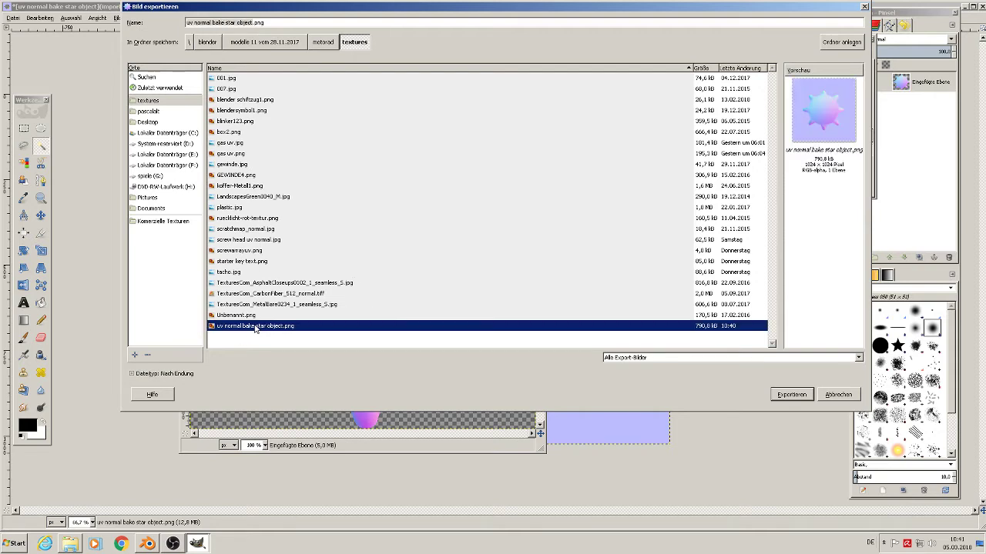
left_click(793, 397)
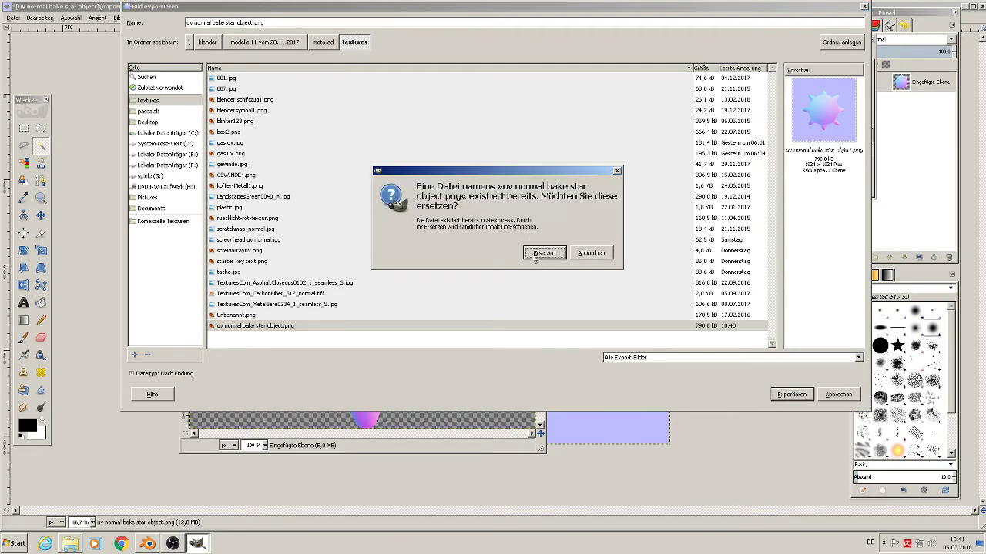
left_click(545, 254)
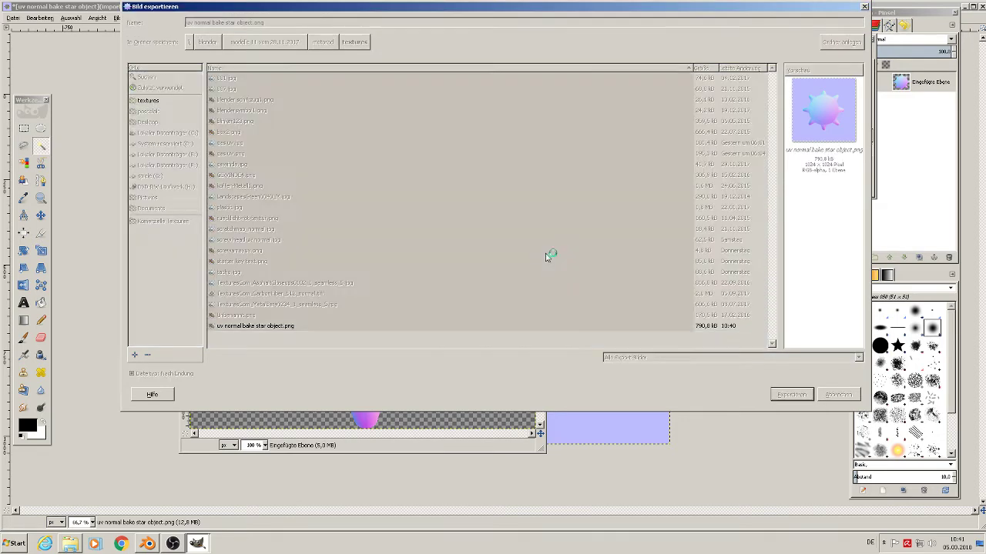
left_click(507, 370)
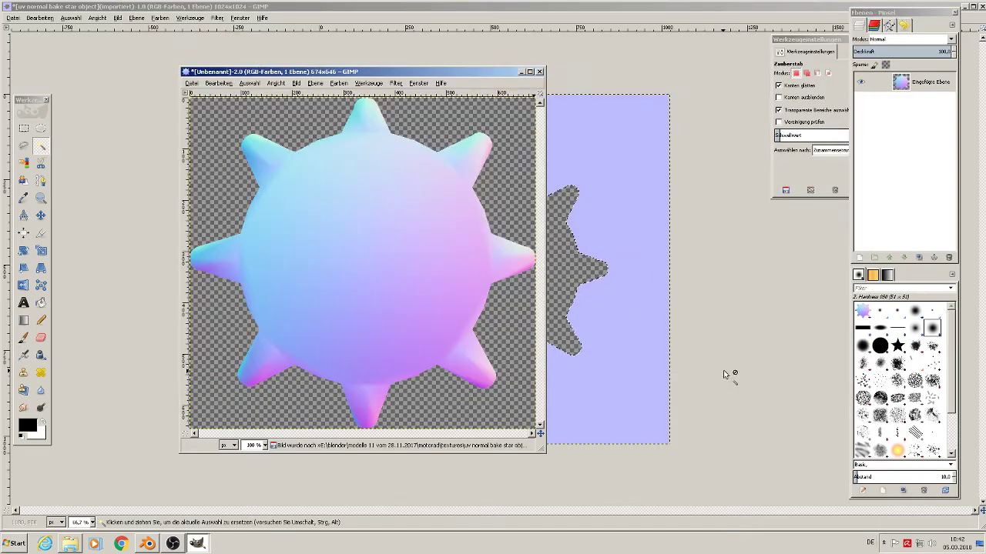
Close the cut-out image and the original image, discarding their unsaved changes, and quit GIMP
left_click(540, 71)
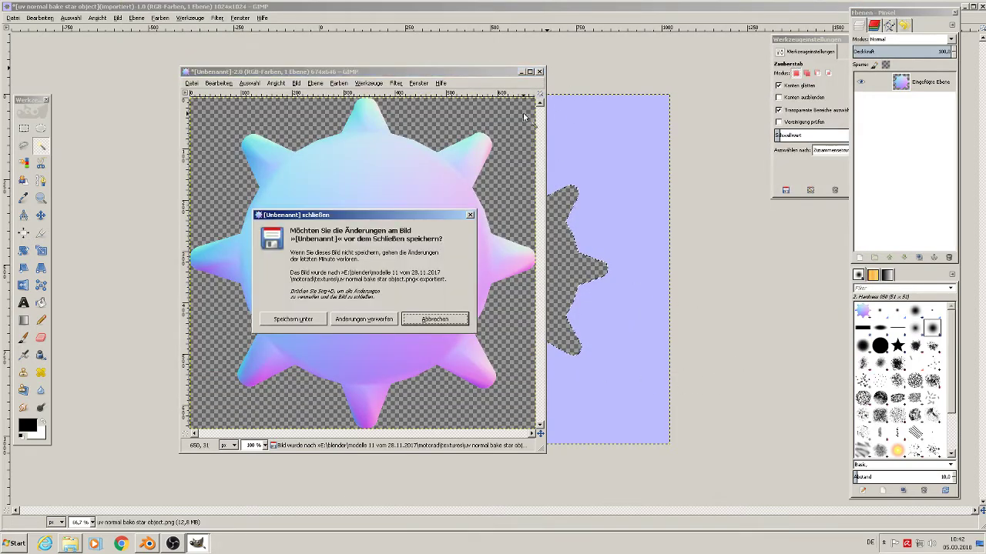
left_click(369, 317)
left_click(980, 6)
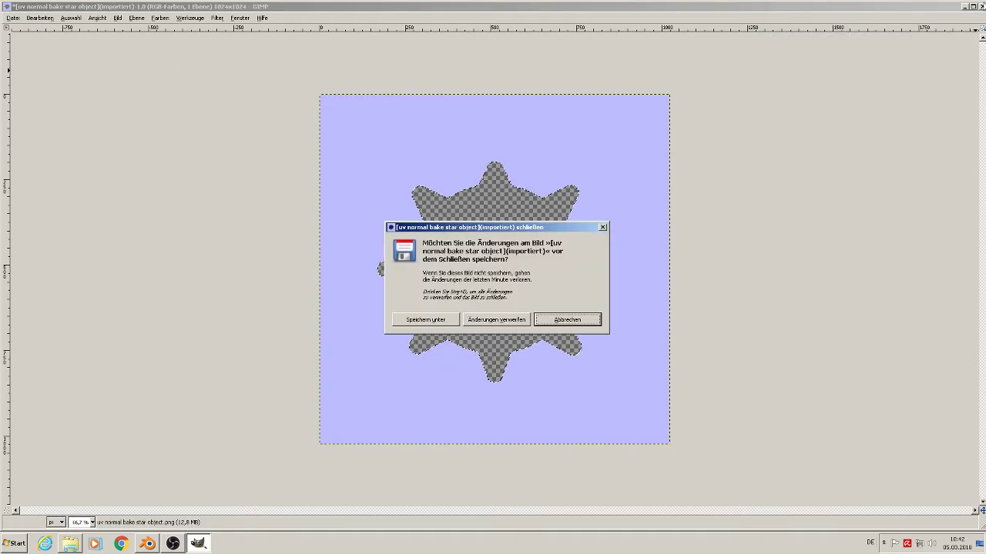
left_click(486, 322)
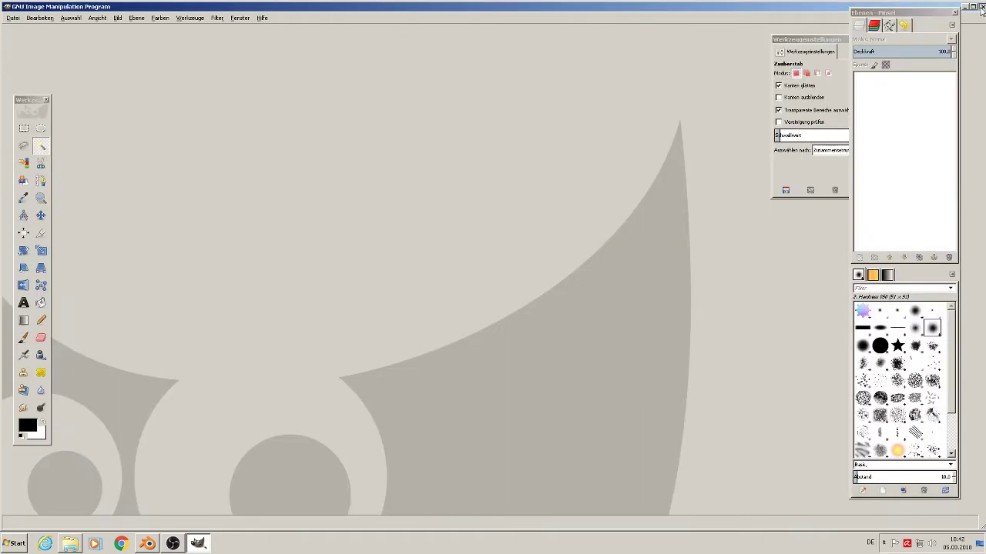
left_click(981, 6)
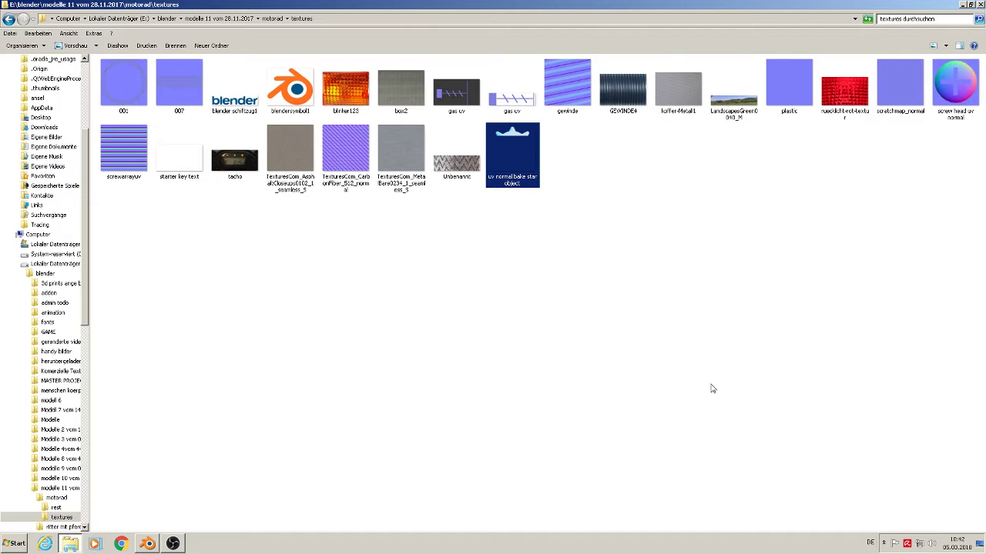
Open "screw head uv normal" from the textures folder in GIMP and fuzzy-select the blue background around the screw head
left_click(960, 104)
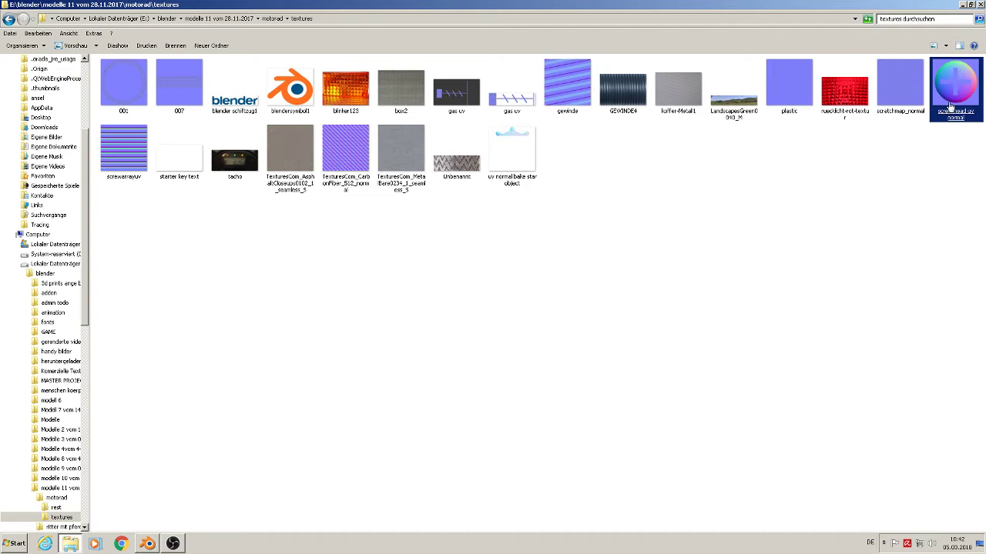
right_click(950, 104)
left_click(934, 115)
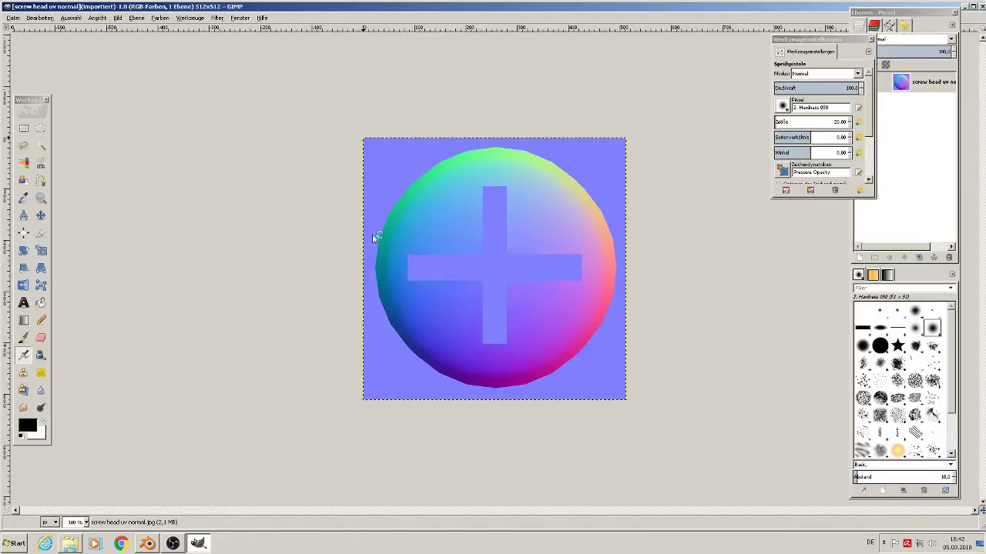
left_click(41, 145)
left_click(407, 157)
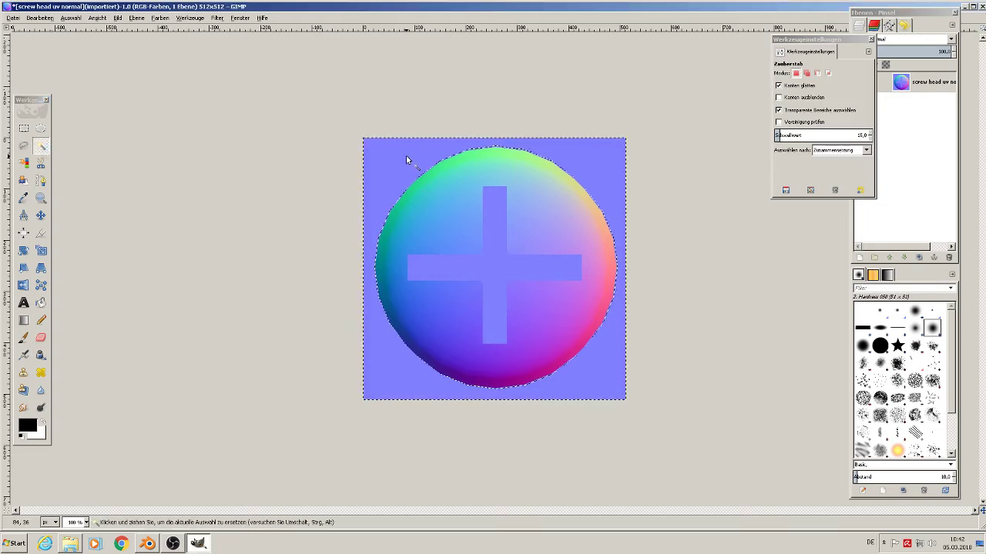
Invert the selection so it covers the screw head, and cut the screw head out of the image
left_click(70, 17)
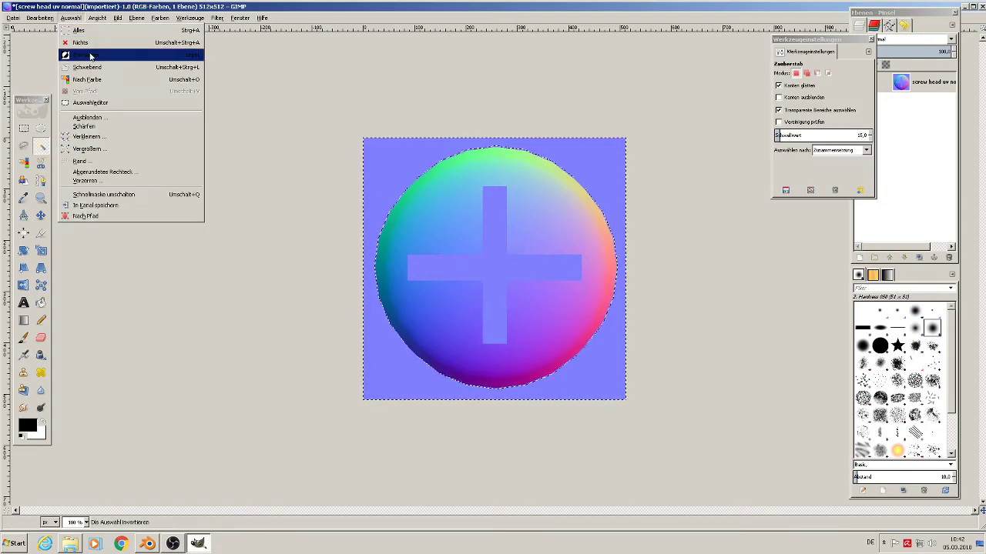
left_click(89, 58)
left_click(39, 17)
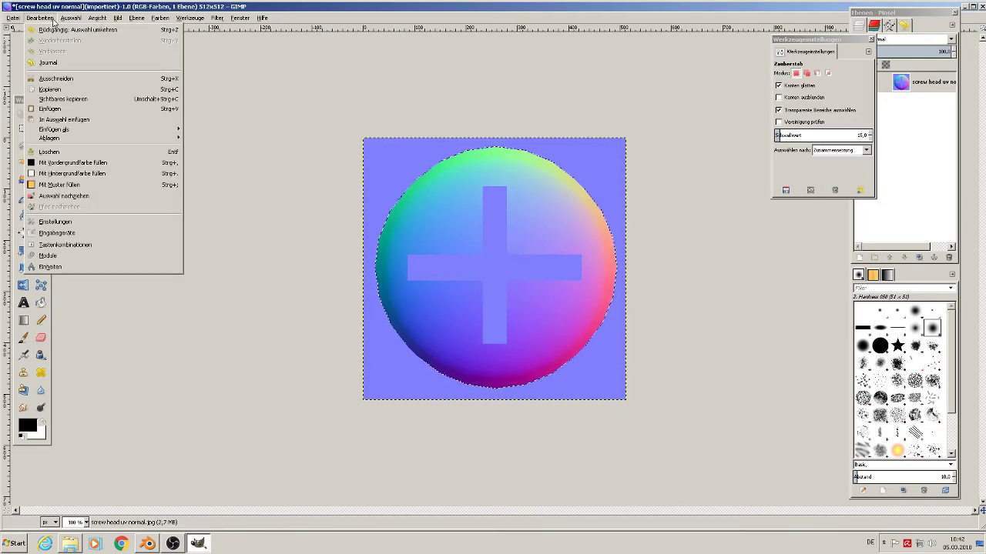
left_click(70, 80)
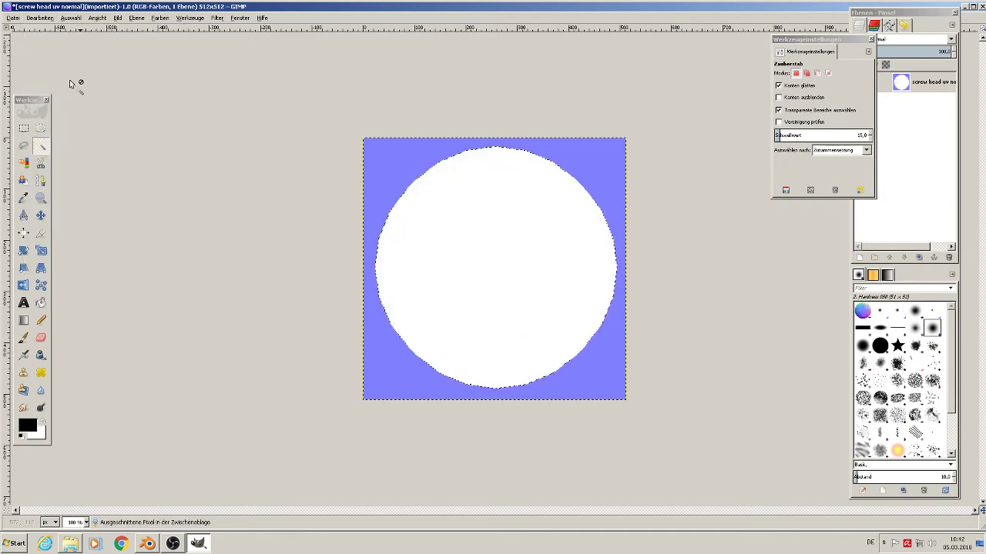
Paste the cut-out screw head as a new image
left_click(40, 19)
mouse_move(79, 129)
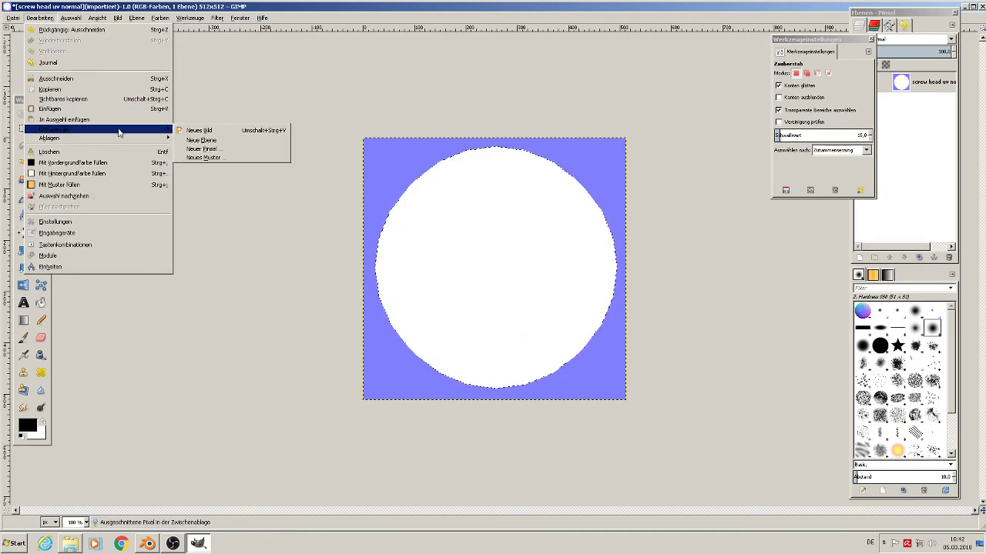
left_click(198, 131)
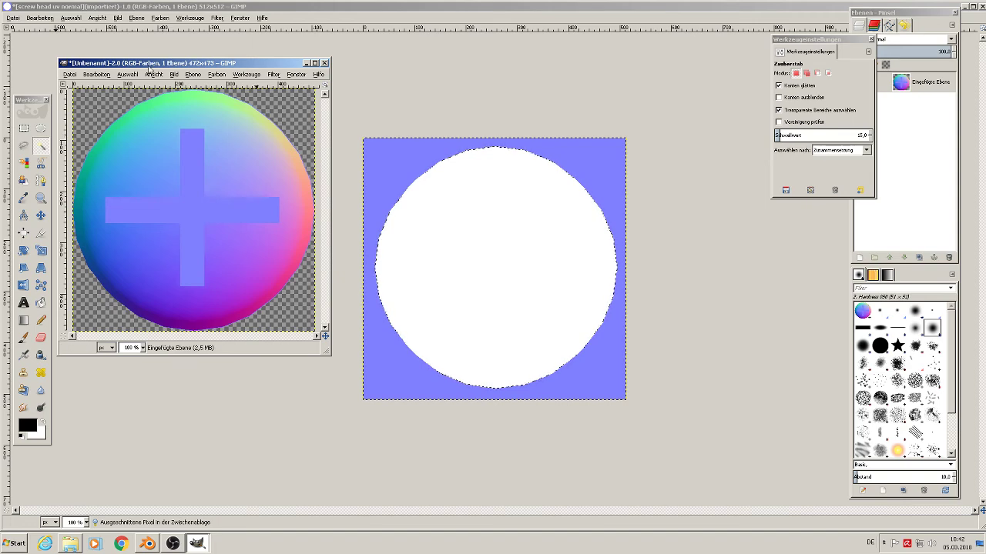
Start exporting the pasted image to blender/modelle 11 vom 28.11.2017/motorad/textures on drive E, taking the file name from "screw head uv normal.jpg"
left_click(69, 75)
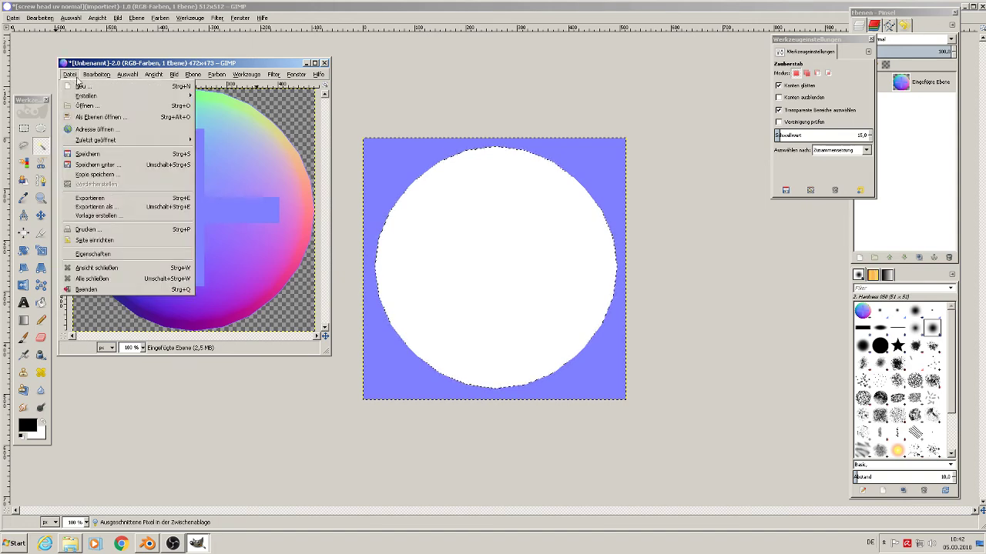
left_click(127, 208)
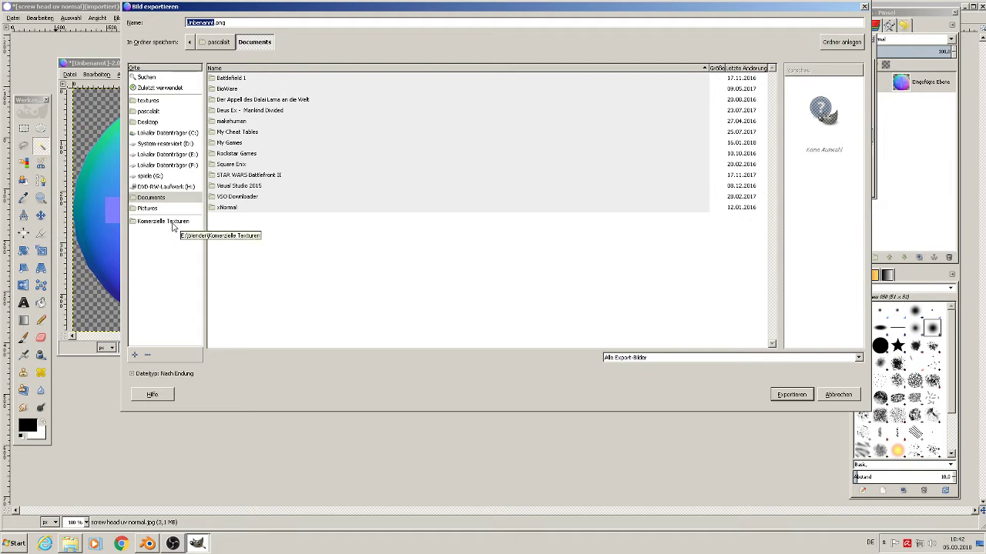
left_click(167, 155)
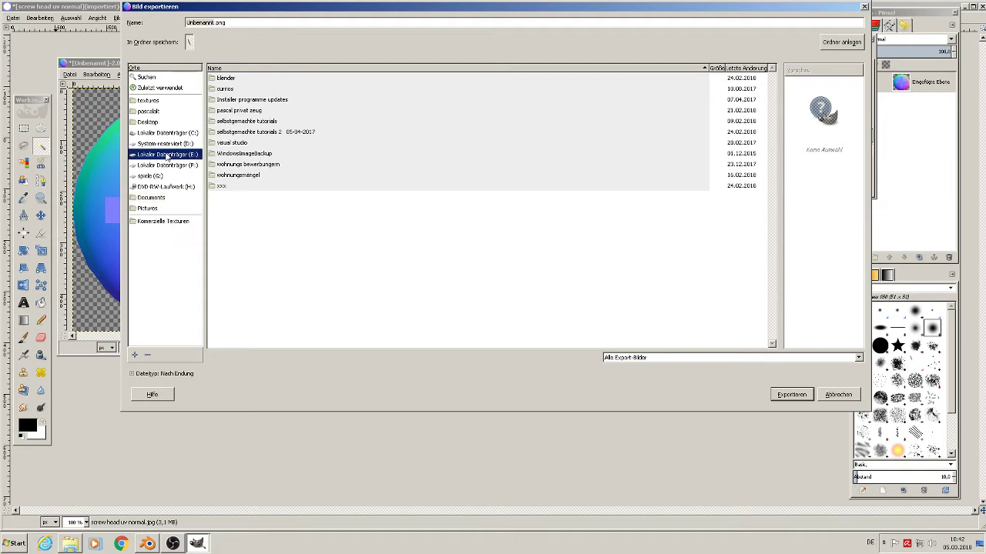
double_click(238, 82)
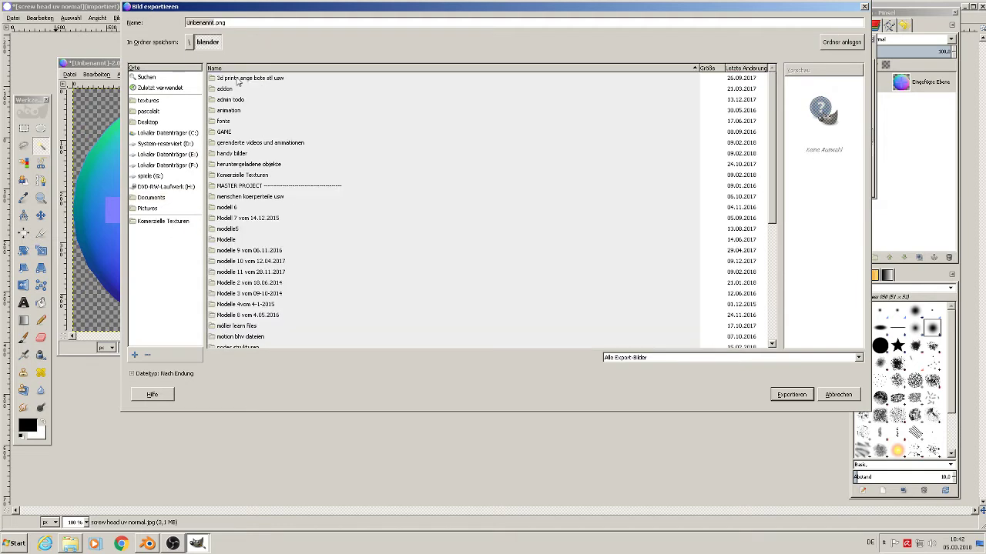
double_click(260, 274)
double_click(239, 83)
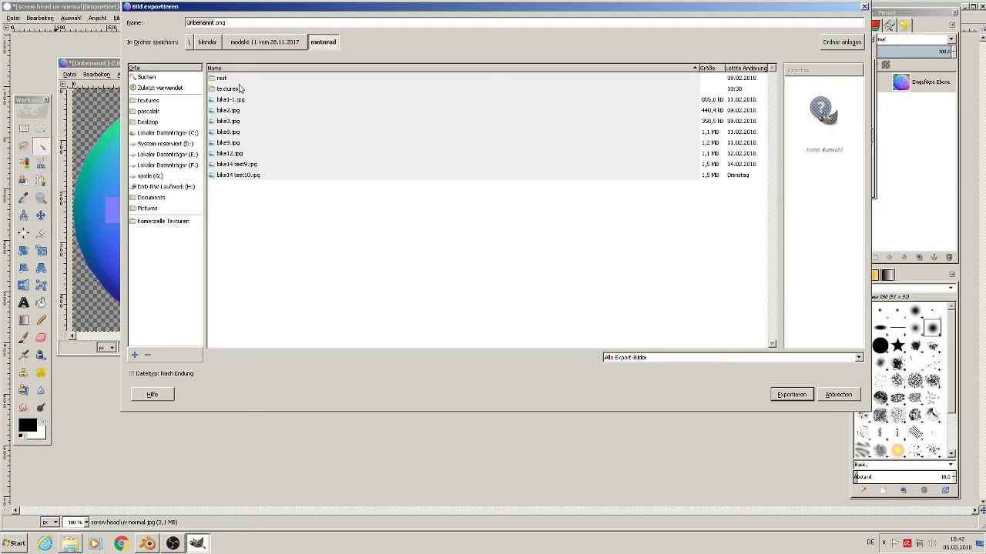
double_click(227, 90)
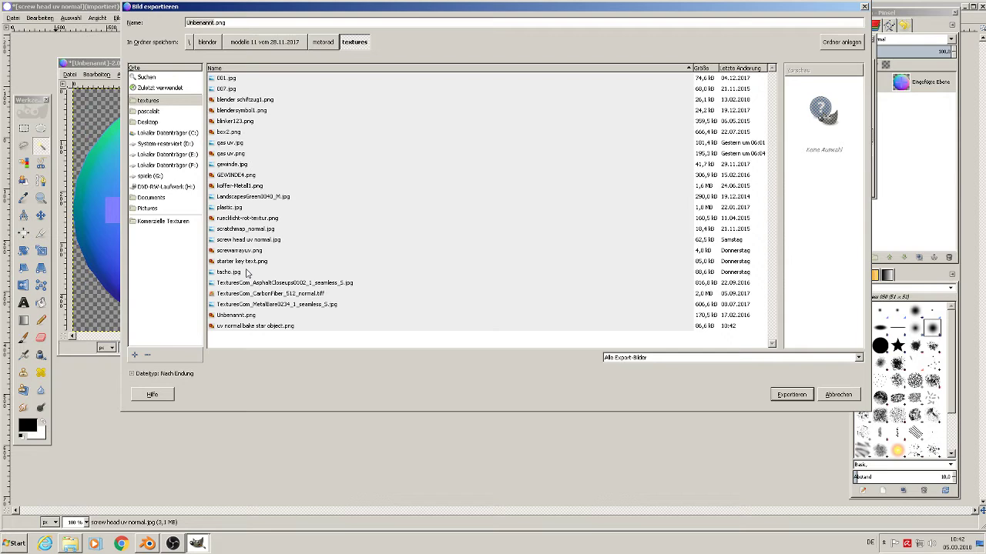
left_click(271, 240)
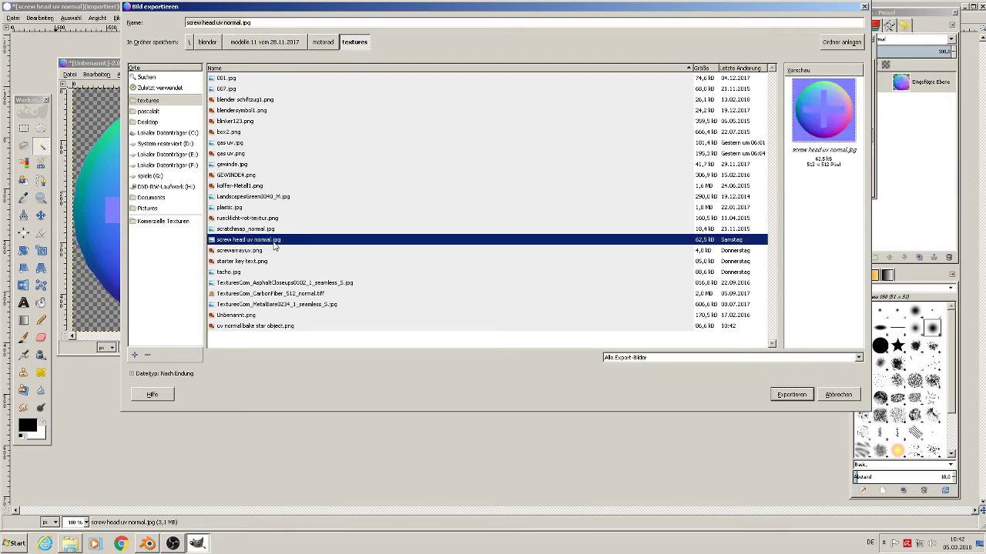
left_click(793, 399)
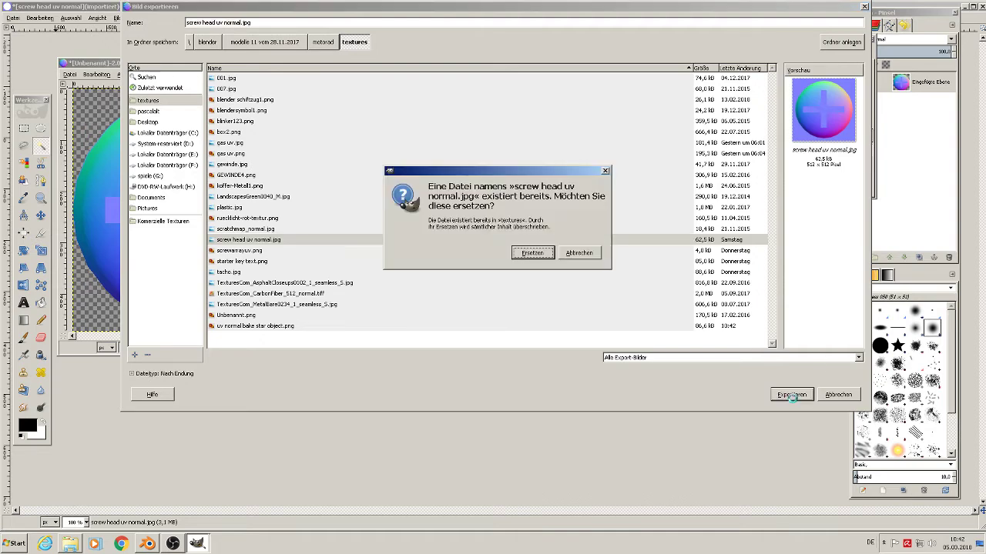
left_click(533, 254)
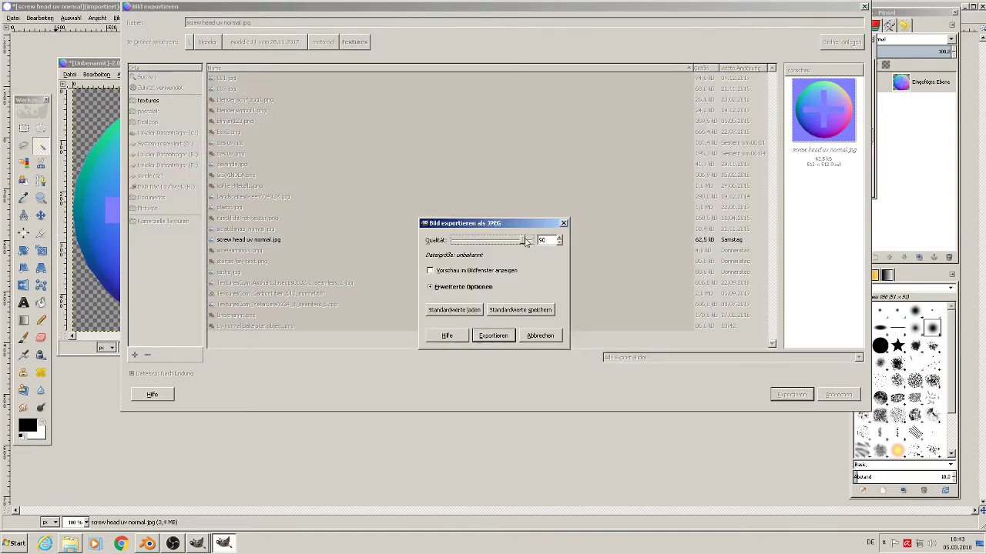
left_click_drag(524, 241, 560, 245)
left_click(547, 336)
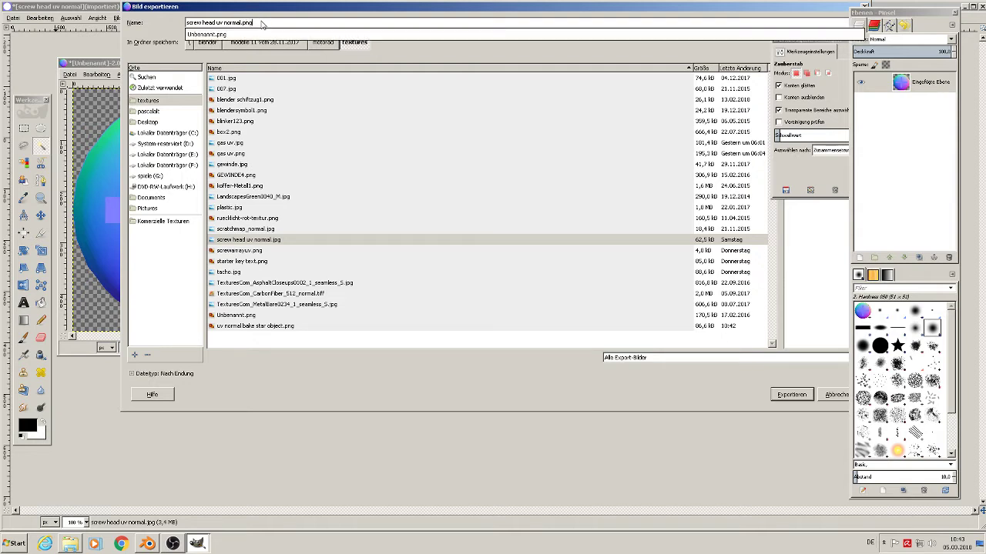
Export the cut-out screw head as "screw head uv normal.png" with the default PNG options
left_click(718, 399)
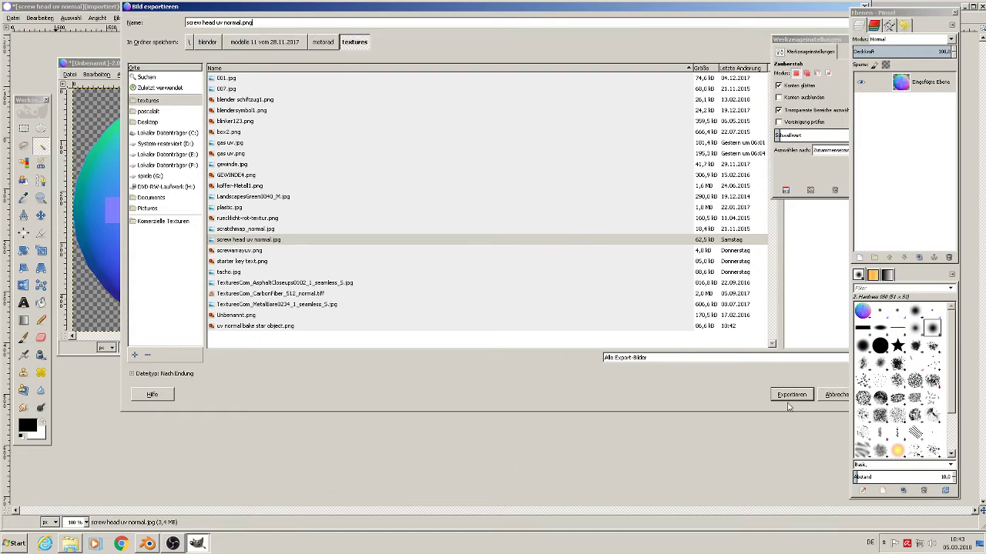
left_click(792, 396)
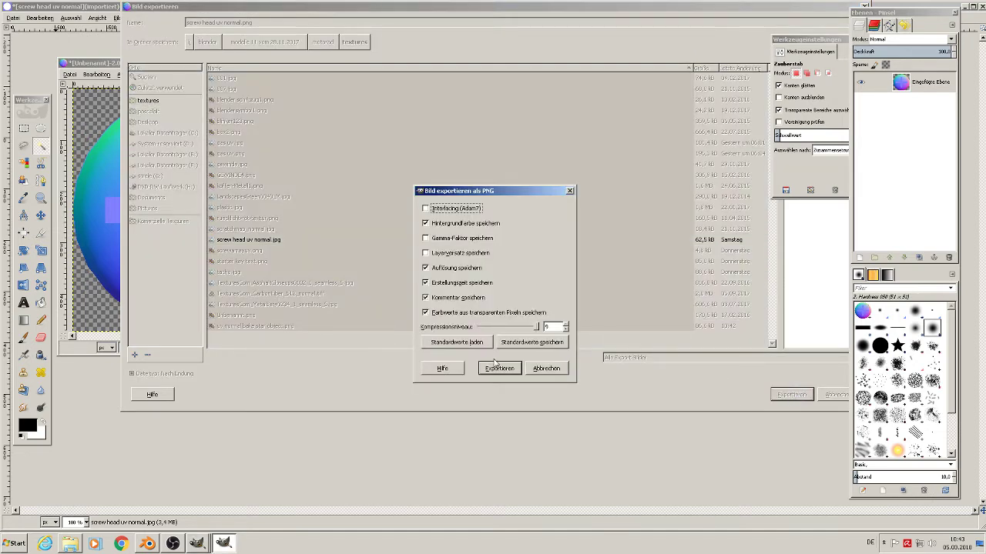
left_click(503, 372)
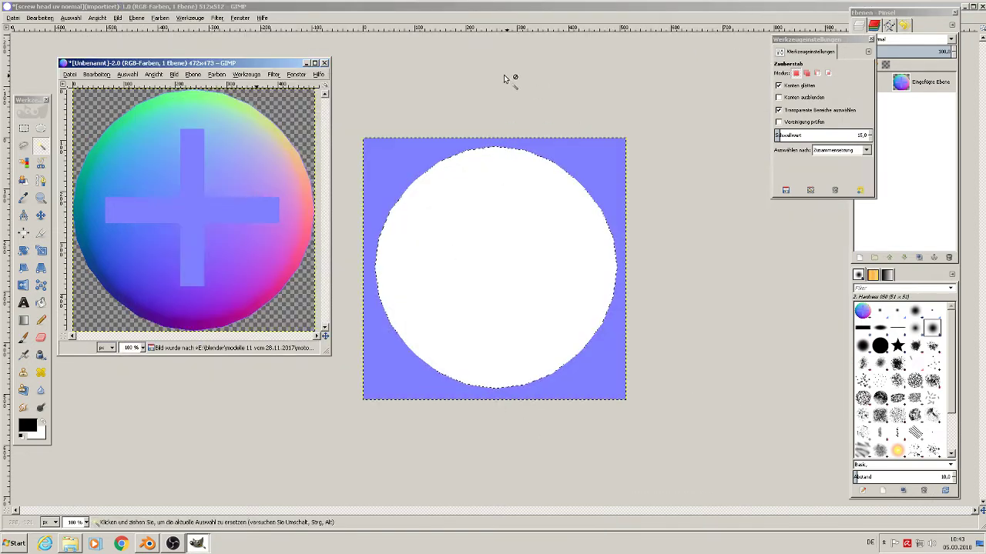
Close the cut-out screw head image and the original image without saving their changes, and quit GIMP
left_click(325, 62)
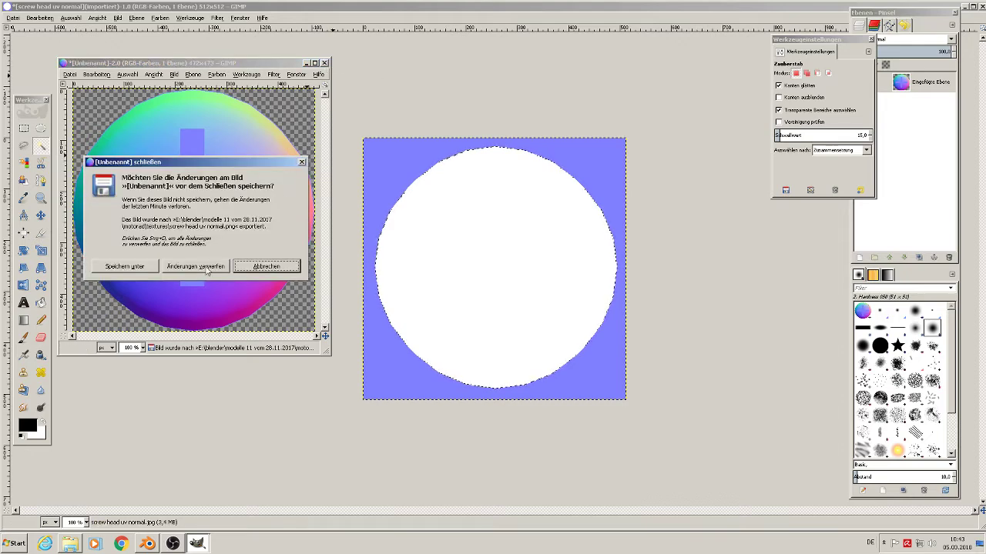
left_click(210, 270)
key("ctrl+w")
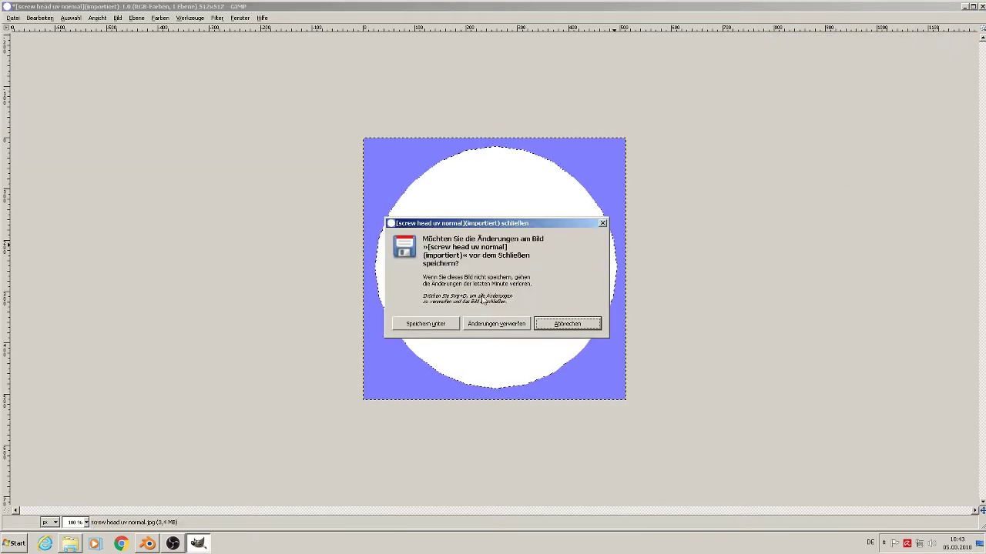
left_click(496, 327)
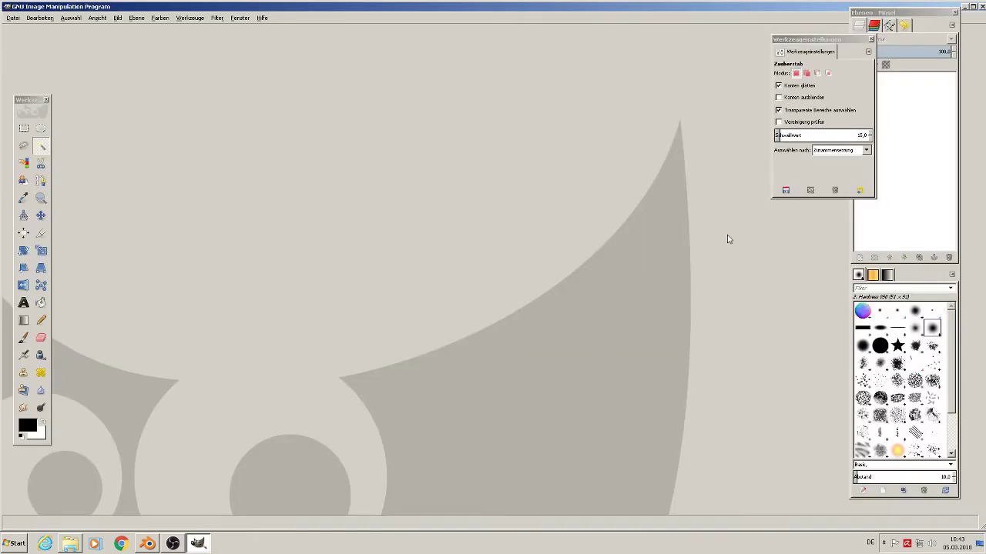
left_click(981, 6)
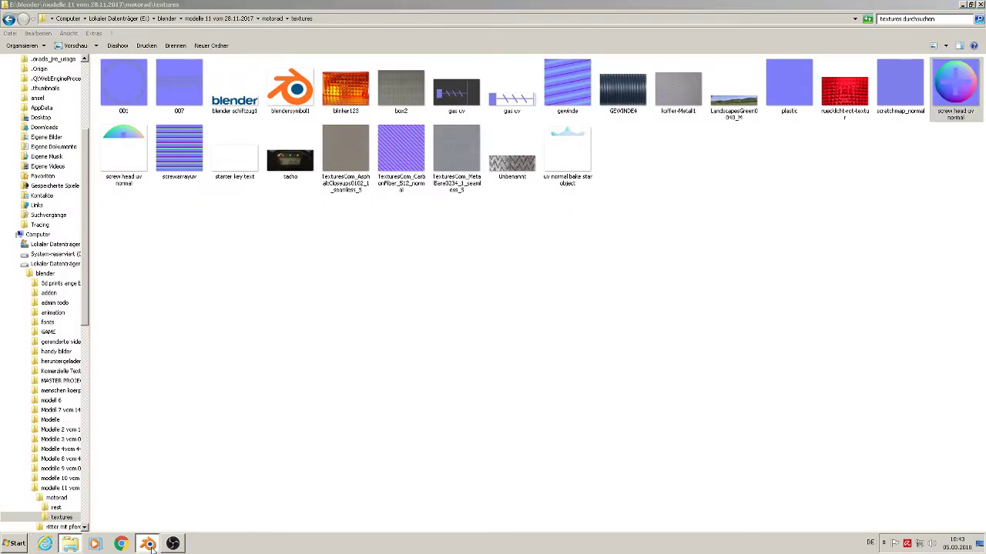
Switch to Blender and move the star object together with its bake plane to the second layer
left_click(146, 544)
scroll(574, 198, "down", 2)
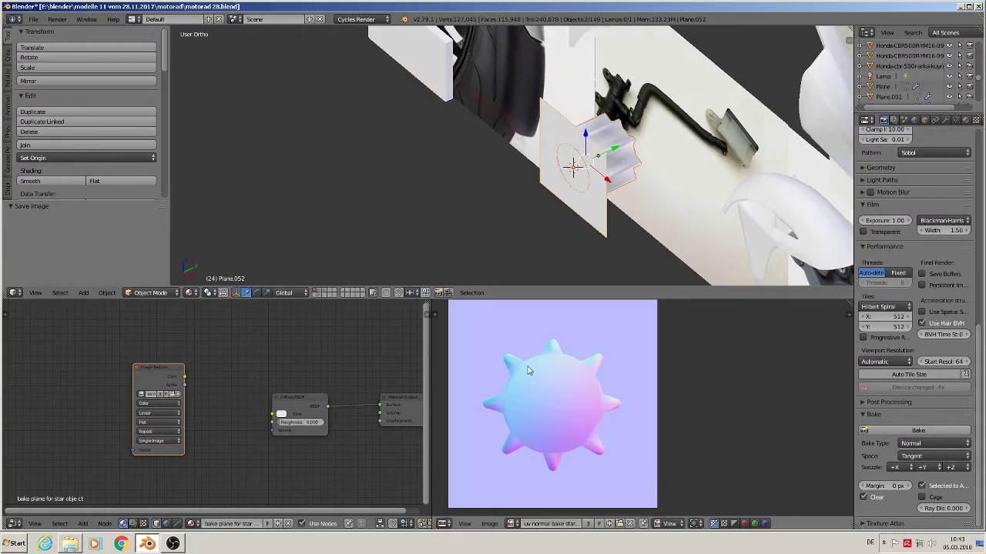
scroll(539, 374, "down", 3)
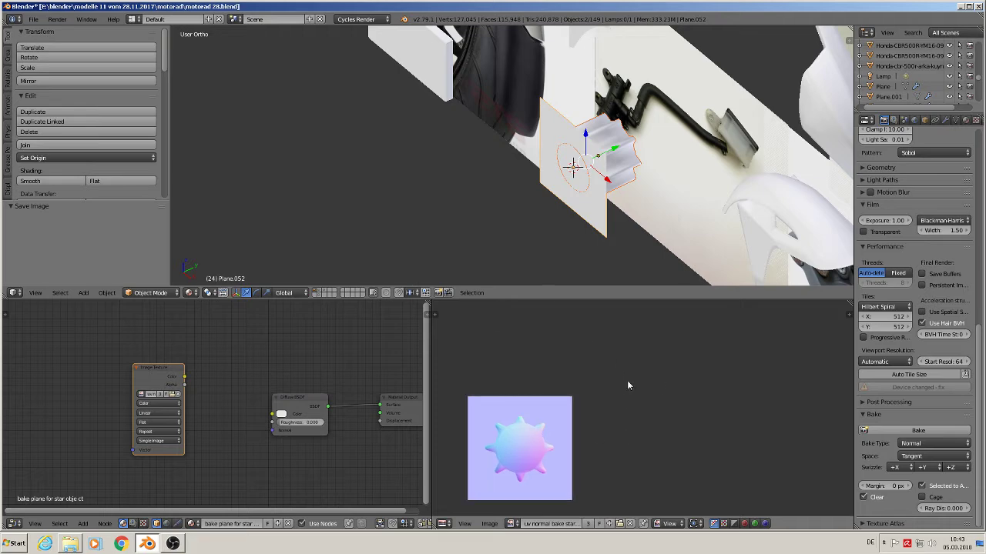
scroll(595, 211, "down", 1)
scroll(600, 211, "up", 1)
scroll(598, 216, "down", 1)
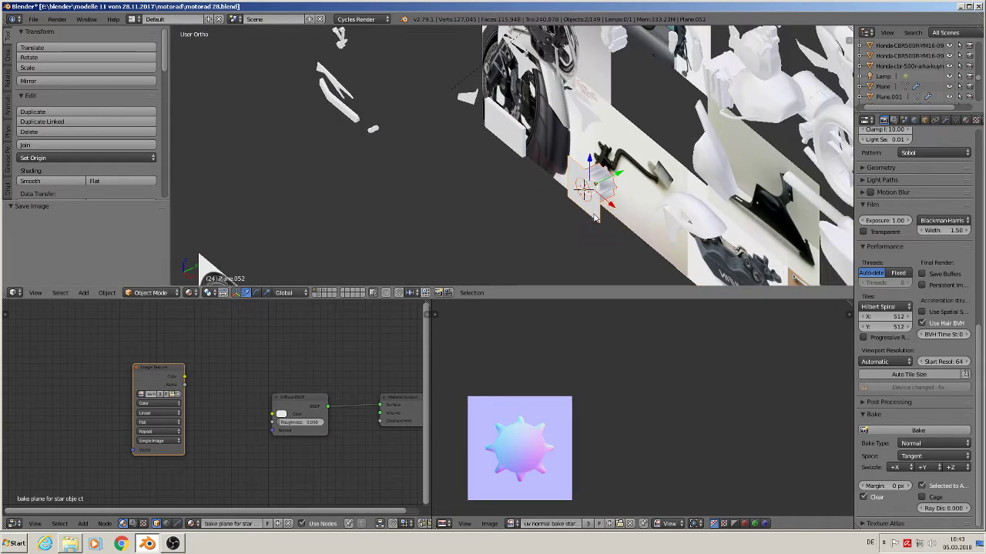
scroll(608, 202, "up", 1)
right_click(618, 176)
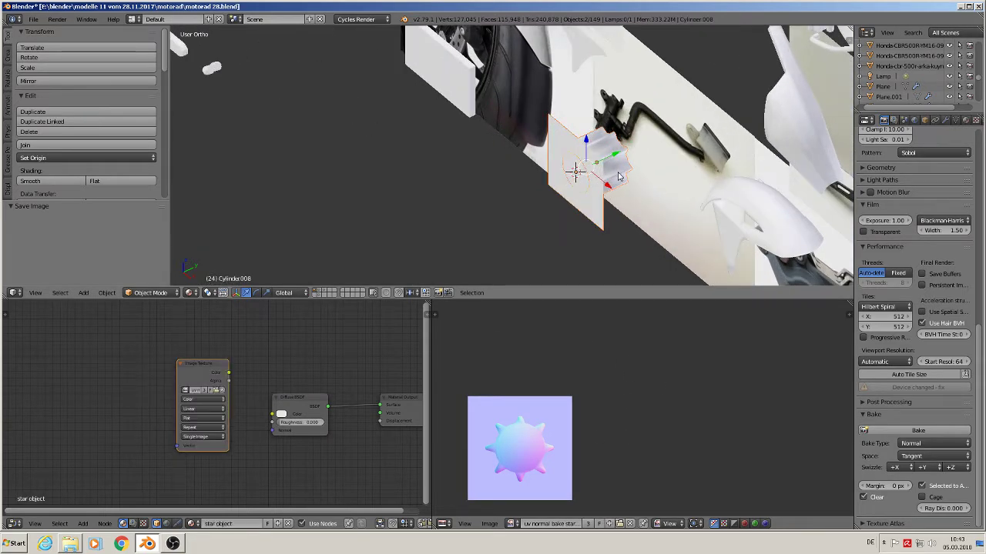
key("m")
left_click(707, 192)
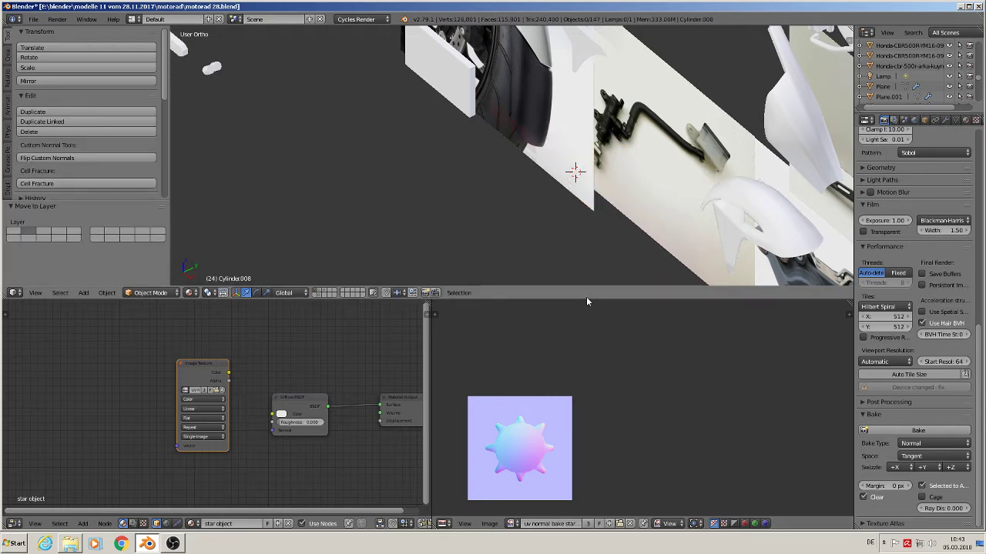
Enlarge the 3D viewport downwards over the node and image editors and switch it to front view
left_click_drag(586, 299, 586, 484)
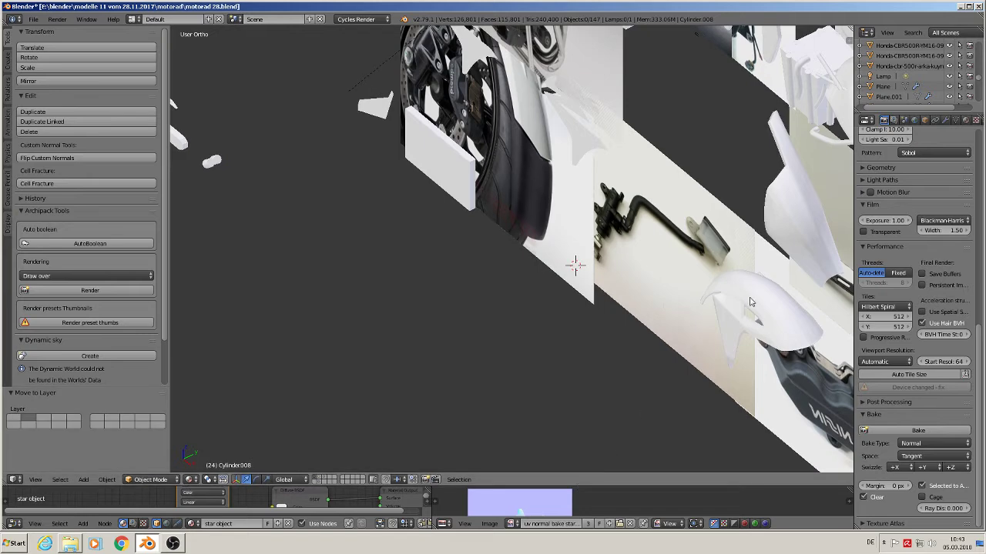
key("n")
key("n")
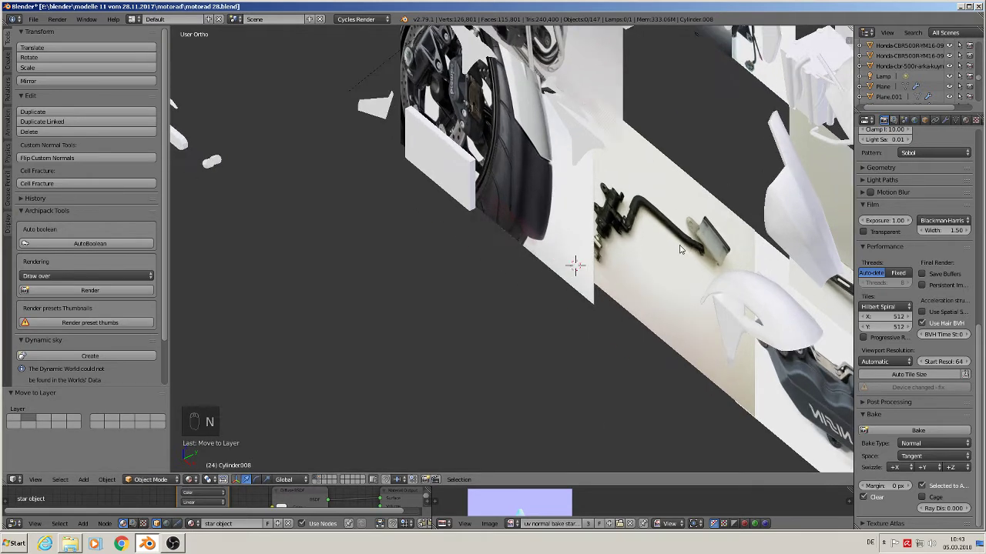
key("KP_1")
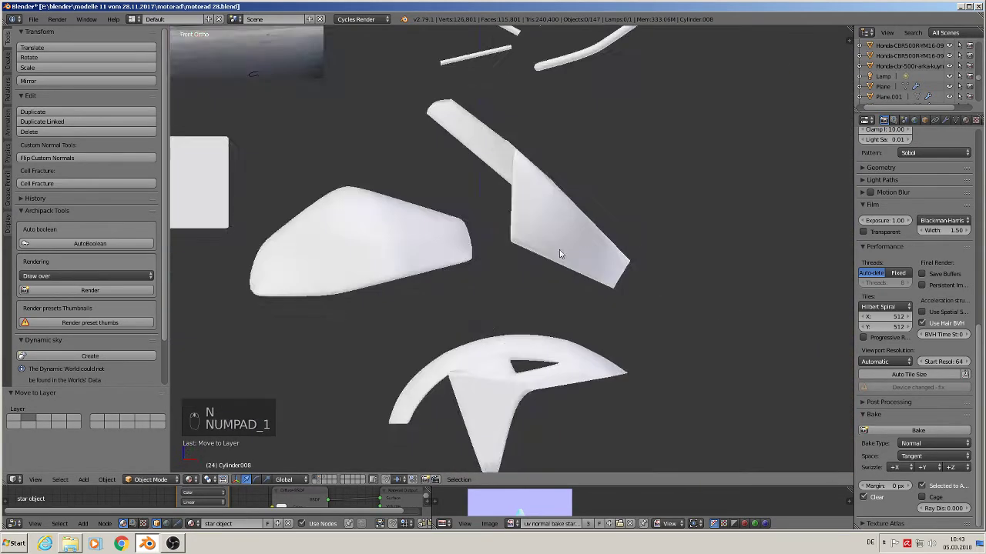
Find the round engine cover among the motorcycle parts, select it and view it up close at an angle
scroll(560, 255, "down", 6)
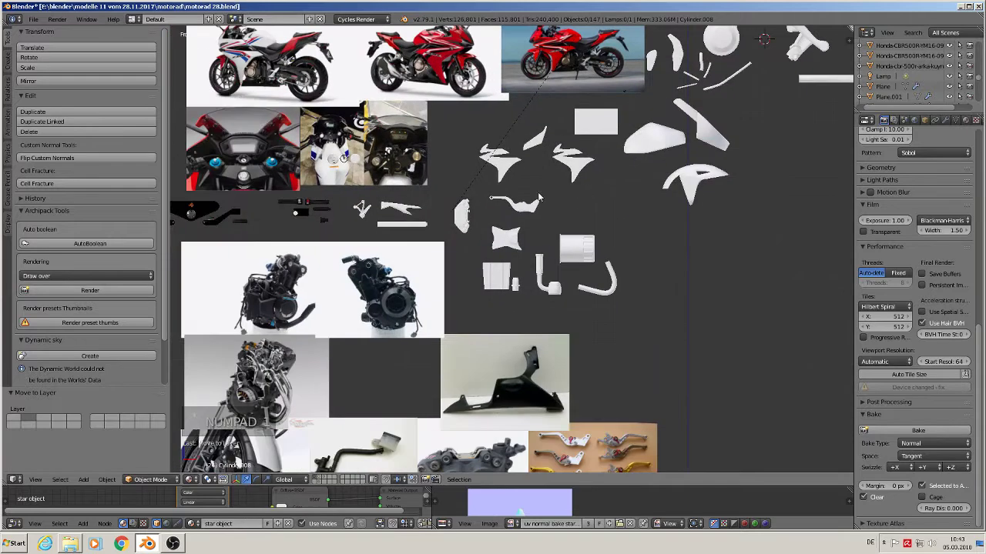
scroll(539, 198, "up", 6)
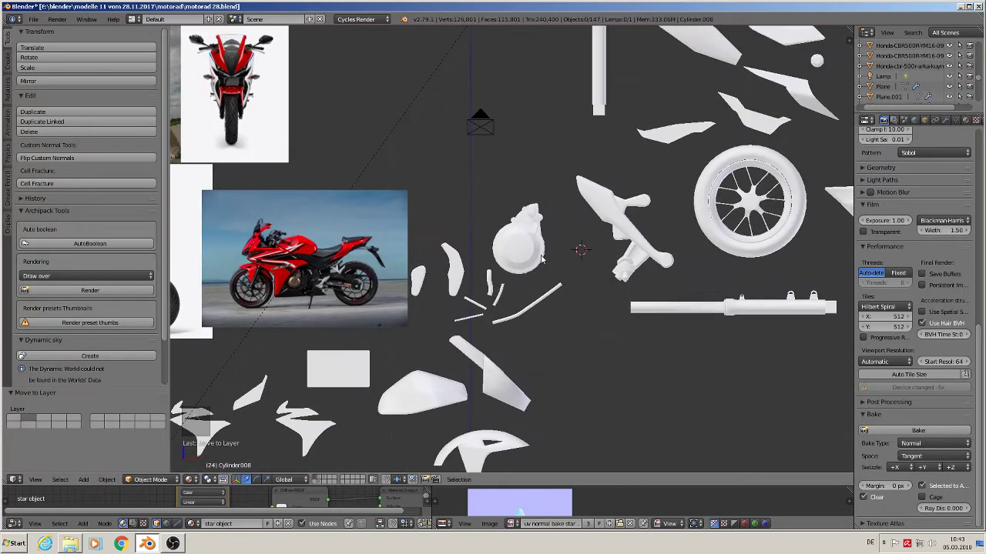
scroll(541, 260, "up", 6)
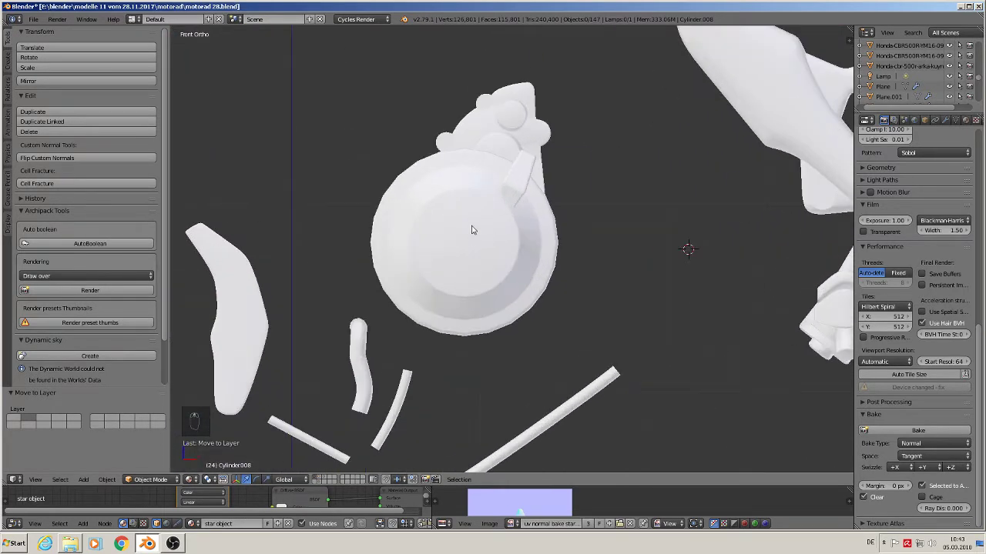
scroll(473, 229, "down", 7)
right_click(475, 239)
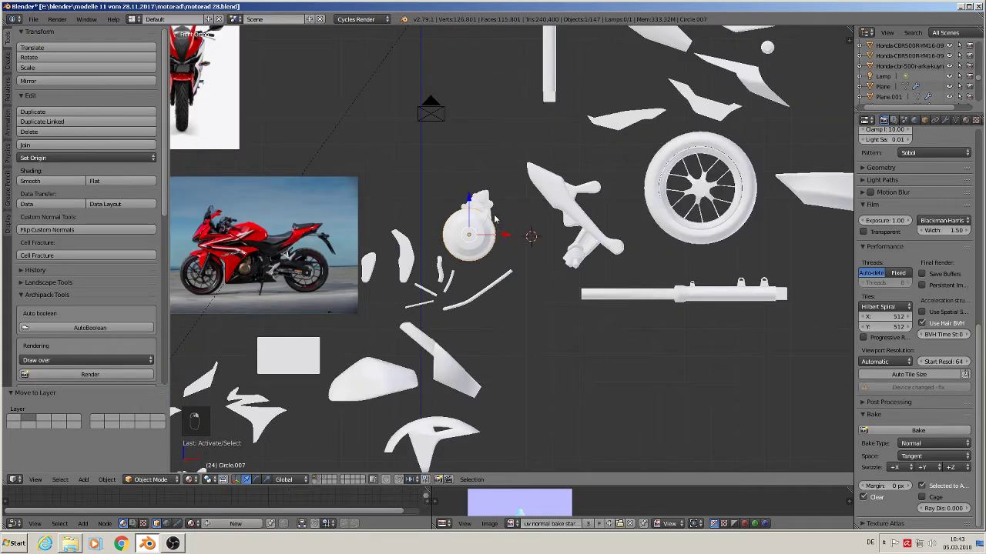
scroll(495, 218, "up", 7)
middle_click_drag(493, 220, 442, 244)
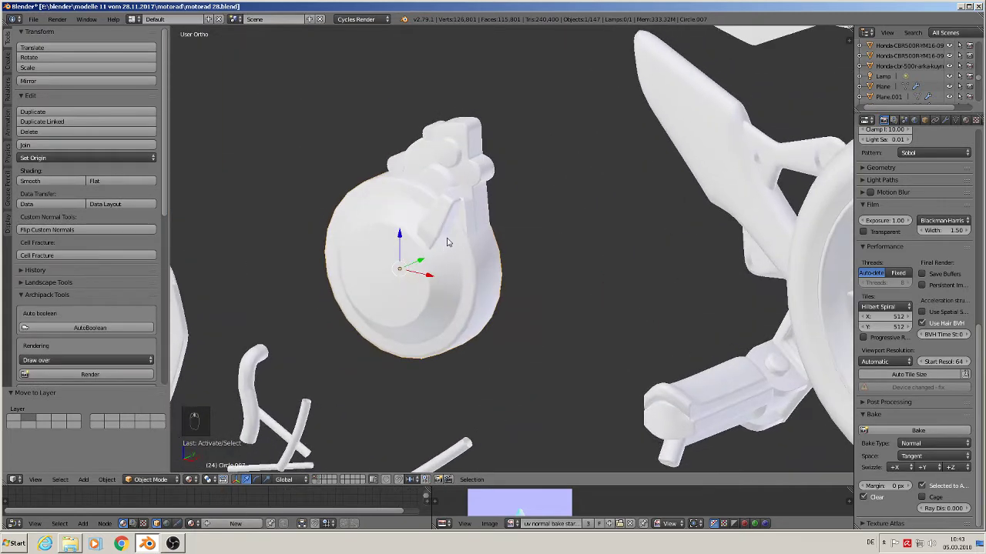
Add the lever, the small cylinders and the housing parts above the round engine cover to the selection and join them all into one object
scroll(450, 224, "up", 2)
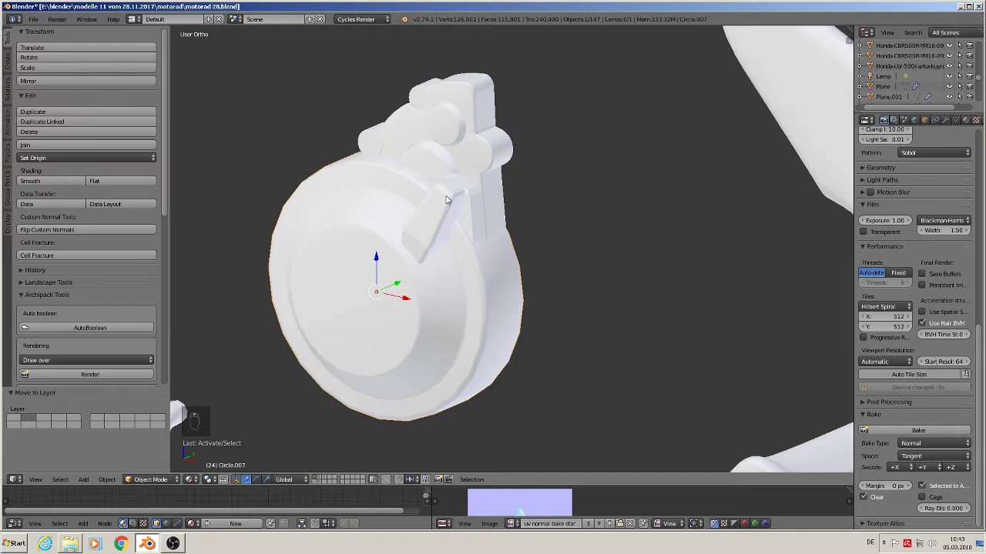
right_click(445, 200, "shift")
right_click(452, 145, "shift")
right_click(430, 160, "shift")
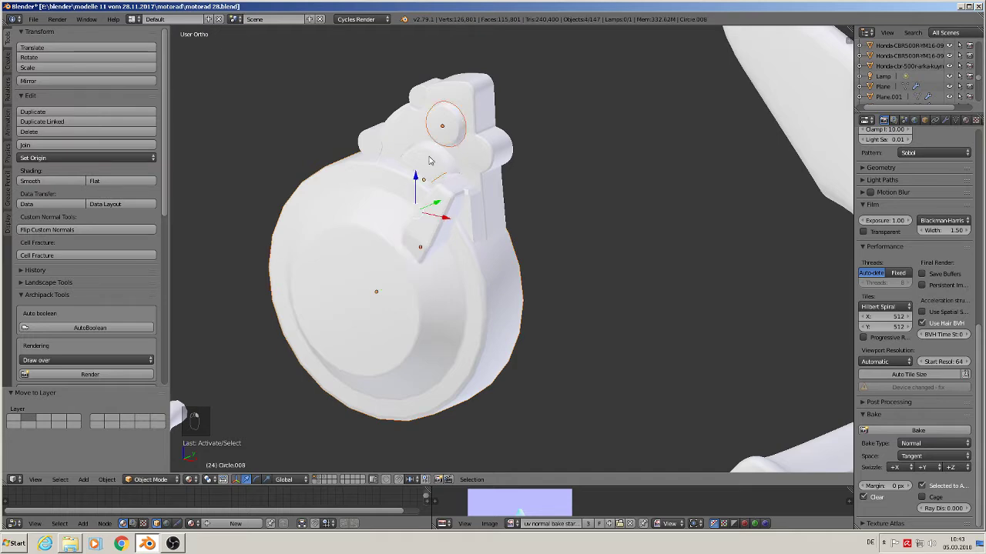
right_click(407, 136, "shift")
right_click(411, 97, "shift")
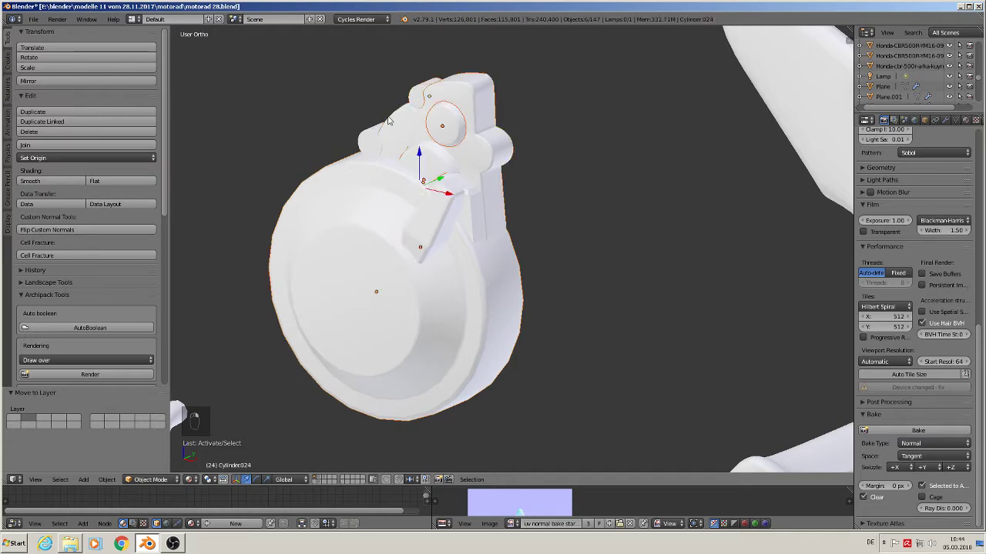
right_click(374, 139, "shift")
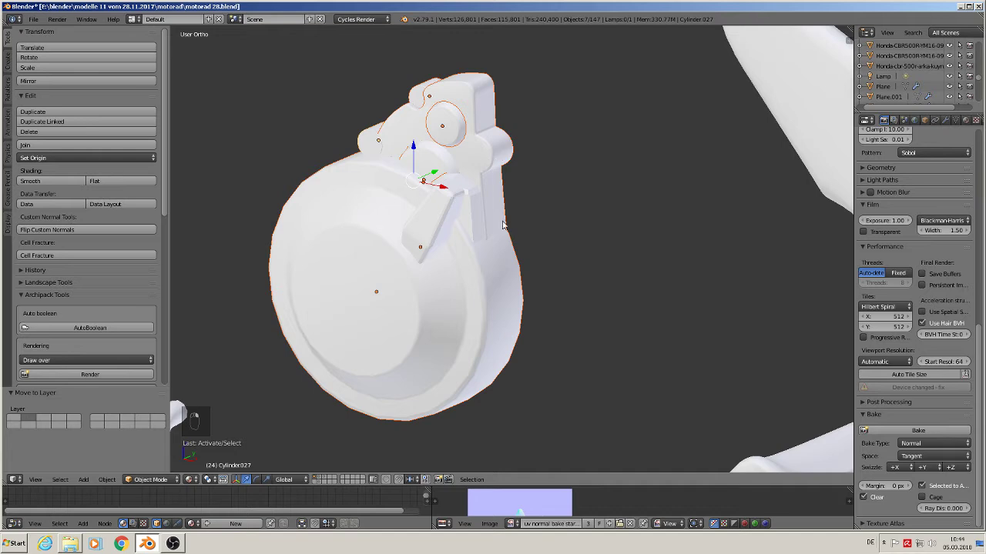
left_click(56, 145)
Move the joined engine cover in front view onto the side-view reference photo of the red motorcycle, about -8.244 in X and -1.552 in Z
scroll(433, 214, "down", 3)
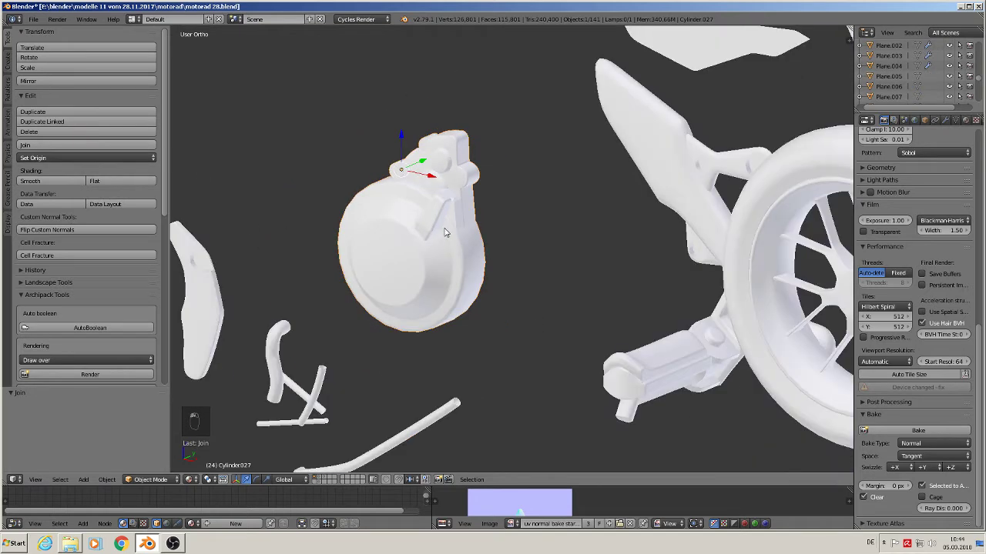
key("g")
left_click(463, 209)
middle_click_drag(481, 223, 639, 212)
key("KP_1")
scroll(513, 212, "down", 6)
scroll(638, 208, "up", 3)
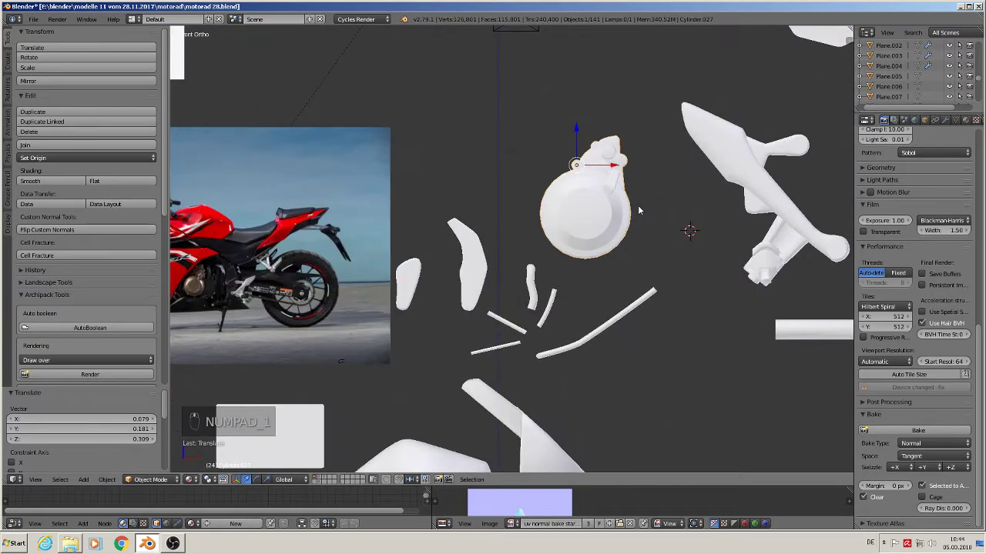
key("g")
left_click(253, 281)
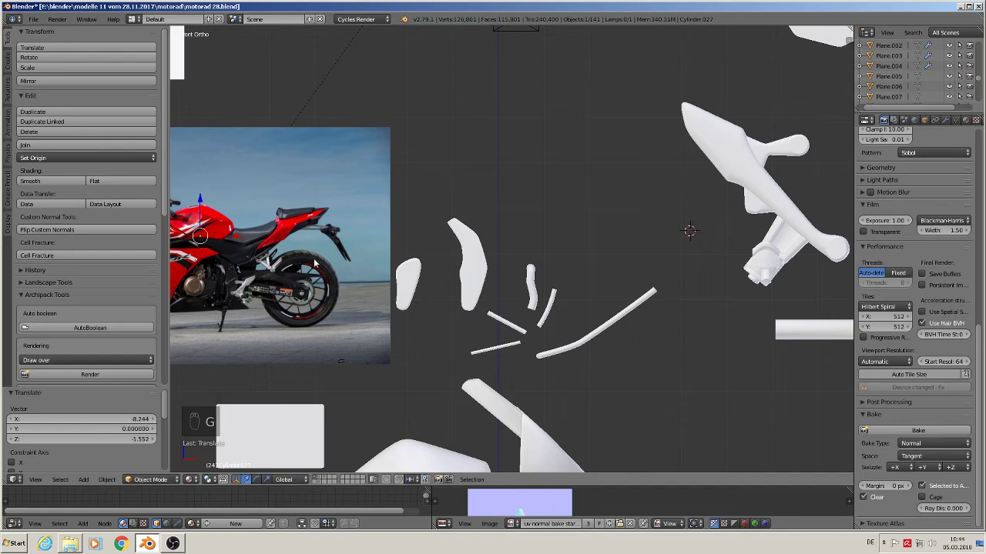
Move the engine cover about -3.259 along the Y axis so that it stands in front of the reference photo
middle_click_drag(313, 259, 547, 194, "shift")
middle_click_drag(547, 194, 456, 231)
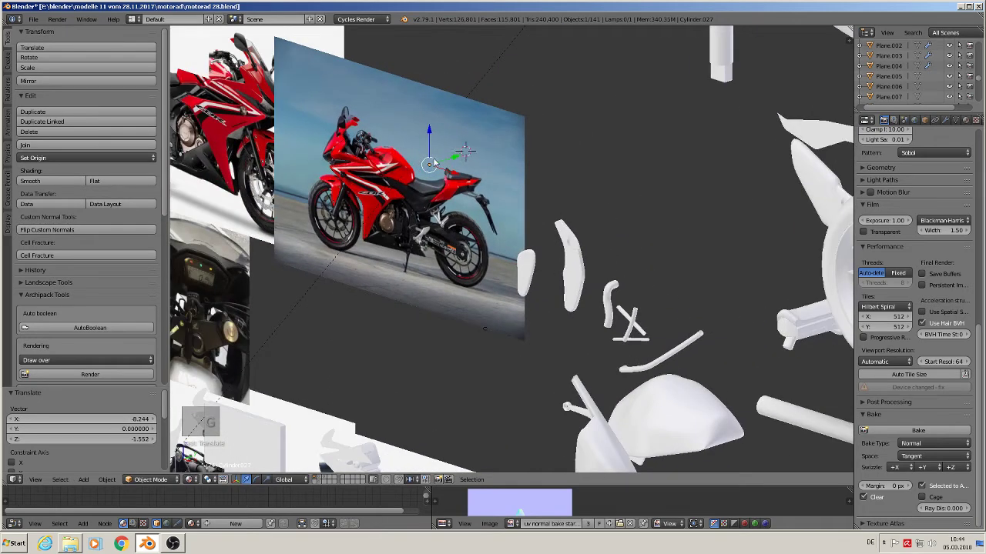
key("g")
key("y")
left_click(580, 131)
key("KP_1")
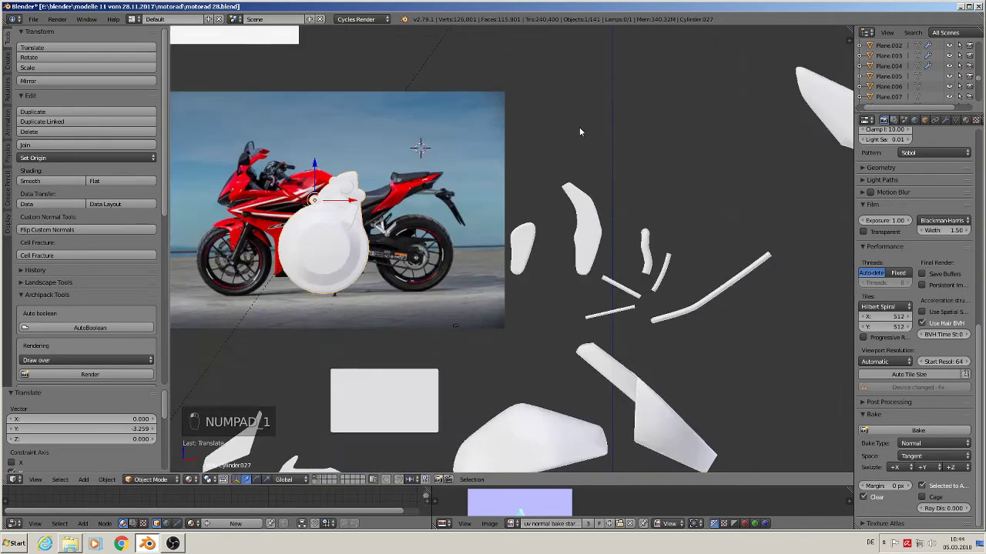
Scale the engine cover down to about 0.232 against the motorcycle in the reference photo
scroll(462, 200, "up", 2)
middle_click_drag(369, 268, 697, 146, "shift")
key("s")
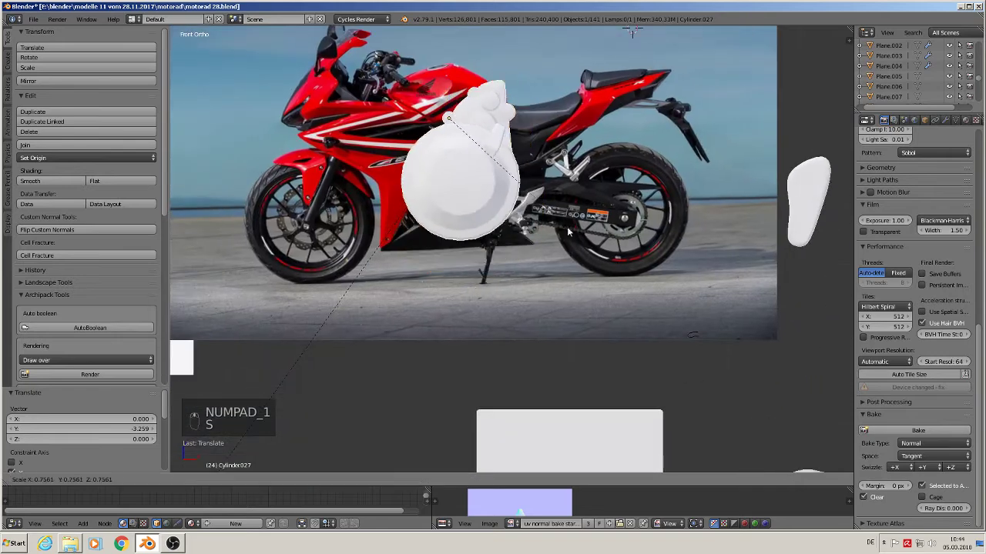
left_click(479, 162)
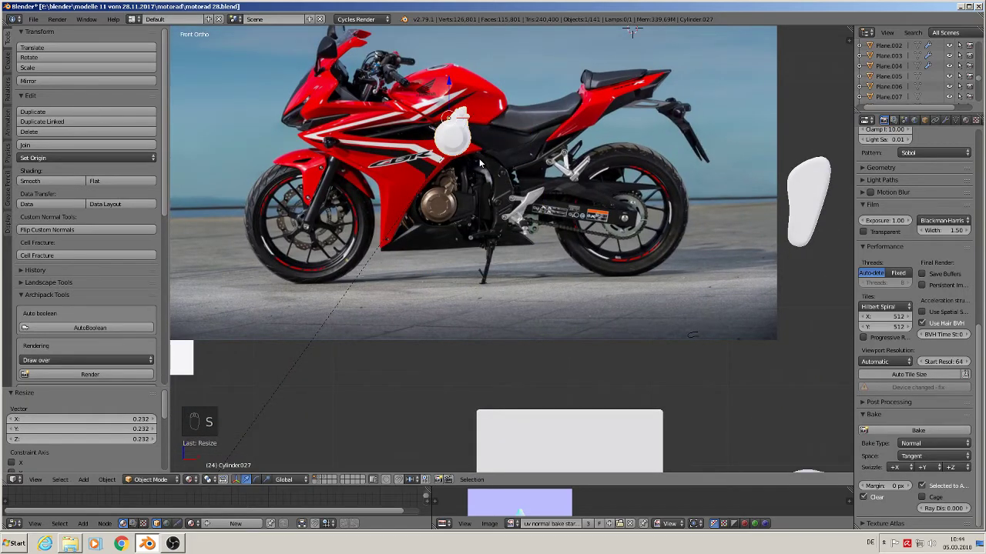
Hide and unhide the cover to compare it with the photo, and move it beside the photographed copper engine cover
key("h")
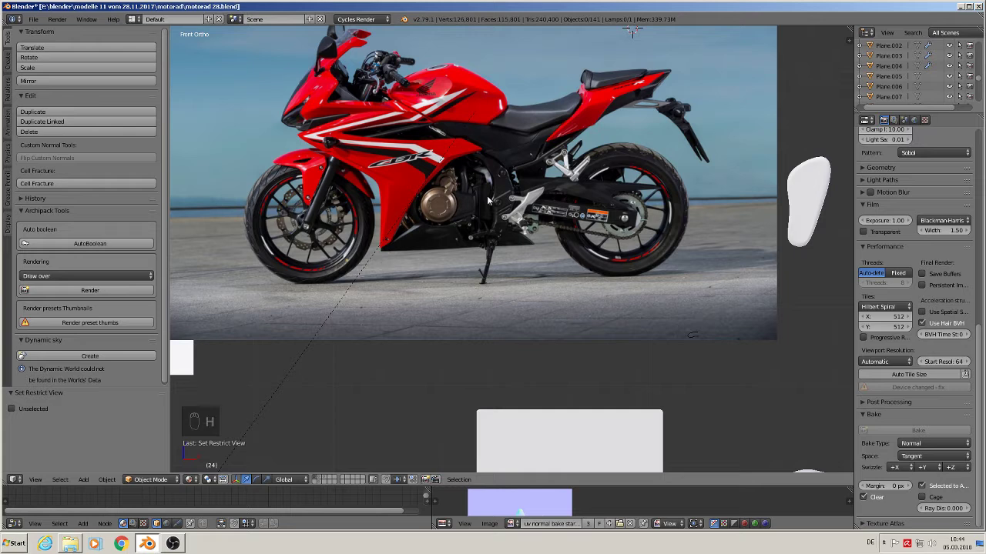
key("alt+h")
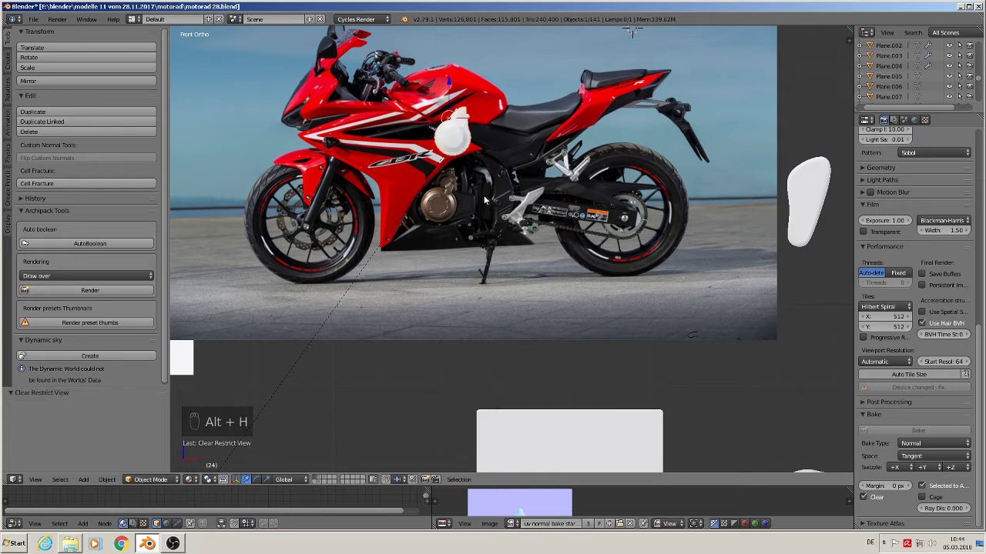
key("g")
left_click(504, 271)
scroll(475, 199, "up", 4)
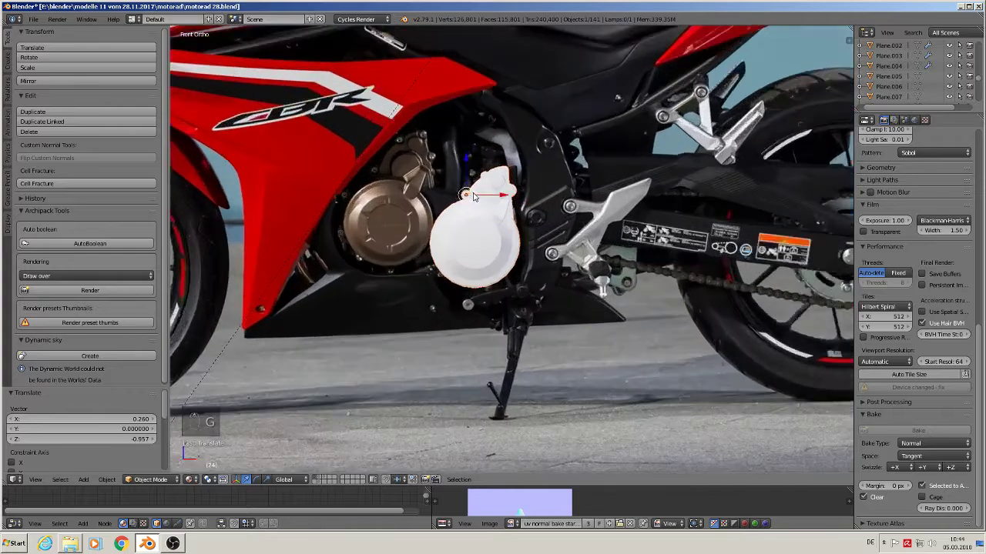
scroll(474, 197, "up", 3)
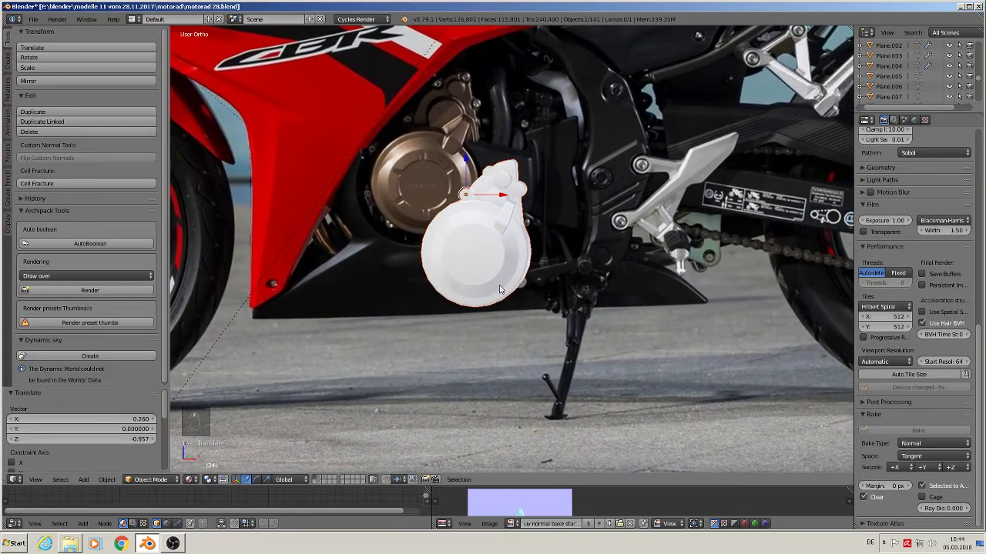
scroll(492, 253, "up", 2)
mouse_move(477, 213)
middle_mouse_down()
mouse_move(508, 219)
mouse_move(480, 209)
middle_mouse_up()
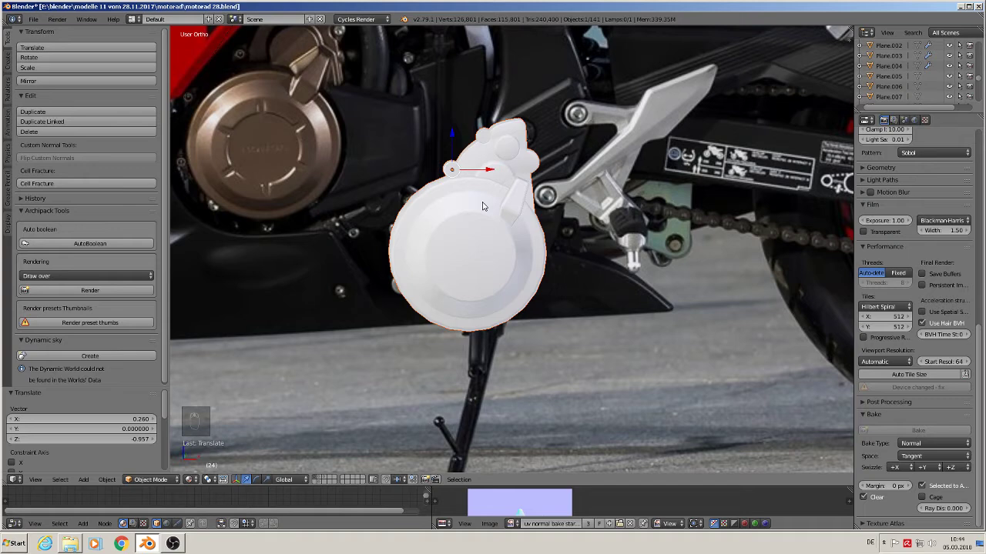
key("KP_1")
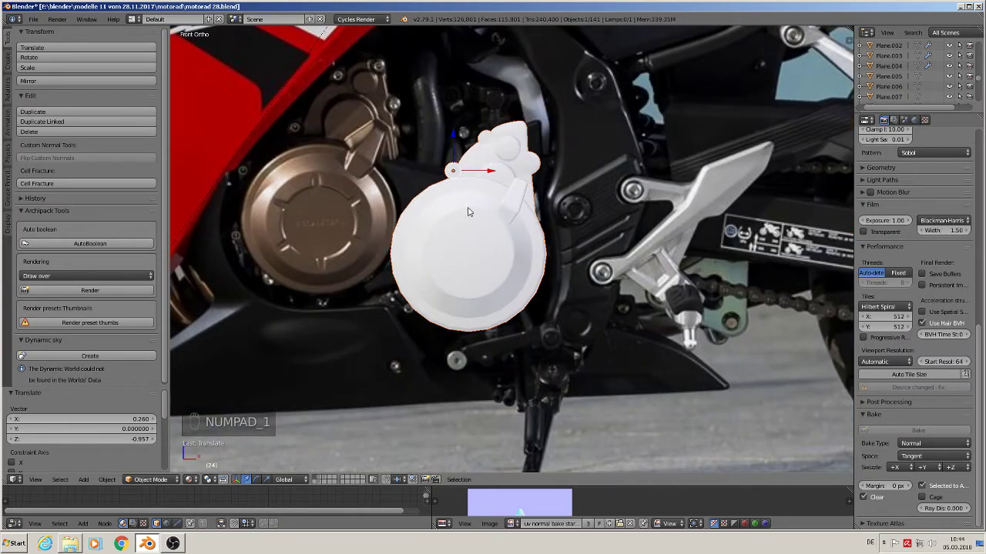
Select the whole mesh of the engine cover and unwrap it with Project From View in front view
key("Tab")
right_click(491, 200)
key("Tab")
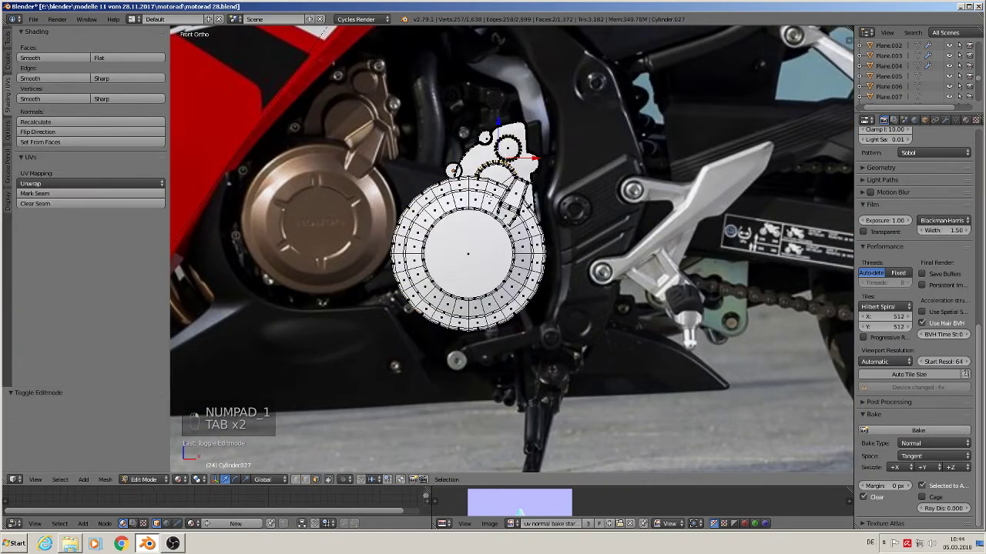
key("a")
key("a")
key("a")
key("a")
key("a")
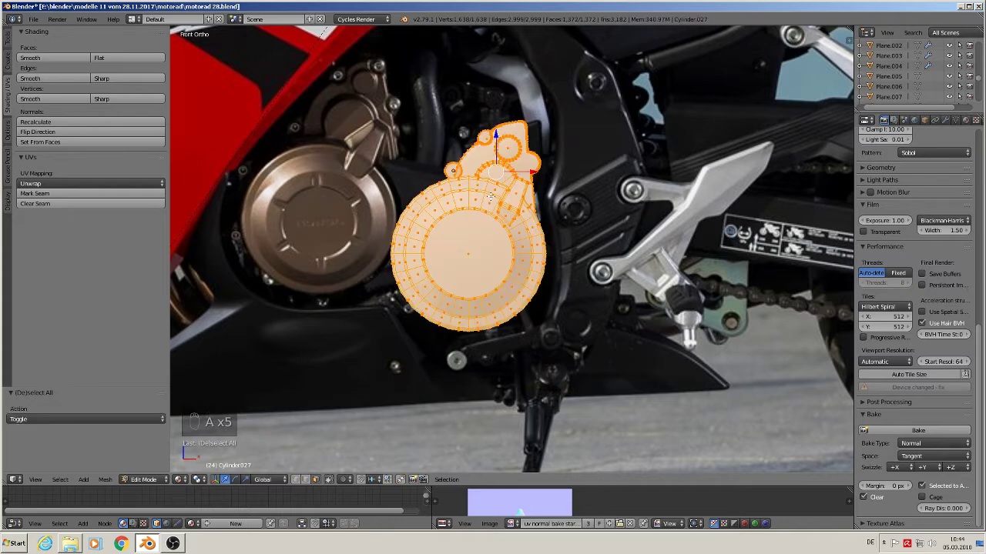
key("u")
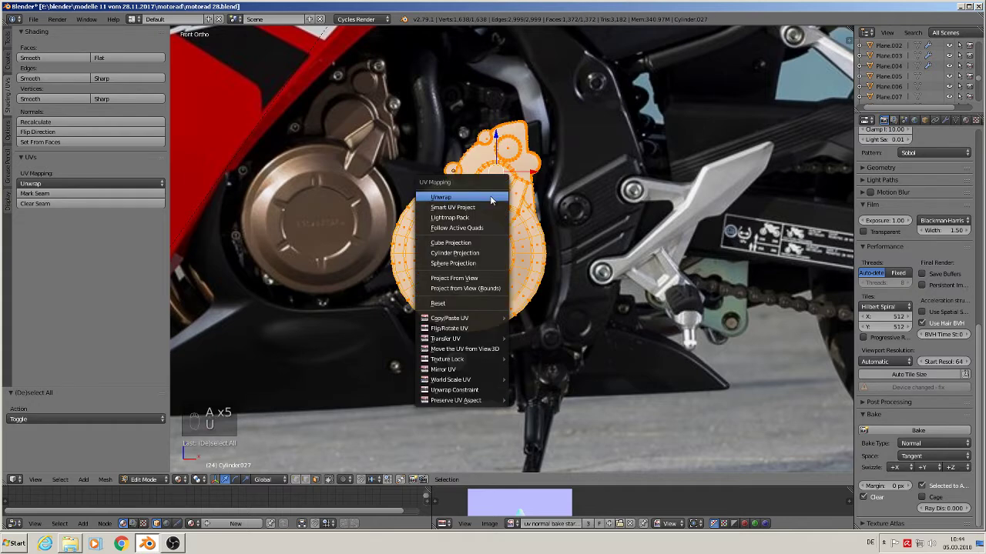
left_click(491, 278)
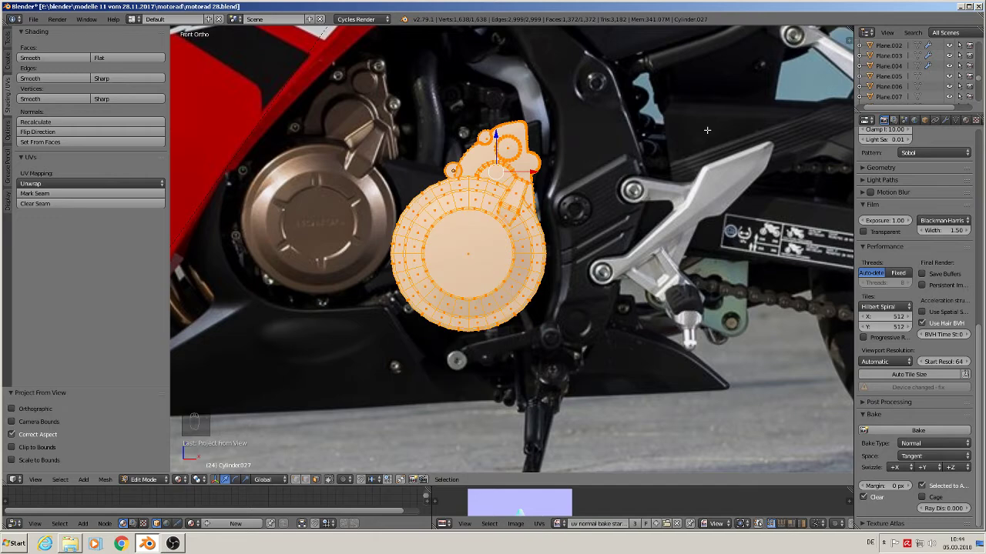
key("Tab")
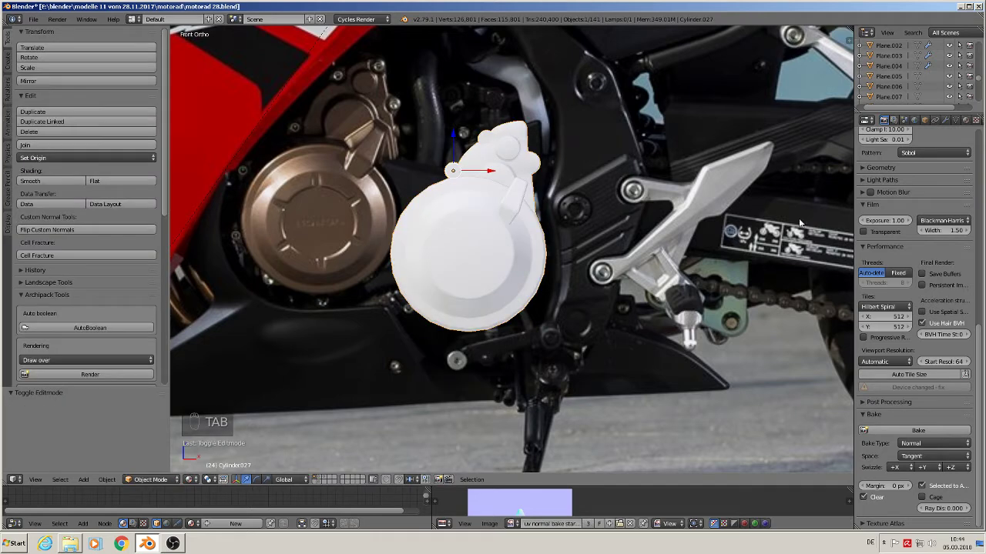
Create a new material named kupfer on the engine cover and set its surface shader to Principled BSDF
left_click(966, 121)
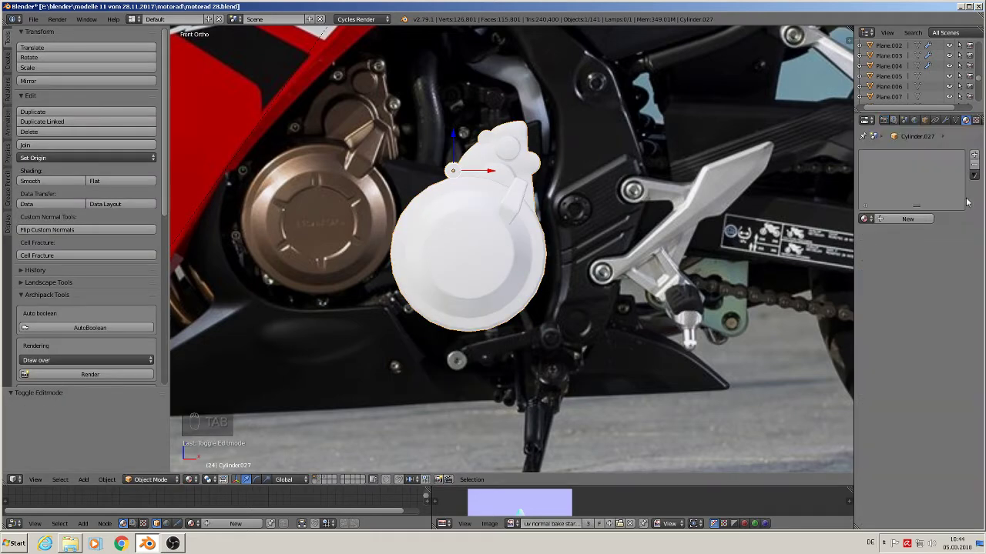
left_click(915, 219)
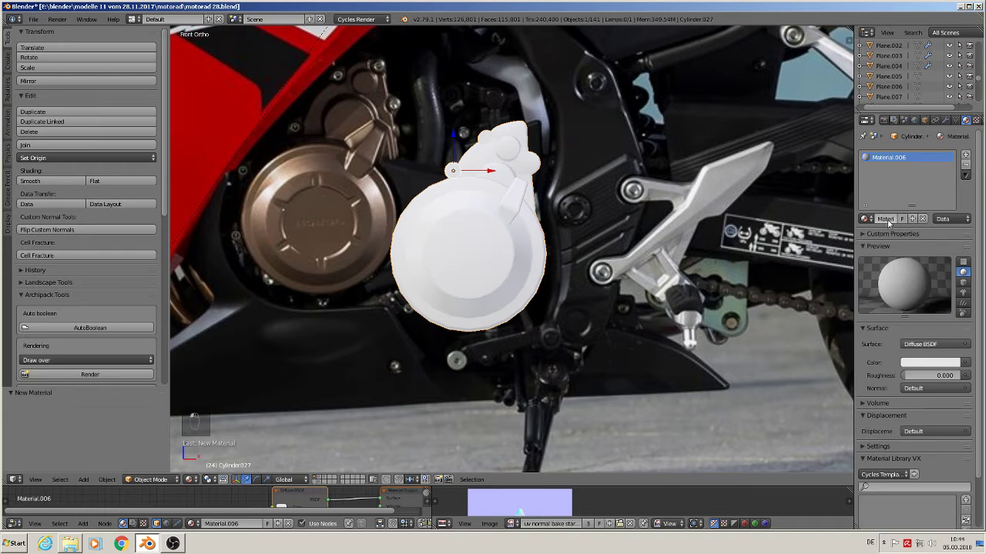
left_click(887, 220)
type("kupfer")
key("Return")
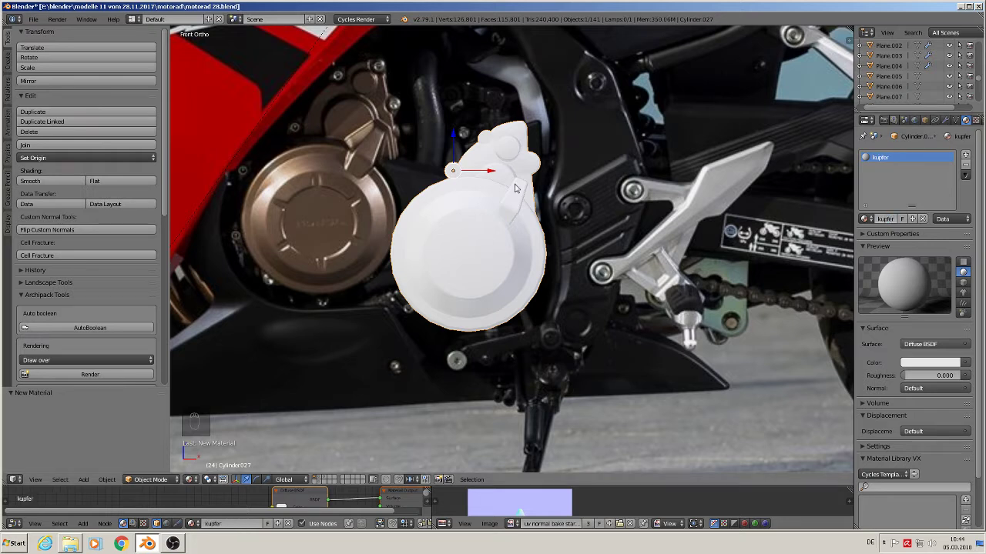
left_click(940, 345)
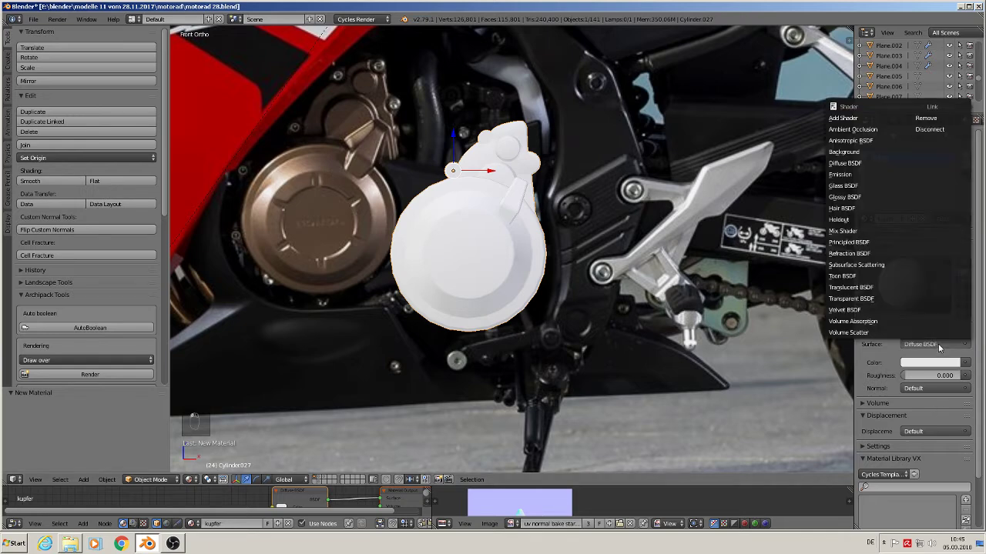
left_click(886, 243)
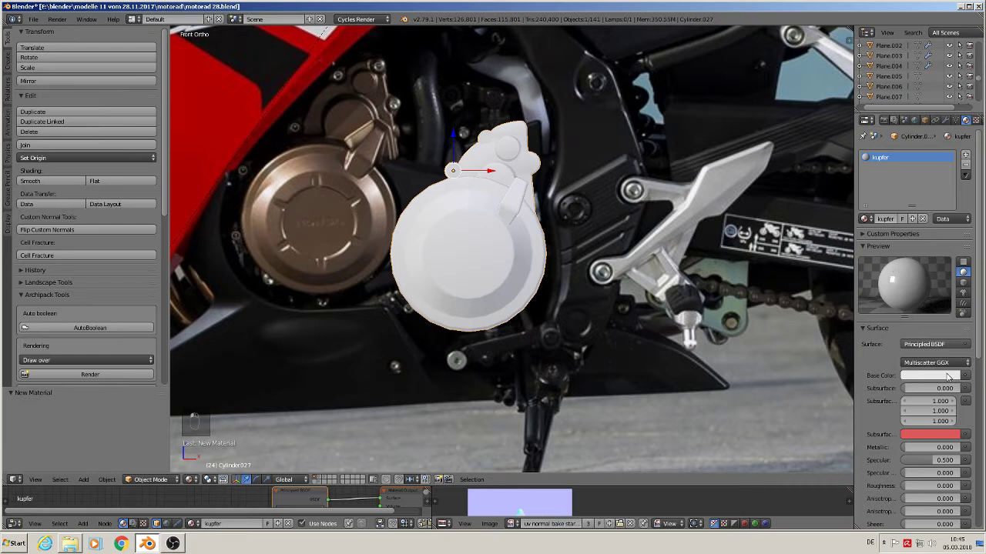
Sample the kupfer material's base color from the copper engine cover in the reference photo
left_click(948, 376)
left_click(951, 330)
left_click(289, 181)
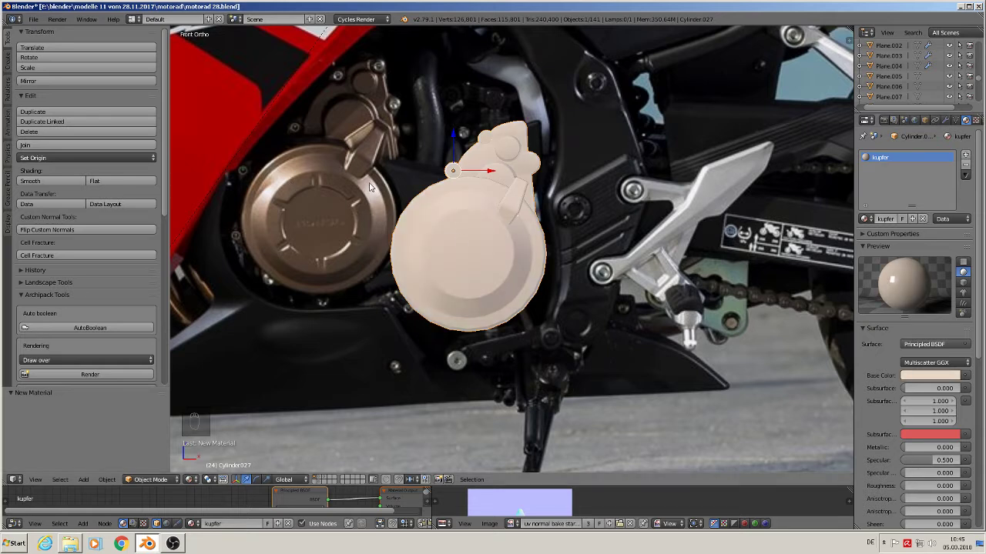
Set the kupfer material's Metallic to 1.000 and Roughness to about 0.352, and shift its base color to a more saturated orange
left_click(922, 449)
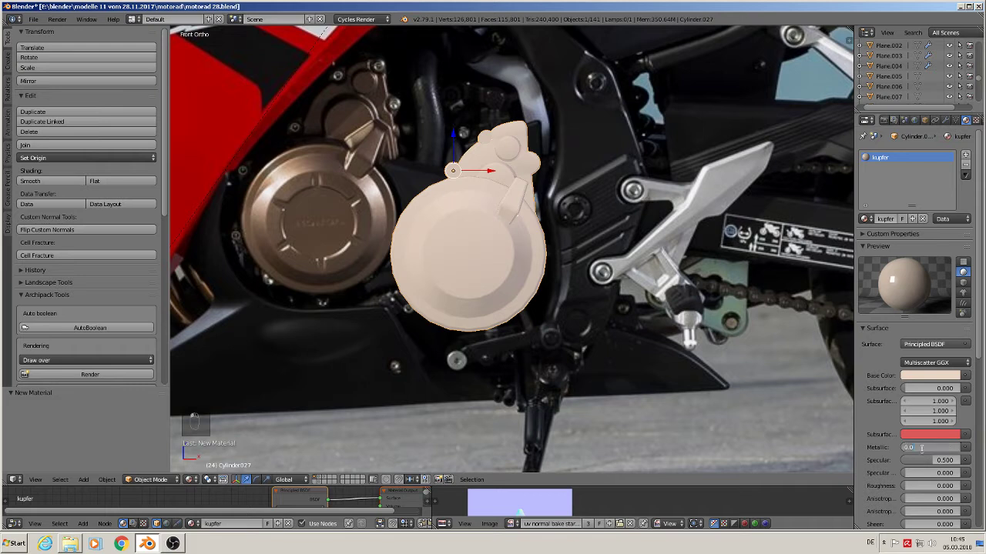
key("Return")
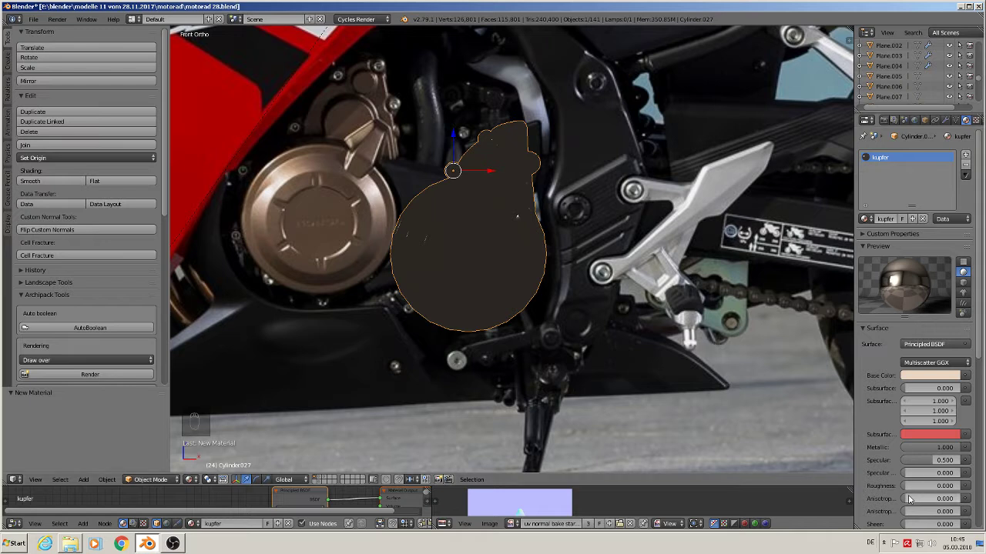
left_click_drag(913, 488, 923, 488)
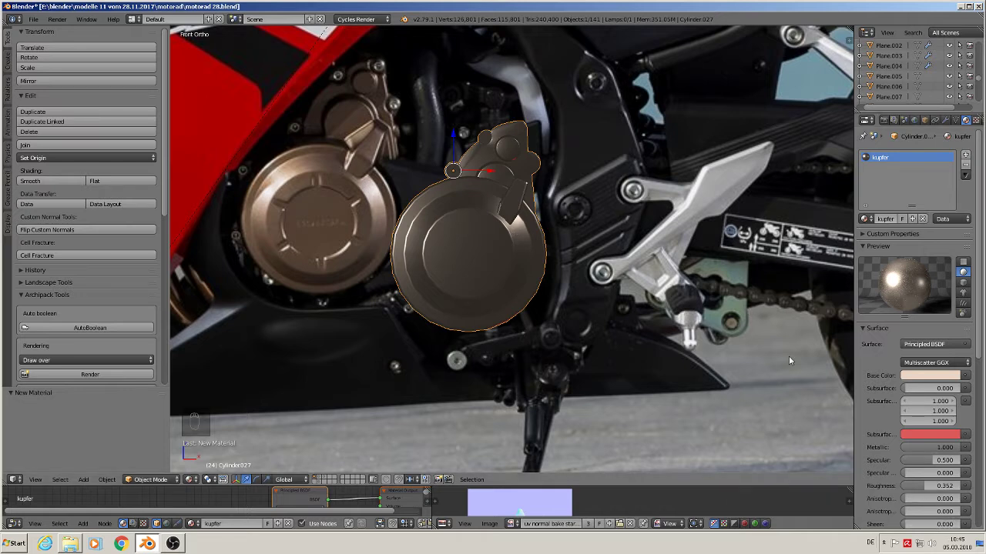
left_click(947, 376)
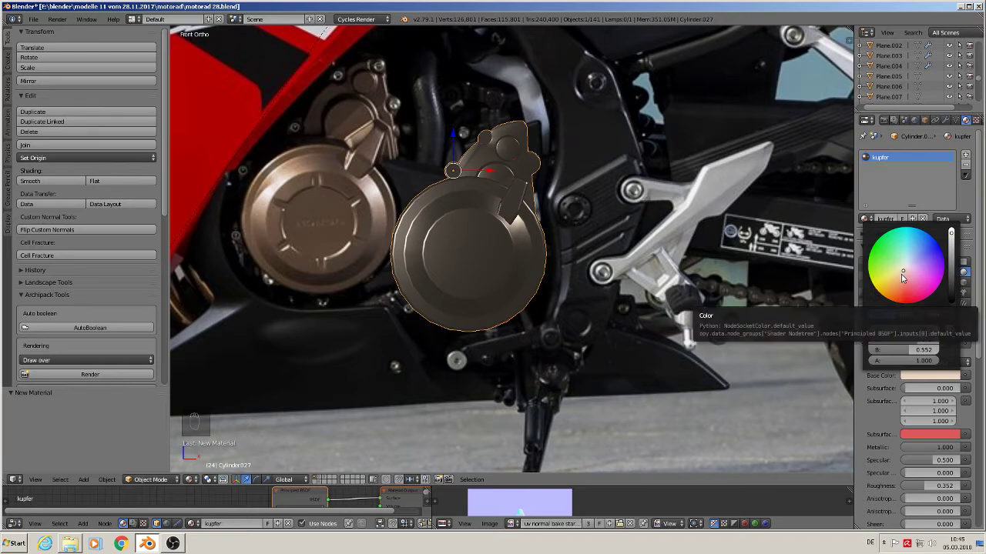
left_click(903, 276)
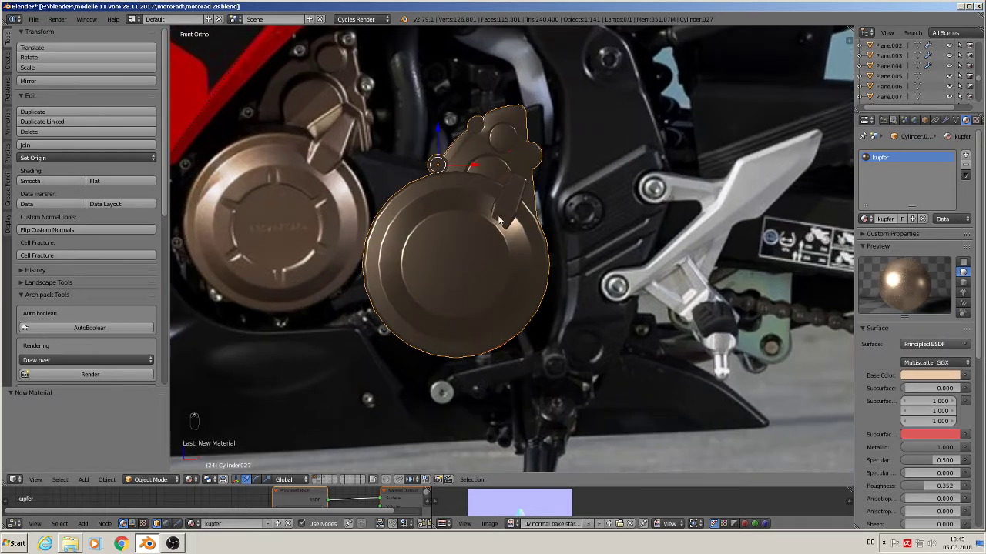
Return the 3D viewport to front view and enlarge the node and image editors upwards
key("KP_1")
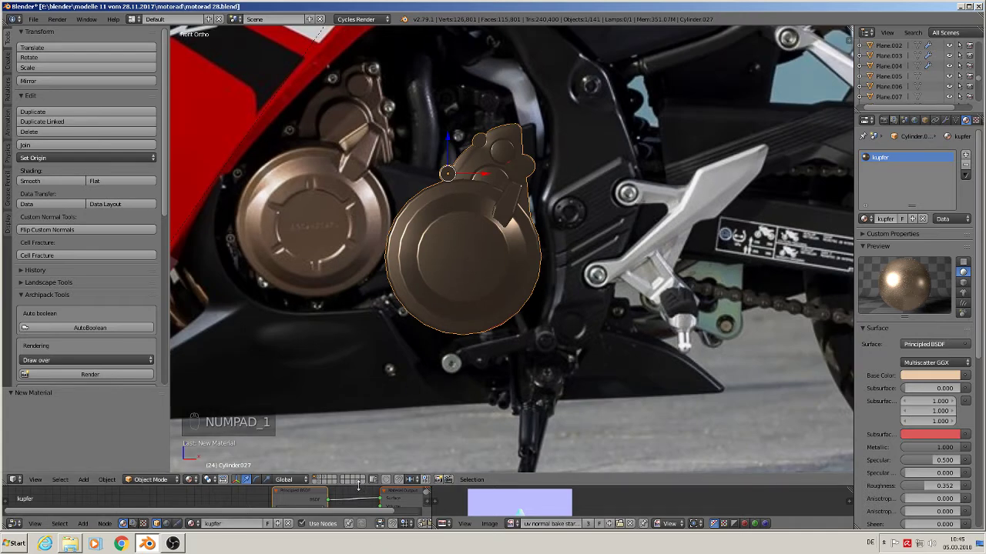
left_click_drag(362, 487, 482, 183)
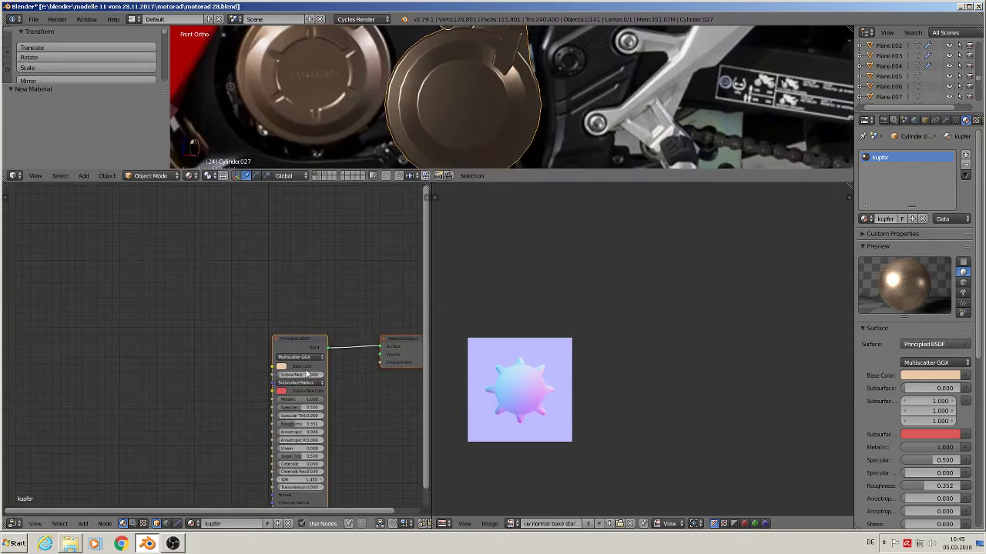
Add a Texture Coordinate node and a Mapping node side by side, ahead of the kupfer material's Principled BSDF
scroll(220, 400, "down", 4)
middle_click_drag(231, 342, 281, 315)
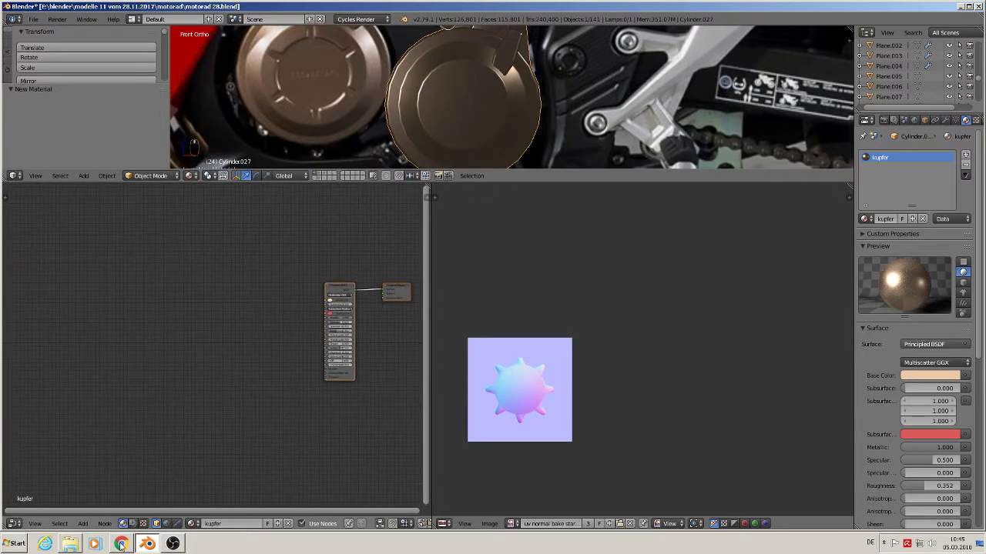
left_click(83, 524)
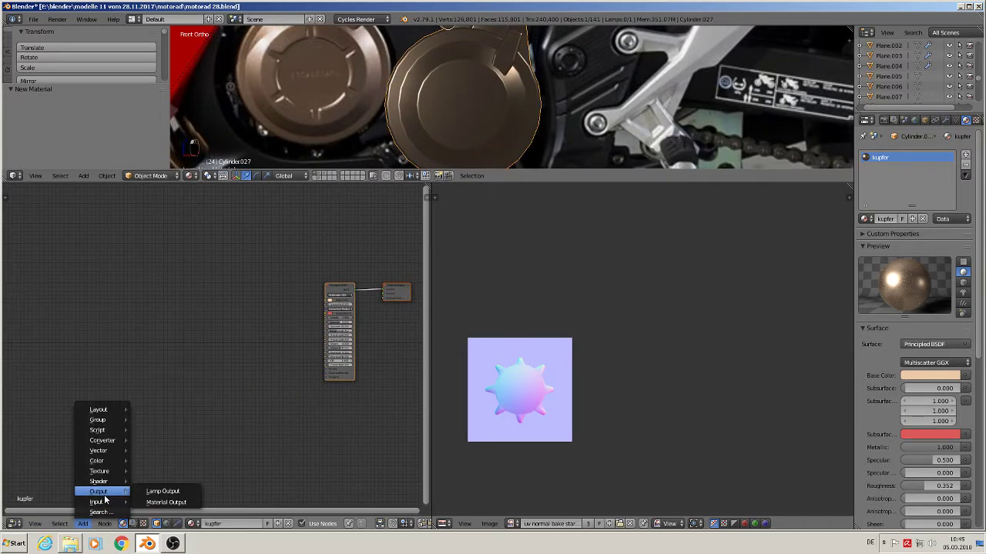
mouse_move(100, 504)
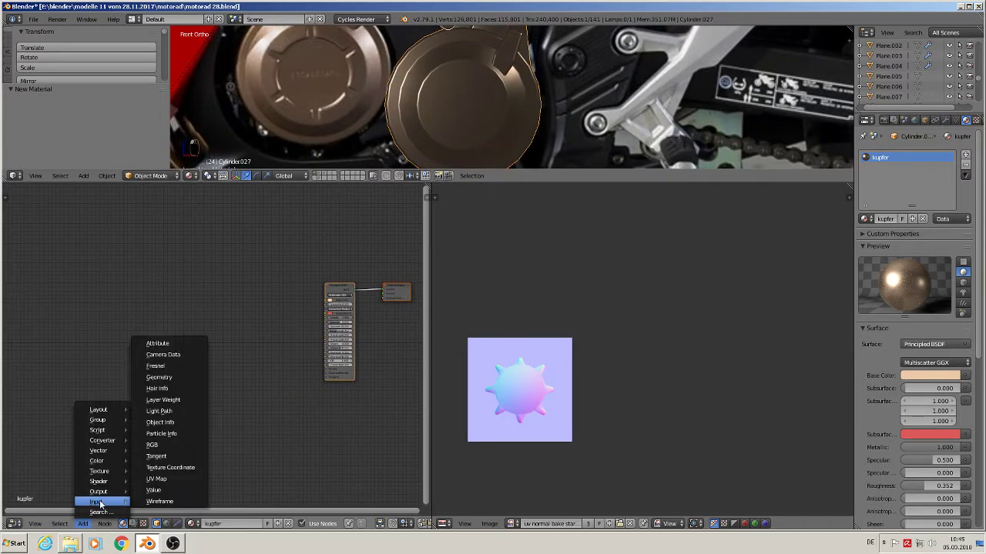
left_click(171, 468)
left_click(127, 338)
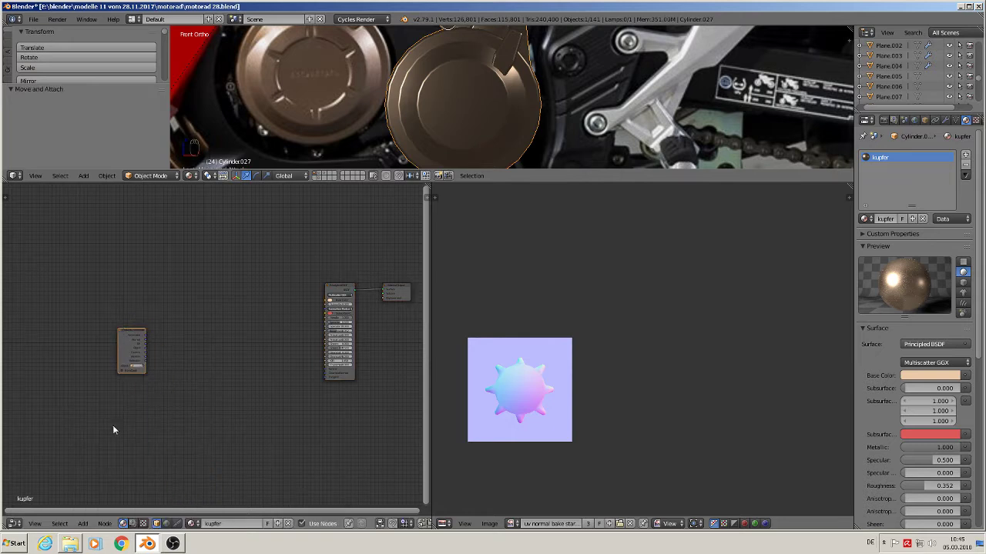
left_click(83, 523)
mouse_move(108, 453)
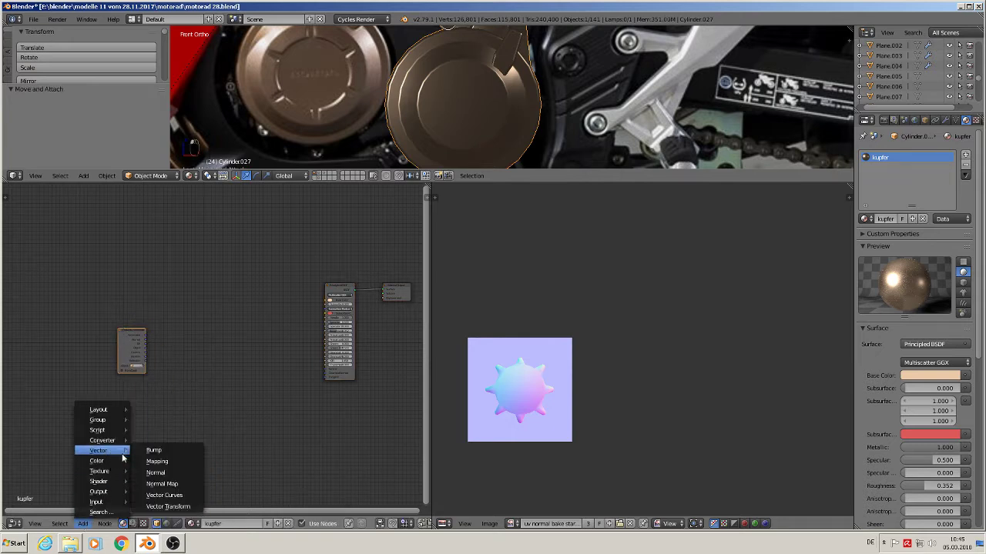
left_click(157, 462)
left_click(154, 328)
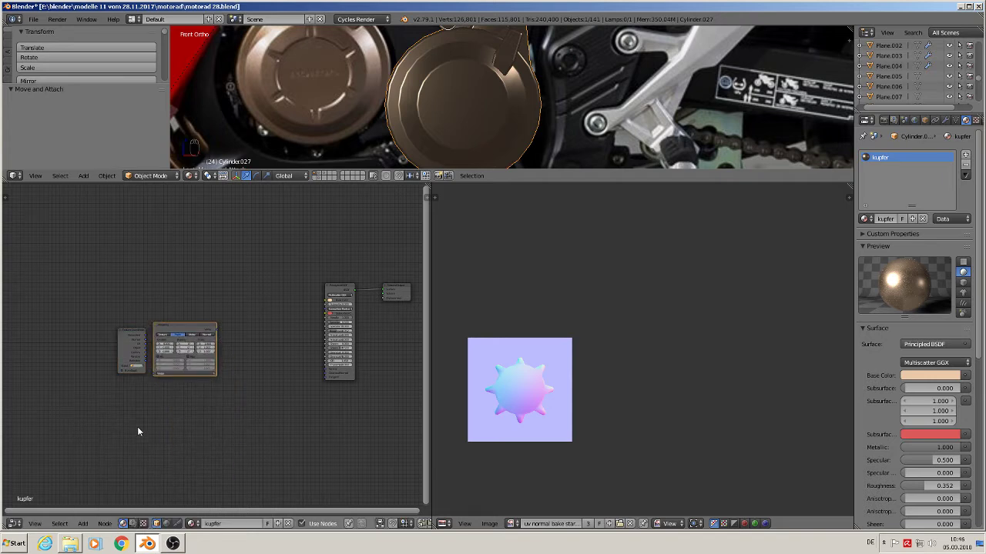
Add an Image Texture node and a Normal Map node between the Mapping node and the Principled BSDF
left_click(83, 524)
mouse_move(110, 480)
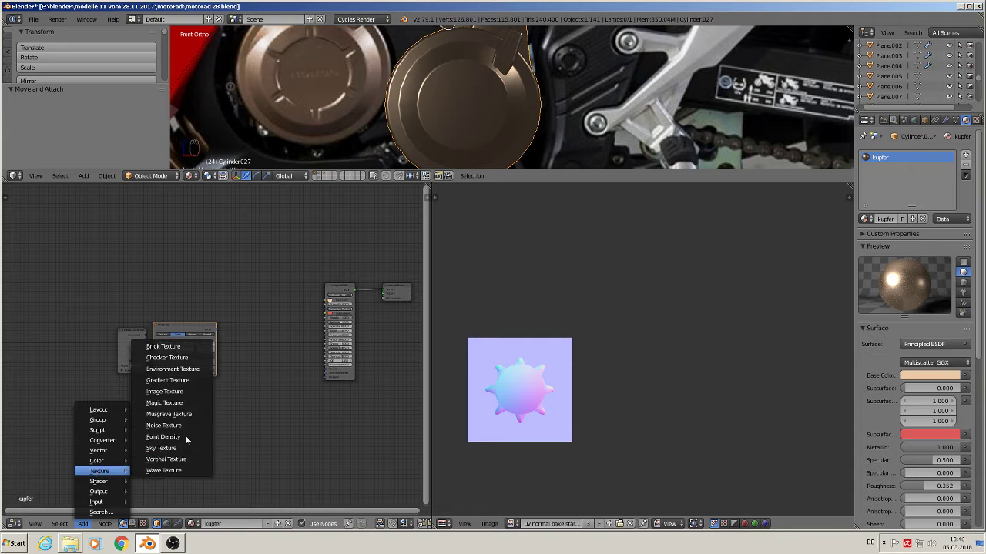
left_click(182, 392)
left_click(254, 340)
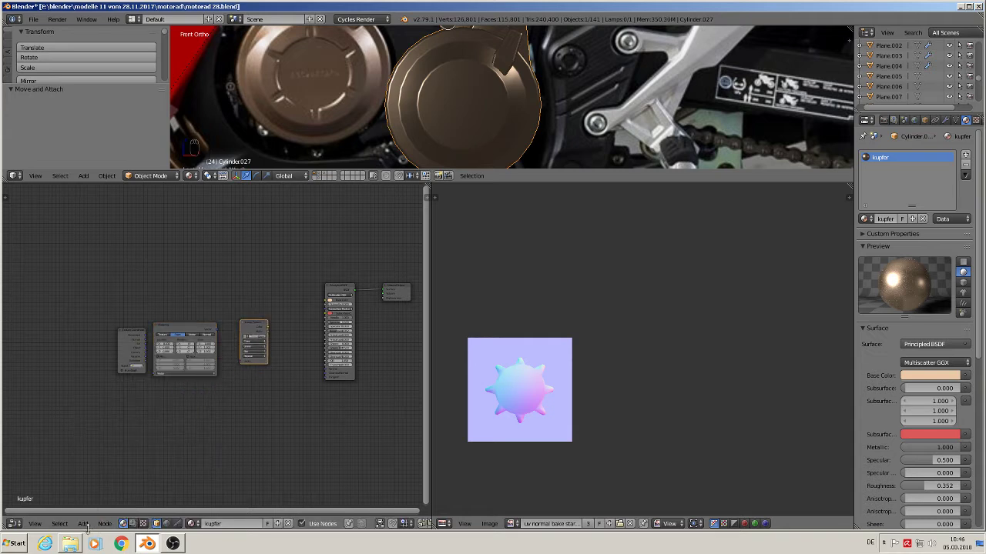
left_click(82, 524)
mouse_move(104, 450)
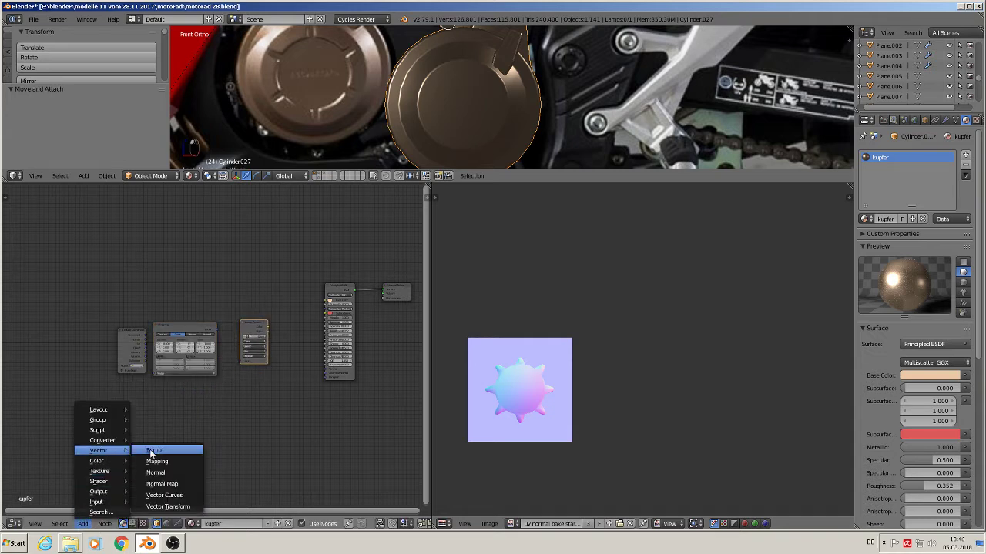
left_click(162, 484)
left_click(311, 372)
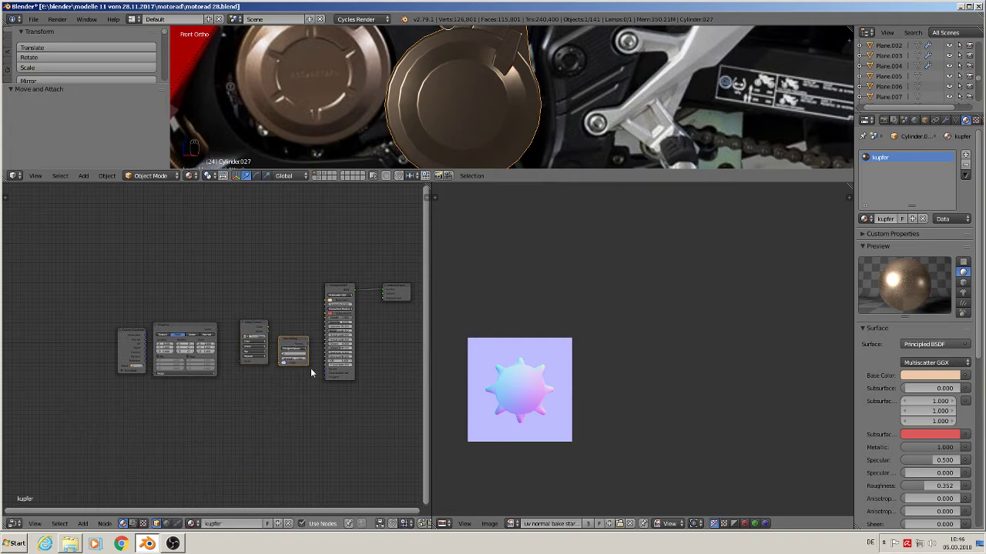
Link Texture Coordinate UV through the Mapping node to the Image Texture's Vector input, with the mapping type set to Texture
scroll(314, 376, "up", 6)
middle_click_drag(276, 403, 421, 424)
scroll(262, 394, "up", 6)
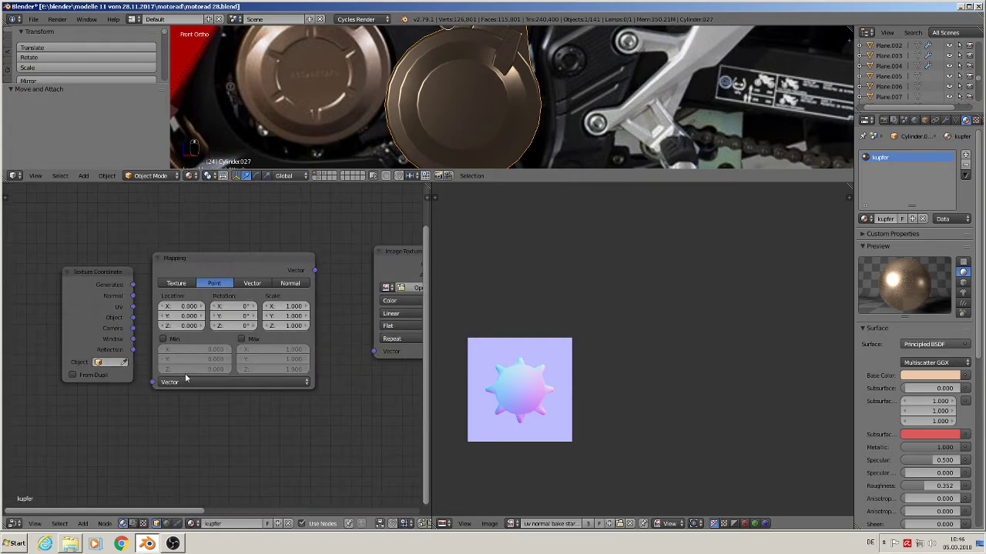
left_click_drag(137, 308, 149, 327)
left_click_drag(152, 385, 152, 389)
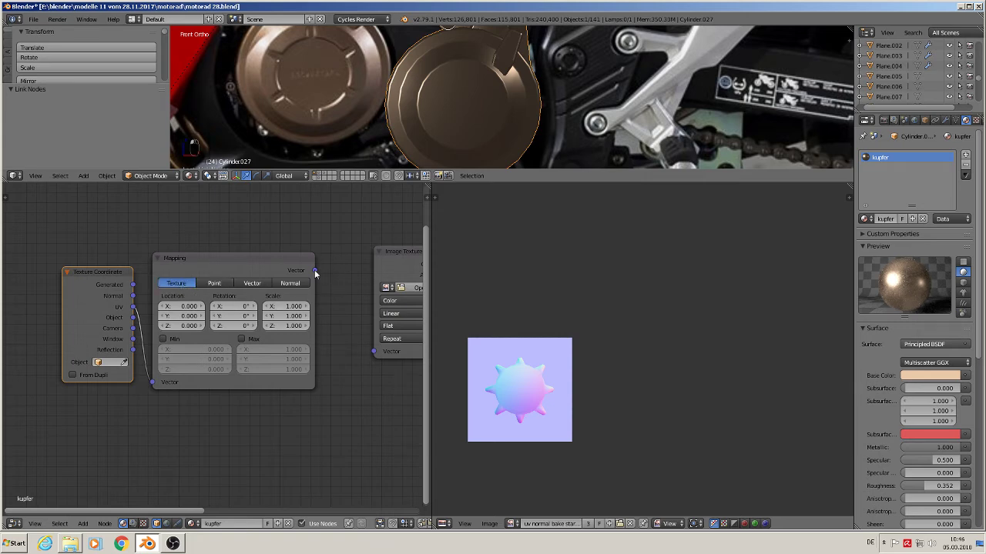
left_click_drag(315, 271, 382, 353)
Load the uv normal bake star image without a background from the textures folder into the Image Texture node
middle_click_drag(383, 353, 182, 389)
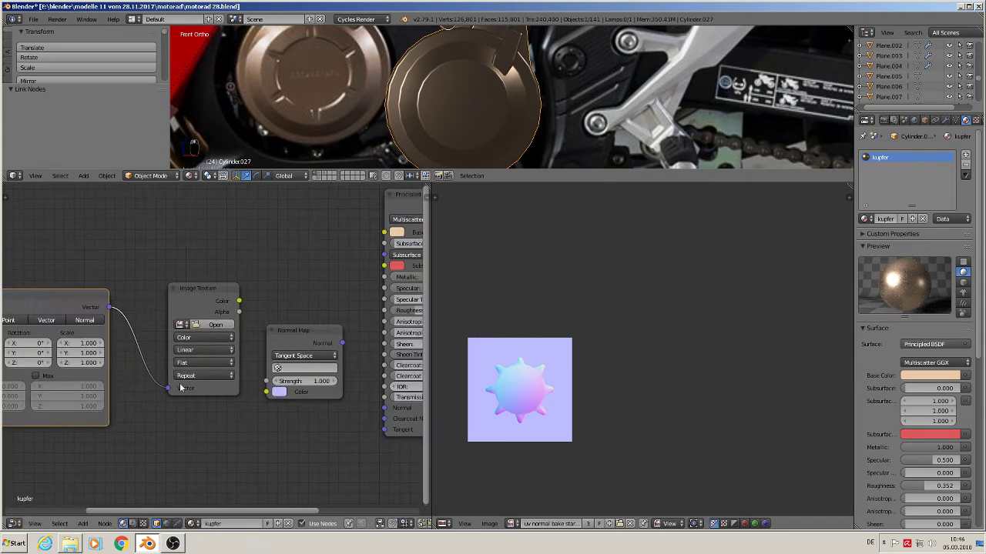
left_click(209, 325)
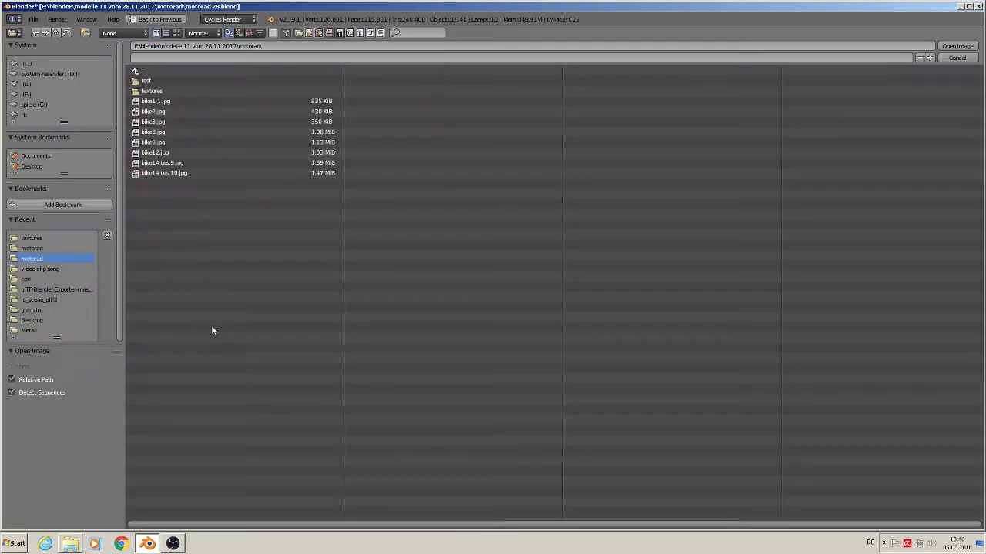
double_click(171, 87)
left_click(176, 33)
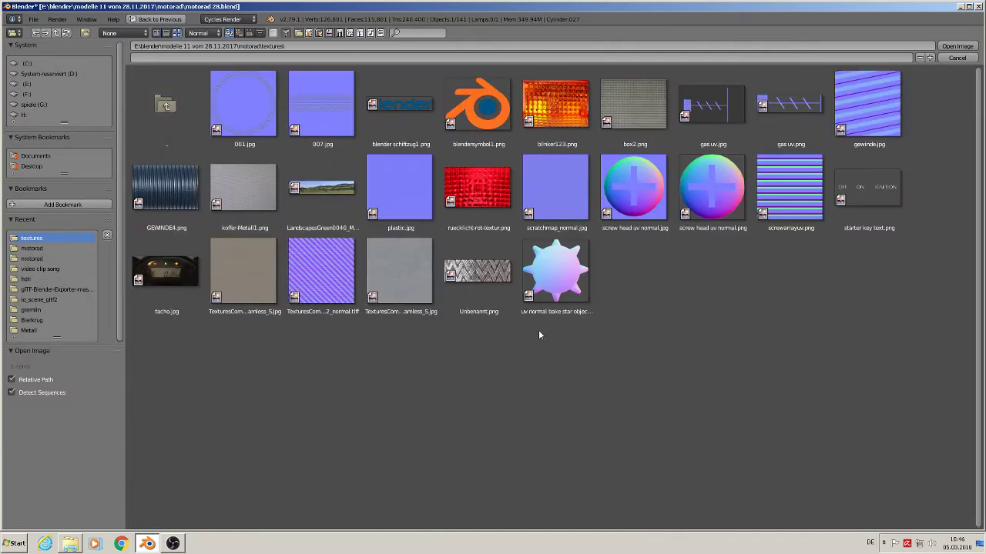
double_click(563, 282)
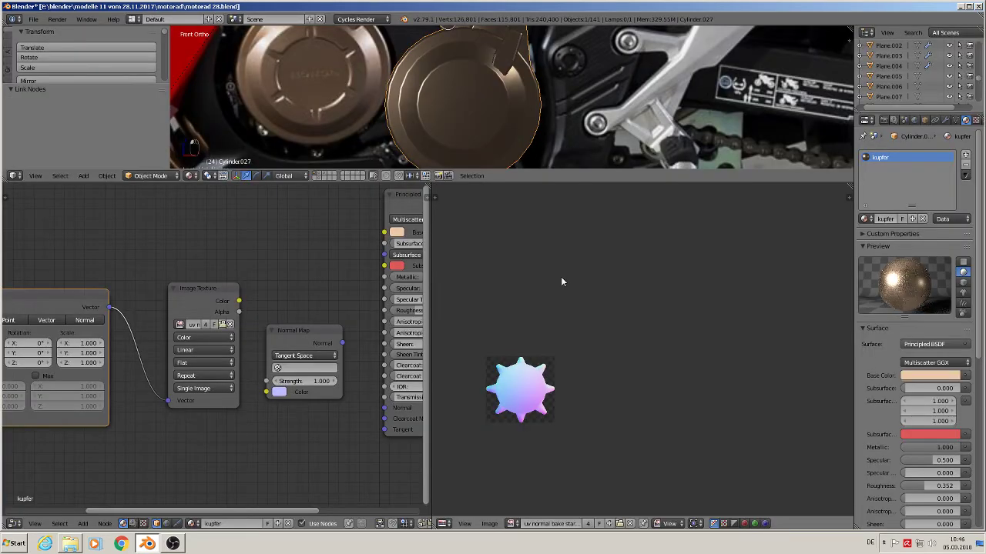
Link the image's Color through the Normal Map node, using UVMap in Tangent Space, to the Principled BSDF's Normal input
middle_click_drag(347, 436, 247, 434)
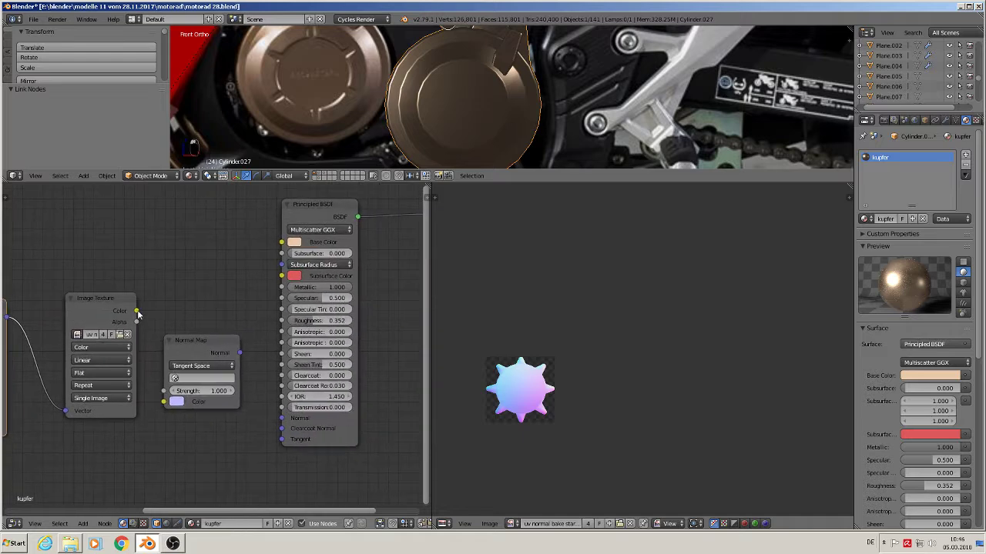
left_click_drag(138, 312, 164, 402)
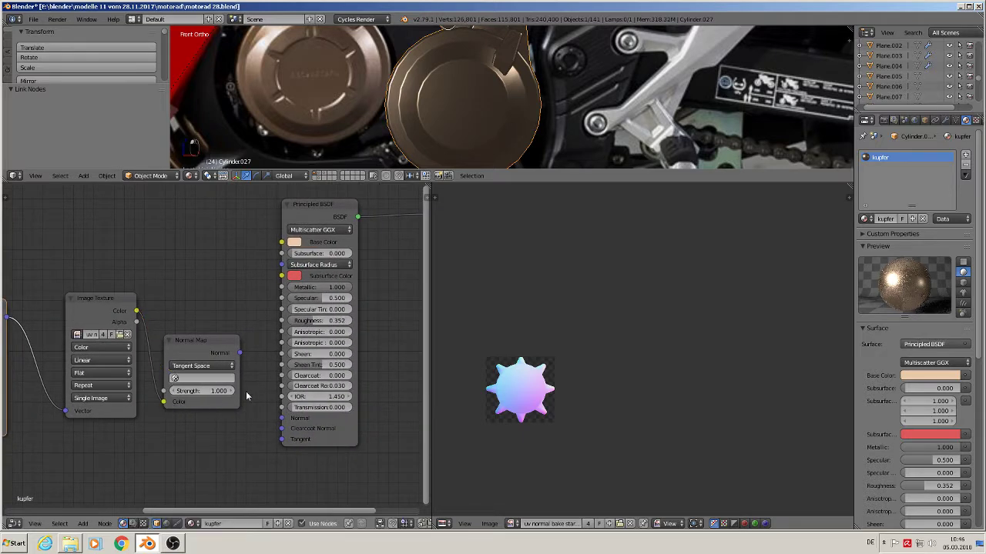
left_click(182, 380)
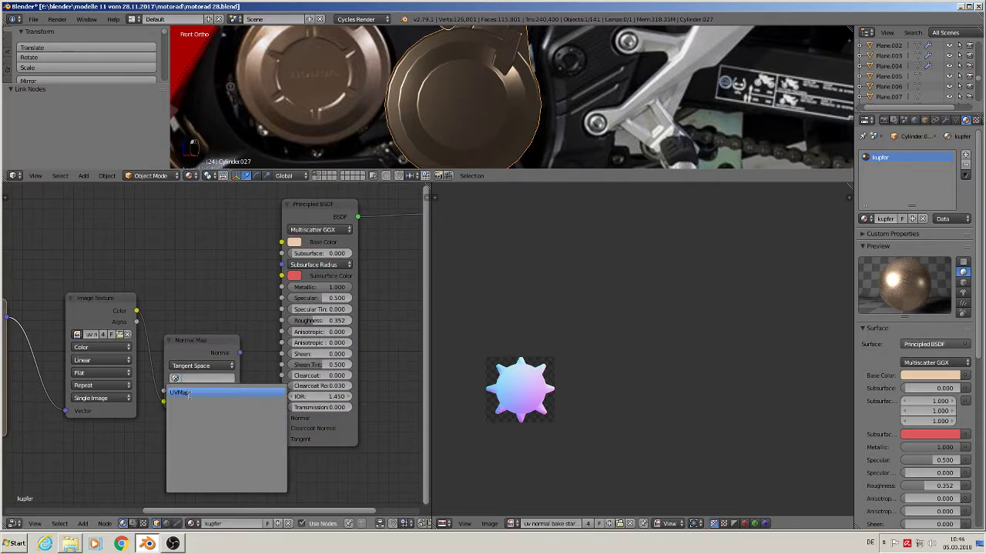
left_click(189, 393)
left_click_drag(240, 355, 265, 396)
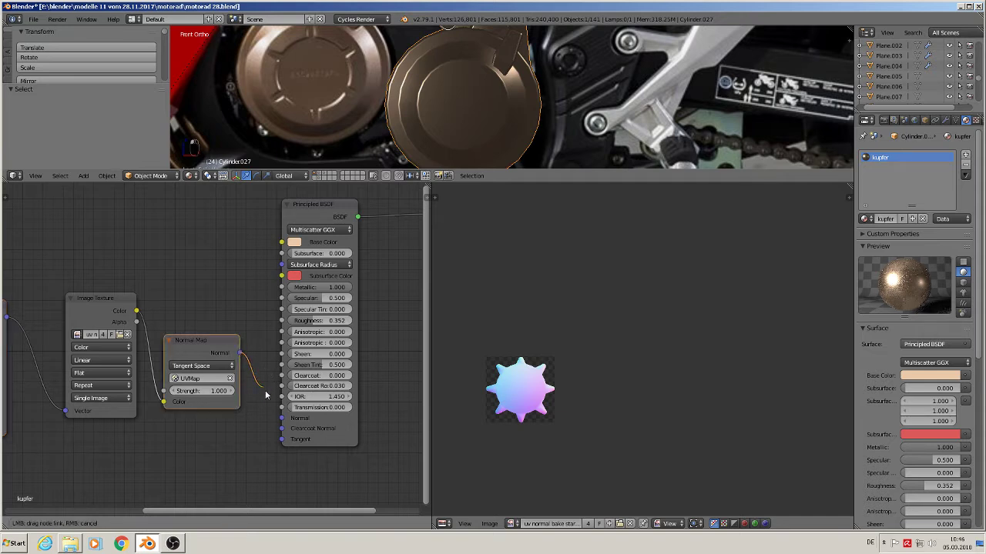
left_click_drag(295, 426, 283, 418)
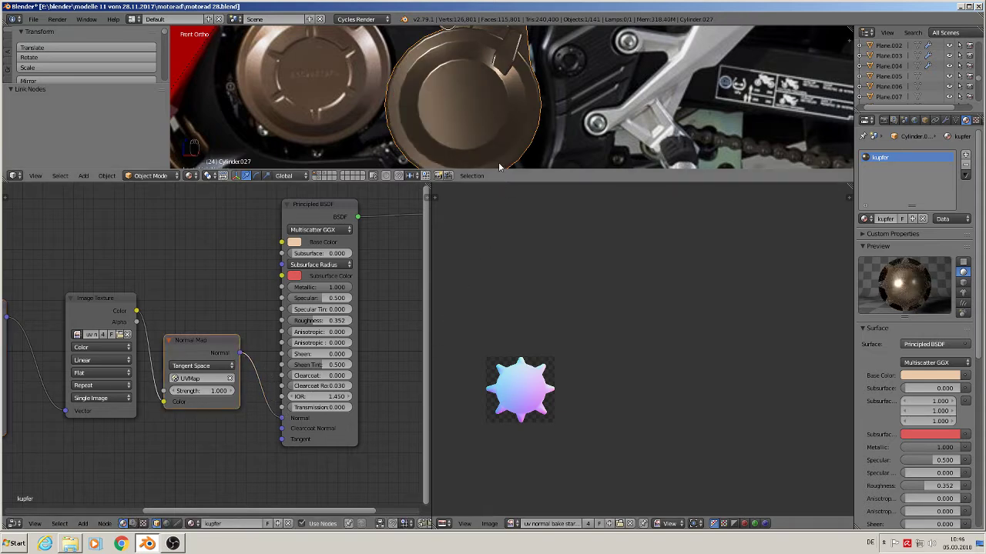
Enlarge the 3D viewport and, in Edit Mode, scale the cover's UV layout up by about 7.57 over the star image
scroll(495, 133, "up", 3)
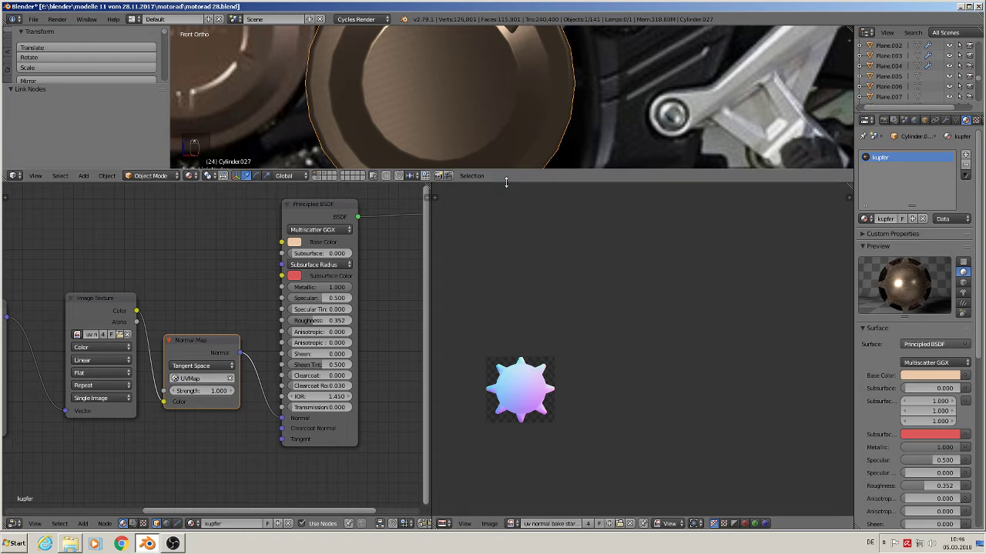
left_click_drag(507, 181, 509, 314)
key("Tab")
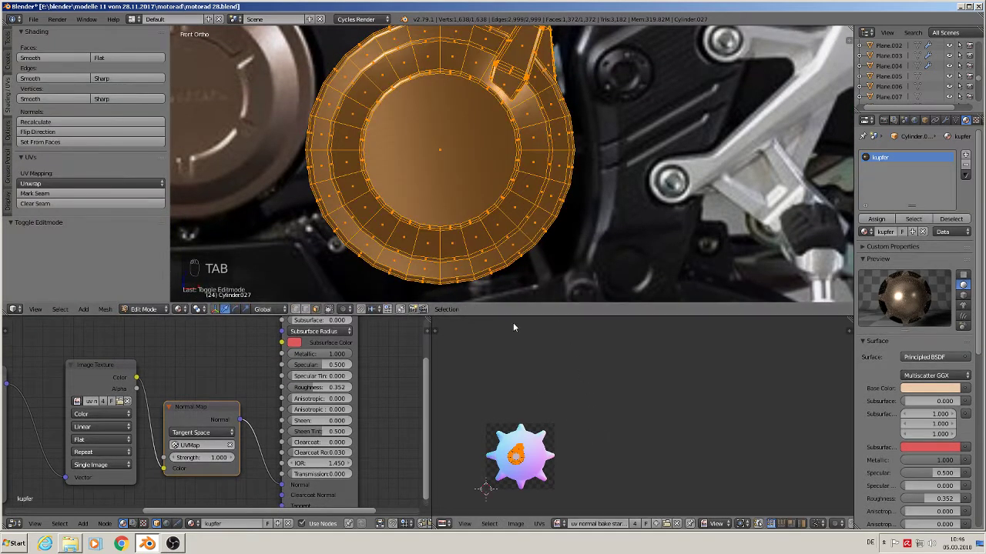
middle_click_drag(615, 395, 611, 377)
scroll(570, 450, "up", 4)
middle_click_drag(572, 448, 691, 434)
scroll(572, 413, "down", 4)
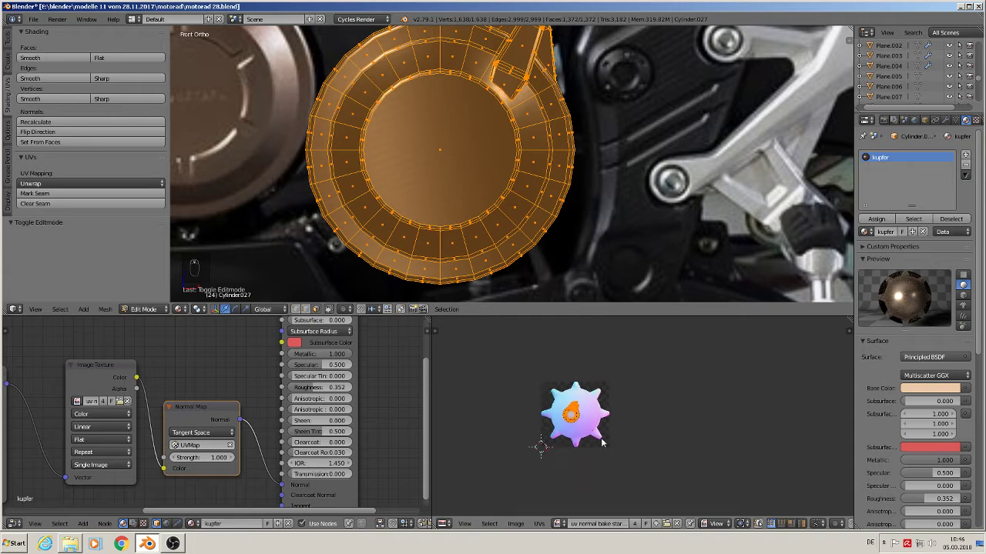
key("s")
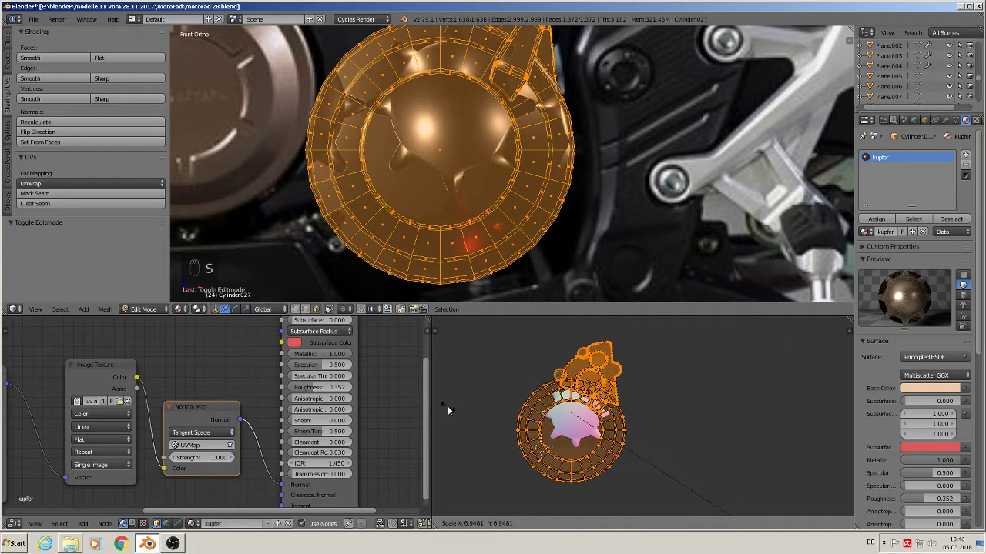
left_click(479, 422)
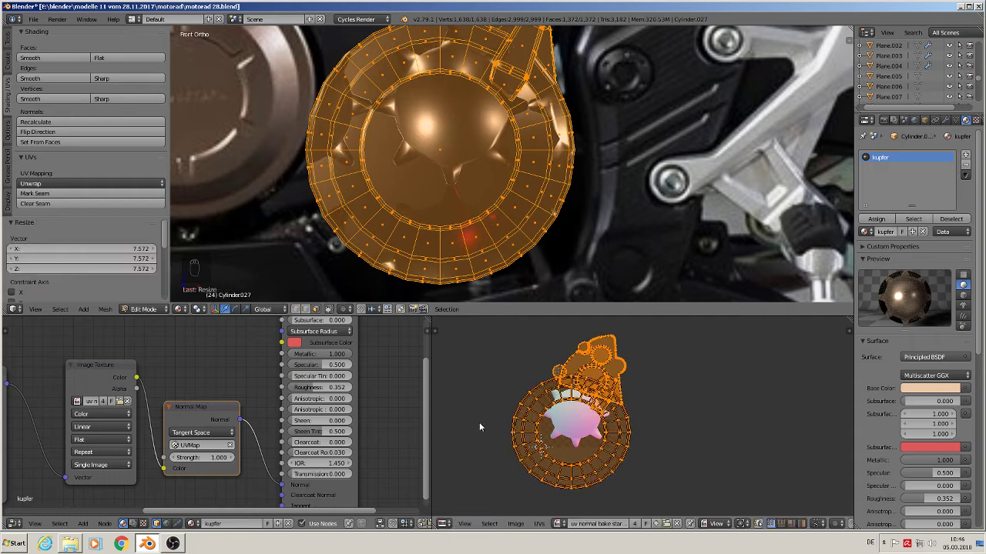
Centre the cover's UV layout on the star, scale it up by about 1.138, and return to Object Mode
key("g")
left_click(529, 417)
key("s")
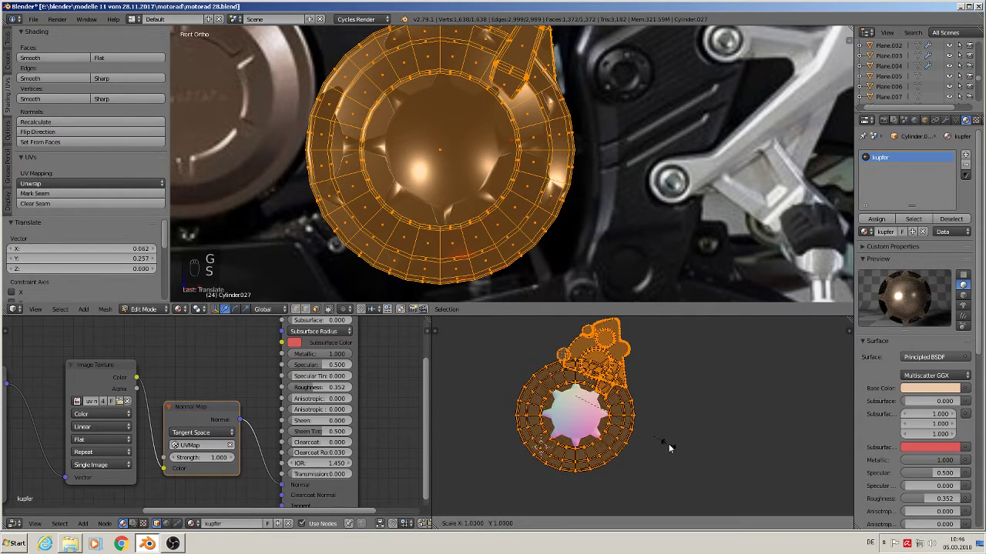
left_click(680, 451)
key("g")
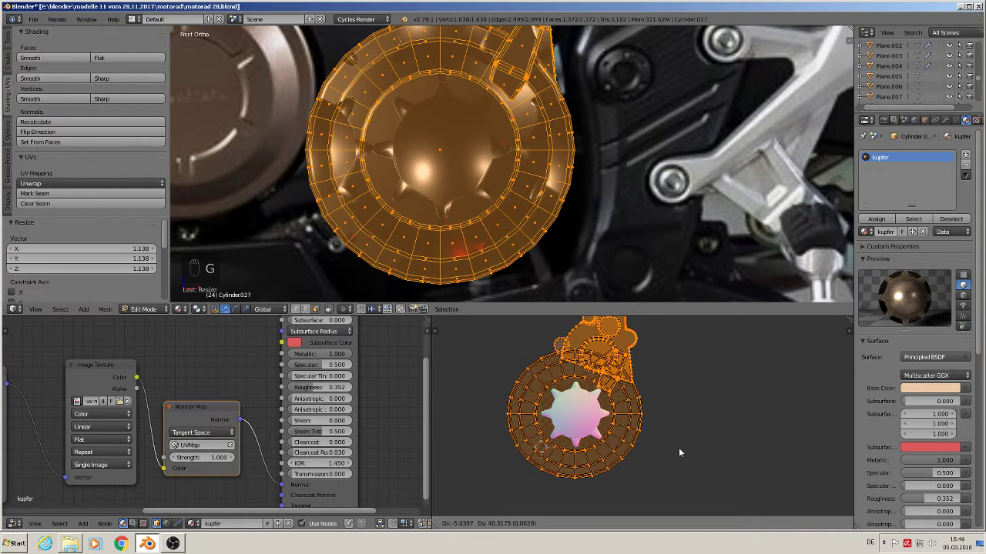
left_click(678, 448)
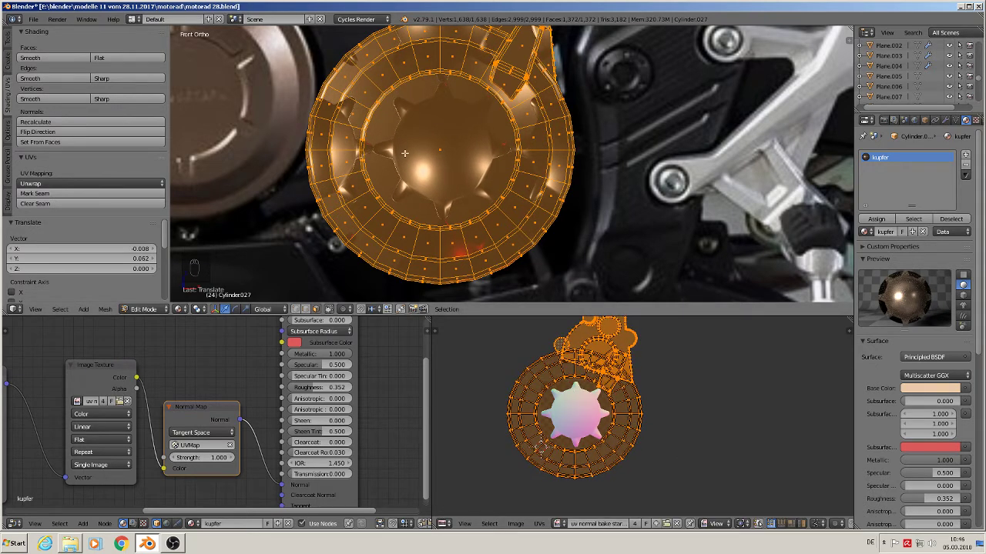
key("Tab")
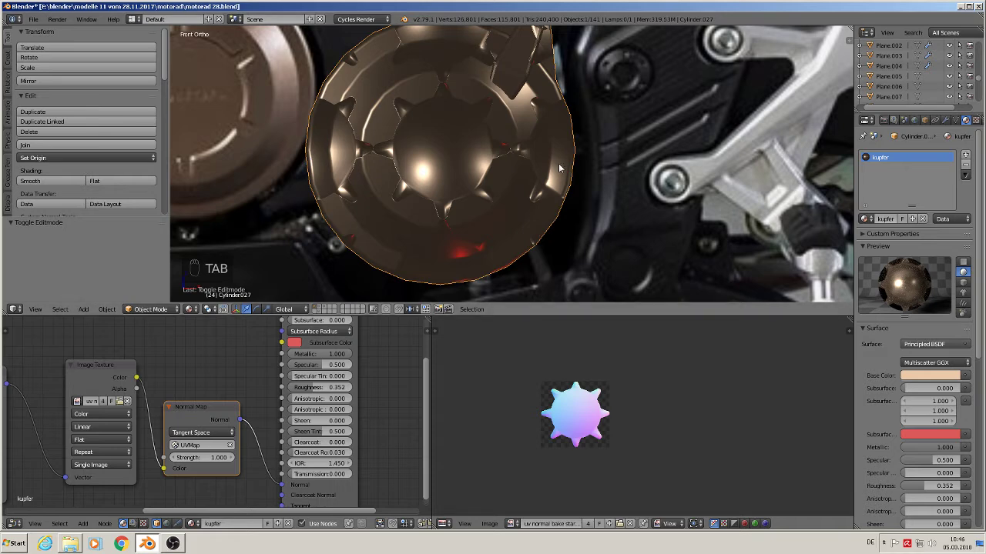
Enable the Min and Max limits on the Mapping node to stop the star texture from repeating
middle_click_drag(210, 389, 261, 373)
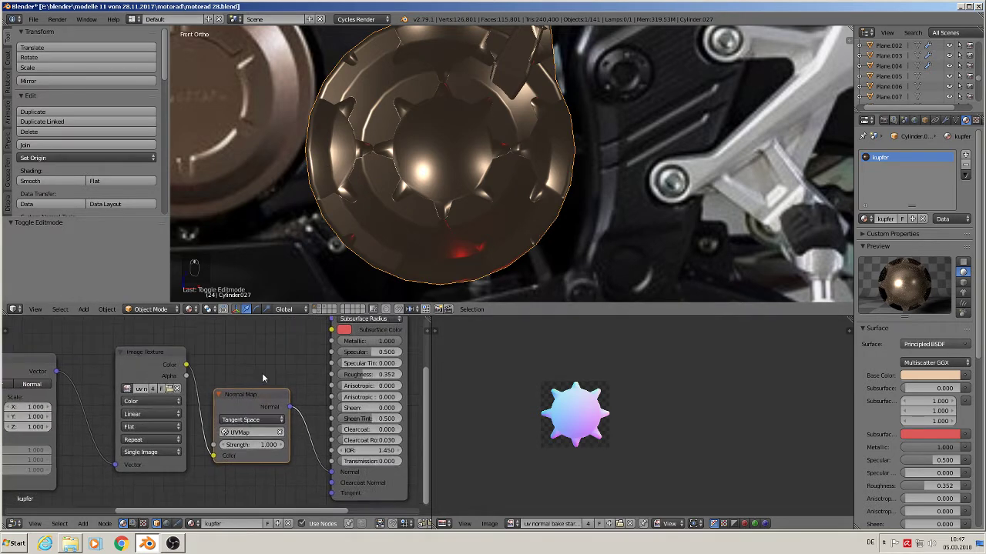
middle_click_drag(188, 417, 336, 398)
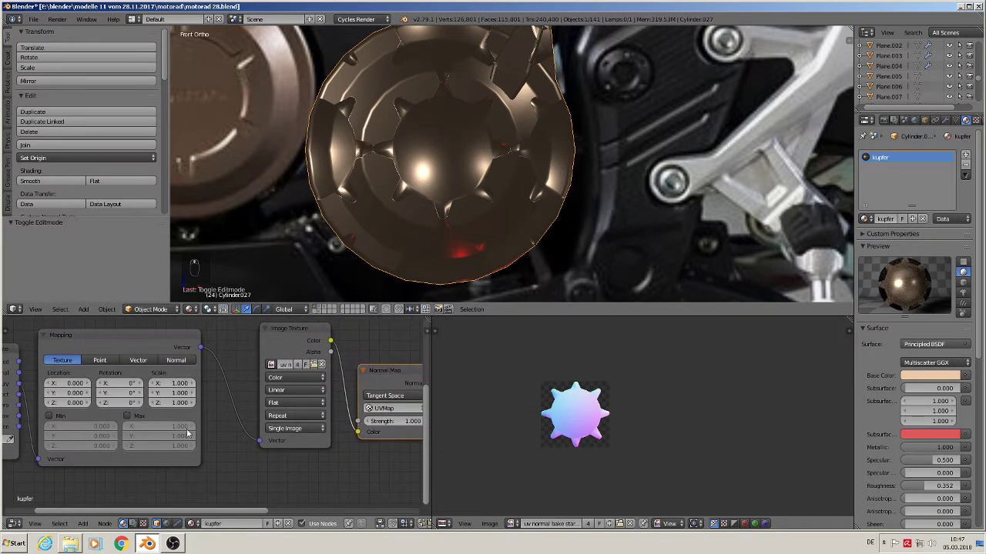
middle_click_drag(187, 435, 274, 429)
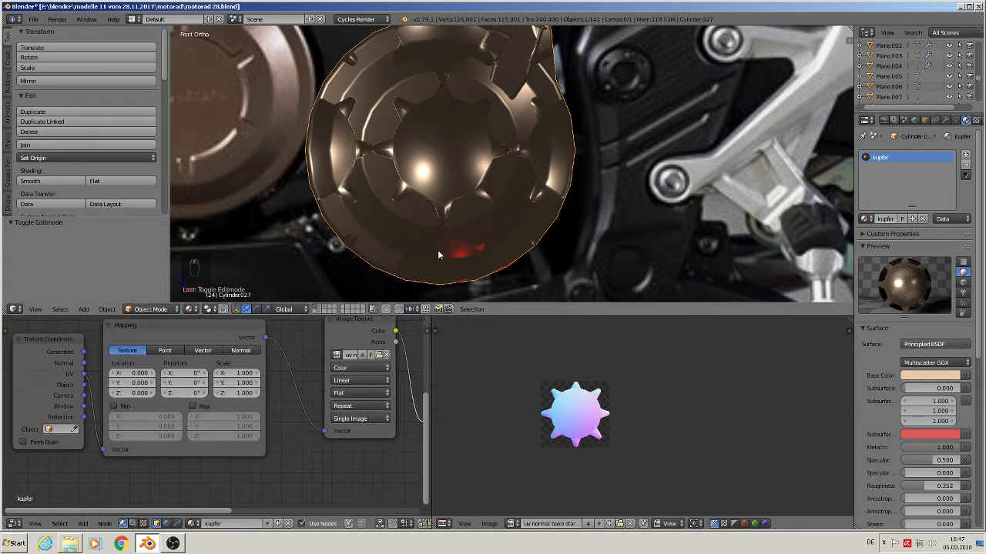
left_click(114, 407)
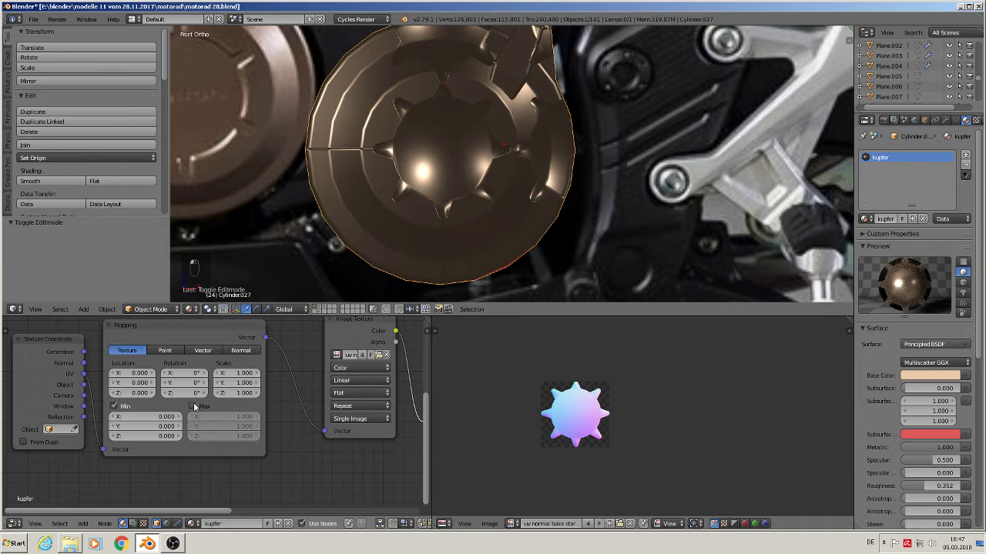
left_click(193, 407)
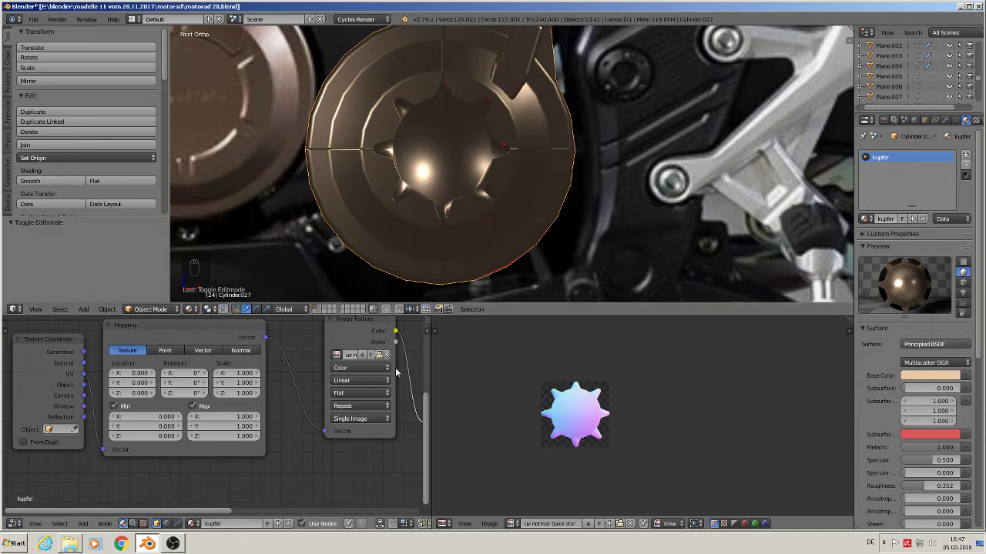
Set the Normal Map node's Strength to 0.400 and shade the engine cover smooth
middle_click_drag(396, 375, 227, 395)
middle_click_drag(528, 171, 489, 172)
scroll(400, 461, "up", 3)
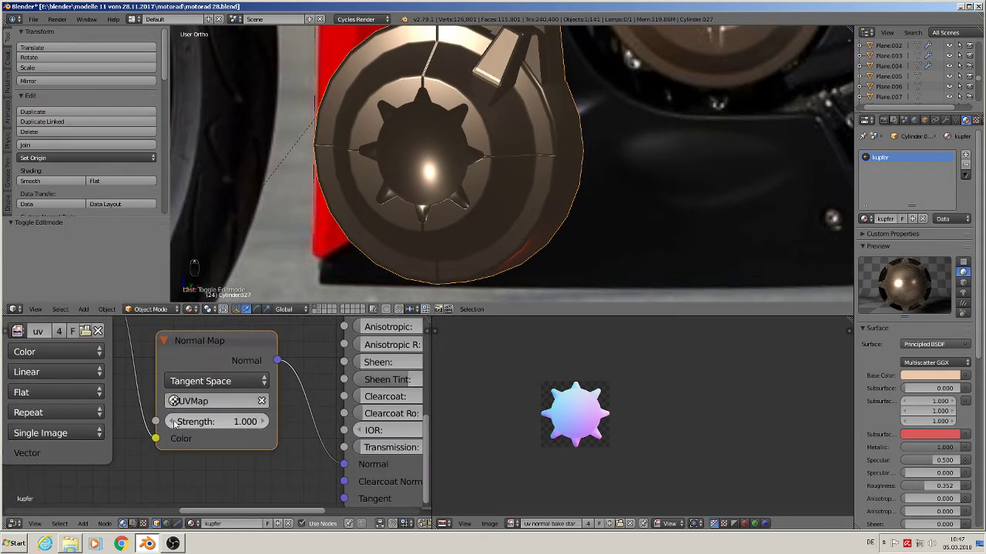
left_click(172, 422)
left_click(172, 422)
left_click(173, 422)
left_click(173, 422)
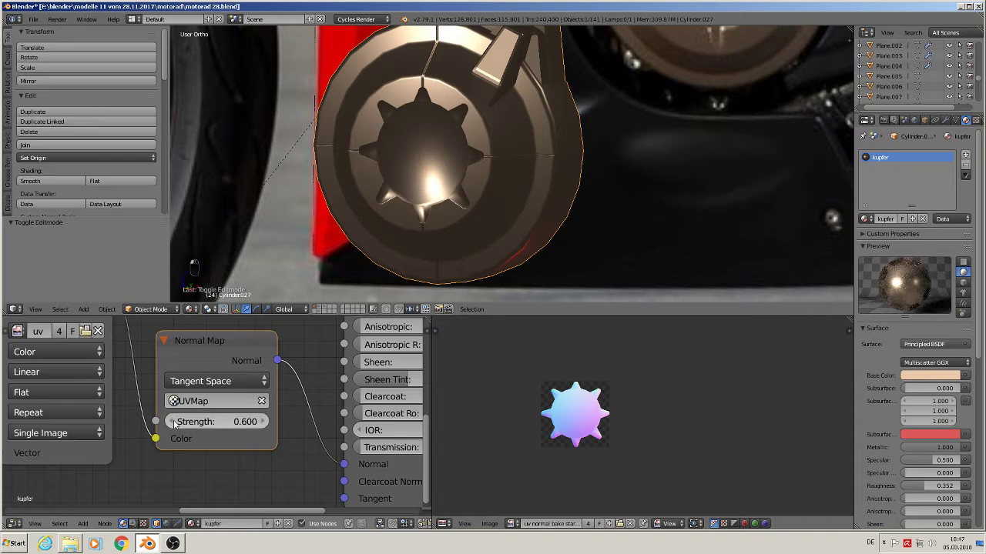
left_click(173, 422)
left_click(172, 422)
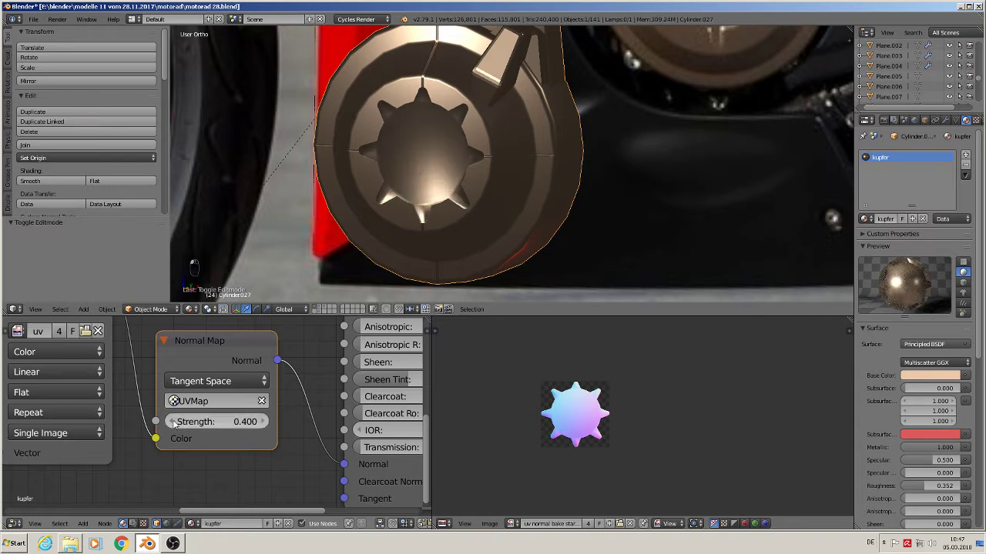
middle_click_drag(397, 168, 430, 170)
left_click(46, 180)
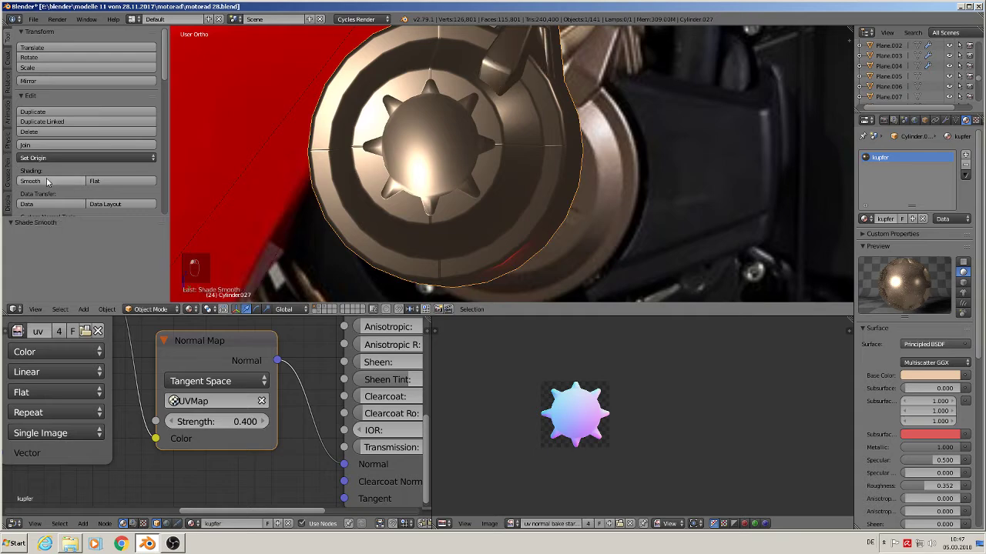
In front view, move the engine cover off the side-view reference photo by about 4.433 in X and -1.125 in Z
scroll(490, 169, "down", 5)
middle_click_drag(490, 168, 487, 146)
key("KP_1")
scroll(346, 67, "up", 3)
middle_click_drag(332, 70, 487, 129, "shift")
scroll(487, 129, "up", 3)
scroll(485, 127, "up", 1)
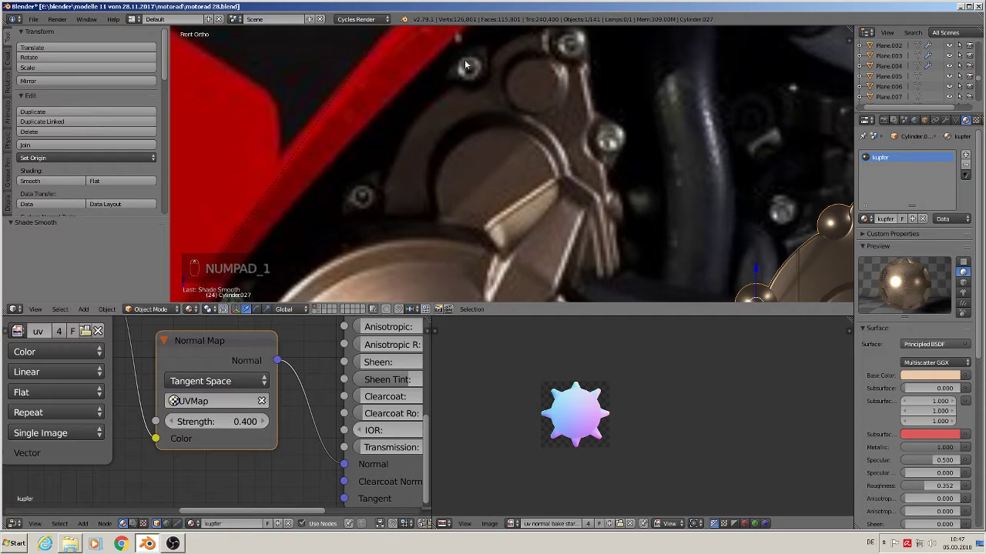
scroll(516, 158, "down", 13)
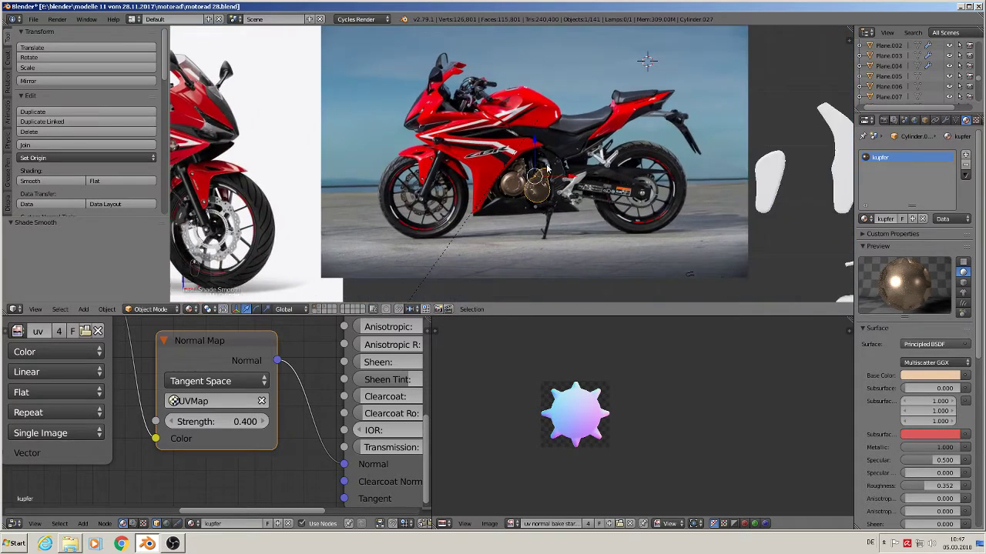
middle_click_drag(547, 168, 442, 134, "shift")
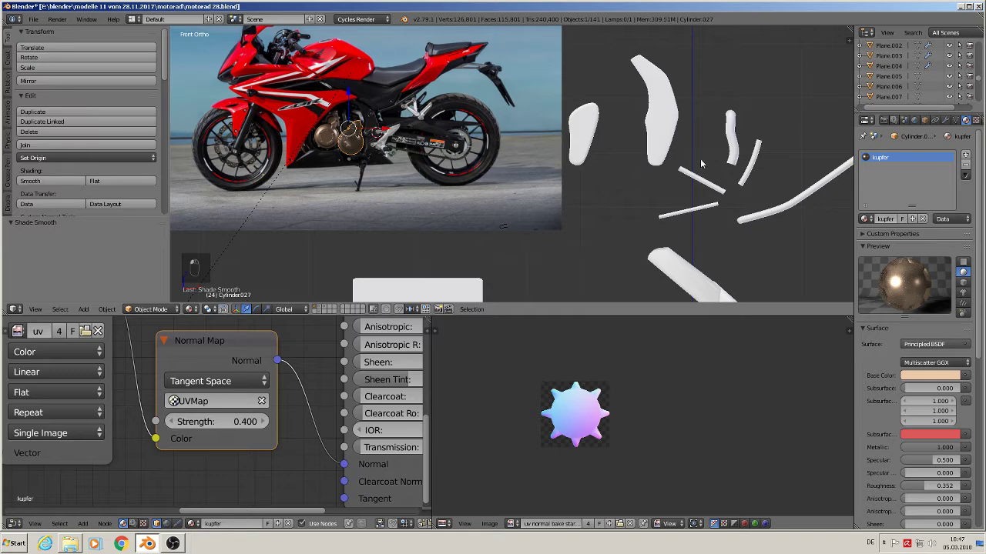
key("g")
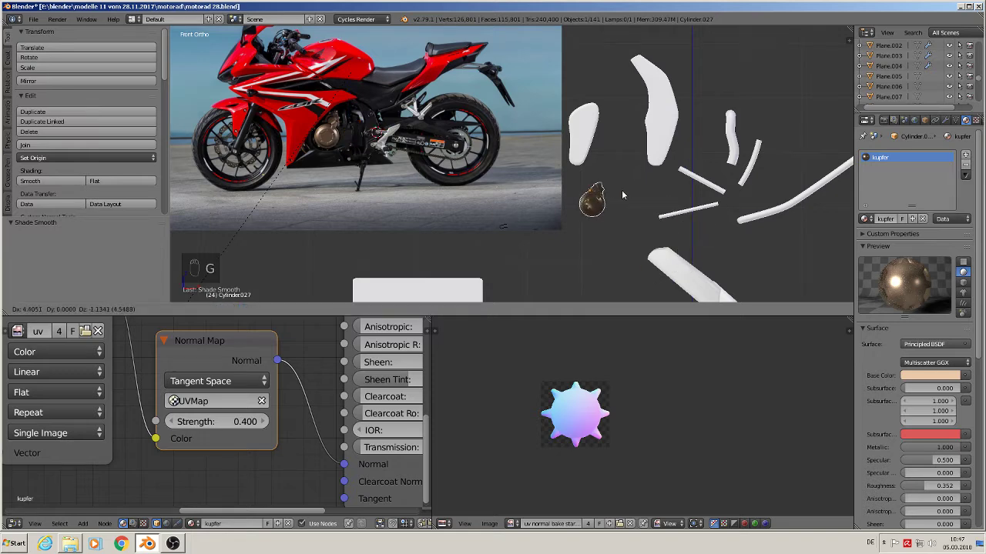
left_click(627, 194)
Examine the small round part and the rectangular panels among the modelled motorcycle parts for existing screw details
middle_click_drag(690, 261, 541, 176, "shift")
scroll(543, 182, "down", 3)
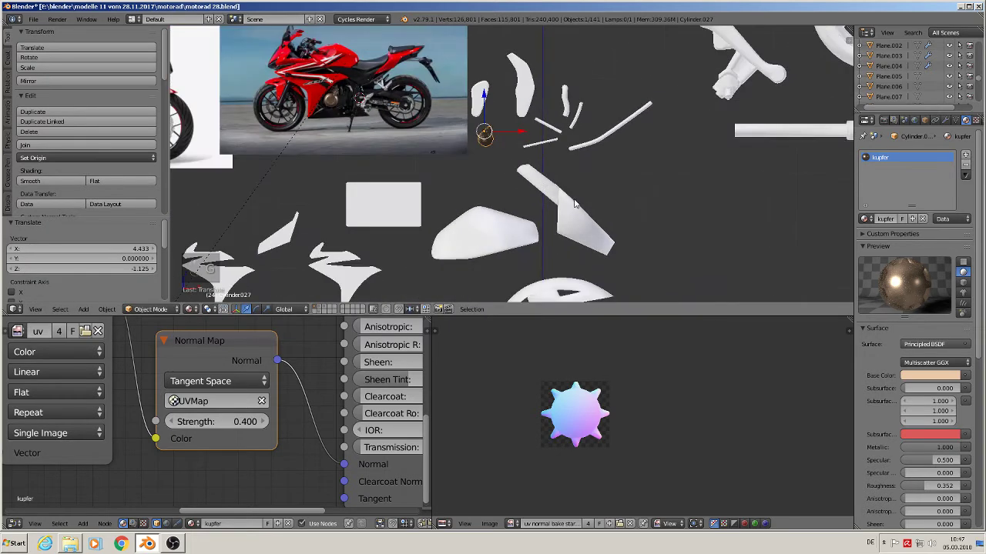
middle_click_drag(603, 213, 279, 290, "shift")
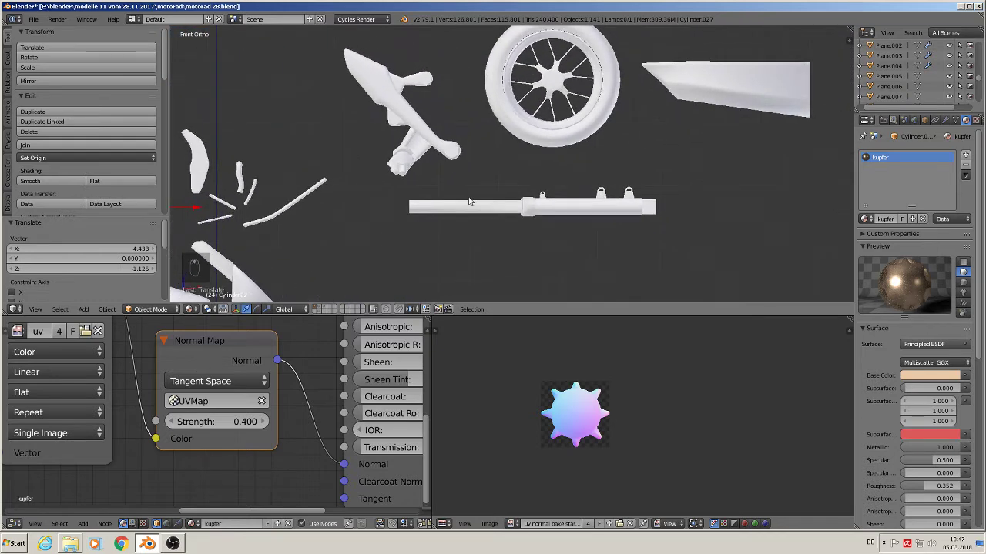
scroll(473, 193, "down", 3)
middle_click_drag(500, 142, 487, 204, "shift")
scroll(565, 184, "up", 5)
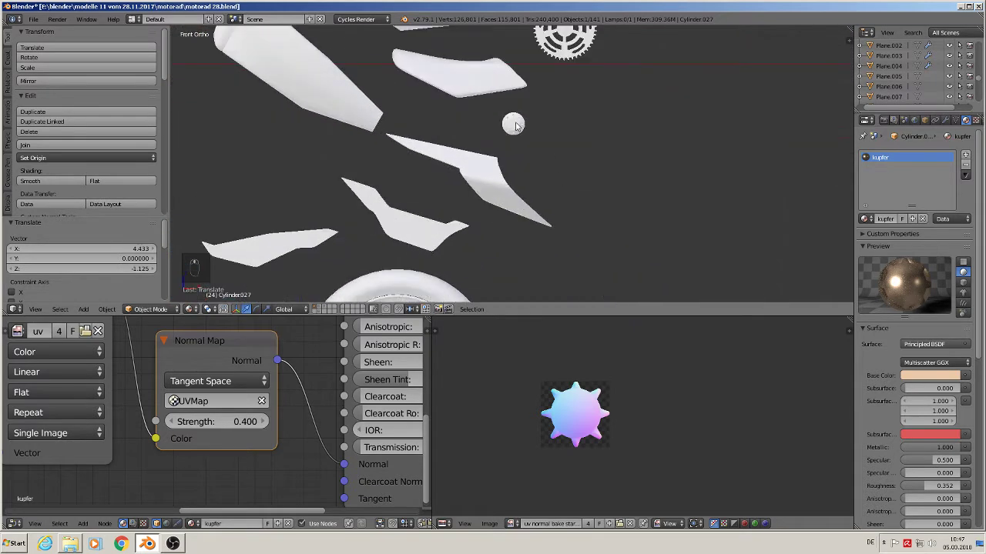
right_click(515, 125)
scroll(515, 125, "down", 5)
middle_click_drag(473, 86, 507, 191, "shift")
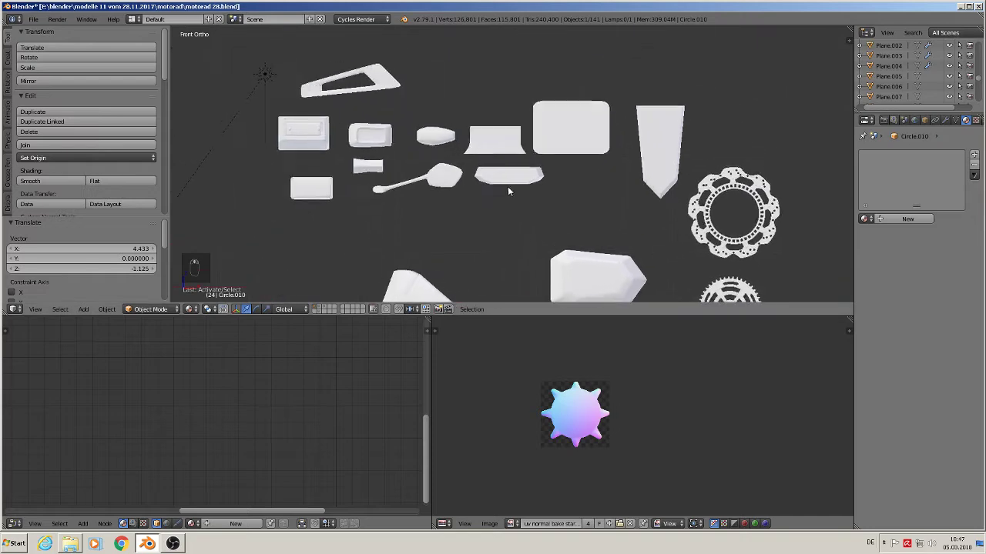
scroll(351, 154, "up", 8)
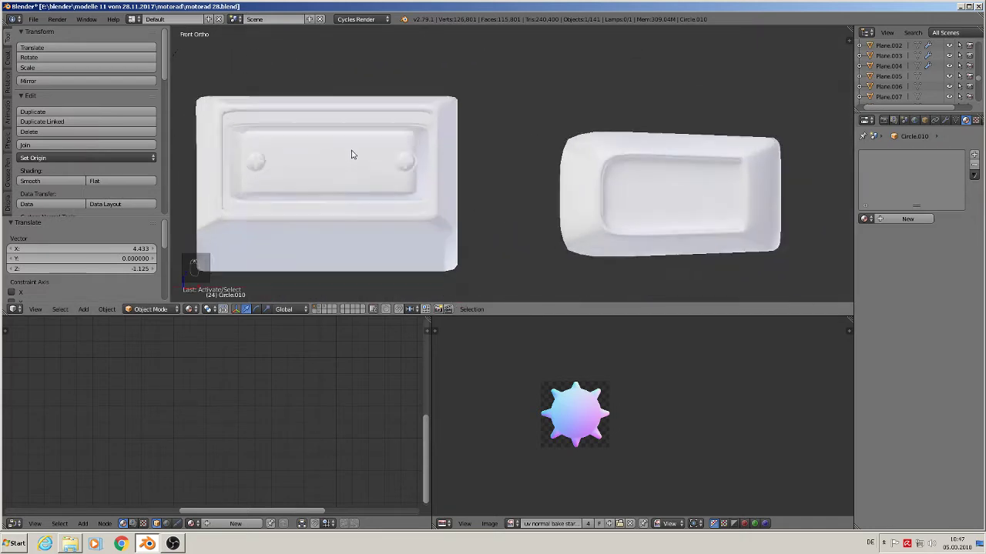
scroll(416, 172, "down", 8)
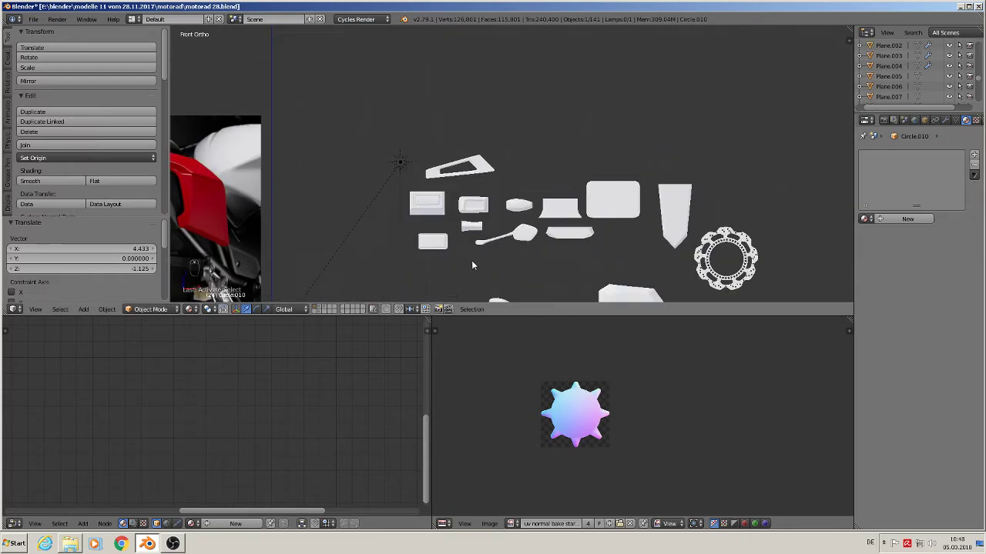
Examine the screw heads on the white angular part and the materials of the black handlebar part near the engine reference photos
middle_click_drag(473, 265, 572, 97, "shift")
scroll(568, 120, "down", 7)
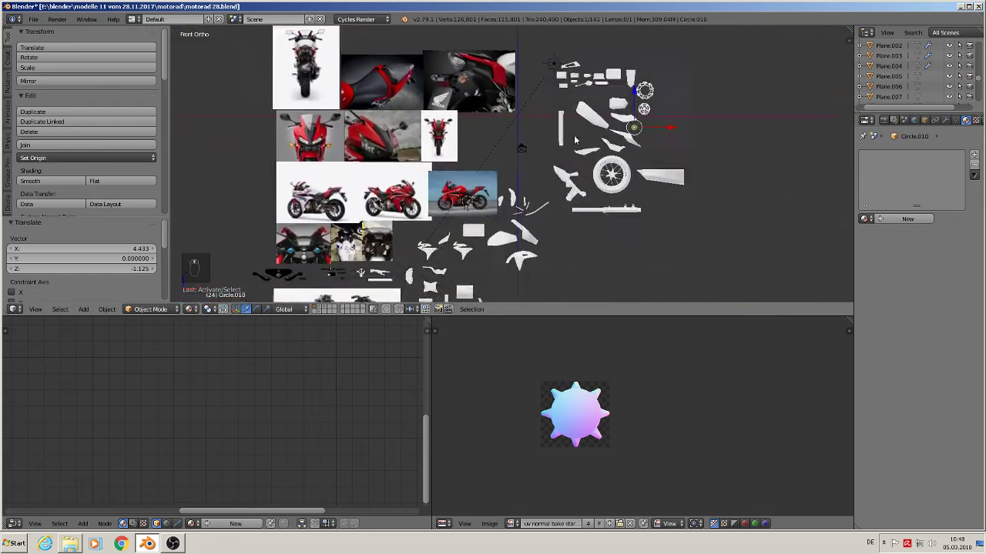
scroll(574, 140, "up", 6)
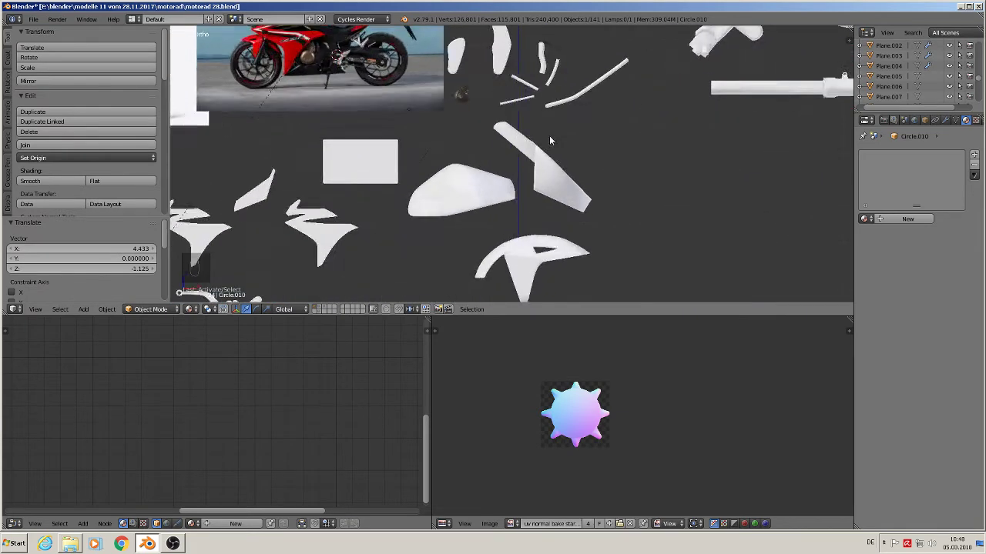
scroll(548, 135, "down", 2)
middle_click_drag(486, 202, 657, 52, "shift")
scroll(504, 135, "up", 2)
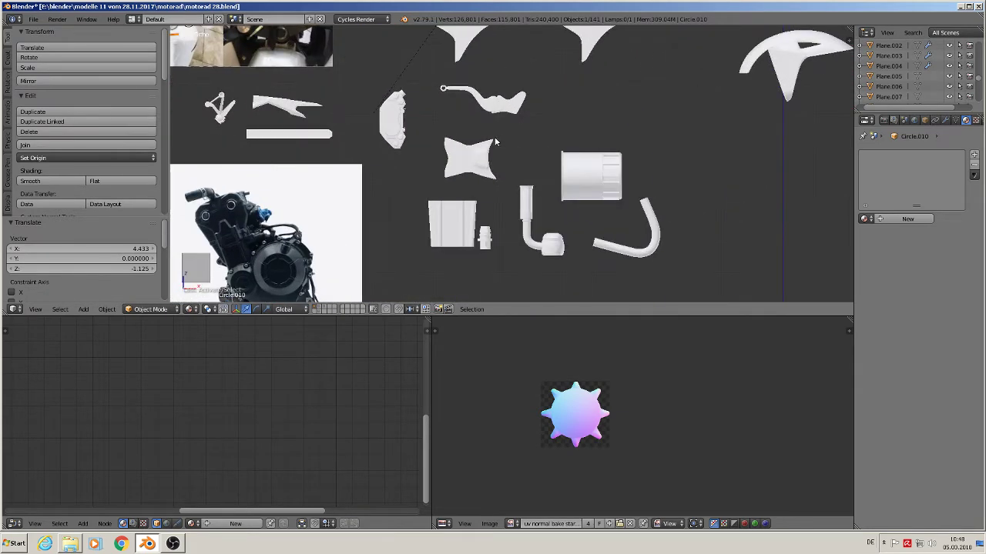
scroll(409, 114, "up", 8)
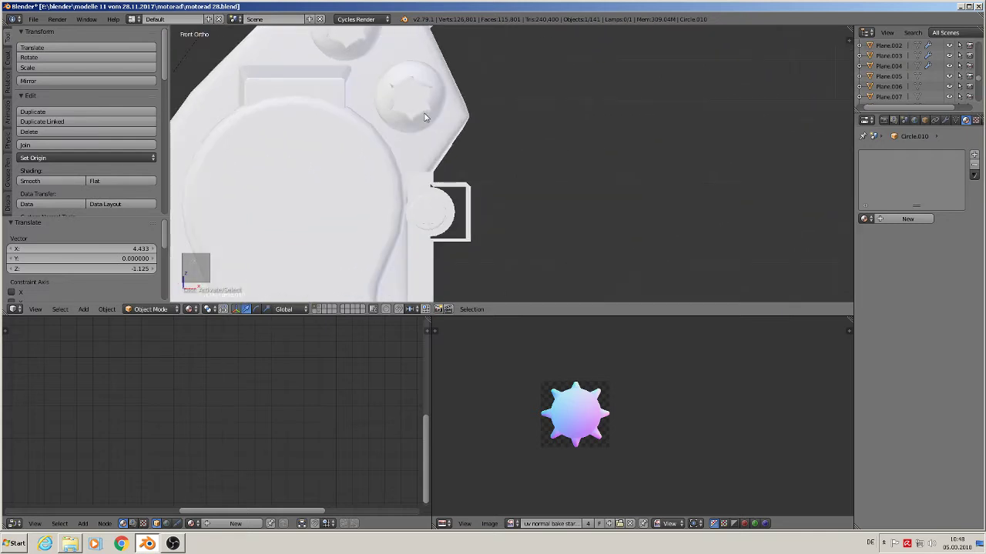
scroll(425, 116, "down", 8)
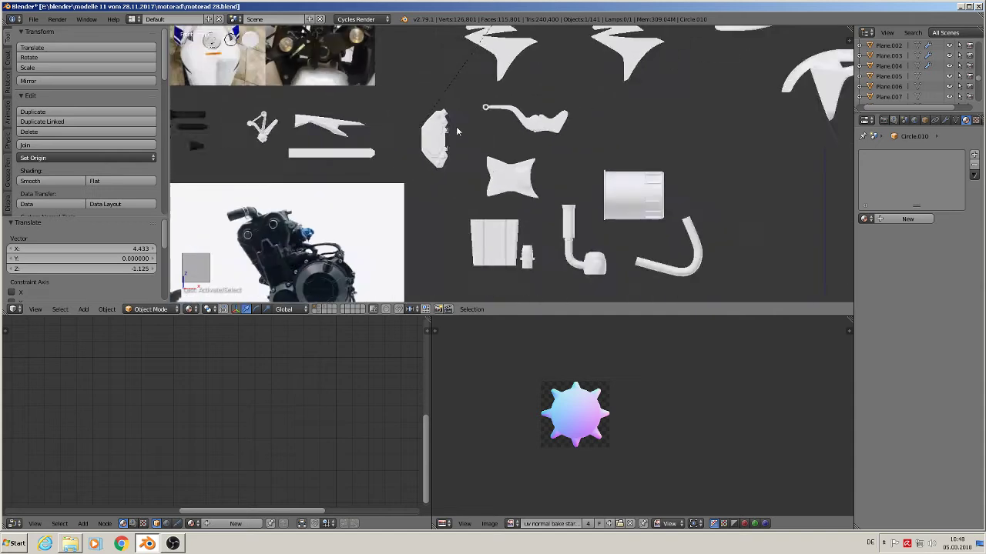
scroll(457, 127, "down", 3)
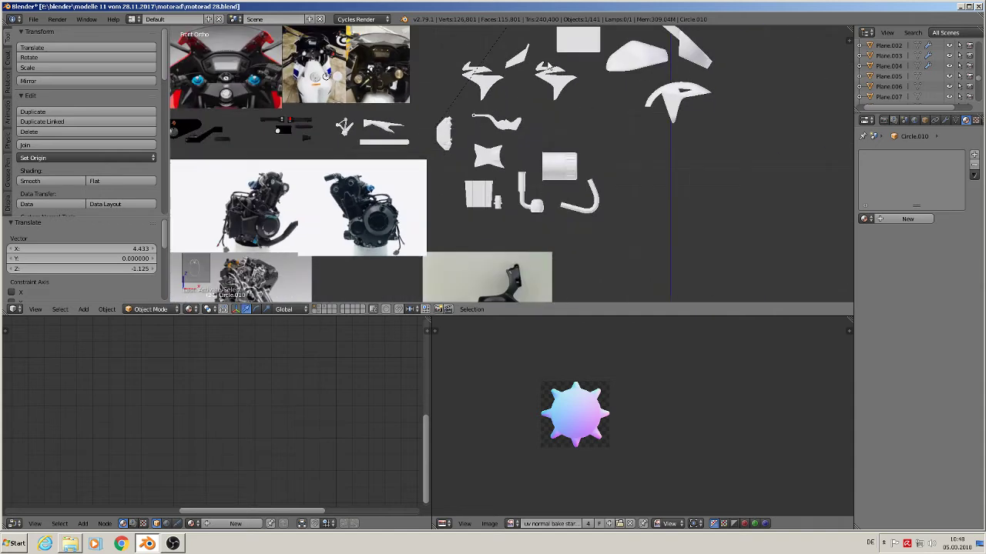
scroll(457, 144, "up", 10)
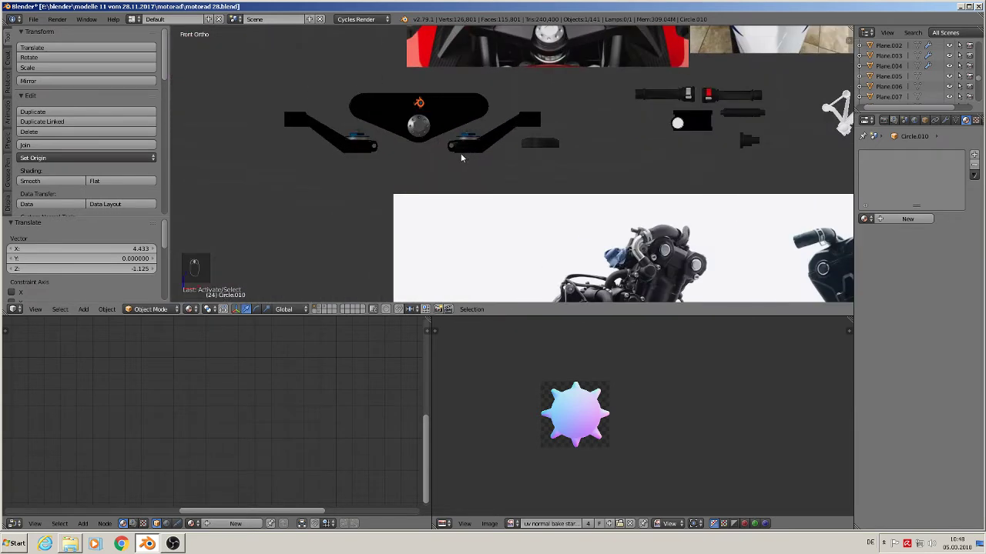
right_click(448, 129)
middle_click_drag(449, 130, 428, 141)
scroll(370, 139, "down", 9)
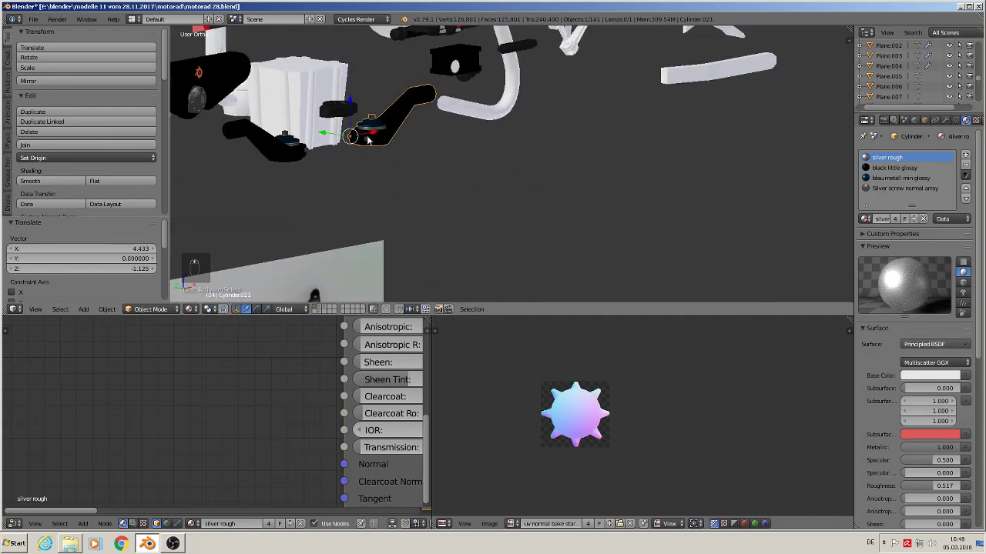
middle_click_drag(359, 136, 280, 106)
key("KP_1")
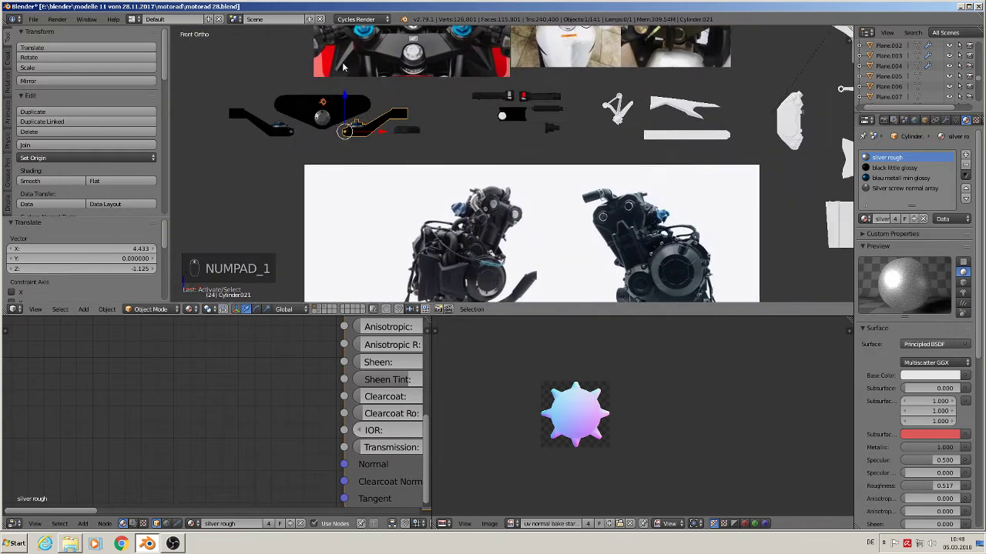
Add a cylinder with 24 vertices in the empty space beside the copper engine cover
scroll(587, 87, "down", 2)
middle_click_drag(705, 110, 314, 254, "shift")
middle_click_drag(441, 150, 368, 324, "shift")
middle_click_drag(470, 137, 487, 117, "shift")
scroll(516, 165, "up", 4)
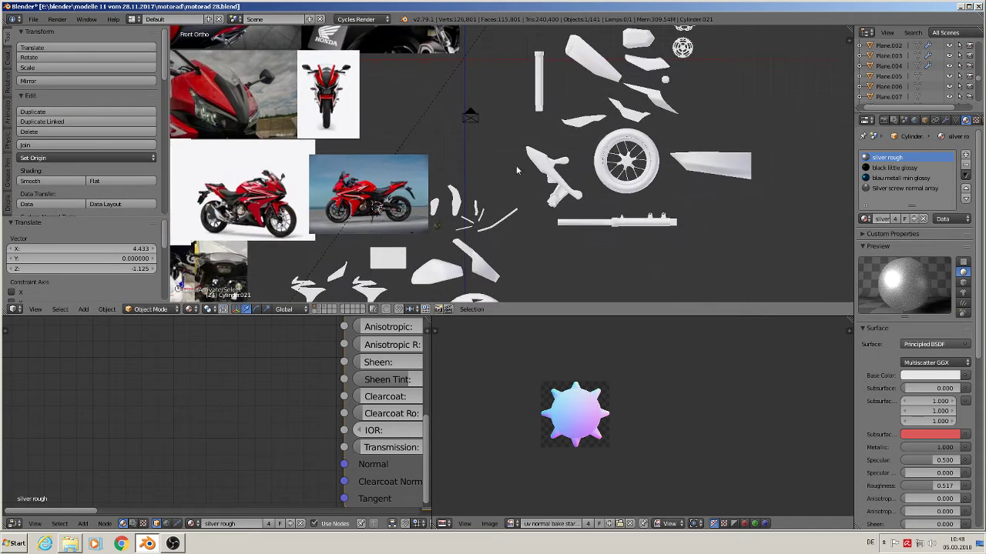
middle_click_drag(436, 192, 438, 116, "shift")
scroll(432, 186, "up", 4)
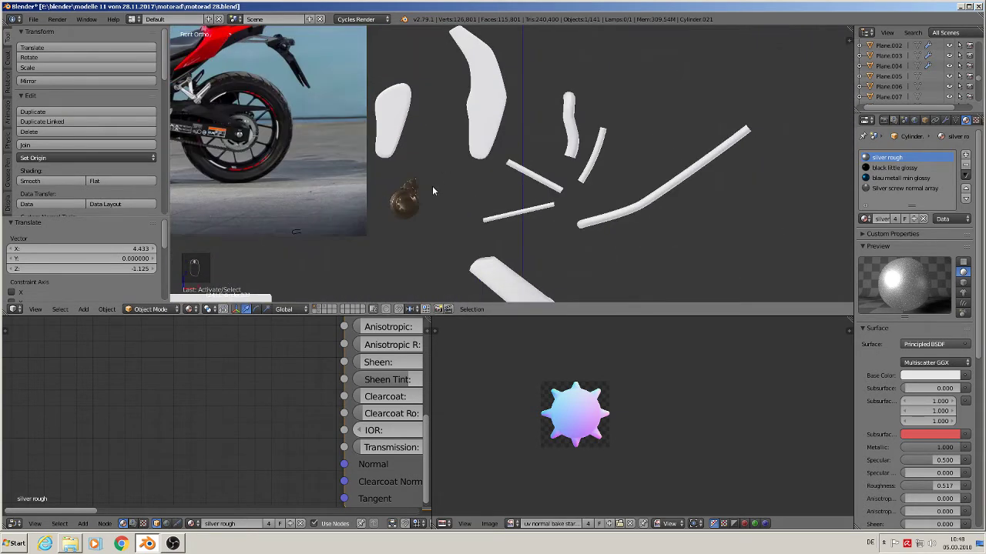
middle_click_drag(432, 185, 488, 93, "shift")
scroll(489, 93, "up", 7)
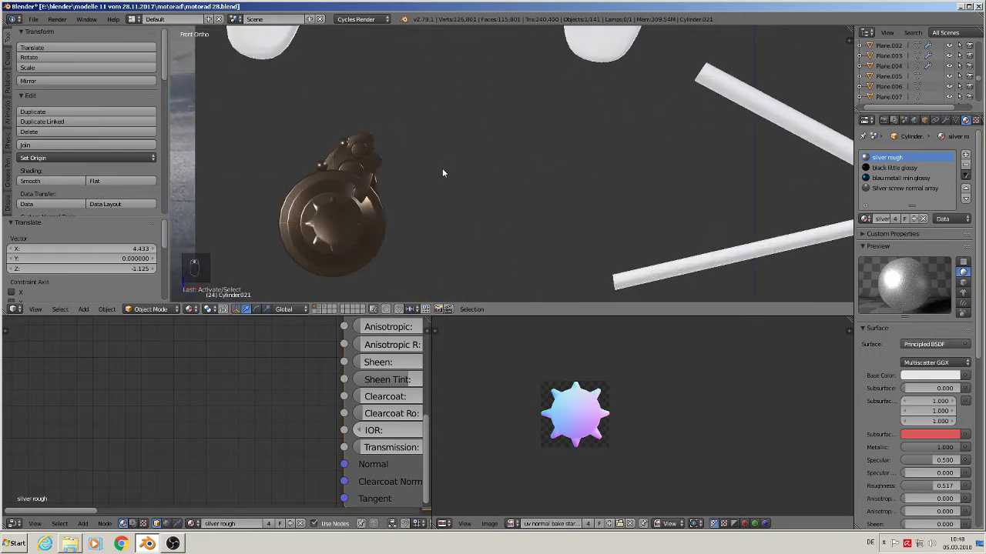
left_click(84, 309)
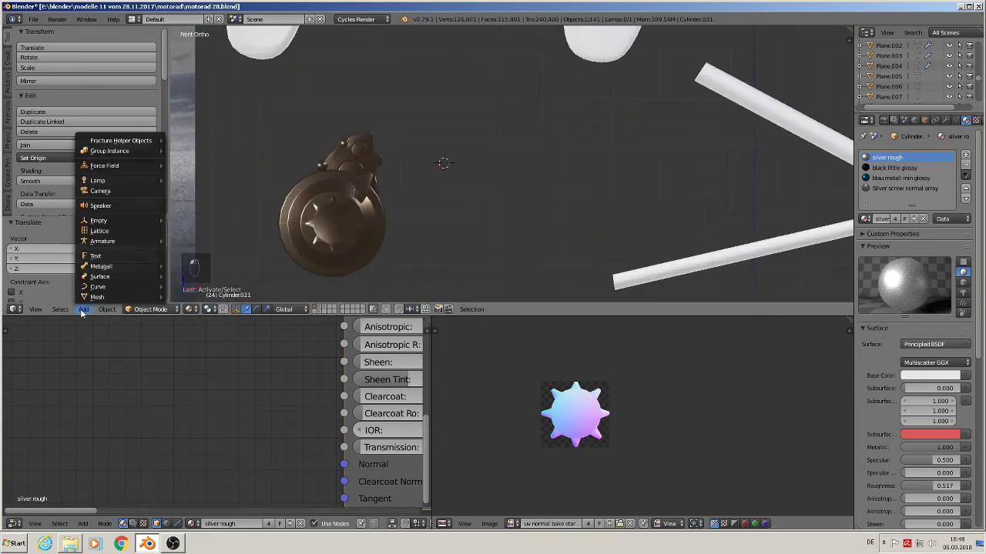
mouse_move(97, 299)
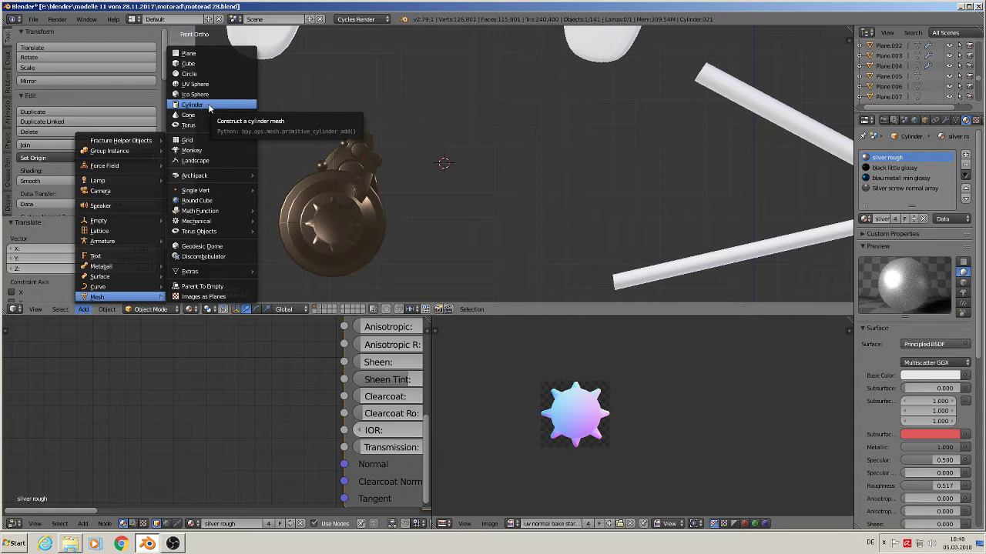
left_click(208, 107)
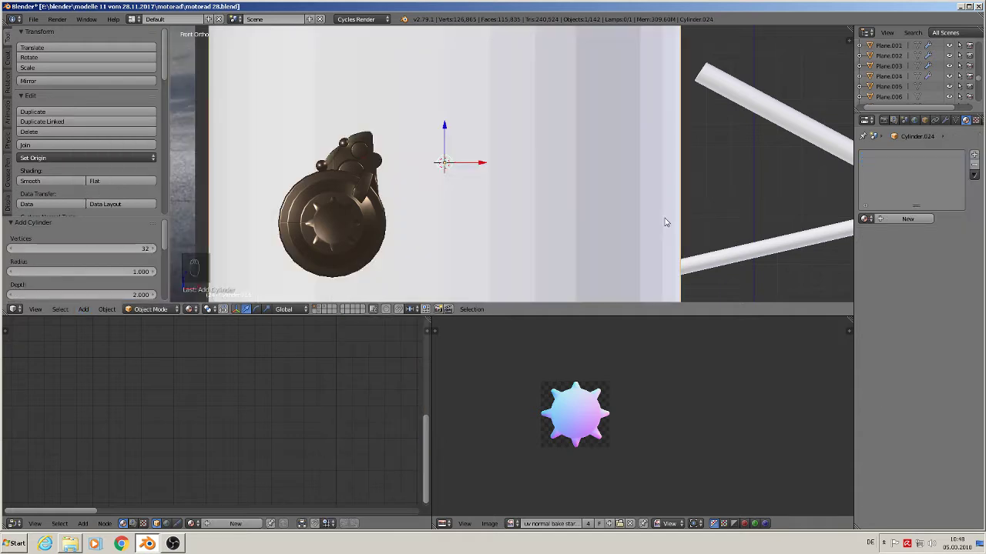
left_click(142, 247)
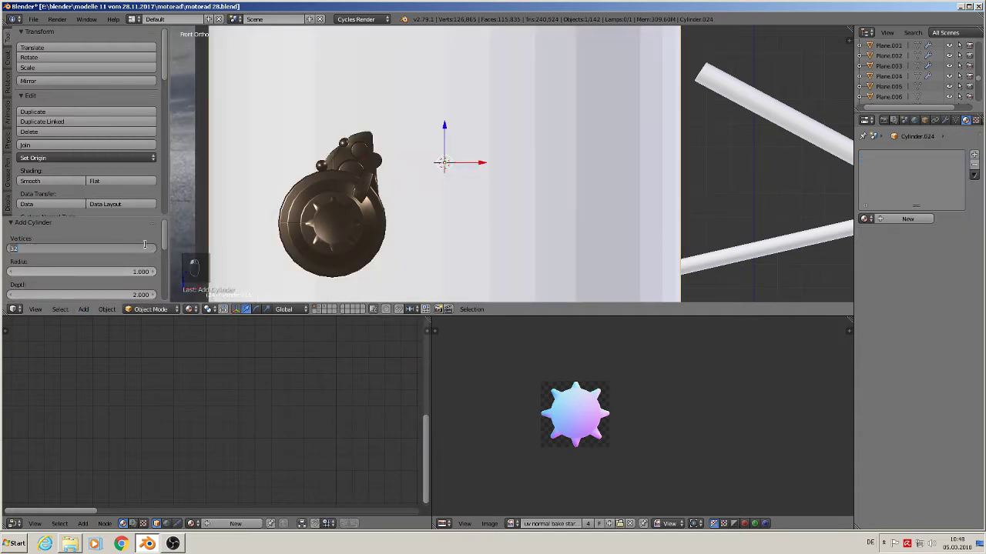
type("24")
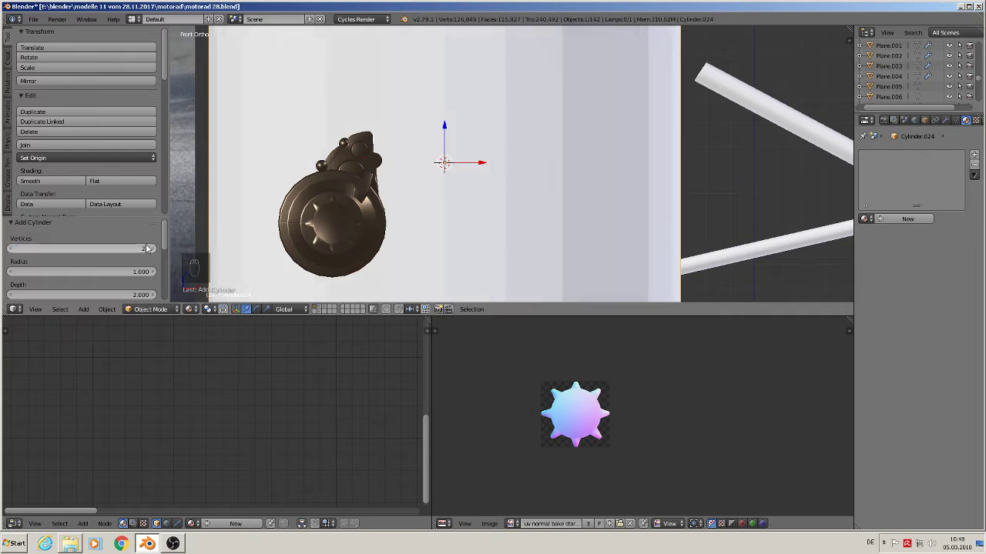
key("Return")
Scale the new cylinder down to about 0.037 and rotate it 90° about the X axis
key("s")
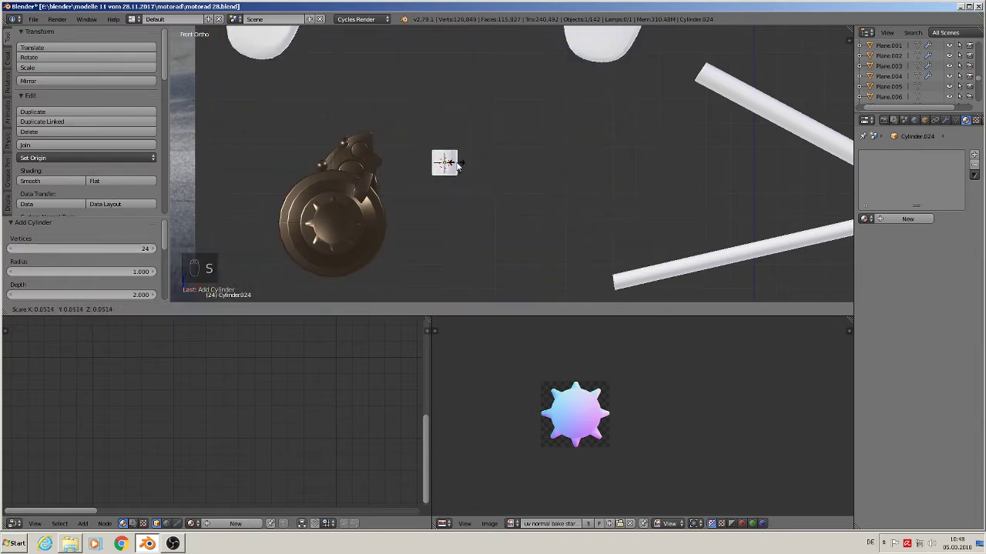
left_click(453, 165)
type("rx90")
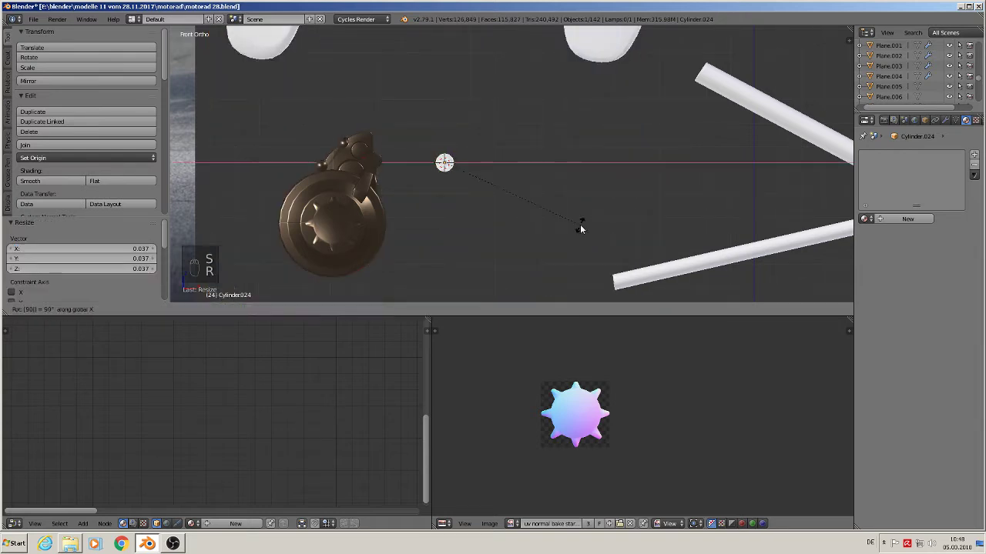
key("Return")
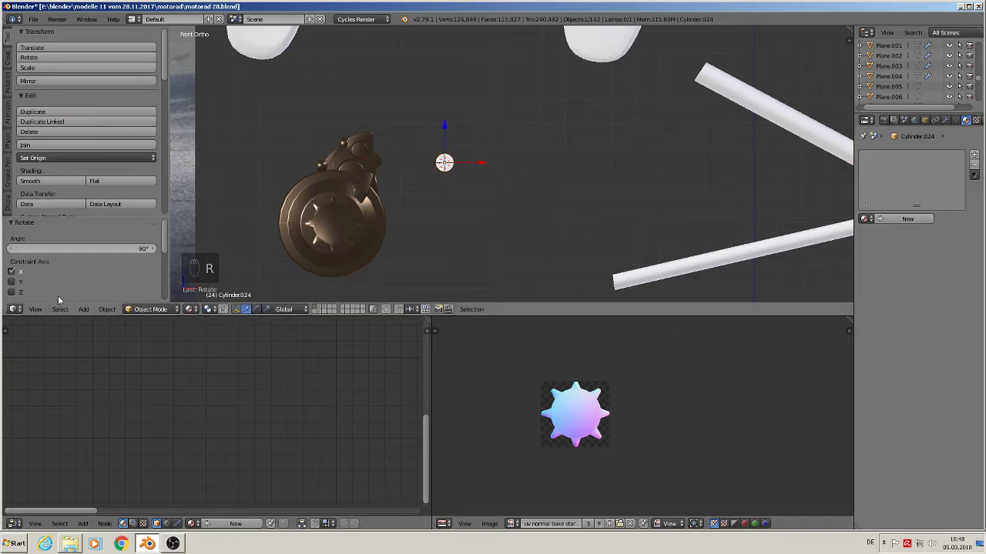
Apply the rotation and scale of the 24-sided cylinder and set its origin to its geometry
left_click(105, 309)
mouse_move(168, 231)
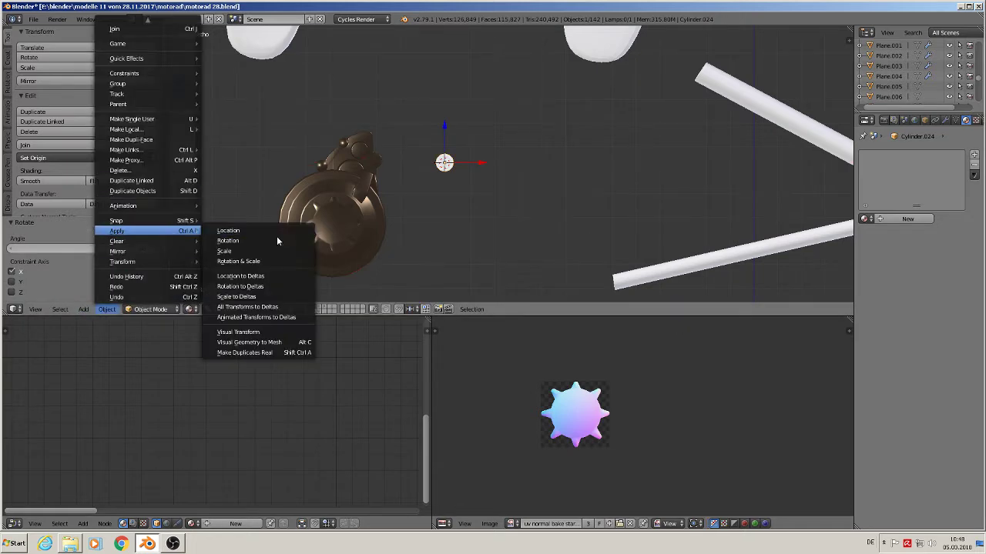
left_click(289, 262)
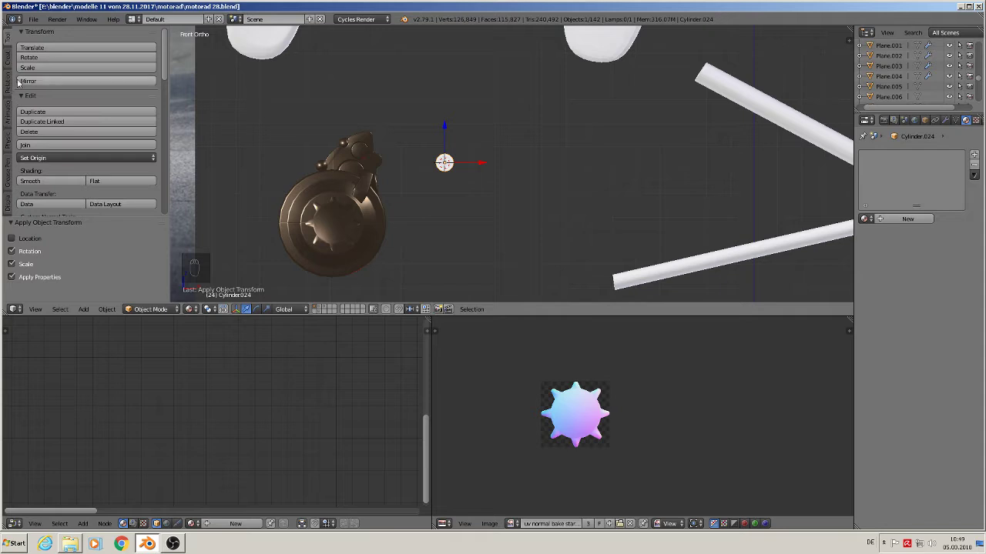
left_click(77, 158)
left_click(77, 178)
Add a second cylinder with 6 vertices just below the round cylinder
scroll(433, 184, "up", 8)
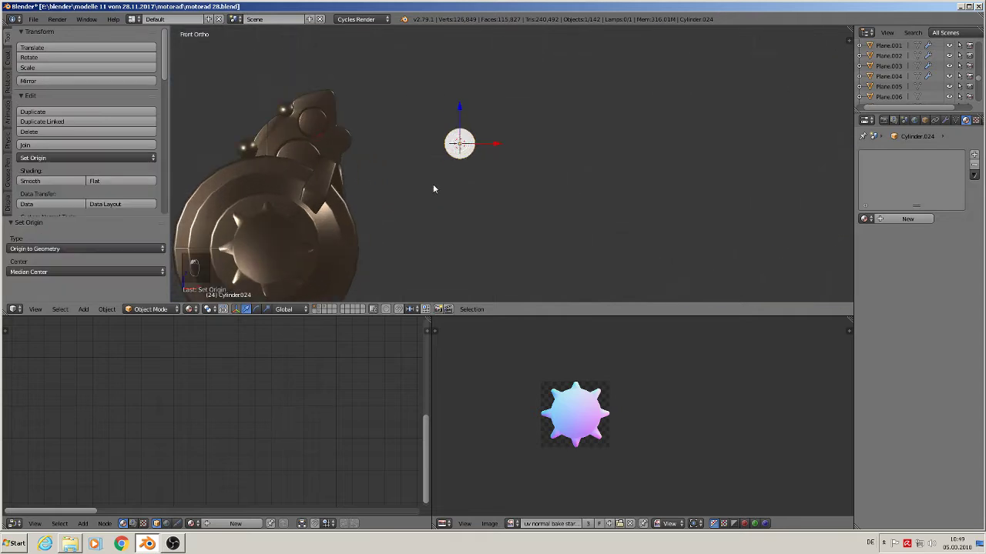
left_click(473, 177)
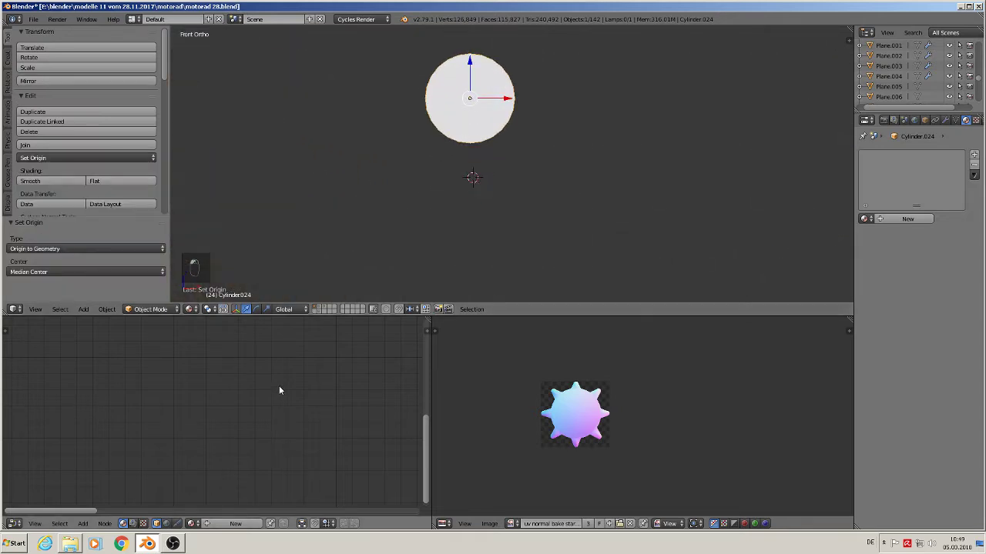
left_click(83, 309)
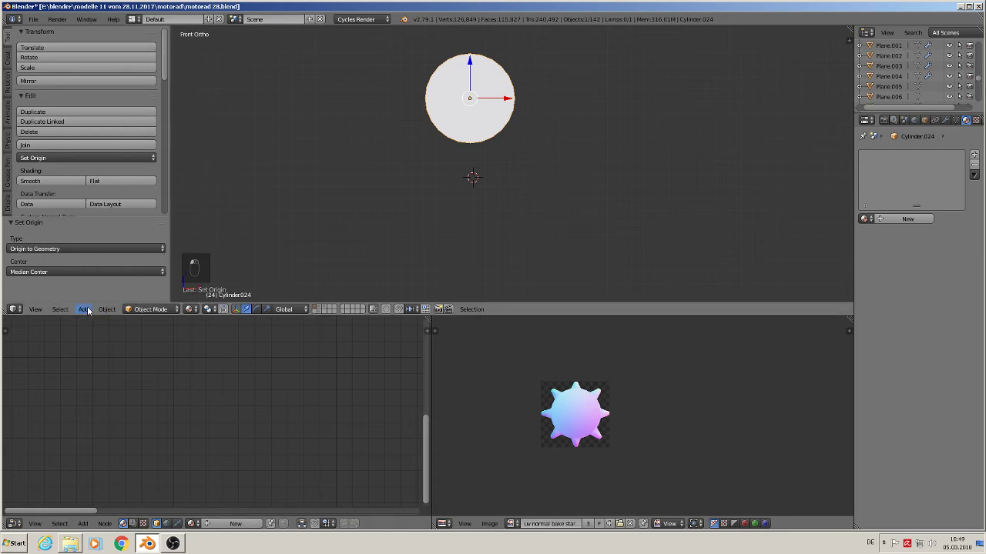
left_click(87, 310)
mouse_move(92, 296)
left_click(208, 104)
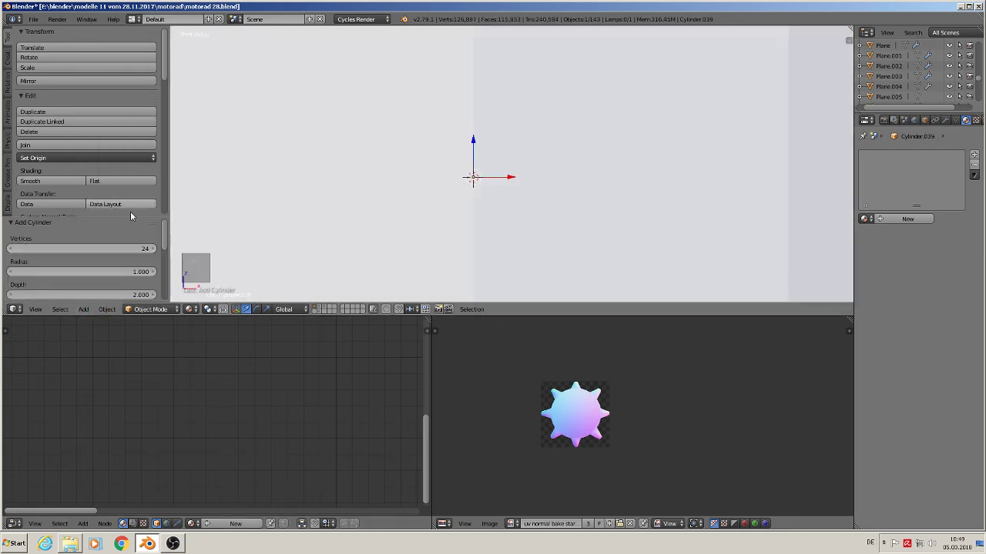
left_click(124, 249)
type("6")
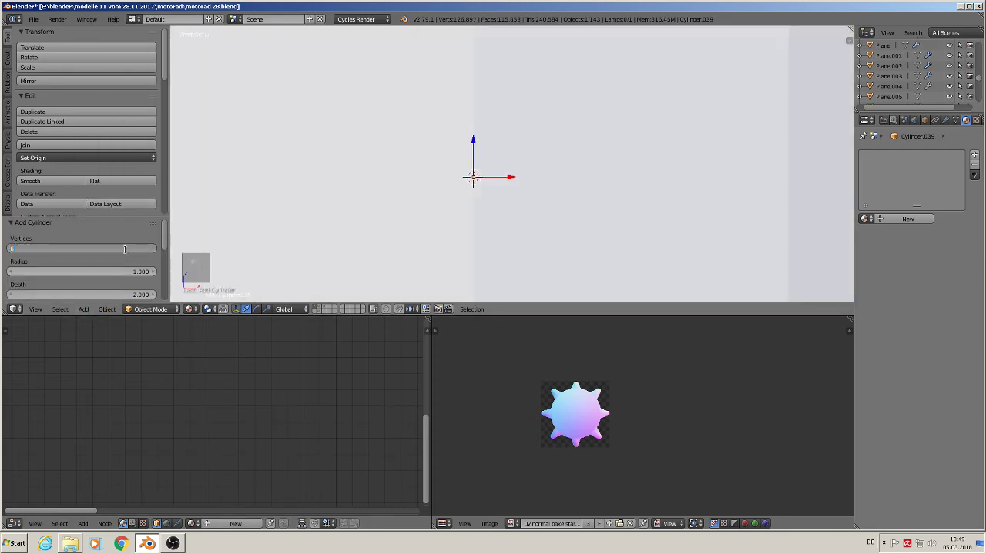
key("Return")
Scale the six-sided cylinder down to about 0.024 and rotate it 90° about the X axis
key("s")
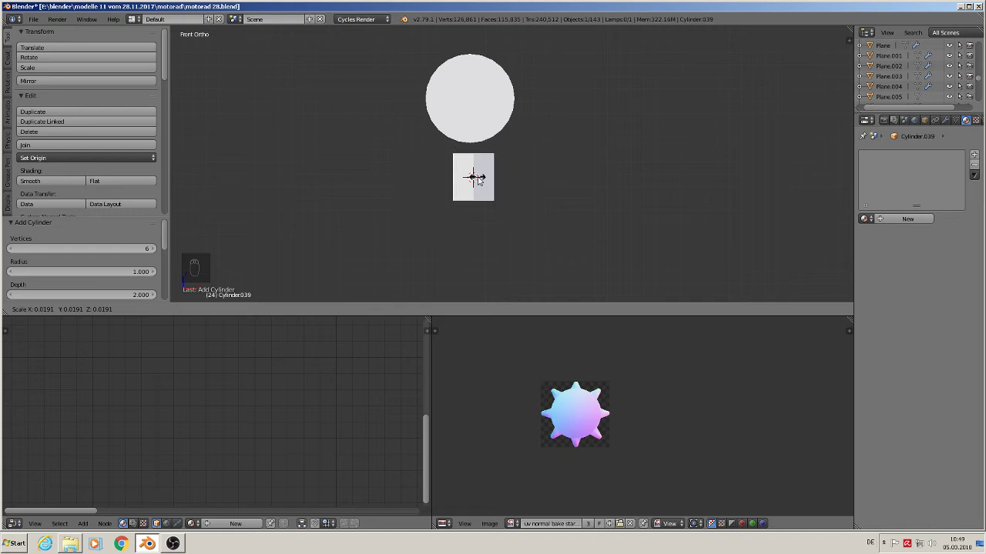
left_click(478, 179)
type("rx9")
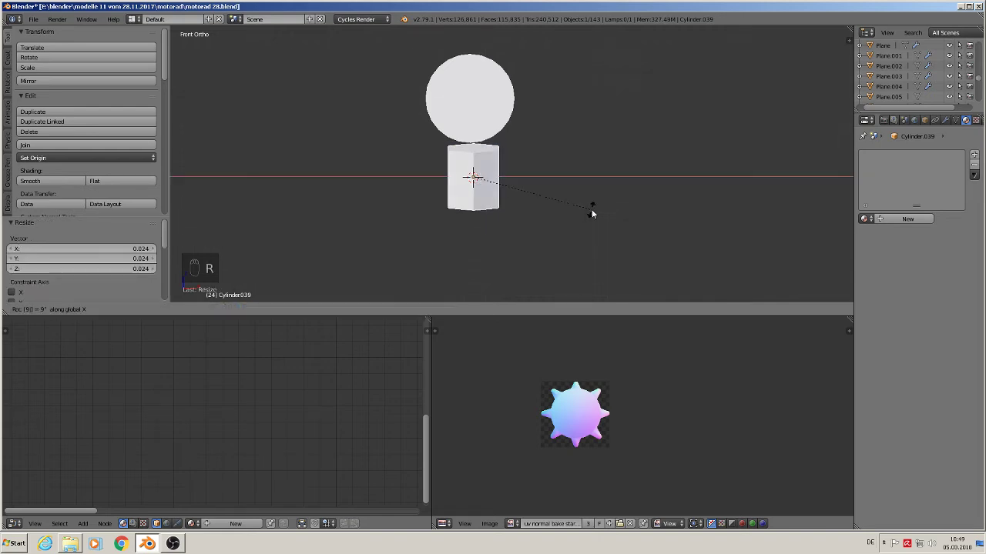
type("0")
key("Return")
Move the hexagonal cylinder up about 0.065 along Z and about -0.027 along Y so it protrudes from the round cylinder's front face
key("g")
key("z")
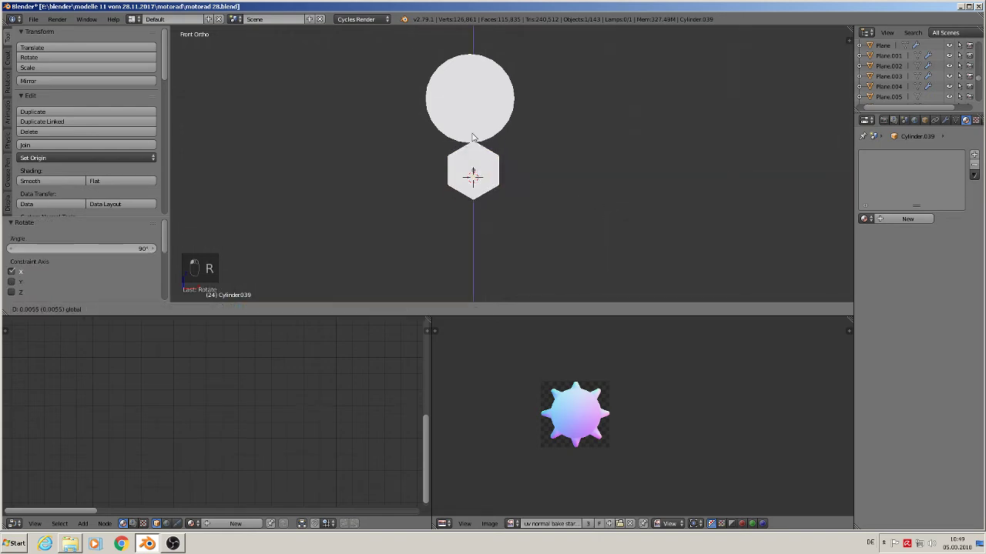
left_click(469, 77)
middle_click_drag(468, 85, 514, 95)
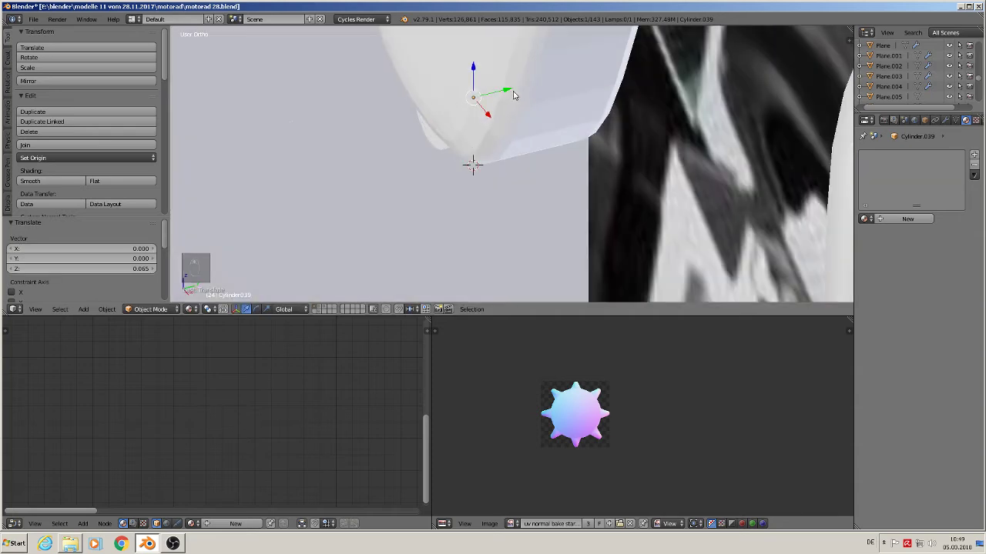
scroll(515, 95, "down", 5)
key("g")
key("y")
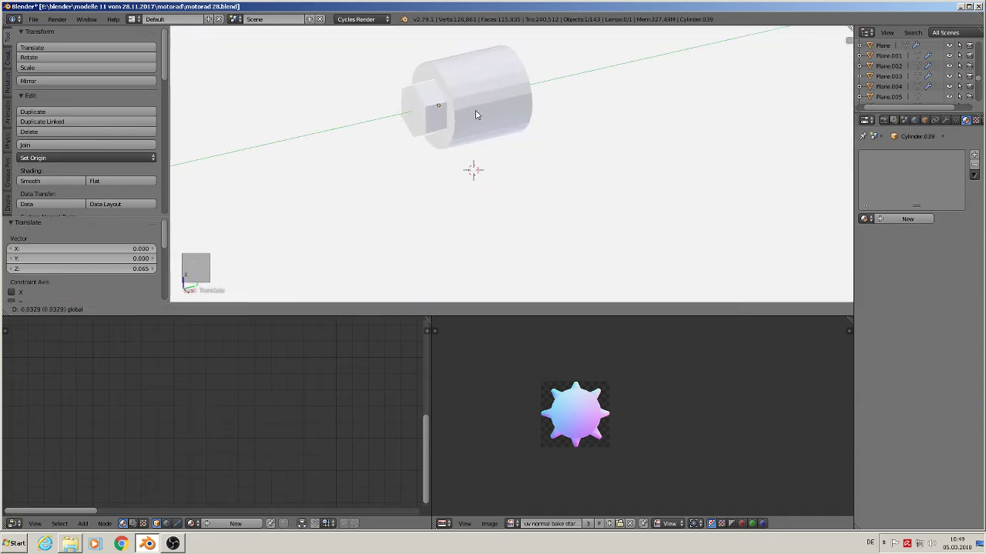
left_click(482, 114)
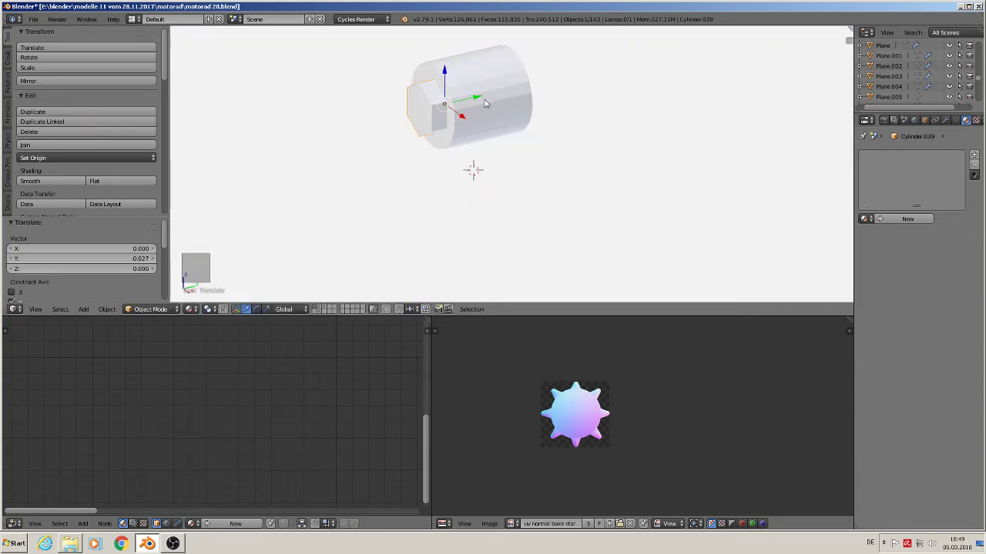
Centre the hexagonal cylinder on the round one in the front view, shifting it about -0.003 along X
key("KP_1")
key("g")
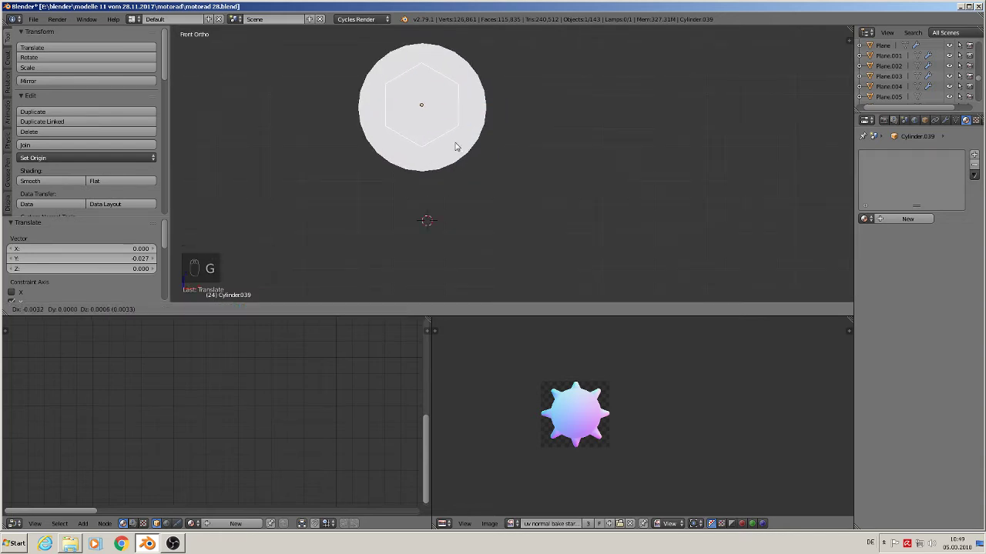
left_click(455, 146)
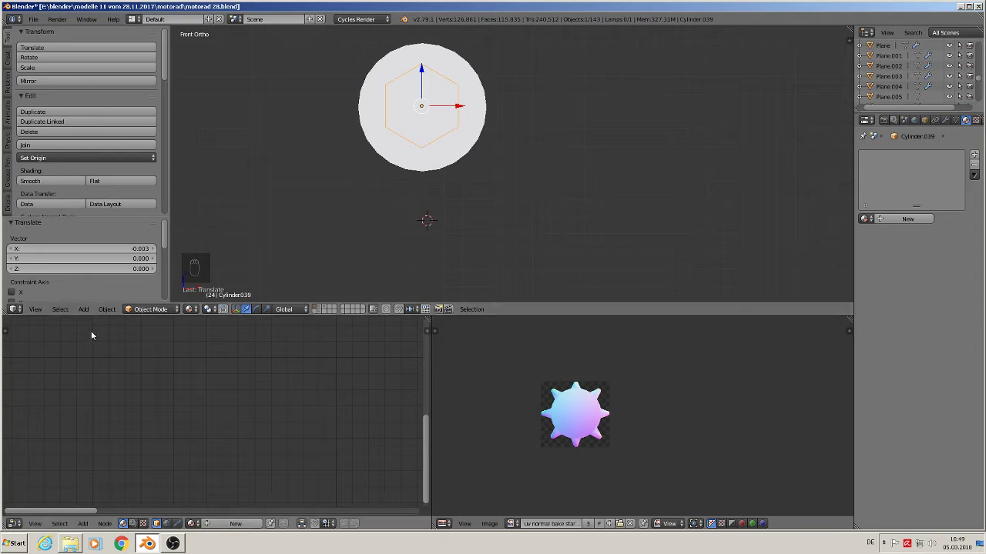
Apply the hexagonal cylinder's rotation and scale and set its origin to its geometry
left_click(107, 311)
mouse_move(141, 230)
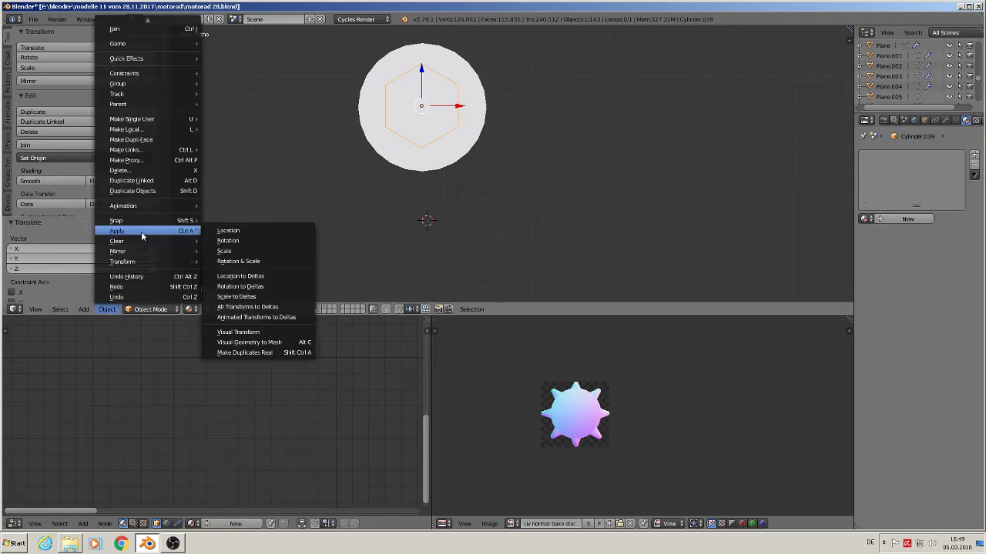
left_click(260, 261)
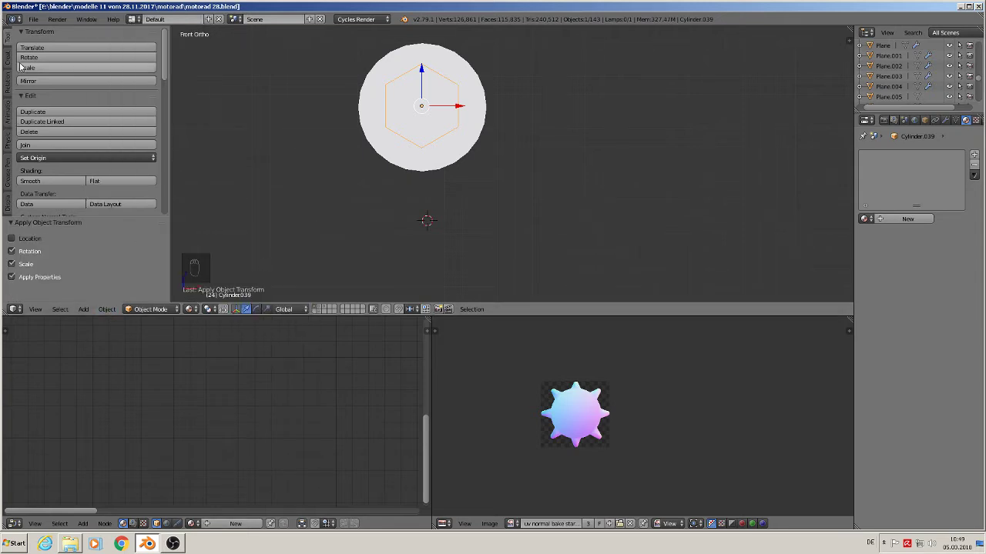
left_click(48, 157)
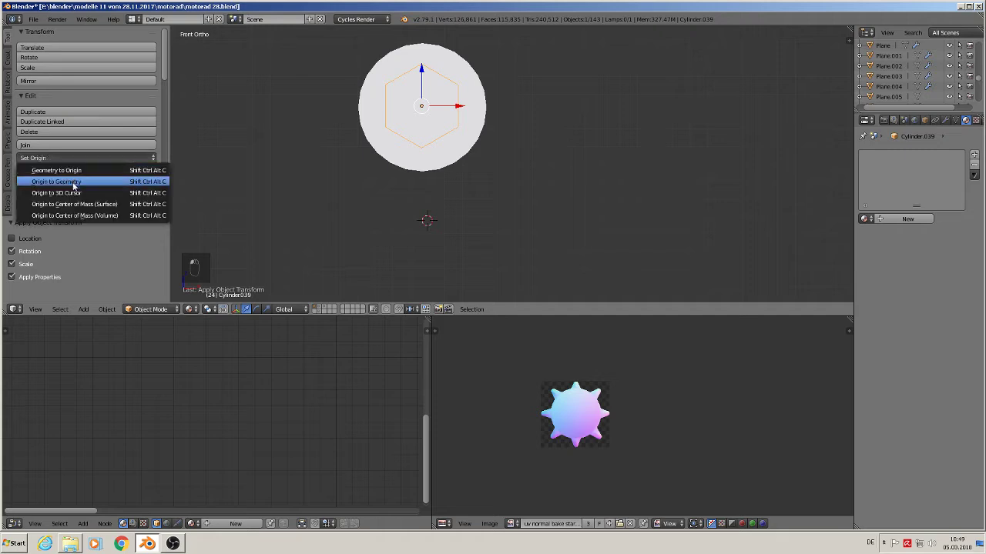
left_click(74, 182)
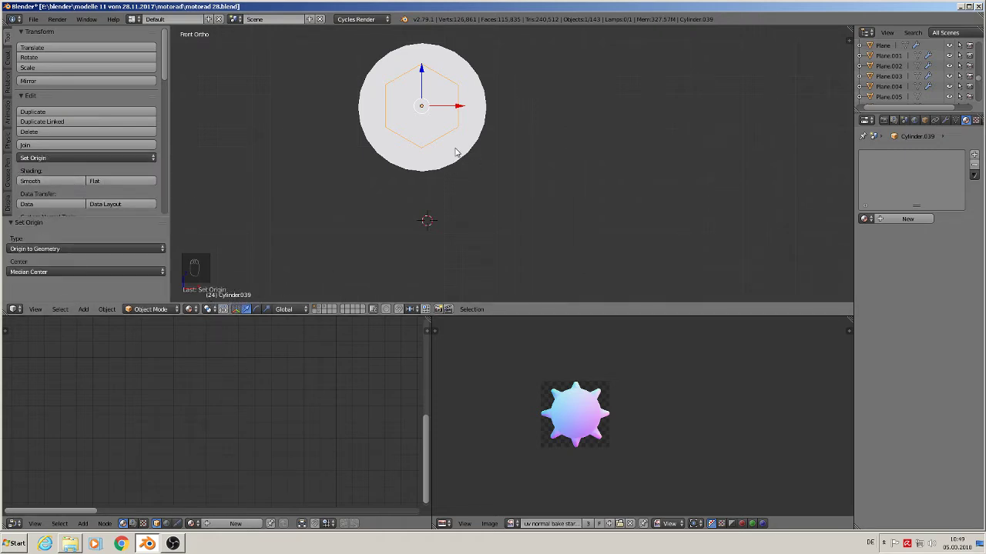
Add a Boolean modifier to the round cylinder
right_click(455, 151)
left_click(946, 120)
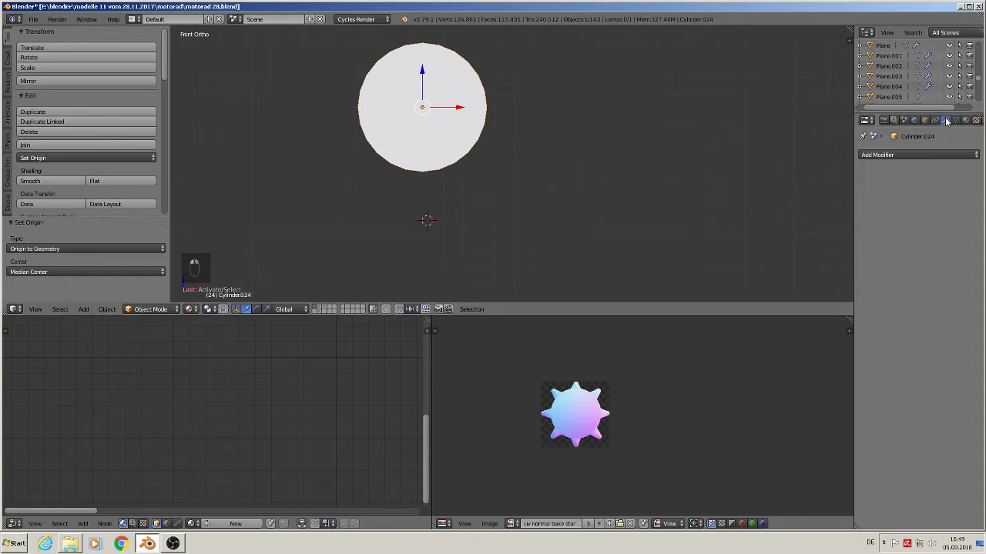
left_click(916, 155)
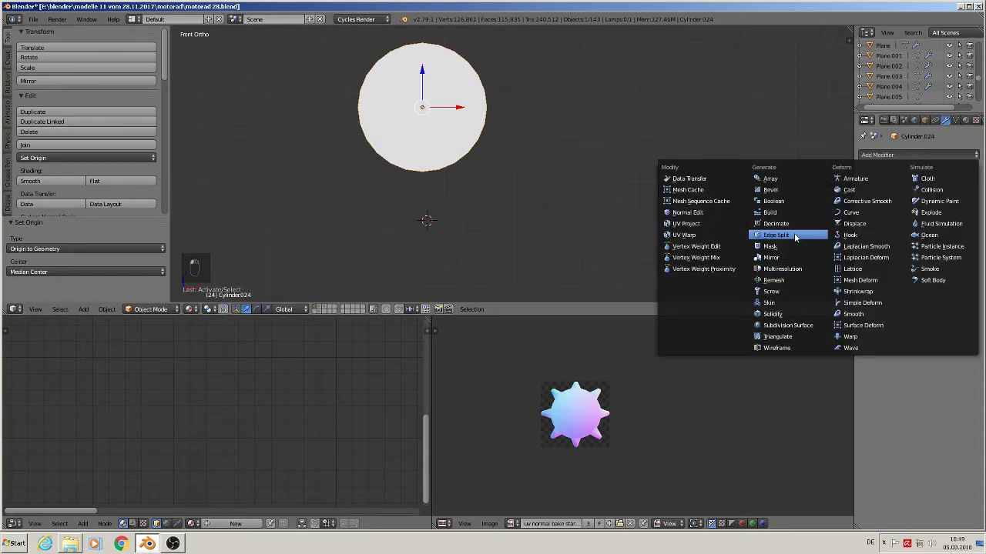
left_click(774, 201)
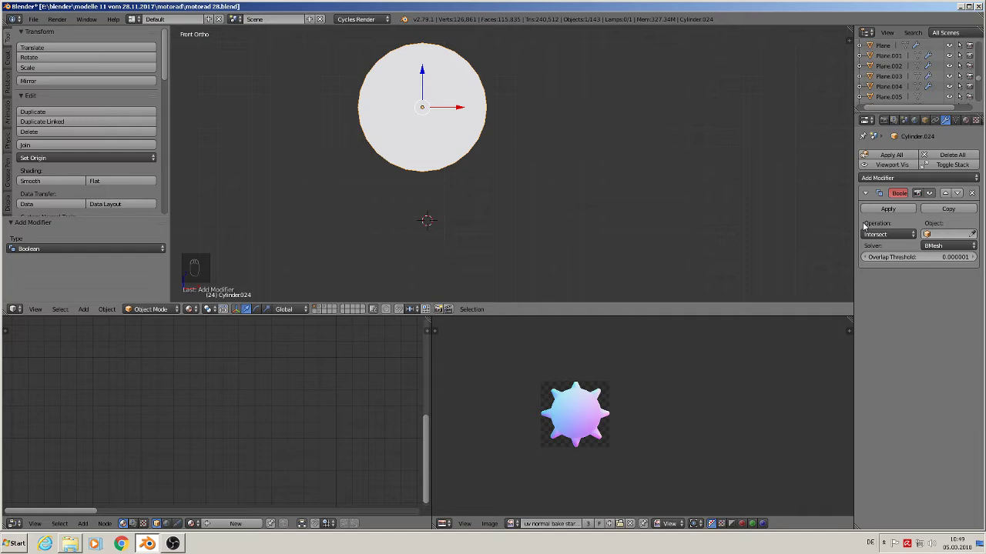
Try to assign Cylinder.039 as the object of the Boolean modifier
left_click(949, 234)
type("cylinder.0")
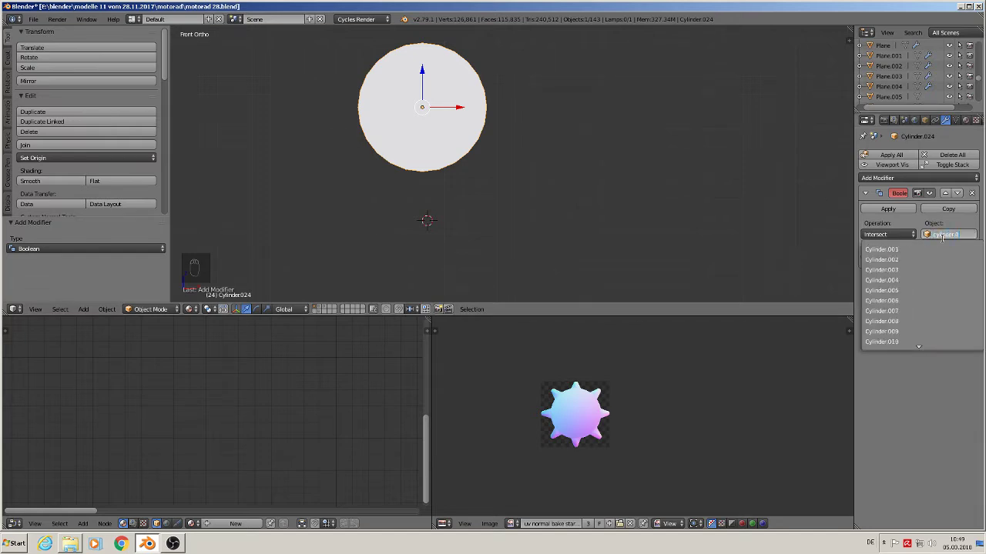
type("39")
key("Return")
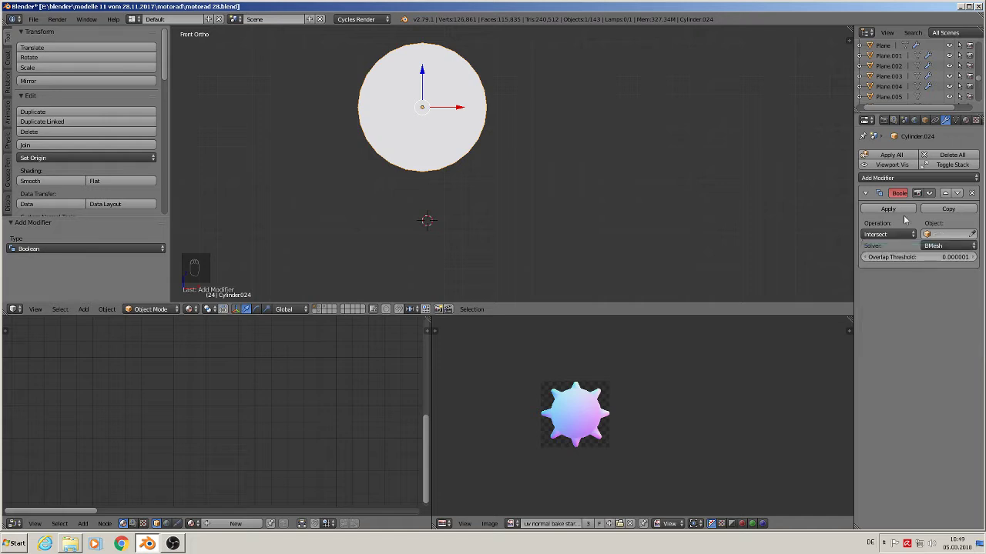
Set the round cylinder's Boolean operation to Difference and enter the hexagonal Cylinder.039 as its object
left_click(898, 235)
left_click(893, 201)
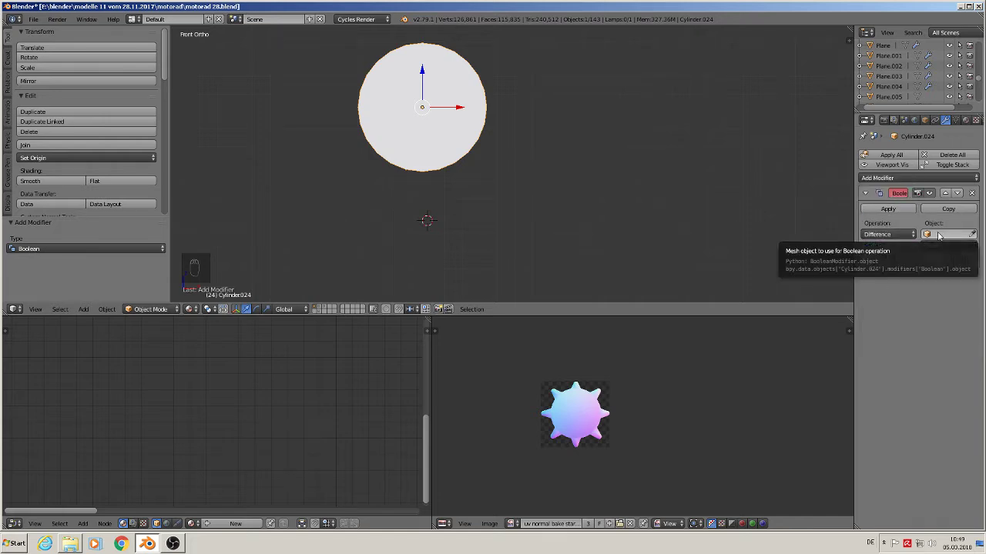
right_click(431, 108)
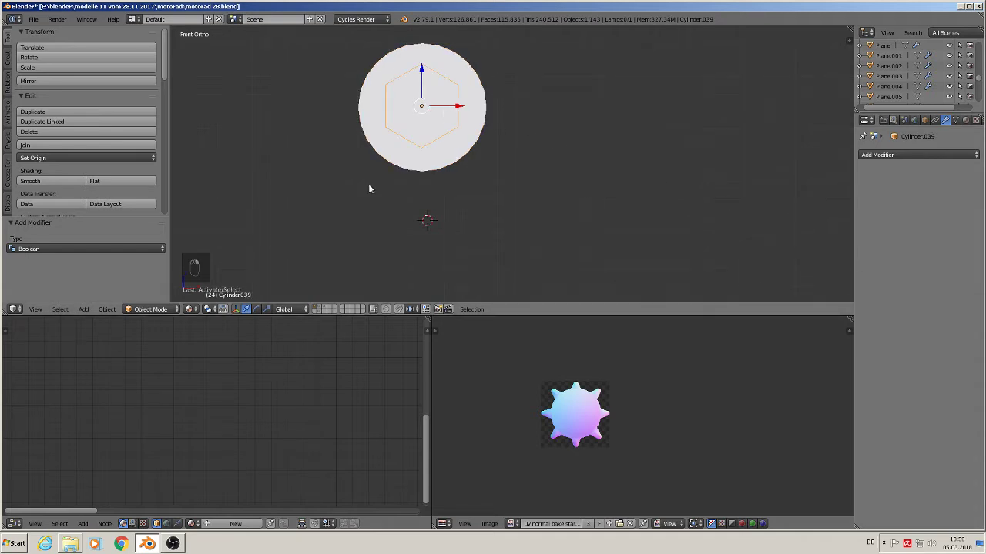
right_click(465, 153)
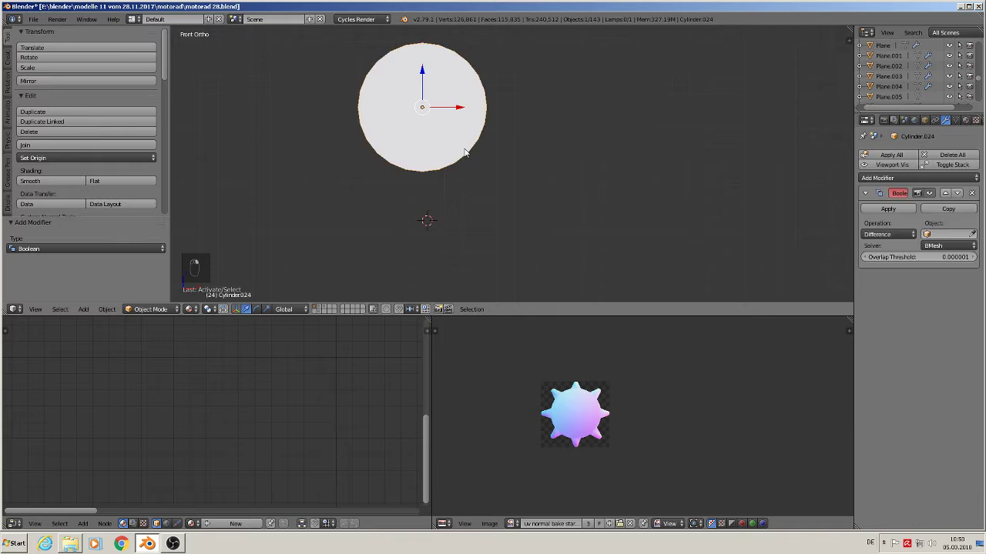
left_click(948, 233)
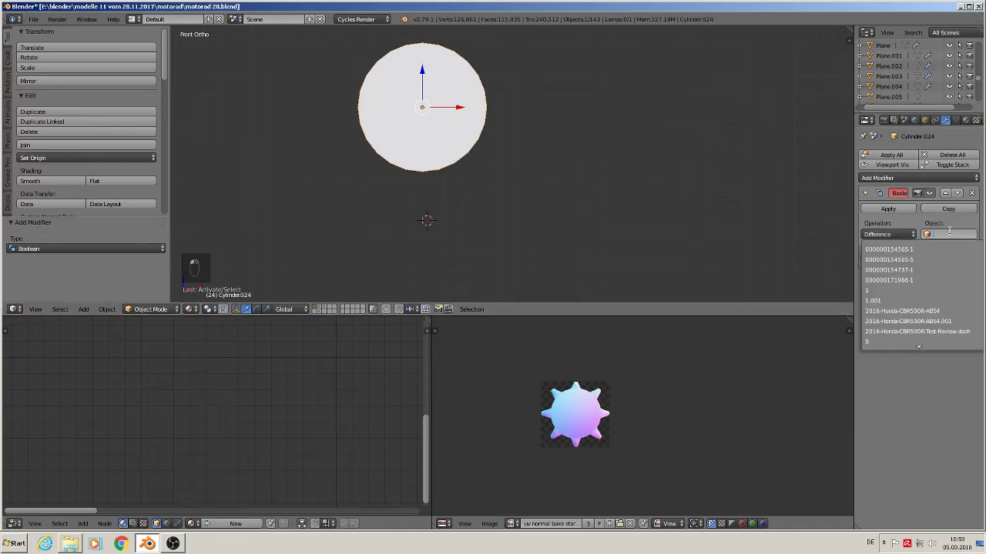
type("Cylinder")
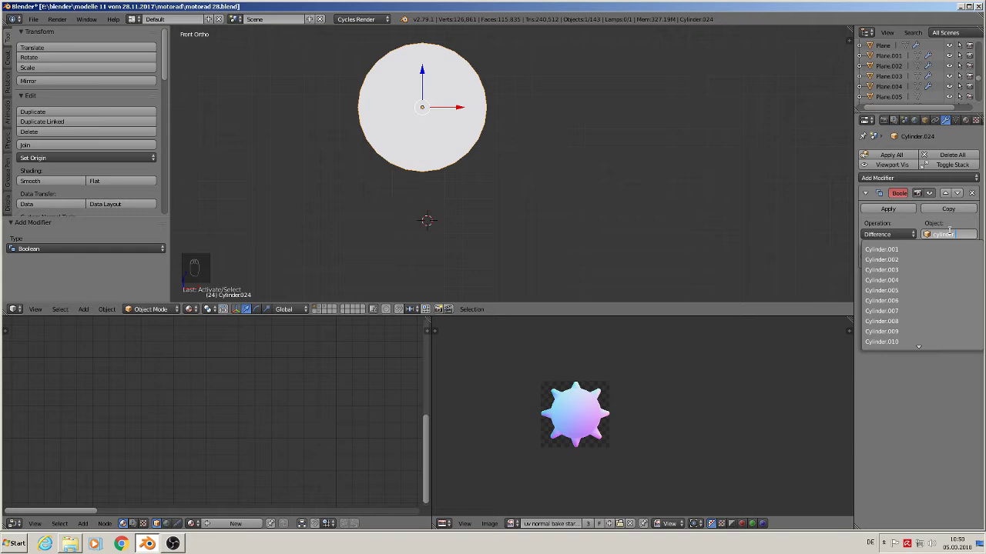
type(".039")
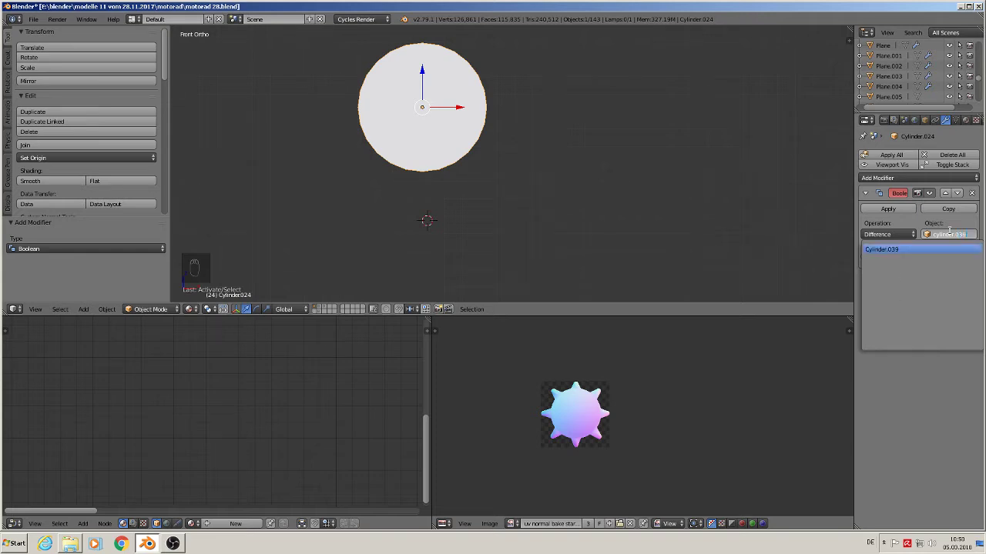
Apply the Boolean Difference with Cylinder.039 to the round cylinder, and move the hexagonal cutter about 0.087 along X
key("Return")
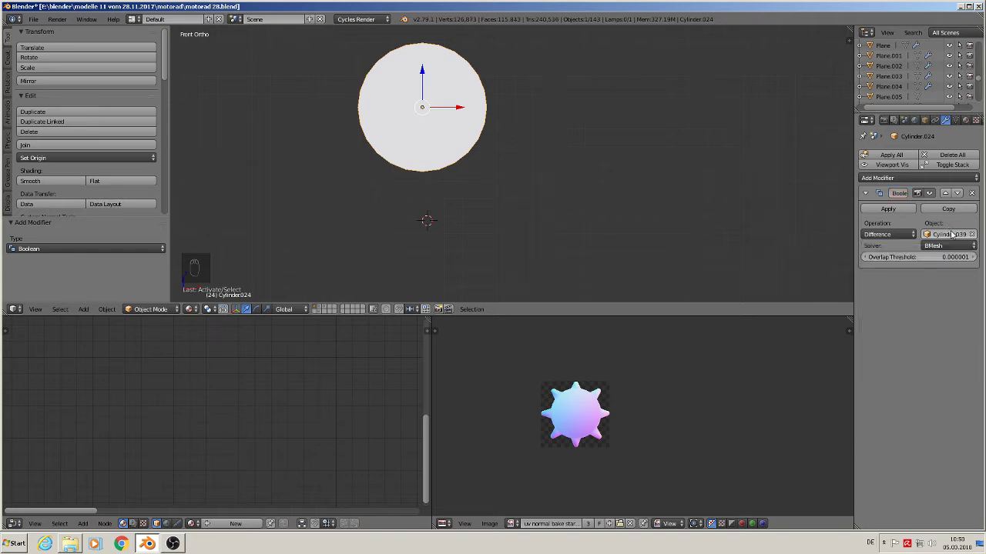
left_click(887, 209)
right_click(417, 111)
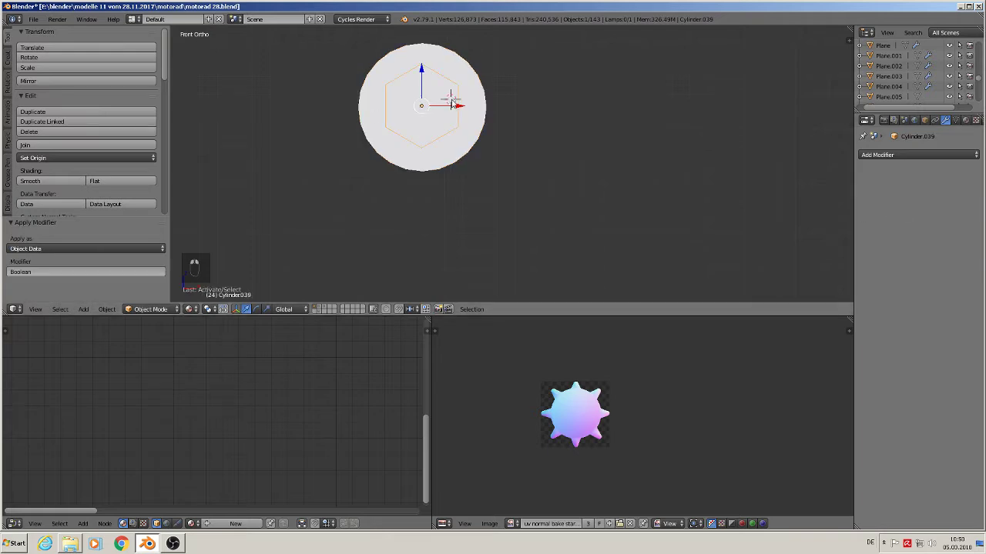
key("g")
key("x")
left_click(616, 124)
middle_click_drag(616, 124, 459, 191)
scroll(461, 183, "down", 3)
scroll(481, 143, "up", 3)
middle_click_drag(483, 141, 469, 157)
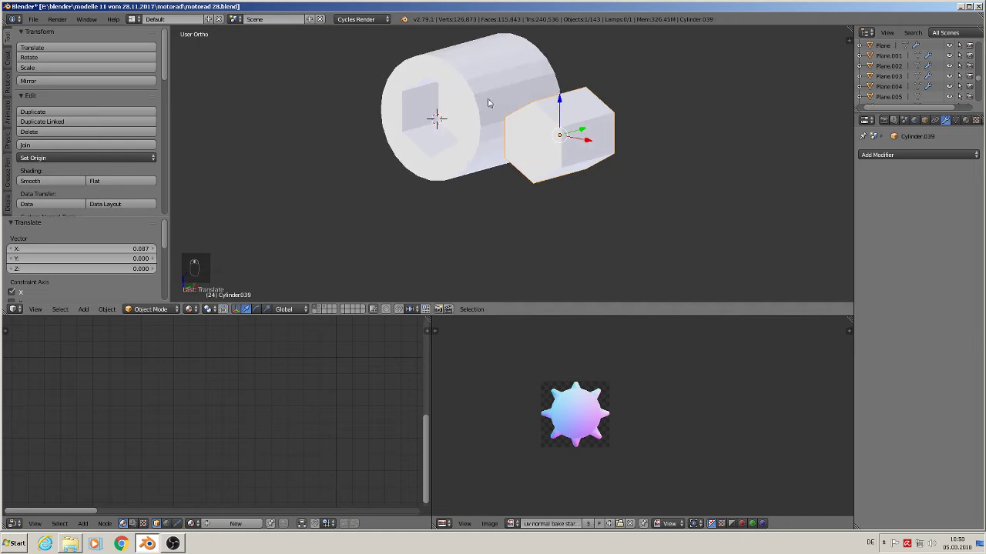
Shorten the cylinder by moving its rear edge loop about -0.041 along Y
right_click(497, 88)
key("Tab")
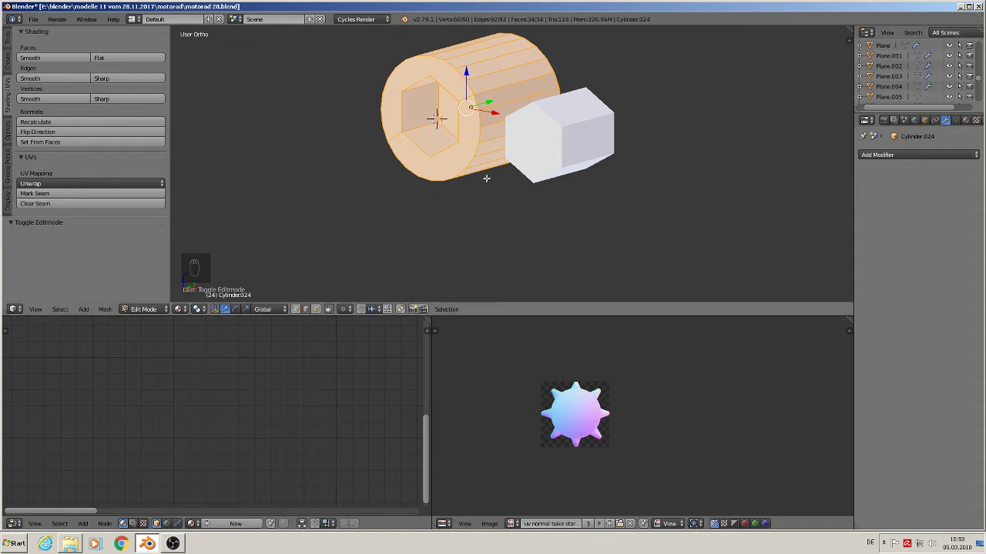
key("Tab")
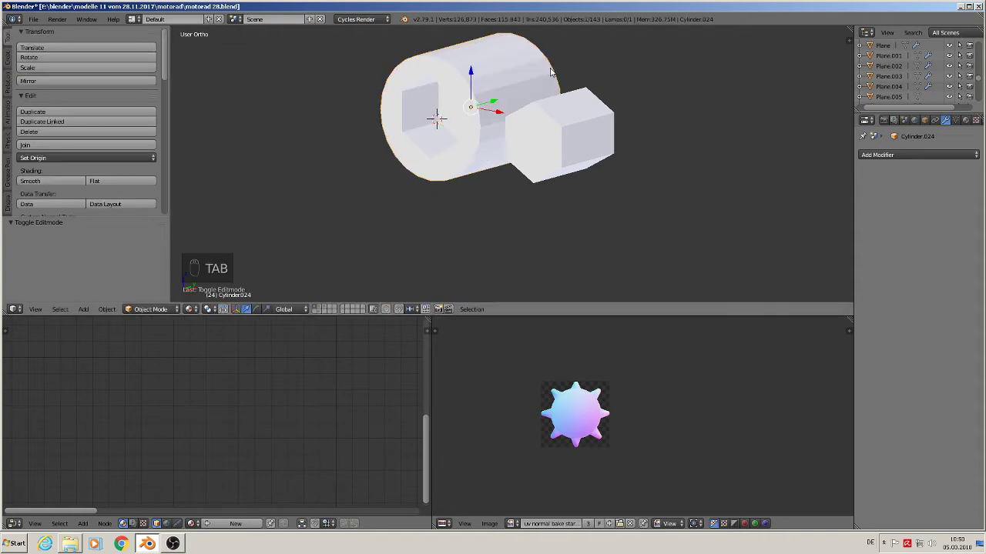
key("Tab")
key("a")
key("a")
key("a")
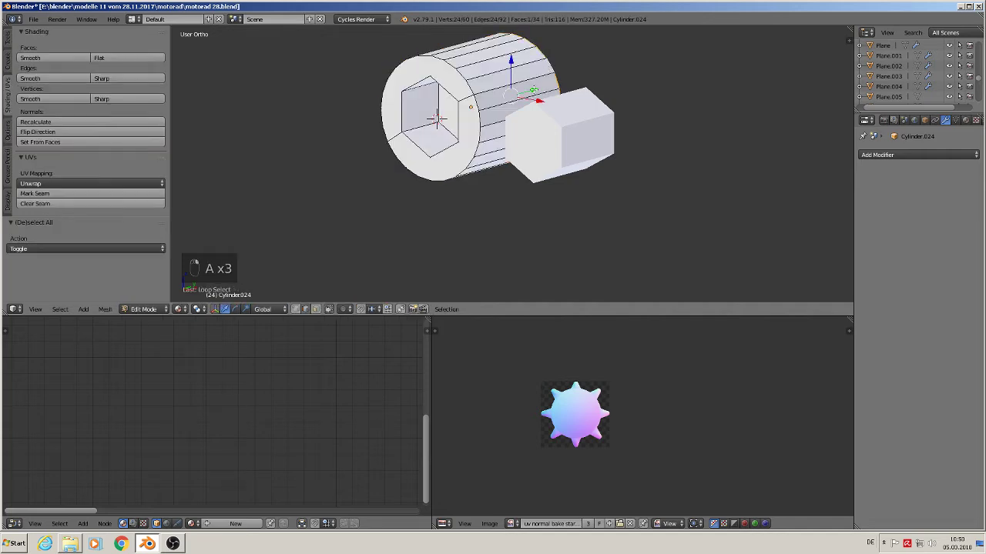
left_click_drag(533, 90, 488, 105)
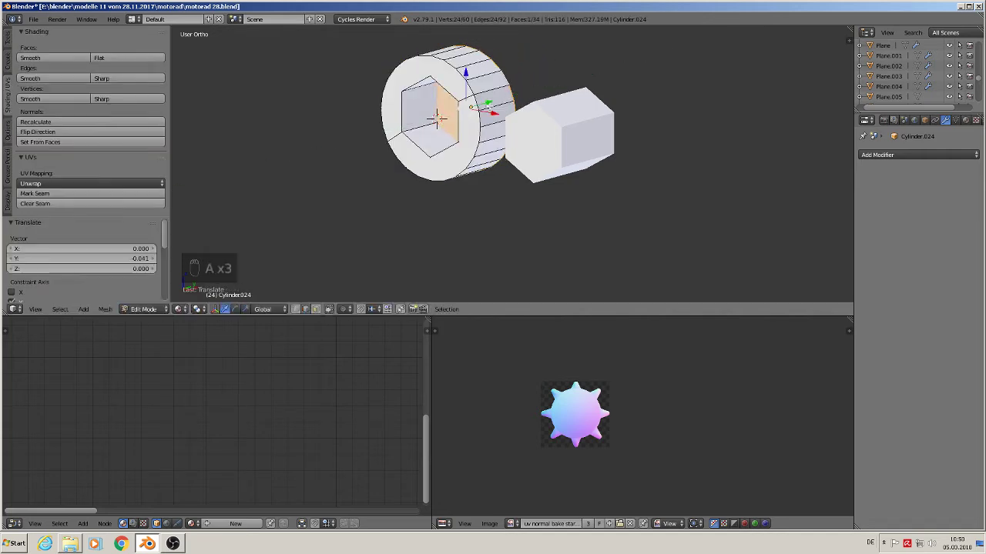
middle_click_drag(482, 119, 550, 147)
scroll(524, 127, "up", 4)
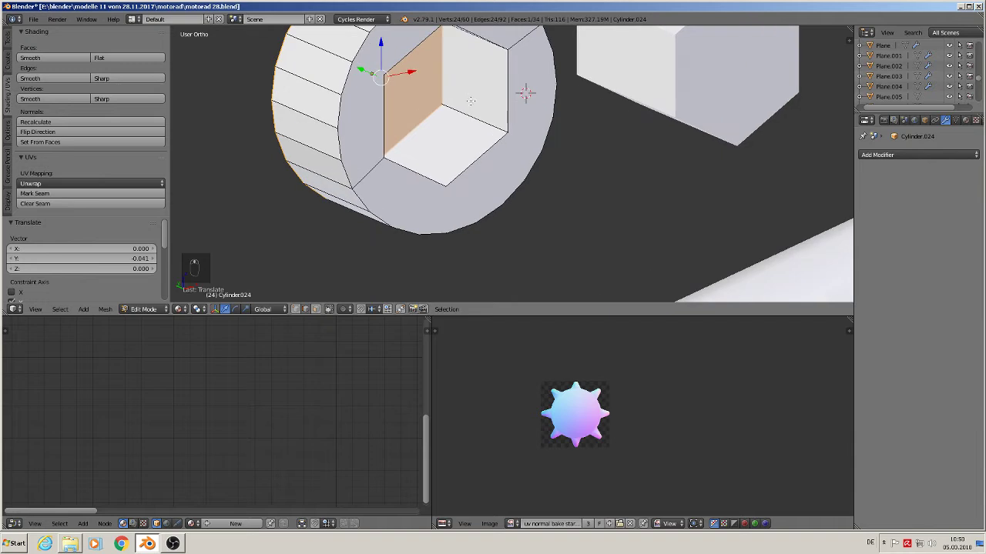
middle_click_drag(413, 63, 461, 208, "shift")
scroll(460, 208, "up", 1)
right_click(443, 140, "alt")
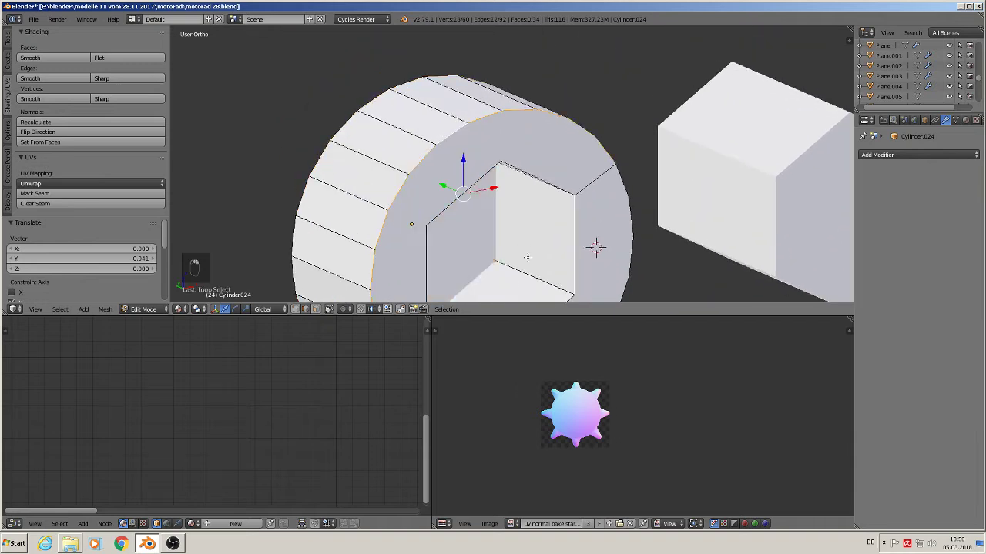
middle_click_drag(528, 257, 397, 101, "shift")
scroll(398, 107, "down", 2)
key("ctrl+b")
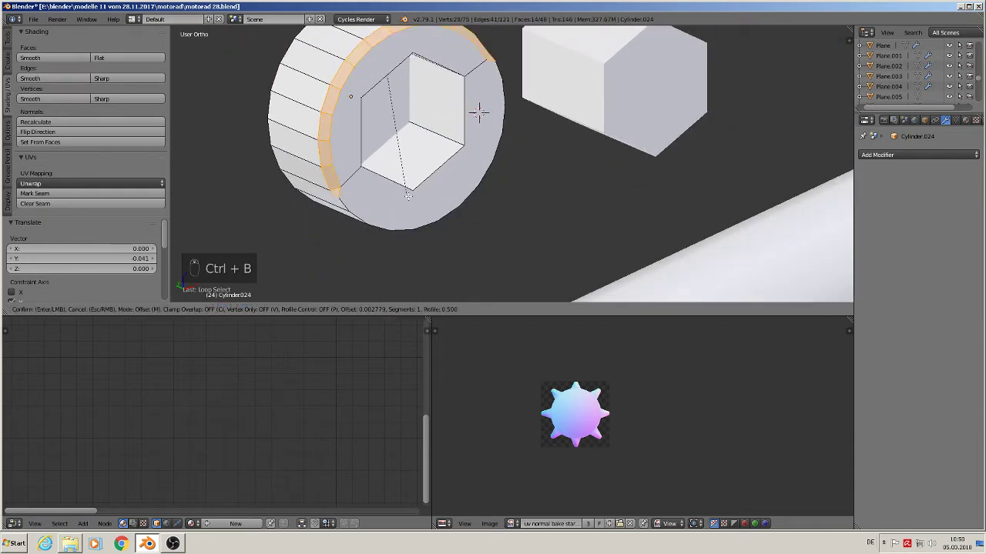
right_click(411, 201)
Bevel the cylinder's complete front outer rim by about 0.003 with 2 segments
middle_click_drag(410, 201, 385, 203)
right_click(398, 230, "alt")
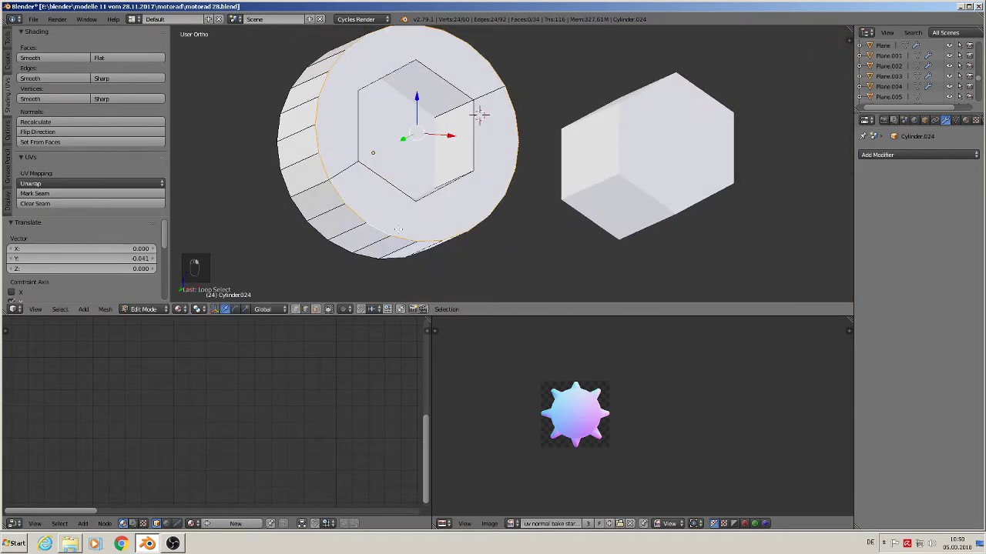
key("ctrl+b")
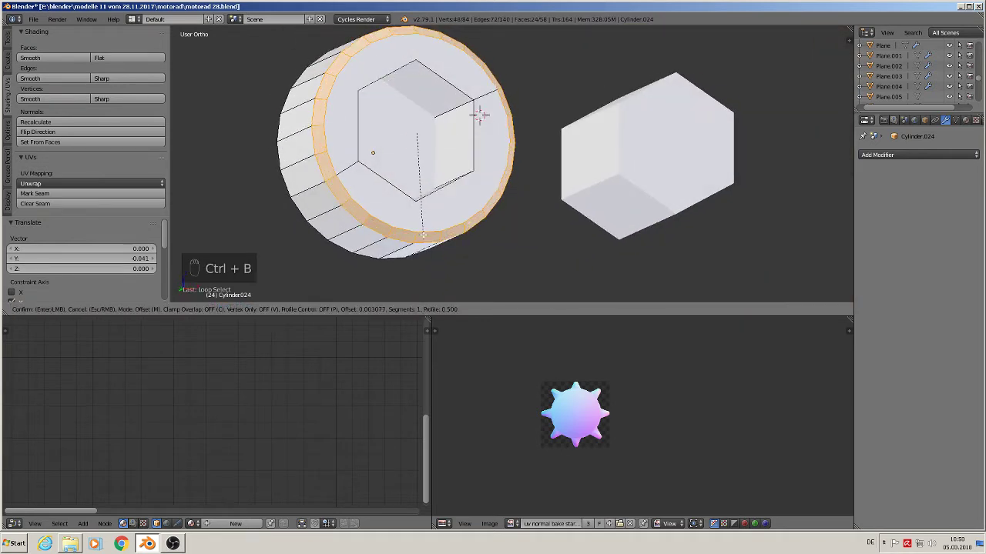
scroll(422, 234, "up", 1)
left_click(423, 235)
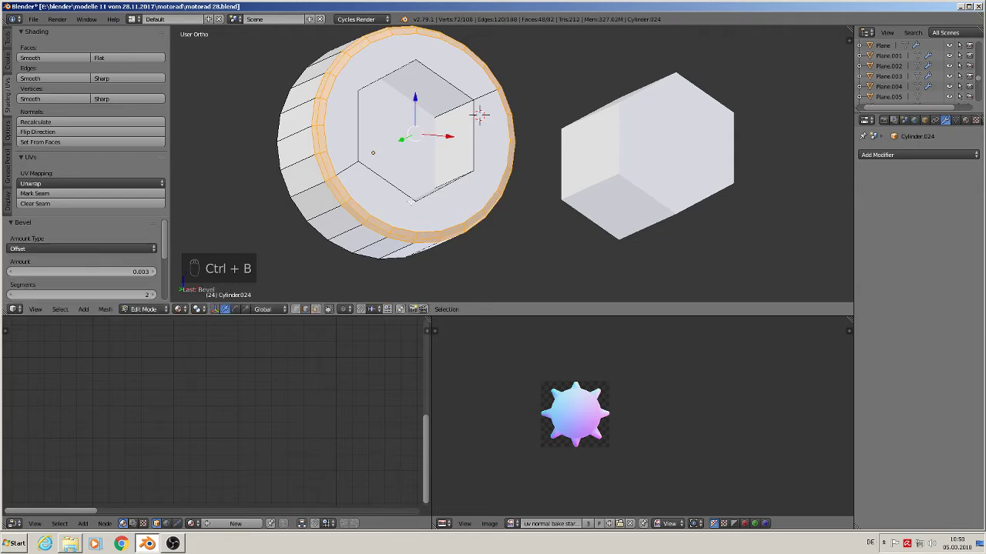
Bevel the six edges around the hexagonal recess opening by about 0.002 with 3 segments
right_click(369, 83, "alt")
right_click(389, 75, "alt")
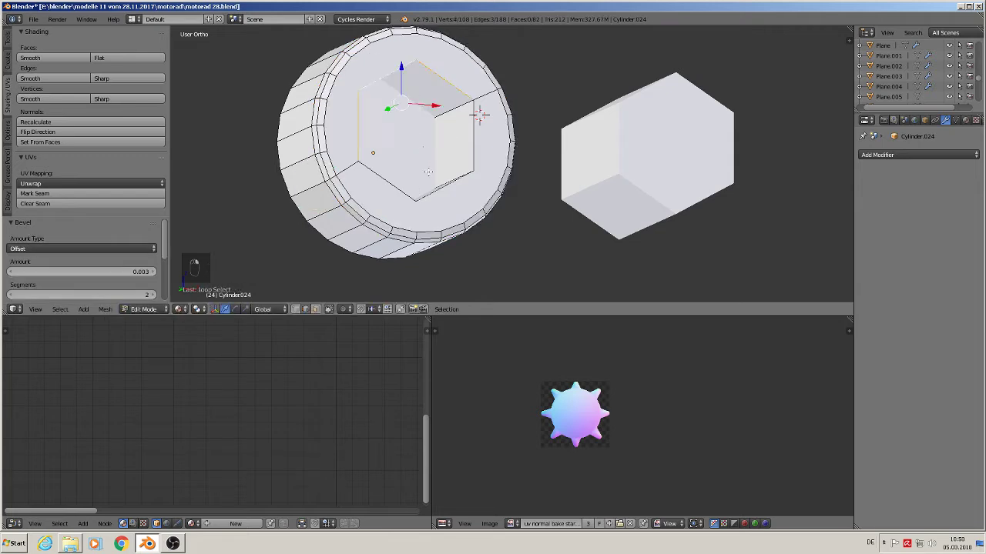
right_click(401, 196, "alt+shift")
scroll(436, 200, "up", 1)
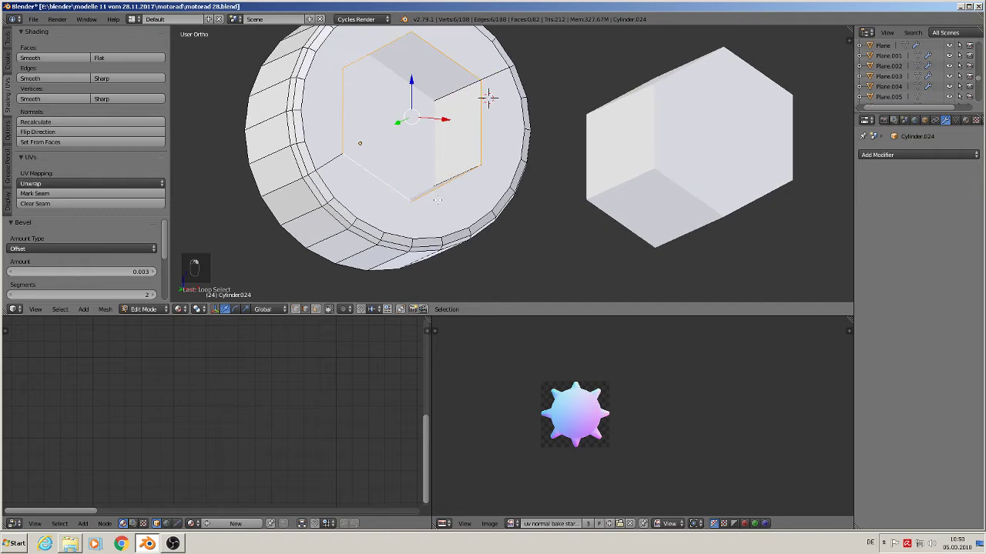
key("ctrl+b")
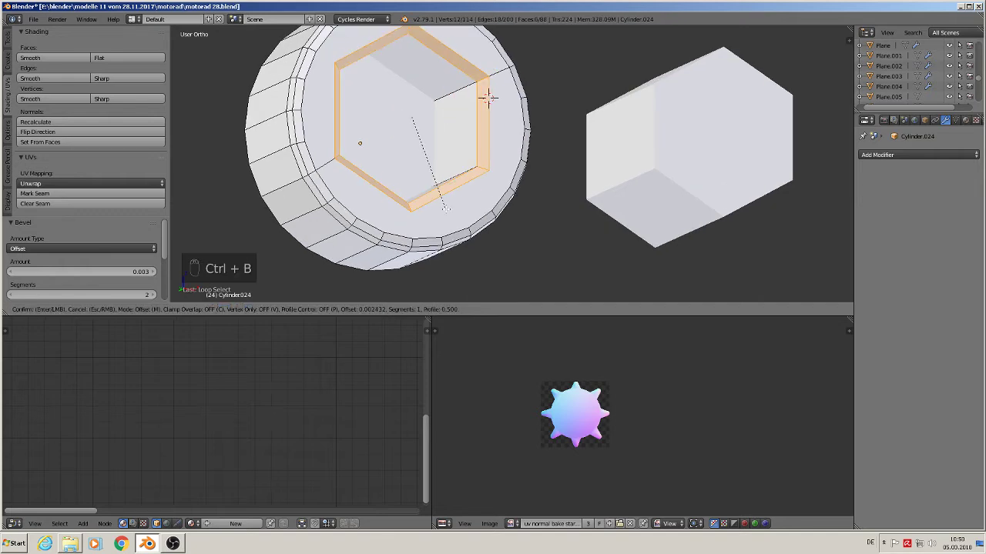
scroll(487, 97, "up", 1)
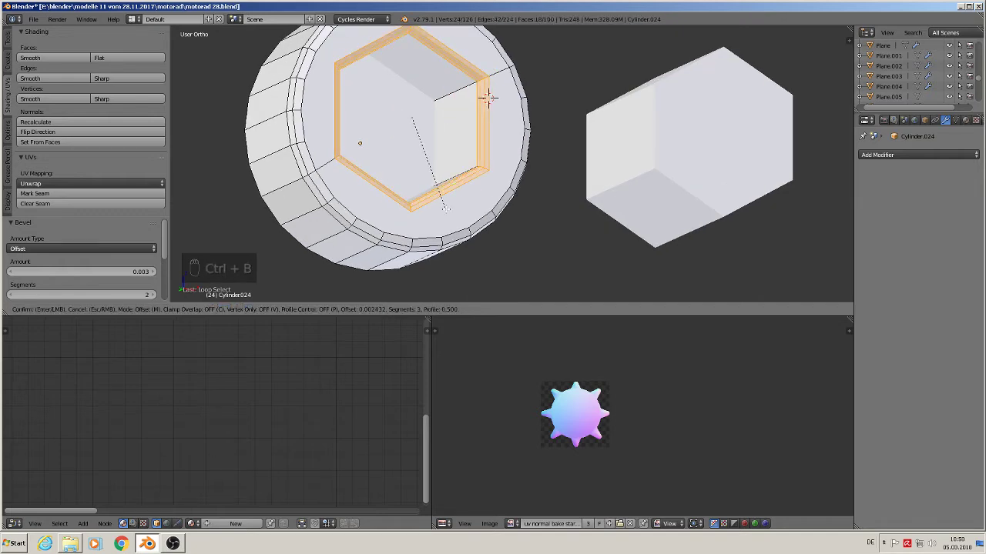
left_click(486, 93)
Return to Object Mode and apply smooth shading to the cylinder with the hexagonal recess
key("Tab")
scroll(445, 210, "down", 3)
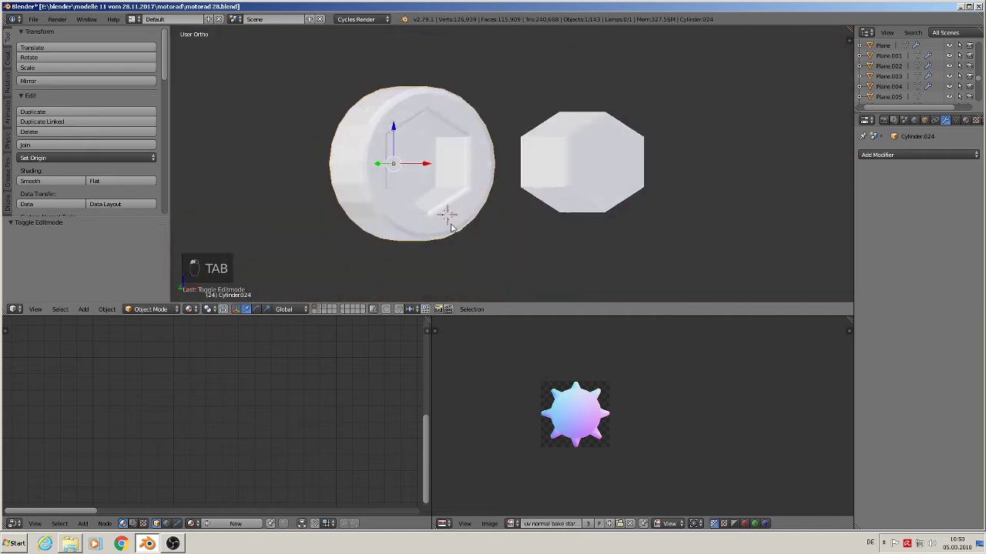
left_click(61, 182)
scroll(446, 212, "up", 3)
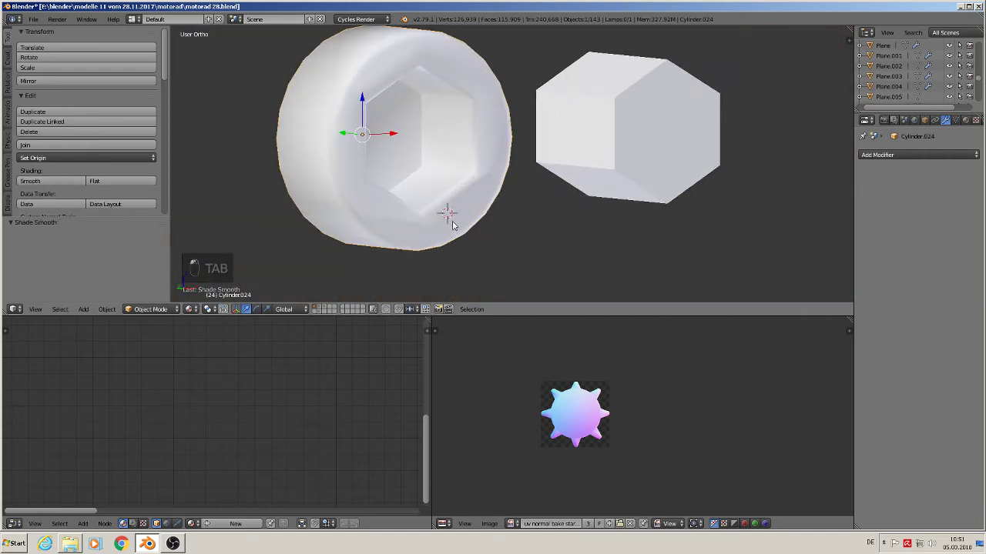
Add two supporting loop cuts around the cylinder's outer wall, one near the rear edge and one near the front bevel
key("Tab")
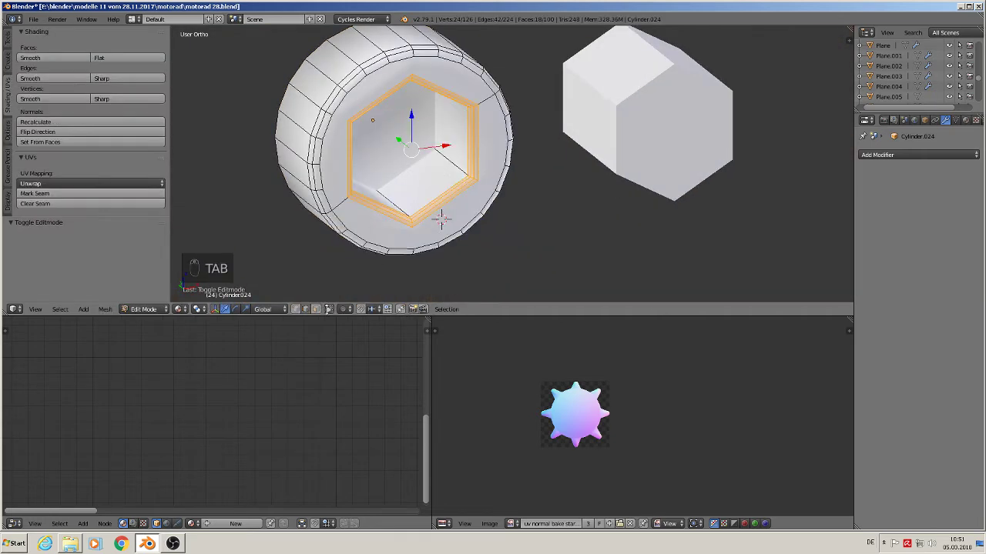
middle_click_drag(440, 220, 486, 242)
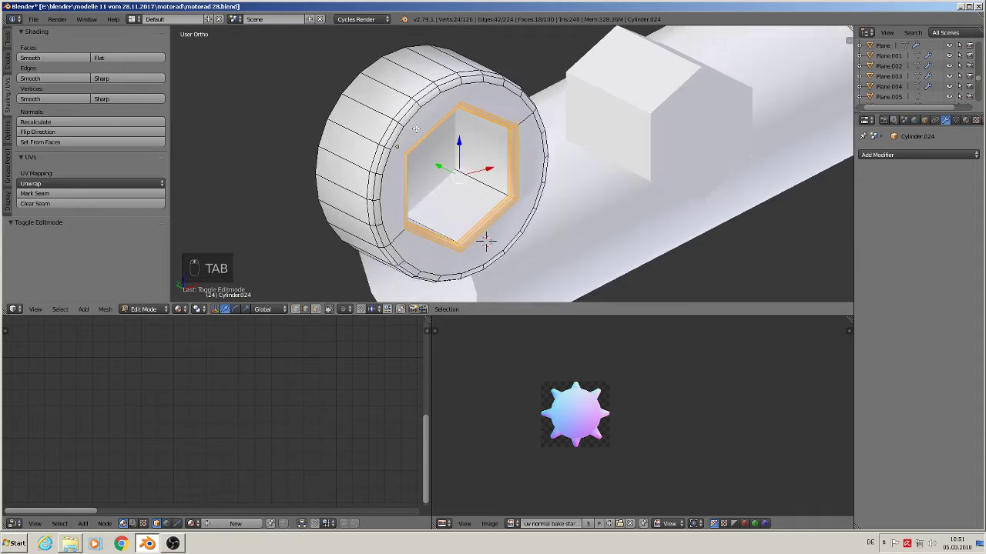
key("ctrl+r")
left_click(377, 106)
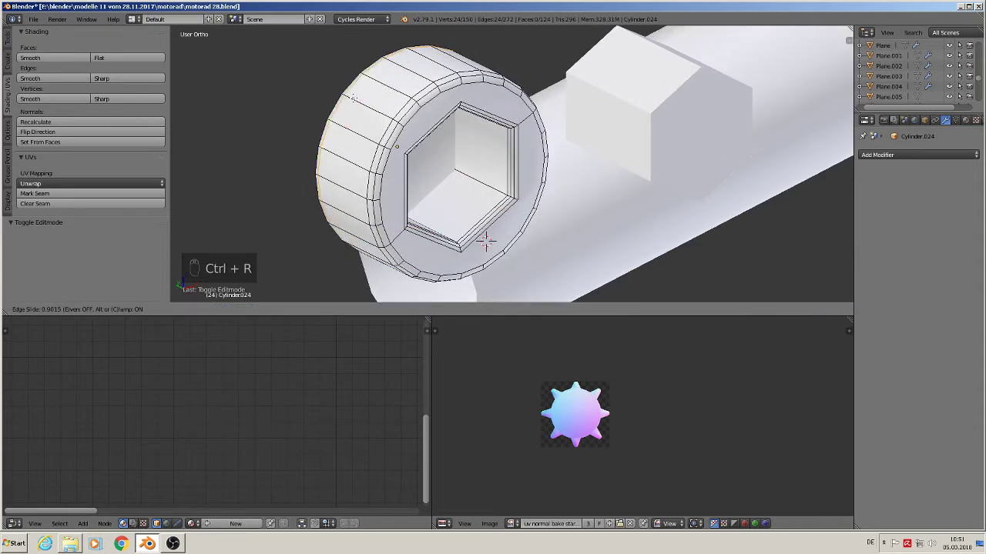
left_click(353, 99)
key("ctrl+r")
left_click(382, 108)
left_click(403, 118)
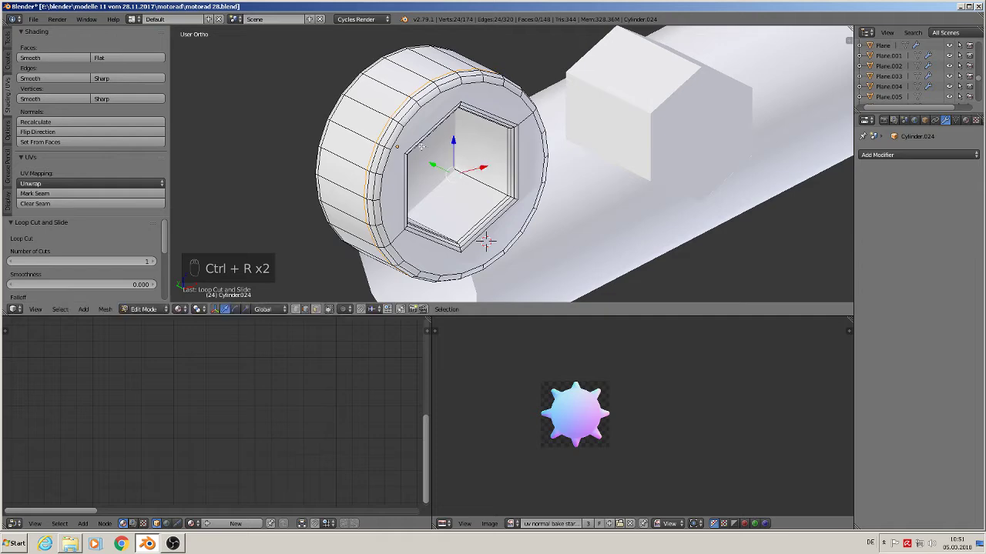
Set flat shading on the two front faces, the rear cap and the six side walls of the hexagonal recess
left_click(317, 310)
right_click(460, 94)
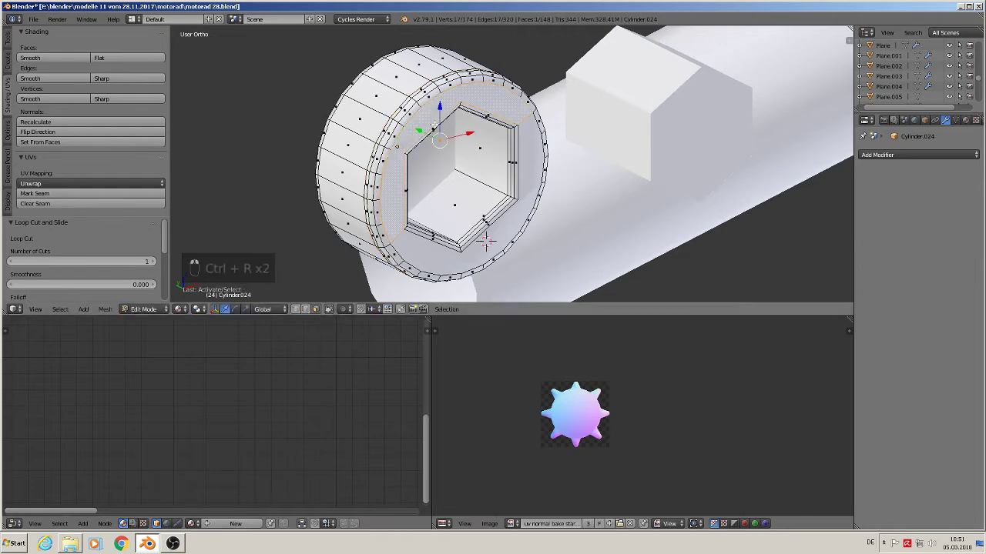
right_click(531, 166, "shift")
middle_click_drag(531, 166, 432, 88)
right_click(448, 184, "shift")
middle_click_drag(446, 188, 413, 179)
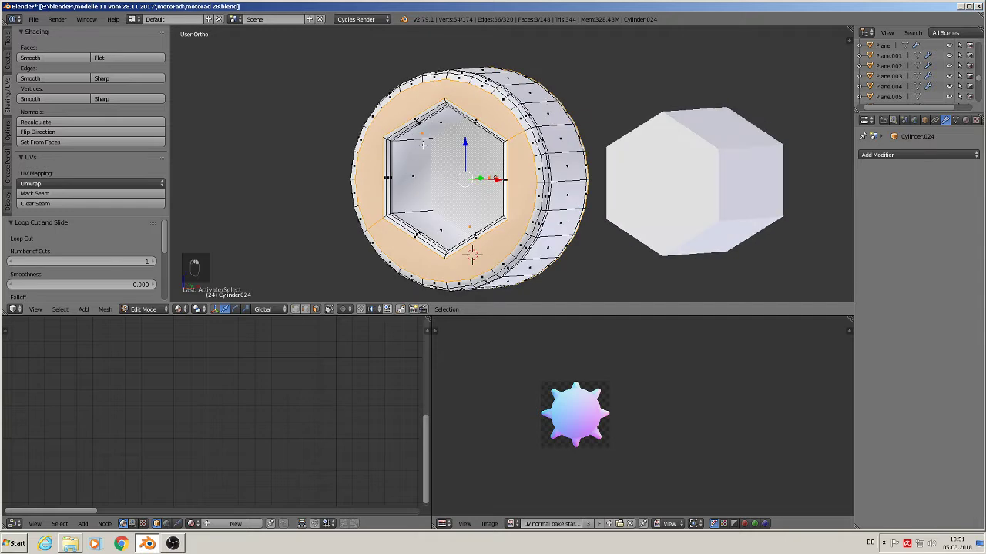
right_click(422, 145, "alt+shift")
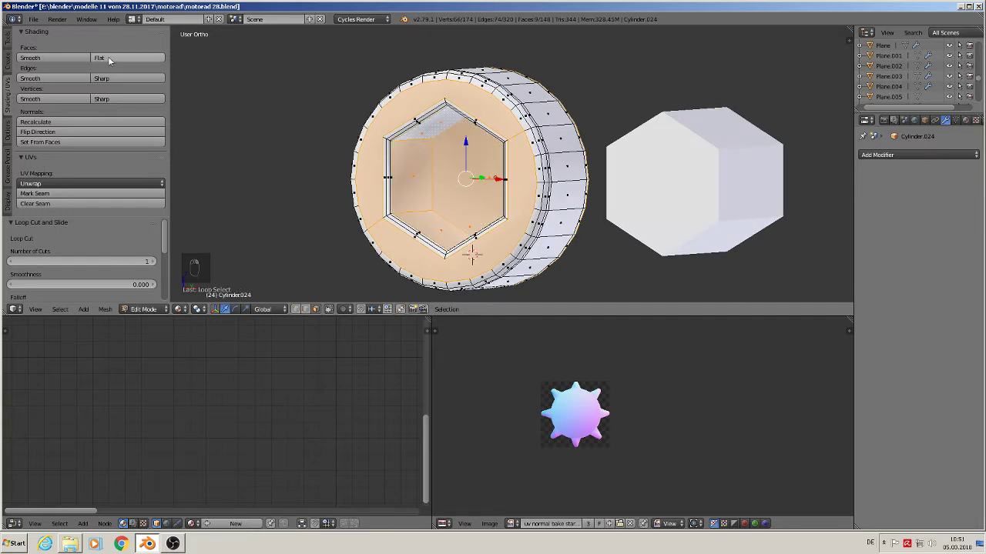
left_click(111, 60)
key("Tab")
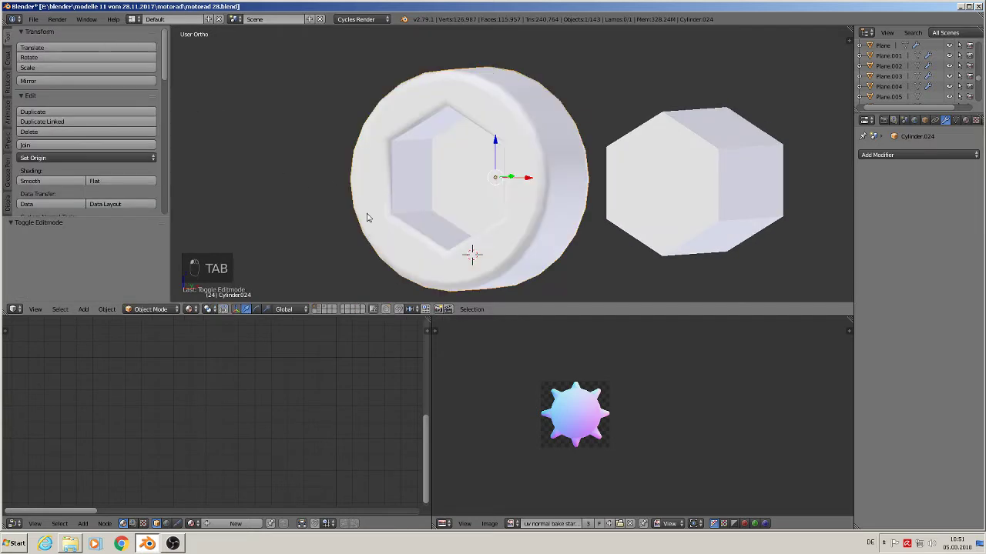
Move the hexagonal cutter object to layer 2
middle_click_drag(365, 213, 400, 221)
scroll(400, 222, "down", 5)
key("KP_1")
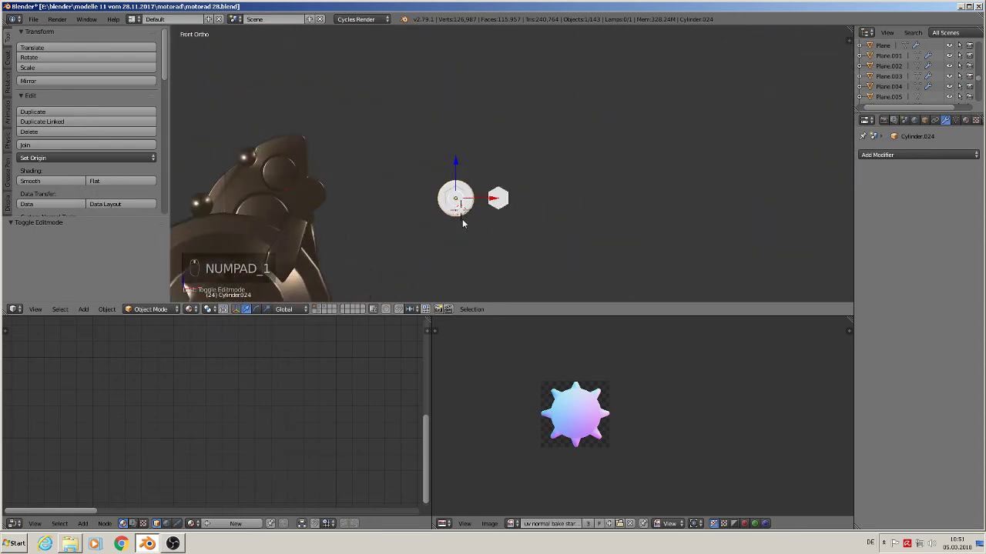
right_click(499, 210)
key("m")
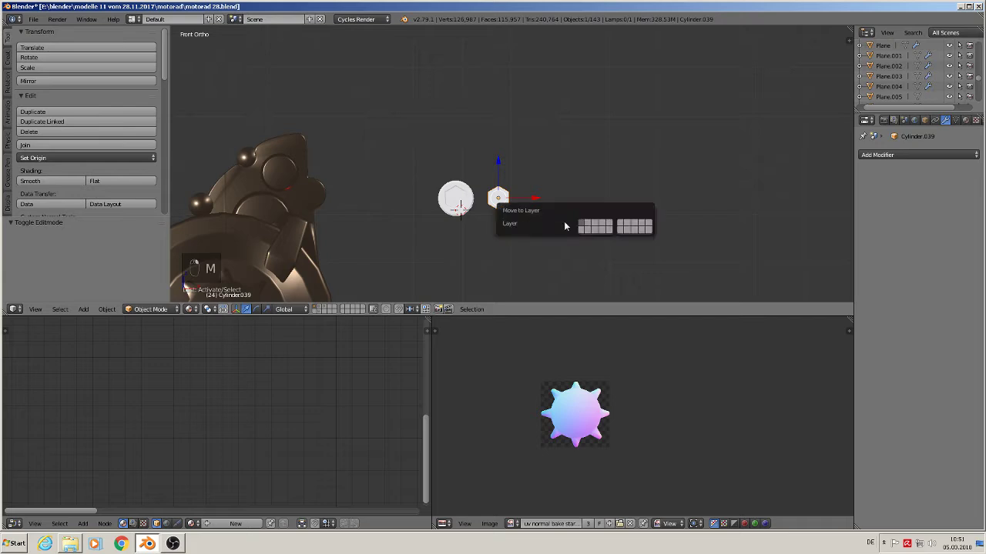
left_click(591, 227)
Duplicate the finished bolt head about 0.163 along X and move the copy to layer 2
right_click(469, 192)
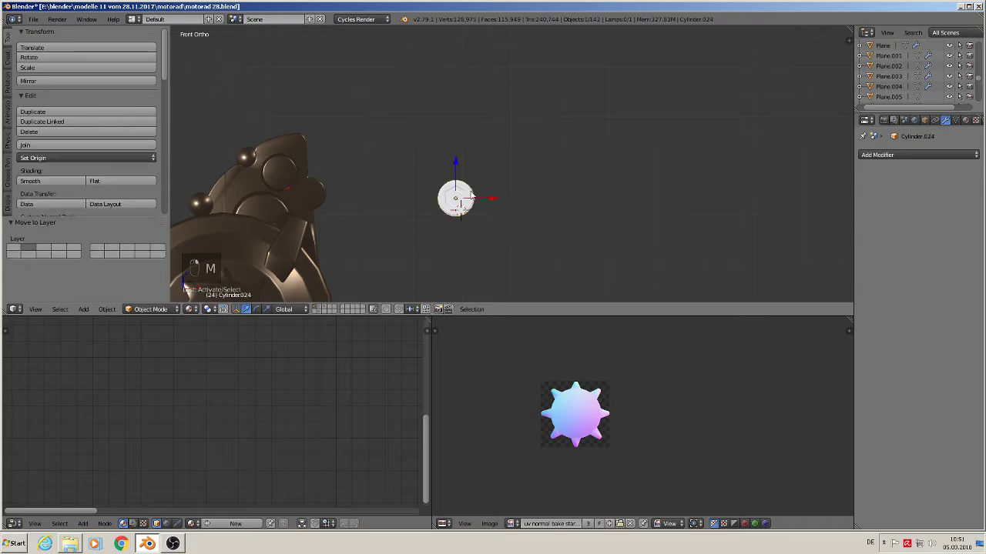
key("shift+d")
key("x")
left_click(570, 204)
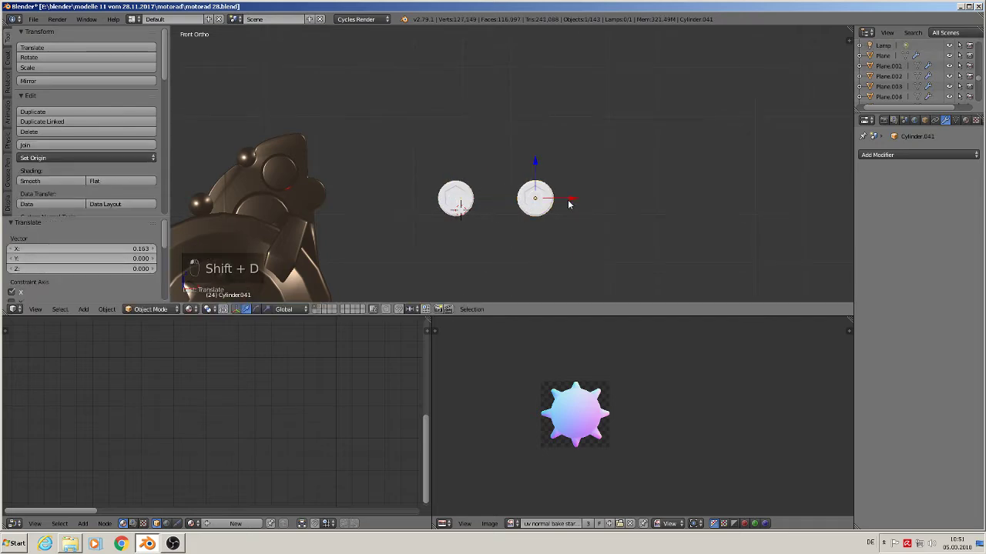
key("m")
left_click(657, 222)
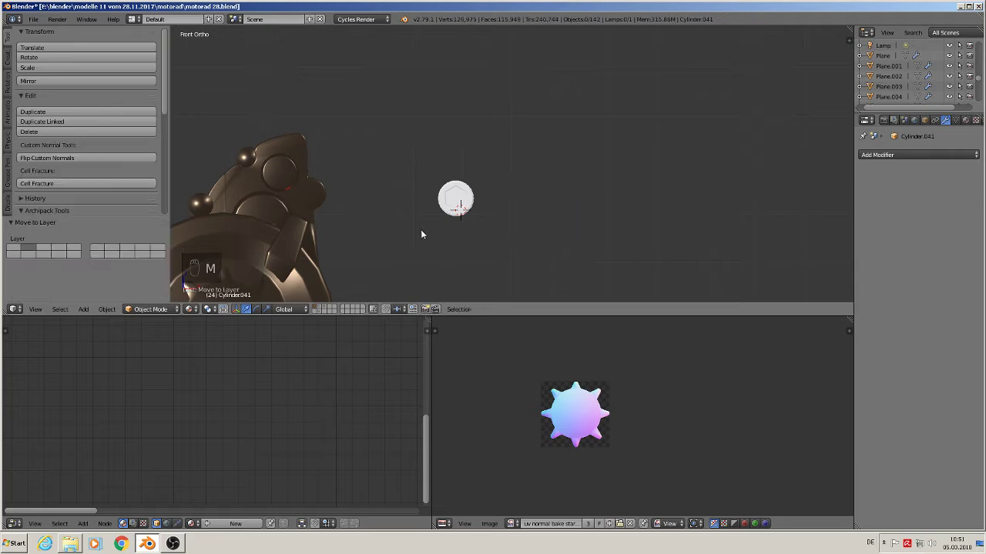
Move the remaining bolt head about -0.603 along X, to the near side of the bronze engine cover
scroll(420, 230, "down", 2)
middle_click_drag(421, 230, 686, 170, "shift")
right_click(700, 171)
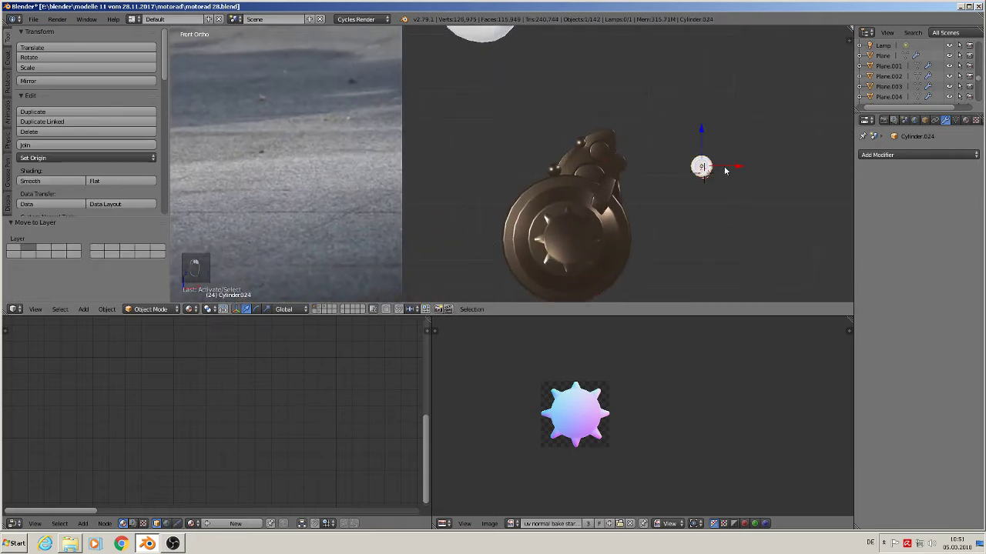
key("g")
key("x")
left_click(532, 174)
Examine the bolts around the bronze engine cover in the motorcycle reference photo, and compare them with the modelled cover
scroll(432, 205, "down", 2)
middle_click_drag(433, 207, 683, 163, "shift")
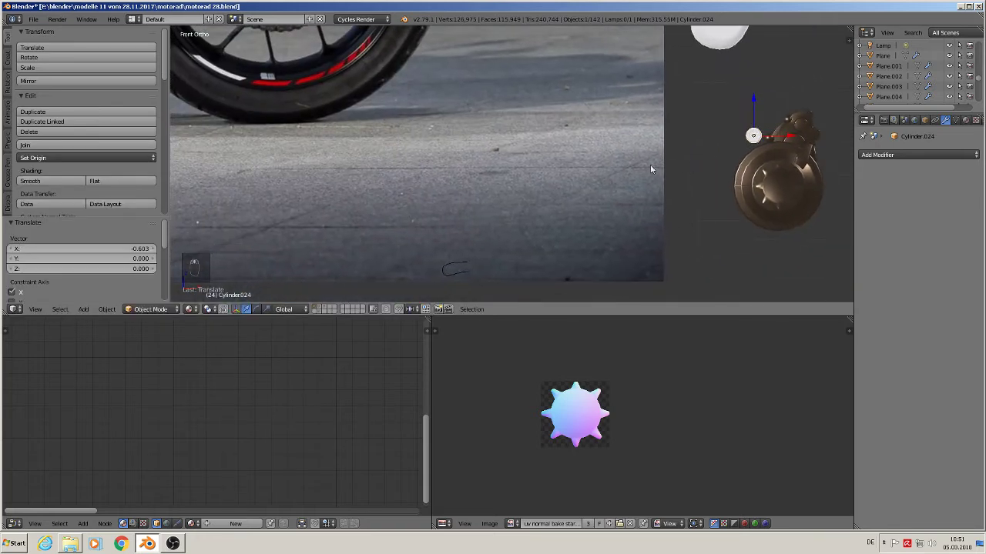
scroll(570, 174, "down", 3)
middle_click_drag(390, 169, 539, 238, "shift")
scroll(292, 138, "up", 1)
middle_click_drag(292, 141, 398, 226, "shift")
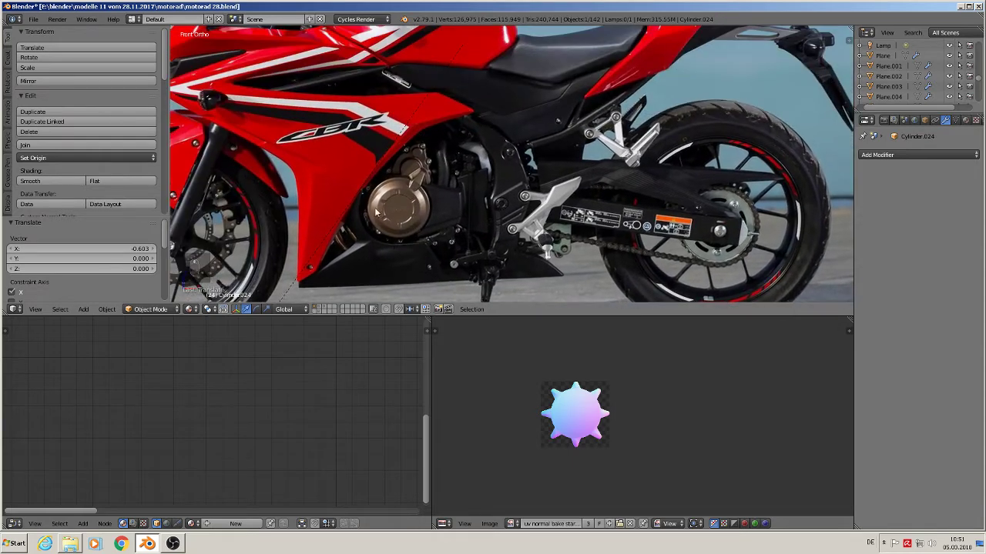
scroll(408, 162, "up", 8)
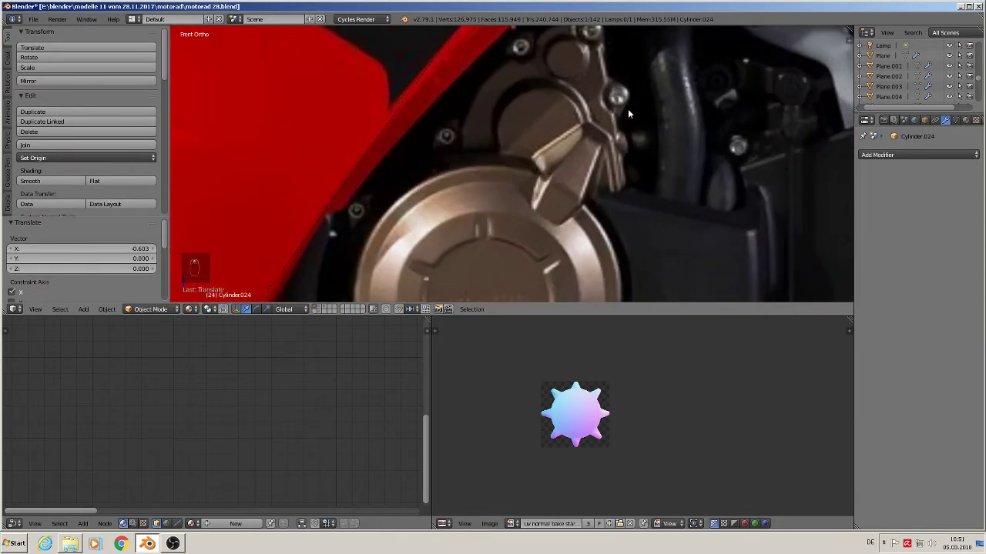
scroll(647, 138, "down", 8)
middle_click_drag(696, 177, 657, 64, "shift")
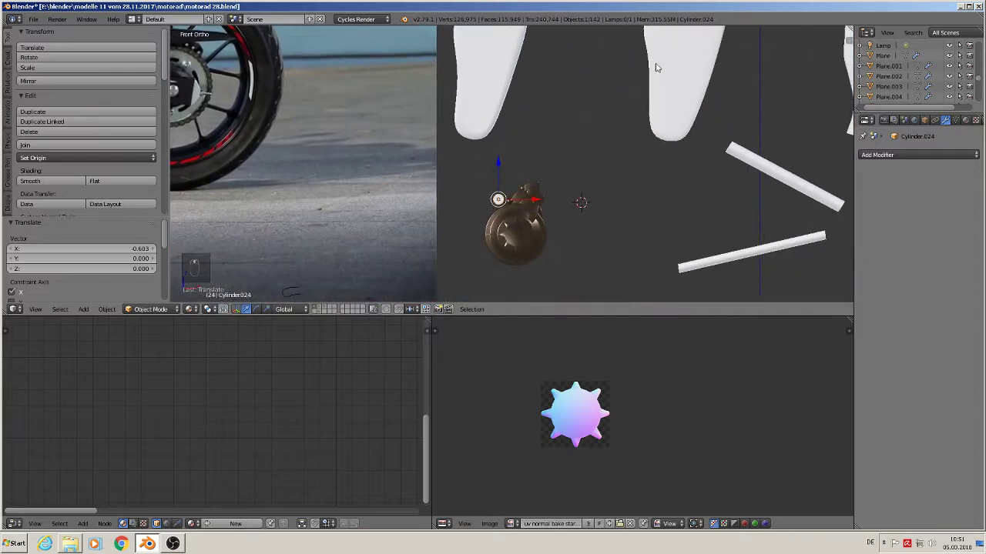
scroll(813, 117, "up", 3)
middle_click_drag(396, 198, 474, 112, "shift")
scroll(491, 115, "up", 4)
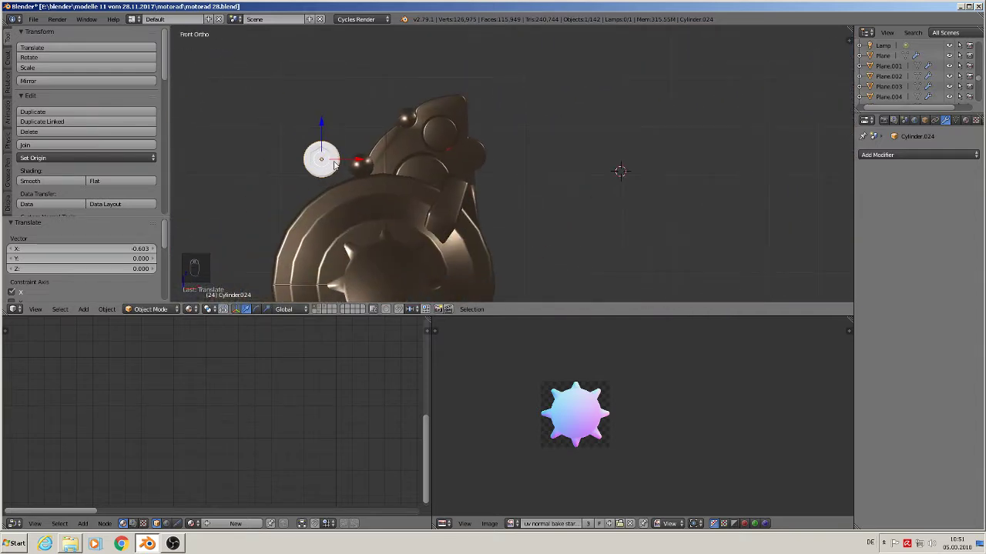
Create a new material on the bolt head and name it "grey steahl little glossy"
left_click(967, 121)
left_click(885, 219)
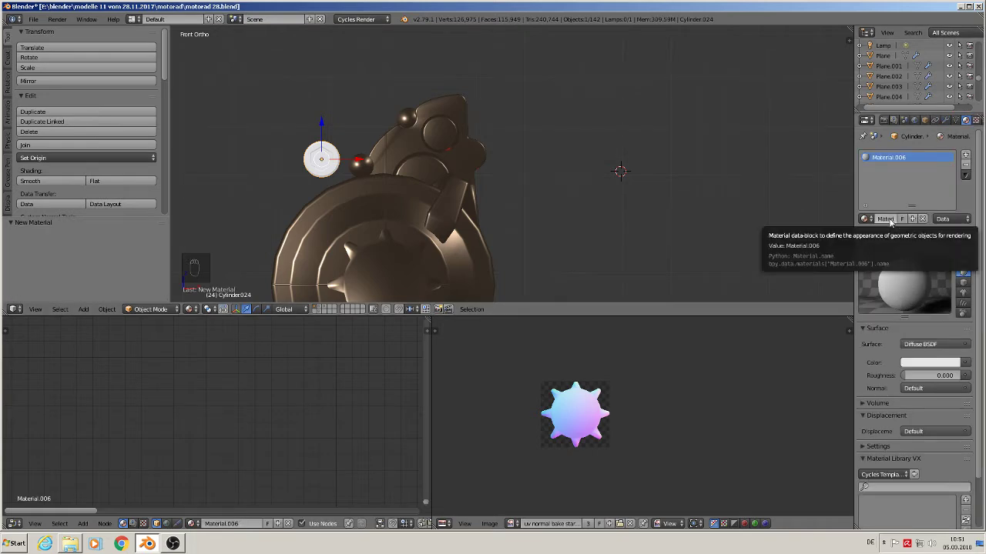
left_click(887, 219)
type("gr")
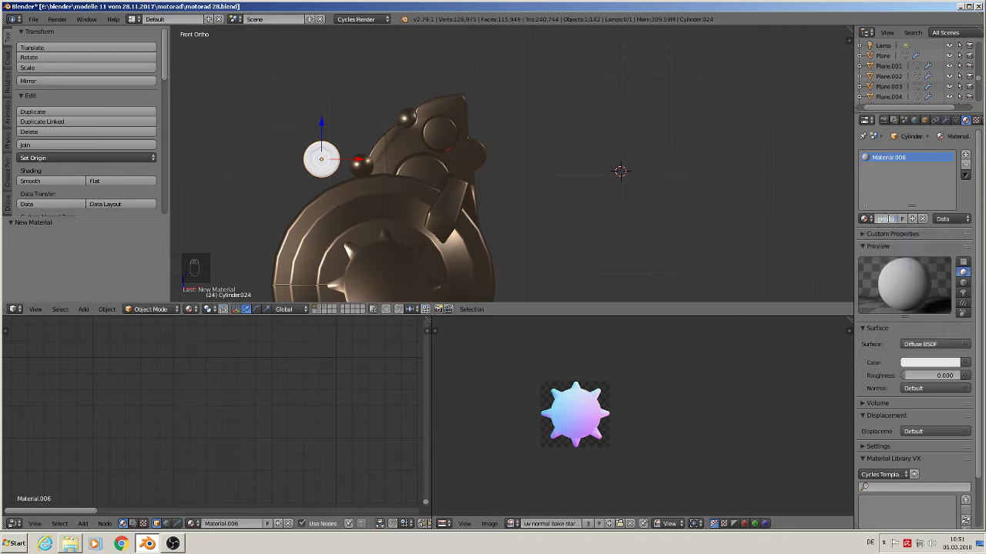
key("BackSpace")
key("BackSpace")
type("tle glossy")
key("Return")
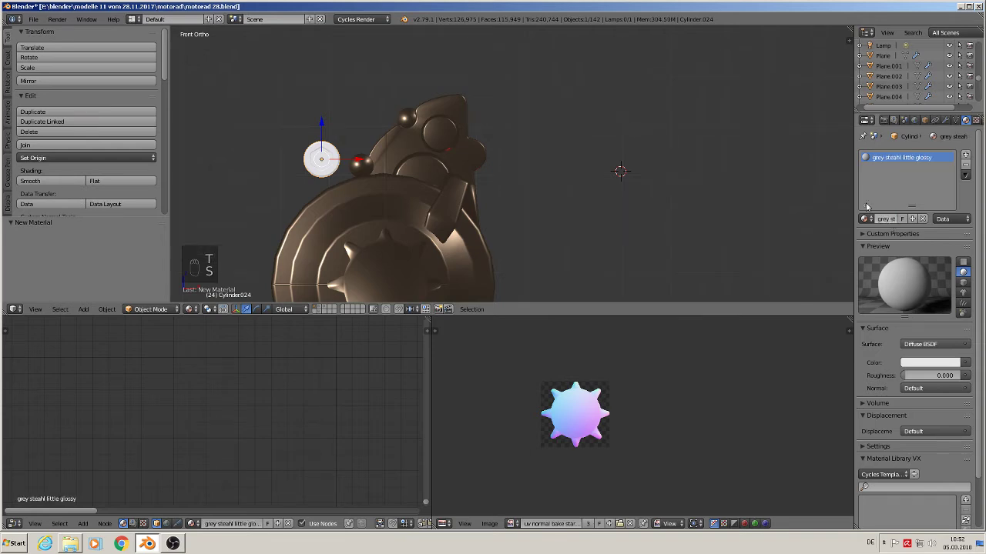
Change the material's surface to Principled BSDF with Metallic 1 and Roughness about 0.204
left_click(928, 344)
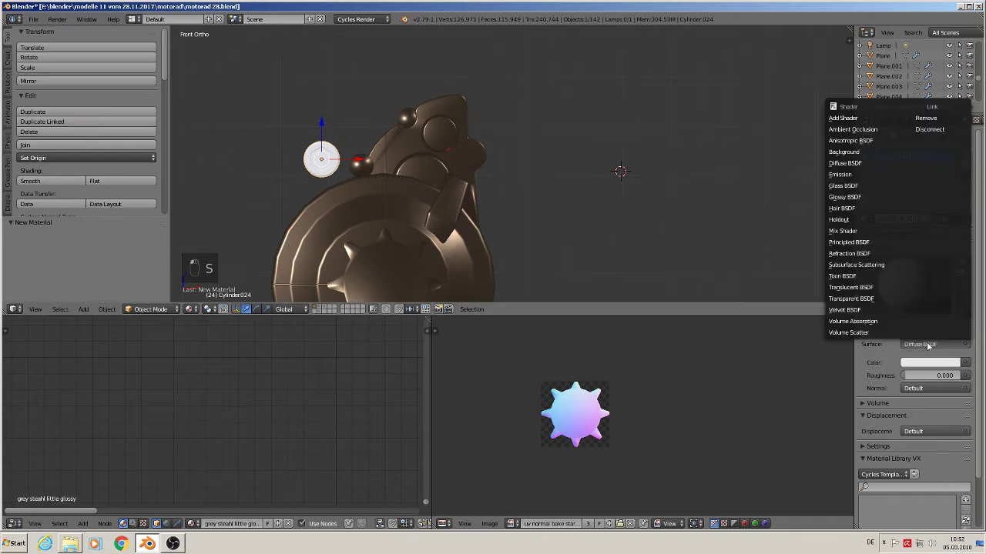
left_click(893, 242)
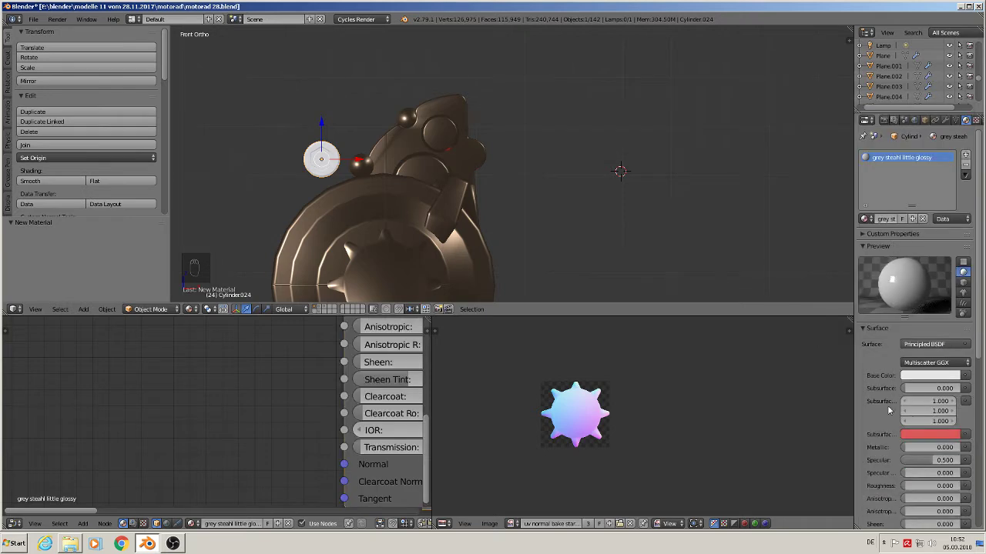
left_click(928, 447)
type("1")
key("Return")
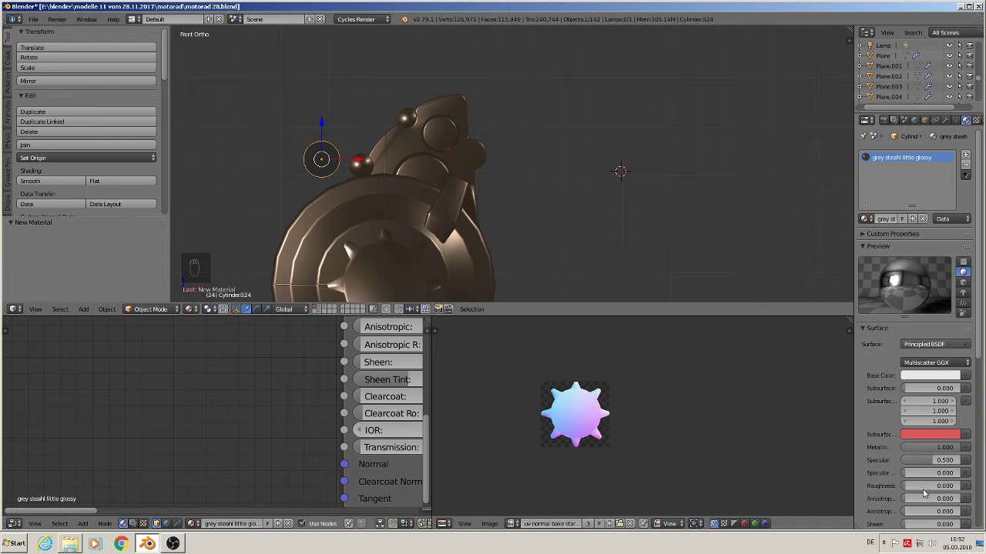
left_click_drag(907, 487, 916, 485)
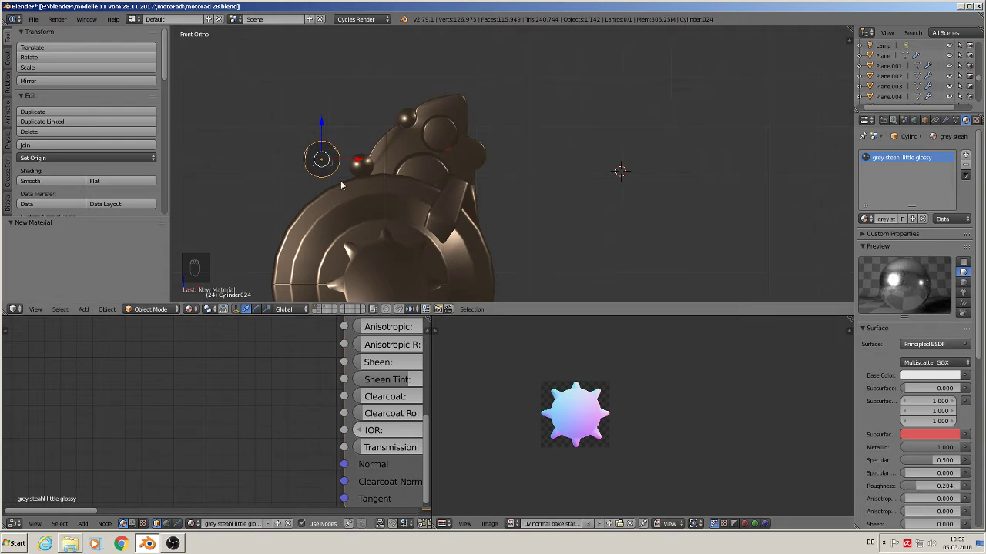
Move the bolt head about 0.082 along X and about -2.153 along Y, to the cover's lower-left round boss
scroll(346, 156, "up", 1)
left_click_drag(350, 157, 396, 164)
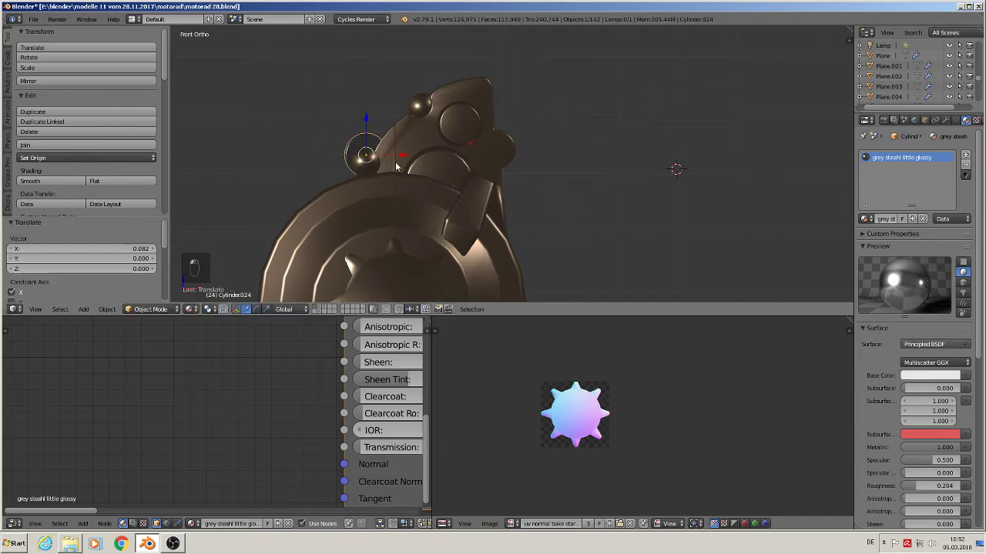
middle_click_drag(396, 164, 334, 221)
scroll(334, 220, "down", 4)
scroll(499, 89, "down", 5)
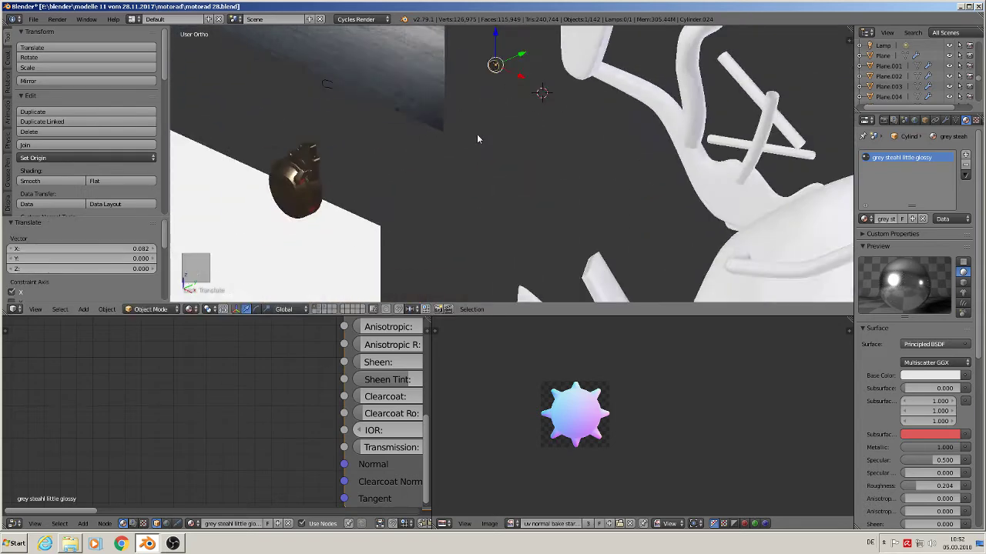
left_click_drag(514, 94, 431, 131)
key("KP_Decimal")
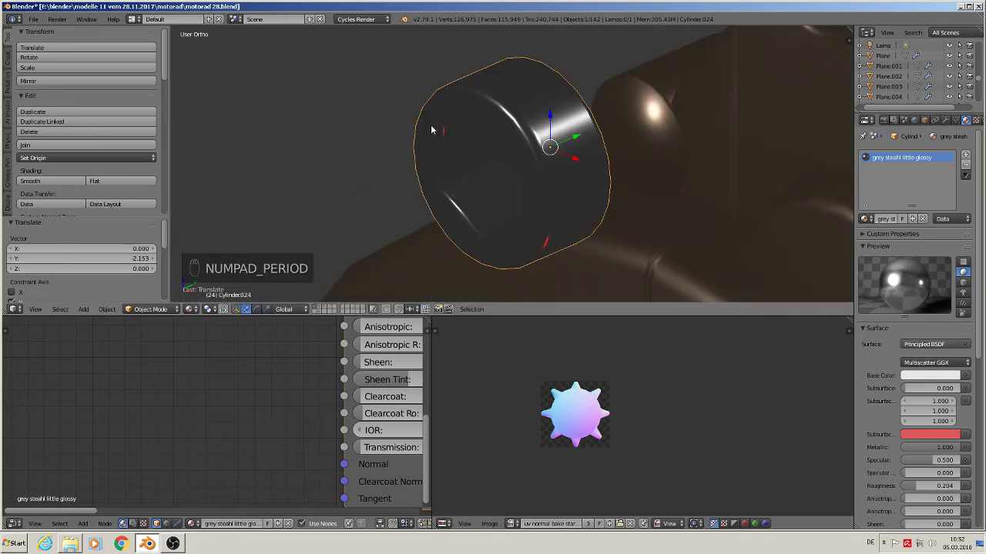
Scale the bolt head down to be smaller than the lower-left boss and centre it on the boss's face
middle_click_drag(430, 125, 530, 138)
key("s")
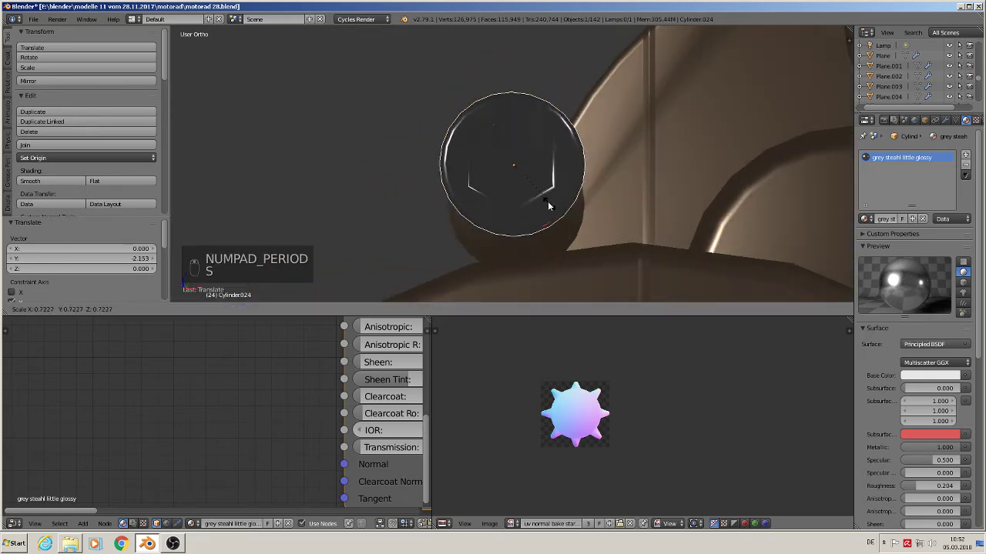
left_click(548, 193)
left_click_drag(512, 128, 518, 166)
left_click_drag(547, 203, 550, 204)
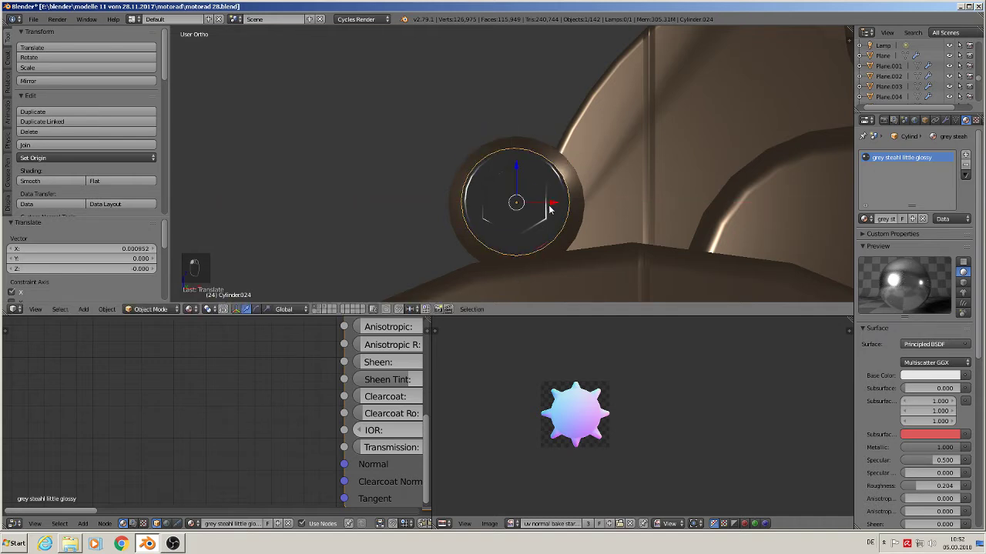
Adjust the bolt head's depth along Y against the boss's front face and nudge it about -0.001 along X
middle_click_drag(550, 205, 604, 230)
left_click_drag(483, 193, 415, 174)
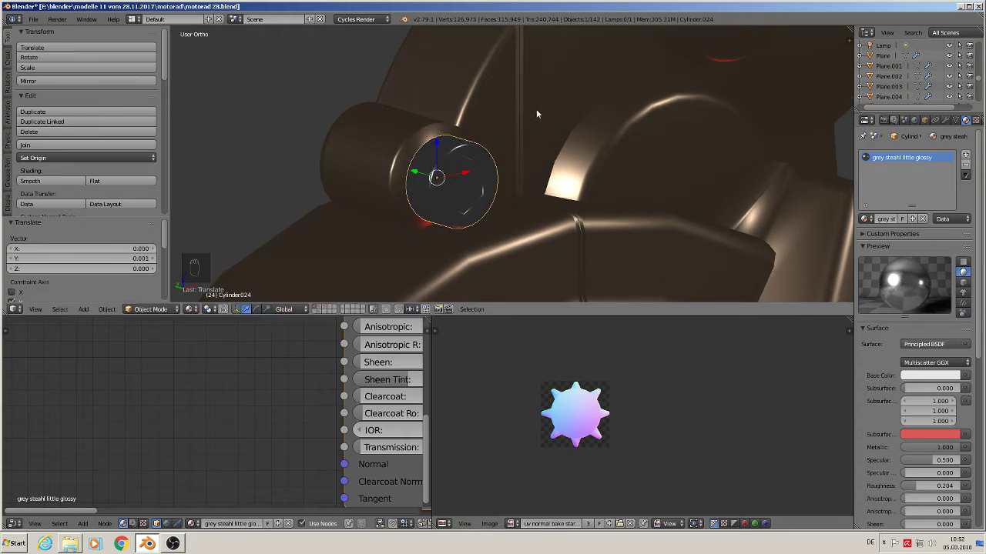
key("KP_1")
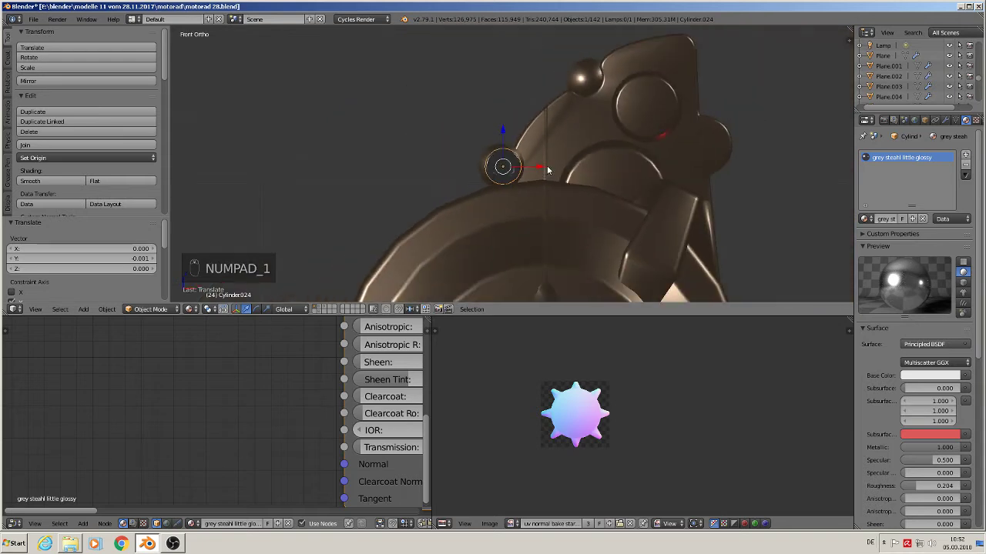
left_click_drag(547, 168, 544, 165)
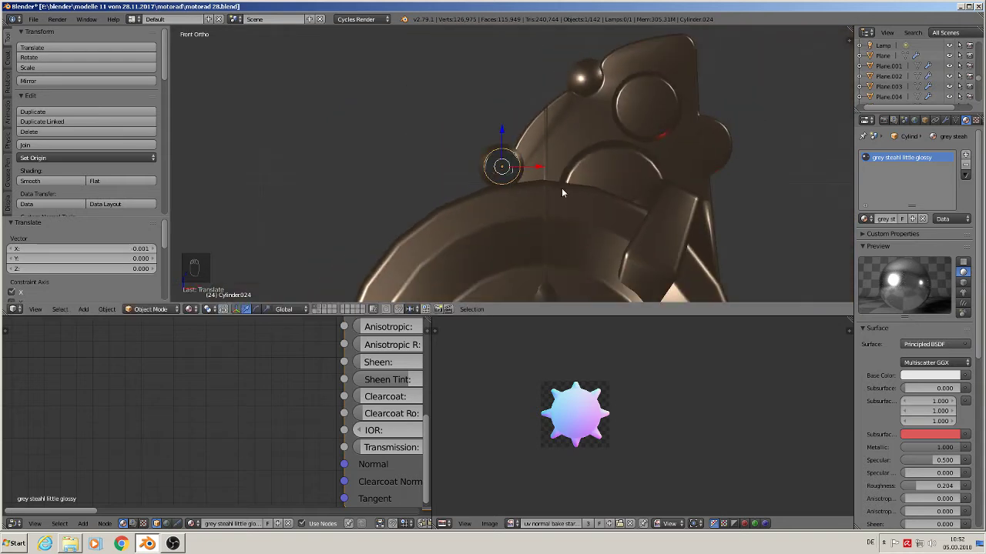
Duplicate the bolt head onto the cover's upper-left boss, scale the copy to about 0.725 and centre it there
middle_click_drag(561, 188, 460, 215, "shift")
key("shift+d")
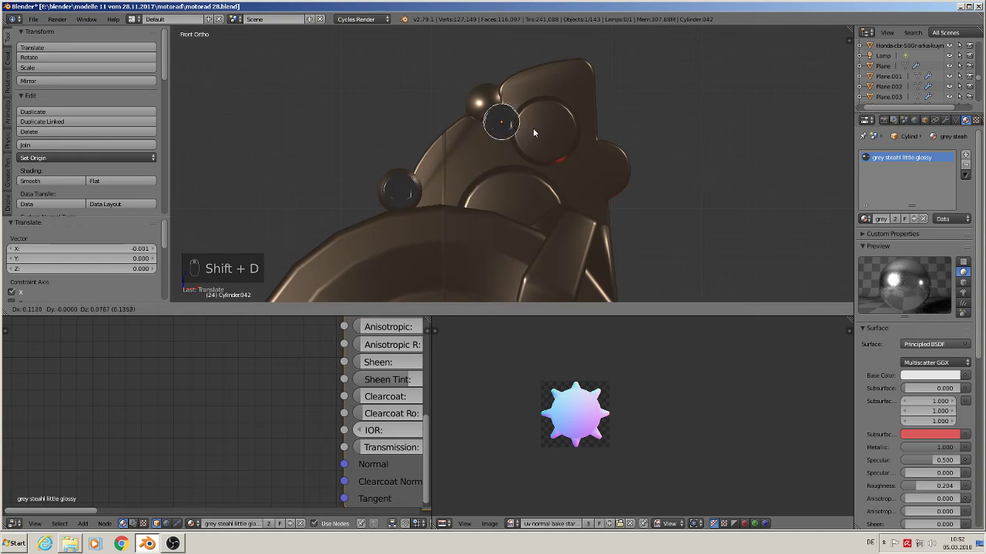
left_click(529, 125)
key("s")
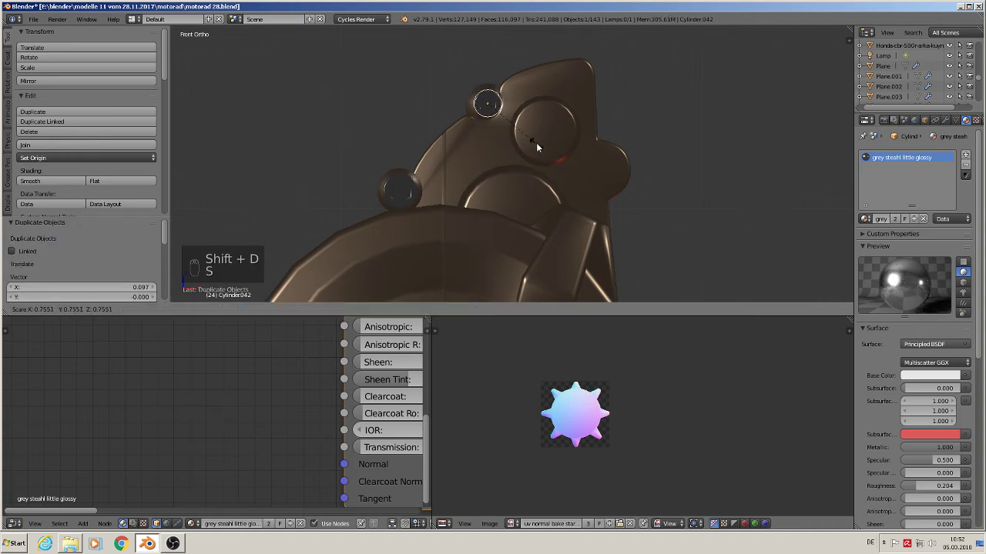
left_click(536, 143)
key("g")
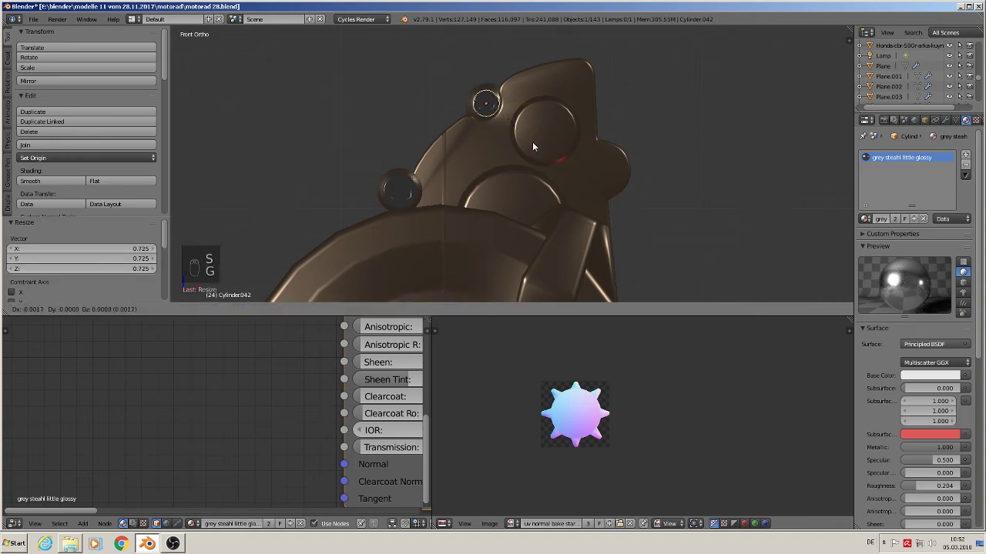
left_click(533, 141)
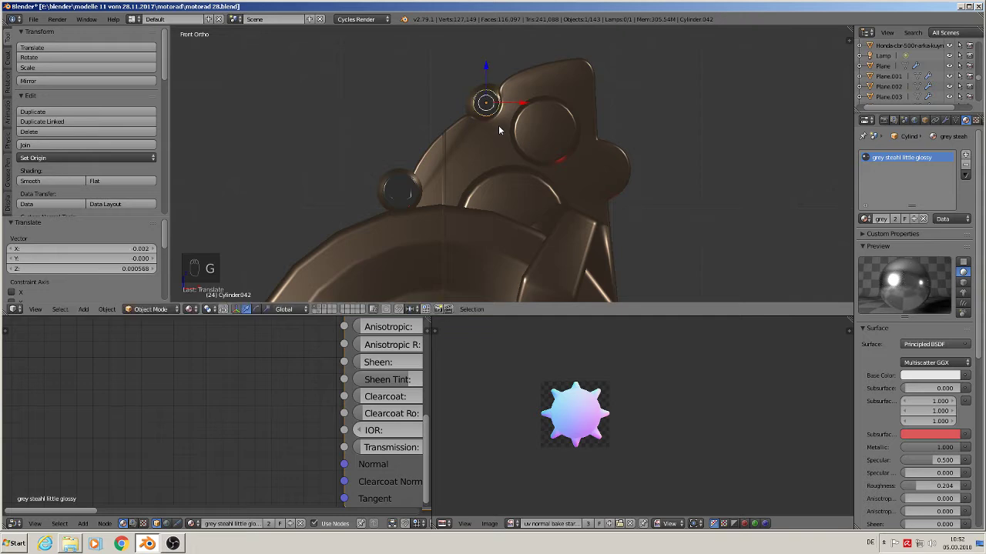
Duplicate the lower-left bolt head about 0.226 along X onto the boss on the cover's right side
right_click(409, 192)
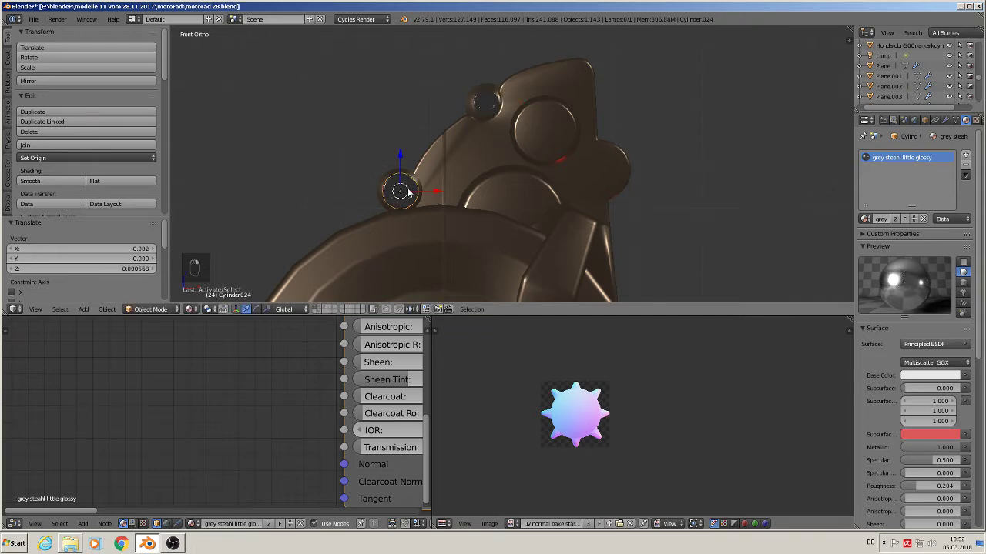
key("shift+d")
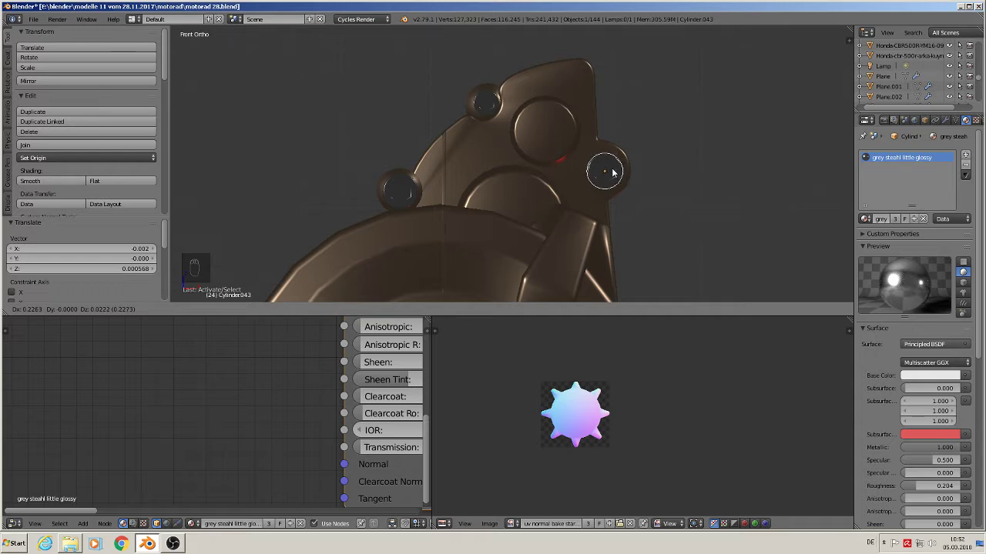
left_click(613, 172)
Examine the reference photo for further bolts around the round engine cover and its lower edge
middle_click_drag(613, 172, 634, 89)
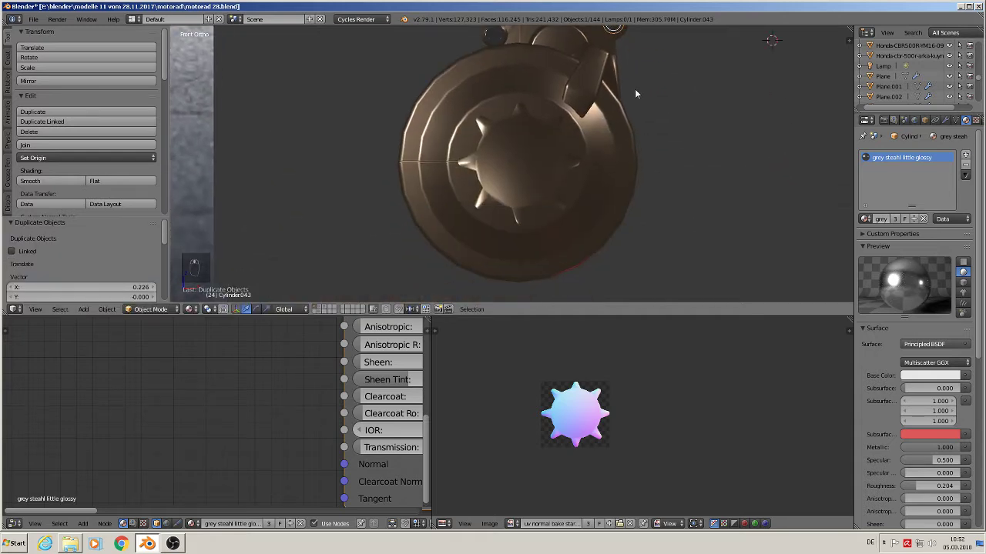
middle_click_drag(633, 131, 648, 187, "shift")
scroll(585, 162, "down", 3)
middle_click_drag(540, 151, 793, 181, "shift")
scroll(616, 181, "down", 3)
middle_click_drag(519, 180, 582, 183, "shift")
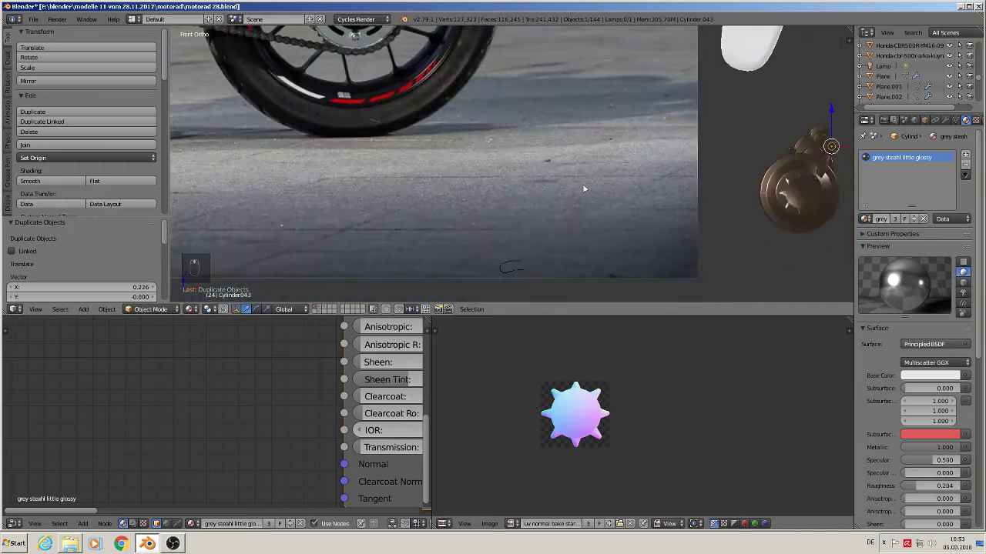
scroll(462, 181, "down", 4)
middle_click_drag(367, 158, 724, 284, "shift")
scroll(655, 275, "up", 5)
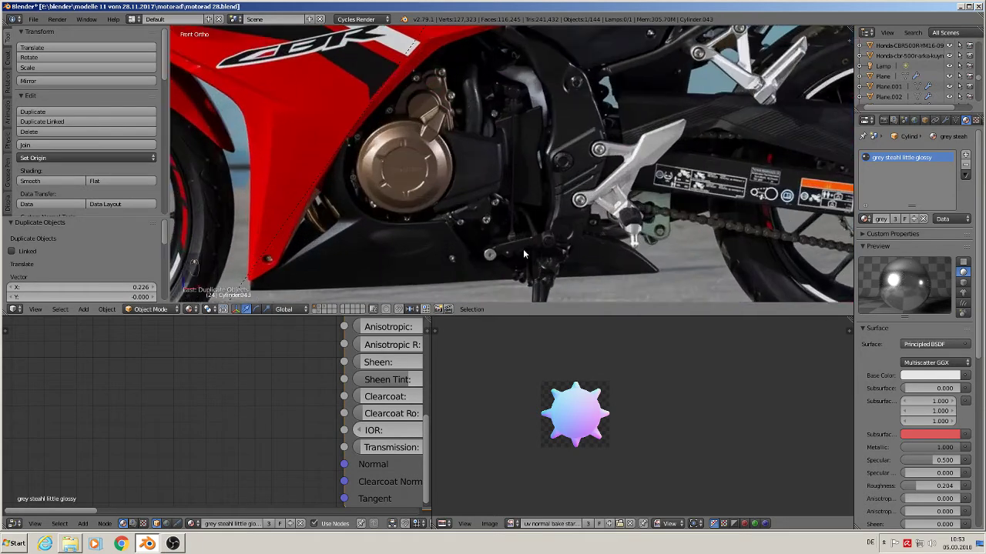
scroll(443, 147, "up", 1)
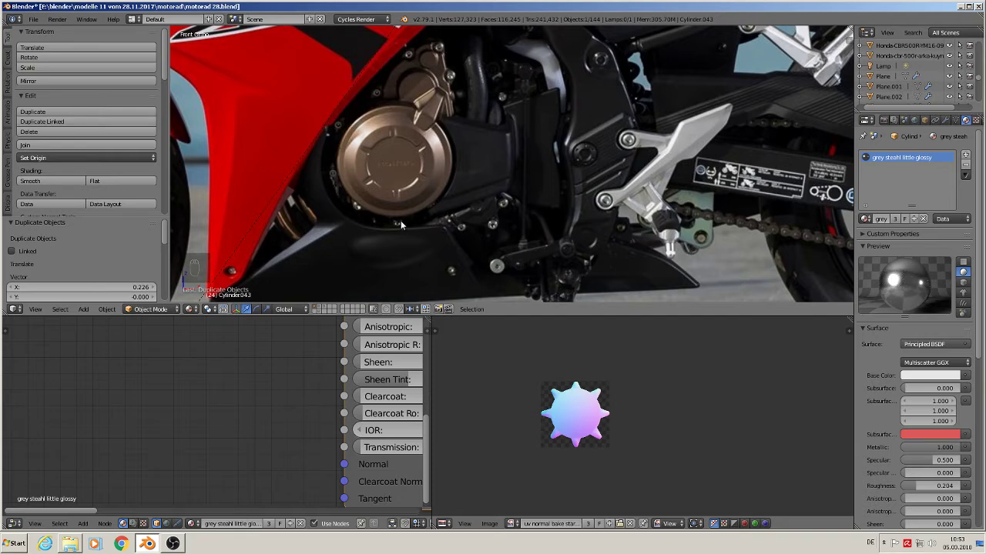
Add a small cube beside the round bronze engine cover, offset about 0.116 along X to clear the cover's outer edge
scroll(401, 220, "down", 6)
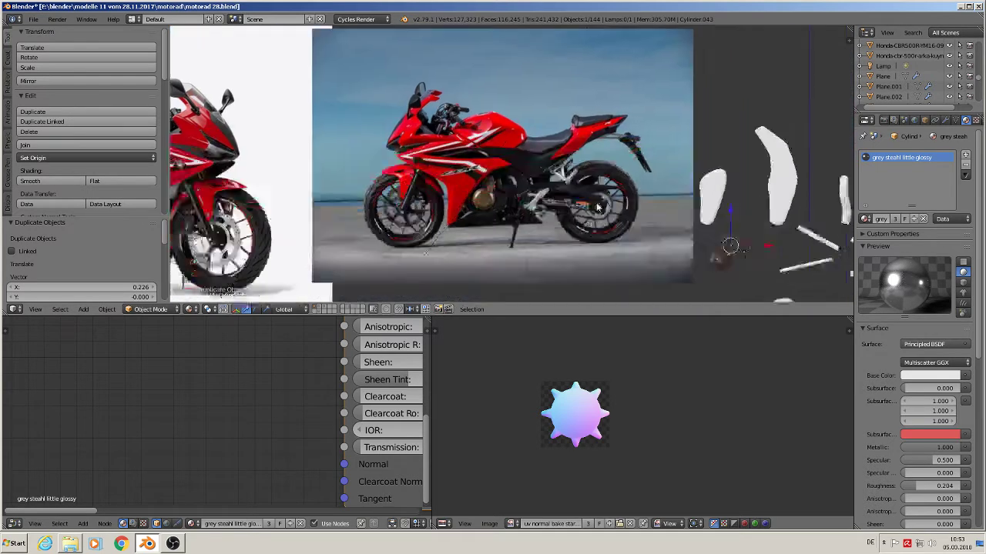
middle_click_drag(654, 277, 405, 134, "shift")
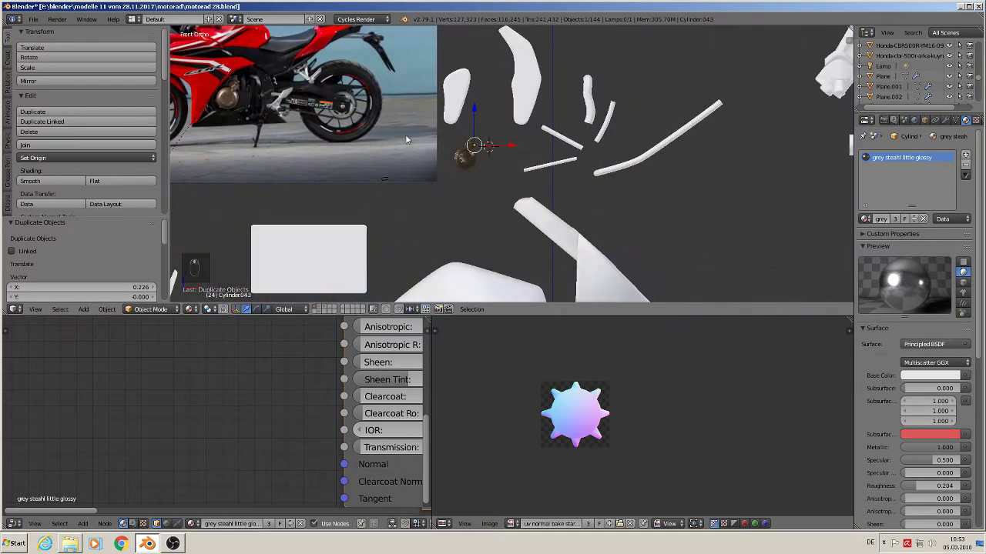
scroll(459, 137, "up", 11)
middle_click_drag(504, 183, 496, 98, "shift")
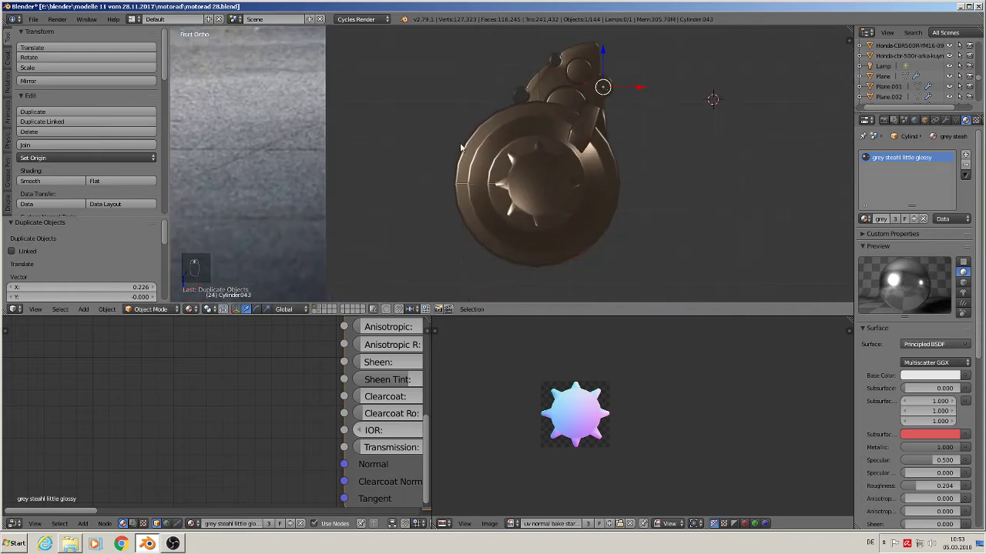
left_click(83, 309)
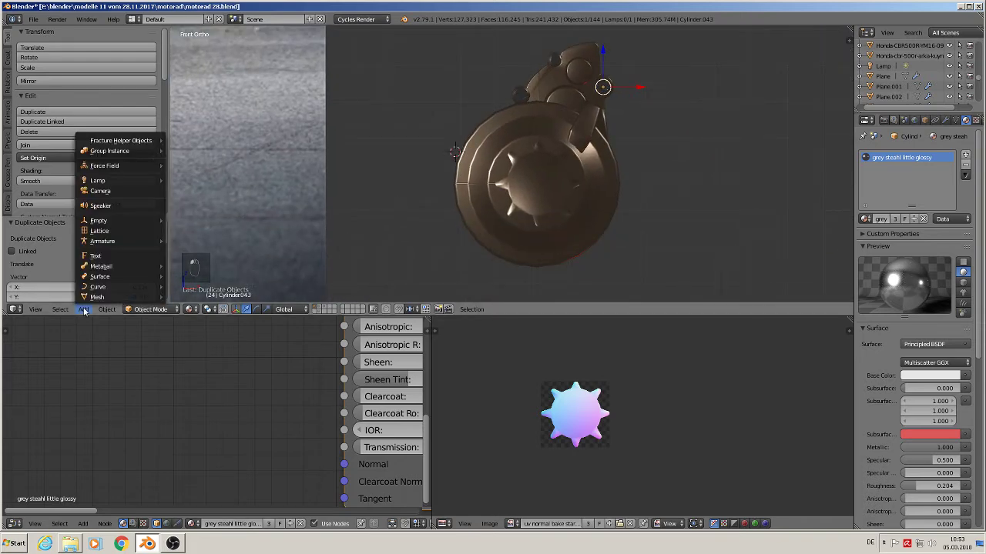
mouse_move(97, 298)
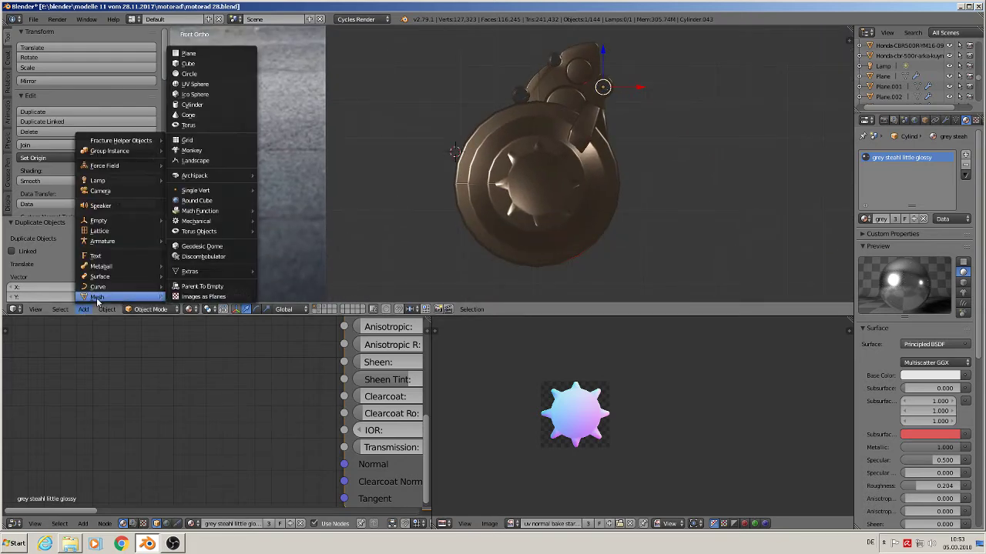
left_click(213, 67)
key("s")
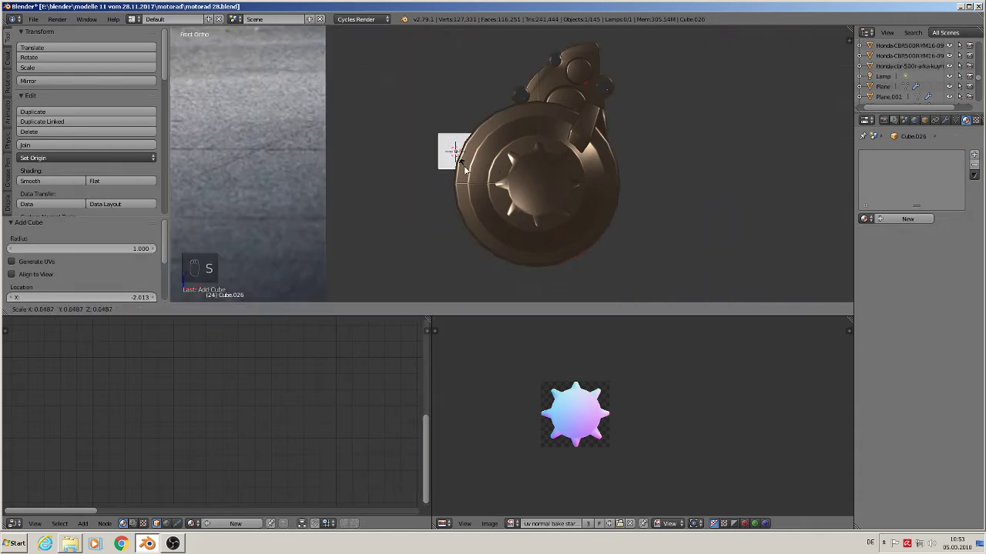
left_click(457, 158)
key("g")
key("x")
left_click(422, 166)
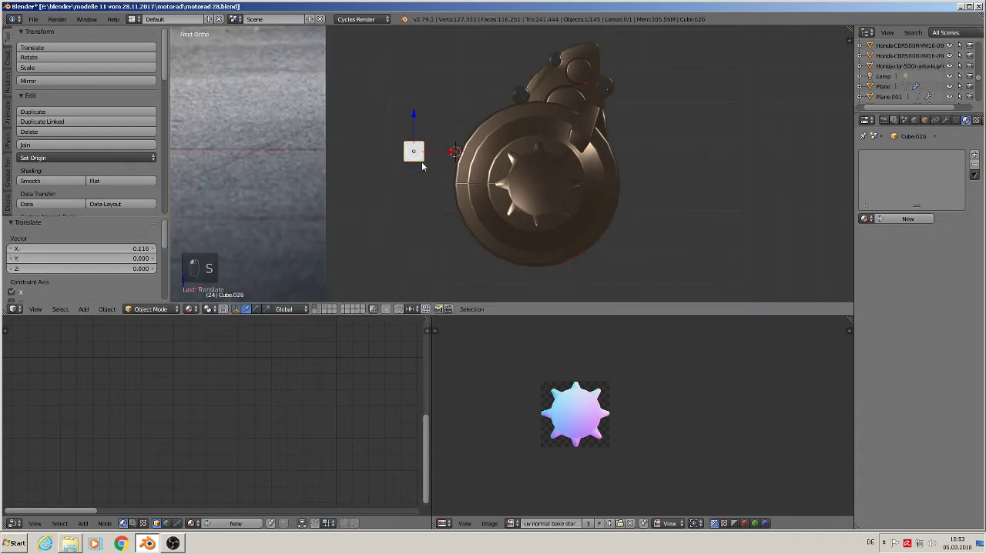
Taper the cube by enlarging its face nearest the engine cover along global Z
scroll(422, 165, "up", 5)
key("Tab")
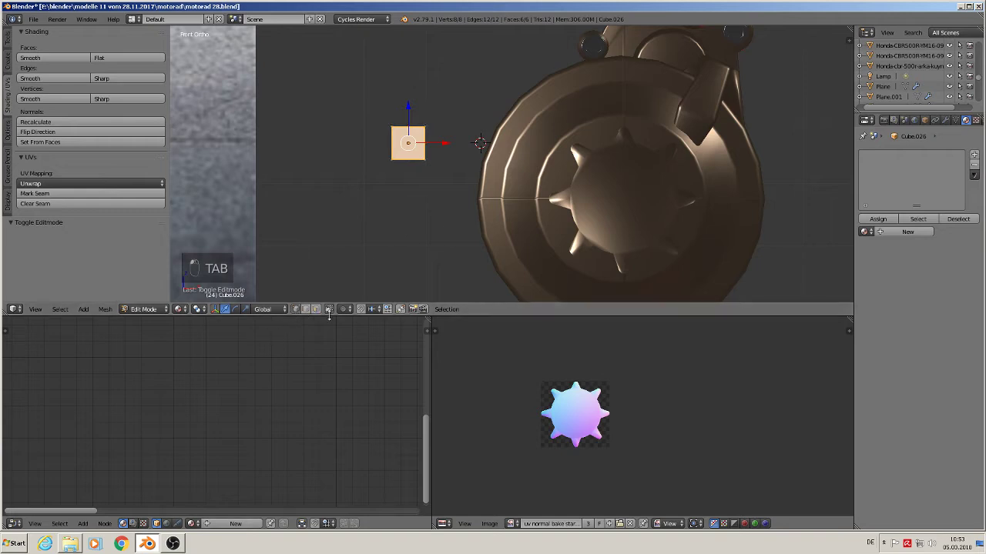
key("a")
key("a")
key("b")
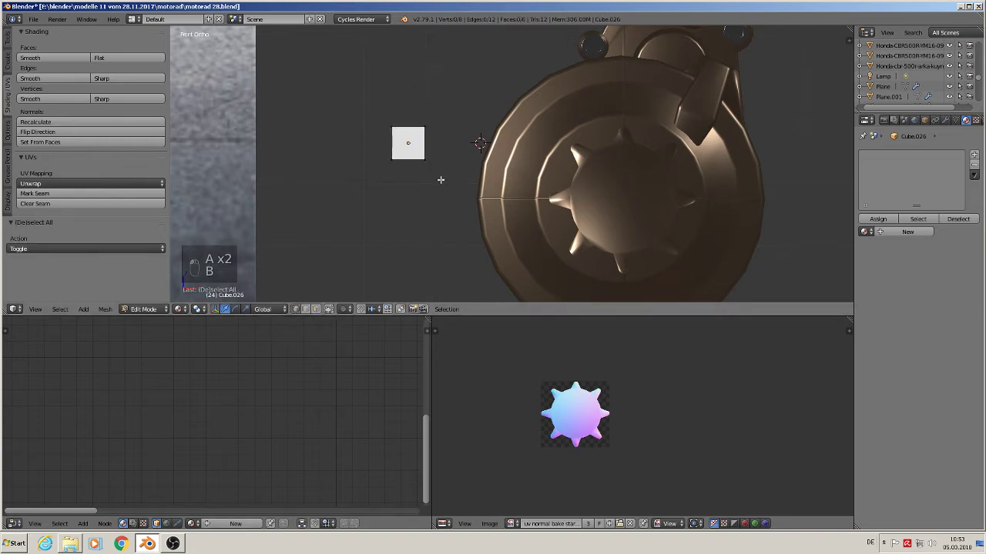
left_click_drag(443, 176, 412, 98)
key("s")
key("z")
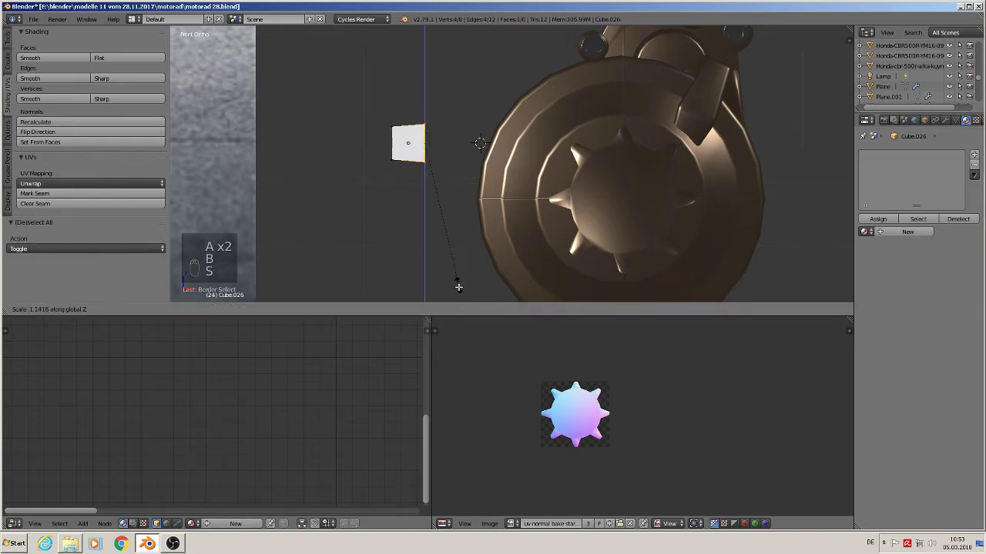
left_click(461, 87)
middle_click_drag(461, 87, 438, 91)
key("Tab")
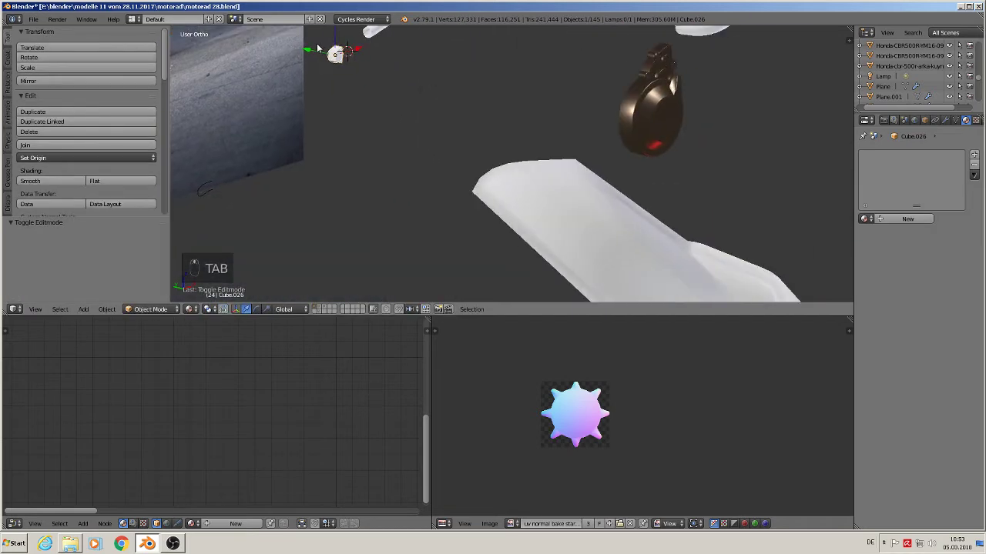
Move the tapered block about -2.100 along Y to the engine cover's depth, then about 0.037 back
left_click_drag(312, 56, 590, 135)
scroll(632, 138, "up", 2)
middle_click_drag(631, 140, 643, 92)
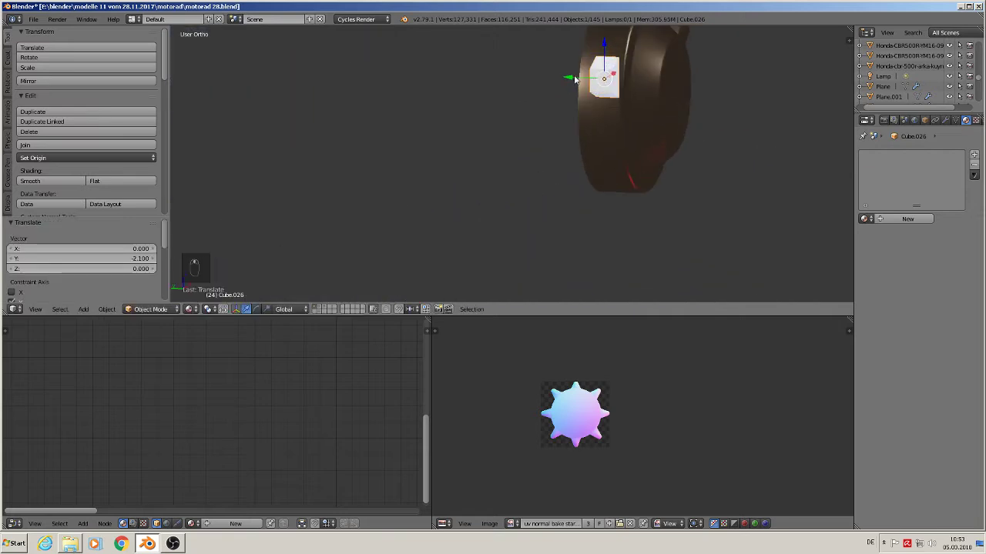
left_click_drag(575, 80, 563, 80)
key("KP_1")
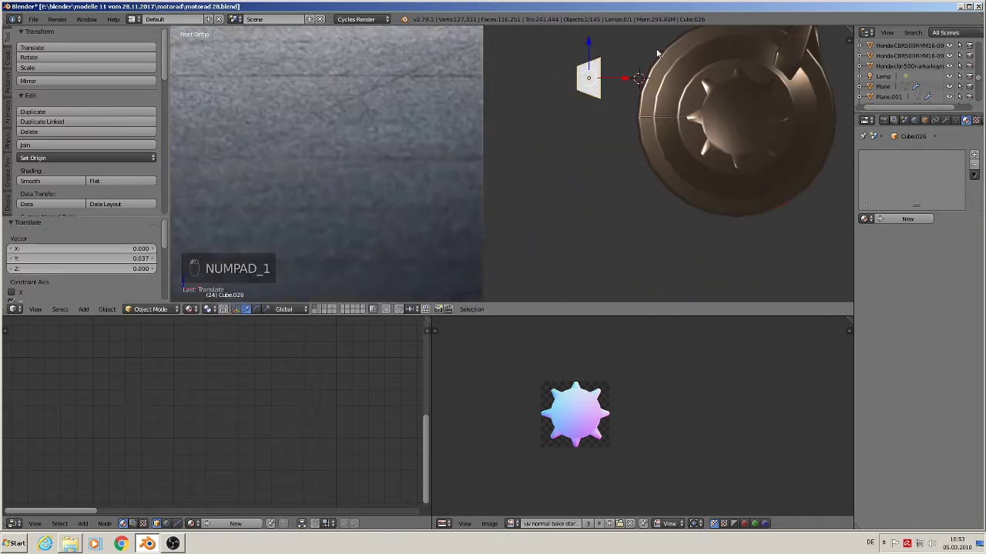
middle_click_drag(628, 90, 467, 173, "shift")
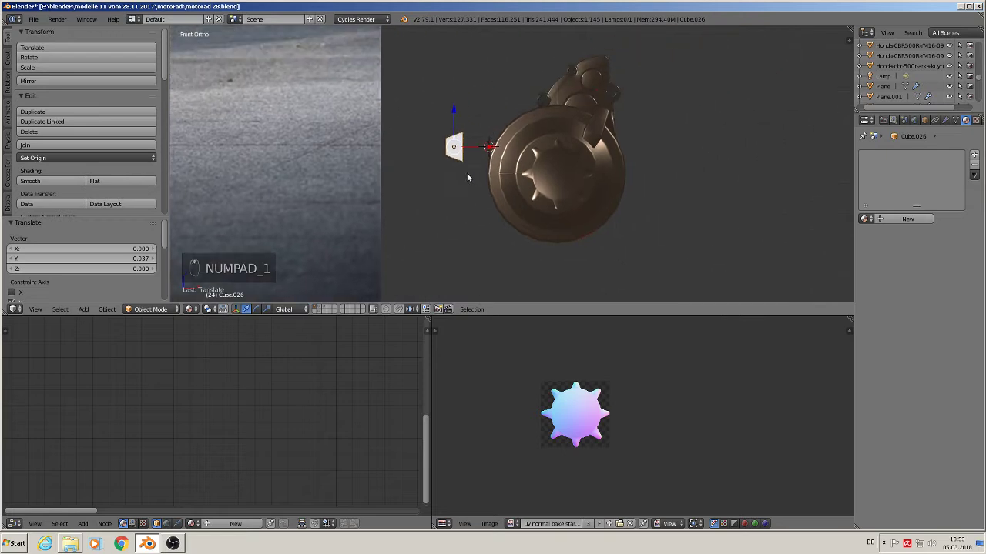
Bevel all edges of the tapered block slightly
scroll(467, 172, "up", 4)
scroll(466, 166, "down", 2)
scroll(465, 140, "up", 4)
middle_click_drag(465, 138, 459, 136)
key("Tab")
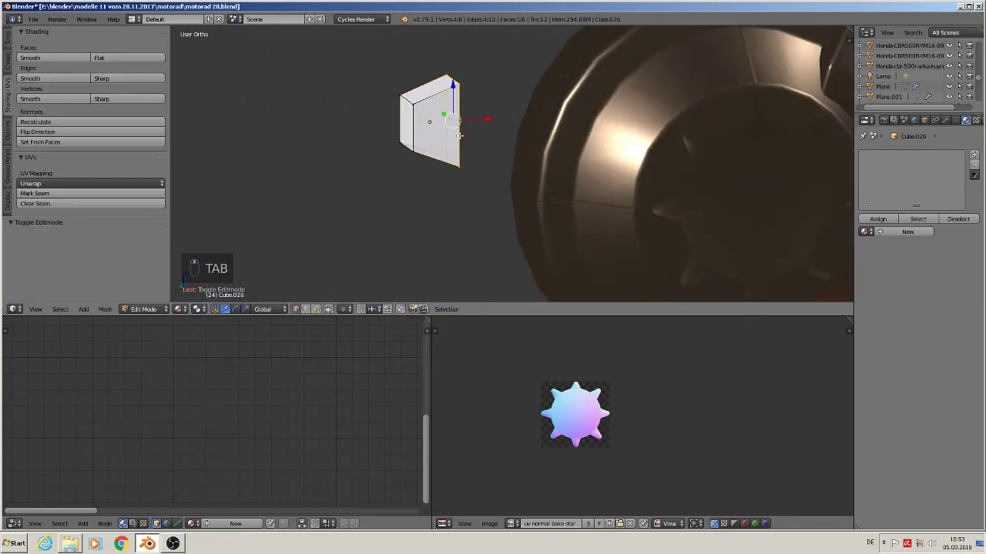
key("a")
key("a")
key("a")
key("a")
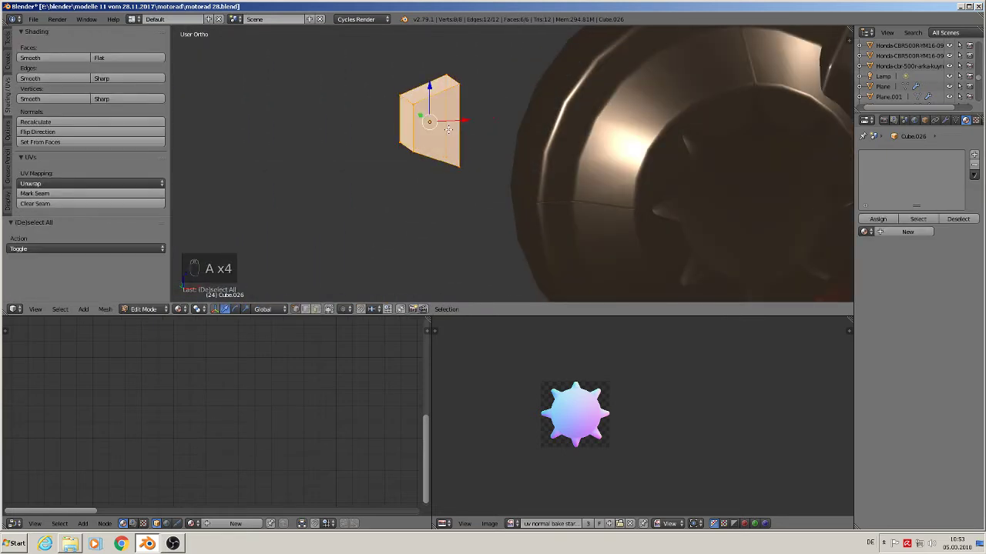
key("ctrl+b")
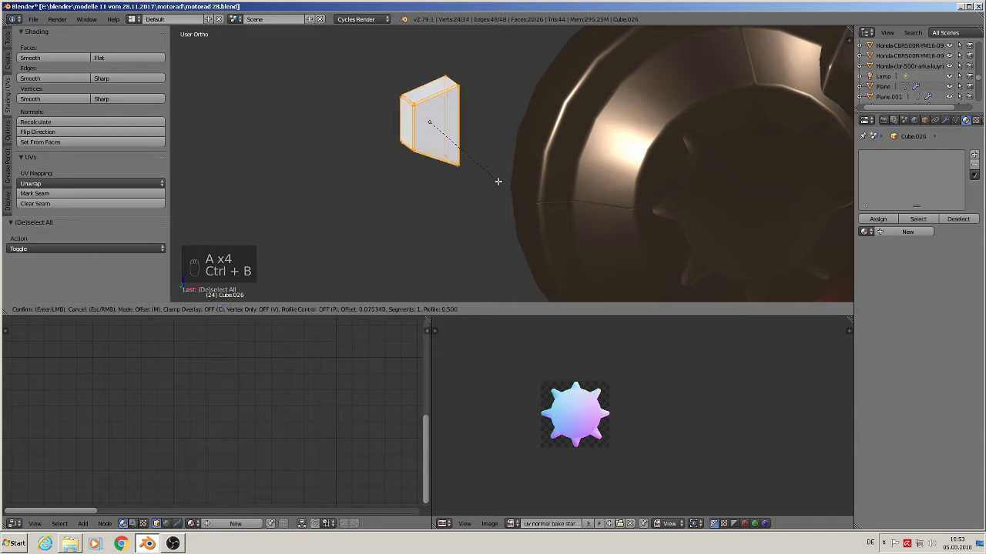
left_click(505, 187)
key("Tab")
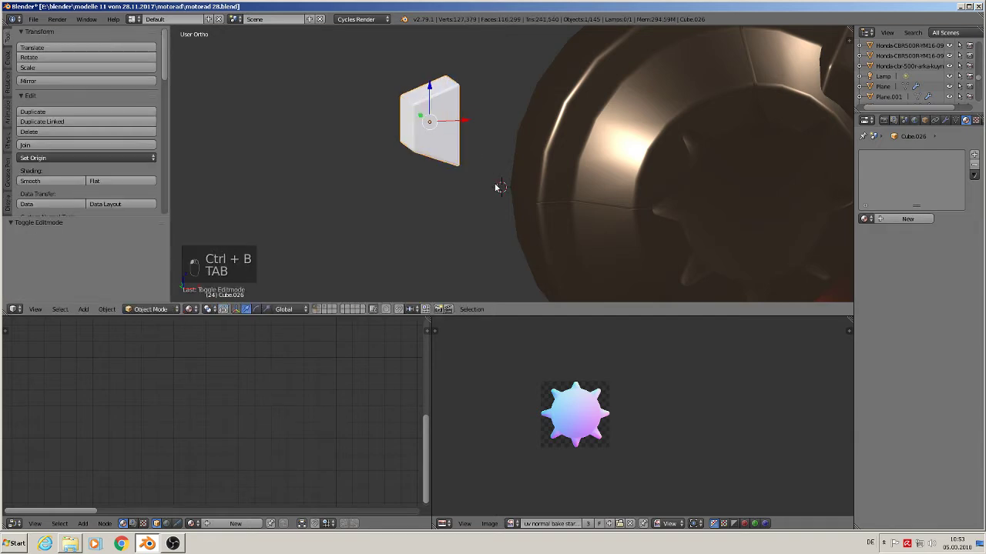
Unwrap the whole bevelled block's mesh with the standard Unwrap method
key("Tab")
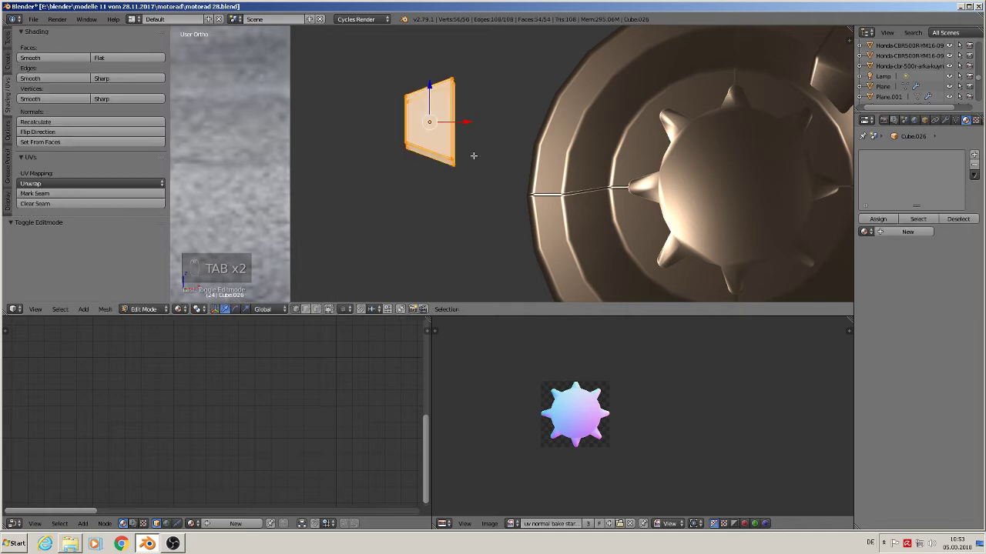
key("u")
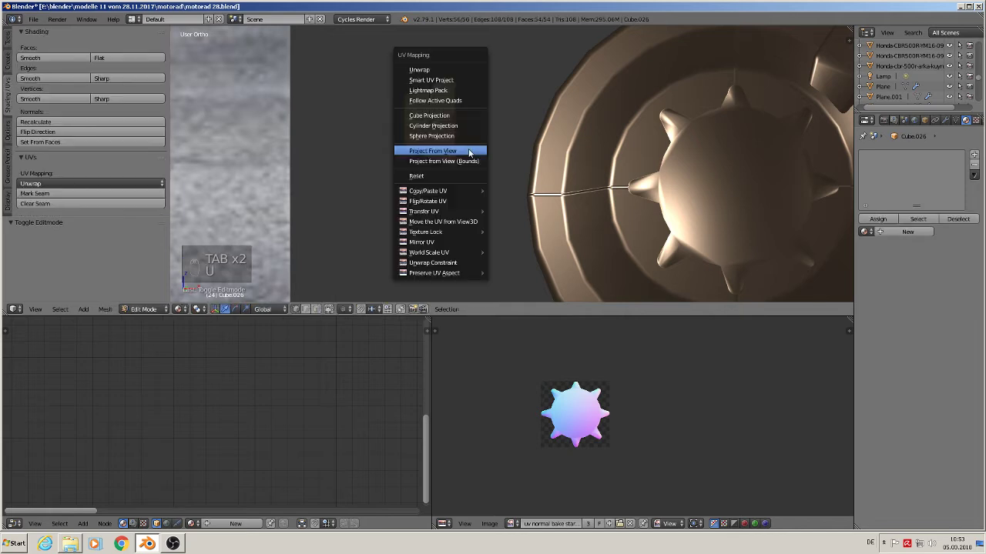
left_click(455, 70)
key("Tab")
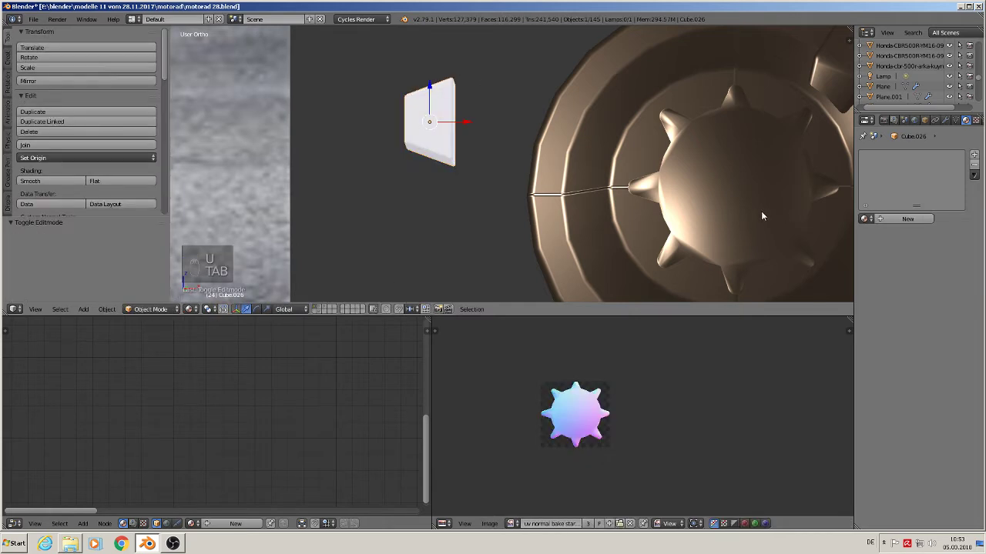
Add a material slot to the block and assign the existing kupfer material
right_click(727, 183)
right_click(426, 118)
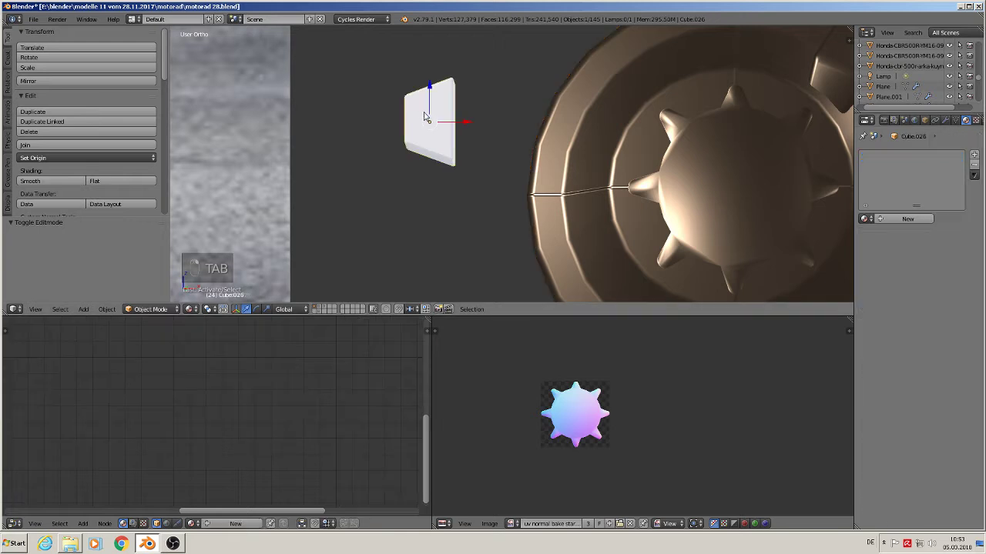
left_click(864, 219)
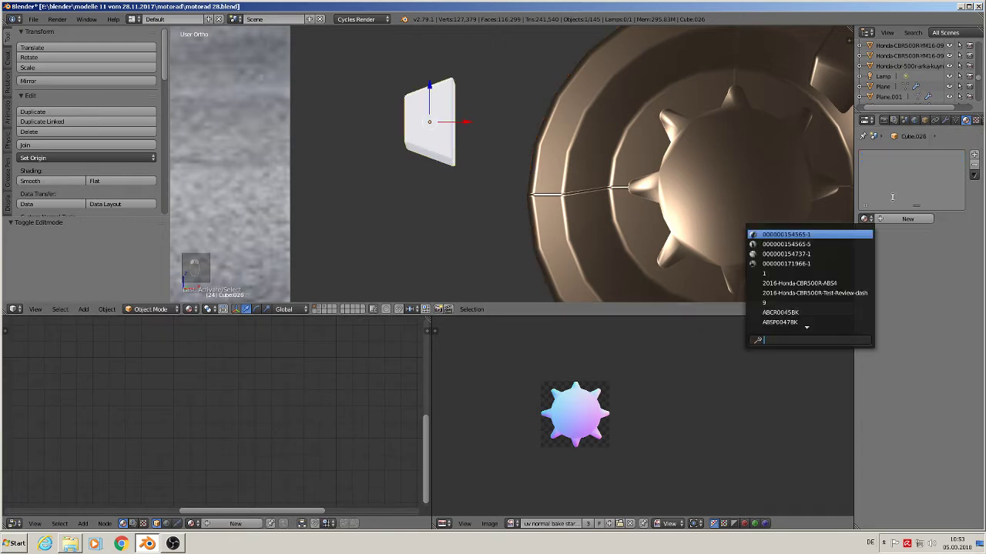
left_click(974, 154)
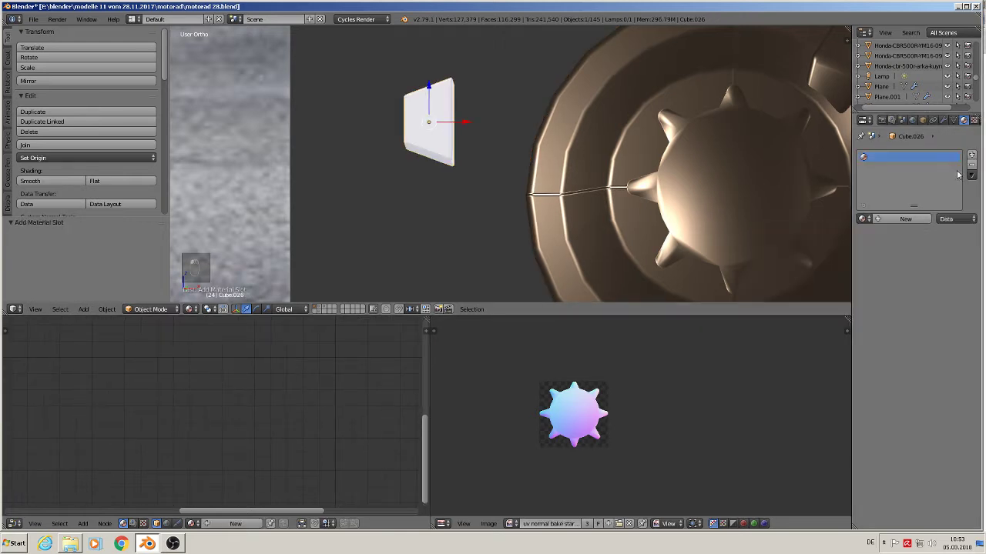
left_click(864, 220)
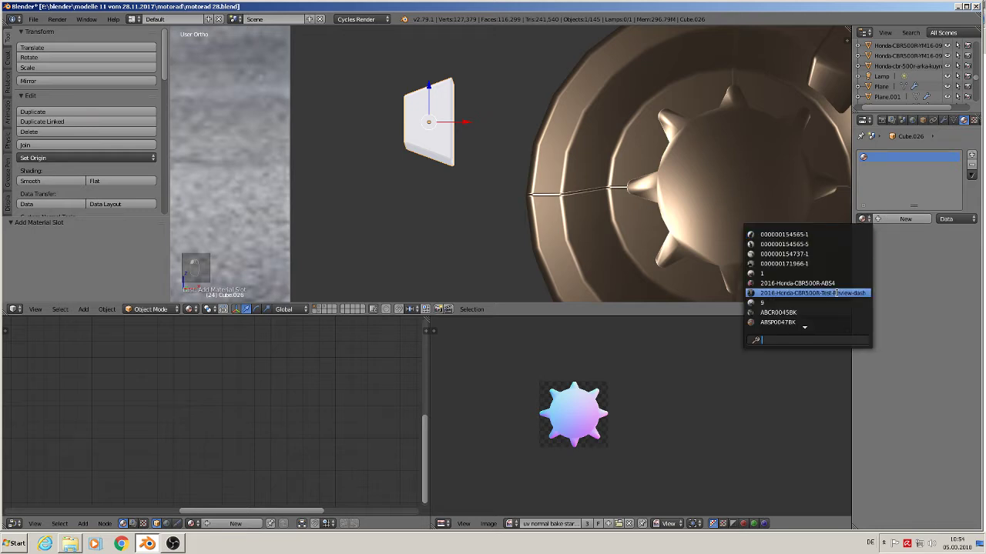
type("ku")
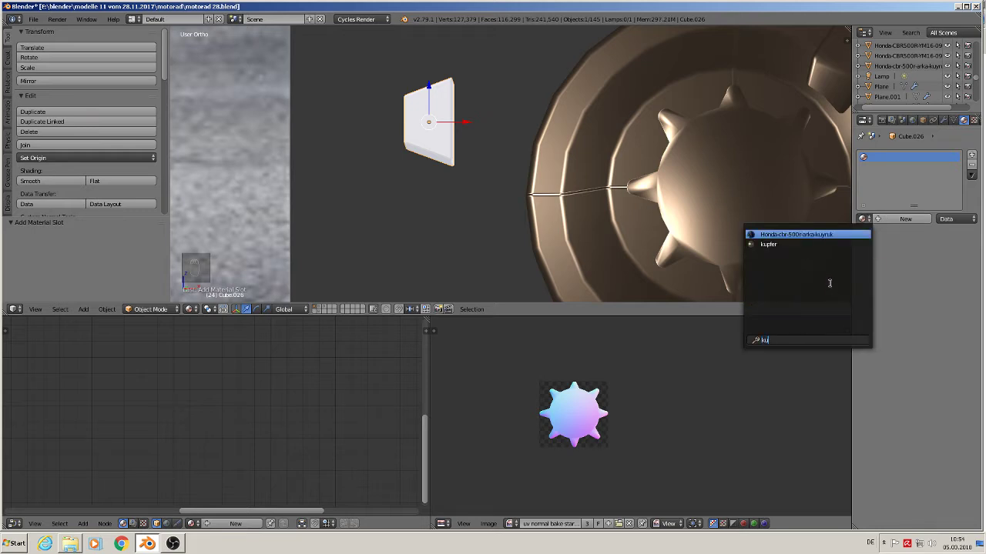
left_click(773, 243)
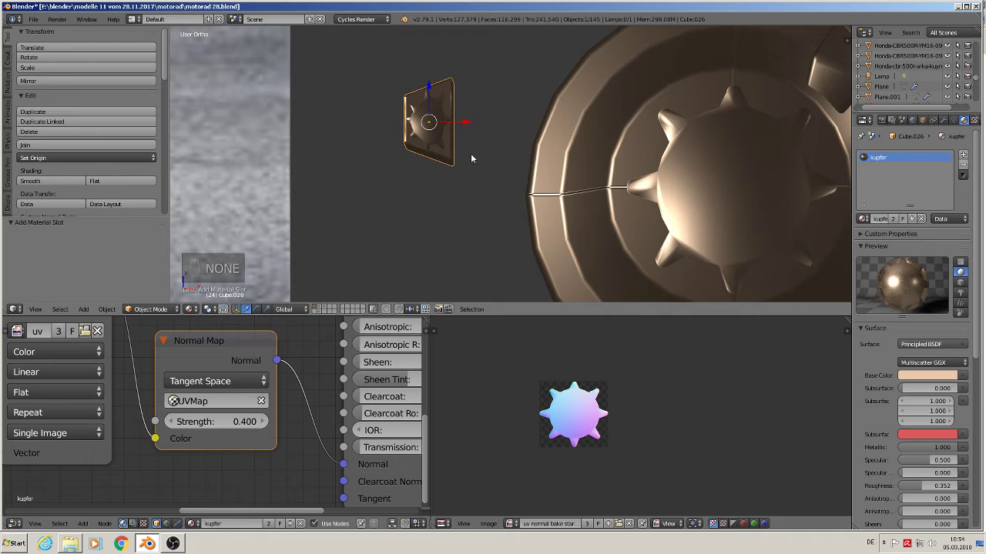
Make a separate copy of the block's kupfer material and delete its normal map, image texture, mapping and texture coordinate nodes
left_click(894, 220)
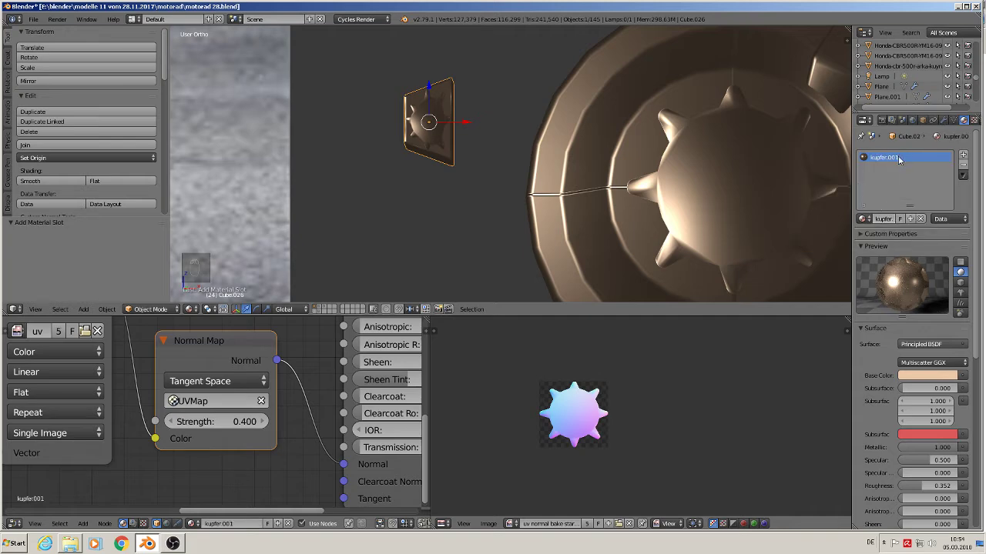
scroll(266, 413, "down", 4)
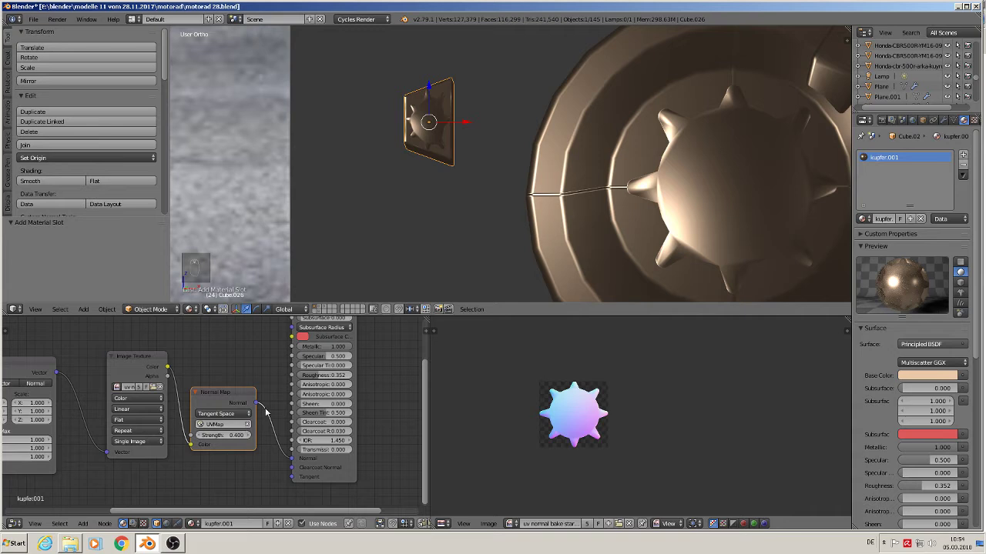
left_click_drag(293, 460, 293, 459)
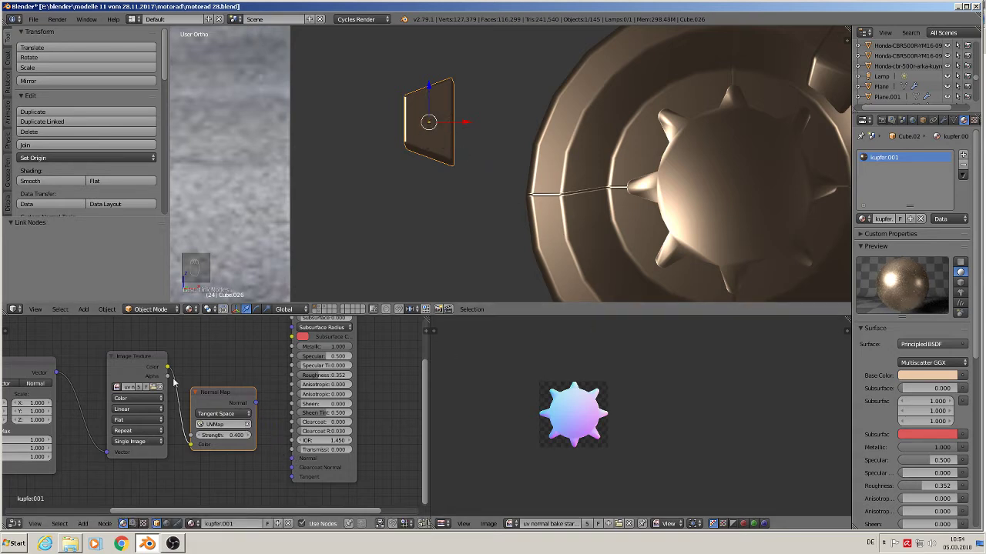
scroll(248, 398, "down", 3)
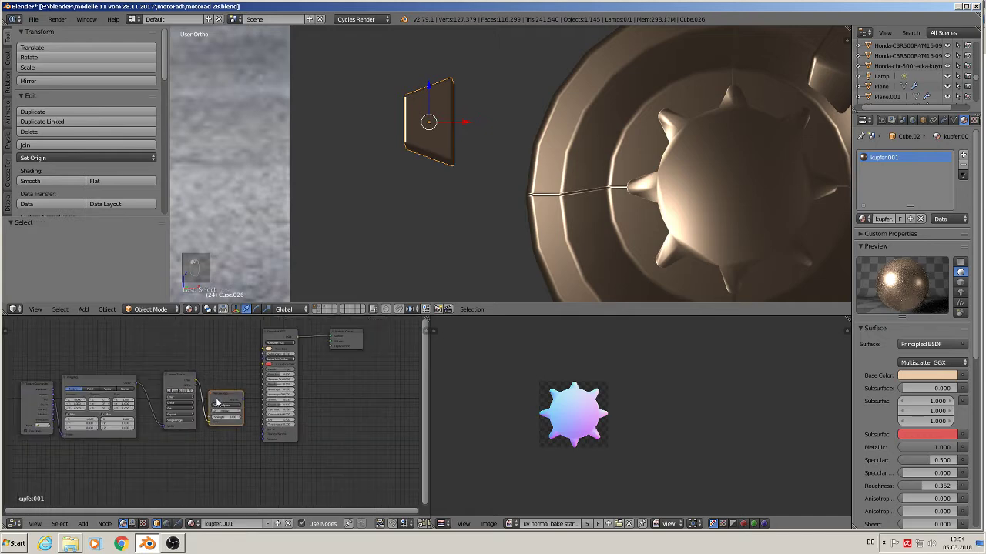
key("x")
left_click(176, 380)
key("x")
left_click(85, 381)
key("x")
left_click(37, 389)
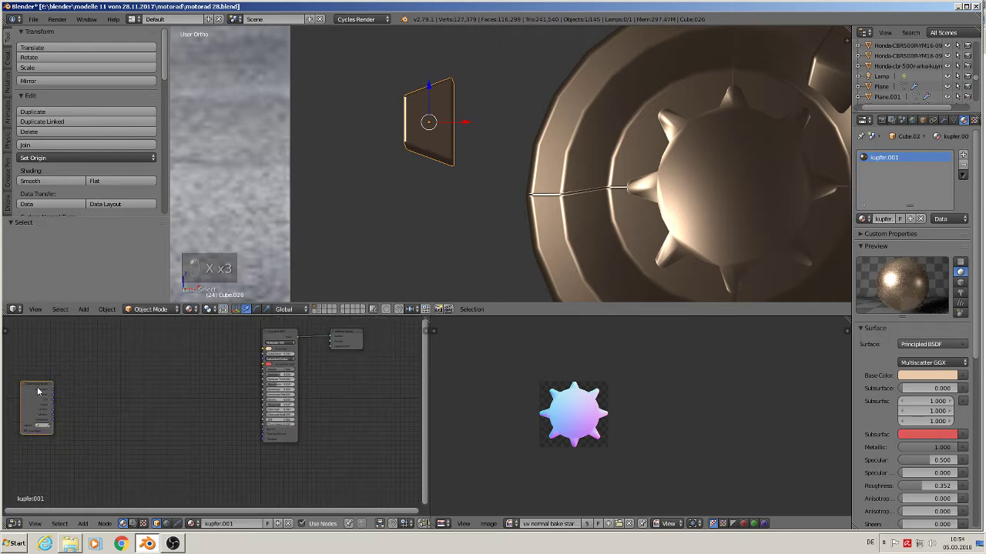
key("x")
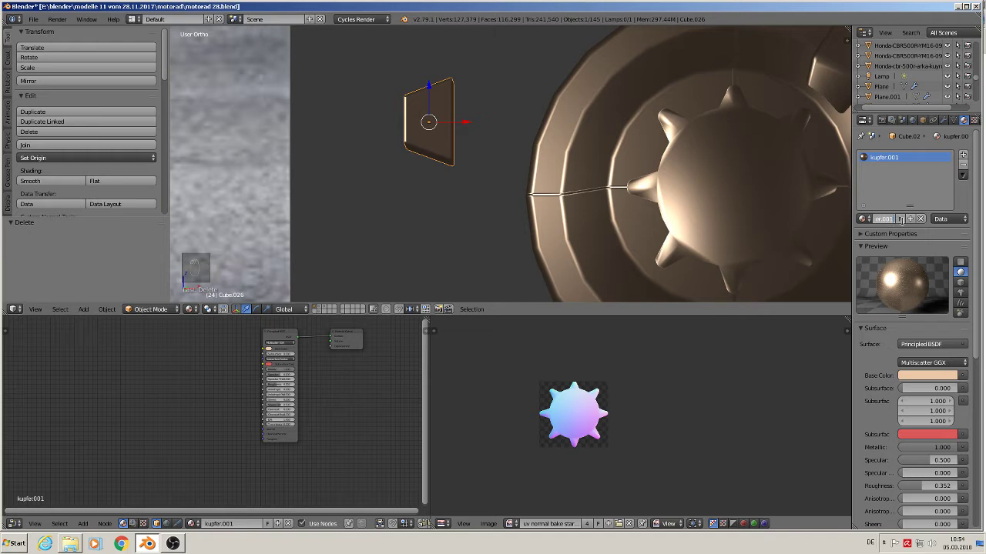
Rename the block's copied material to "kupfer PURE"
key("BackSpace")
key("BackSpace")
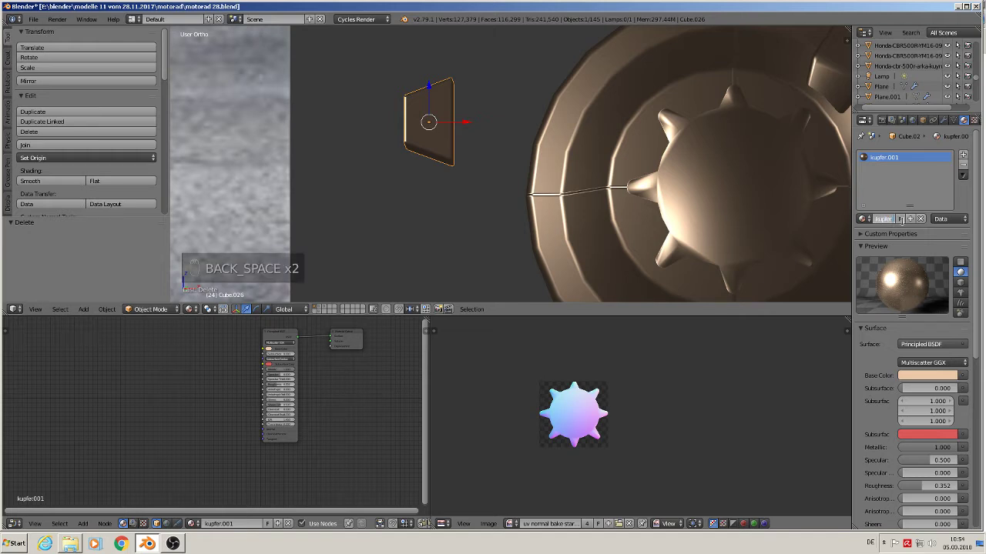
key("Return")
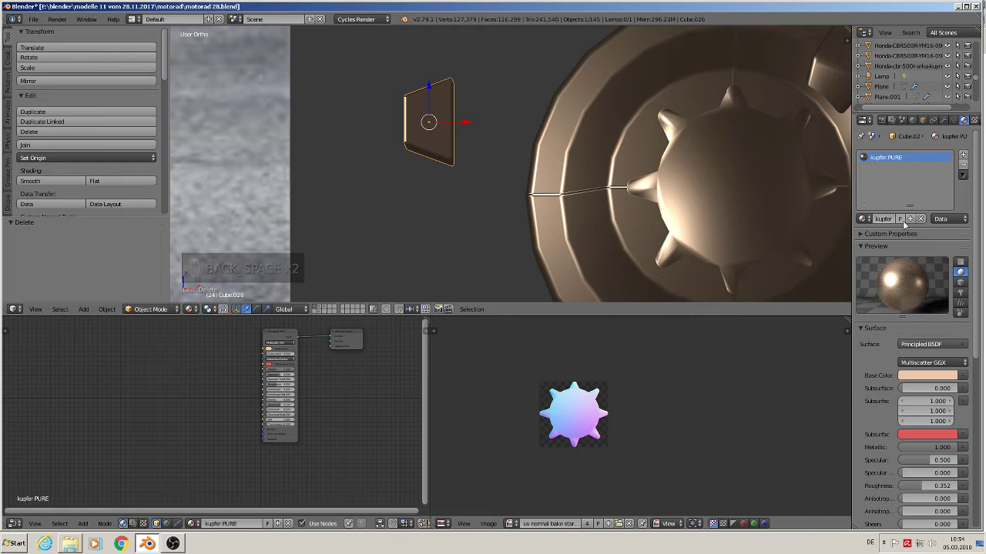
Move the copper block about 0.113 along X against the round cover's upper-left rim and rotate it about 19.3°
key("KP_1")
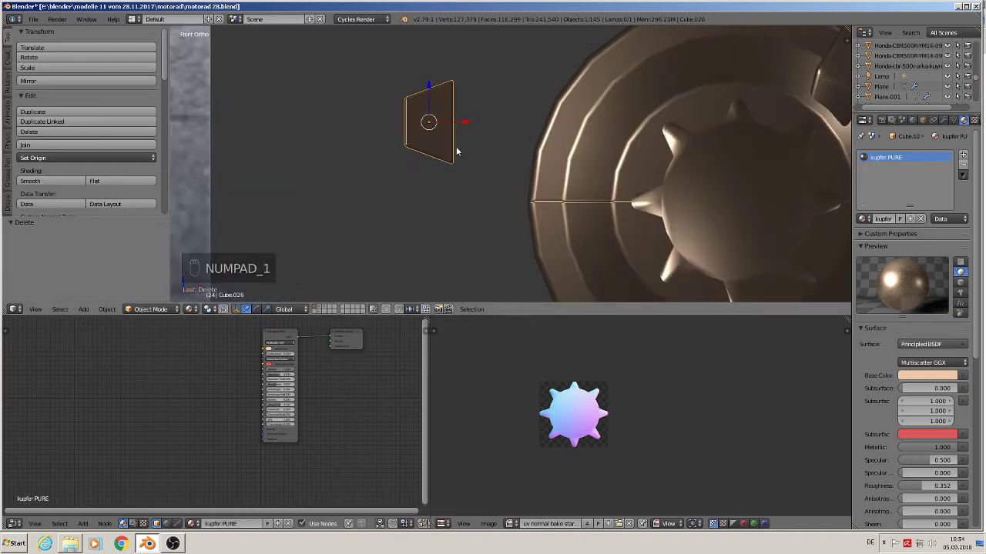
left_click_drag(465, 123, 570, 123)
scroll(611, 182, "down", 3)
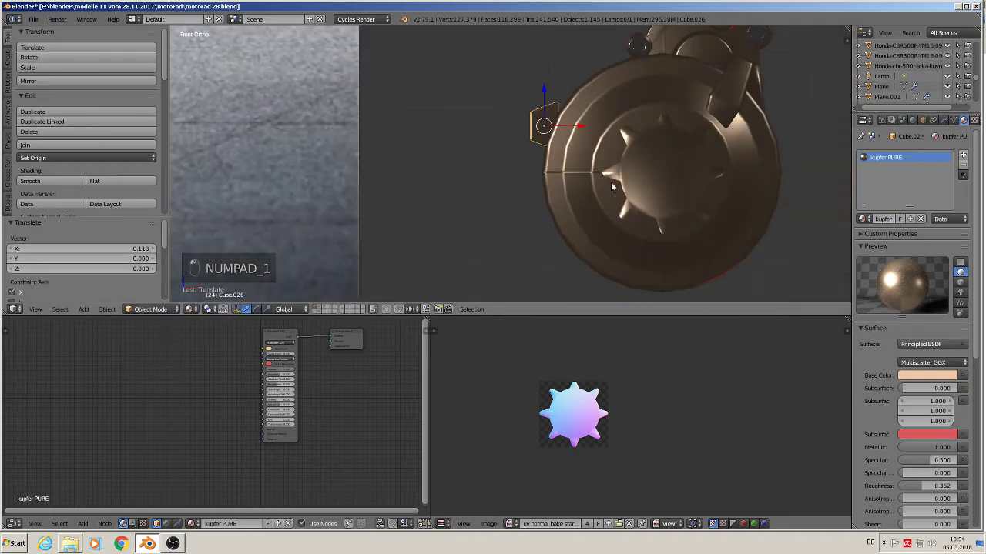
key("r")
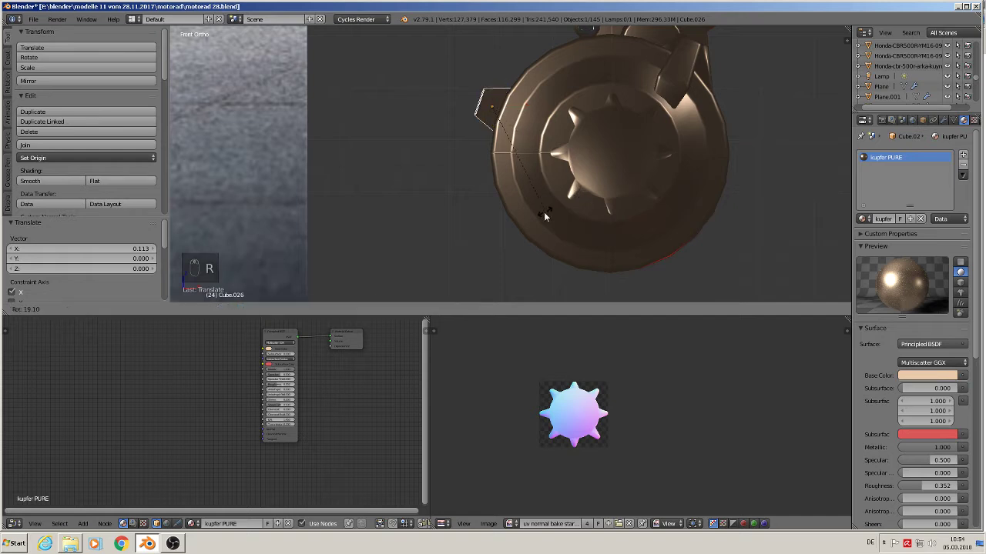
left_click(545, 216)
Duplicate the copper block to the cover's lower-left rim, rotating and shifting the copy so its wide end meets the rim
key("shift+d")
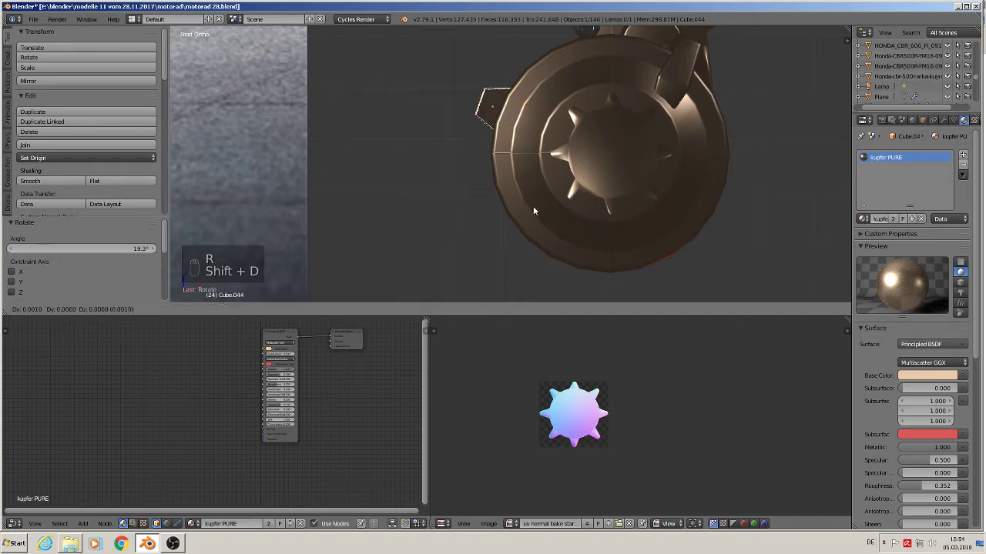
left_click(530, 293)
key("r")
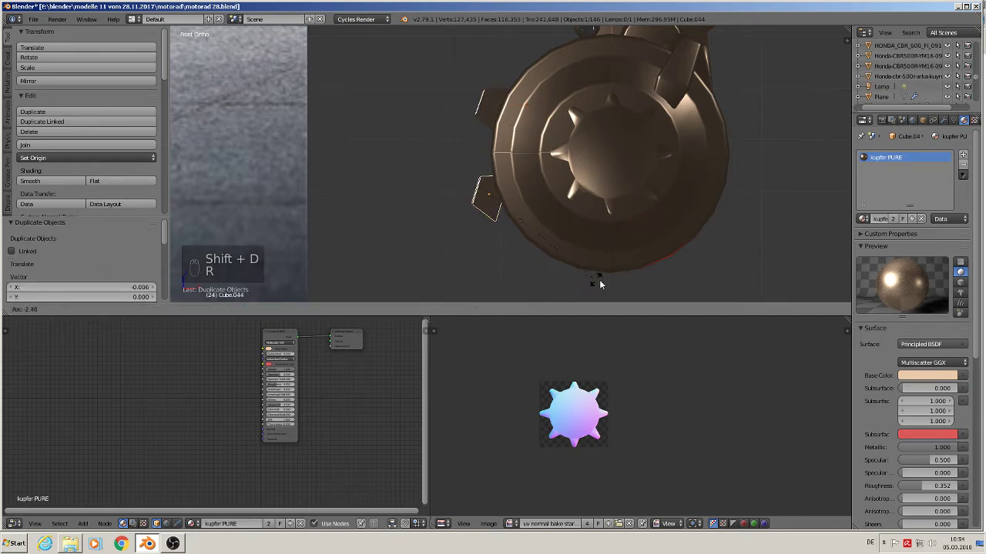
left_click(552, 234)
key("g")
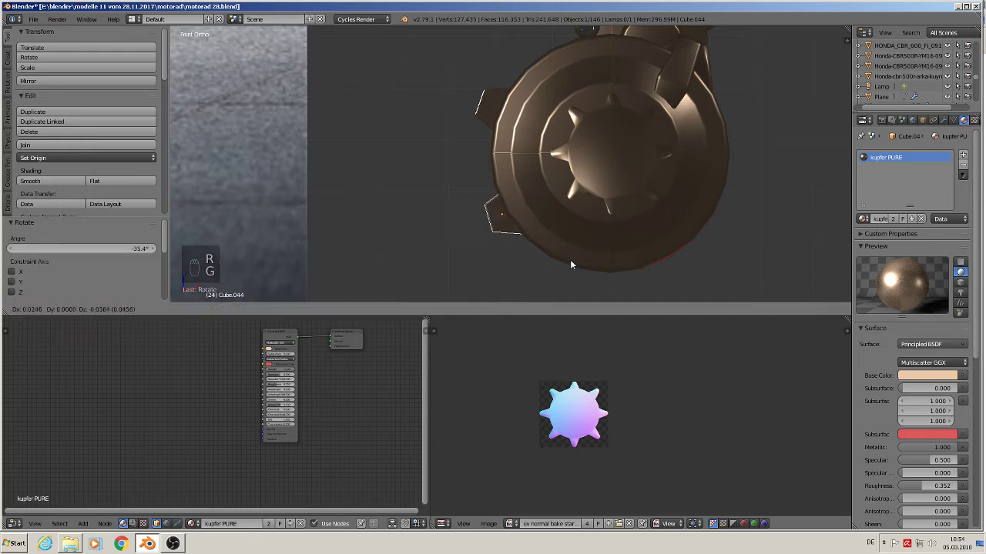
left_click(564, 260)
key("r")
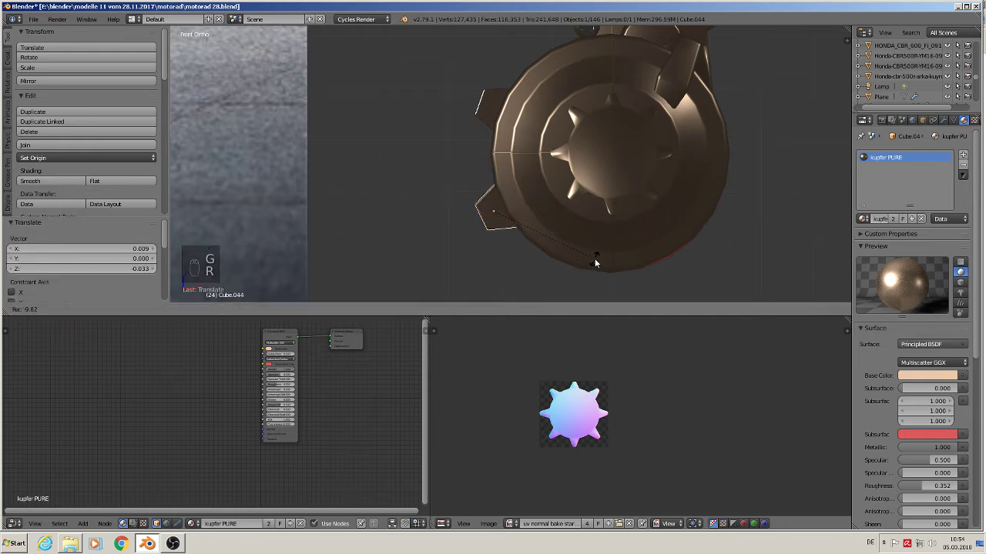
left_click(595, 258)
Duplicate the lower-left block to the cover's bottom rim, rotating and shifting the copy until it points outward from the edge
middle_click_drag(590, 269, 500, 217, "shift")
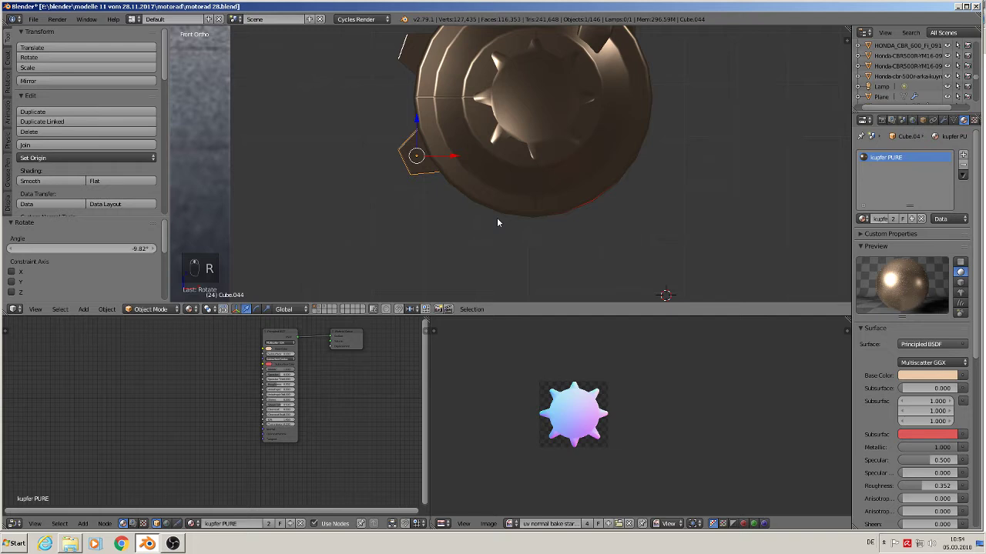
key("shift+d")
left_click(576, 271)
key("r")
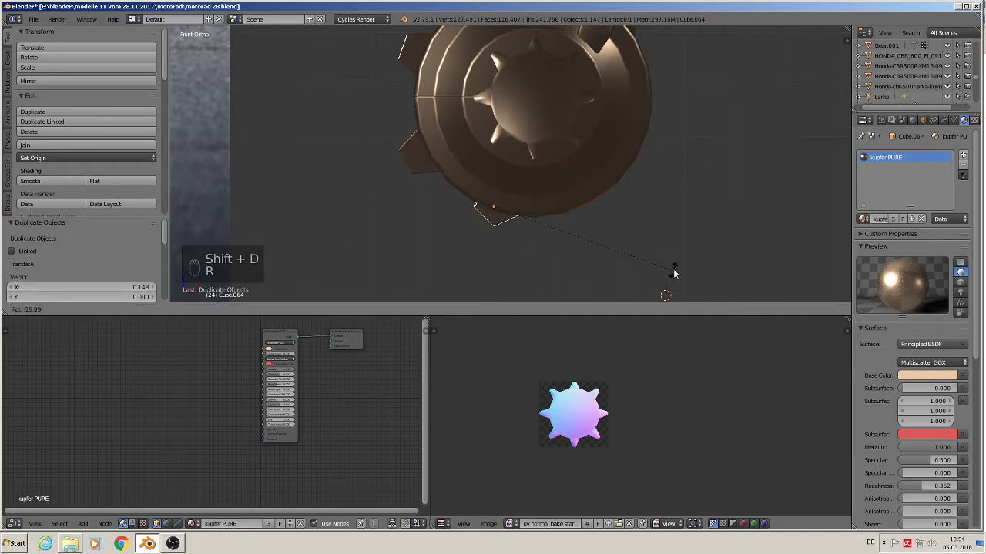
left_click(644, 209)
key("g")
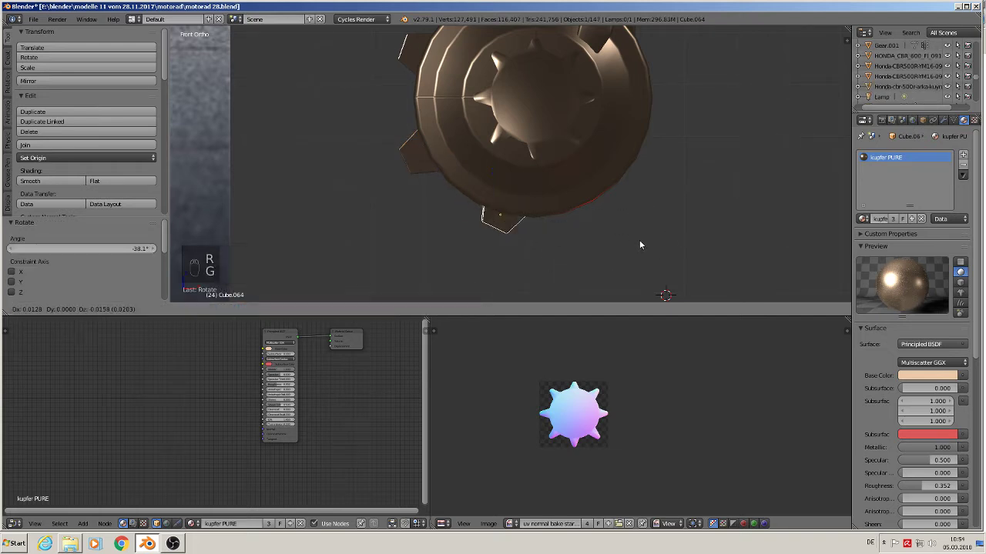
left_click(642, 246)
key("r")
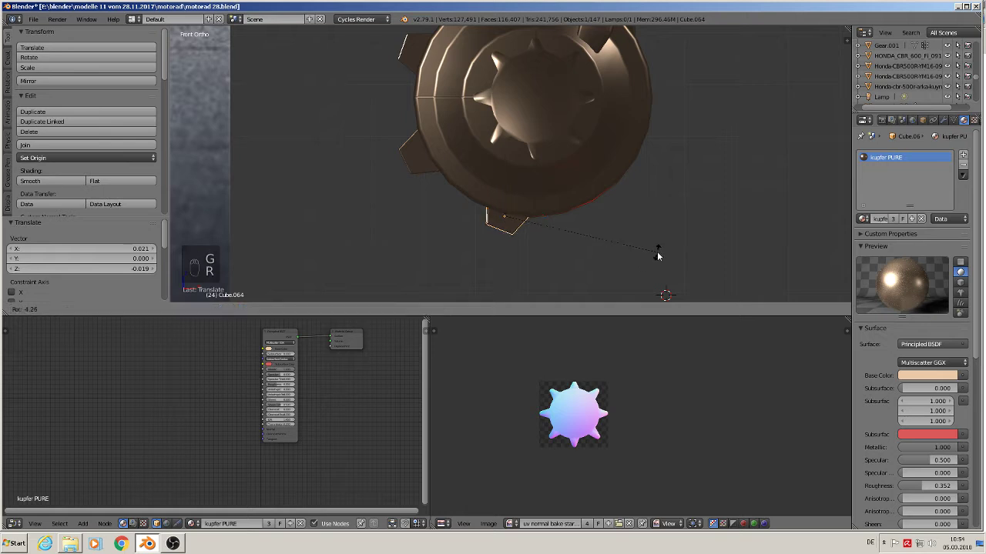
left_click(672, 239)
key("g")
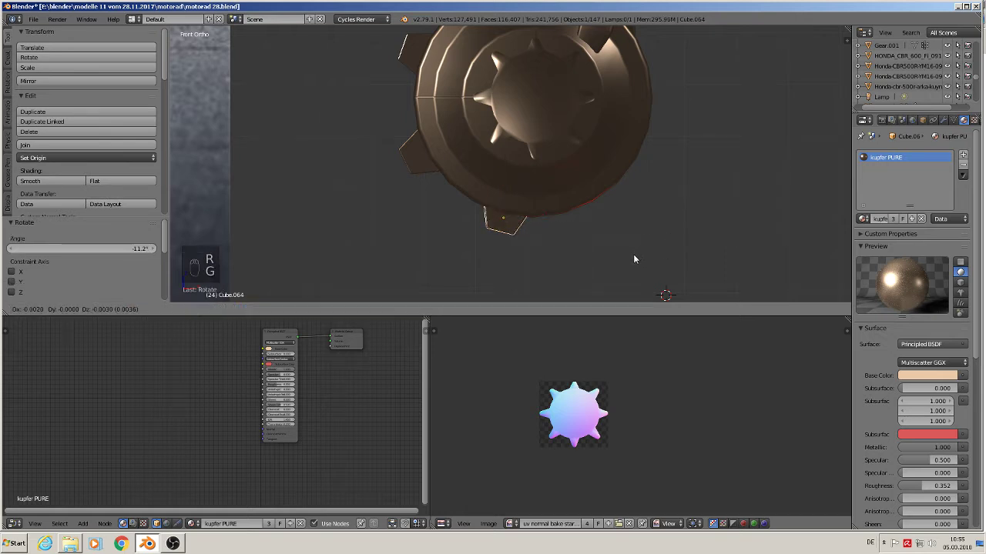
left_click(633, 253)
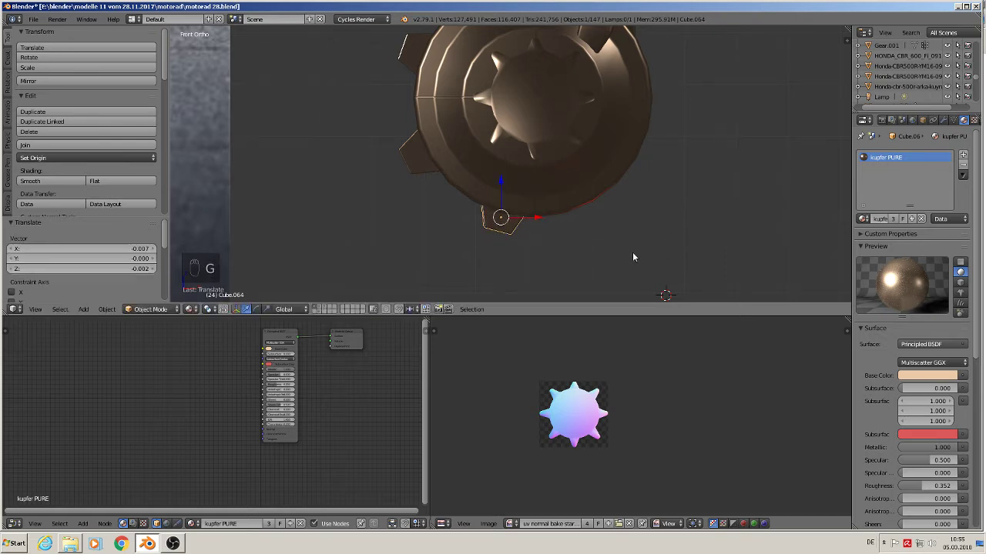
Duplicate the bottom block to the cover's lower-right rim, rotating it about -41.5° and moving it against the edge
key("shift+d")
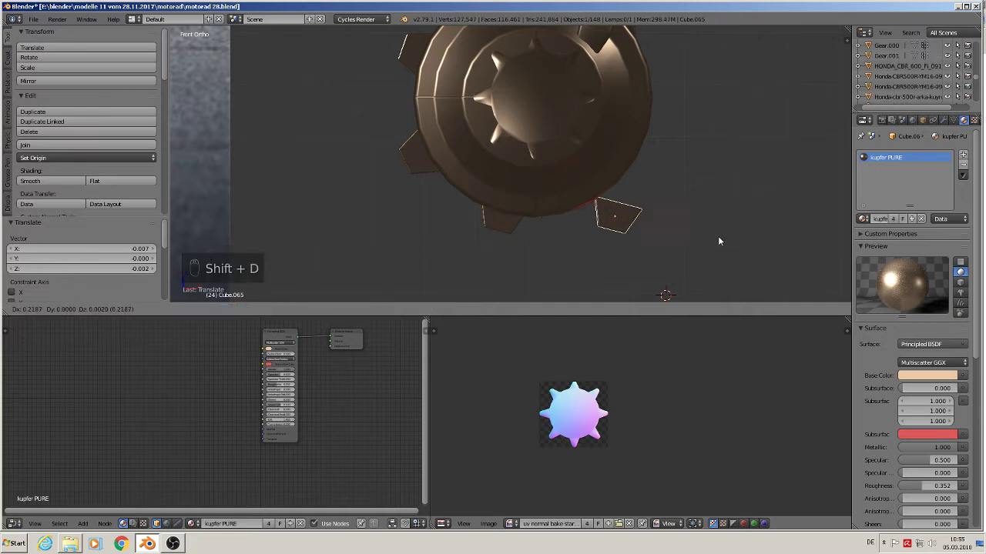
left_click(704, 247)
key("r")
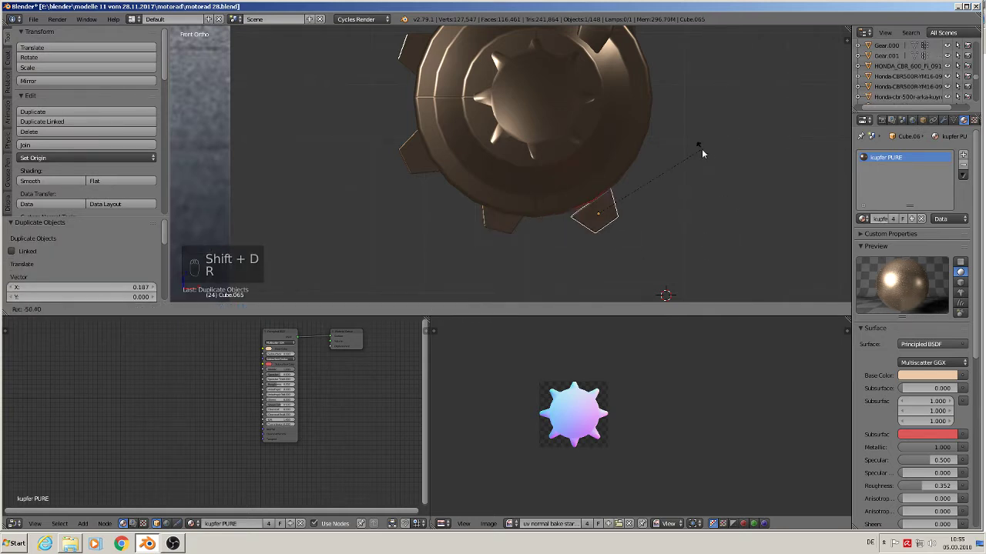
left_click(709, 171)
key("g")
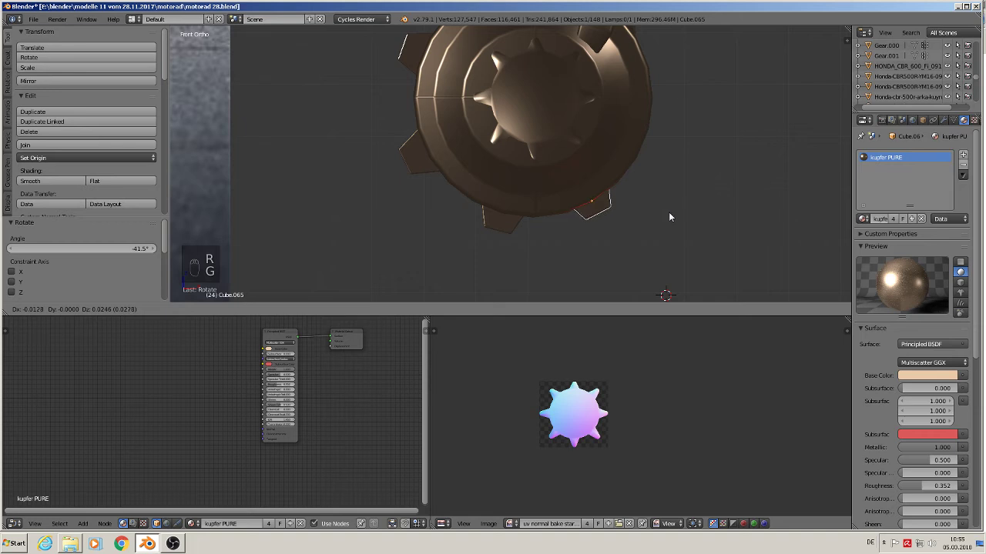
left_click(667, 216)
Duplicate the grey steel bolt head above the cover and move the copy onto the upper-left copper block
middle_click_drag(667, 217, 633, 23, "shift")
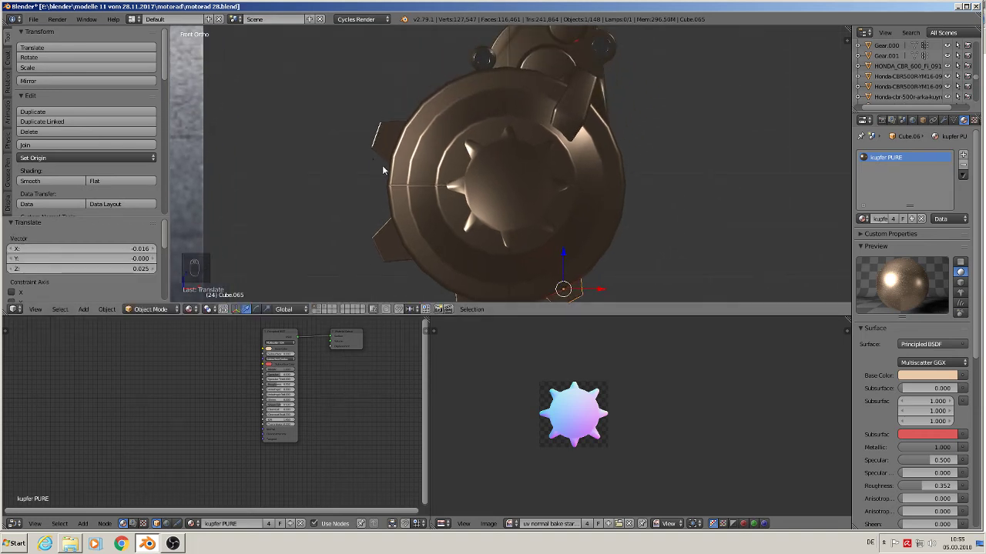
right_click(479, 61)
key("shift+d")
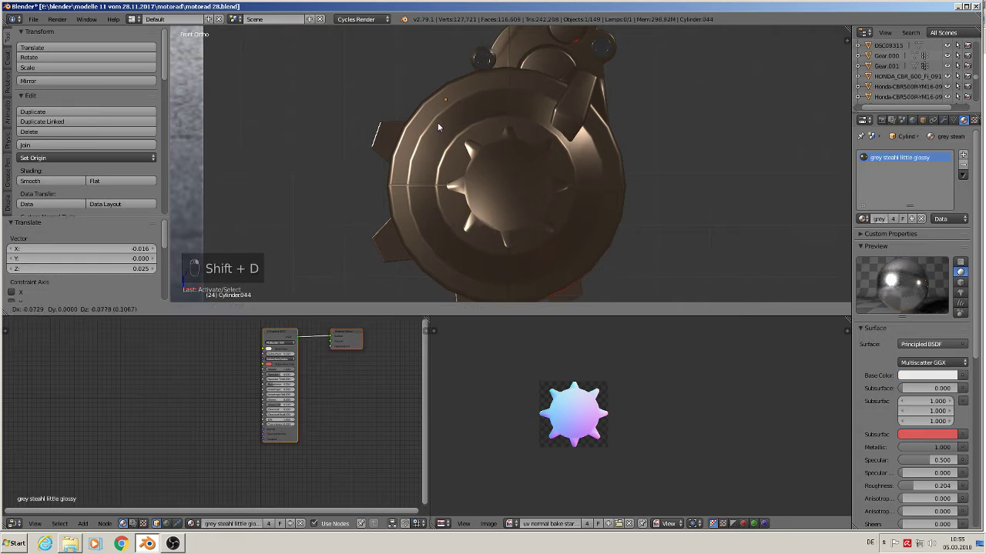
right_click(476, 90)
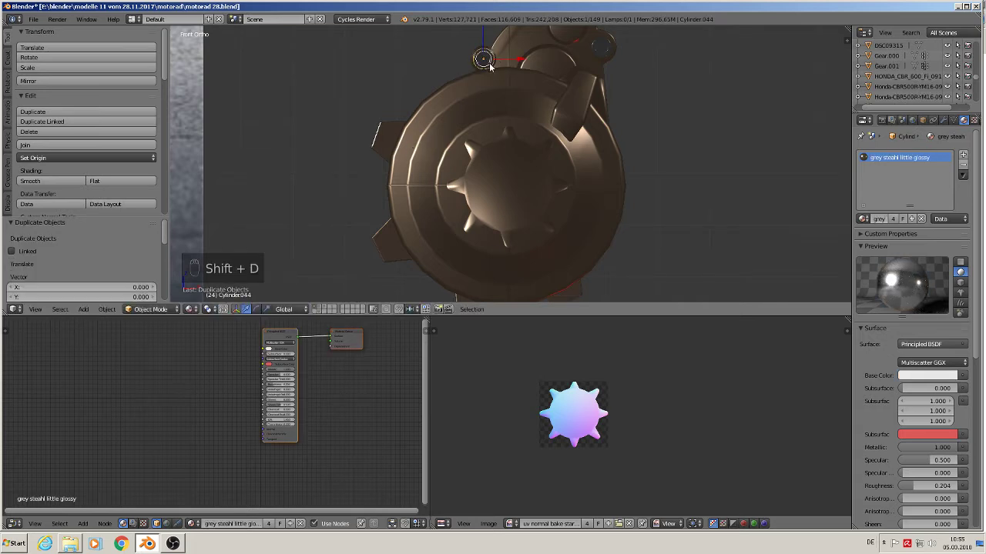
key("g")
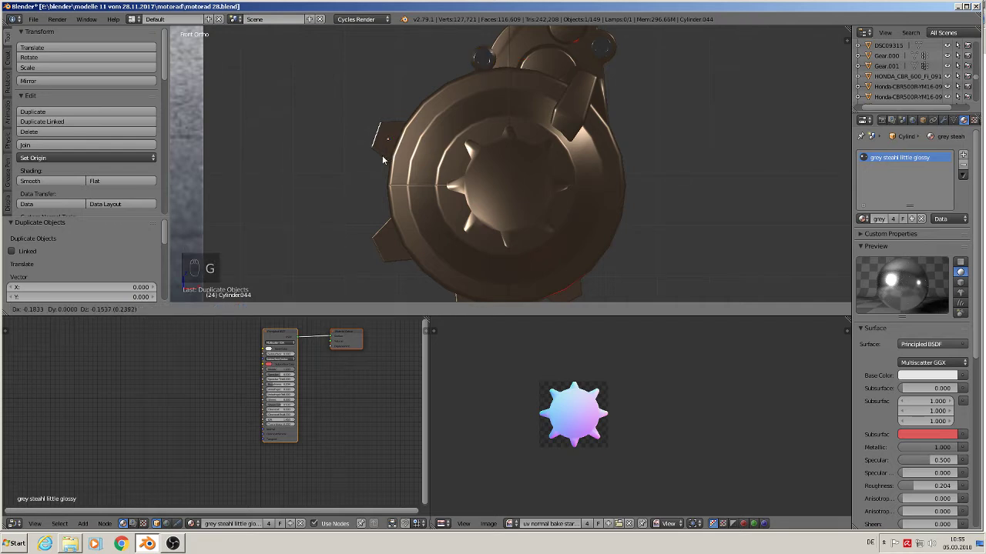
left_click(382, 159)
Move the copied bolt head about -0.019 in total along Y so it protrudes from the upper-left block's front face
middle_click_drag(383, 159, 419, 161)
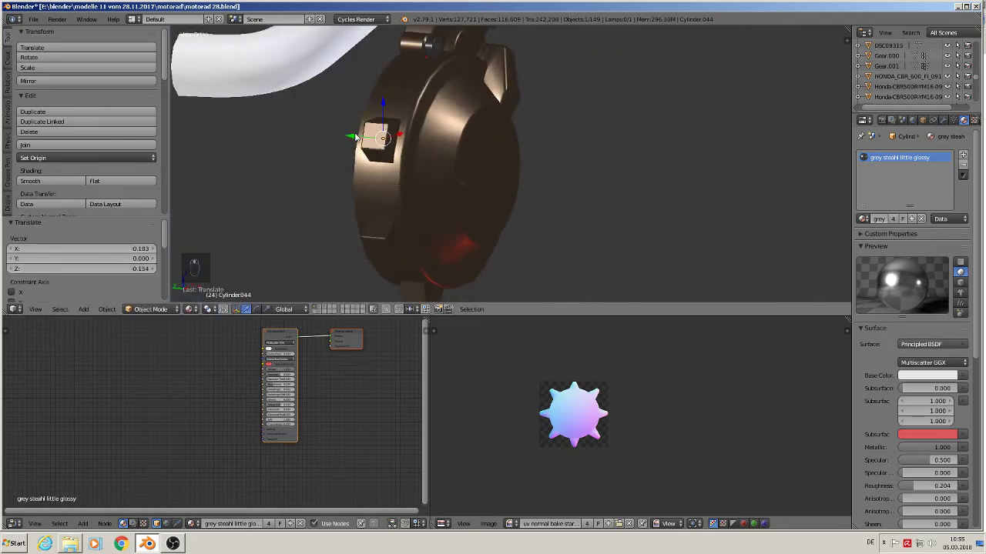
key("g")
key("y")
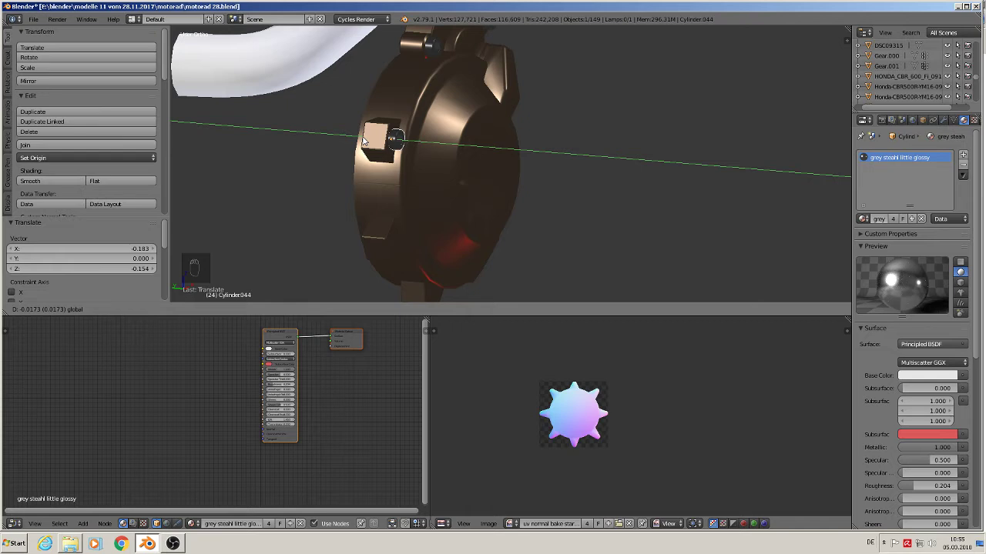
left_click(364, 141)
middle_click_drag(374, 147, 414, 168)
scroll(312, 133, "up", 5)
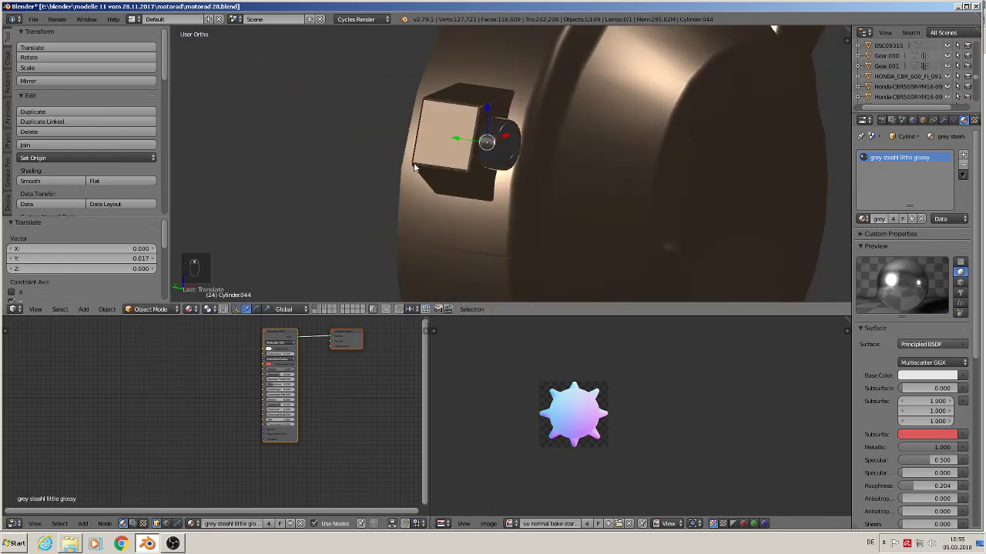
scroll(414, 168, "up", 3)
left_click_drag(512, 125, 516, 130)
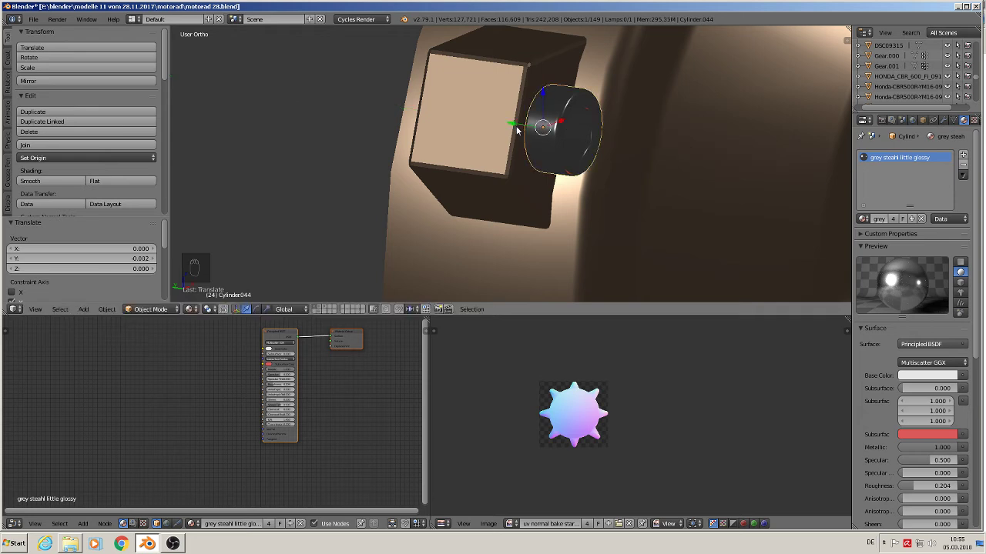
Nudge the copied bolt head toward the middle of the upper-left block and scale it down to about 0.584
middle_click_drag(516, 130, 447, 116)
scroll(447, 113, "down", 3)
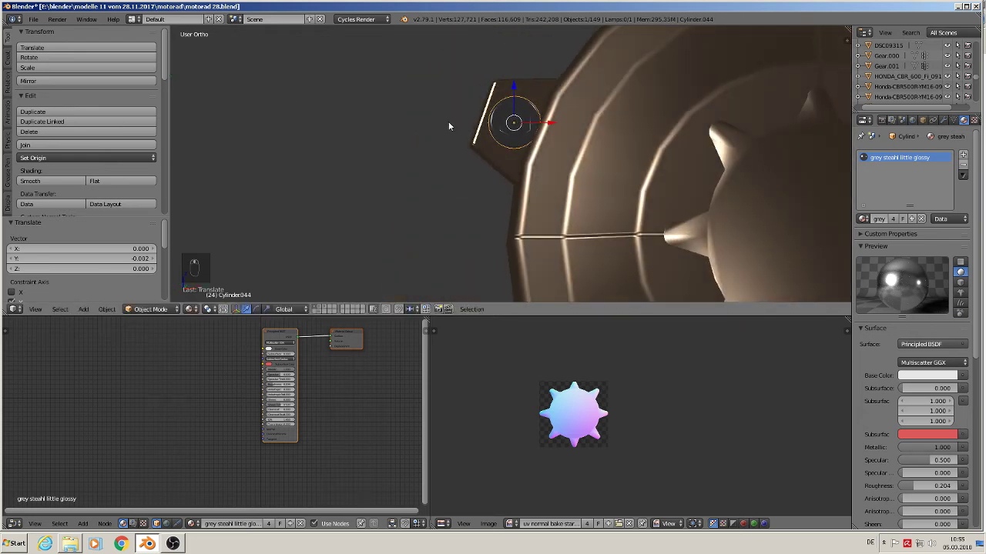
key("g")
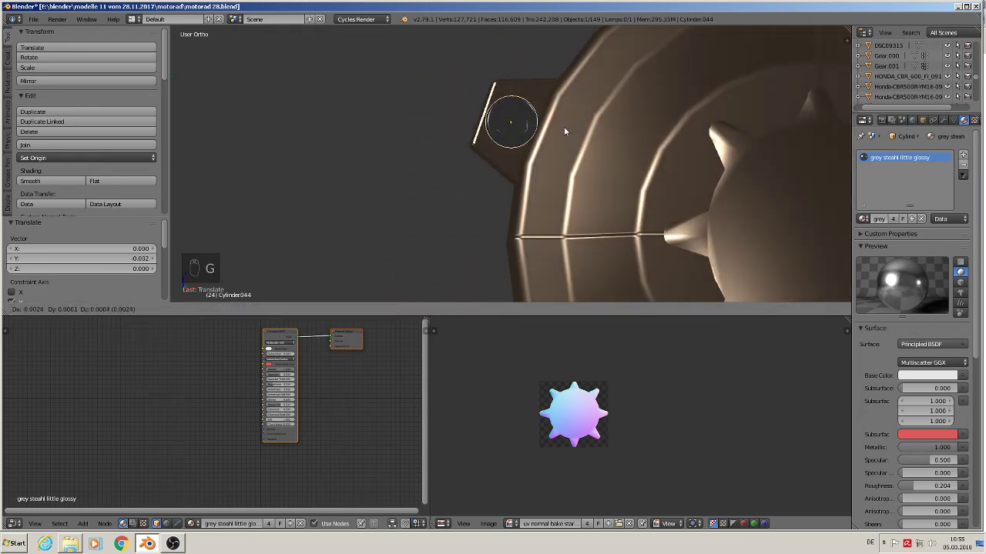
left_click(564, 126)
middle_click_drag(564, 126, 576, 172)
key("KP_1")
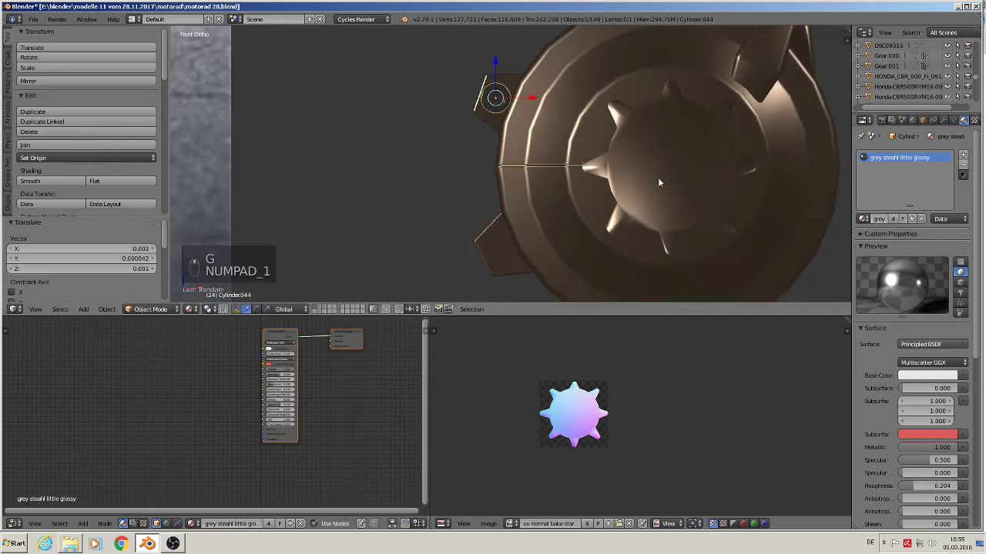
middle_click_drag(645, 192, 562, 173, "shift")
scroll(561, 173, "up", 1)
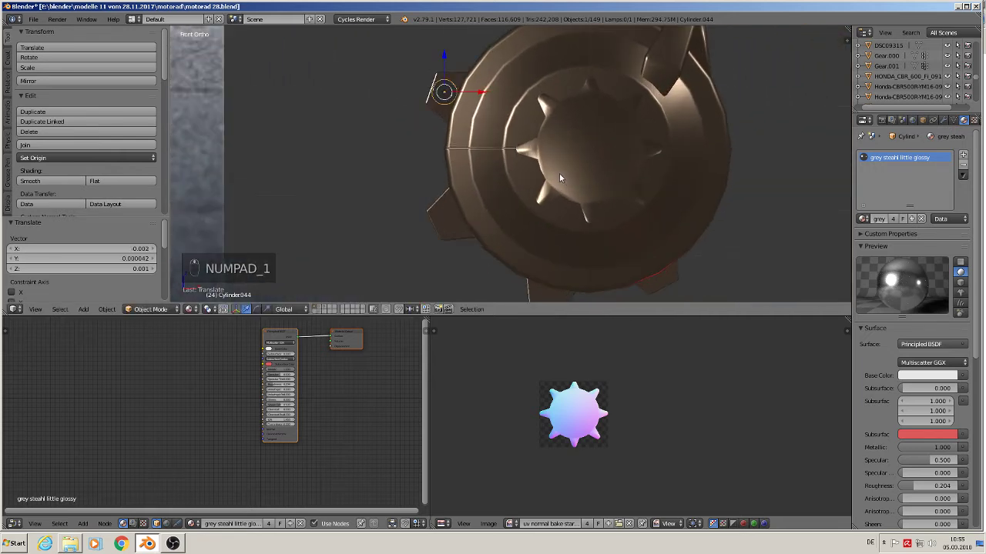
left_click(475, 121)
Shift the upper-left copper block about 0.009 along X and -0.005 along Z, further into the cover's rim
right_click(468, 110)
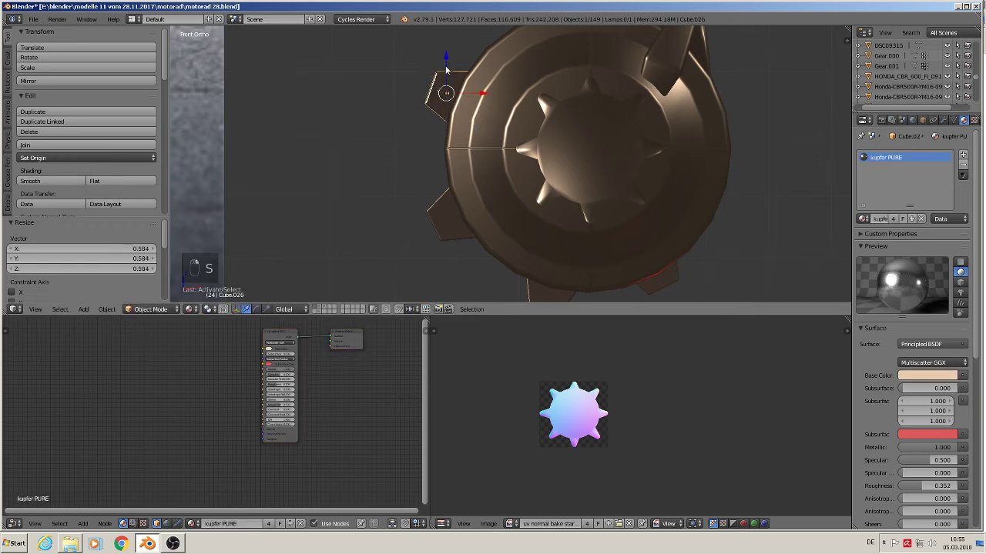
scroll(464, 100, "up", 5)
right_click(466, 115)
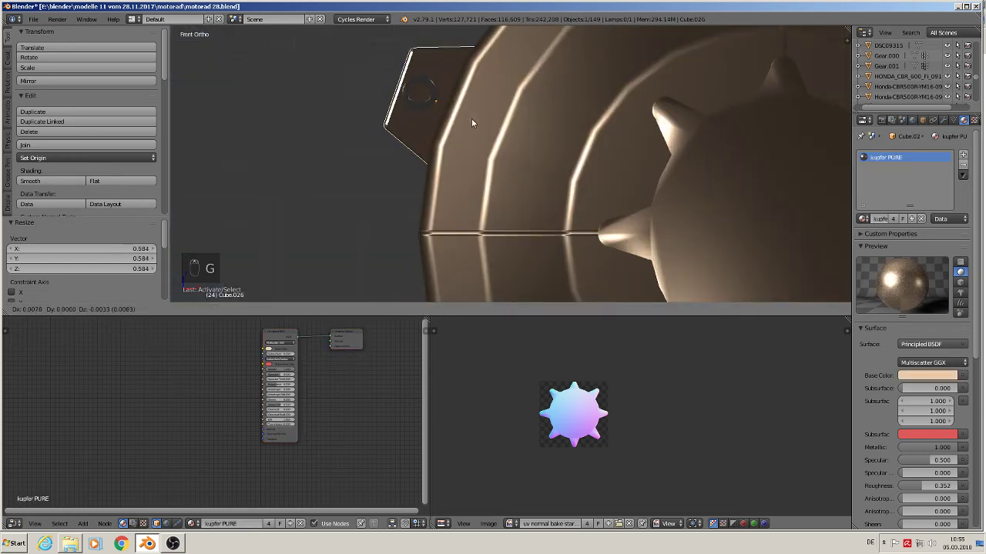
key("g")
left_click(431, 98)
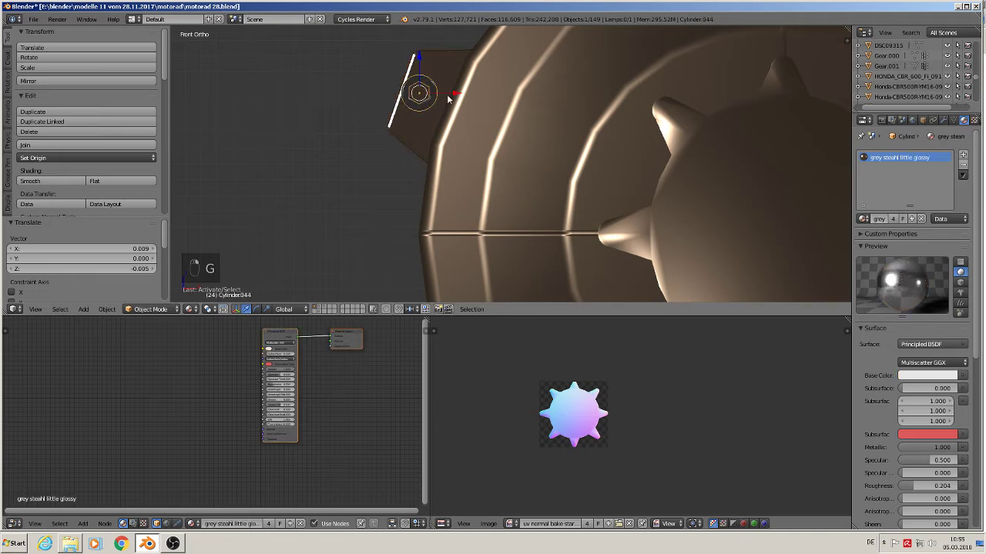
Adjust the small bolt head's position on the upper-left block and move it about -0.002 along Y
key("g")
left_click(447, 100)
mouse_move(447, 100)
middle_mouse_down()
mouse_move(476, 129)
mouse_move(460, 114)
middle_mouse_up()
left_click_drag(385, 87, 389, 90)
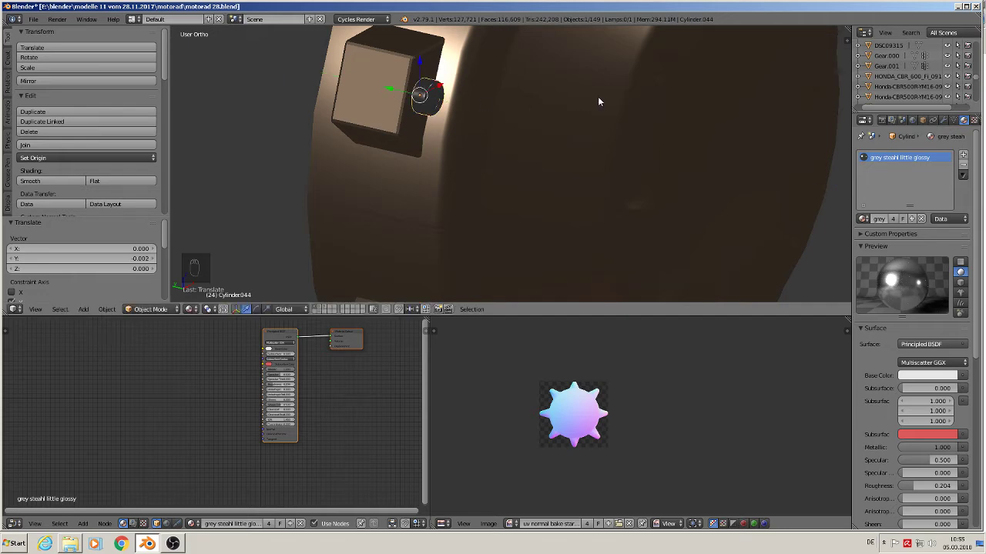
Duplicate the small bolt head onto the lower-left copper block and select that block
key("KP_1")
scroll(753, 185, "down", 3)
middle_click_drag(753, 186, 668, 154, "shift")
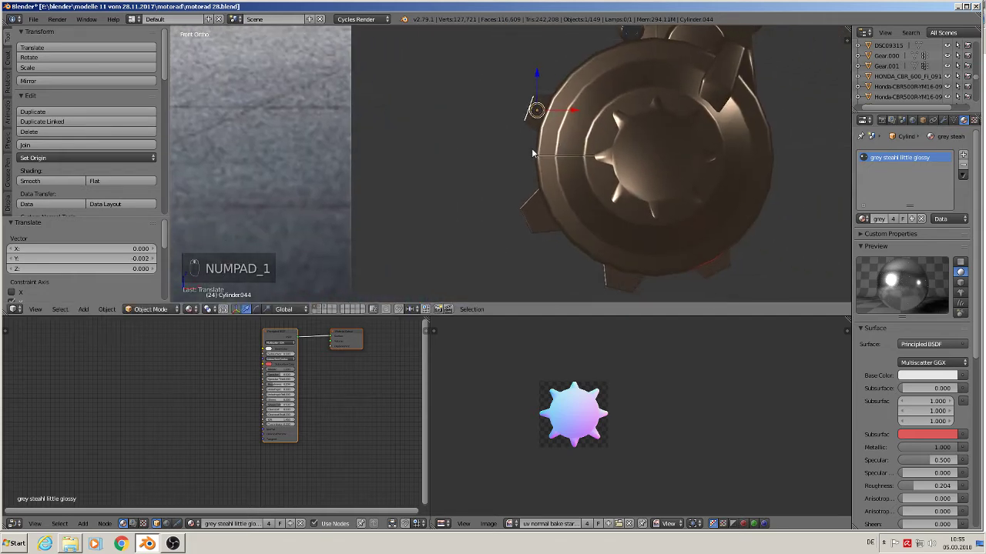
scroll(532, 146, "up", 2)
key("shift+d")
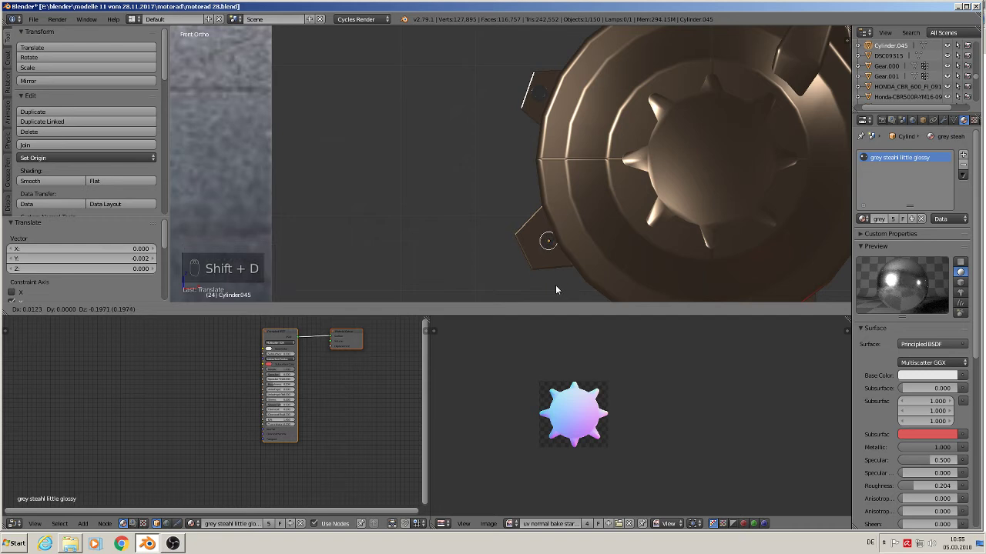
left_click(551, 281)
right_click(550, 268)
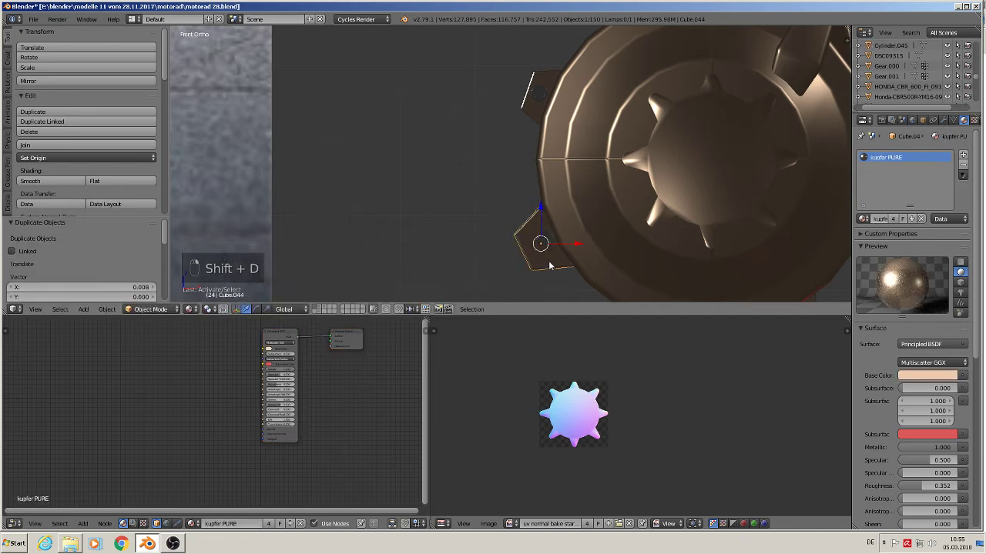
Shift the lower-left copper block about 0.016 along X and 0.010 along Z, further into the cover's rim
key("g")
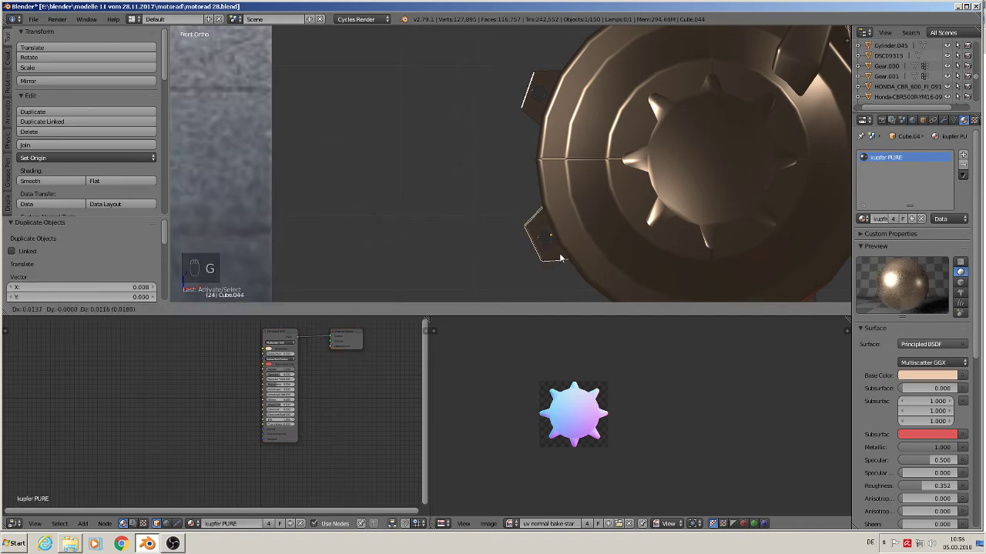
left_click(560, 254)
Duplicate the bolt head onto the bottom-left copper block and shift that block about 0.004 along X and 0.008 along Z
middle_click_drag(561, 254, 431, 125, "shift")
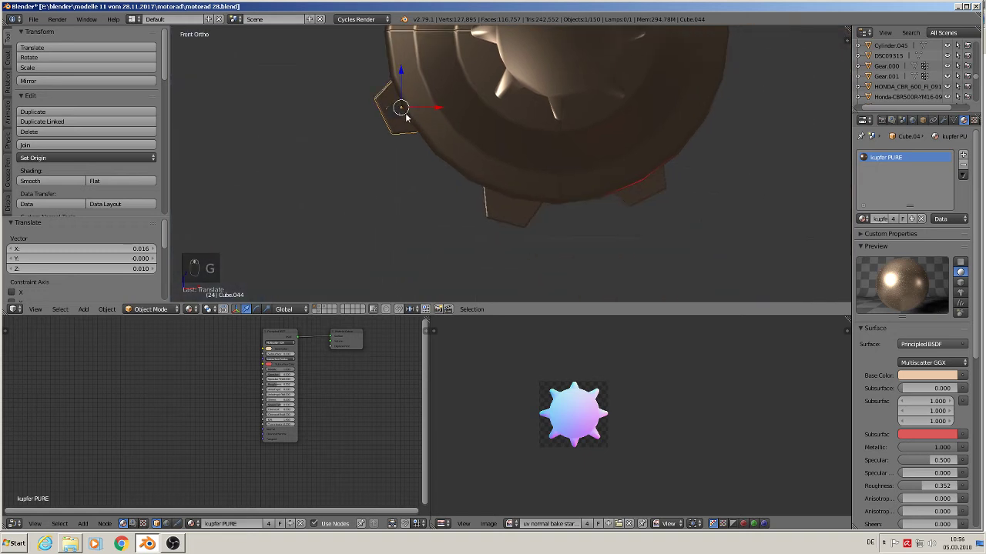
right_click(396, 113)
key("shift+d")
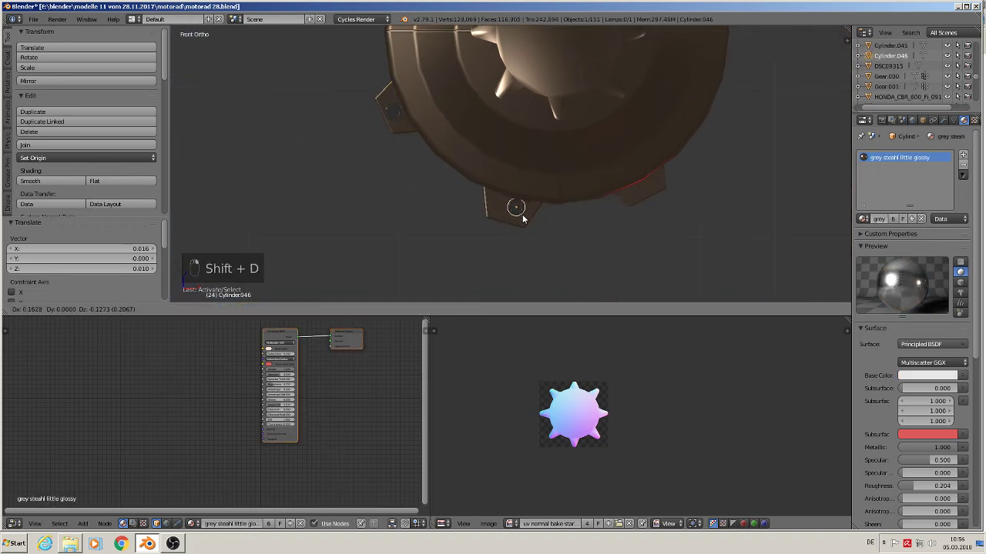
left_click(517, 218)
right_click(516, 222)
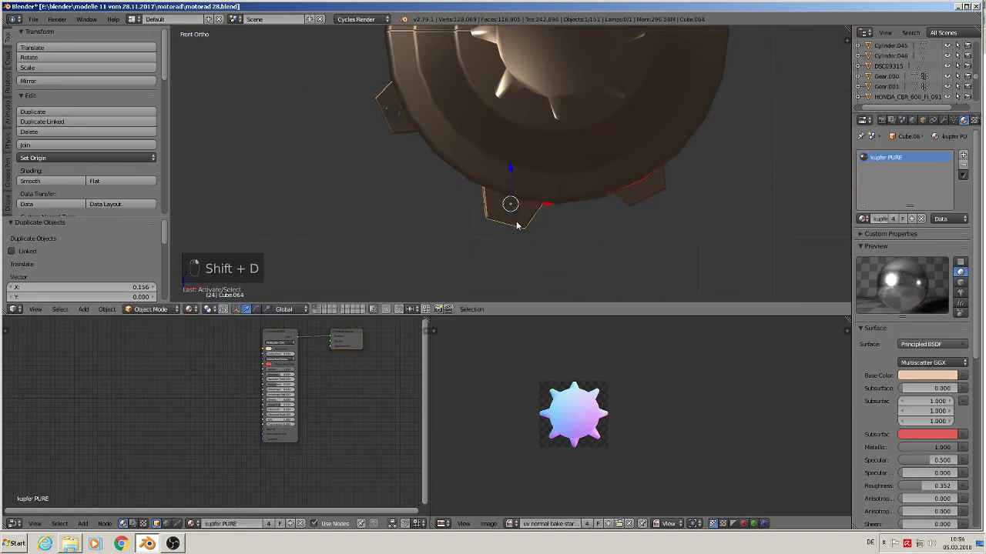
key("g")
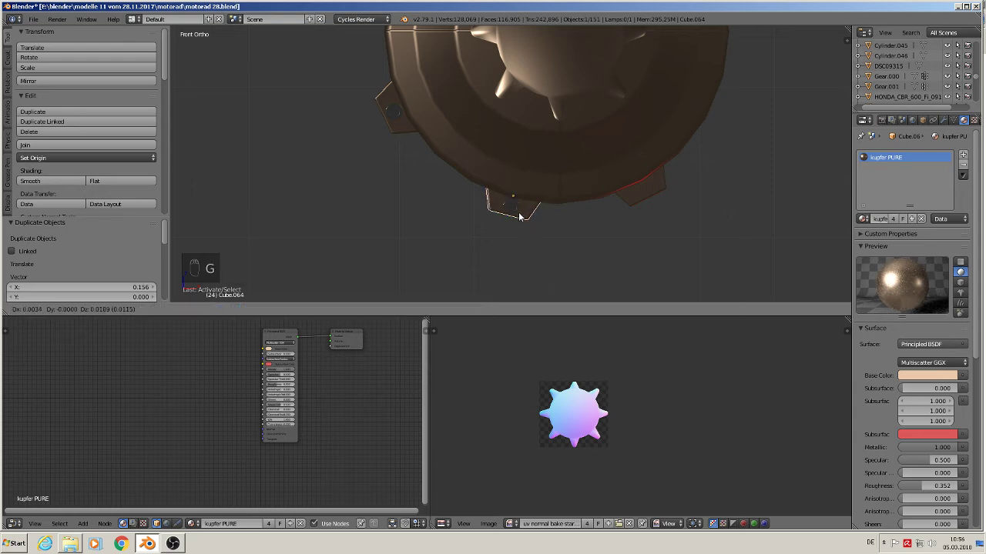
left_click(519, 219)
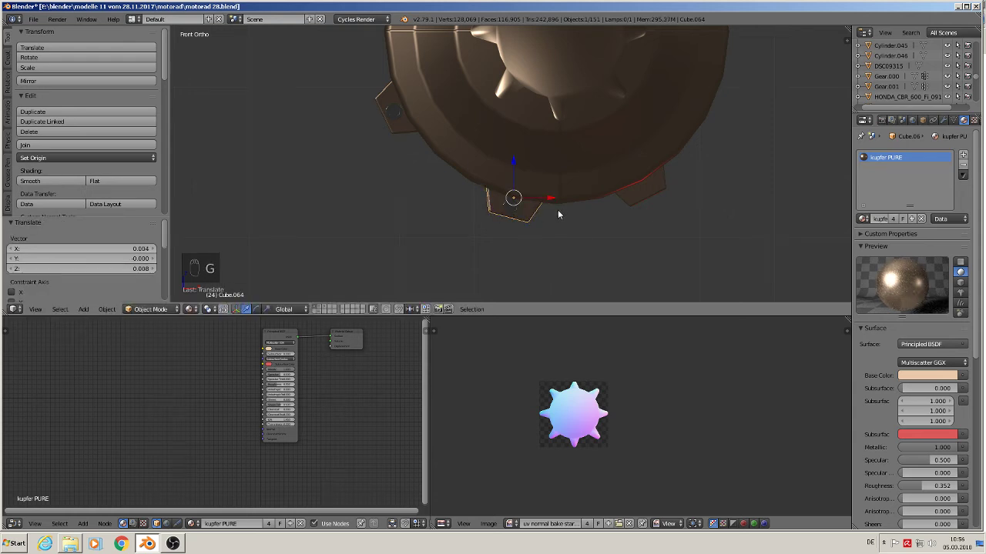
Duplicate the bolt head onto the bottom-right copper block and shift that block about 0.002 along X and -0.003 along Z
right_click(513, 206)
key("shift+d")
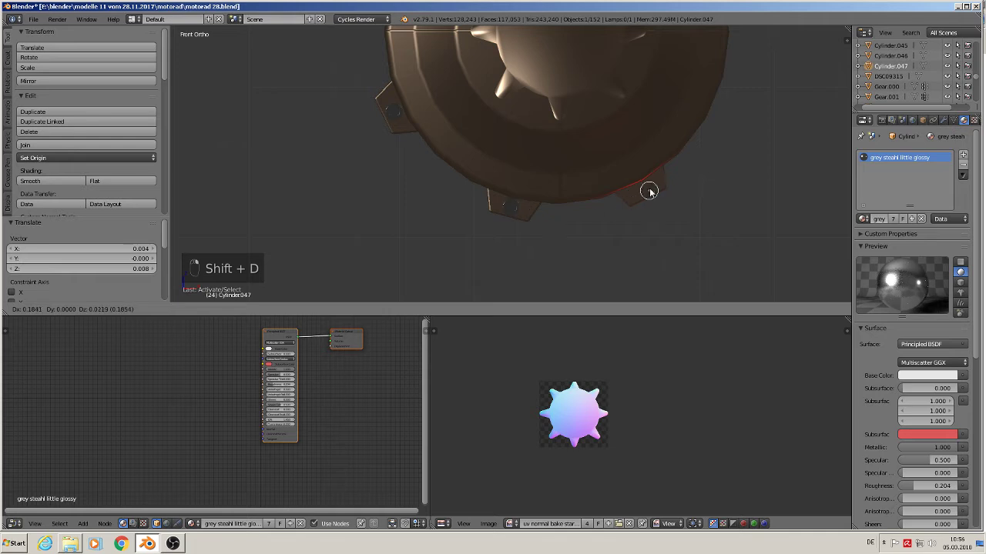
left_click(645, 191)
right_click(660, 191)
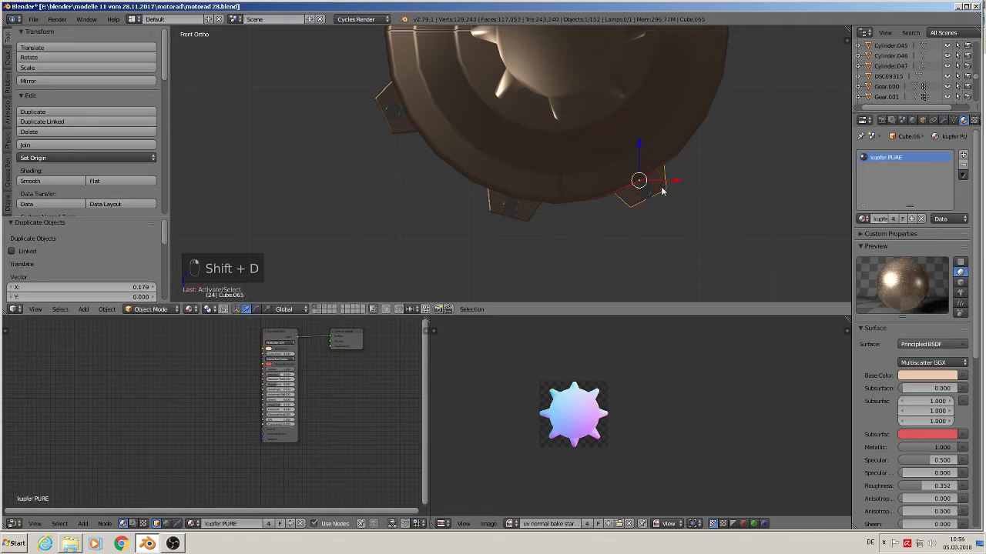
key("shift+d")
key("g")
key("g")
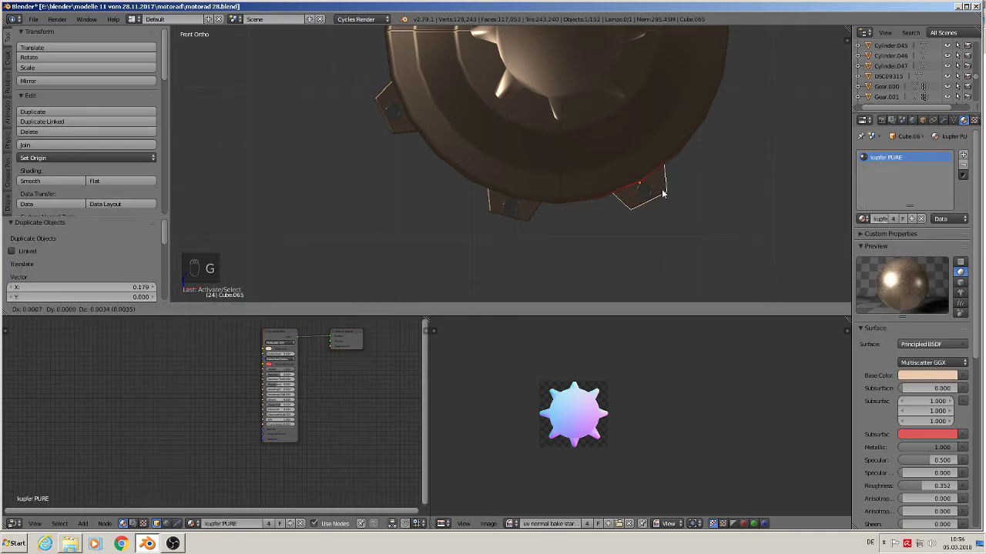
left_click(664, 194)
Select the copper blocks, their bolt heads, the cover body and its upper bolts, and join them into one object
scroll(565, 218, "down", 4)
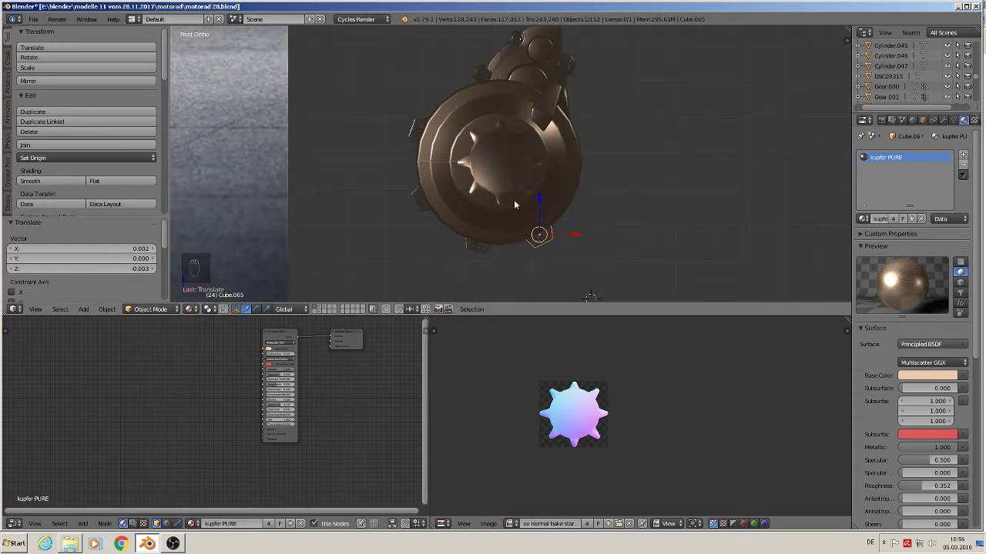
scroll(521, 254, "up", 5)
right_click(555, 234)
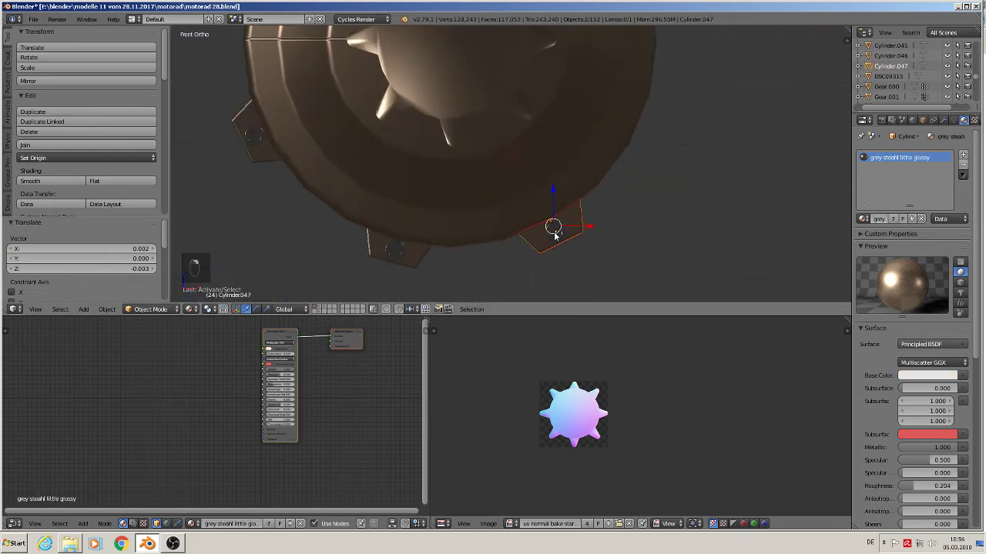
right_click(395, 250, "shift")
right_click(396, 250, "shift")
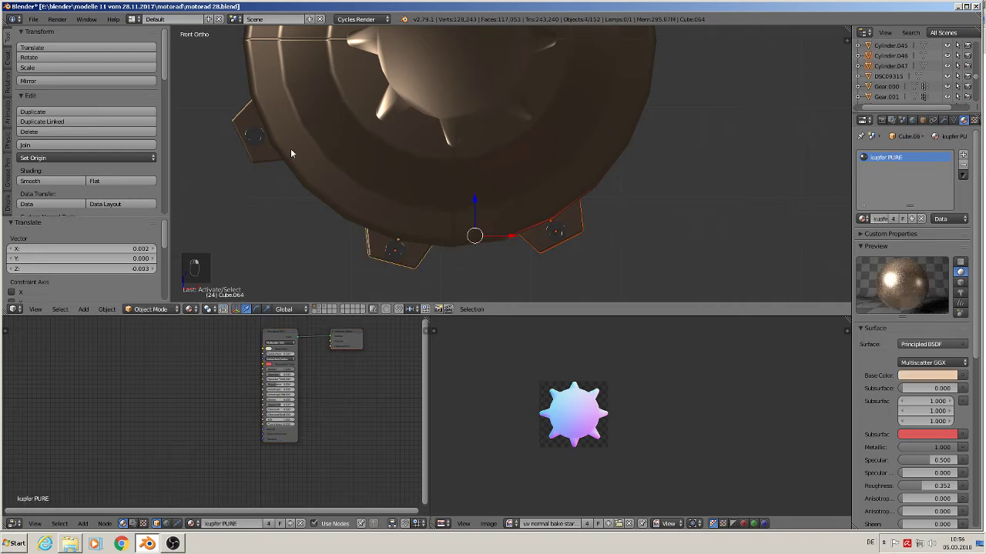
right_click(261, 148, "shift")
right_click(251, 134, "shift")
middle_click_drag(300, 124, 402, 271, "shift")
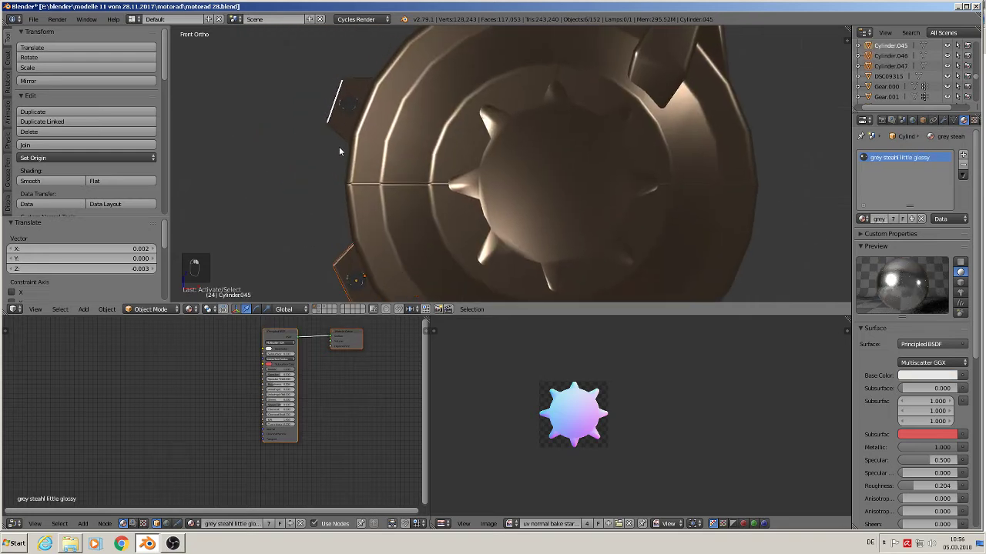
right_click(347, 102, "shift")
right_click(346, 103, "shift")
right_click(491, 129, "shift")
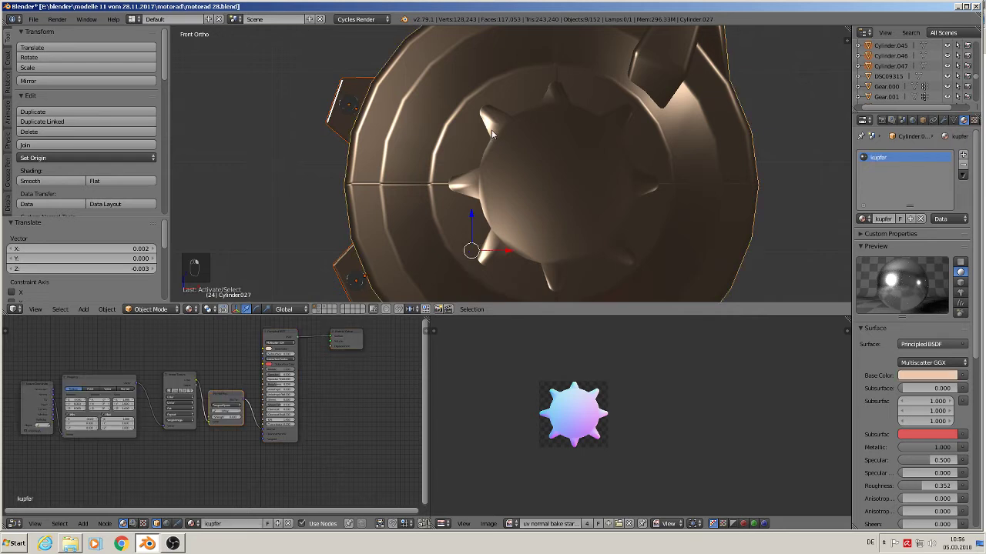
middle_click_drag(612, 79, 519, 241, "shift")
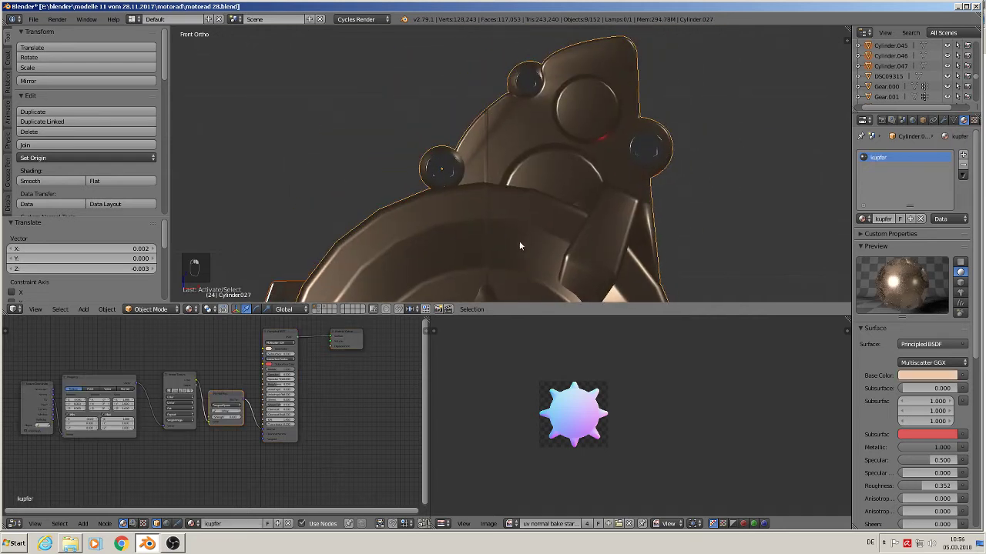
right_click(534, 84, "shift")
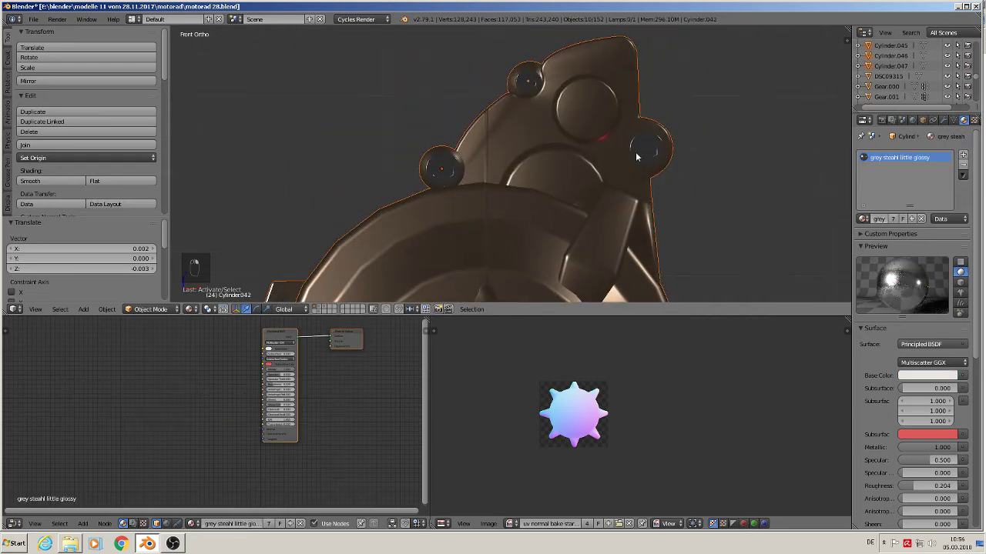
left_click(41, 145)
Test-move the joined engine cover to check whether every part moves with it
scroll(536, 233, "down", 3)
scroll(536, 232, "down", 3)
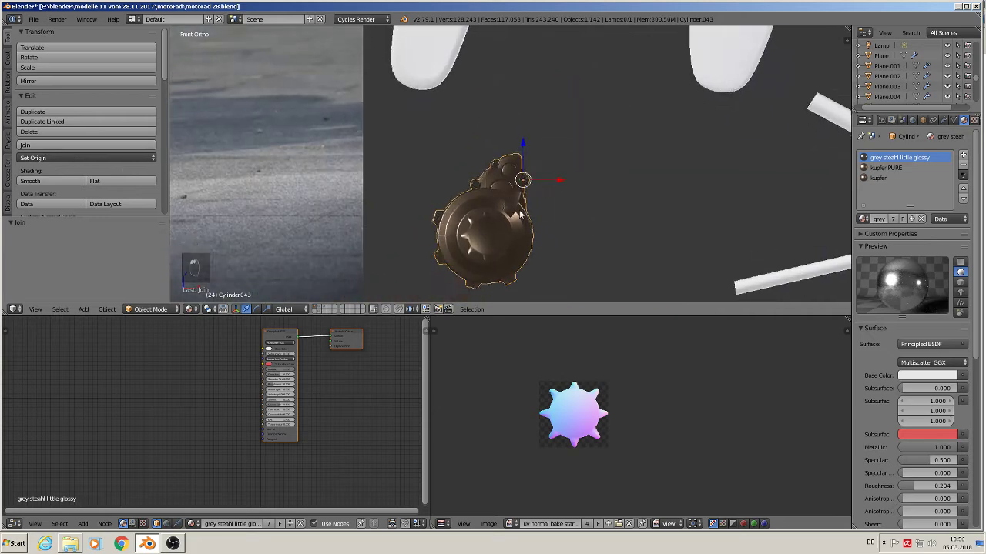
key("g")
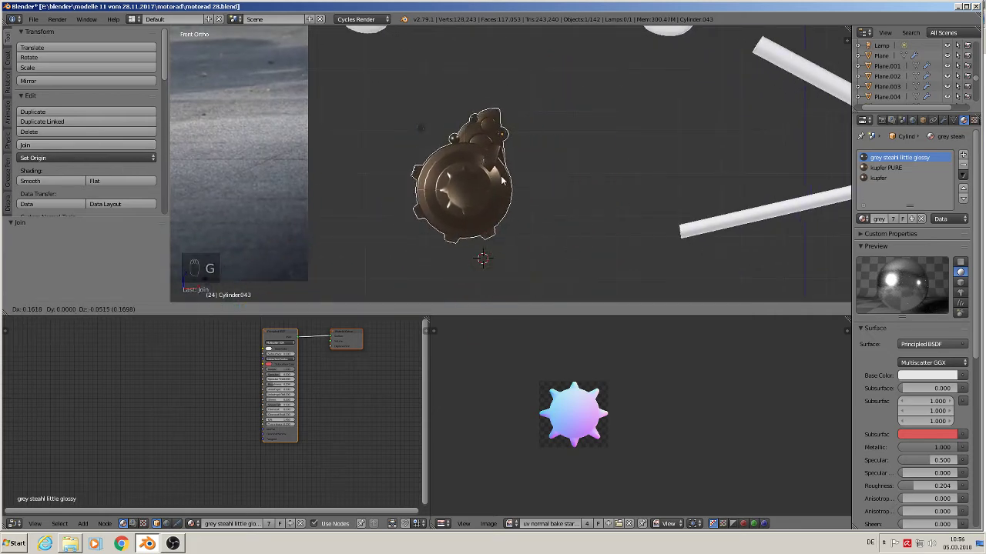
right_click(476, 166)
Join the left-out bolt head on the cover's upper-left lug with the engine cover object
scroll(428, 121, "up", 9)
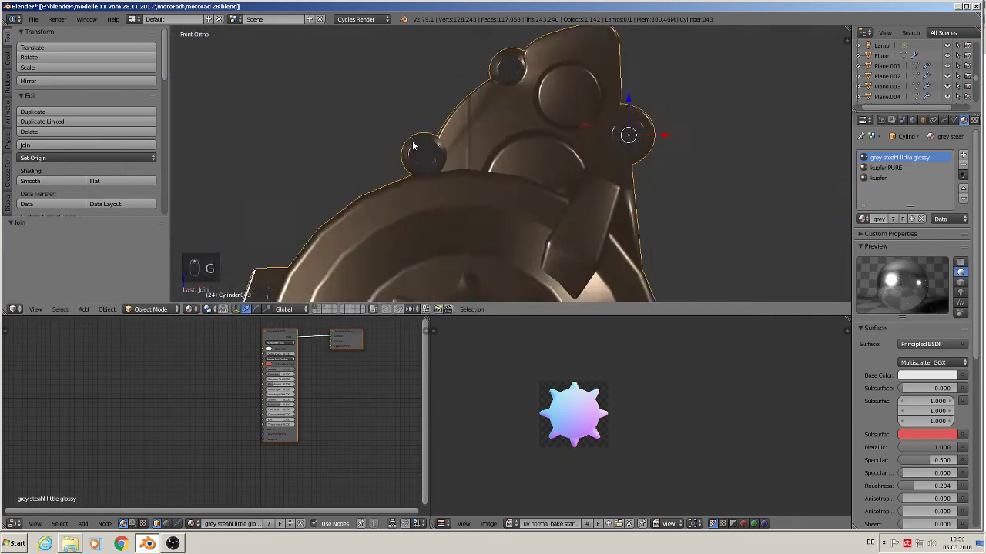
right_click(424, 160, "shift")
left_click(81, 144)
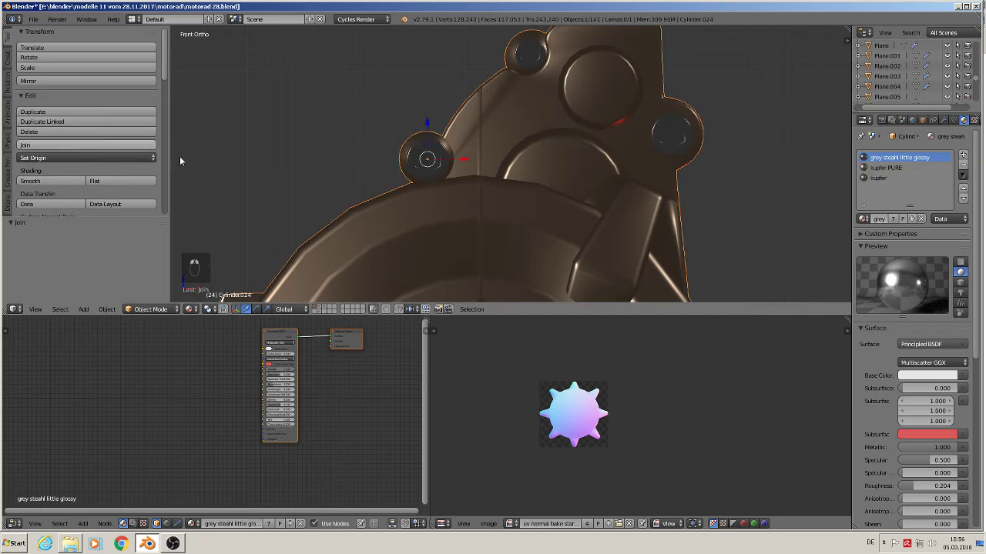
Move the complete engine cover about 0.176 along X and 0.004 along Z
scroll(546, 197, "down", 5)
middle_click_drag(546, 197, 492, 172, "shift")
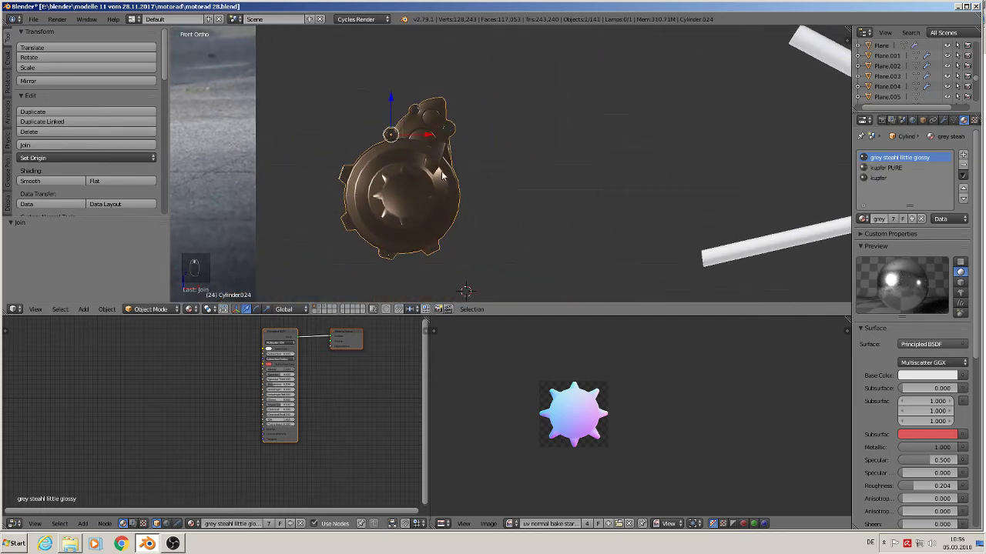
key("g")
left_click(471, 173)
Examine the star's spikes close up on the engine cover and in the baked normal map image
scroll(493, 185, "up", 5)
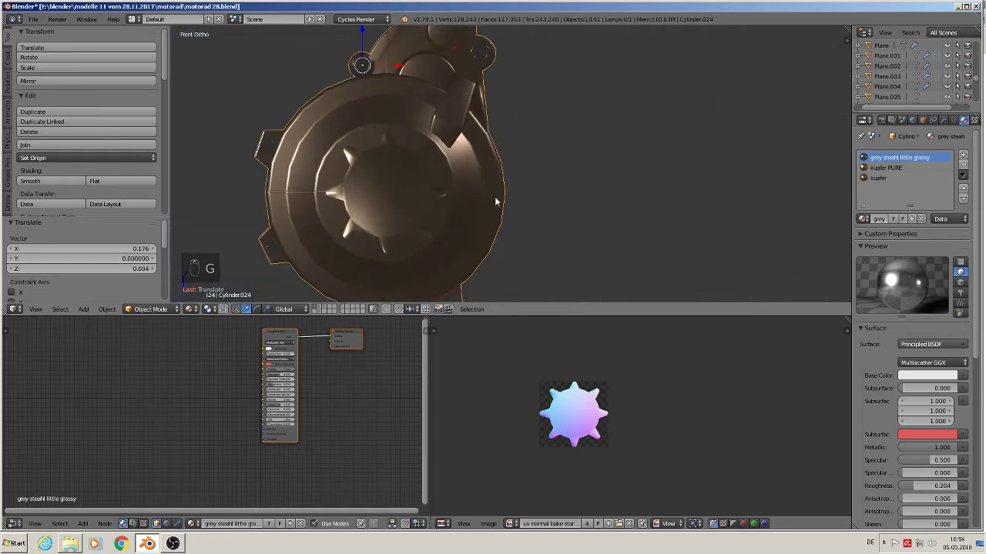
scroll(440, 219, "up", 4)
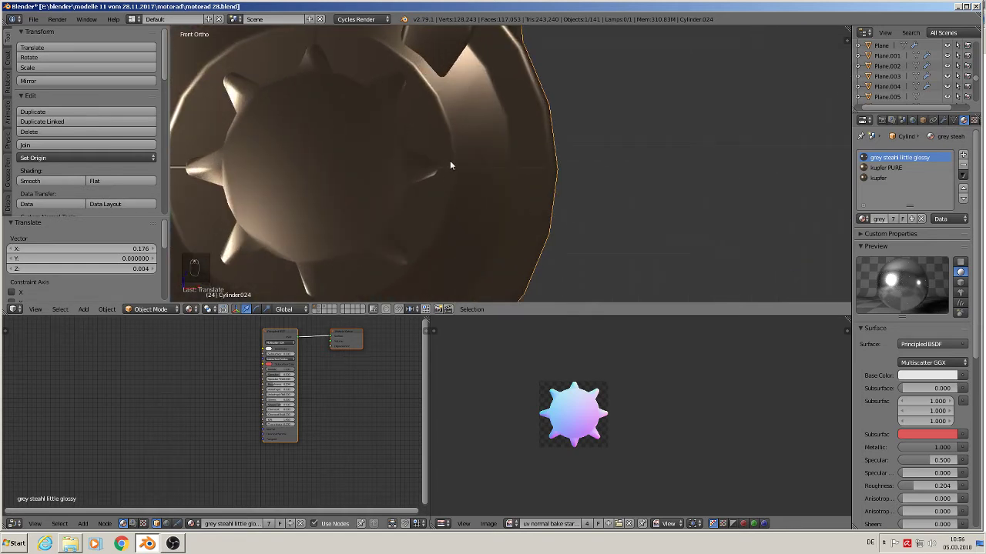
scroll(623, 340, "up", 4)
middle_click_drag(567, 401, 701, 364)
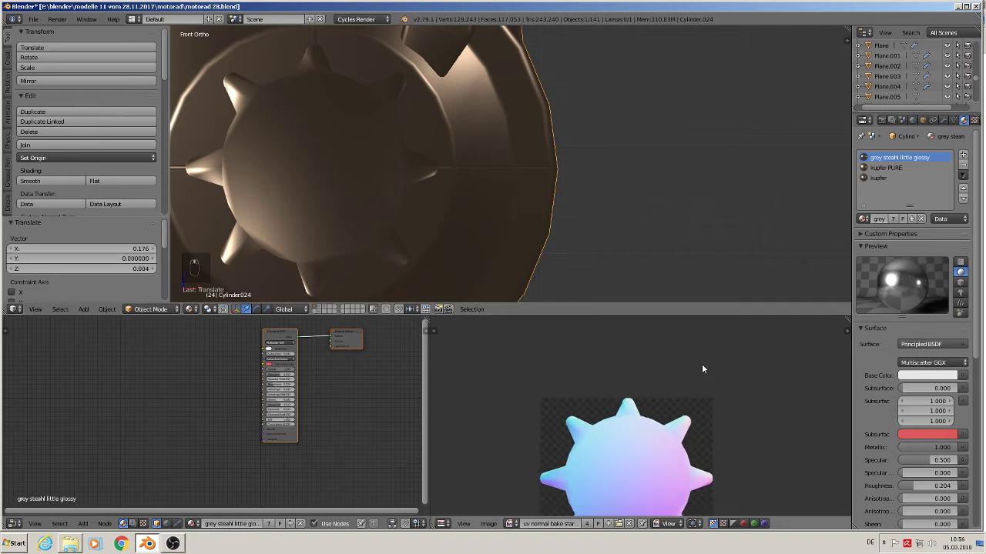
scroll(702, 364, "up", 4)
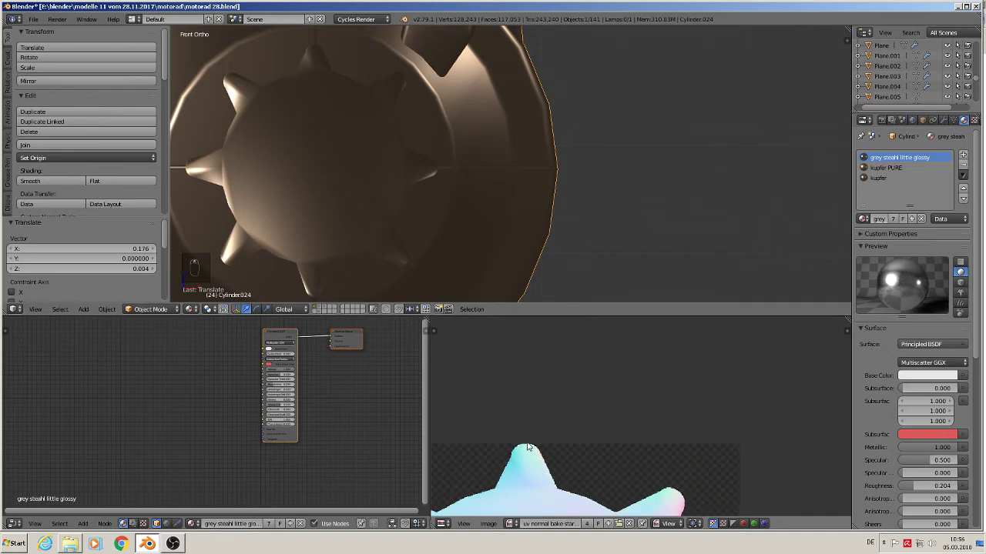
scroll(595, 472, "down", 6)
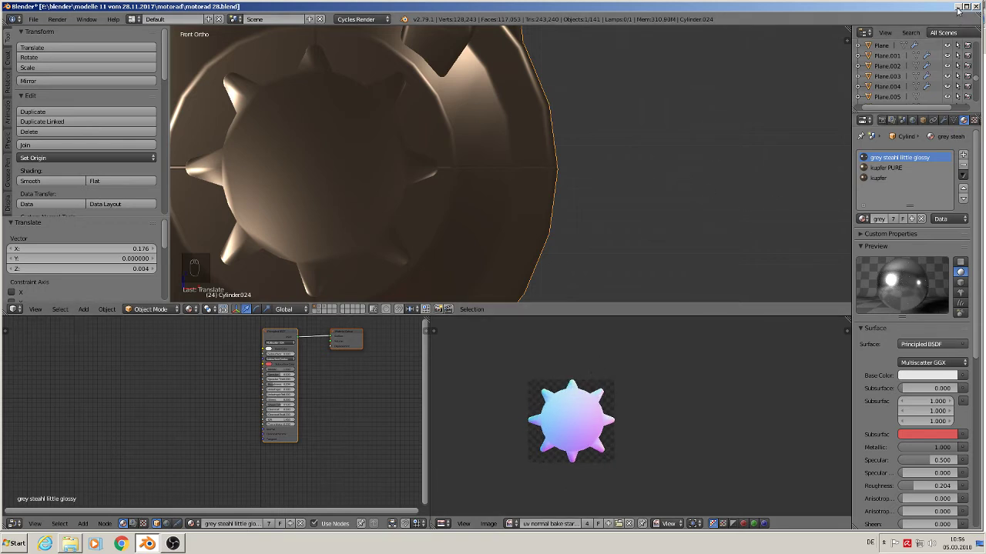
Save the motorcycle project under its existing file name
left_click(33, 20)
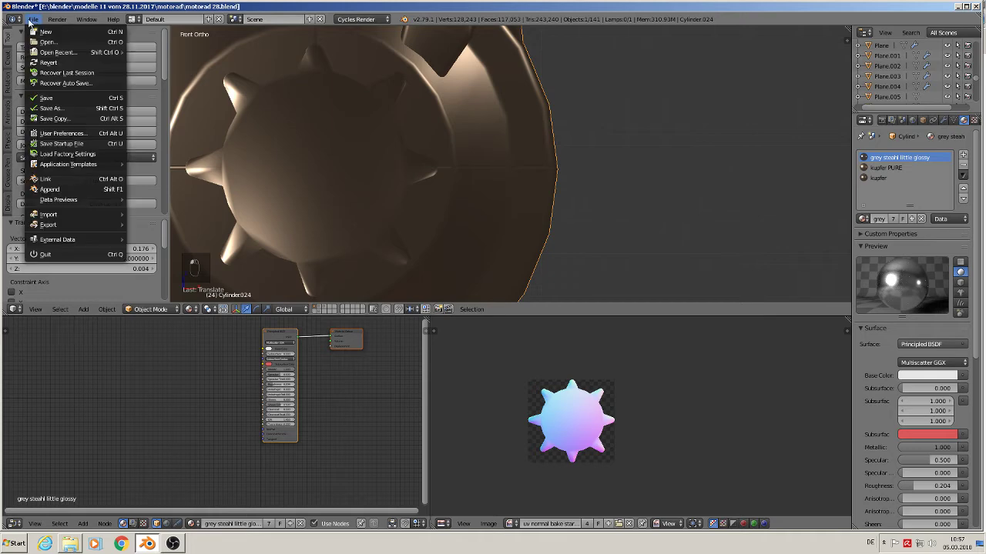
left_click(46, 98)
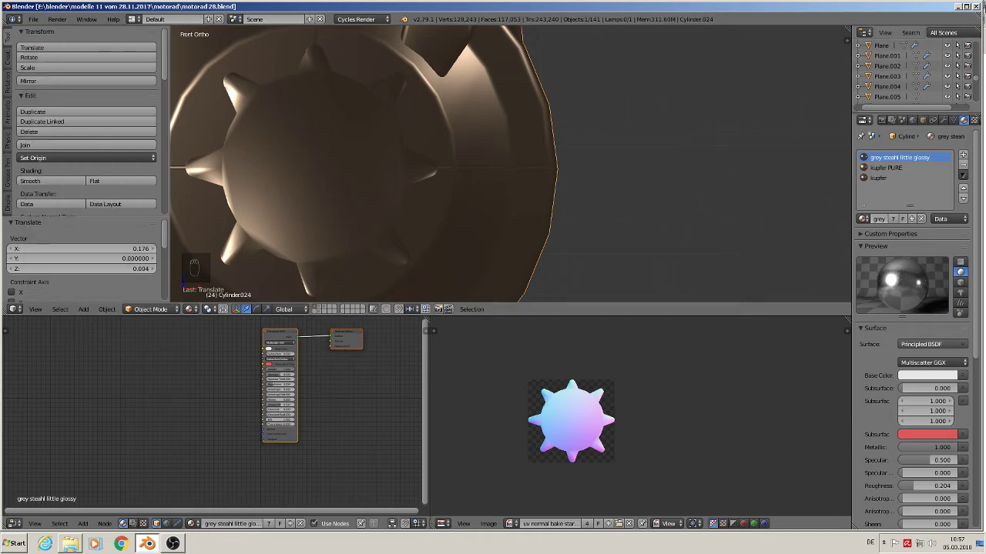
Switch to the textures folder and open the image "uv normal bake star object" in GIMP
left_click(959, 7)
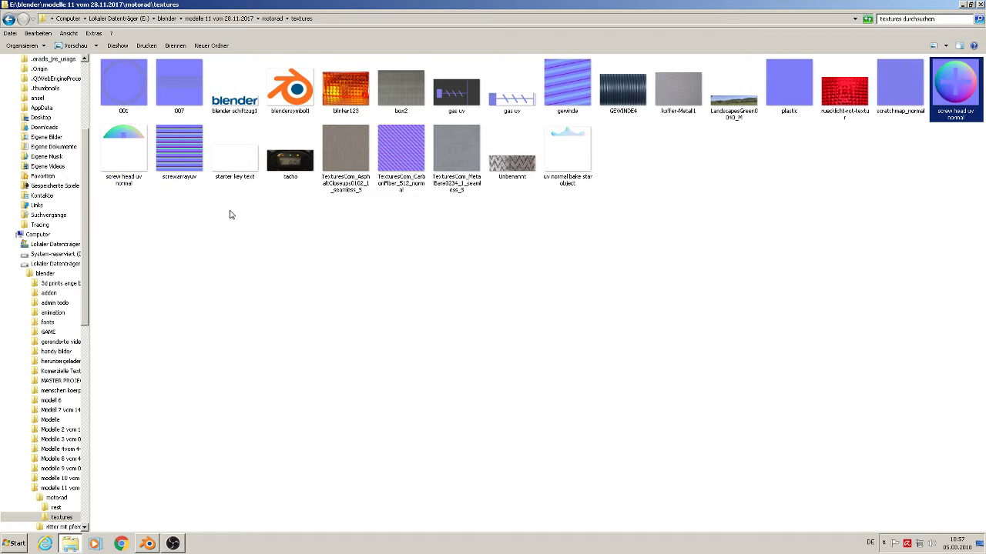
right_click(577, 189)
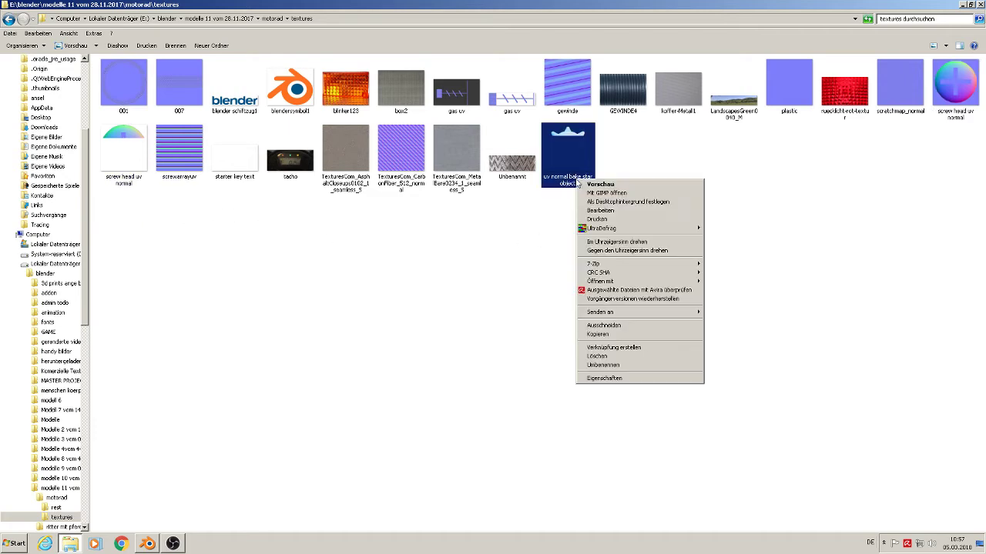
left_click(608, 191)
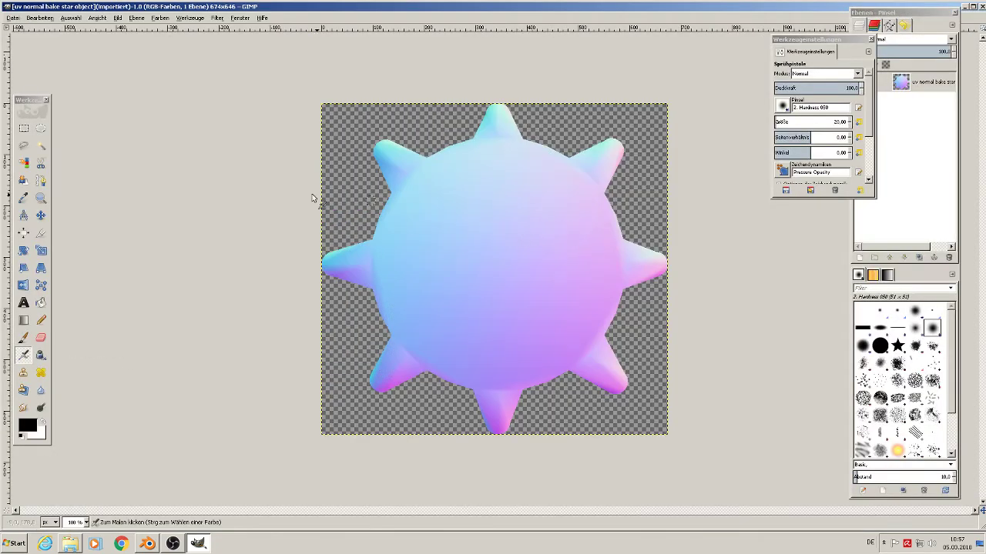
Select the transparent background around the star with the fuzzy select tool (Zauberstab) and invert the selection
left_click(42, 146)
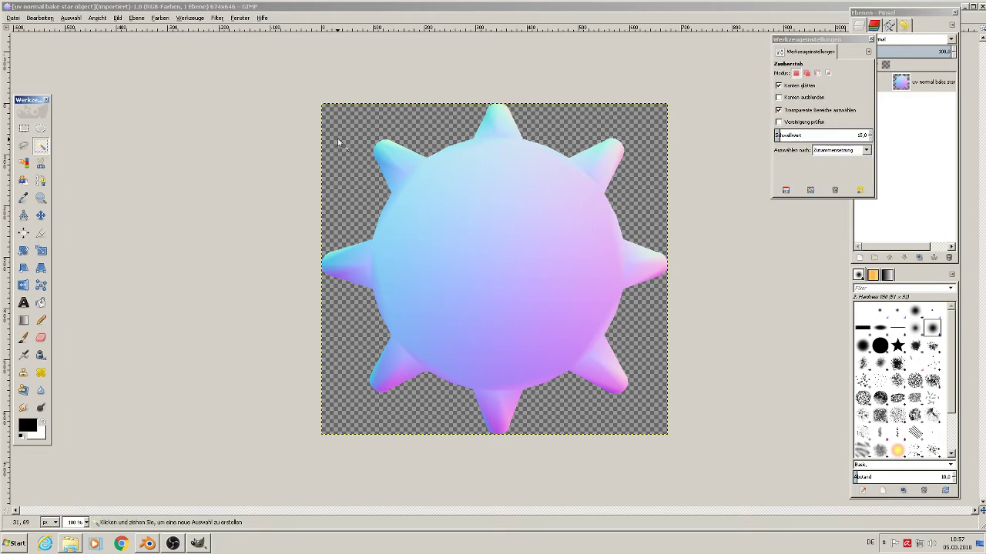
left_click(346, 128)
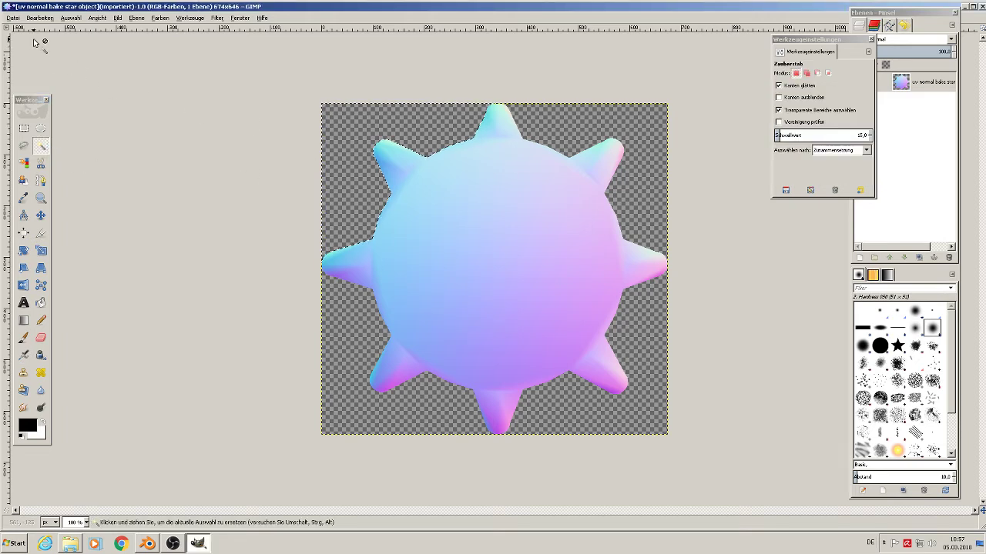
left_click(77, 19)
left_click(79, 57)
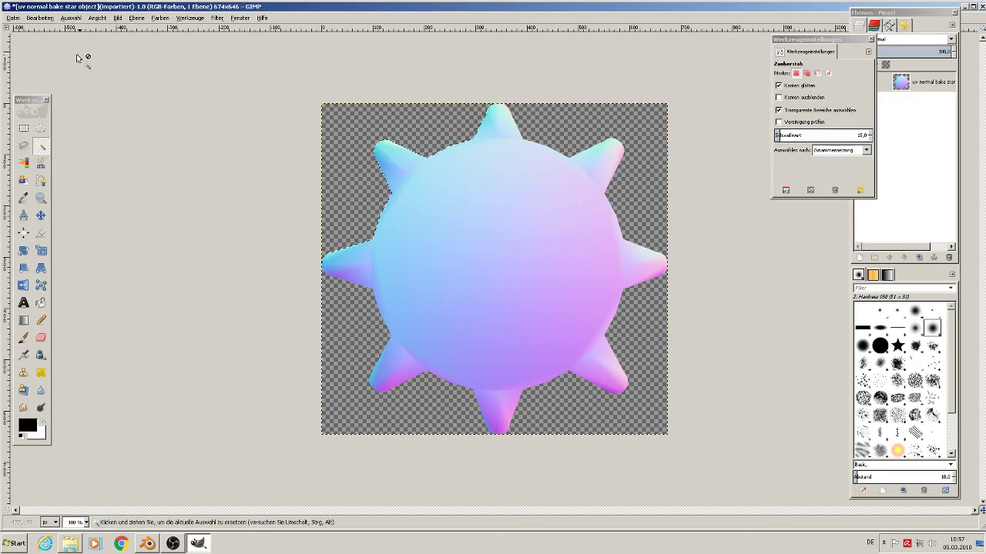
Cut the selected star out of the normal map image and paste it back as a floating selection
left_click(40, 17)
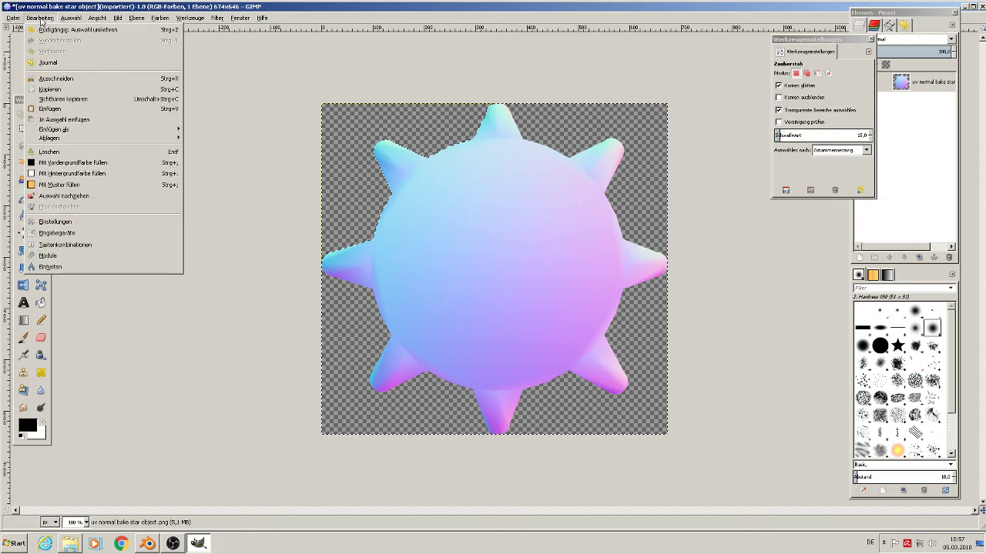
left_click(57, 81)
left_click(41, 17)
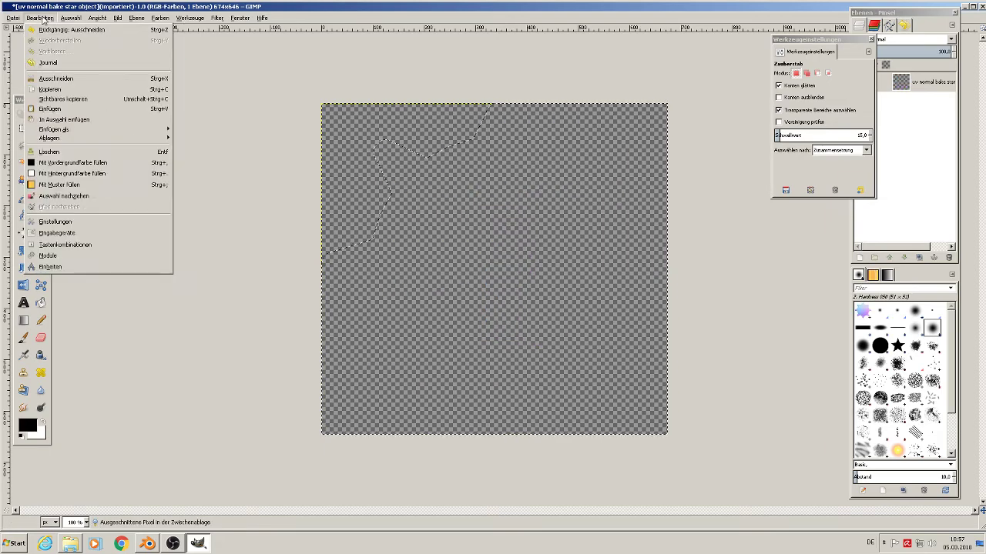
mouse_move(85, 131)
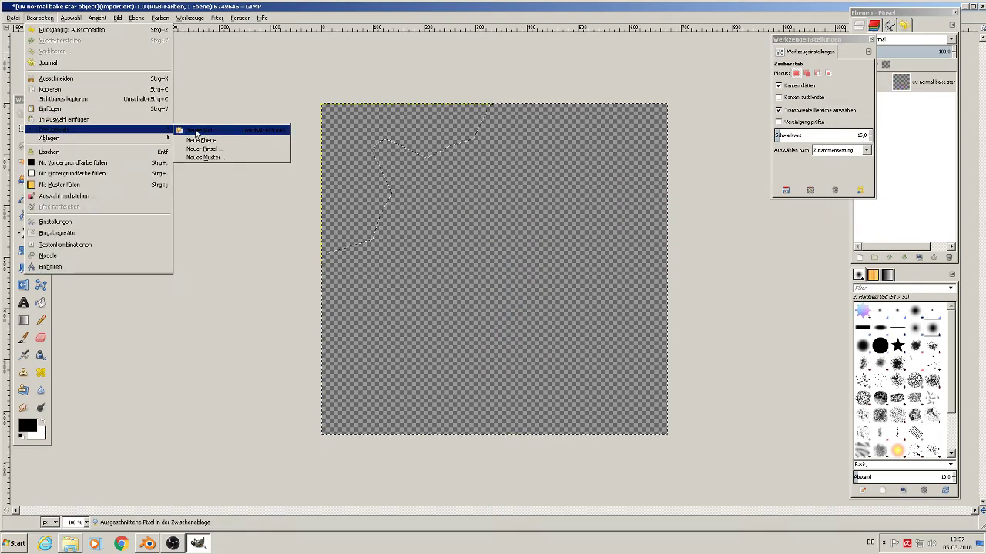
left_click(104, 110)
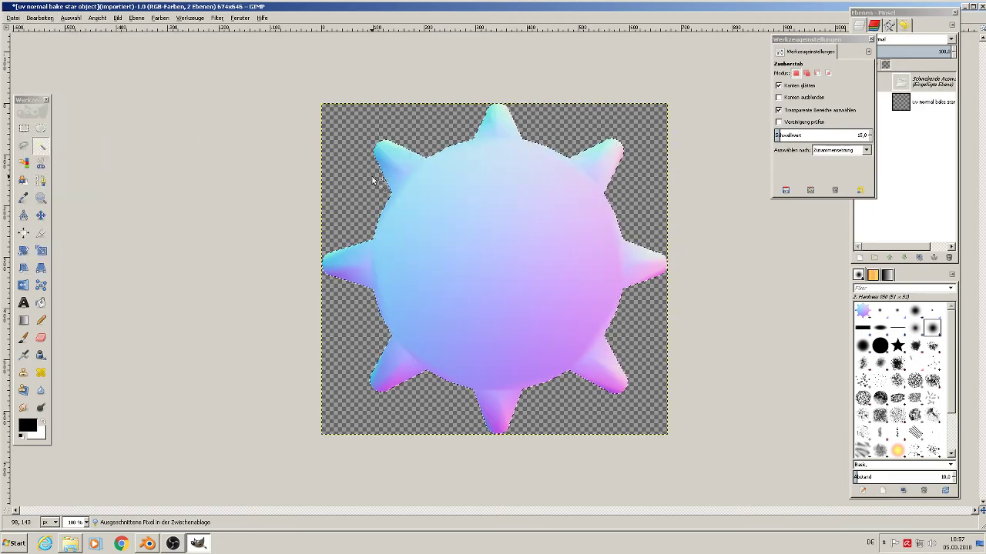
Scale the pasted star to 644 × 609 px and move it to the centre of the canvas
left_click(42, 252)
left_click(441, 265)
key("Tab")
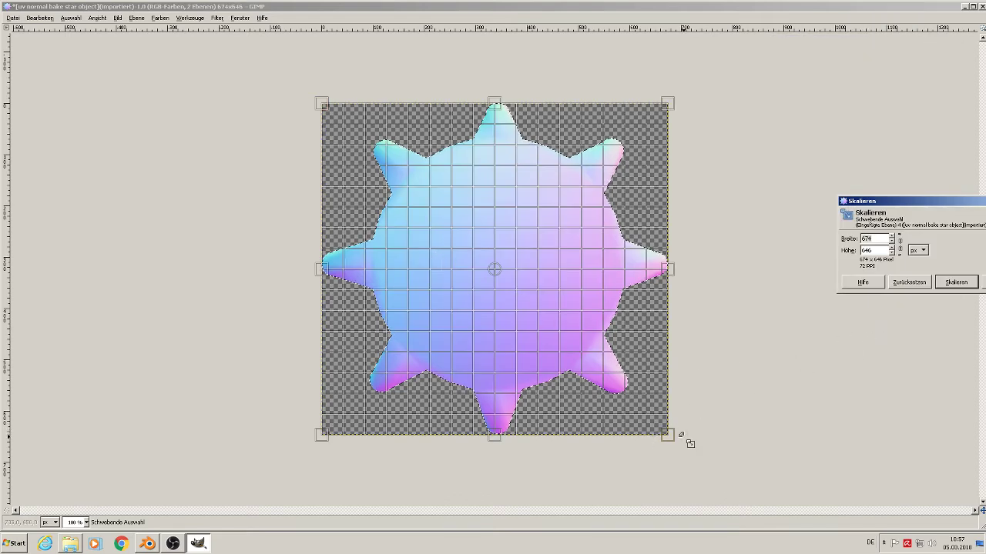
key("Tab")
left_click_drag(672, 444, 653, 422)
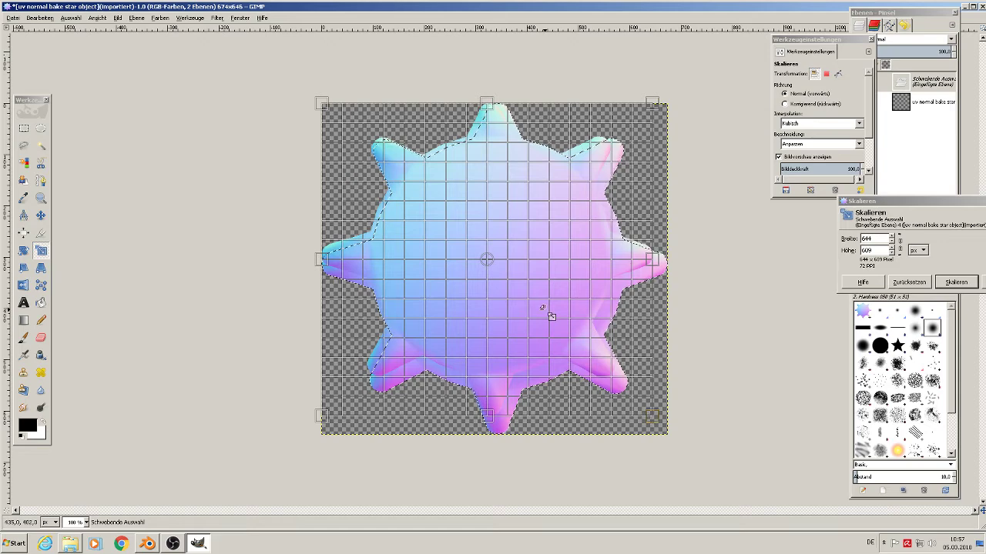
left_click(955, 282)
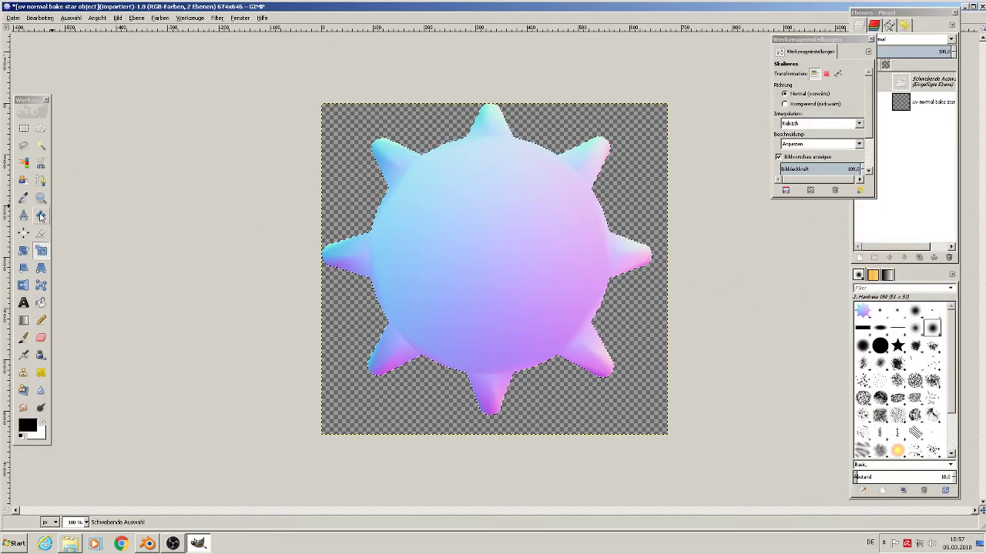
left_click(41, 216)
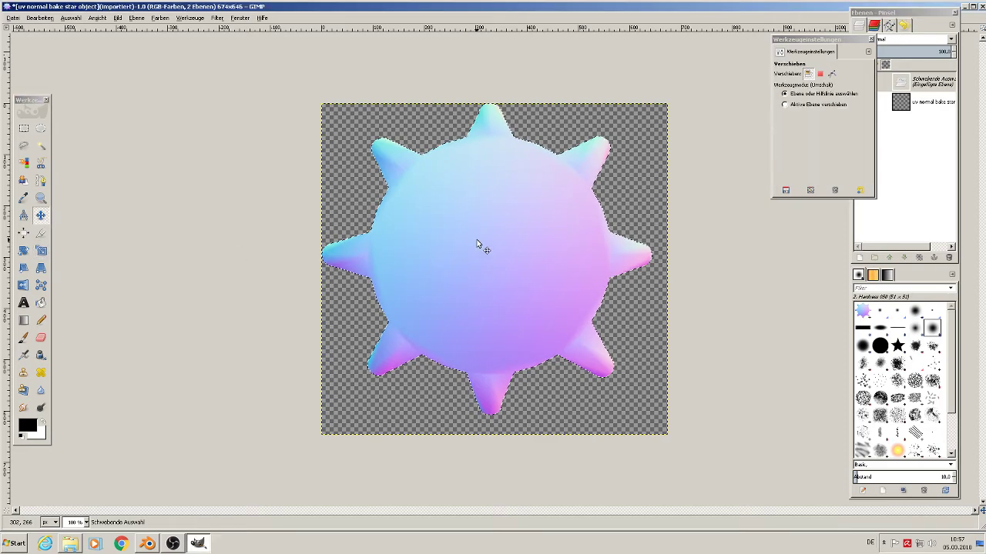
left_click_drag(477, 240, 482, 252)
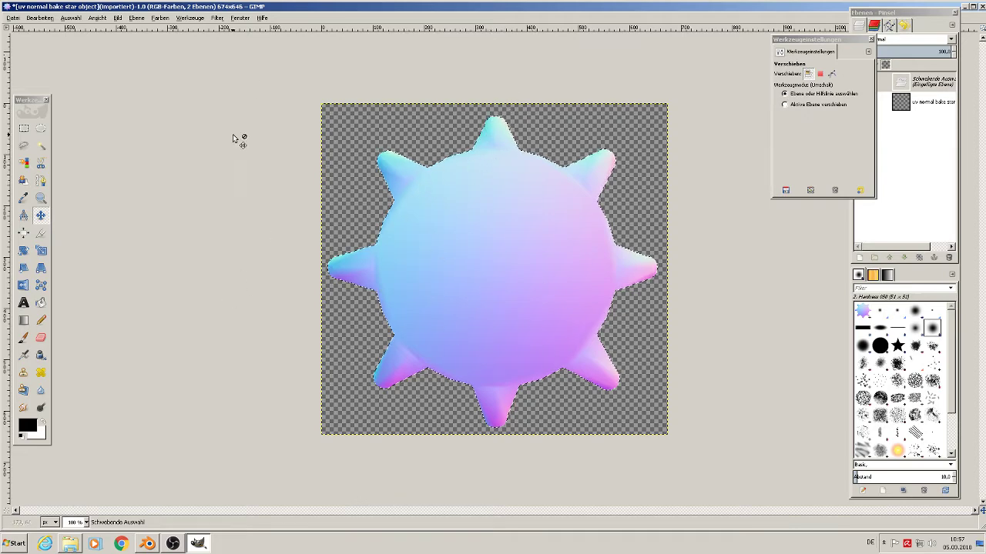
Overwrite the file "uv normal bake star object.png" with the edited star and close the image without saving a project
left_click(13, 17)
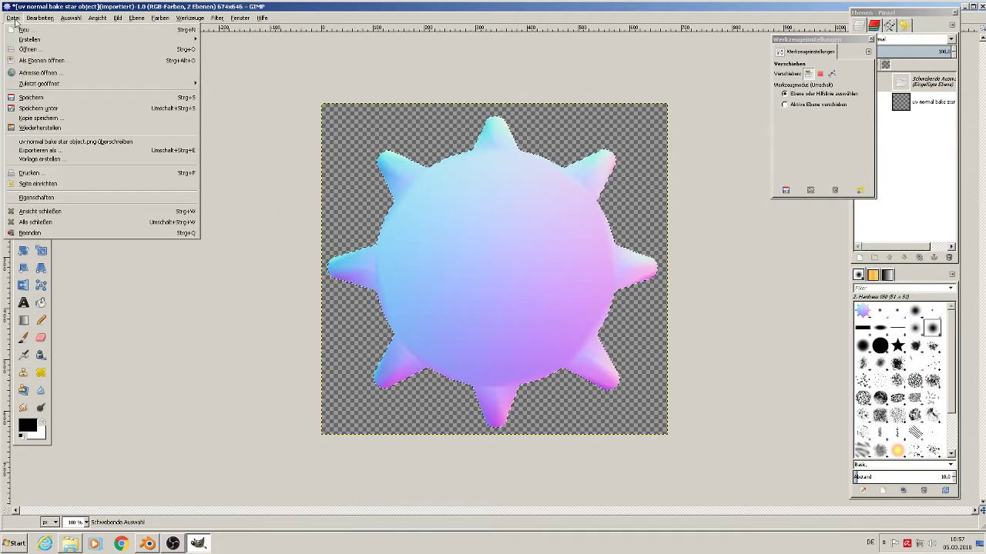
left_click(118, 143)
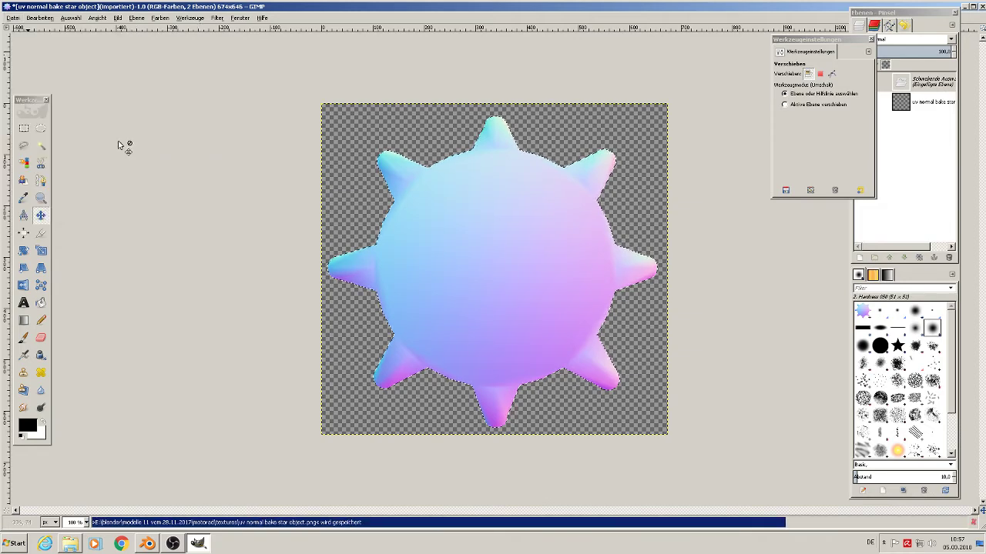
left_click(981, 5)
left_click(491, 331)
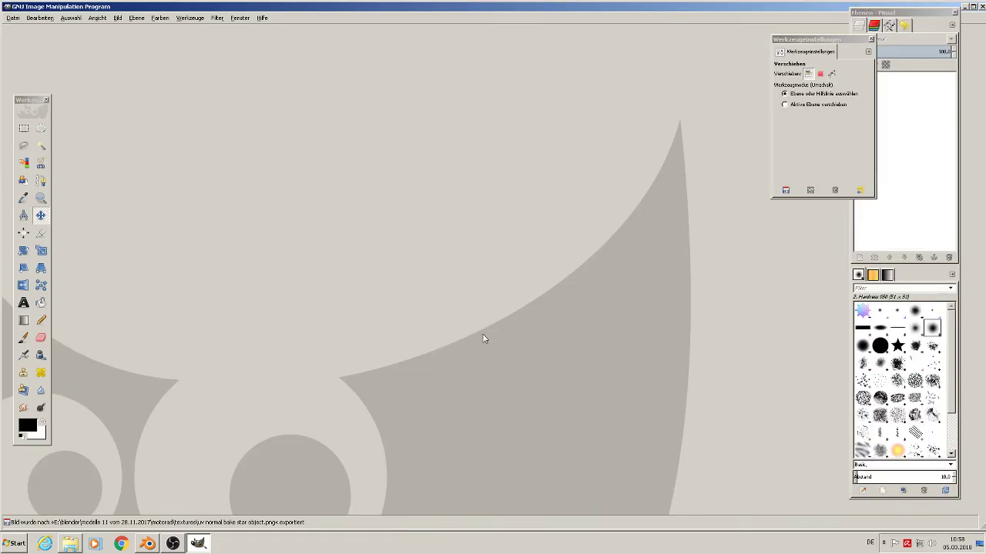
Switch to Blender and load the edited star normal bake from the textures folder into the "kupfer" material's Image Texture node
left_click(157, 546)
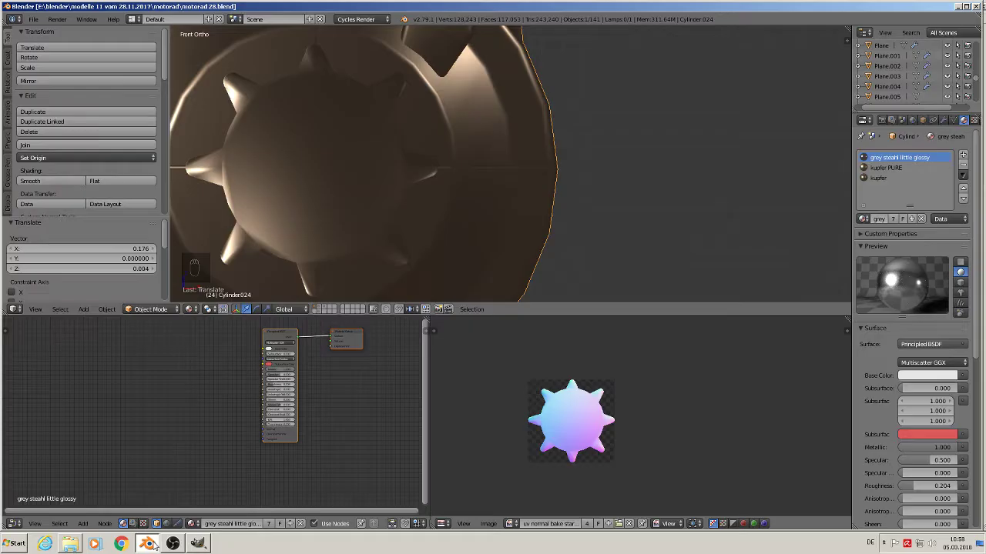
scroll(361, 268, "down", 3)
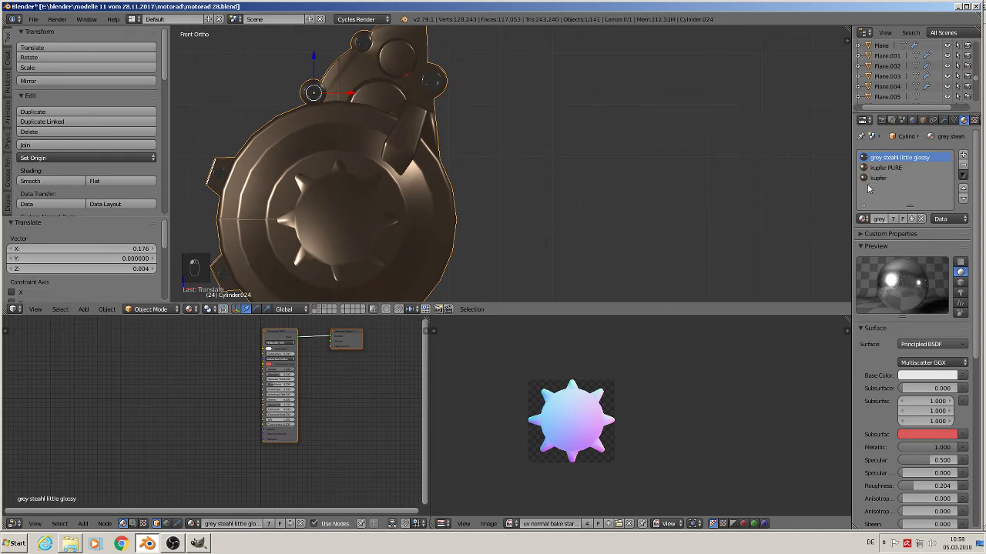
left_click(874, 179)
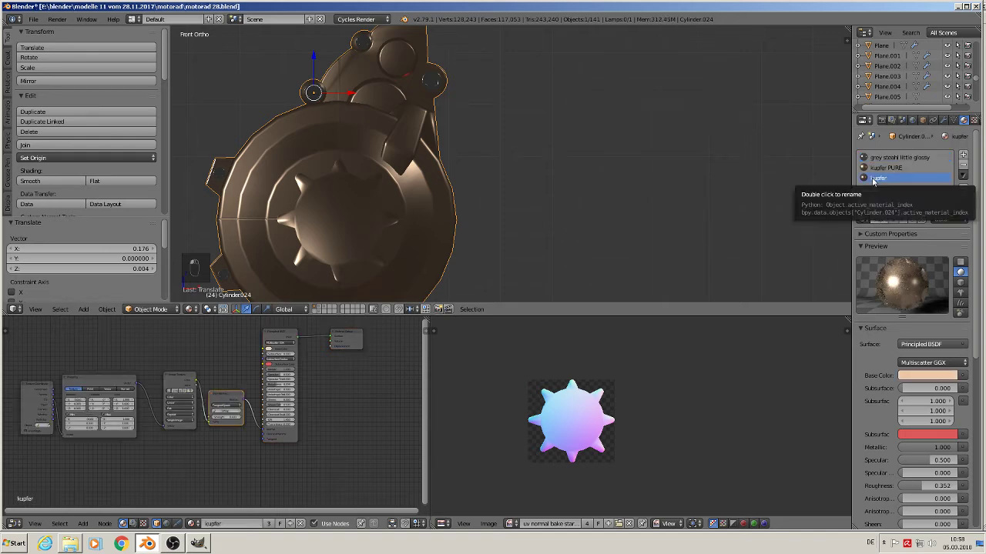
scroll(217, 406, "up", 4)
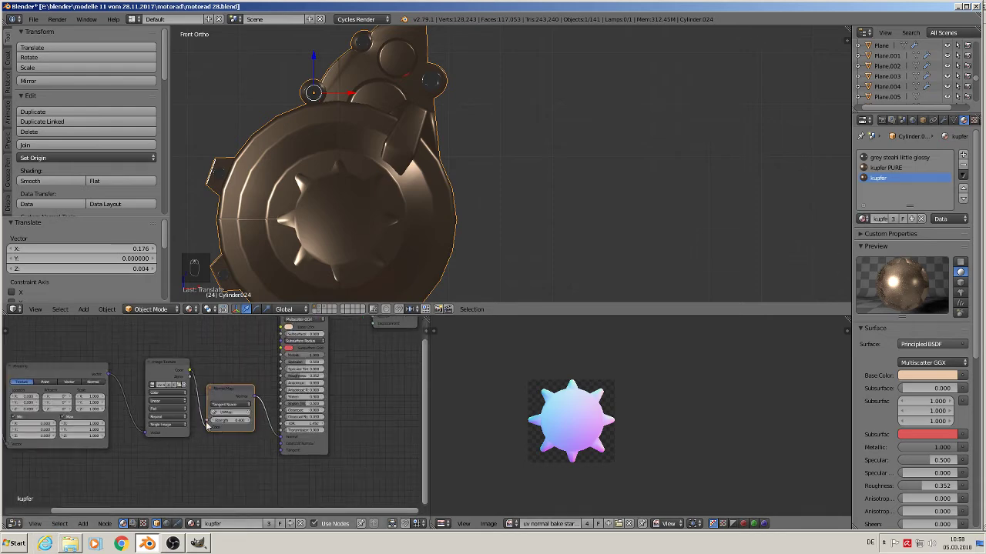
middle_click_drag(223, 425, 350, 431)
scroll(329, 426, "up", 3)
scroll(312, 412, "up", 1)
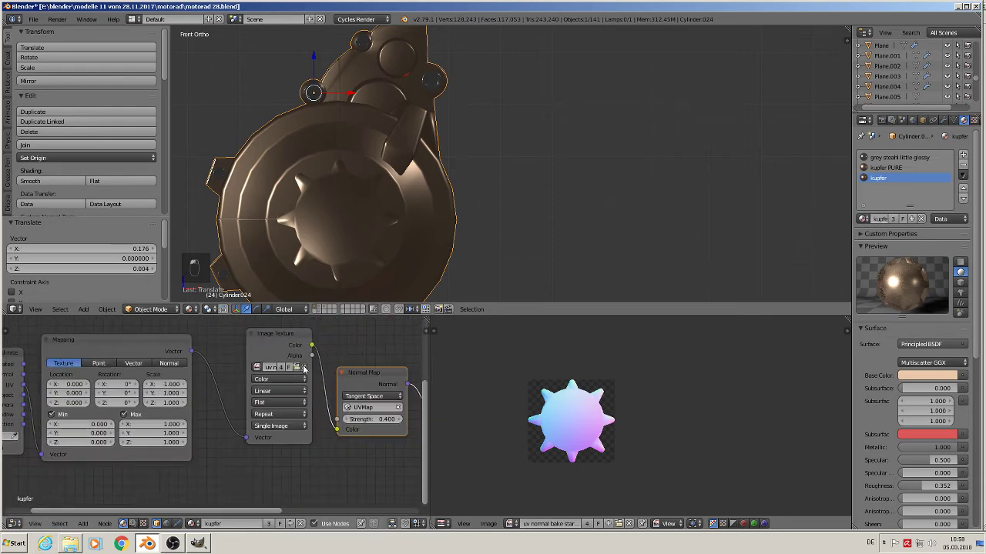
left_click(299, 368)
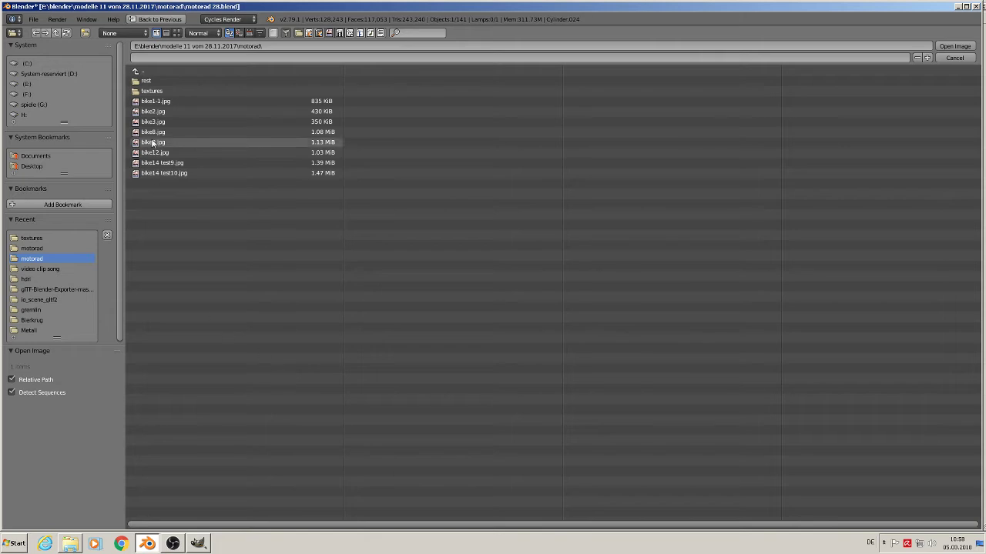
left_click(158, 90)
left_click(176, 32)
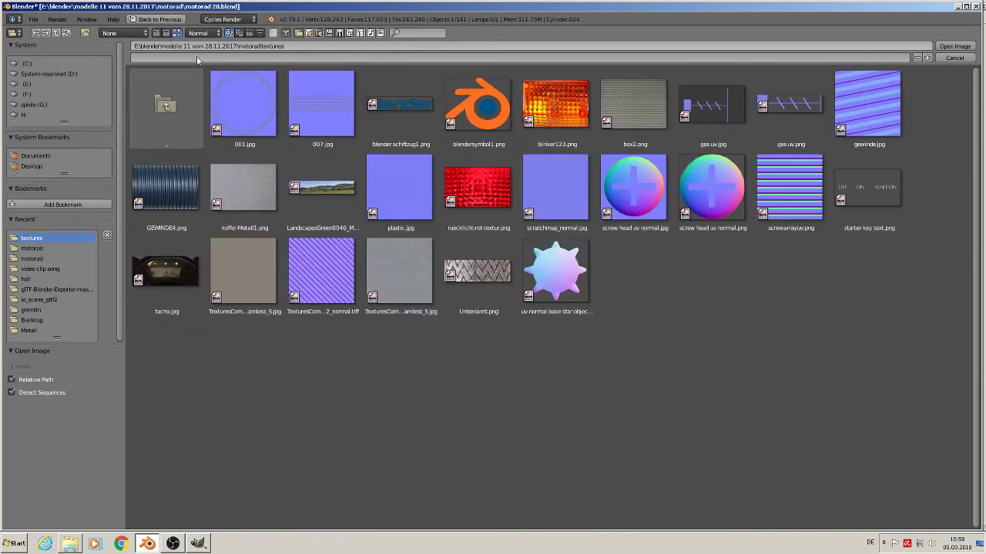
double_click(559, 285)
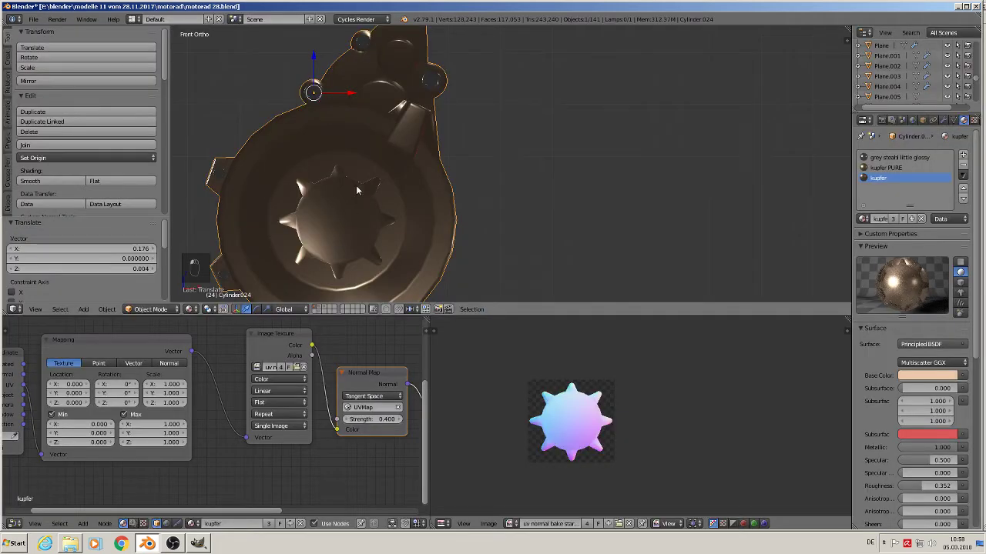
Select the engine cover in front view and scale it up by a factor of 2.944
key("a")
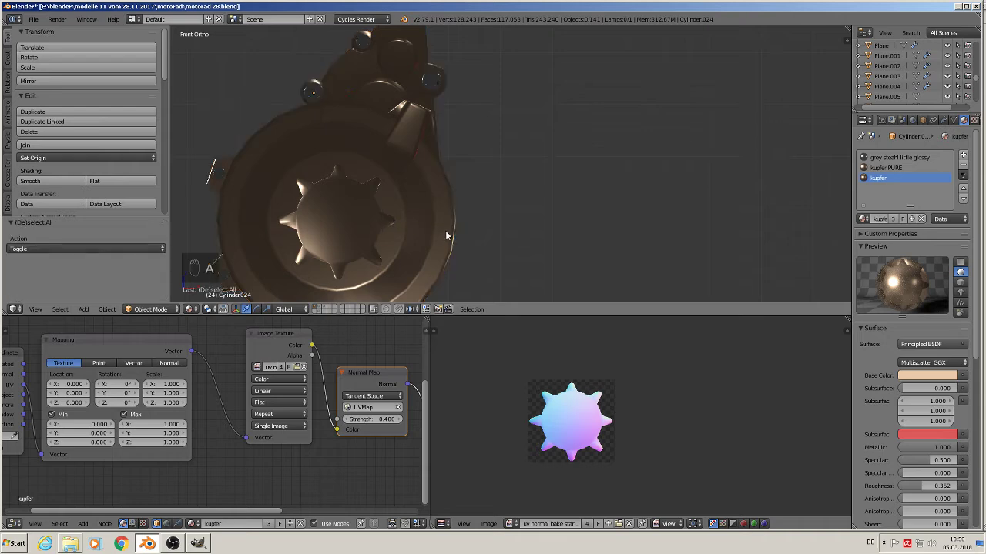
scroll(454, 229, "down", 3)
middle_click_drag(457, 229, 571, 148)
scroll(436, 183, "up", 4)
scroll(483, 220, "down", 3)
key("KP_1")
scroll(485, 235, "down", 4)
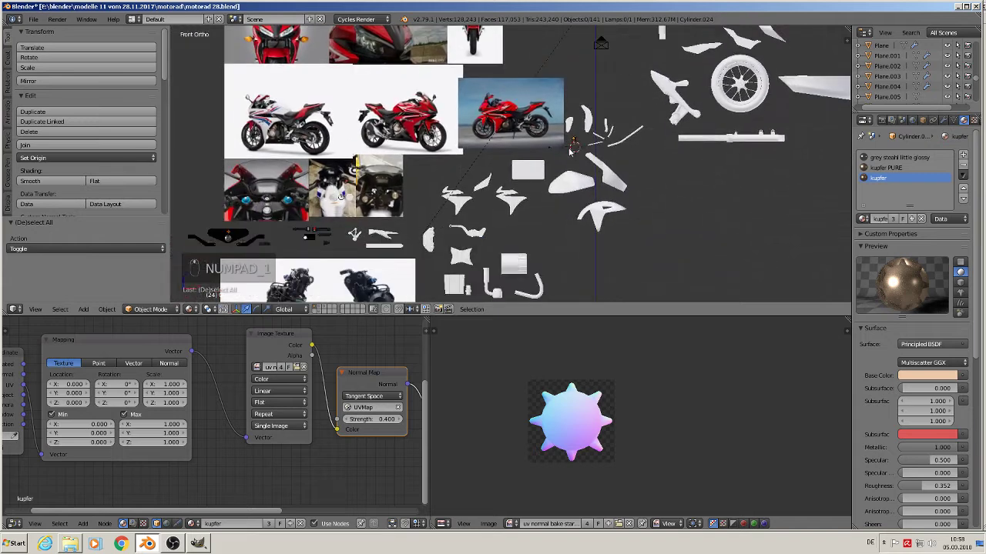
key("s")
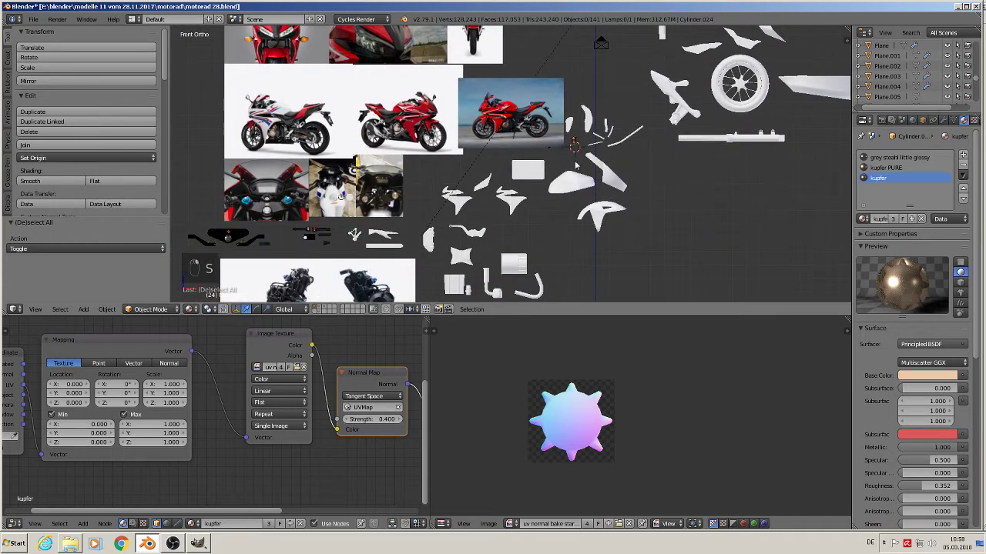
key("s")
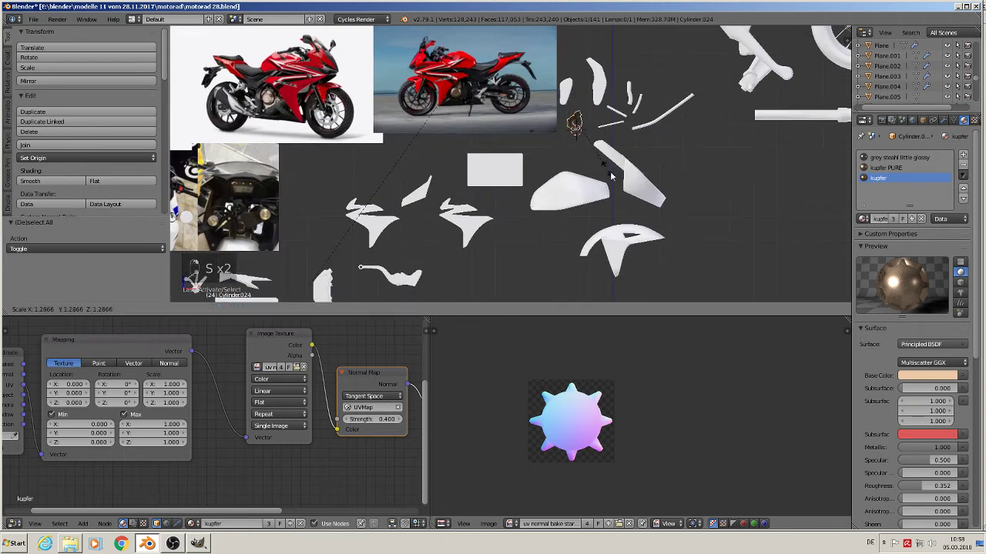
left_click(552, 189)
Move the engine cover beside the cockpit reference photos, deselect it and save the project
scroll(552, 190, "down", 3)
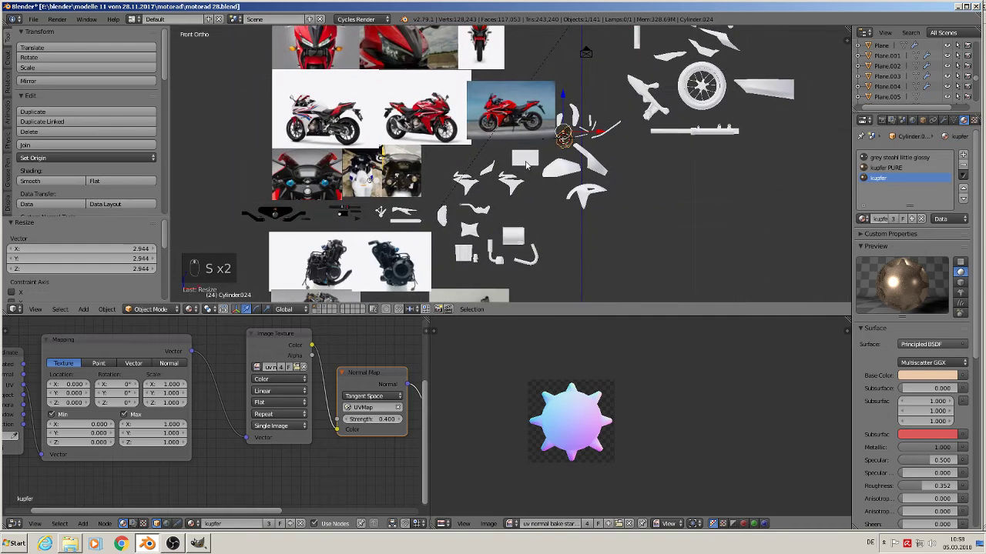
key("g")
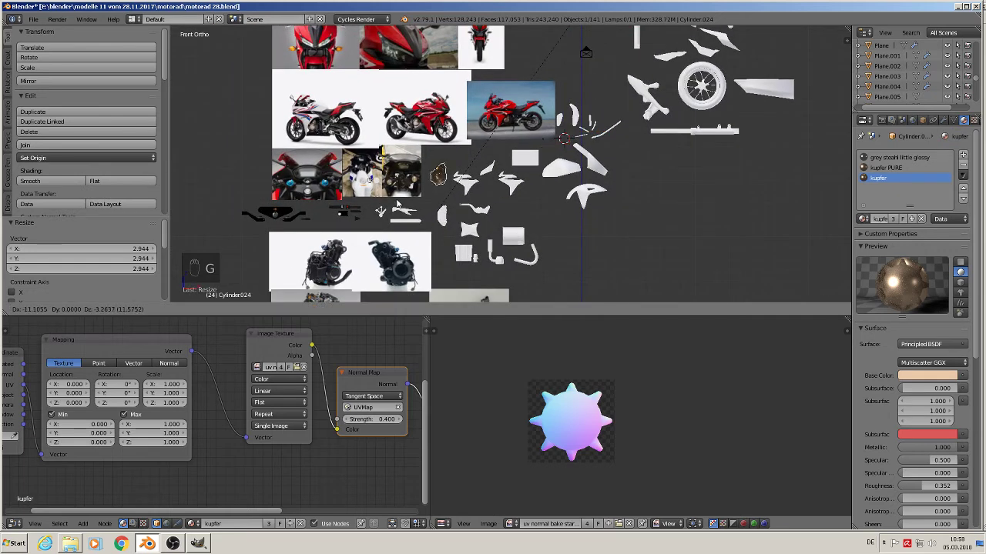
left_click(396, 209)
key("a")
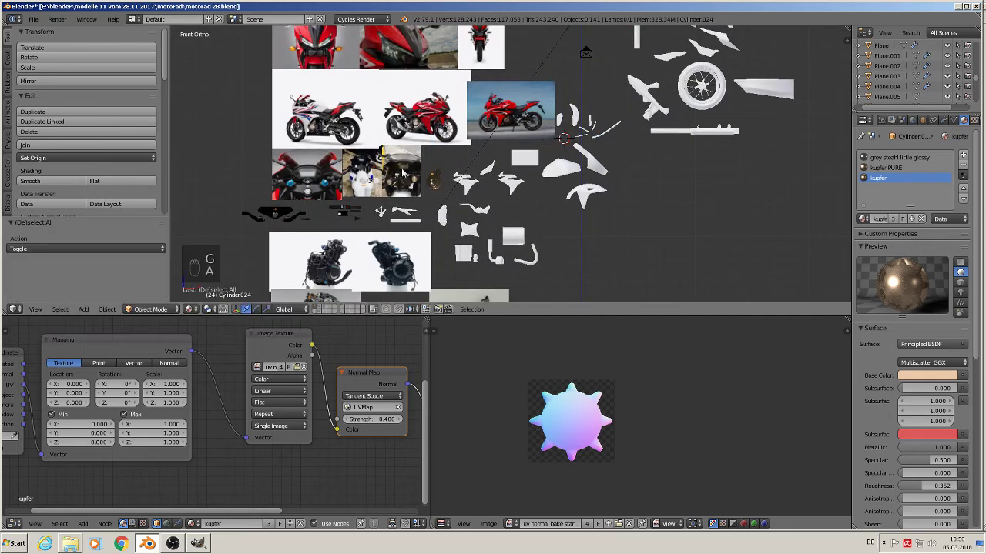
left_click(33, 18)
left_click(48, 98)
Examine the engine cover in both side-view reference photos of the motorcycle and compare it with the modelled cover
scroll(462, 154, "up", 8)
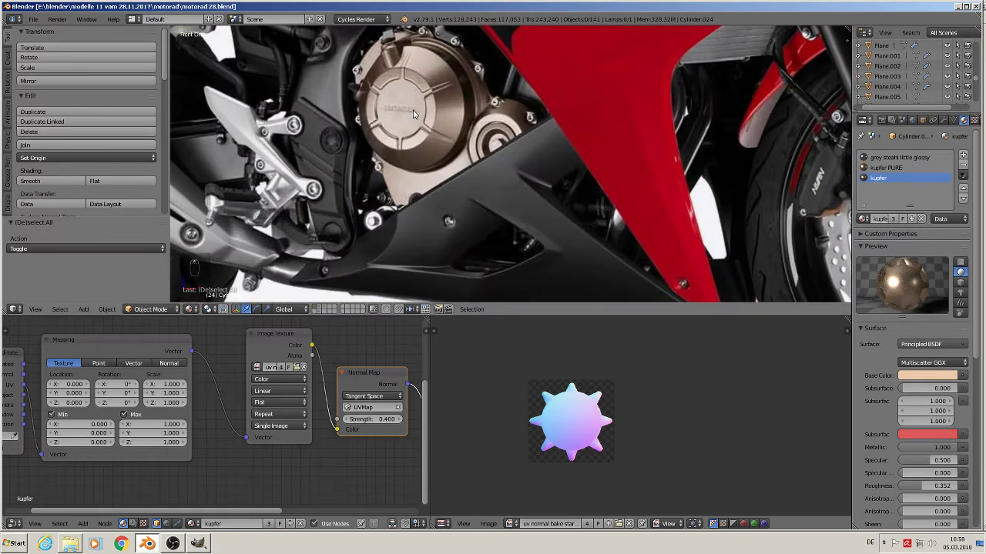
scroll(497, 199, "down", 6)
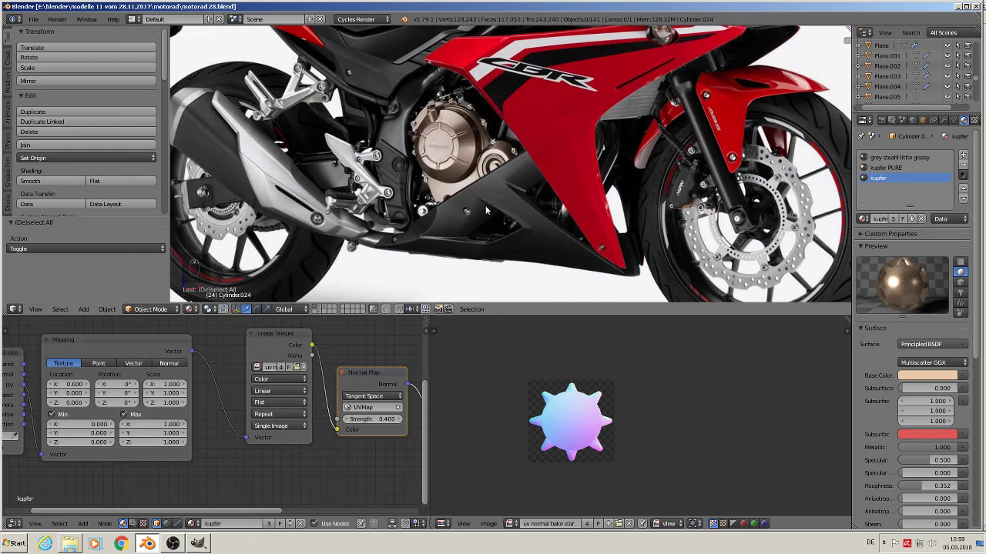
scroll(462, 220, "down", 5)
scroll(460, 191, "up", 8)
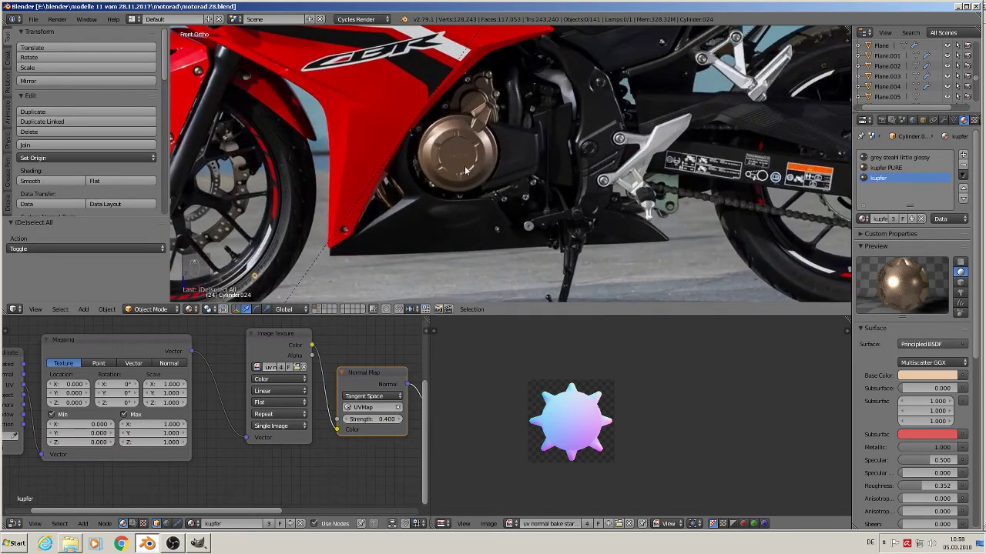
scroll(465, 173, "down", 8)
scroll(480, 251, "down", 2)
middle_click_drag(466, 266, 464, 299, "shift")
middle_click_drag(334, 198, 421, 229, "shift")
scroll(544, 182, "up", 2)
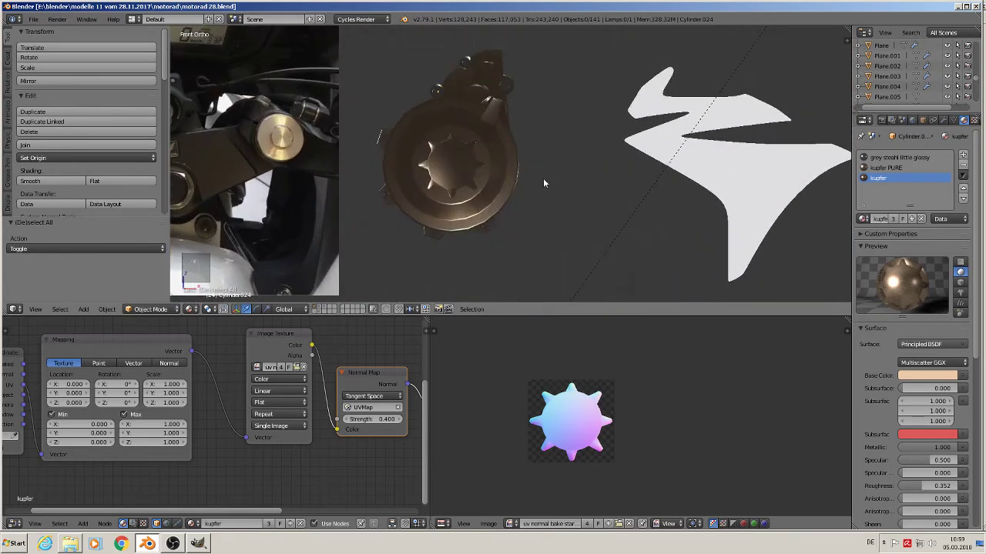
Add a text object in the free space next to the engine cover
left_click(84, 308)
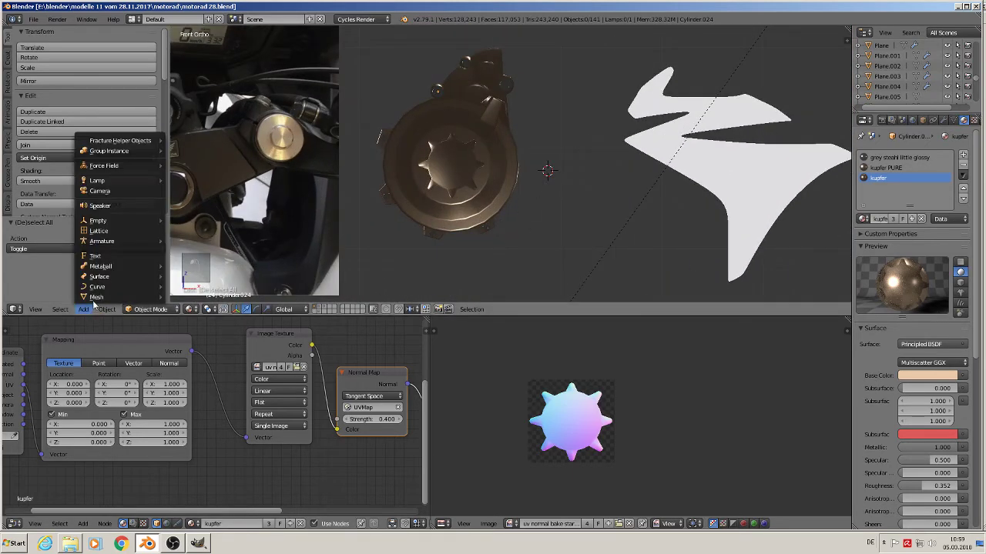
mouse_move(95, 298)
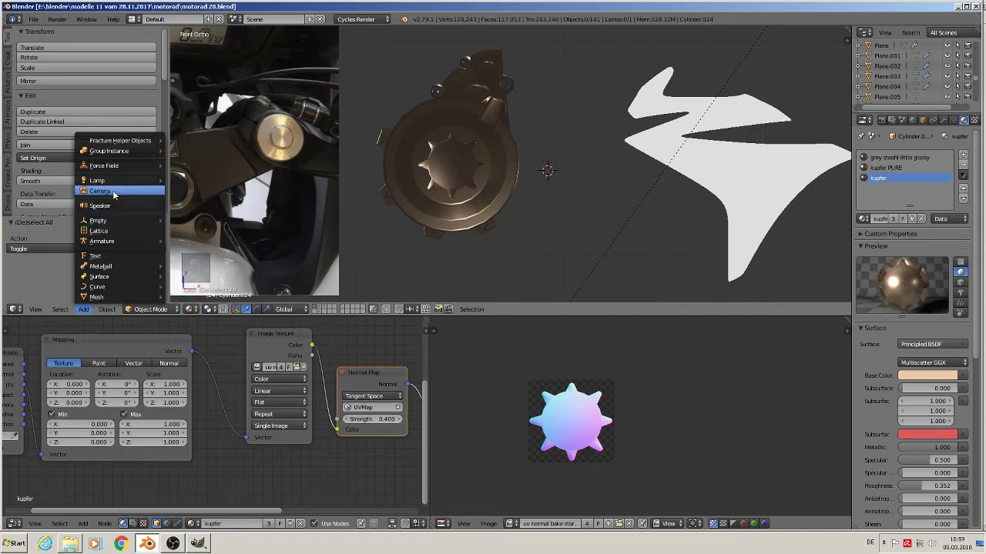
left_click(106, 258)
key("r")
key("x")
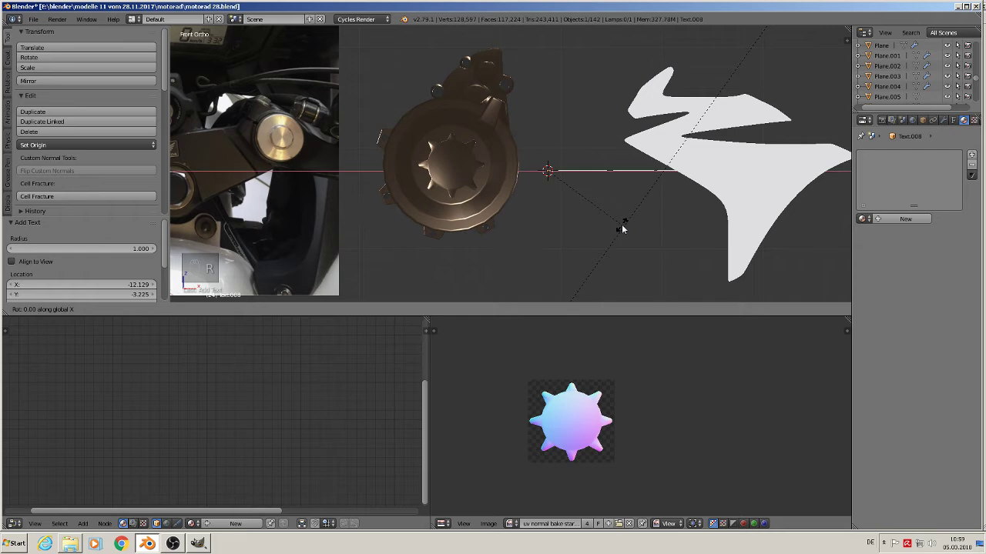
key("equal")
right_click(623, 229)
scroll(623, 229, "up", 1)
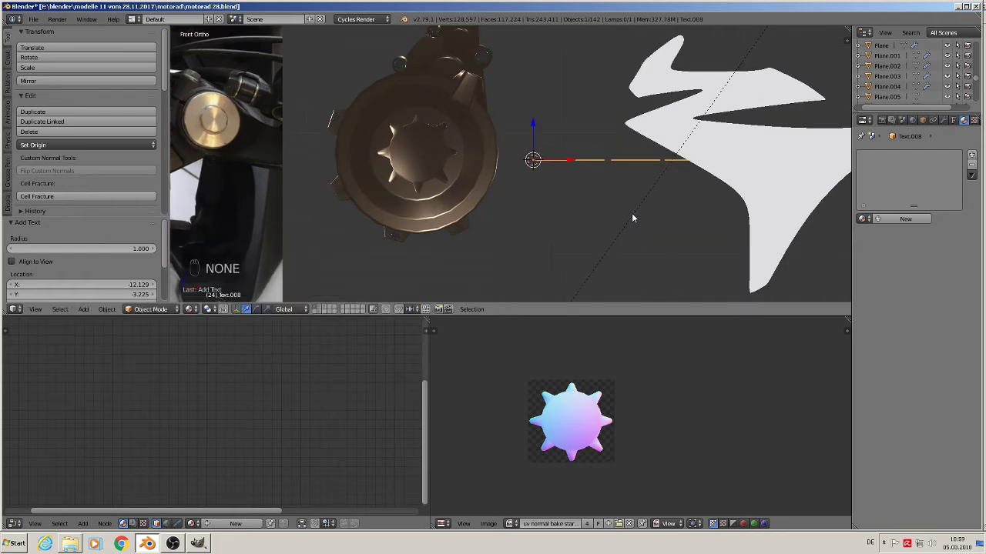
Rotate the new text object 90° about the X axis so it stands upright in the front view
key("r")
key("x")
key("9")
key("0")
key("Return")
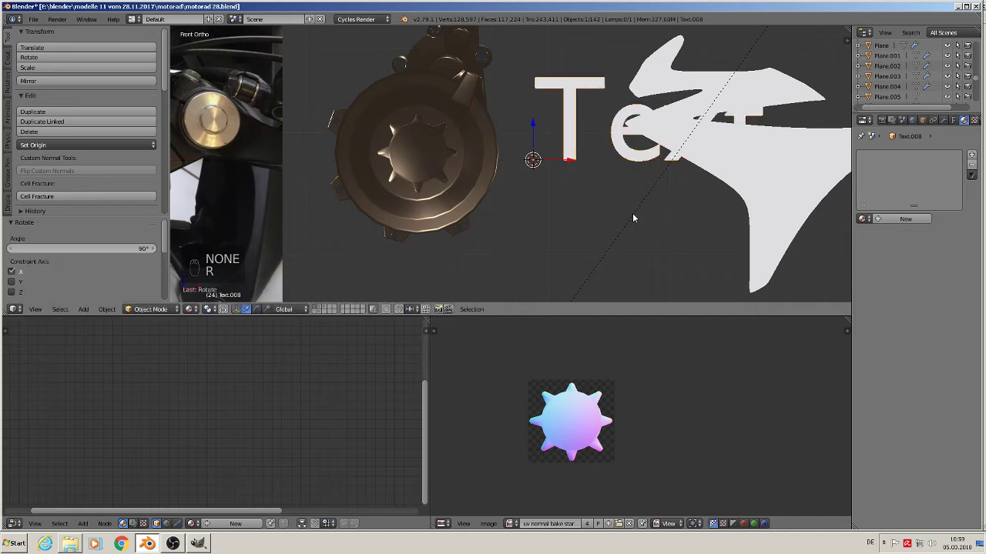
Replace the text object's default wording with "Blender"
key("Tab")
key("BackSpace")
key("BackSpace")
key("BackSpace")
key("BackSpace")
key("BackSpace")
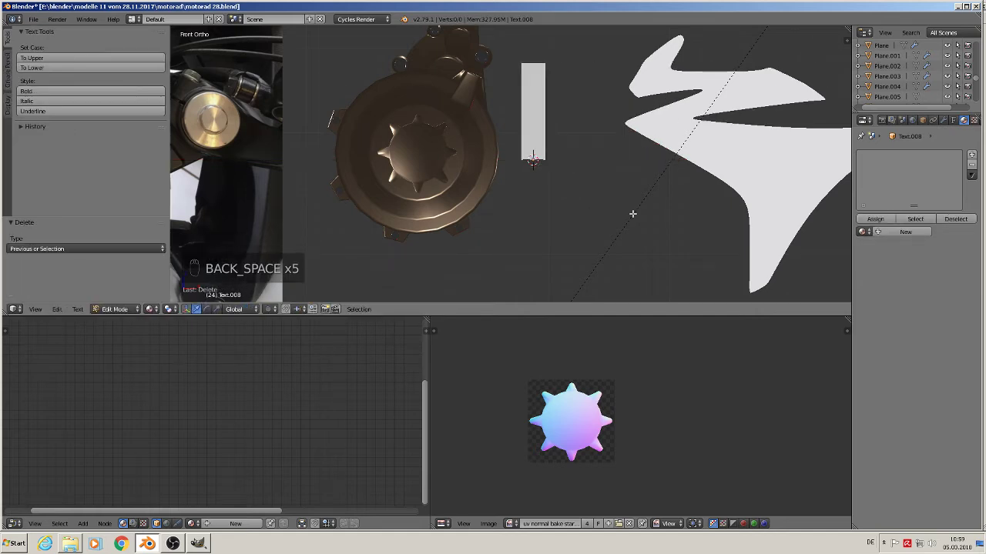
type("Blender")
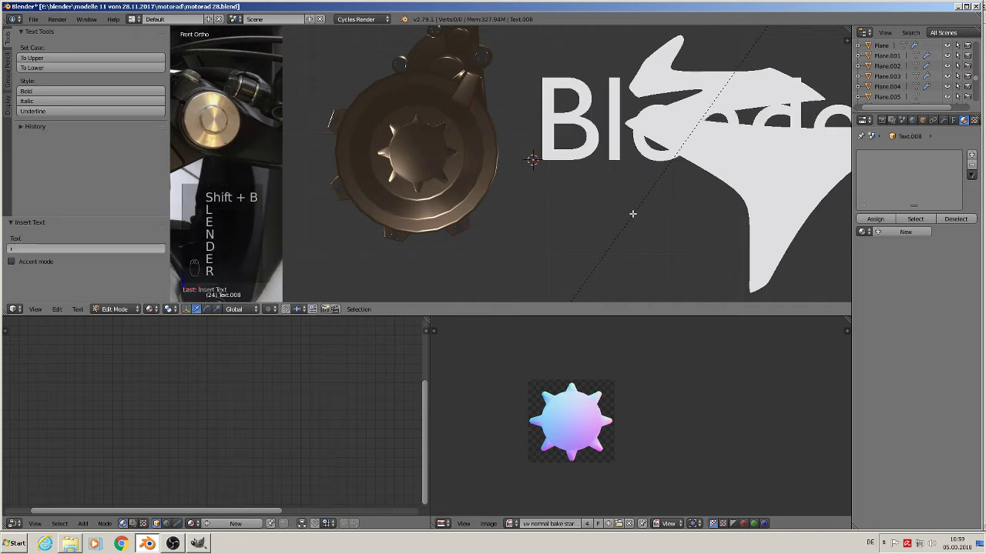
key("Tab")
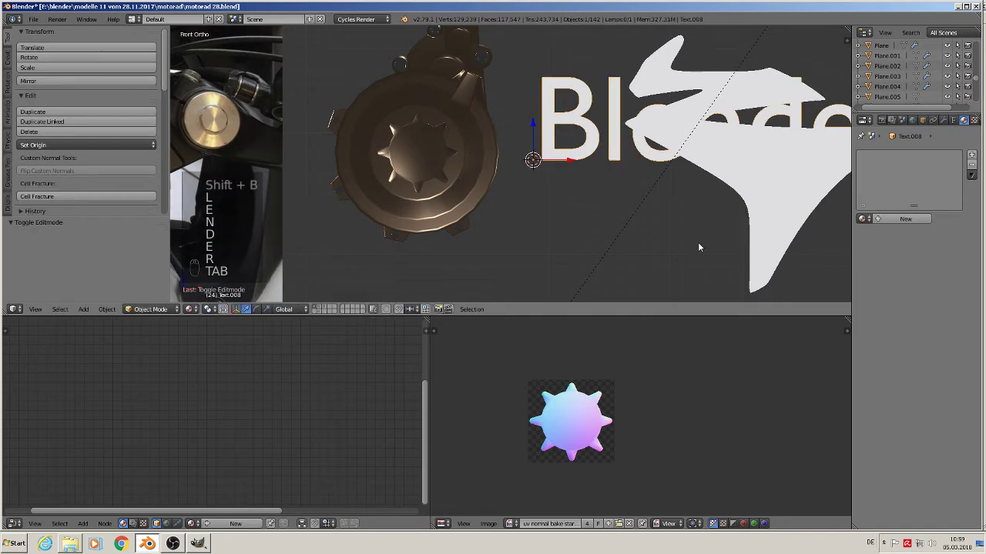
Scale the "Blender" text down to about 0.104 and move it about -3.305 along Y in front of the engine cover
key("s")
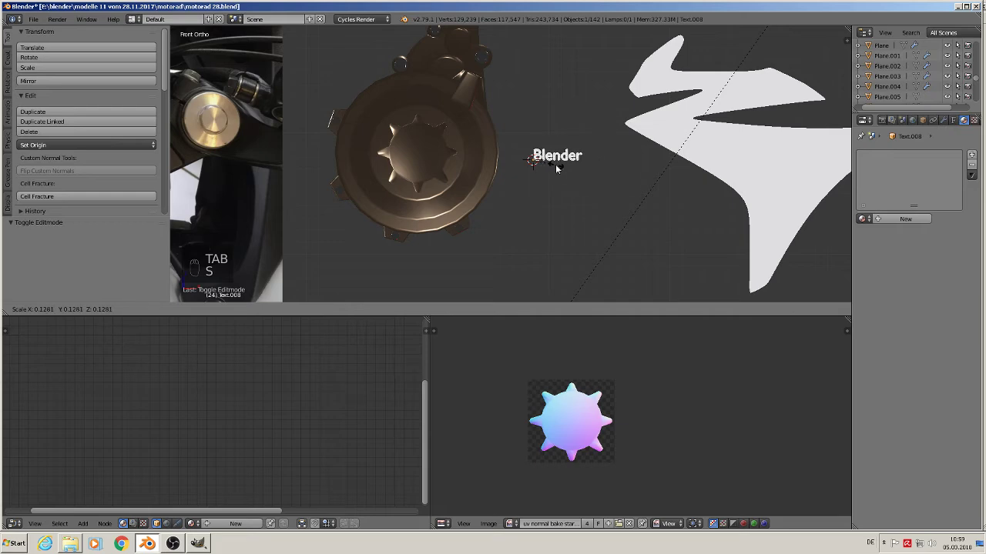
left_click(552, 162)
scroll(590, 140, "up", 1)
middle_click_drag(590, 144, 501, 206)
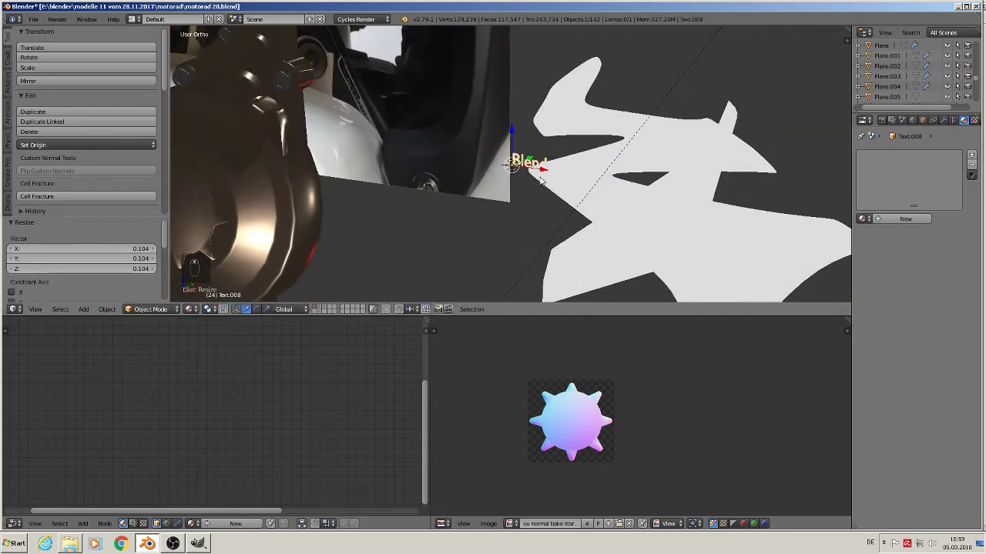
scroll(500, 207, "down", 5)
left_click_drag(531, 181, 397, 245)
scroll(434, 221, "up", 2)
scroll(432, 220, "up", 6)
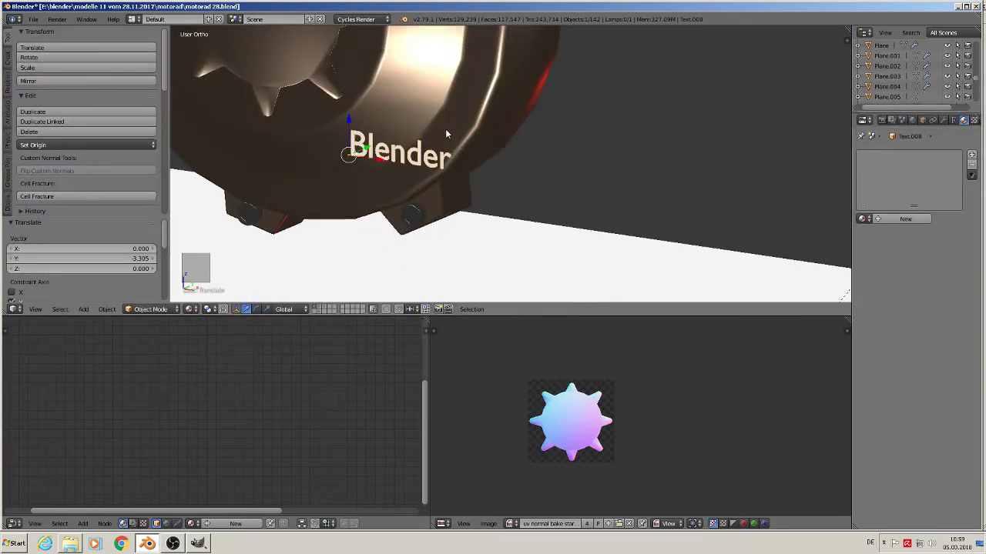
Convert the "Blender" text object into a curve
key("alt+c")
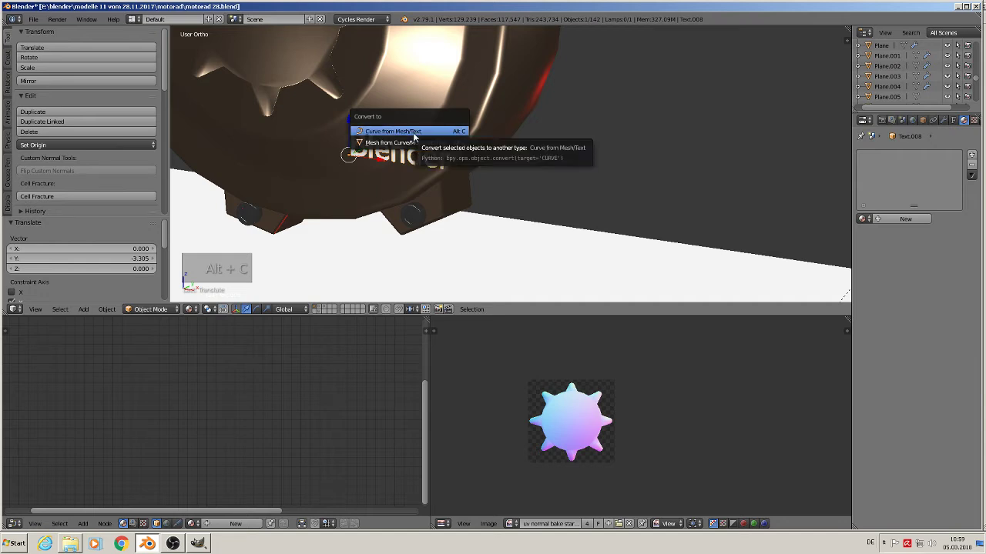
left_click(413, 132)
scroll(403, 154, "up", 2)
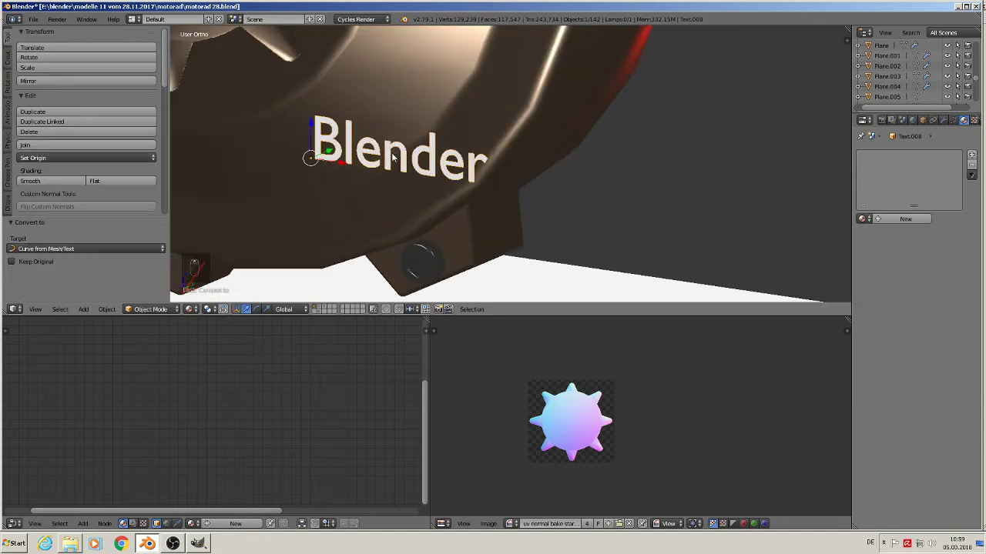
Try to extrude all control points of the lettering curve by about 0.019 along the Y axis
key("Tab")
key("Tab")
key("Tab")
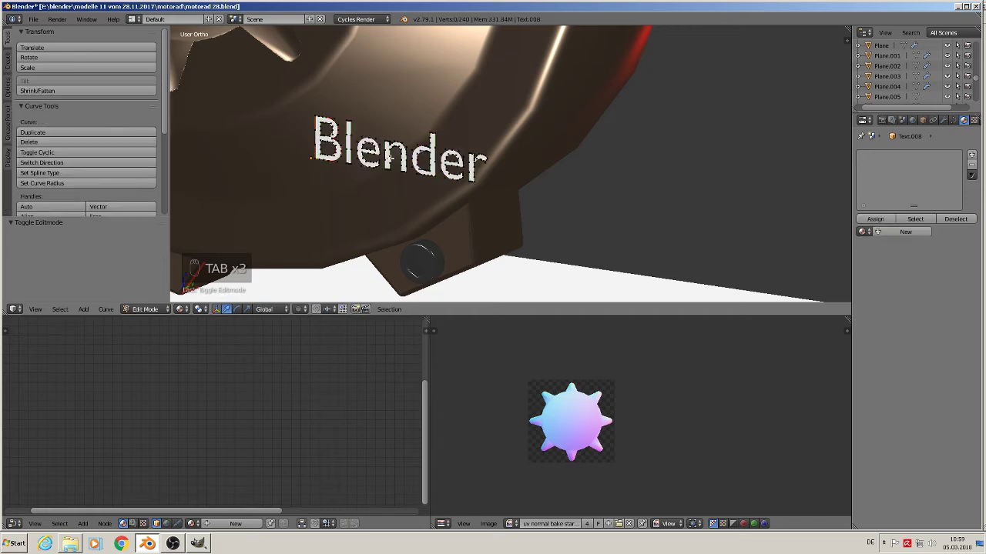
key("a")
middle_click_drag(393, 162, 356, 188)
key("e")
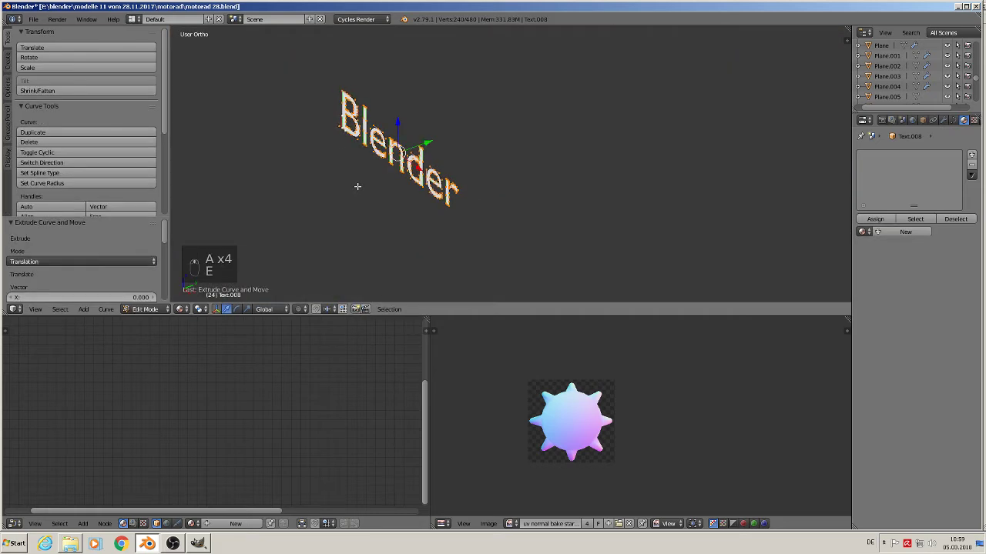
key("y")
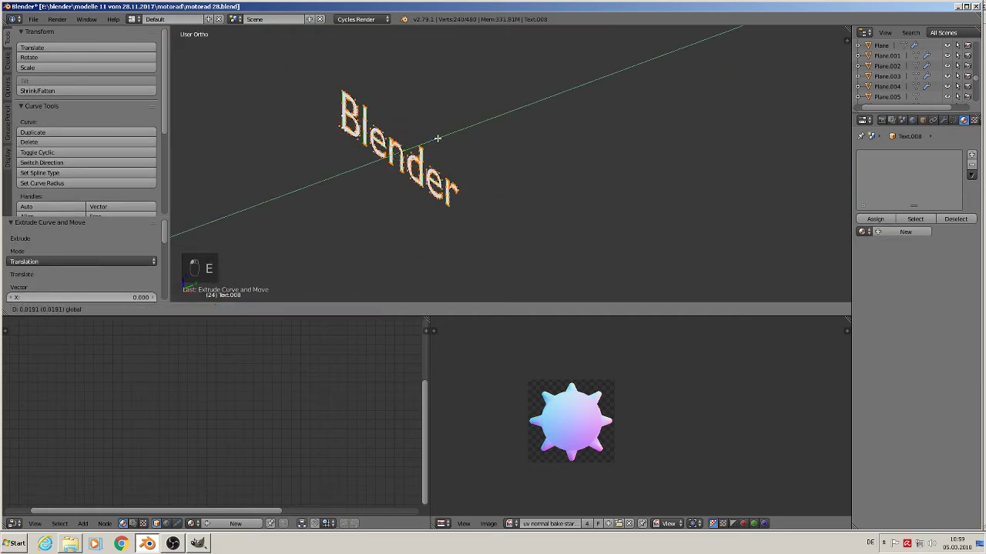
left_click(434, 138)
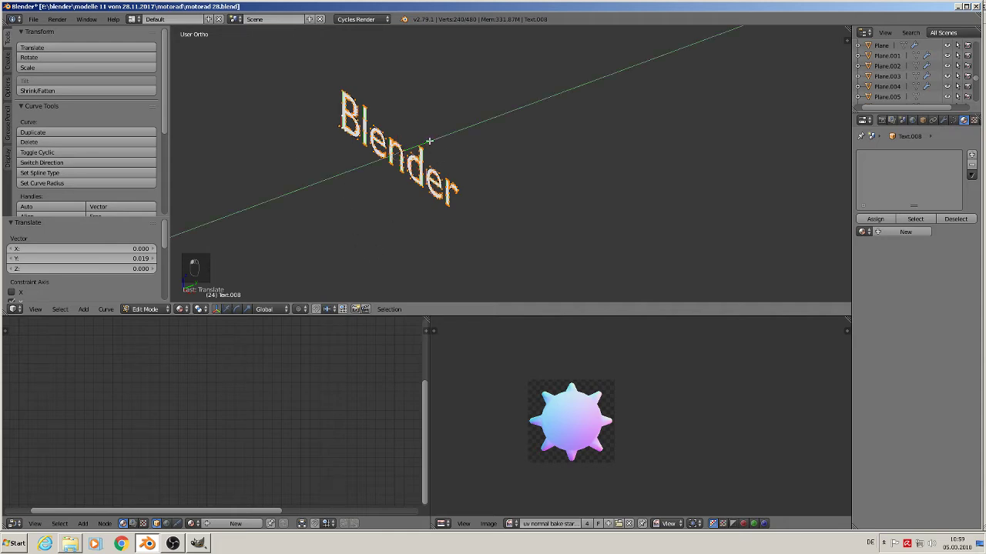
Reselect all control points of the lettering curve and try extruding them again, about 0.032 along Y
key("Tab")
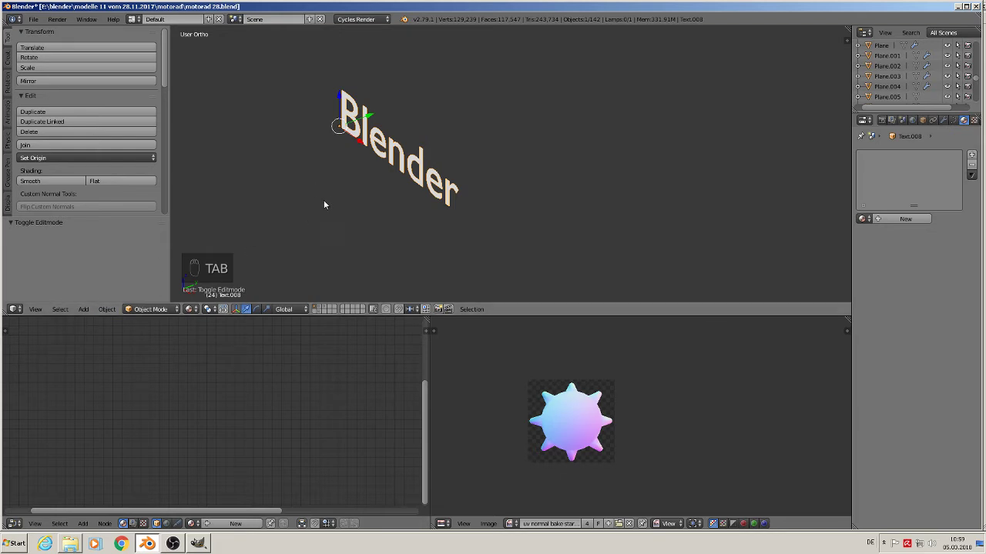
key("Tab")
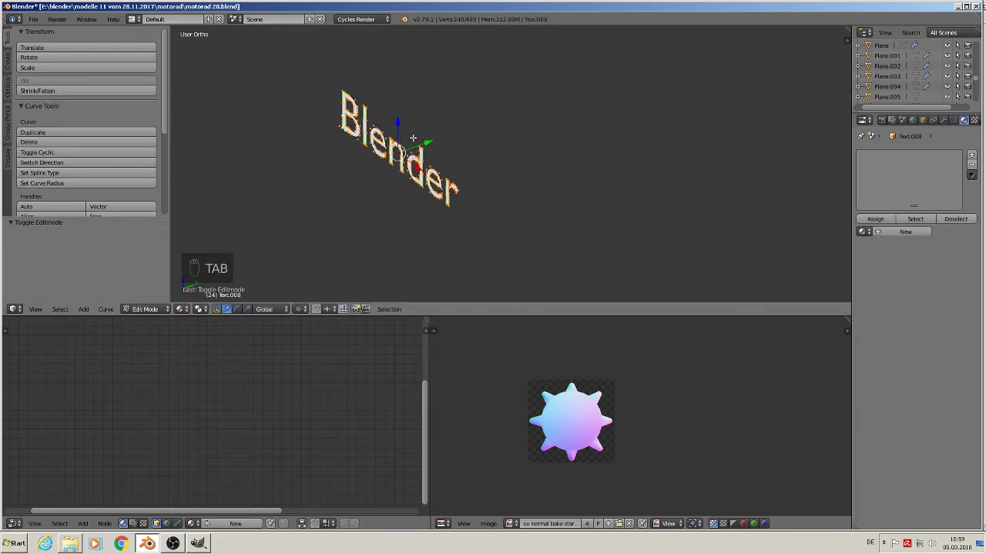
key("a")
key("a")
key("a")
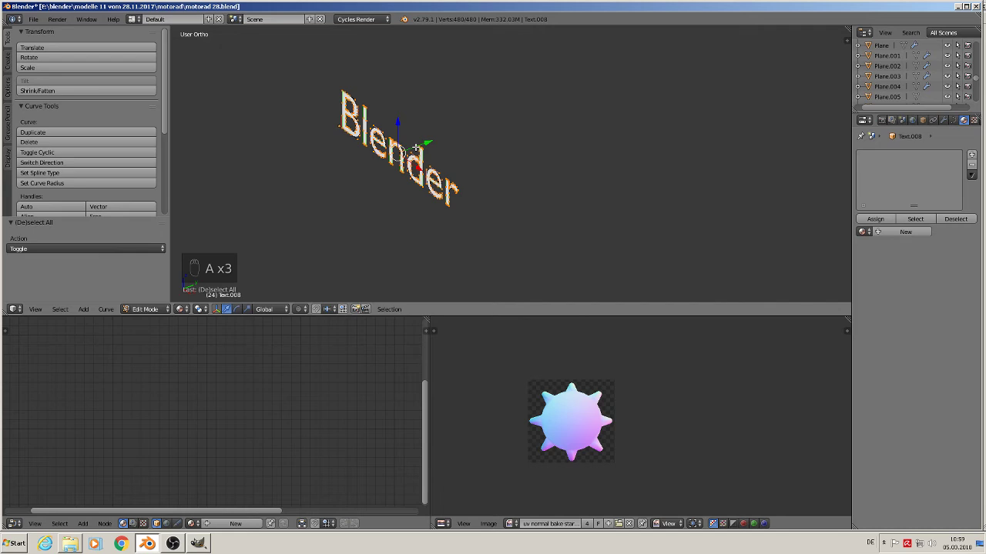
key("e")
left_click_drag(427, 142, 444, 137)
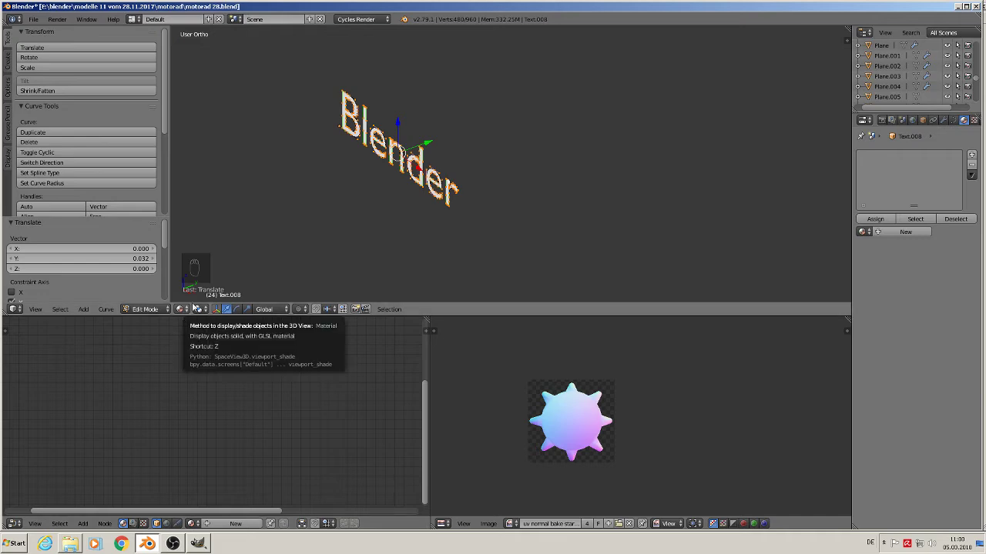
Try to apply the object transform of the "Blender" lettering curve
key("Tab")
middle_click_drag(411, 230, 468, 214)
key("Tab")
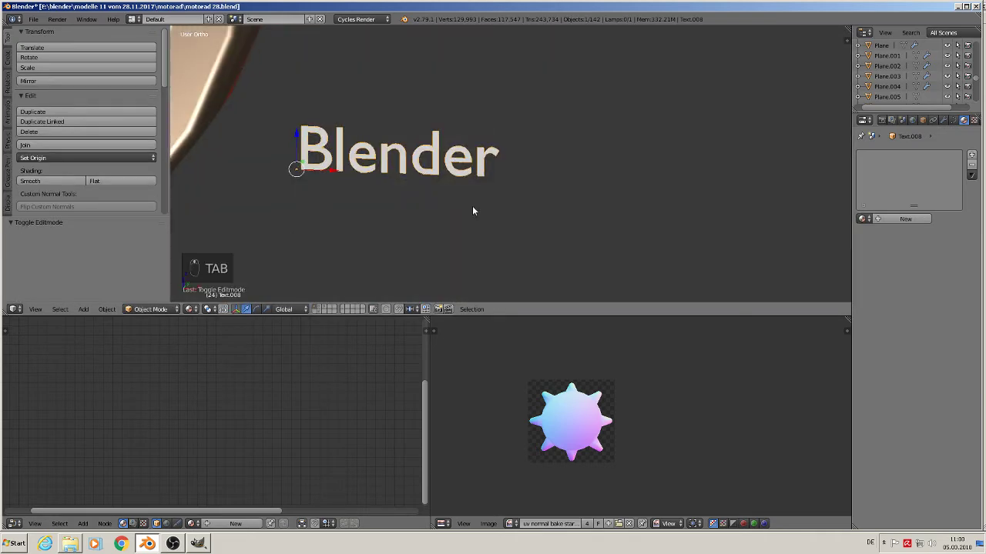
left_click(106, 309)
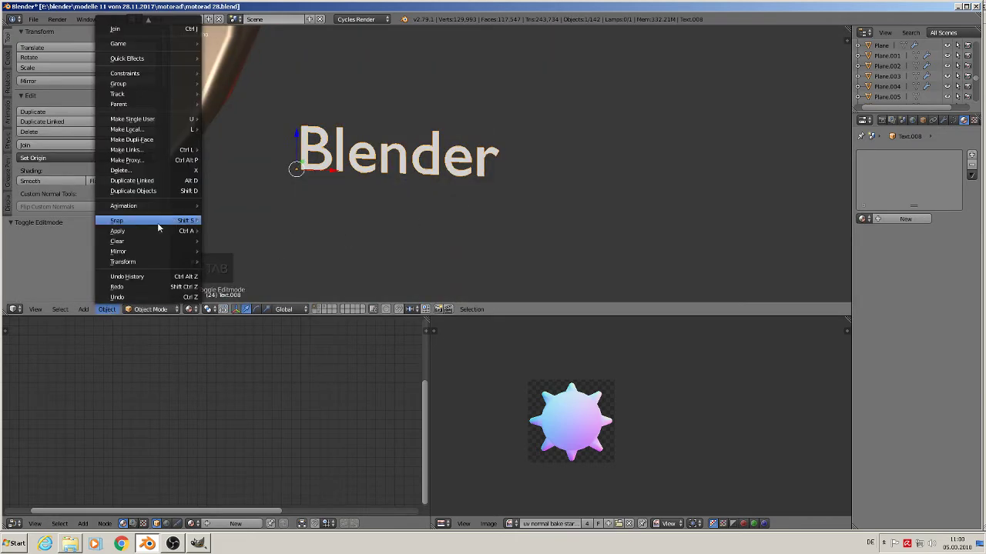
mouse_move(150, 231)
left_click(254, 261)
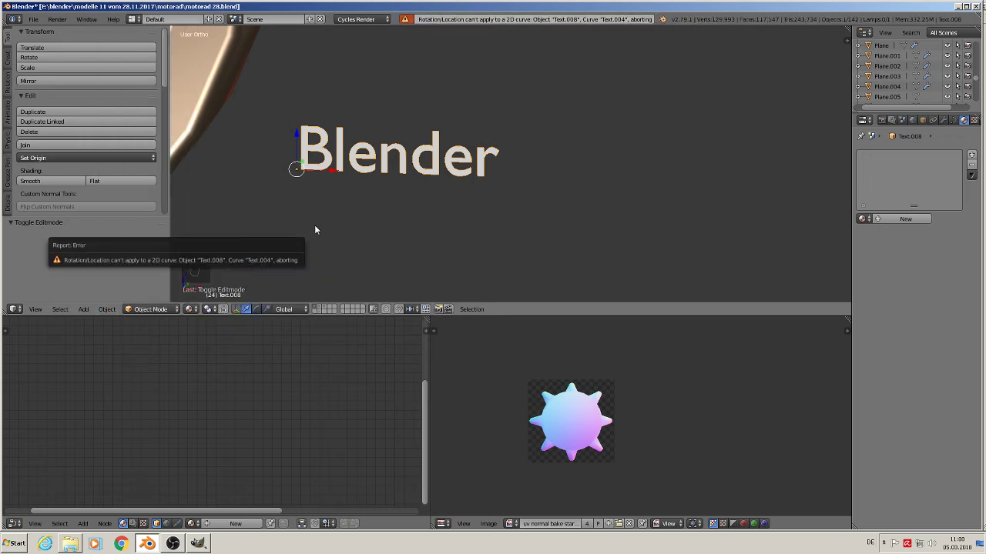
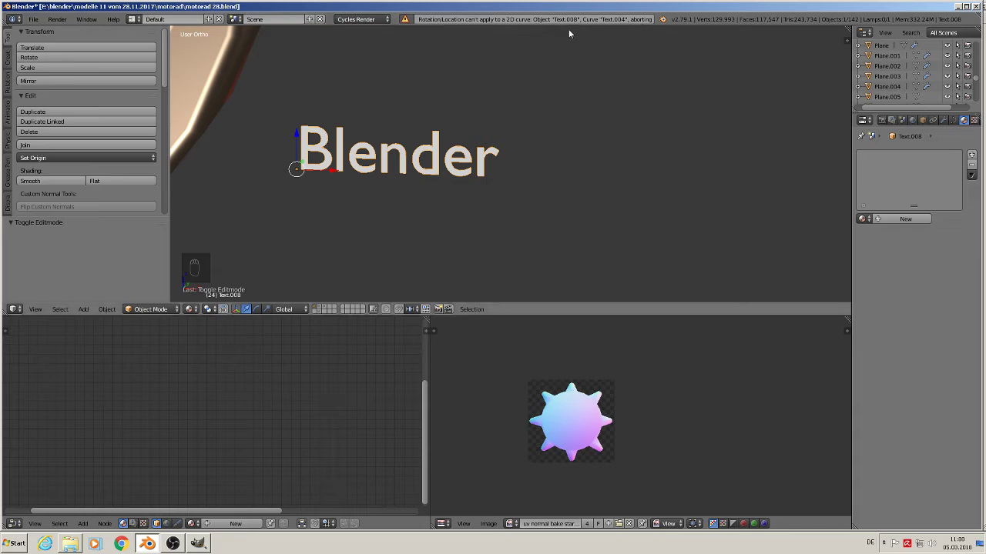
Move the lettering curve farther away from the engine cover into free space
key("Tab")
key("Tab")
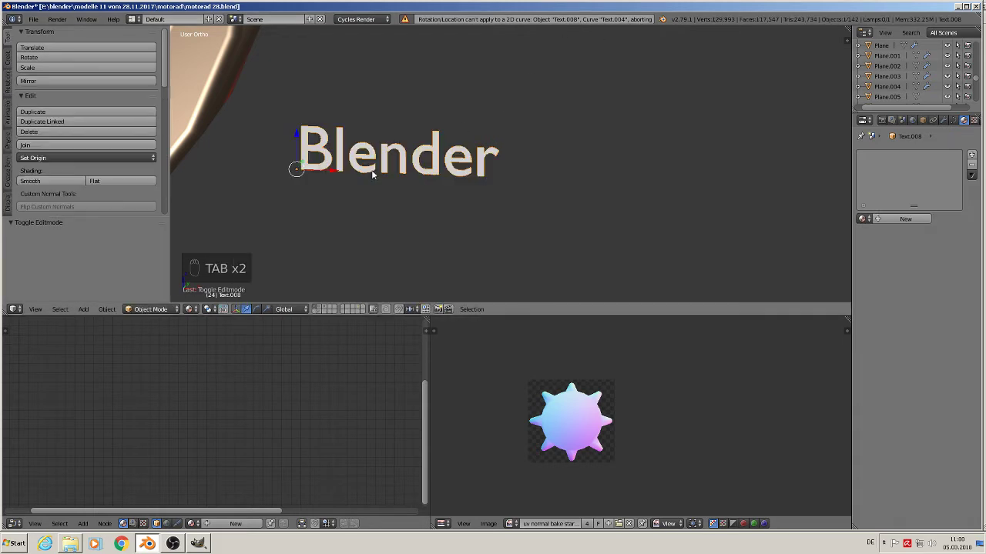
key("g")
left_click(545, 141)
key("Tab")
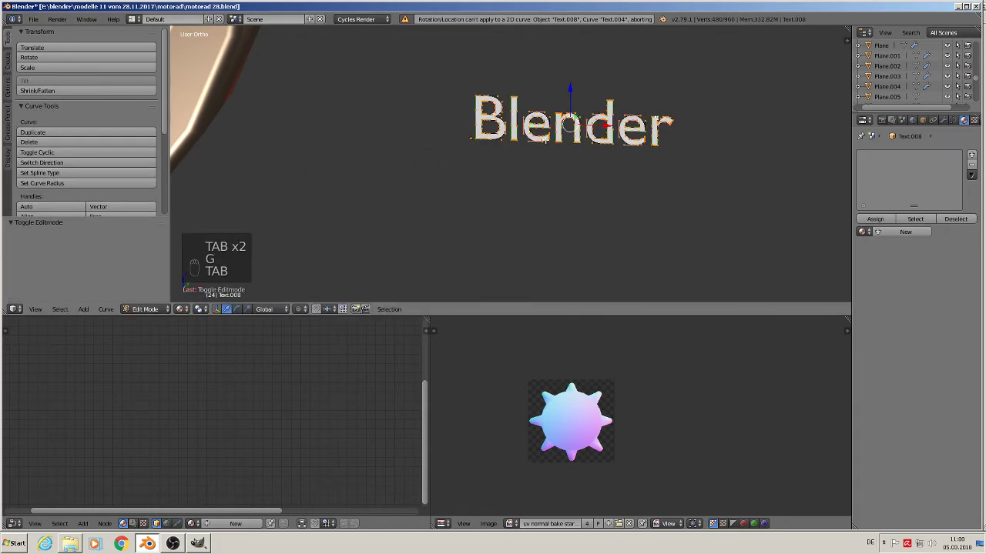
Convert the "Blender" lettering curve into a mesh
scroll(587, 149, "up", 3)
scroll(586, 149, "up", 2)
middle_click_drag(566, 63, 471, 234, "shift")
scroll(470, 234, "up", 1)
key("Tab")
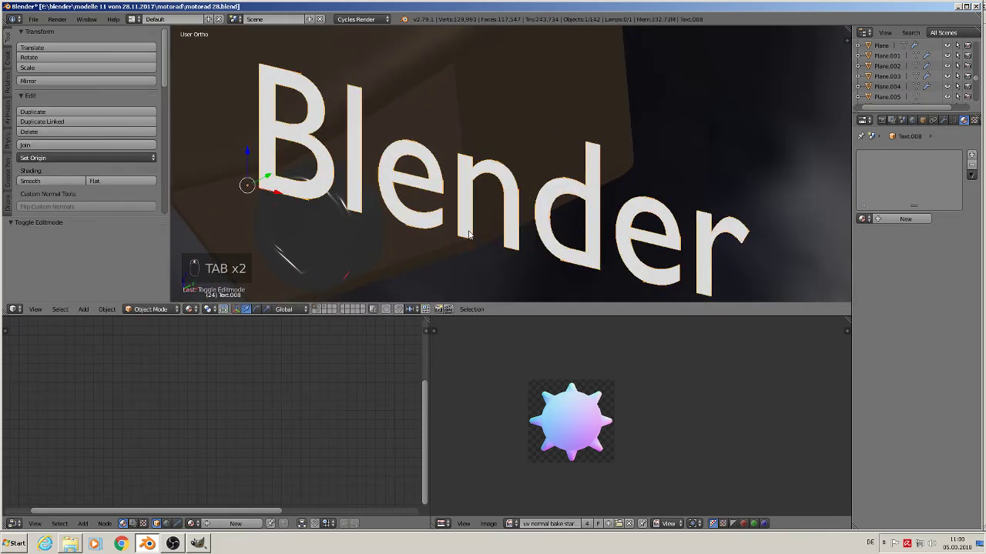
right_click(485, 186)
right_click(497, 173)
key("alt+c")
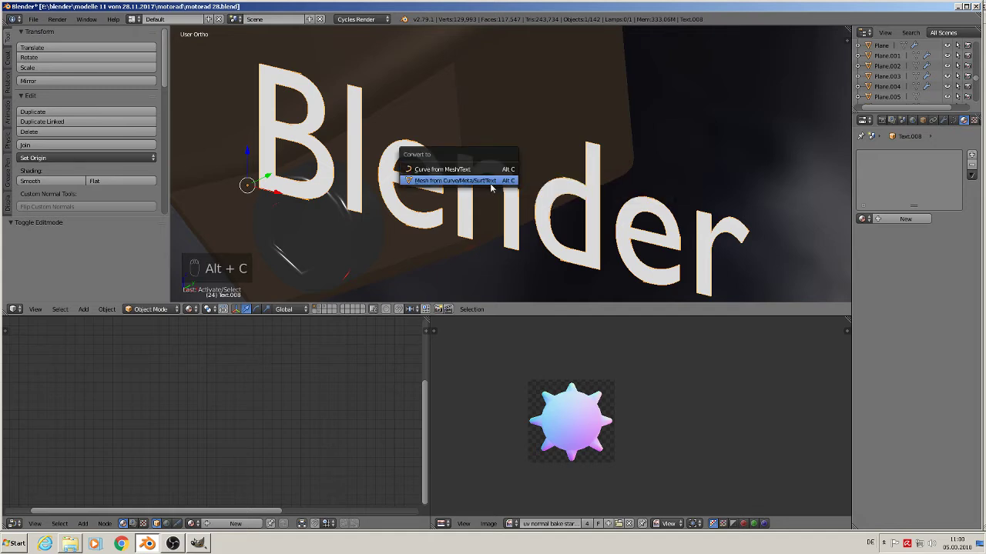
left_click(490, 184)
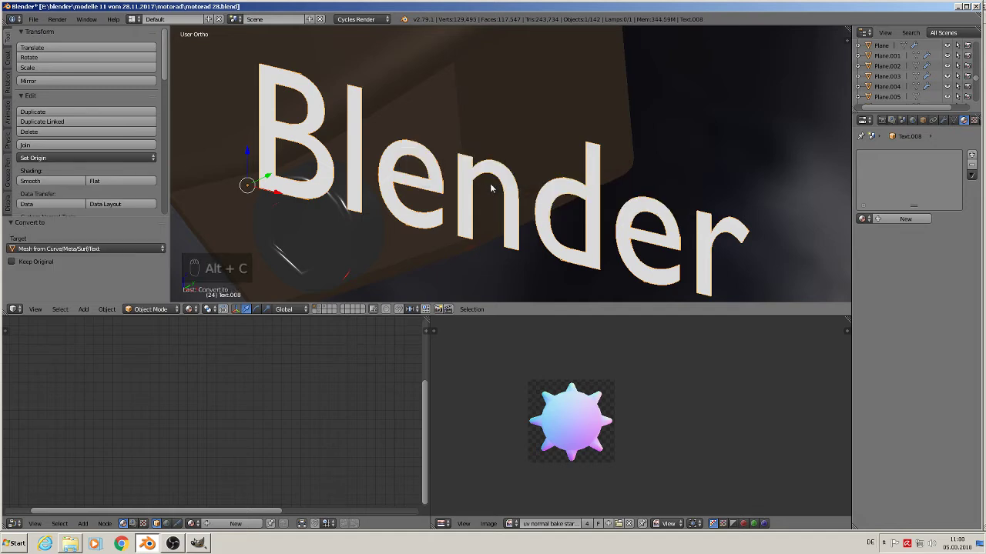
Select all of the lettering mesh and extrude it about 0.008 along the Y axis to give the letters thickness
key("Tab")
key("Tab")
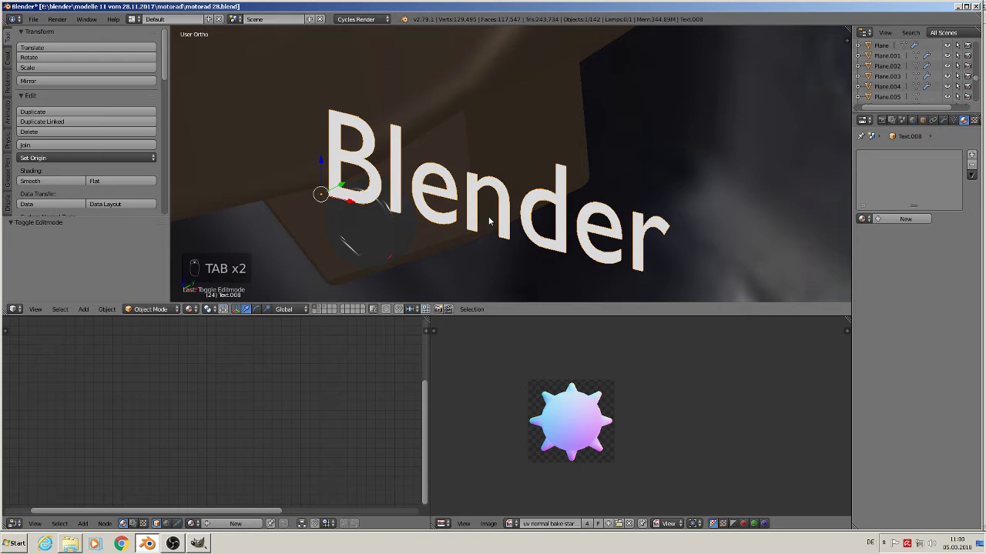
key("Tab")
key("a")
key("a")
key("a")
key("a")
middle_click_drag(489, 221, 440, 241)
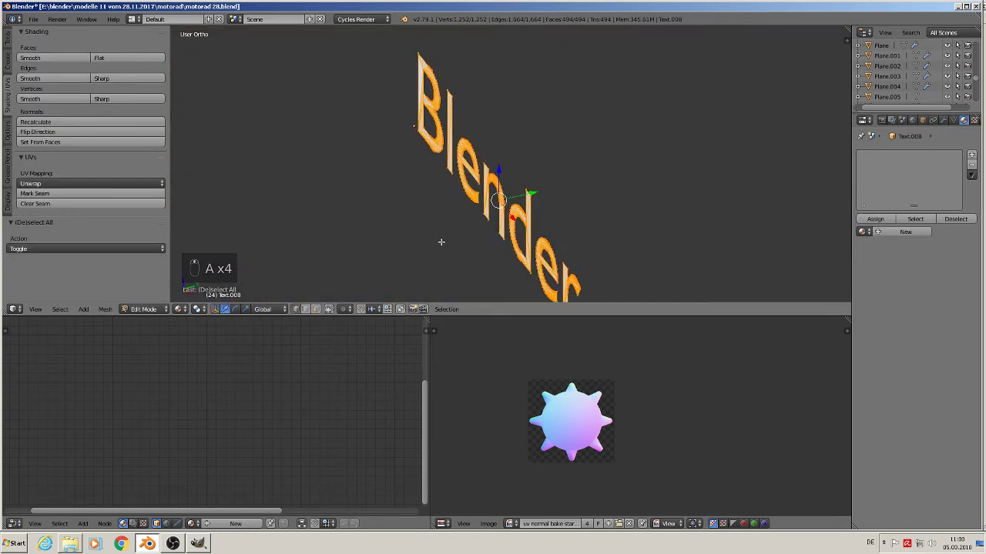
key("e")
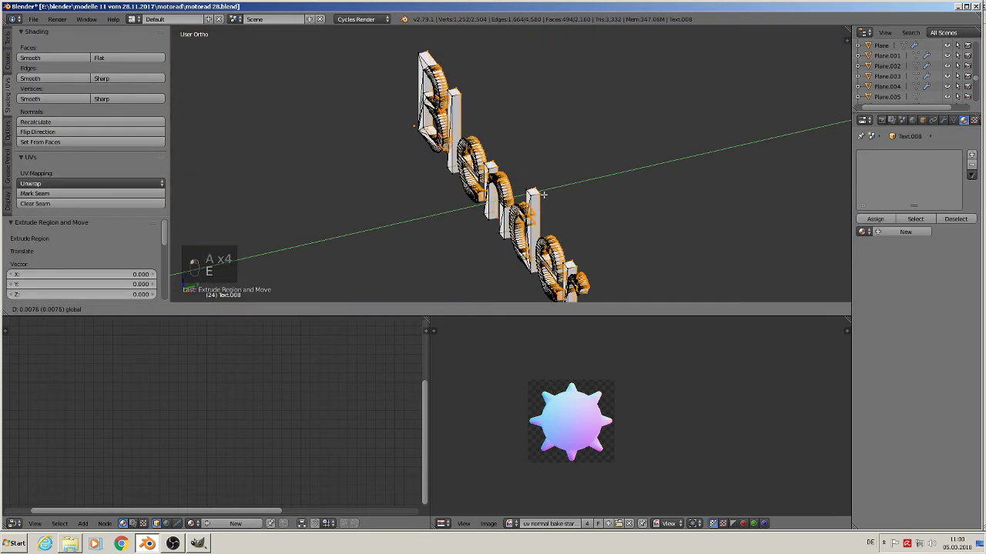
left_click(540, 196)
Select the whole extruded lettering mesh and UV unwrap it
key("Tab")
middle_click_drag(538, 200, 622, 185)
key("Tab")
key("a")
key("a")
key("a")
key("a")
key("a")
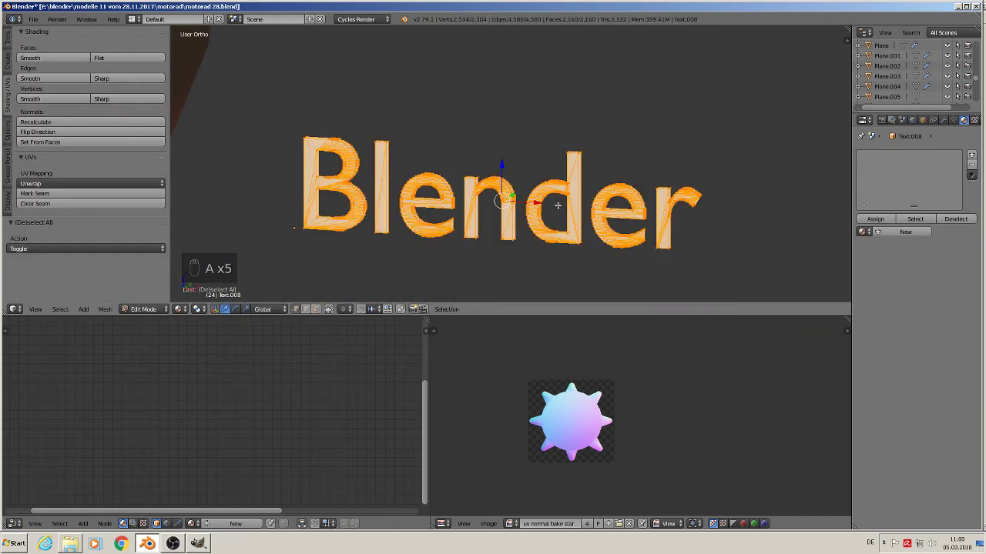
key("u")
left_click(561, 205)
key("Tab")
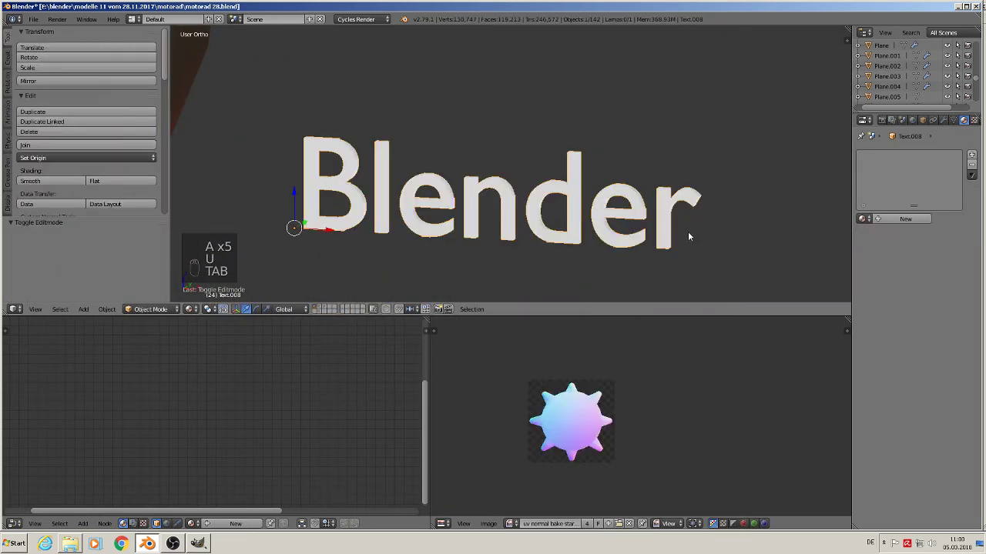
Add a material slot to the lettering and assign the existing "kupfer PURE" material to it
left_click(972, 155)
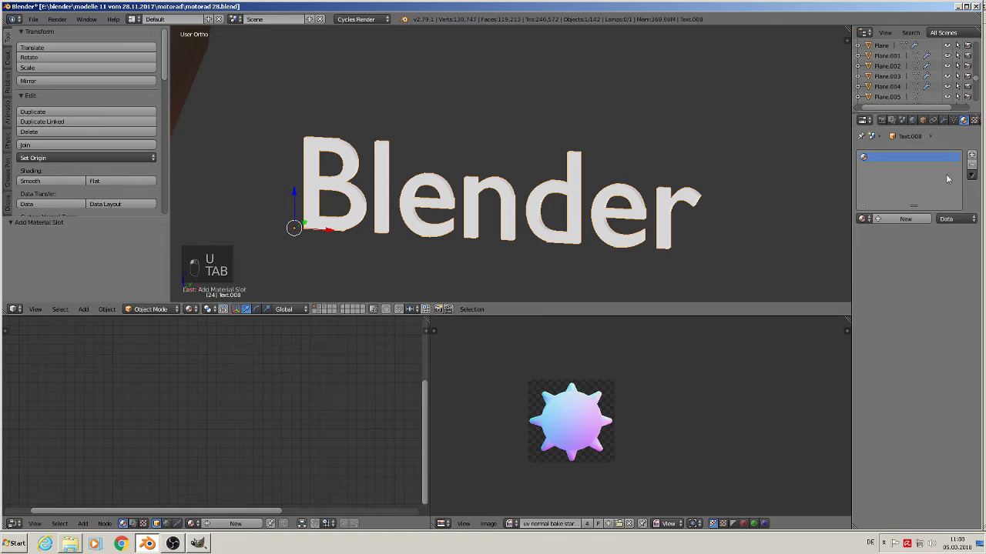
left_click(863, 218)
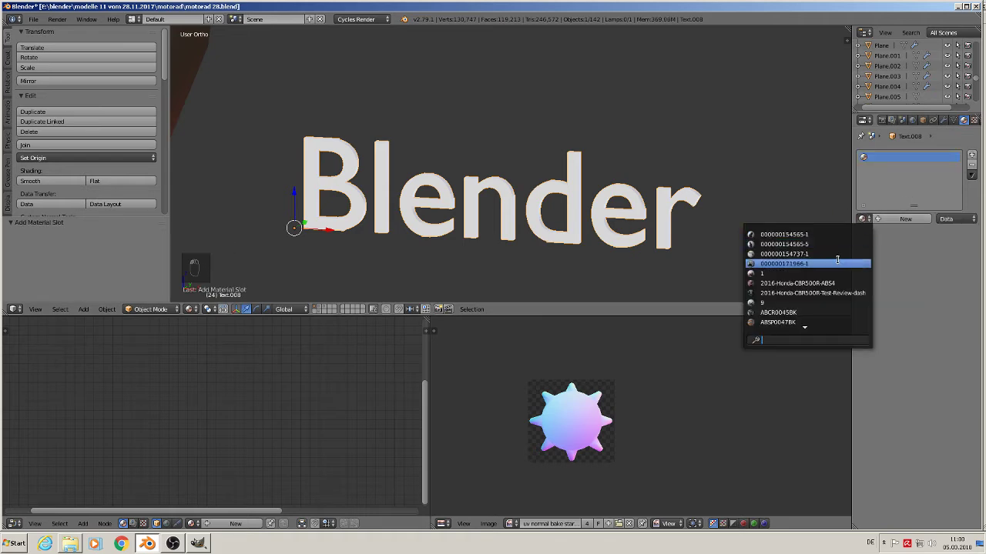
type("ku")
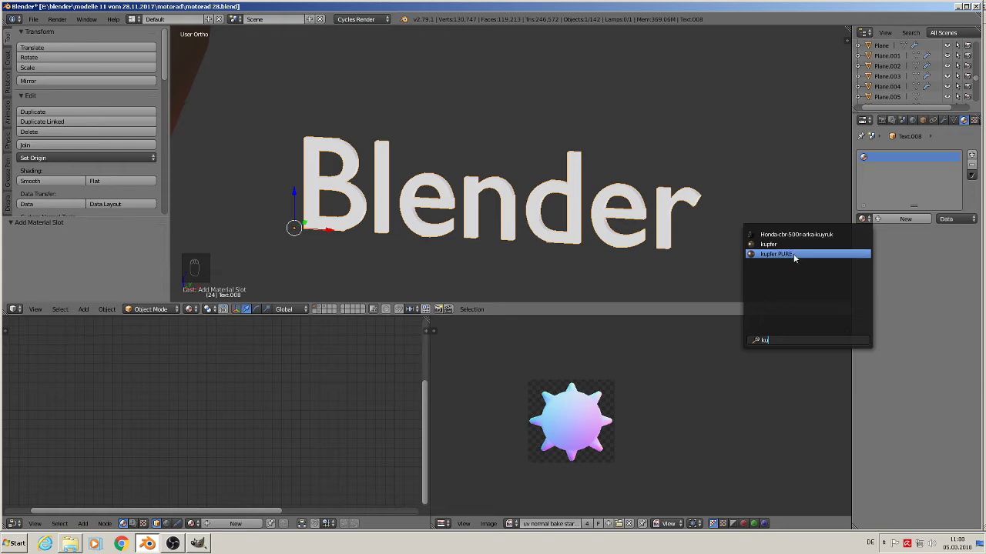
left_click(794, 254)
scroll(605, 246, "down", 5)
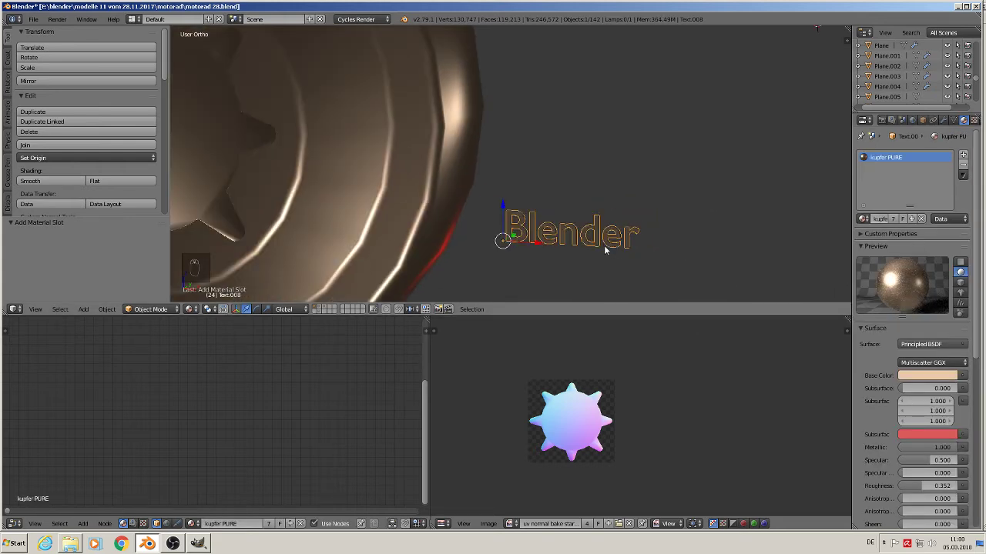
Select only the "Blender" lettering and move it over to the engine cover and about 1.088 along Y to the star emblem's depth
key("Tab")
key("Tab")
key("a")
key("a")
key("a")
scroll(603, 244, "down", 1)
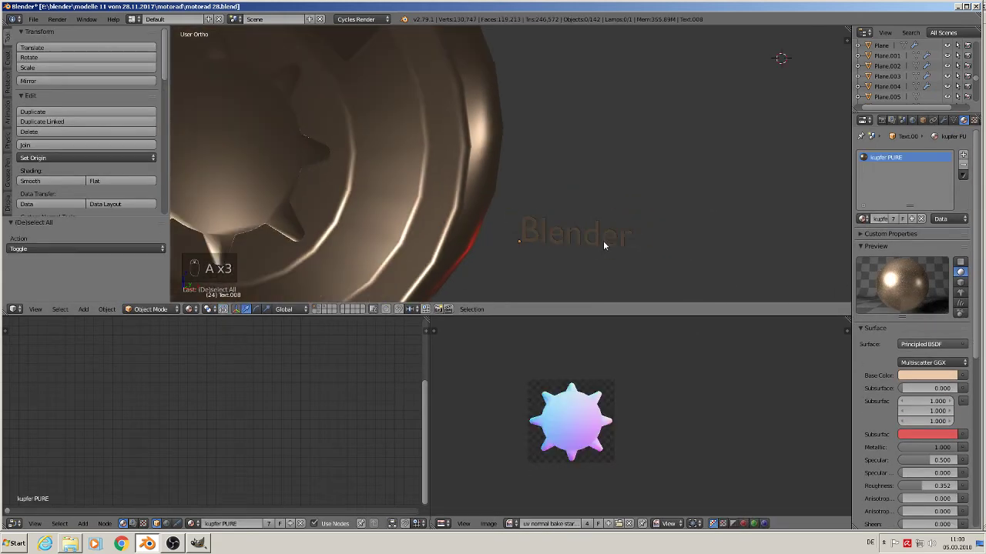
middle_click_drag(603, 241, 621, 241)
key("KP_1")
scroll(603, 217, "down", 2)
right_click(602, 215)
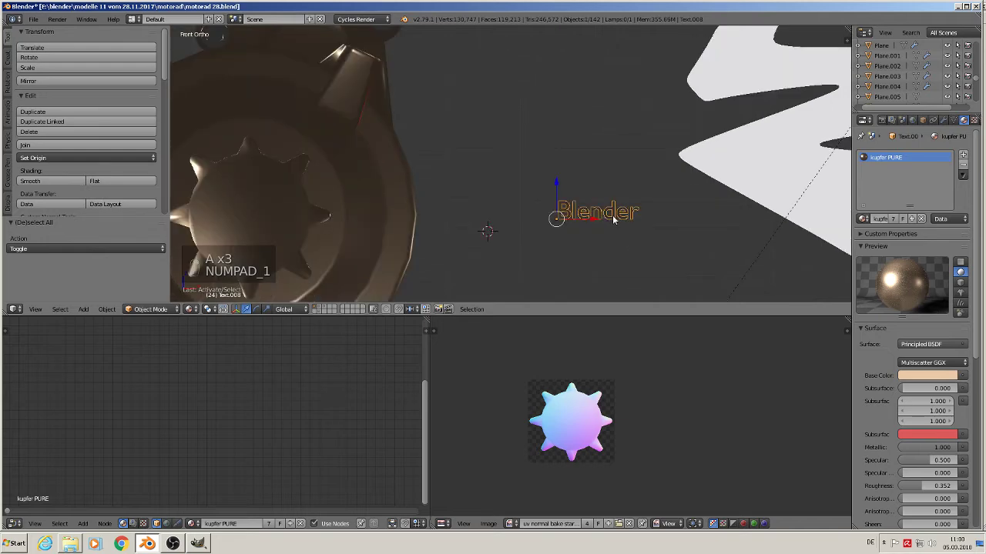
left_click_drag(594, 219, 246, 230)
middle_click_drag(323, 208, 249, 101)
left_click_drag(232, 236, 520, 68)
middle_click_drag(521, 68, 572, 43)
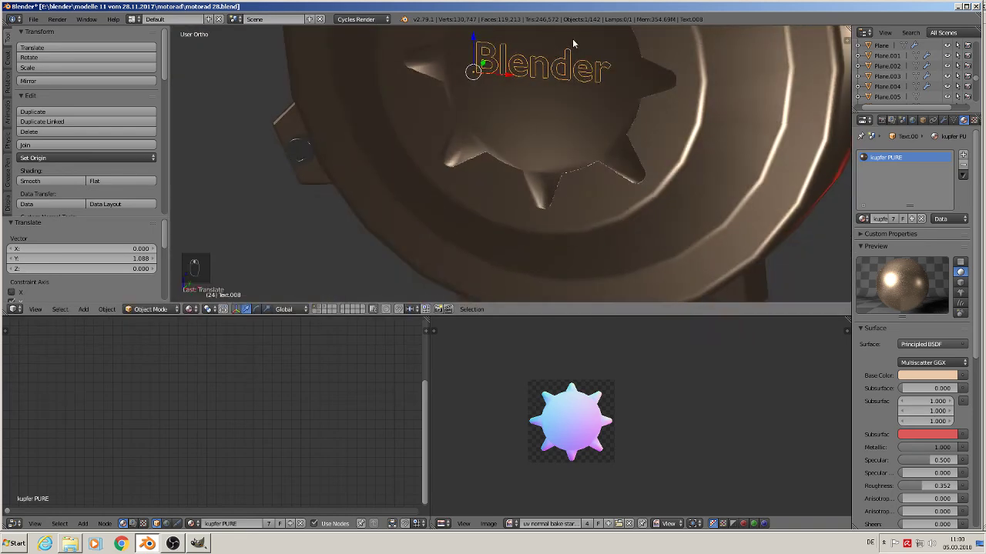
Centre the lettering on the star emblem in the front view, shifting it about -0.001 in X and -0.028 in Z
key("KP_1")
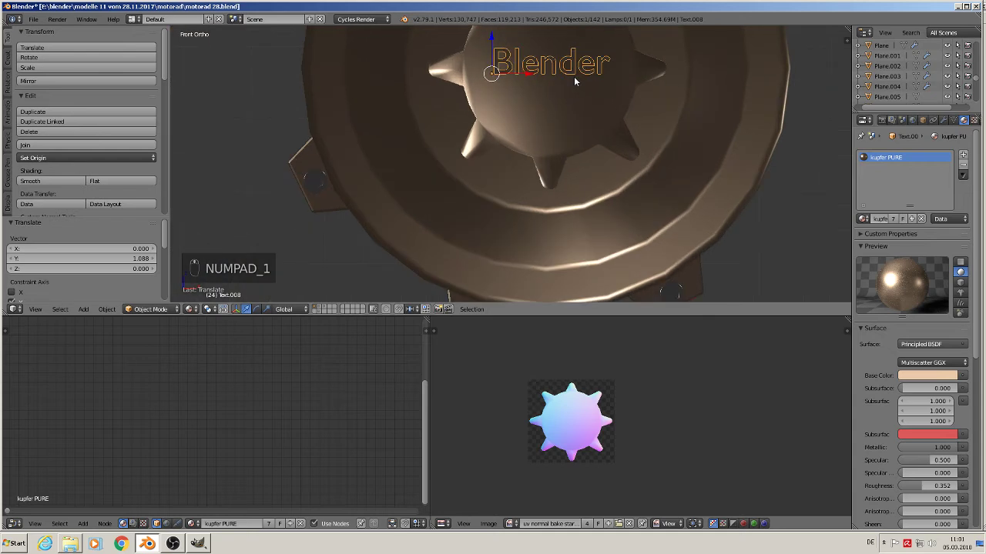
key("g")
left_click(555, 137)
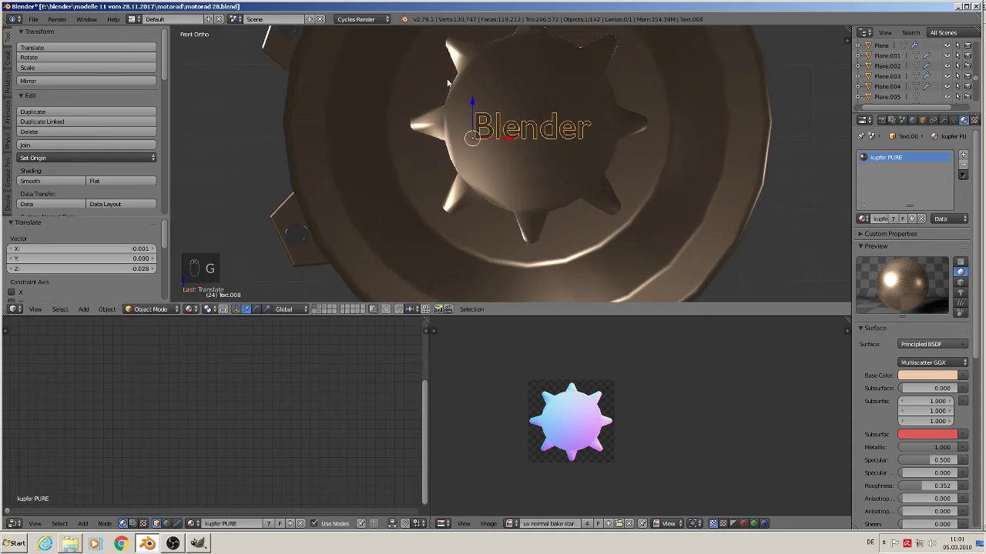
Join the lettering to the engine cover, with the cover as the active object
right_click(412, 139)
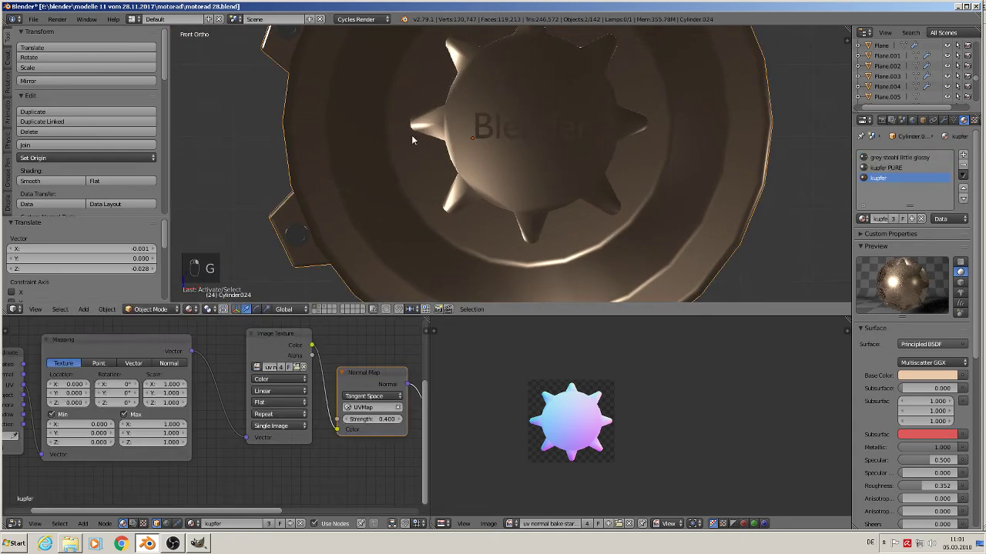
left_click(86, 145)
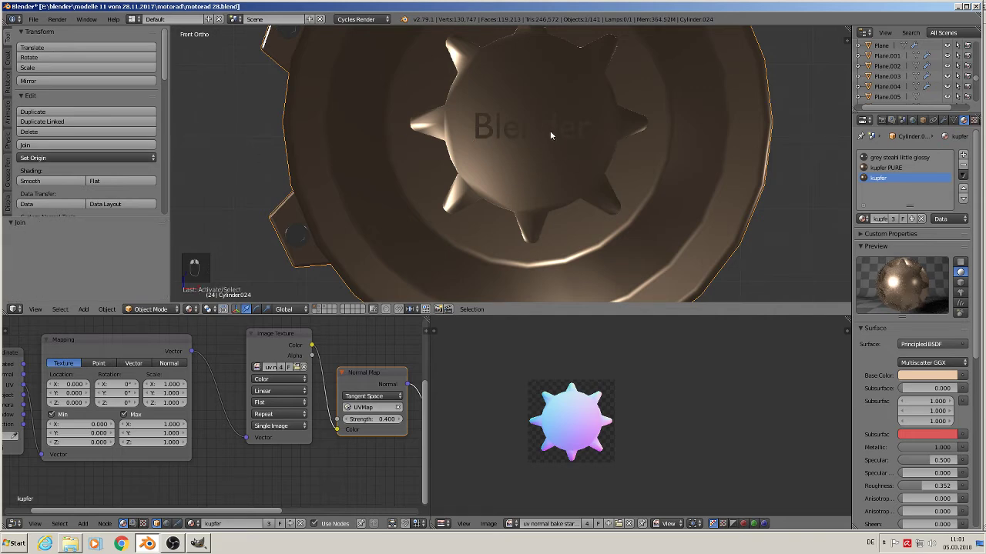
middle_click_drag(558, 163, 587, 155)
scroll(557, 157, "down", 5)
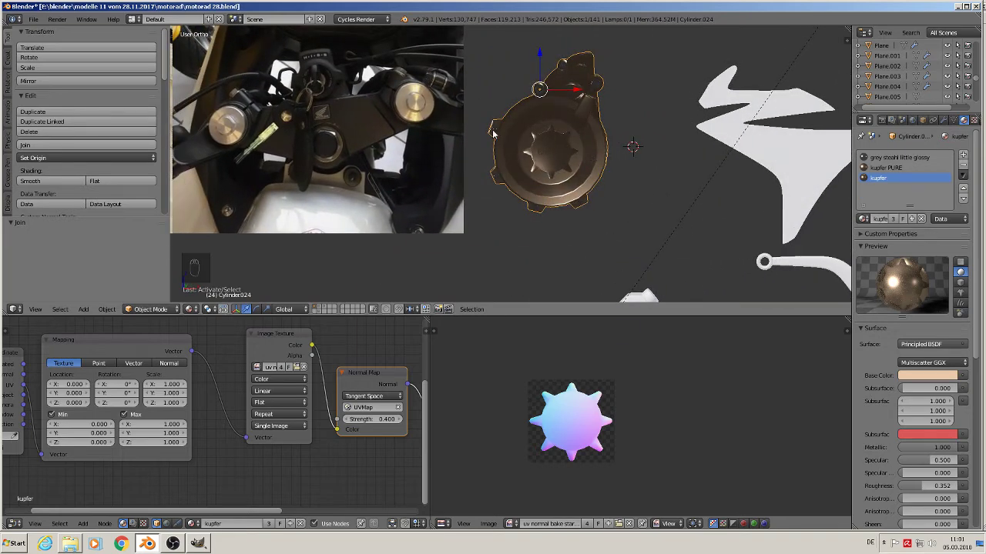
Save the project as a new file named motorad 29.blend
scroll(493, 134, "down", 4)
left_click(33, 19)
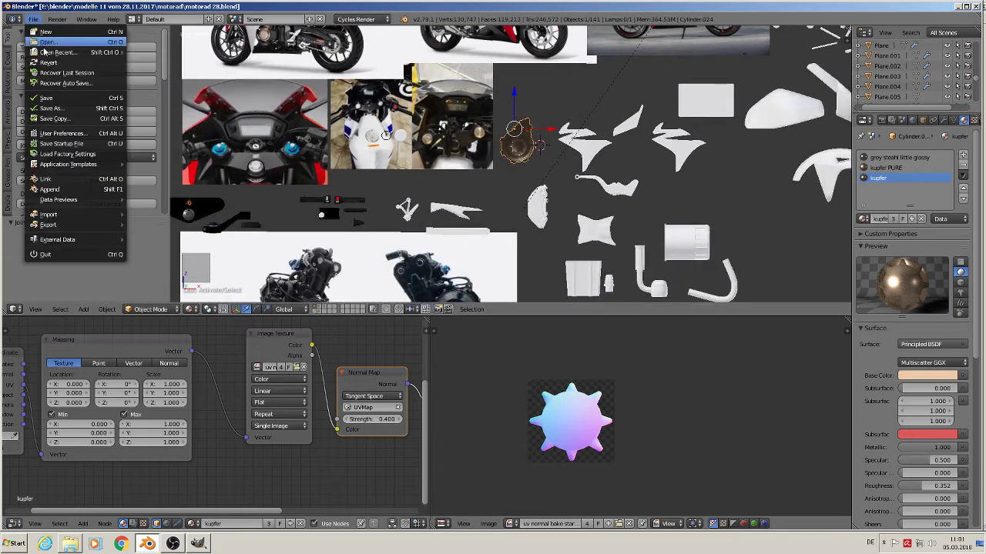
left_click(48, 108)
left_click(163, 57)
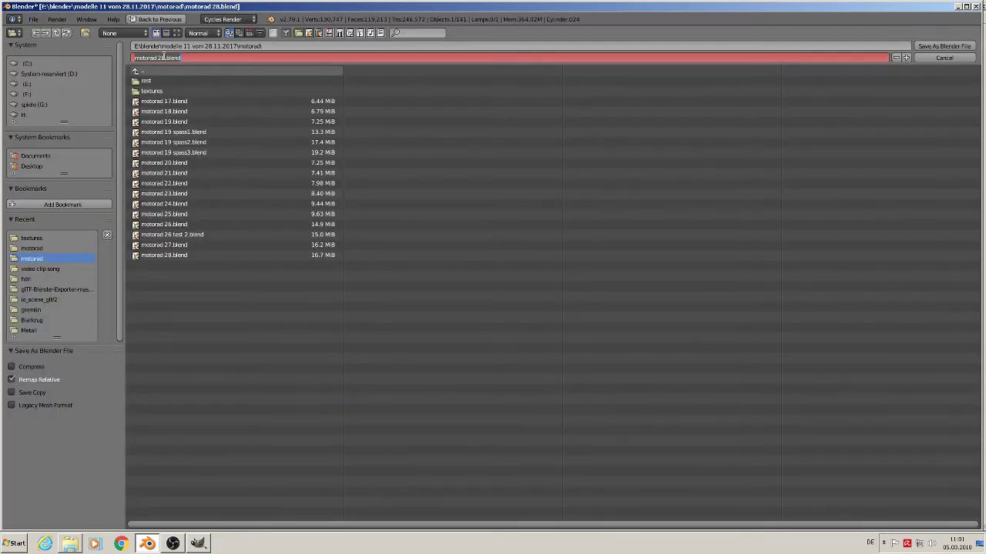
left_click(164, 56)
left_click(955, 47)
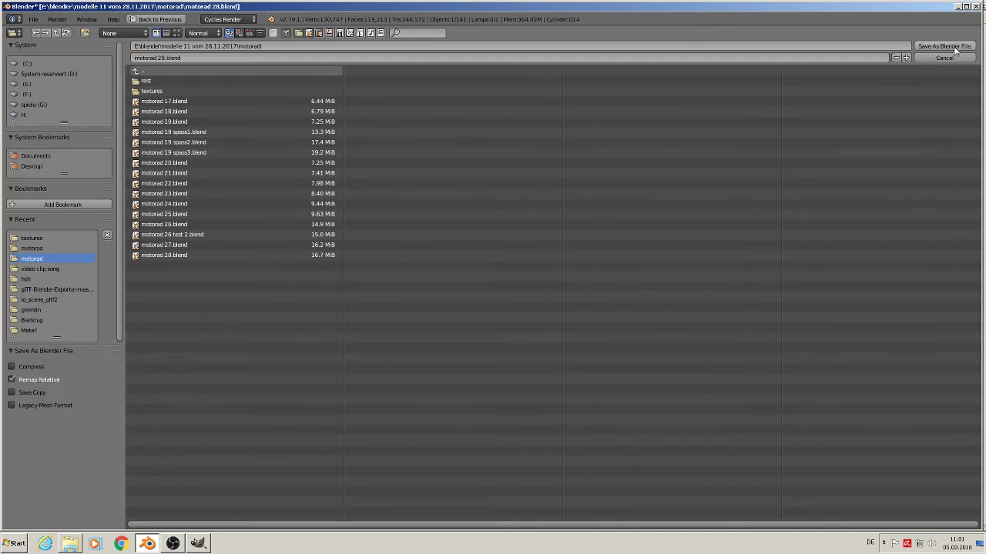
left_click(955, 47)
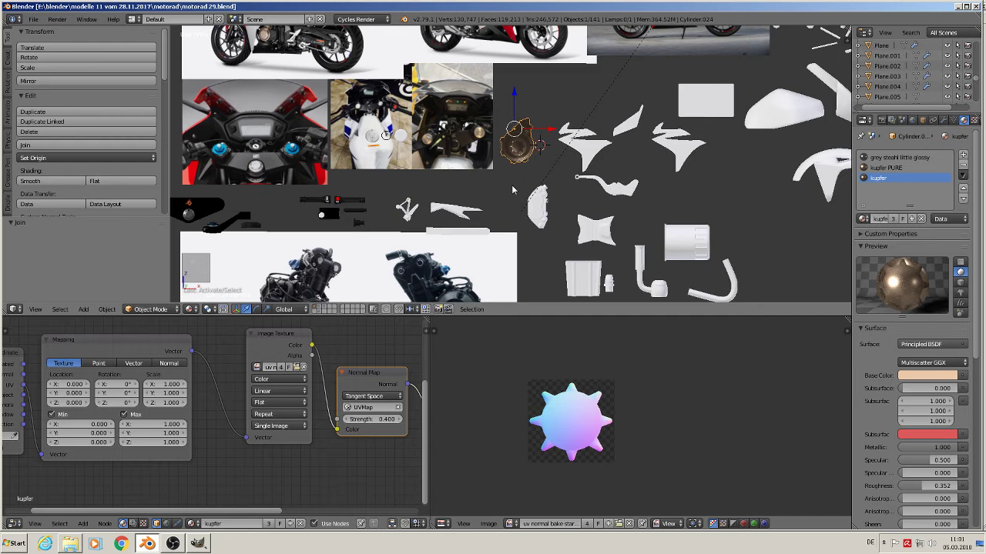
Apply the engine cover's rotation and scale, and set its origin to its geometry
scroll(493, 195, "up", 2)
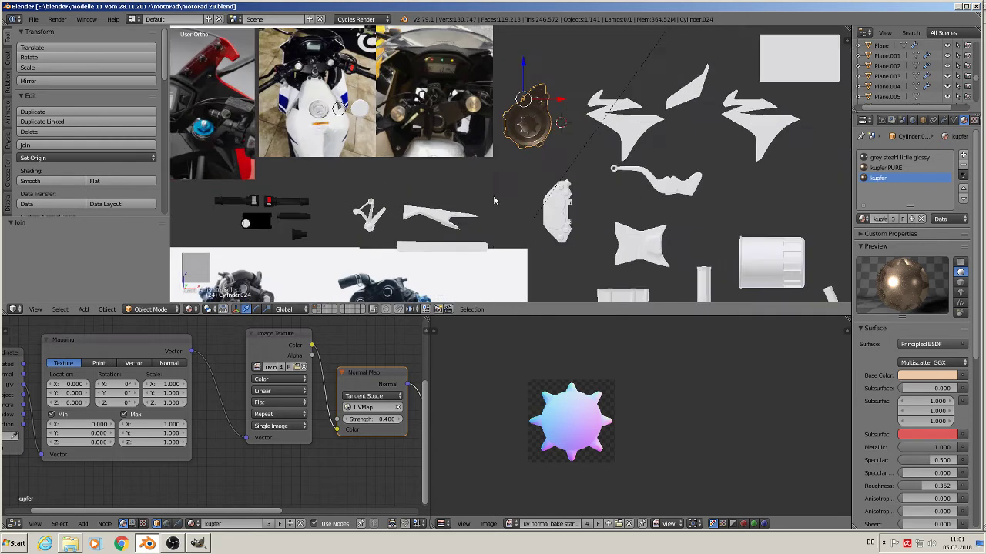
left_click(110, 311)
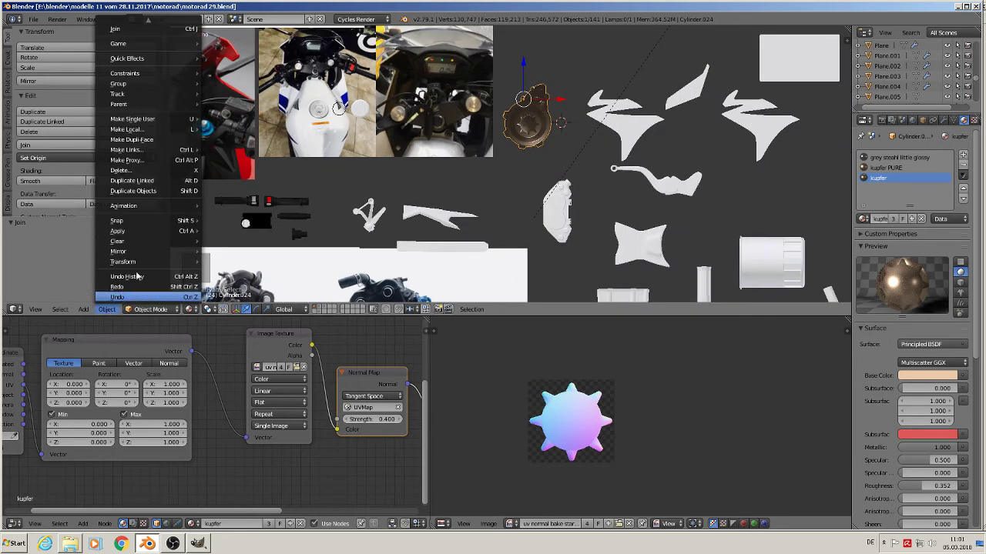
mouse_move(127, 231)
left_click(267, 263)
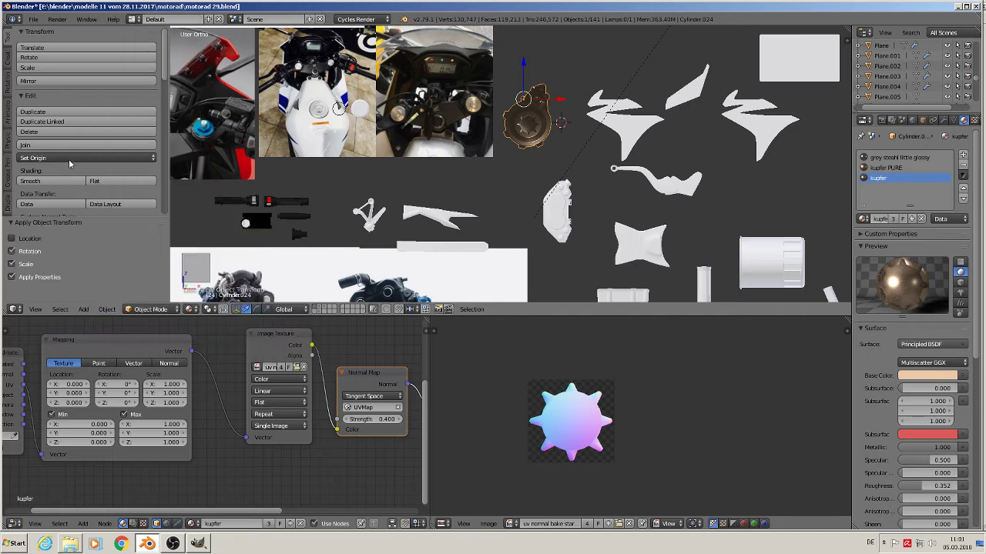
left_click(43, 159)
left_click(84, 188)
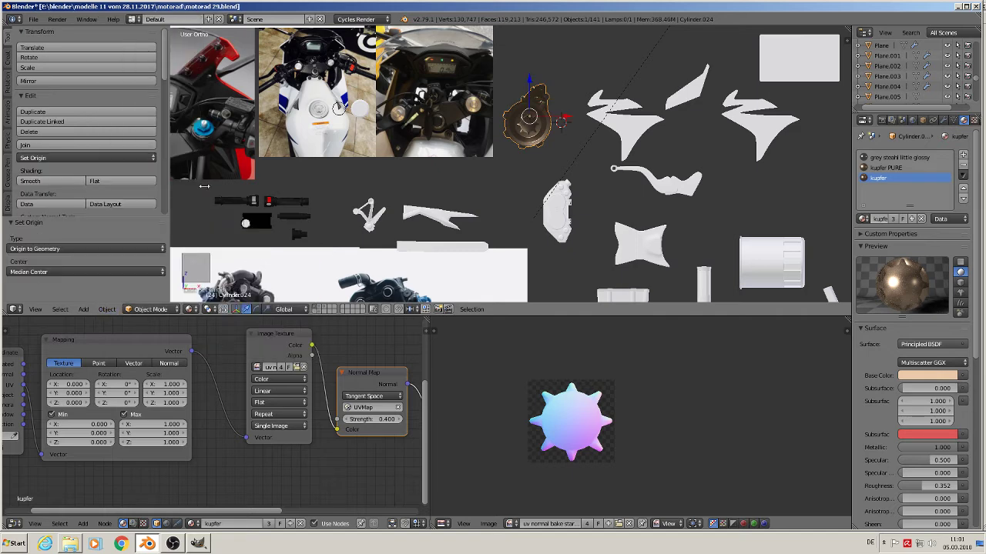
Select the head of the motorcycle's rear-view mirror and open its mesh for editing
scroll(377, 207, "down", 2)
middle_click_drag(571, 235, 489, 241, "shift")
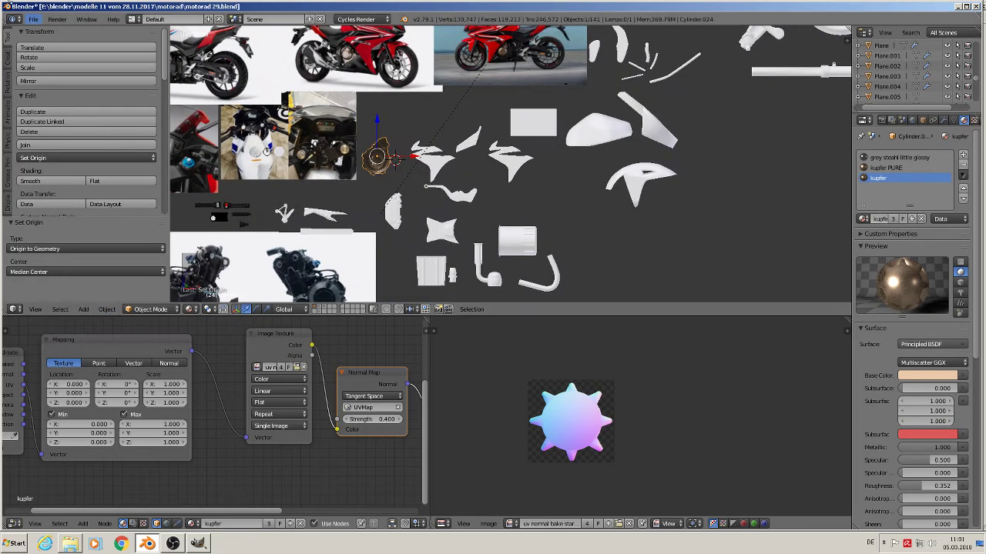
left_click(33, 23)
scroll(604, 161, "down", 2)
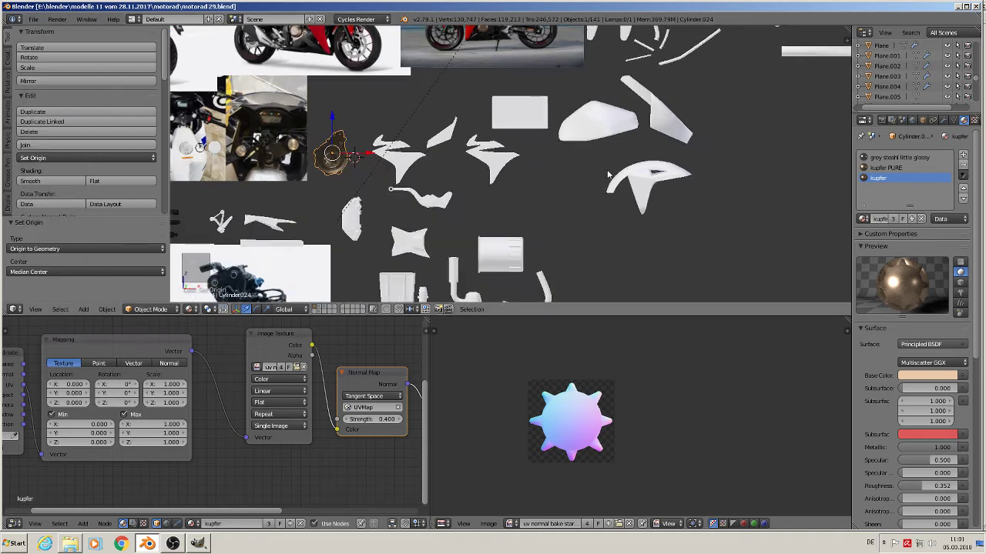
middle_click_drag(640, 145, 586, 174, "shift")
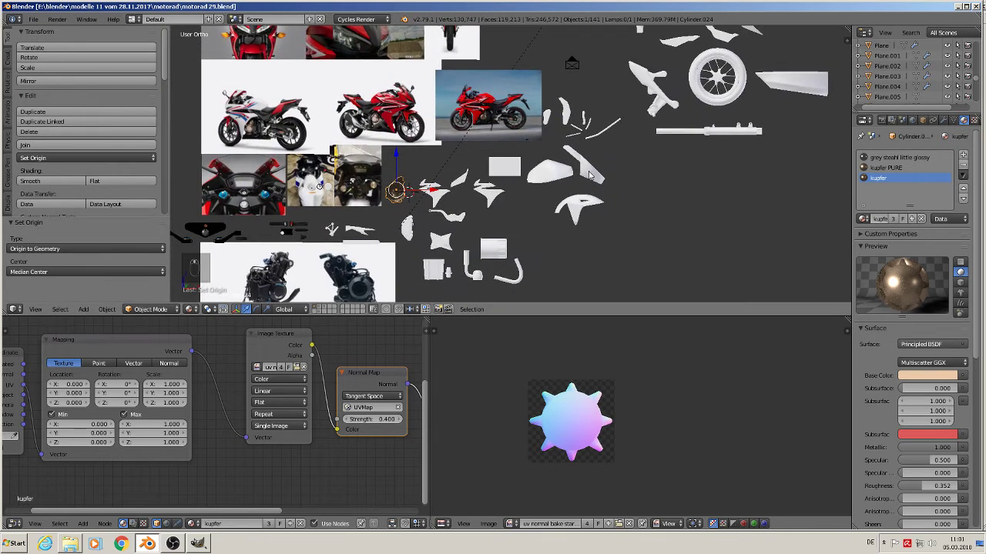
middle_click_drag(610, 119, 481, 237, "shift")
middle_click_drag(562, 135, 465, 242, "shift")
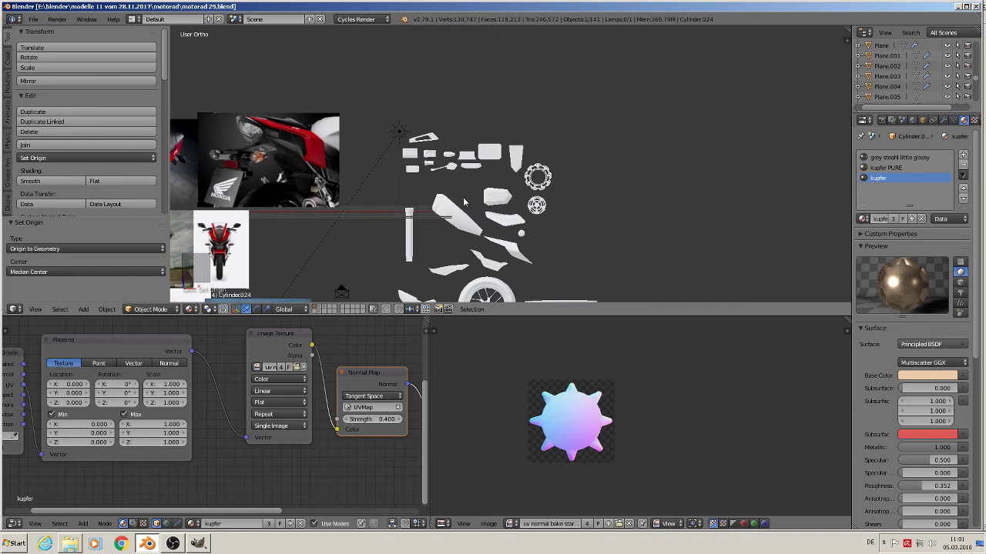
scroll(463, 198, "up", 4)
scroll(446, 181, "up", 4)
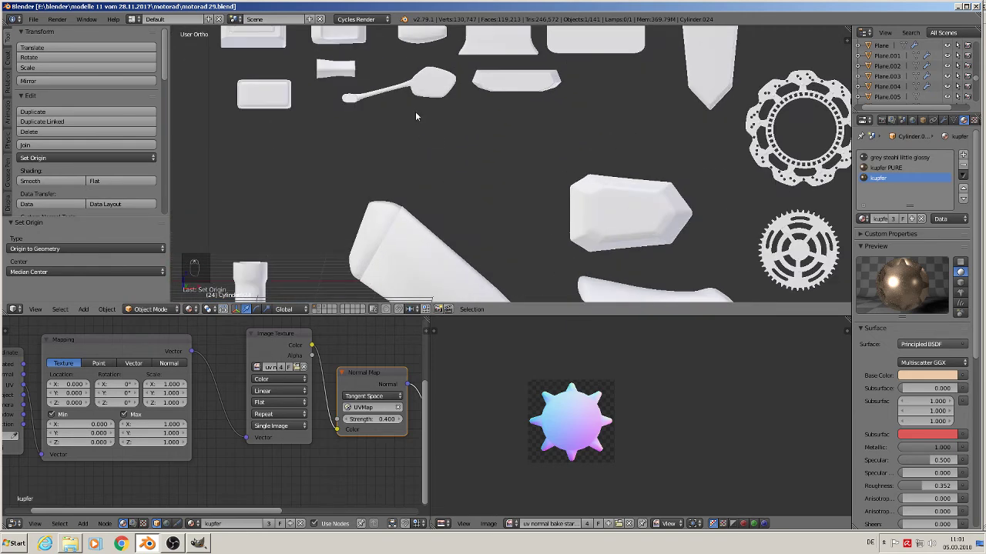
middle_click_drag(416, 112, 528, 208, "shift")
scroll(508, 193, "up", 4)
scroll(505, 168, "up", 2)
right_click(491, 110)
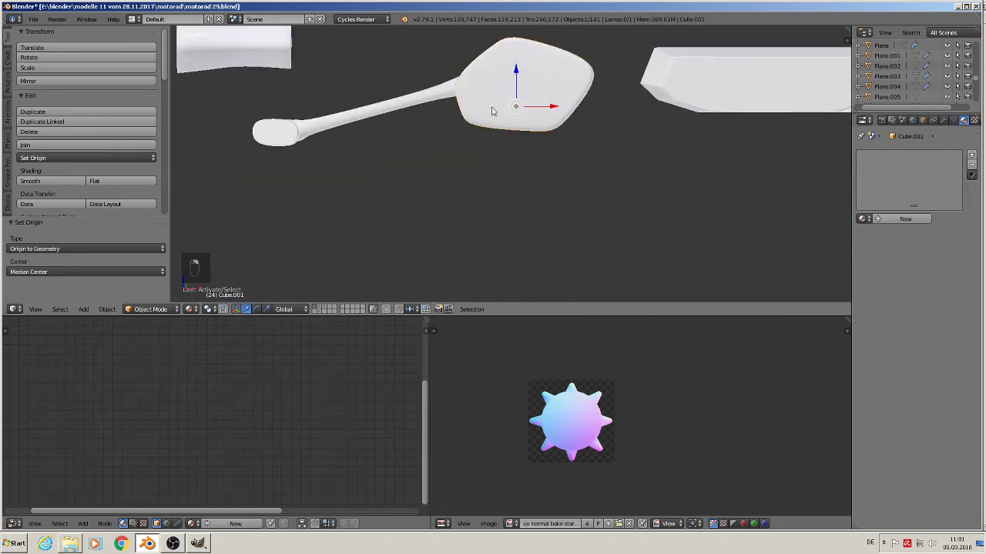
middle_click_drag(377, 136, 421, 156)
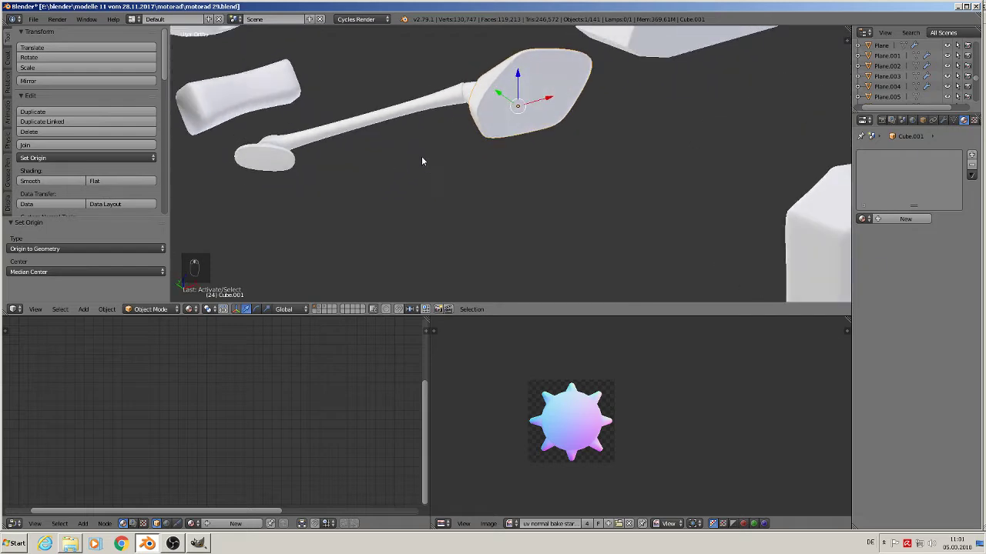
scroll(432, 147, "up", 3)
key("Tab")
middle_click_drag(528, 88, 514, 152, "shift")
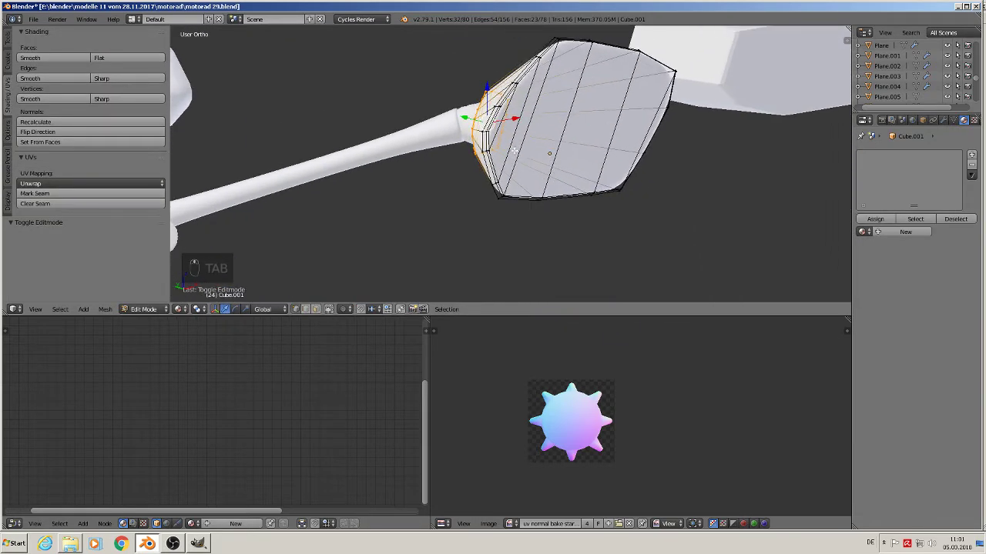
Limit selection to visible geometry and select all seven faces of the mirror head's flat glass surface
left_click(328, 310)
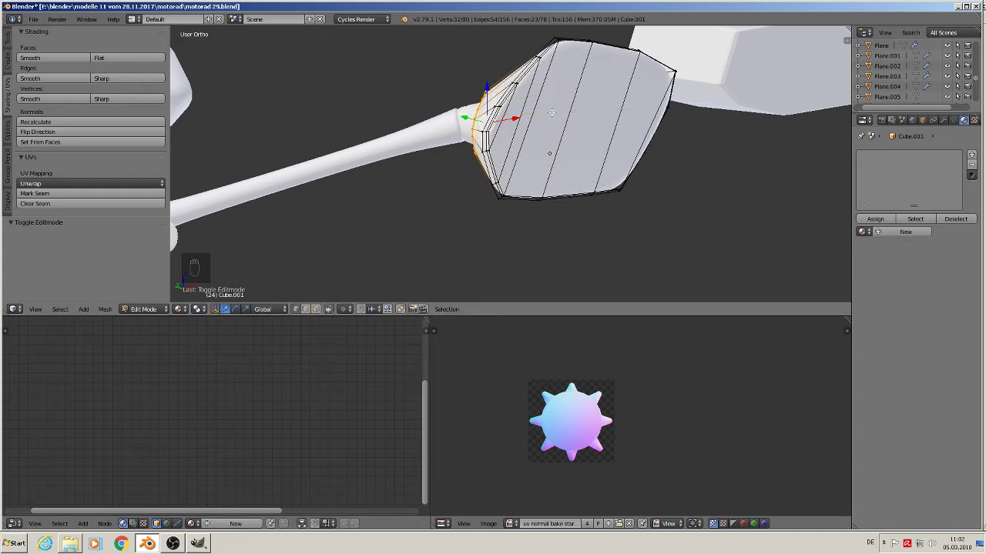
left_click(315, 308)
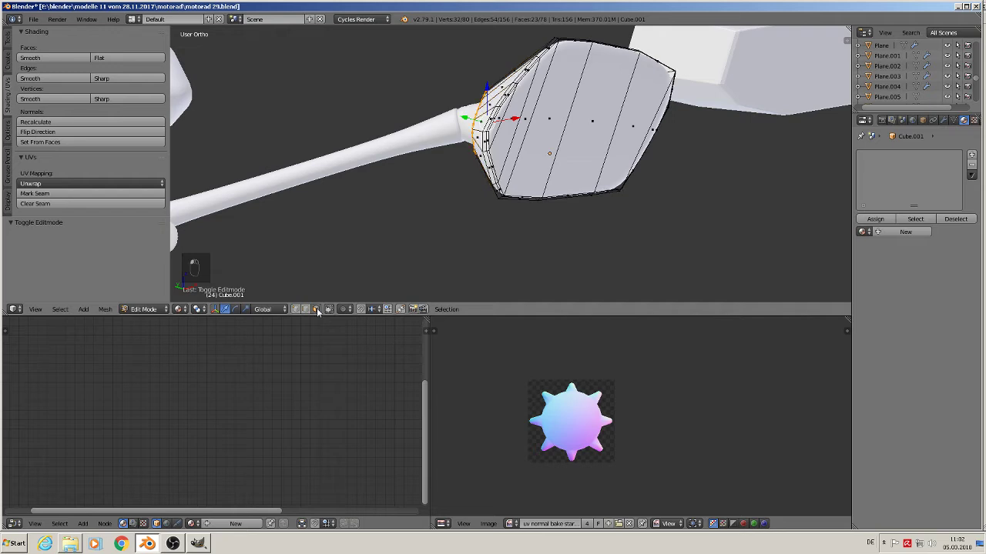
right_click(497, 124)
right_click(512, 120, "shift")
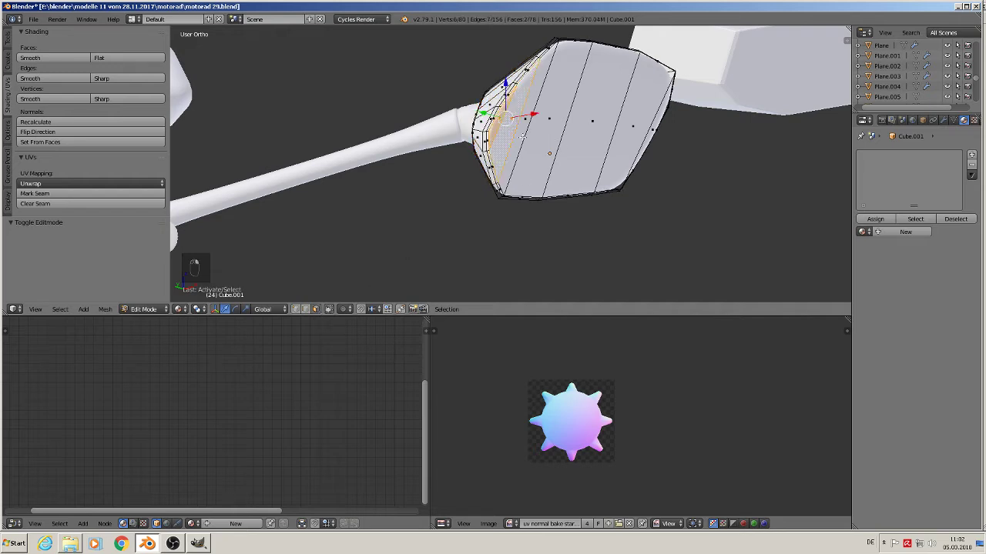
right_click(526, 118, "shift")
right_click(549, 118, "shift")
right_click(592, 121, "shift")
right_click(647, 123, "shift")
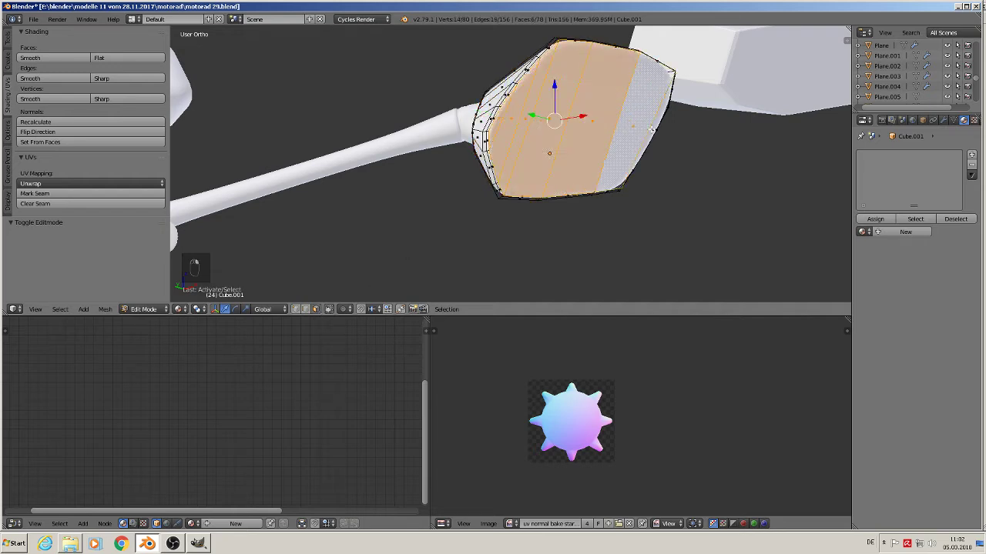
right_click(655, 139, "shift")
Extrude the mirror's glass faces in place and scale them to about 0.923 to form a surrounding rim
key("e")
key("s")
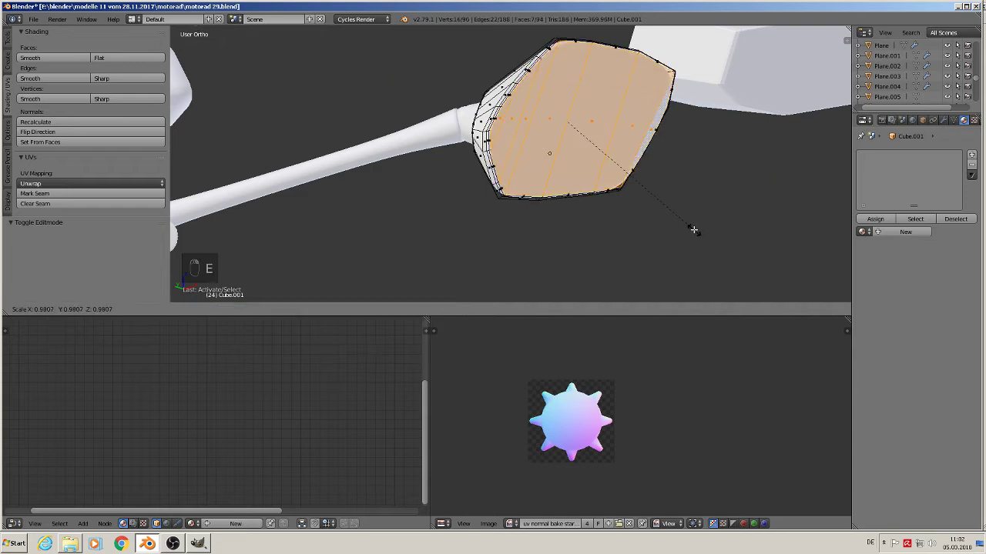
left_click(651, 218)
middle_click_drag(650, 219, 620, 216)
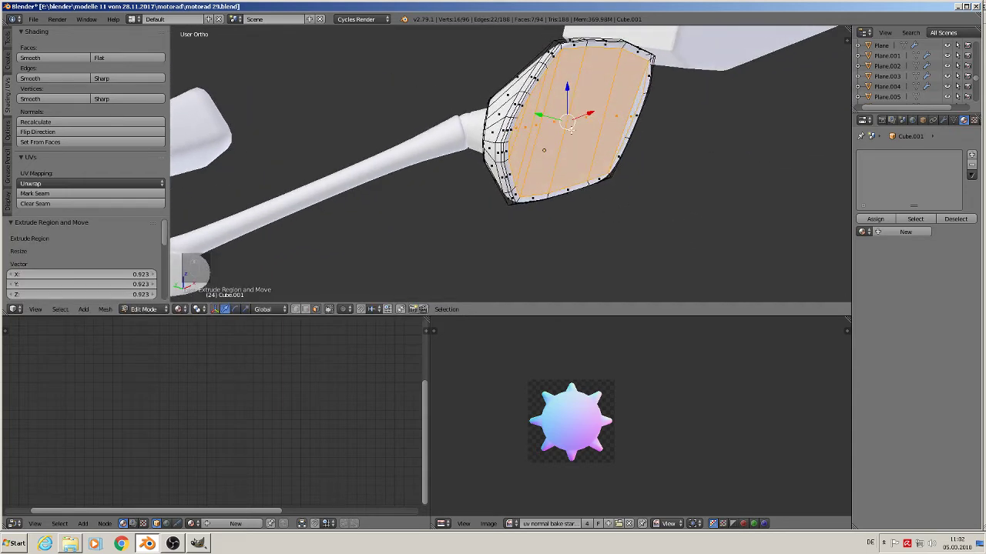
Extrude the inset glass faces again, push them into the mirror head along Y as a recess, and return to object mode
key("e")
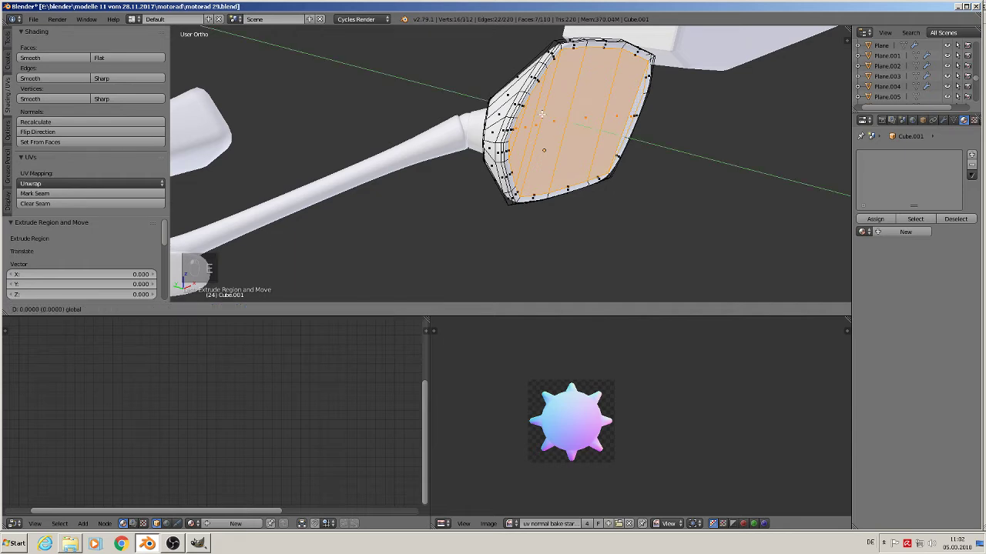
right_click(534, 114)
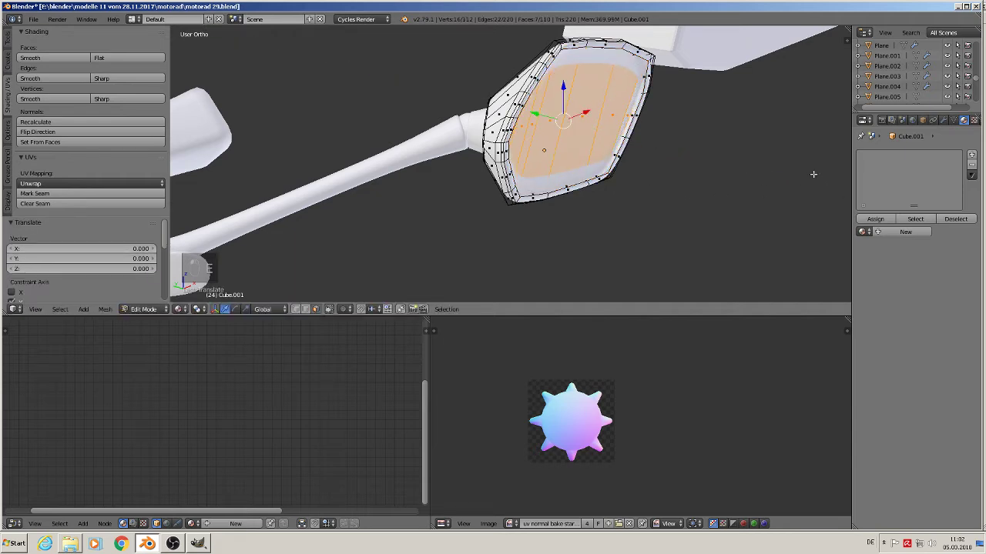
key("Tab")
scroll(698, 193, "down", 2)
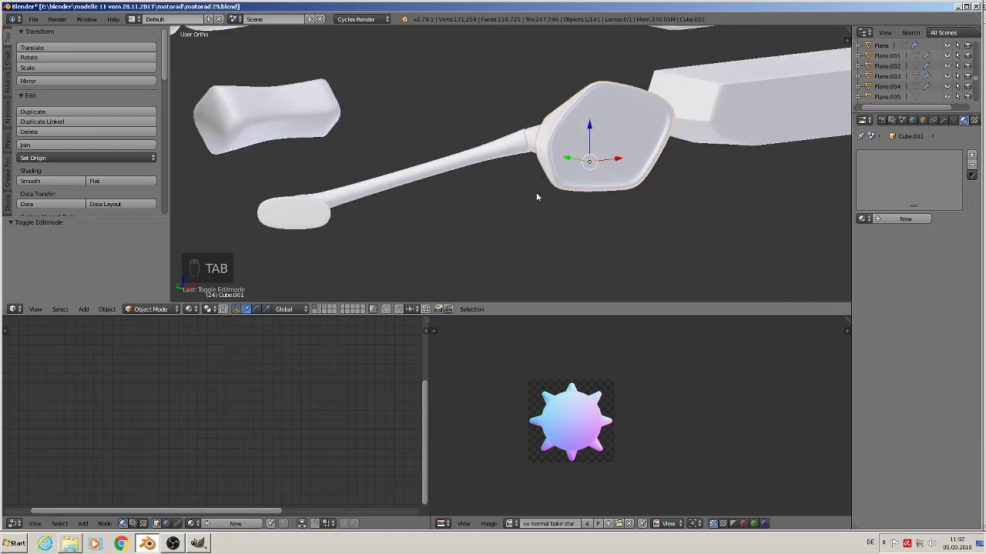
Select the mirror's mounting foot, arm, ball joint, connecting piece and head, and join them into one object
middle_click_drag(537, 196, 301, 264)
right_click(290, 186)
middle_click_drag(293, 198, 389, 147)
right_click(390, 144, "shift")
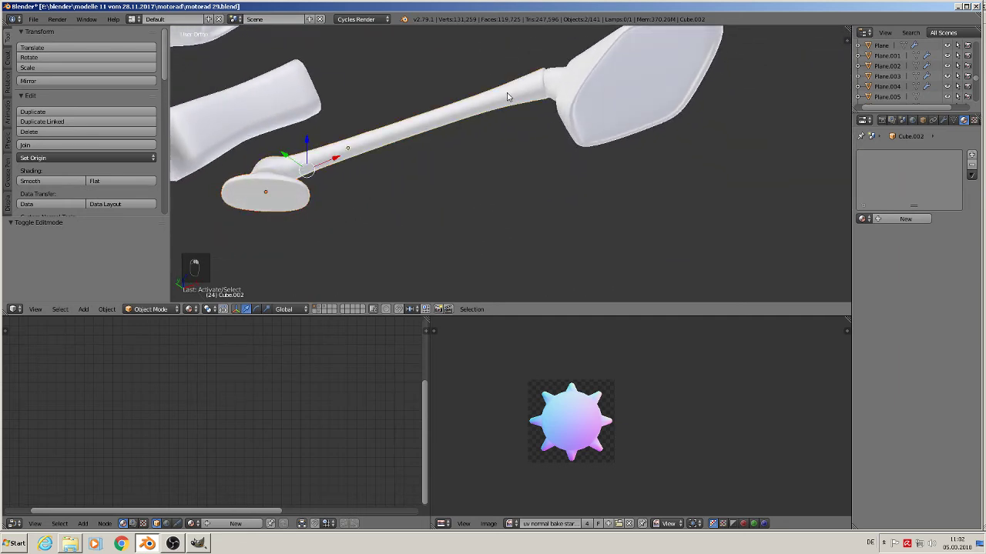
right_click(548, 80, "shift")
right_click(549, 74, "shift")
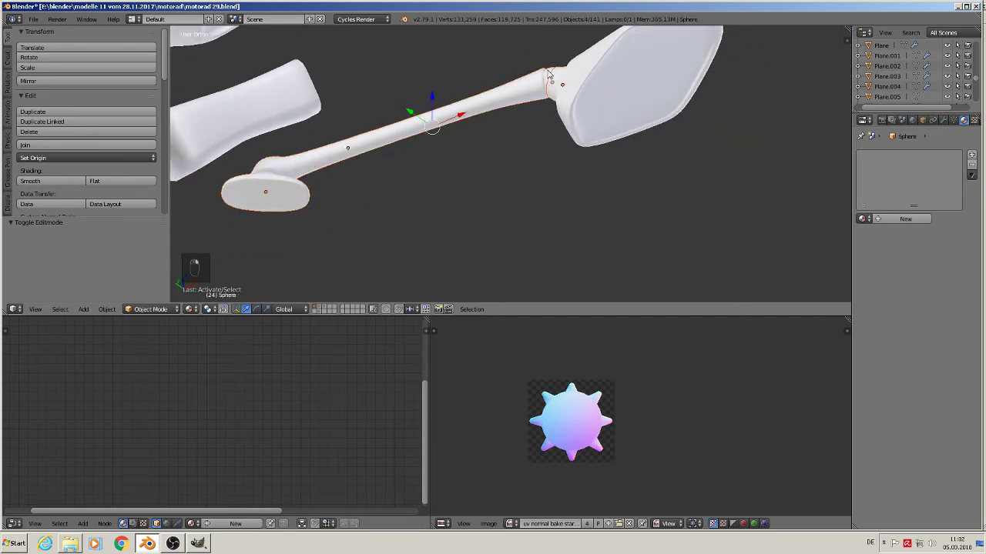
right_click(602, 86, "shift")
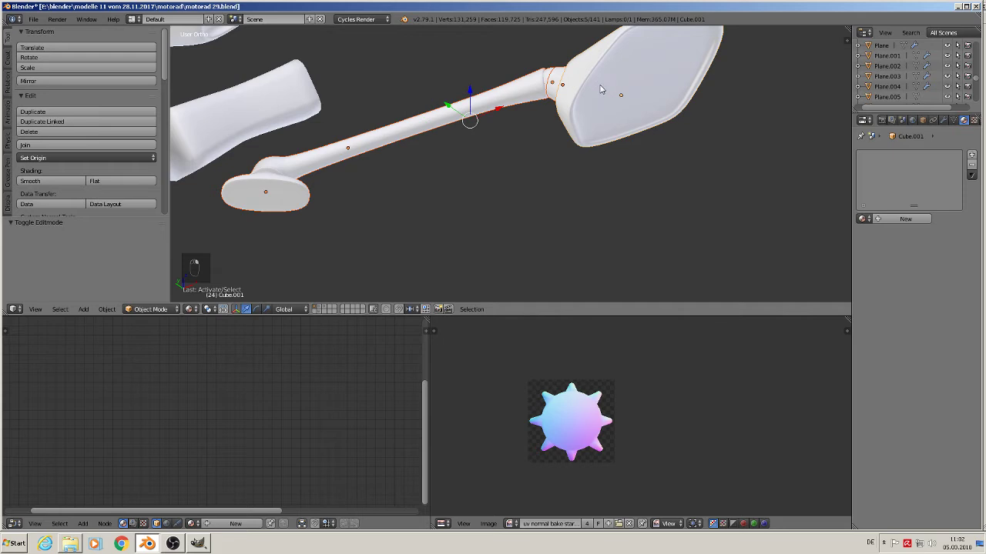
left_click(56, 146)
Test-move the joined mirror to check that its parts stay together, cancel the move, and inspect the screws on its mounting foot
scroll(388, 205, "down", 3)
key("g")
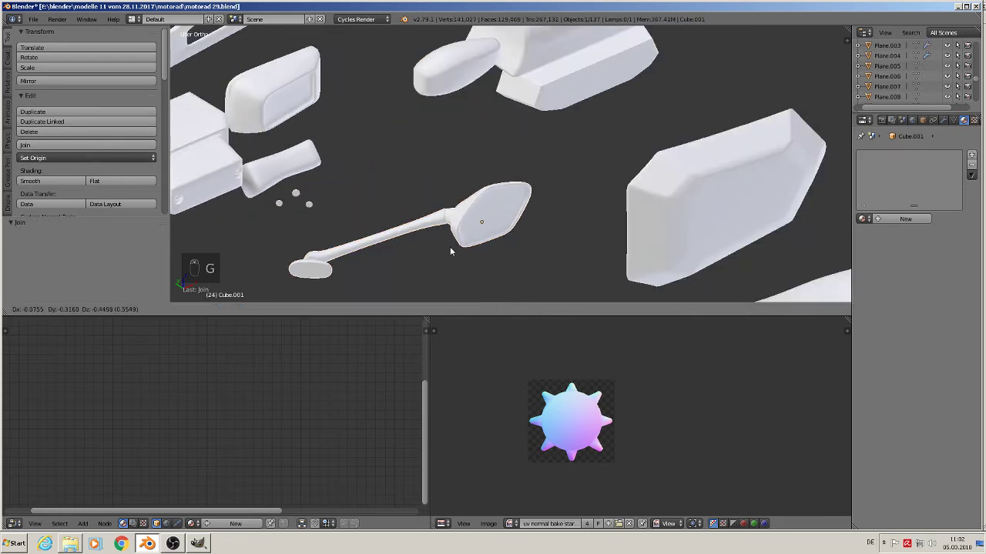
right_click(425, 192)
middle_click_drag(424, 192, 814, 181)
scroll(427, 202, "up", 4)
scroll(427, 204, "up", 5)
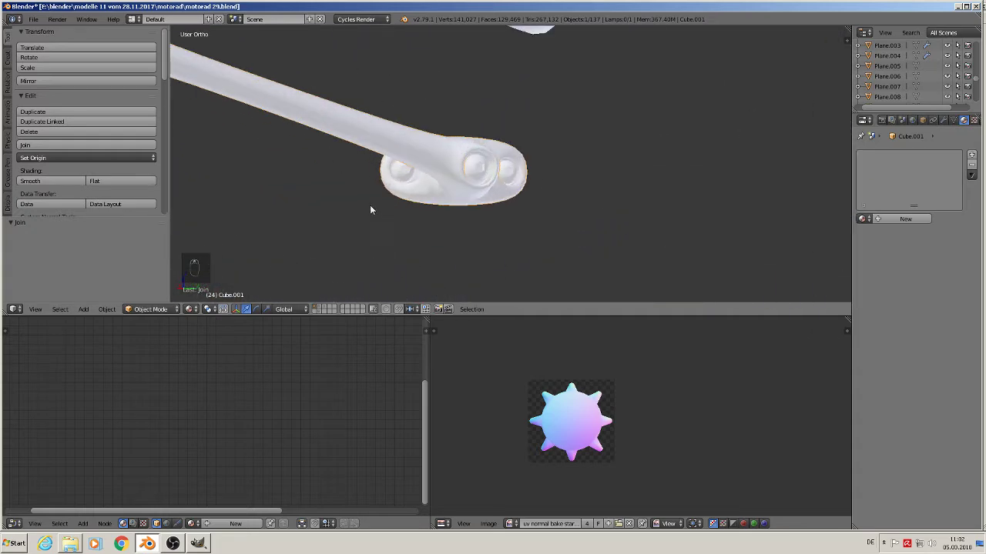
Join the three screw spheres on the mount together with the mirror body into one object
right_click(415, 168, "shift")
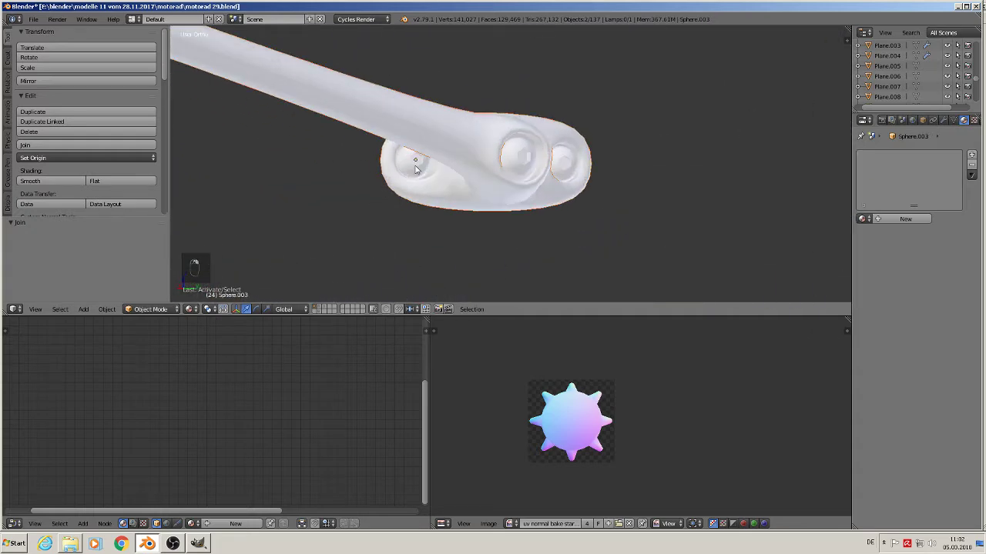
right_click(518, 164, "shift")
right_click(571, 163, "shift")
left_click(64, 144)
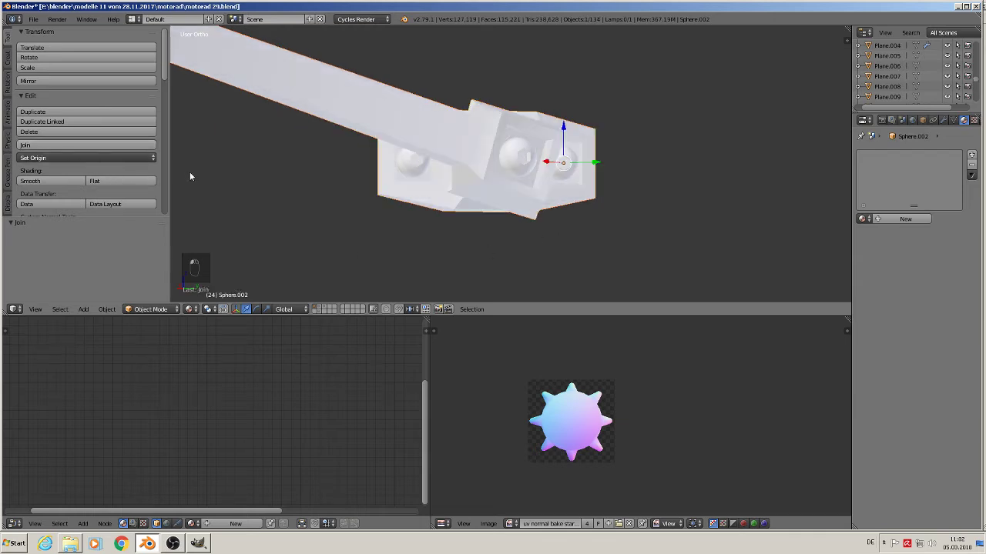
Add a Subdivision Surface modifier to the joined mirror and set its view subdivisions to 2
scroll(703, 185, "down", 4)
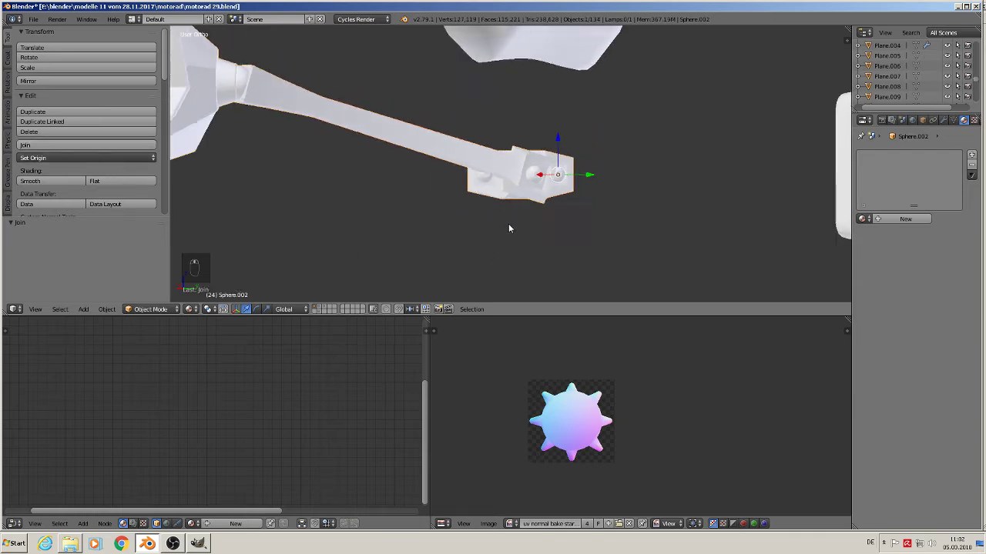
middle_click_drag(508, 228, 470, 241)
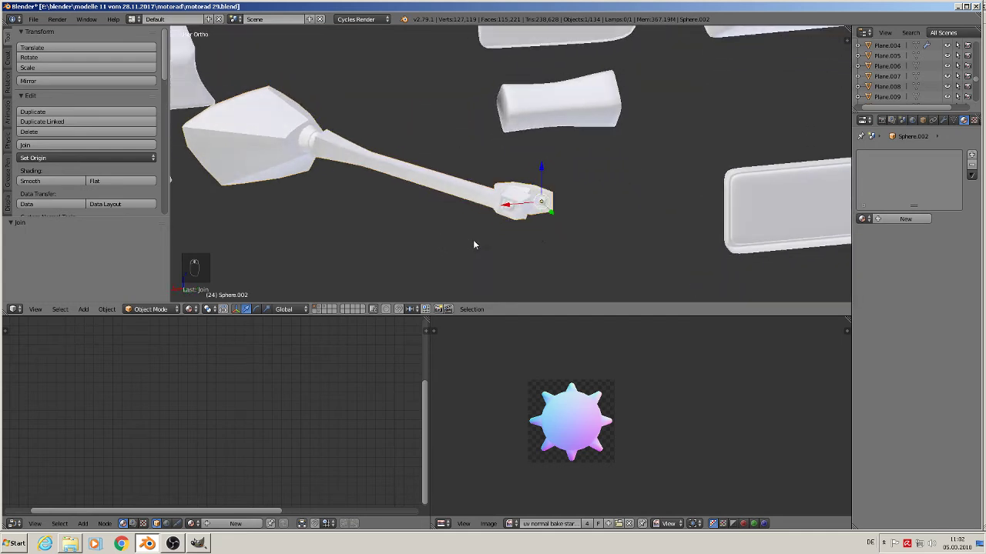
left_click(944, 121)
left_click(913, 178)
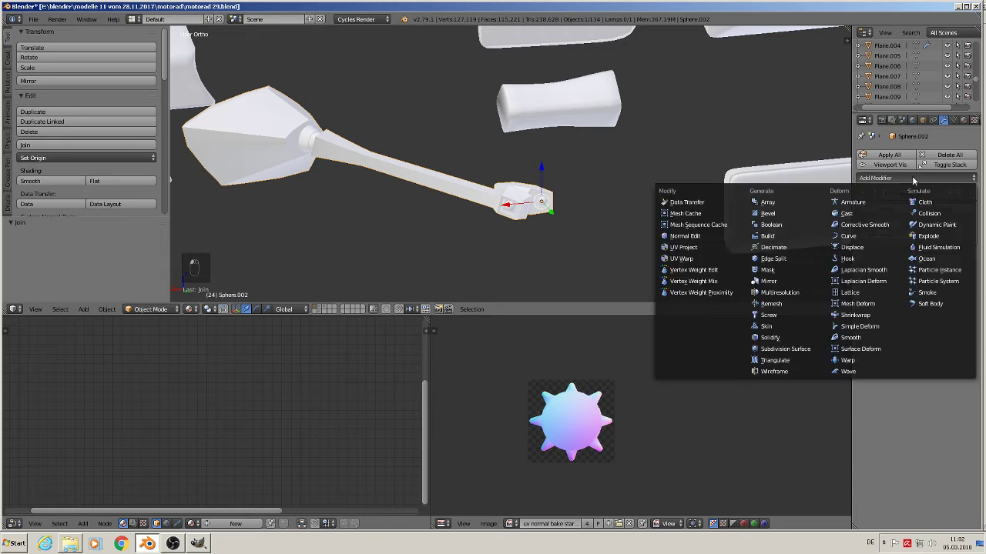
left_click(801, 352)
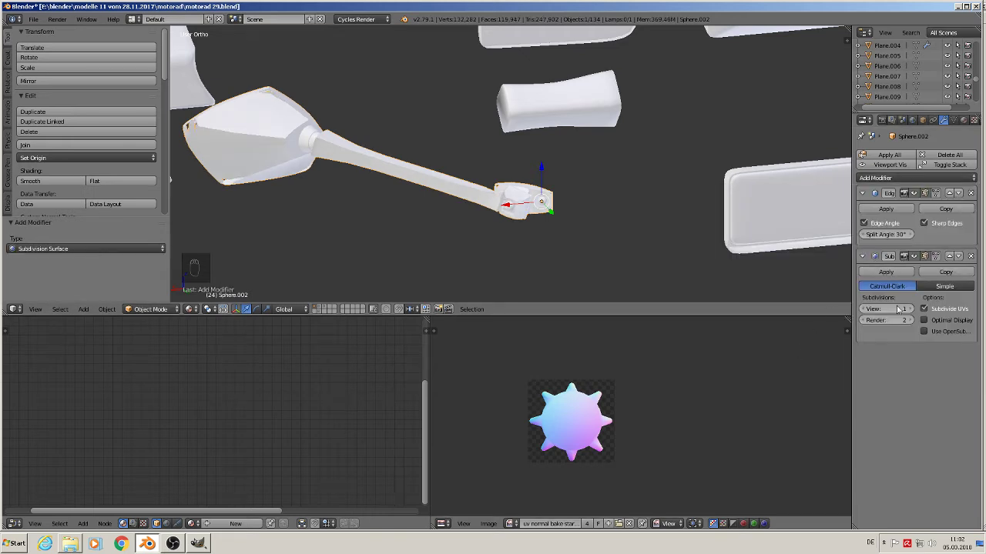
left_click(911, 308)
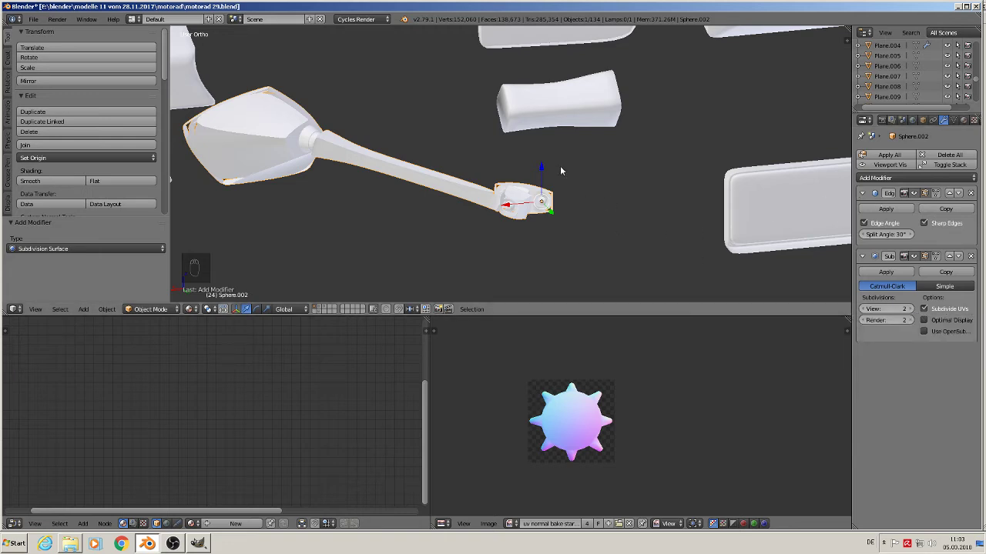
Undo the added Subdivision Surface modifier and the joining of the screws with the mirror body
key("ctrl+z")
key("ctrl+z")
key("ctrl+z")
key("ctrl+z")
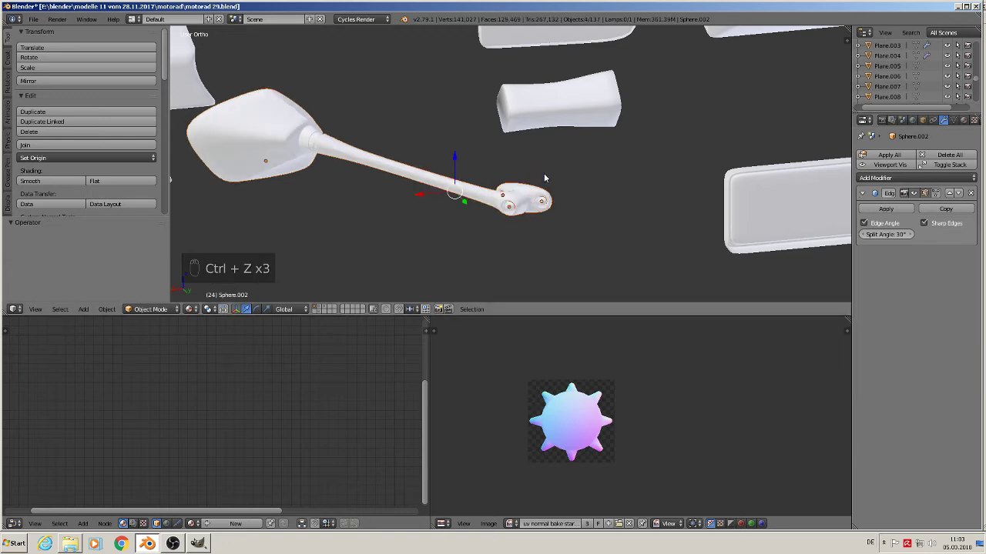
Select the mirror body and apply its Subdivision Surface modifier to the mesh
scroll(543, 173, "up", 2)
right_click(529, 137)
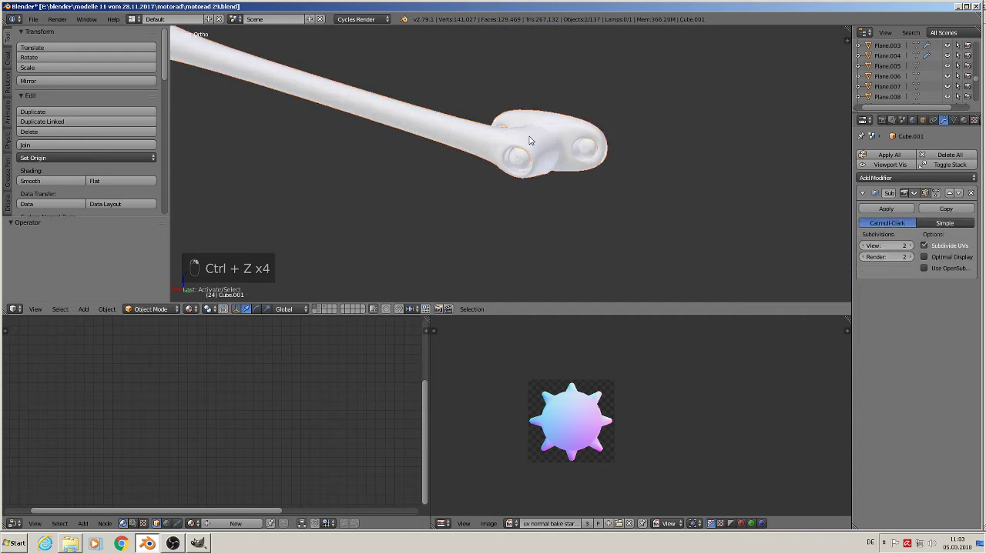
key("g")
left_click(516, 154)
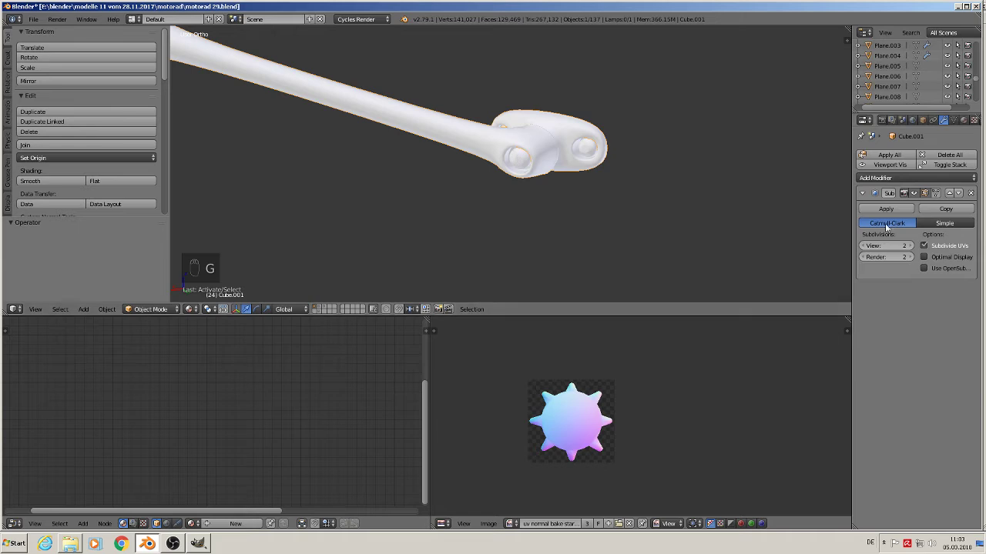
scroll(544, 260, "down", 5)
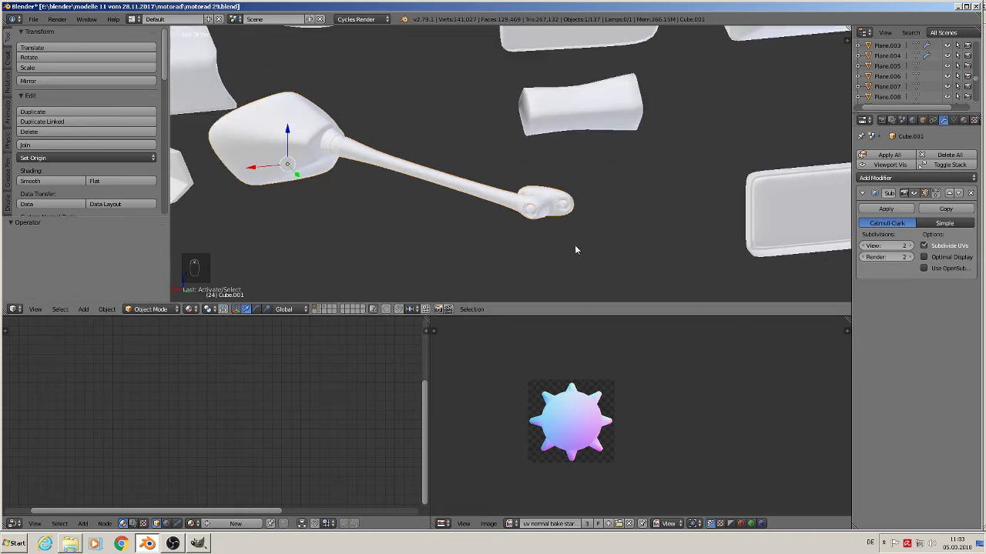
left_click(887, 211)
scroll(539, 231, "up", 4)
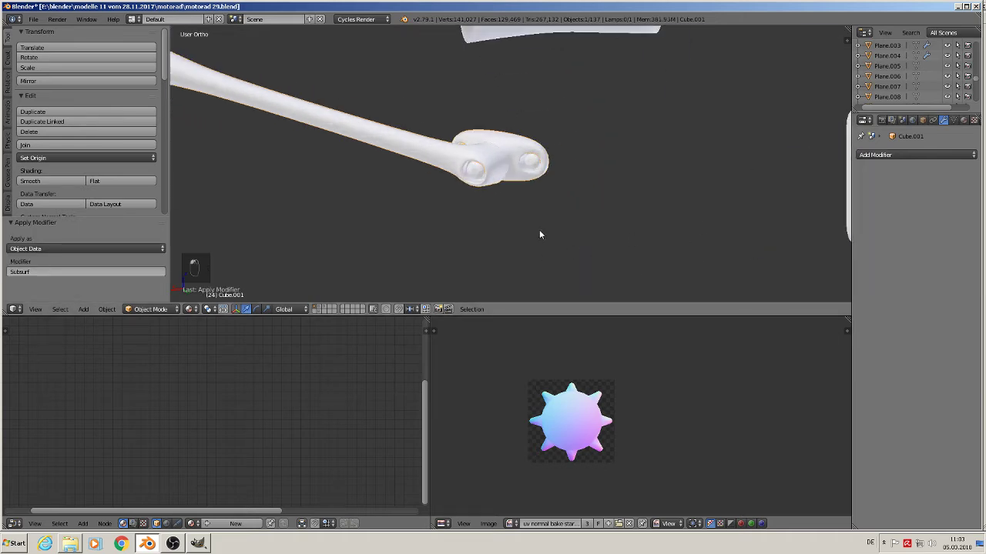
Join the three screw spheres on the mirror mount into one object
right_click(445, 146)
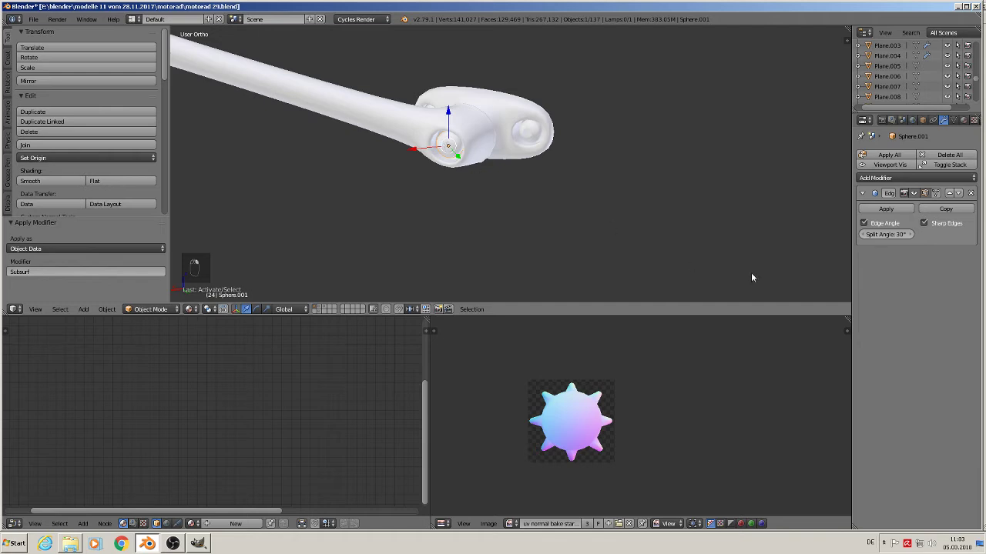
right_click(535, 137, "shift")
middle_click_drag(453, 161, 406, 166)
right_click(402, 156, "shift")
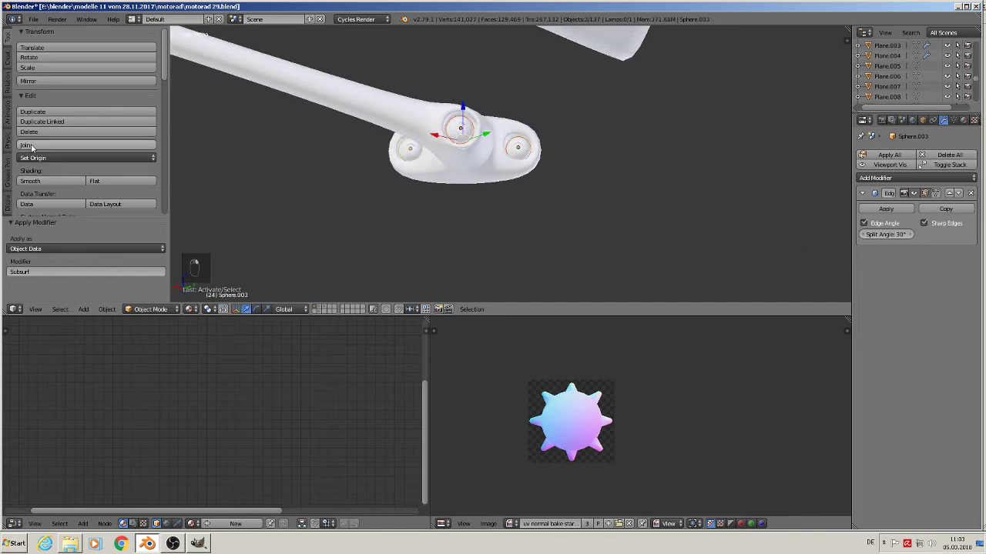
left_click(25, 145)
scroll(286, 206, "down", 3)
scroll(289, 206, "down", 4)
middle_click_drag(334, 208, 556, 196, "shift")
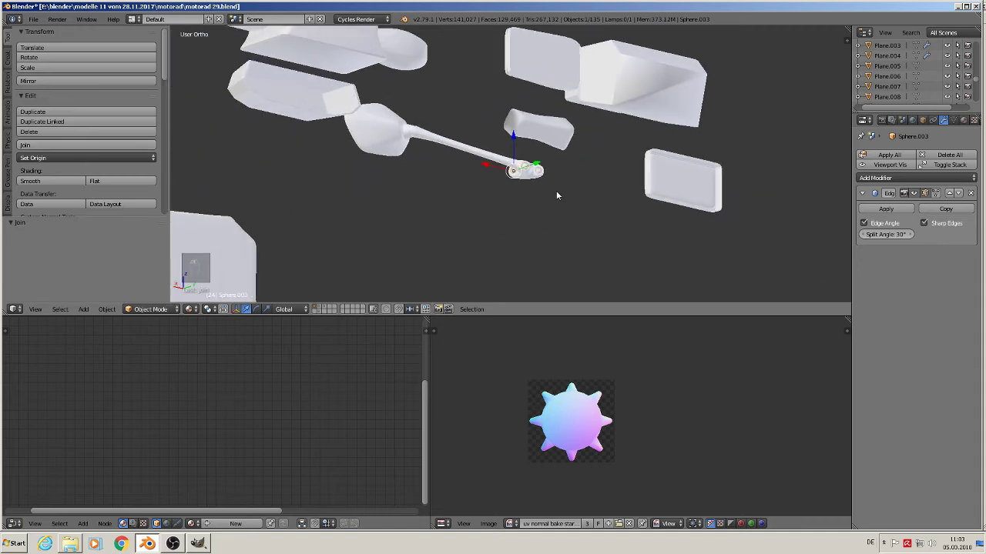
key("g")
right_click(542, 195)
Join the screws to the mirror body and move the mirror by about X 0.107, Y -0.134, Z -0.117
right_click(450, 152, "shift")
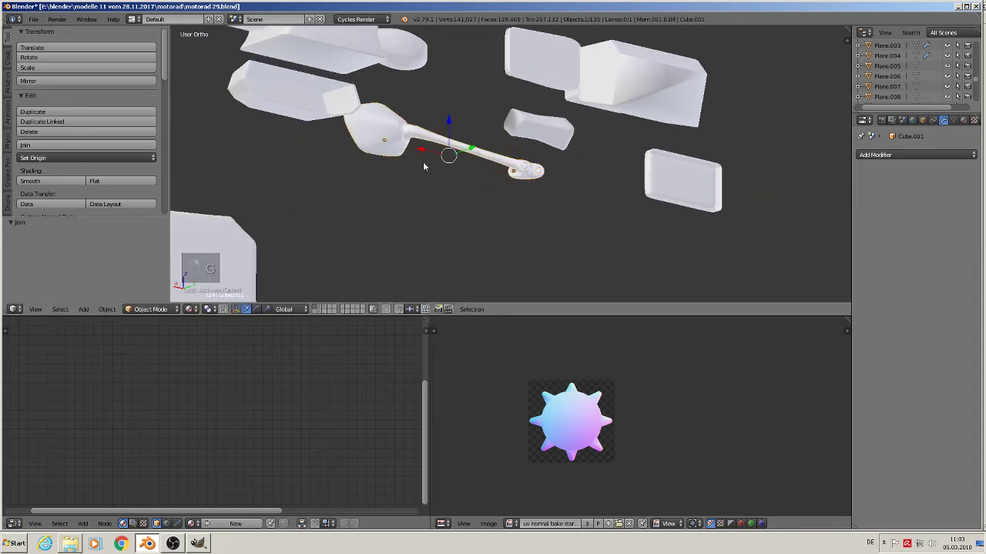
left_click(58, 144)
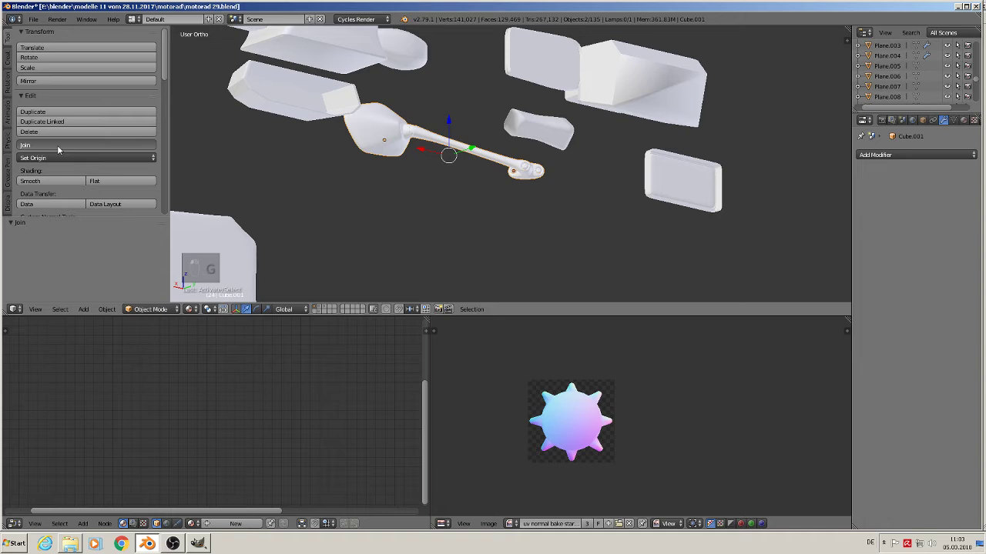
key("g")
left_click(471, 217)
Add a material slot to the joined mirror and assign the existing material "black plastic rough"
middle_click_drag(474, 221, 714, 323)
scroll(563, 238, "up", 3)
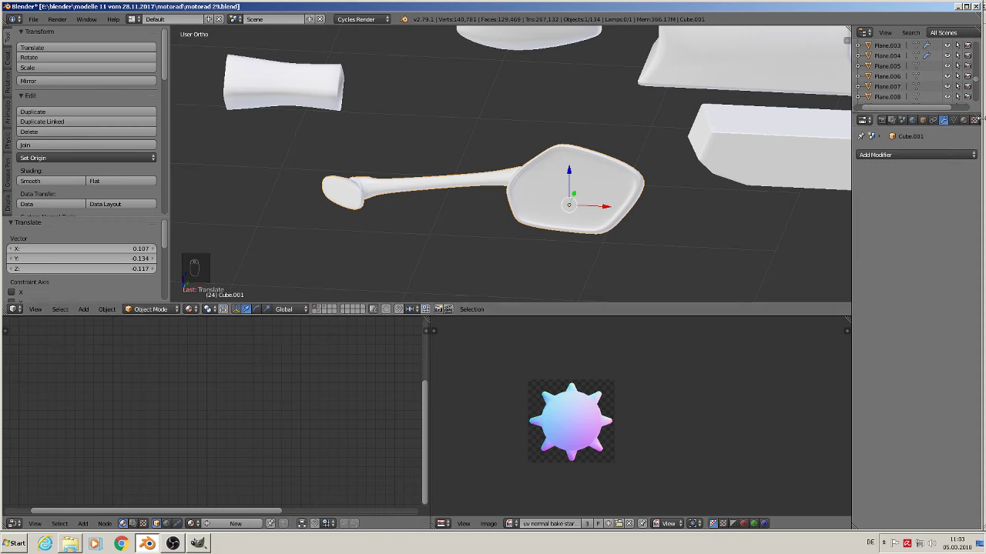
left_click(963, 120)
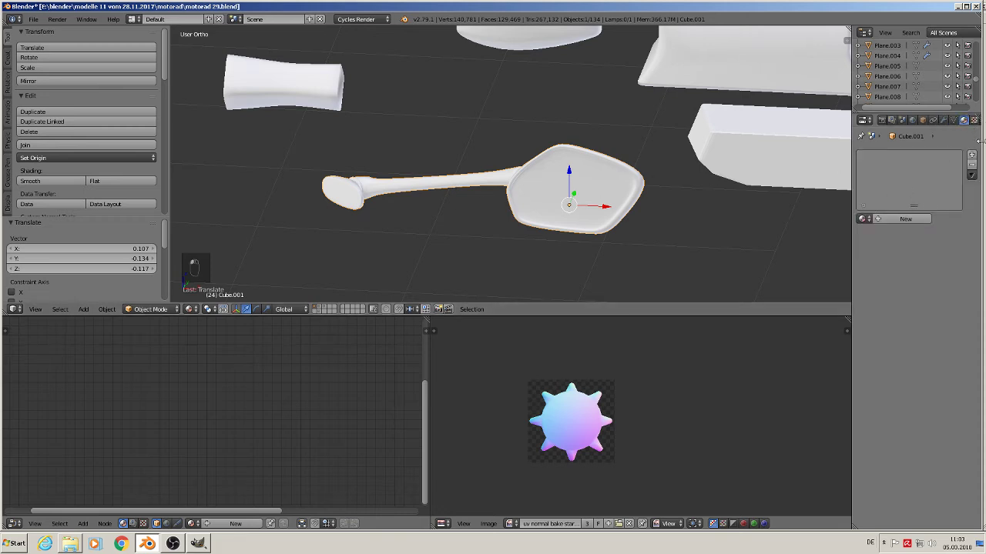
left_click(971, 155)
left_click(862, 219)
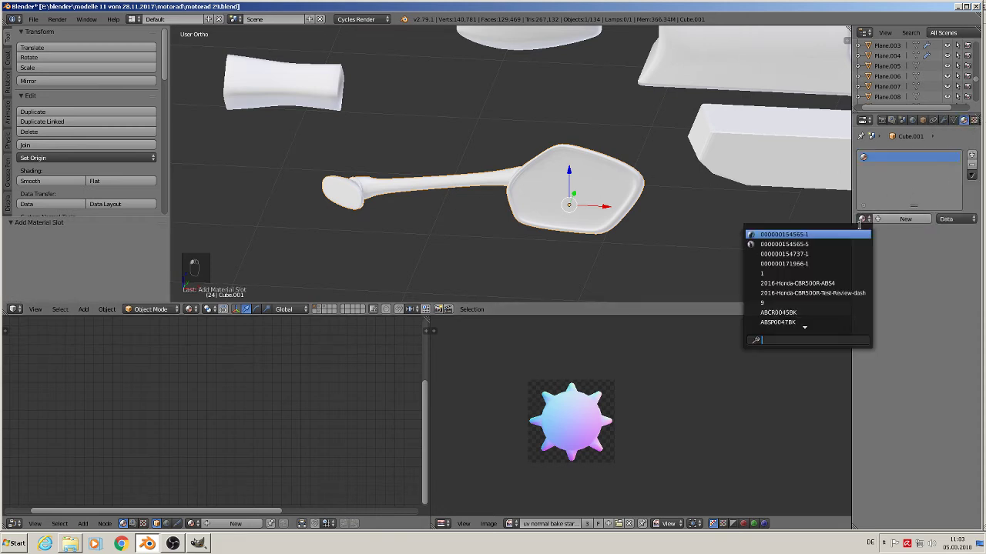
type("b")
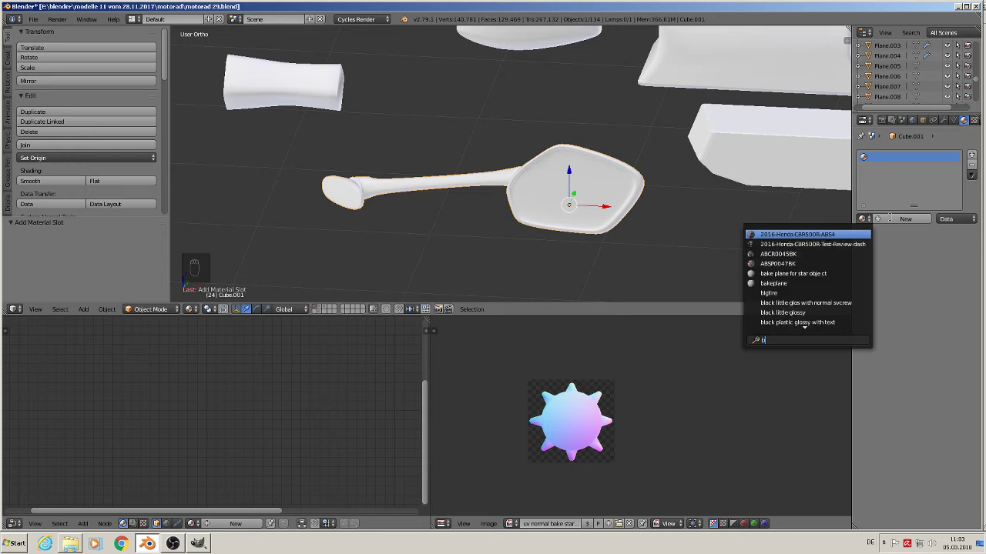
type("l")
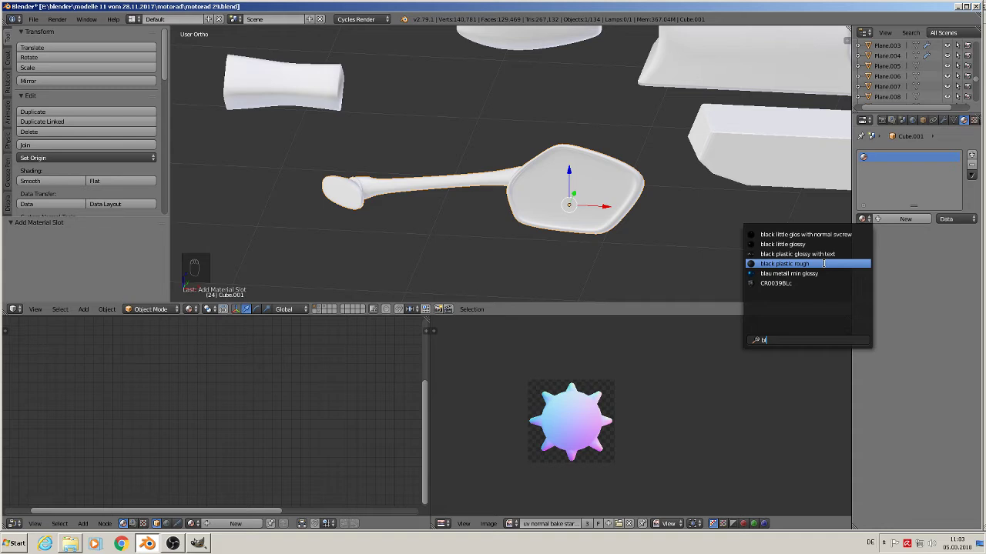
left_click(823, 264)
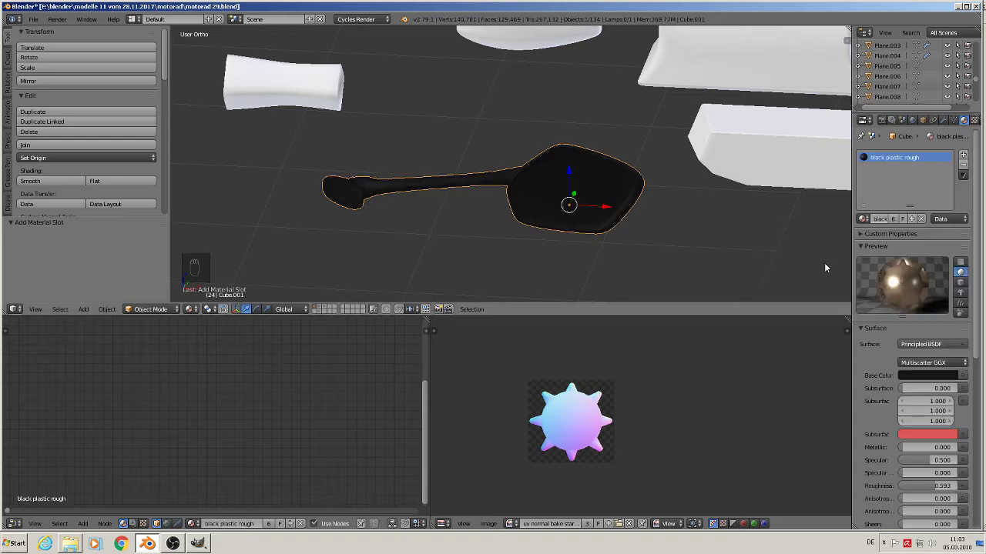
Add a second material slot to the mirror with a new material named "mirrow"
left_click(962, 157)
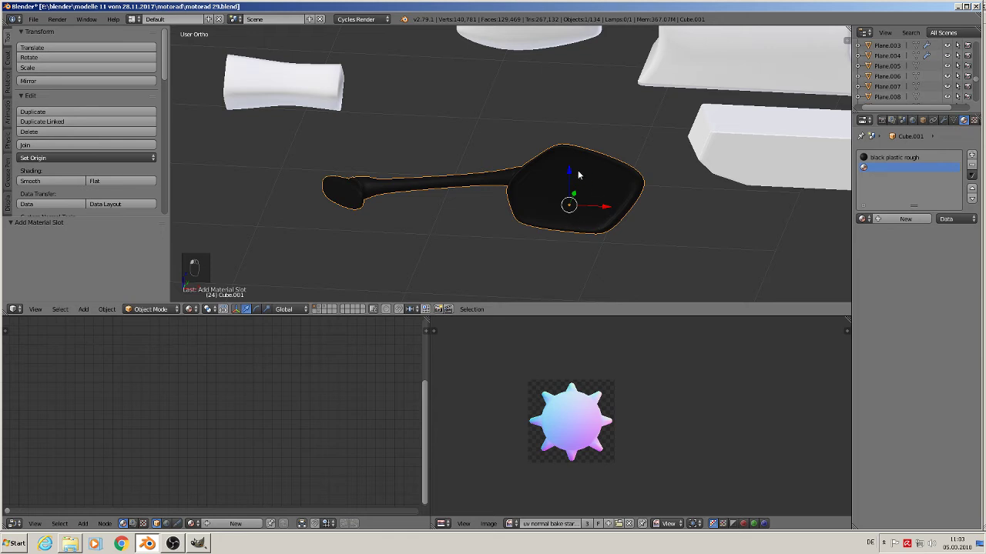
left_click(895, 220)
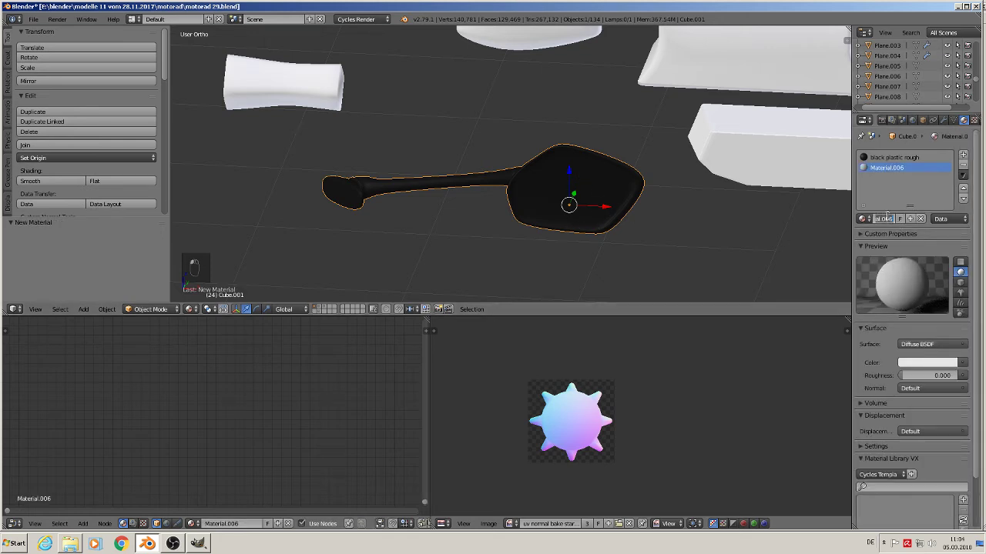
type("mirrow")
key("Return")
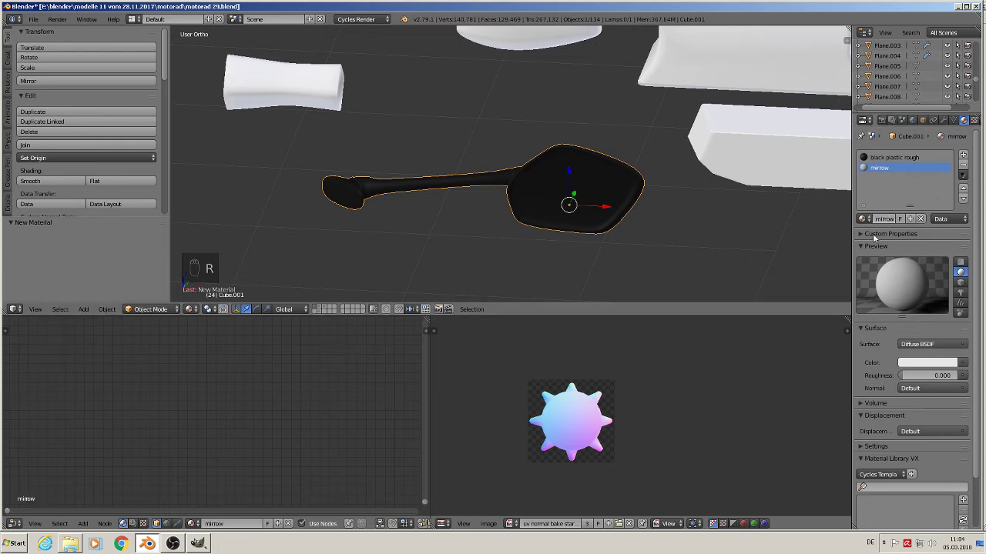
Change the "mirrow" material's surface shader to Principled BSDF and set Metallic to 1
left_click(932, 345)
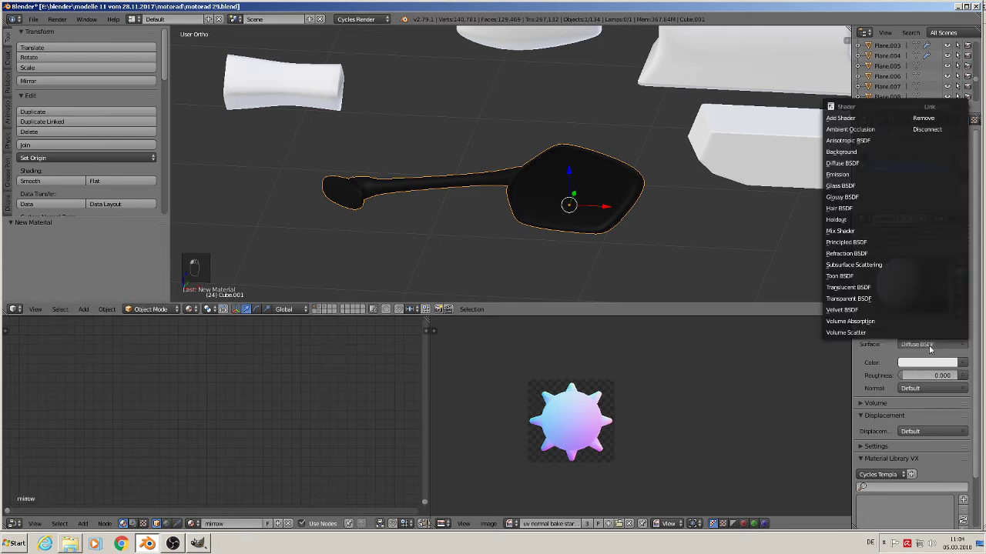
left_click(898, 241)
left_click(930, 447)
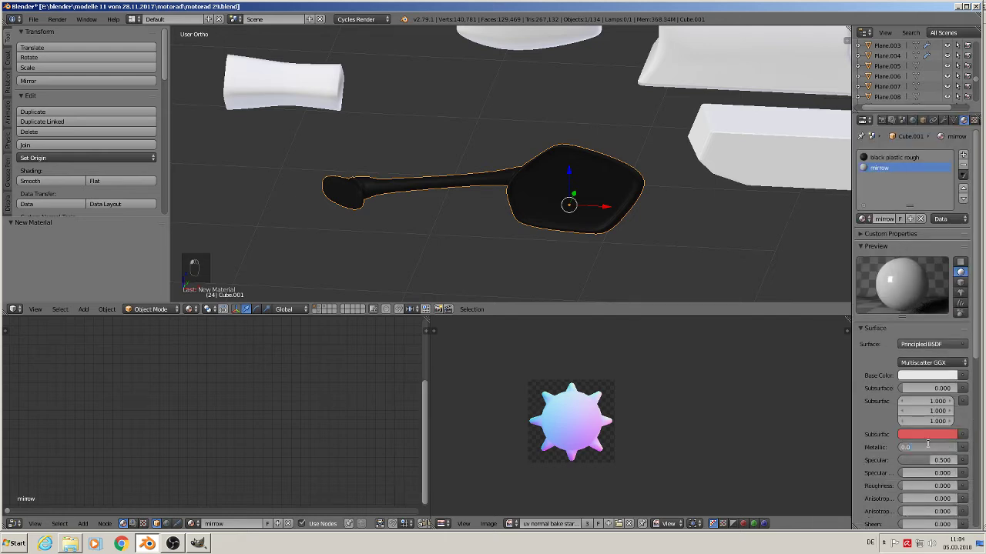
key("Return")
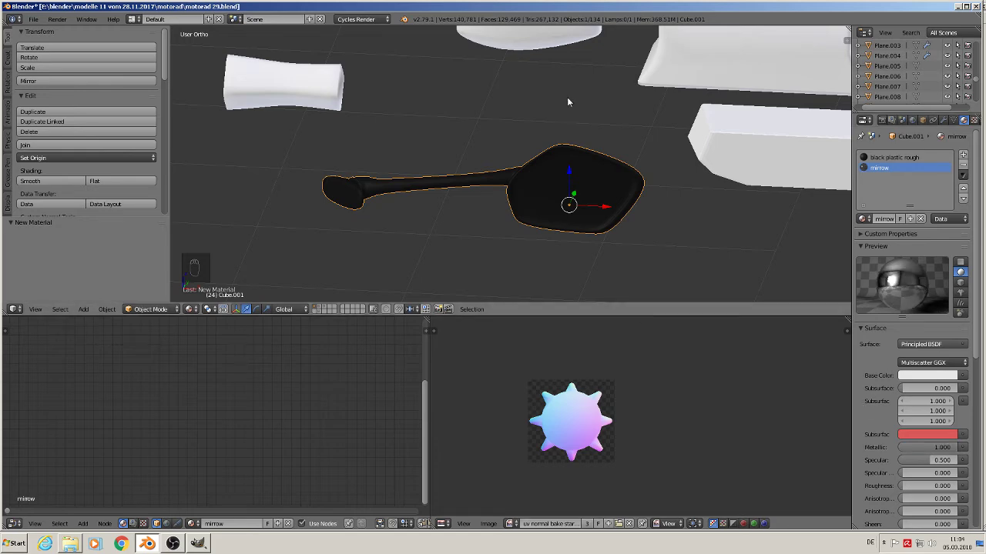
Enter Edit Mode on the mirror and extend the selected glass faces by the two surrounding face loops
scroll(589, 157, "up", 3)
scroll(578, 172, "down", 2)
key("Tab")
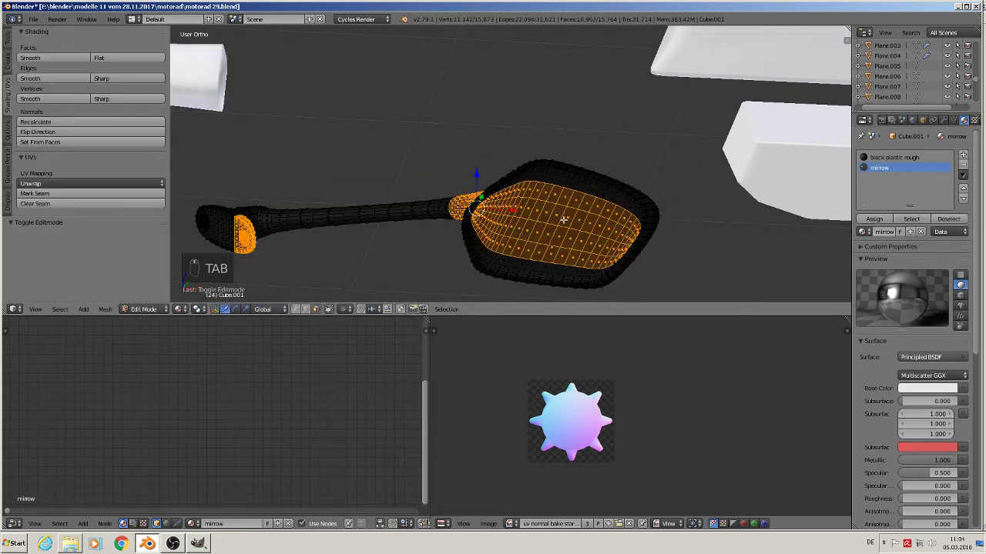
middle_click_drag(564, 220, 669, 131)
scroll(589, 202, "up", 2)
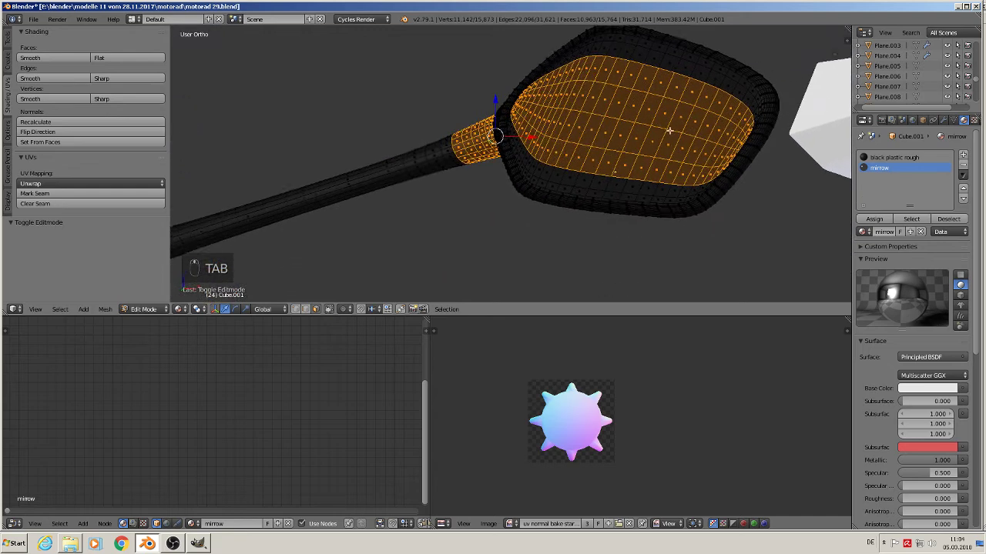
scroll(669, 131, "up", 1)
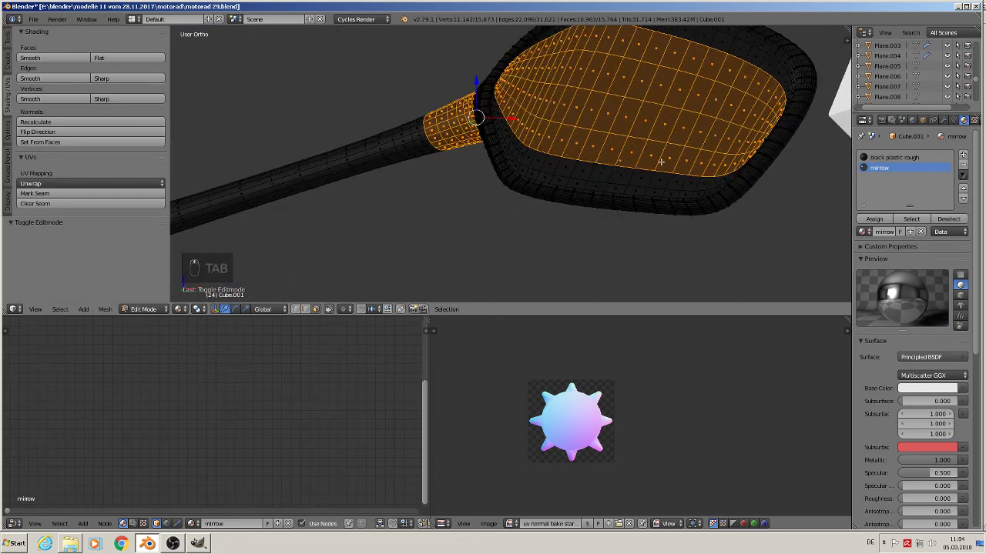
right_click(609, 181, "alt+shift")
right_click(605, 188, "alt+shift")
scroll(608, 186, "down", 2)
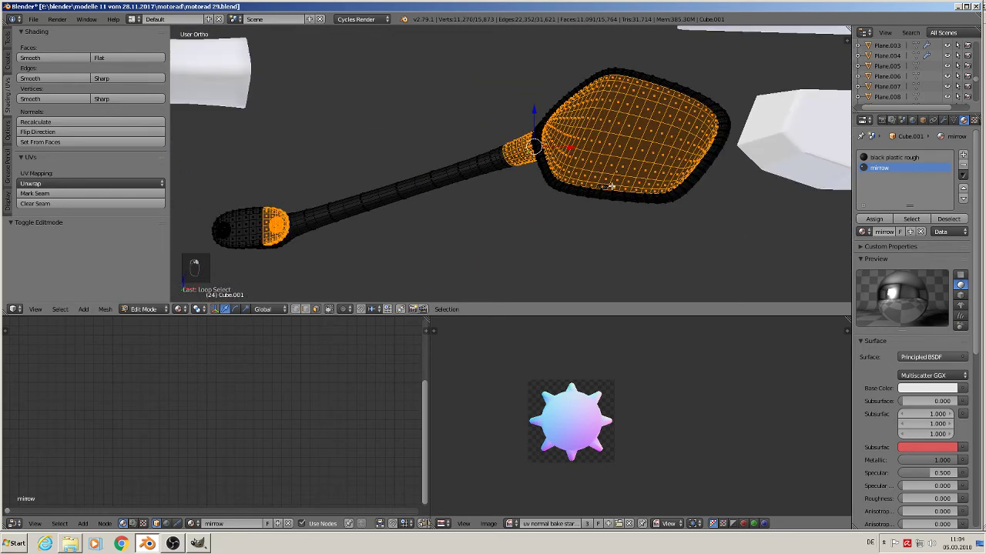
Remove the arm joint and mounting-foot faces from the selection with Circle Select, keeping only the mirror glass faces selected
middle_click_drag(546, 180, 581, 204)
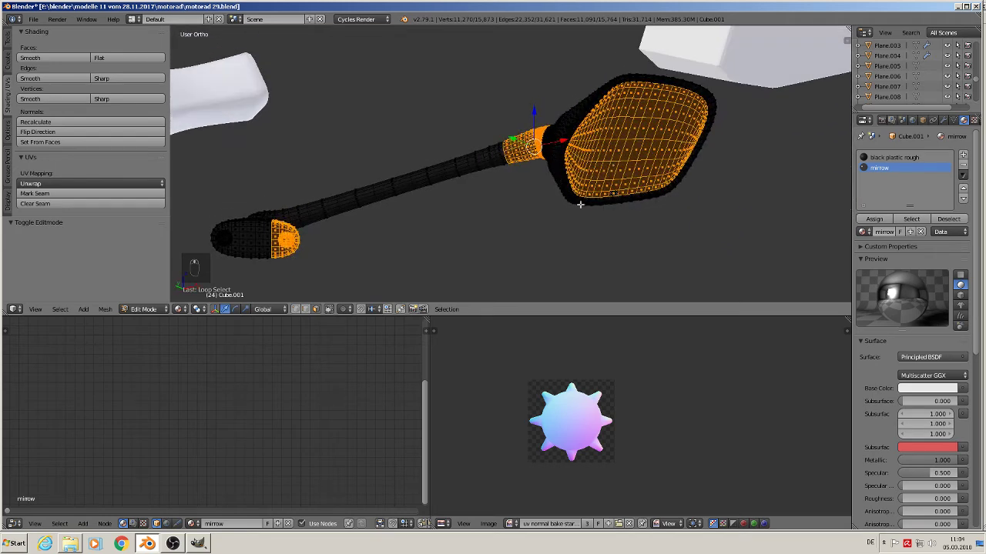
key("c")
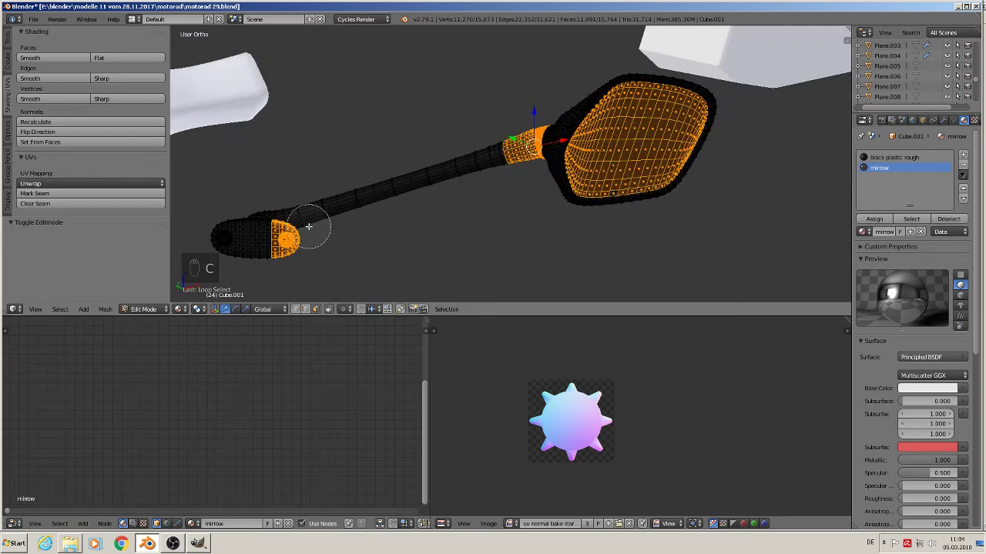
mouse_move(308, 226)
middle_mouse_down()
mouse_move(286, 232)
mouse_move(303, 223)
middle_mouse_up()
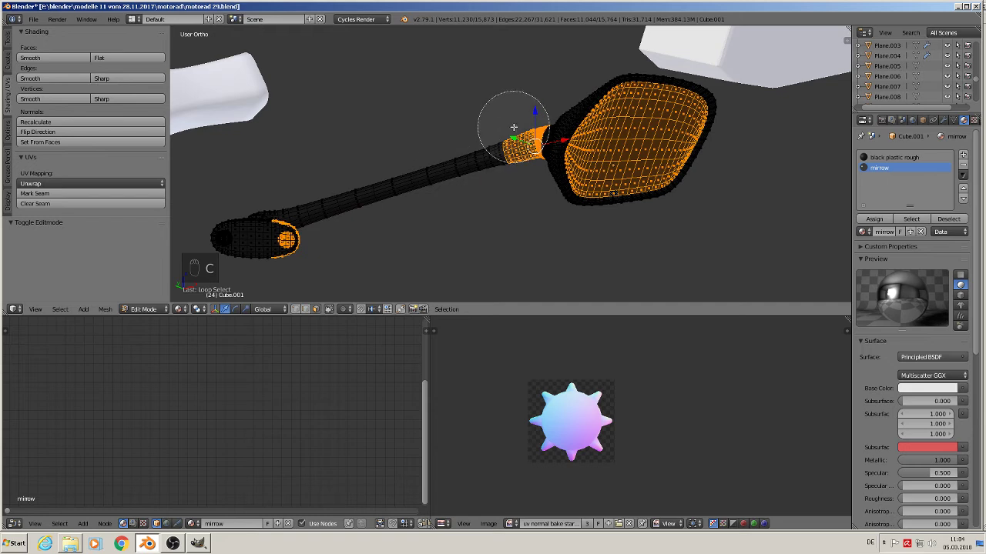
middle_click_drag(513, 125, 521, 136)
right_click(516, 130)
key("c")
middle_click_drag(352, 254, 282, 224)
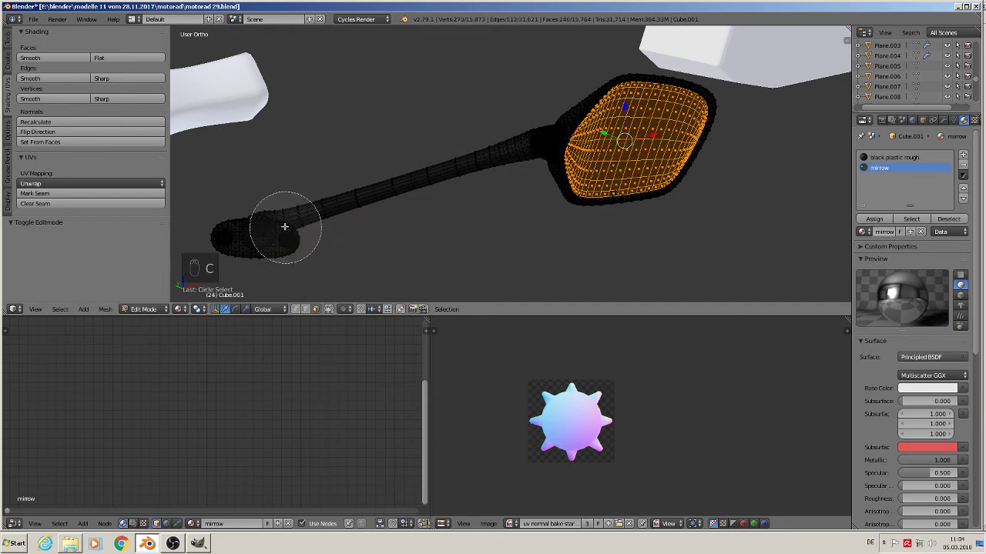
right_click(282, 224)
Assign the "mirrow" material to the selected glass faces and return to Object Mode
mouse_move(512, 192)
middle_mouse_down()
mouse_move(709, 234)
mouse_move(550, 187)
mouse_move(585, 193)
middle_mouse_up()
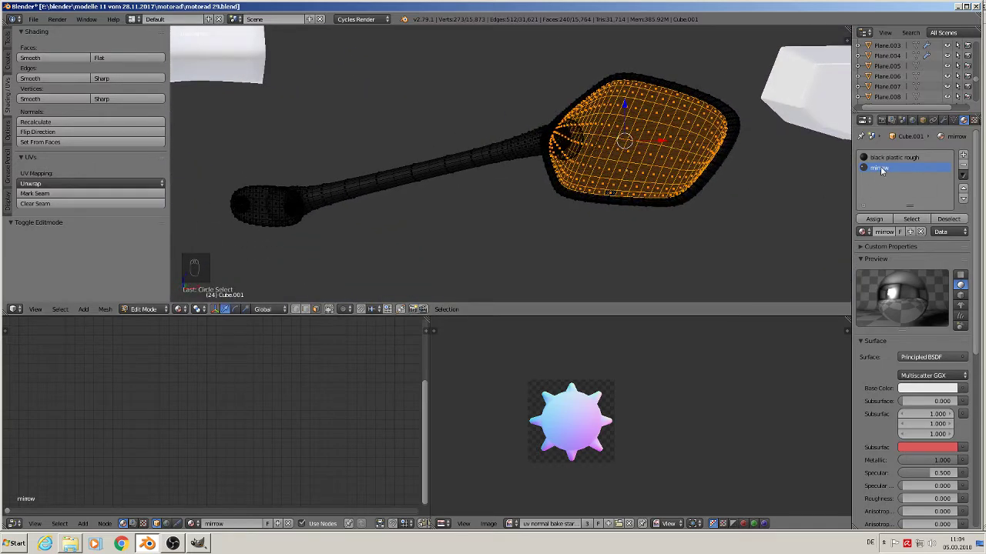
left_click(874, 219)
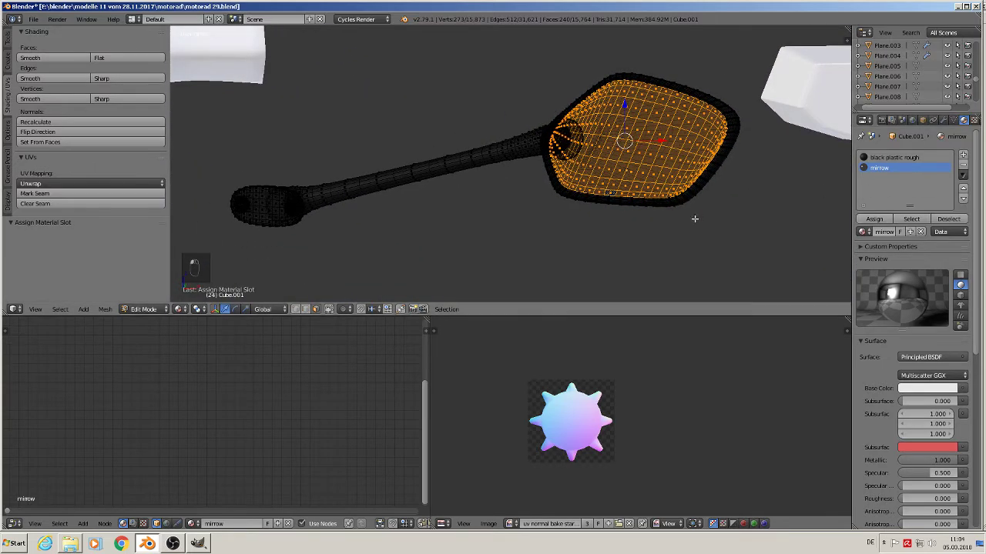
key("Tab")
middle_click_drag(634, 220, 593, 241)
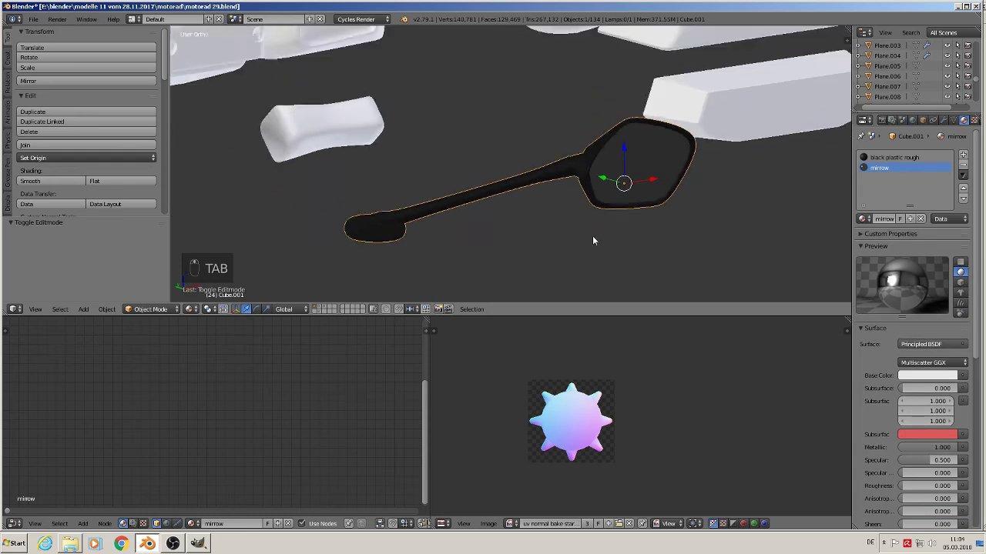
scroll(600, 228, "down", 4)
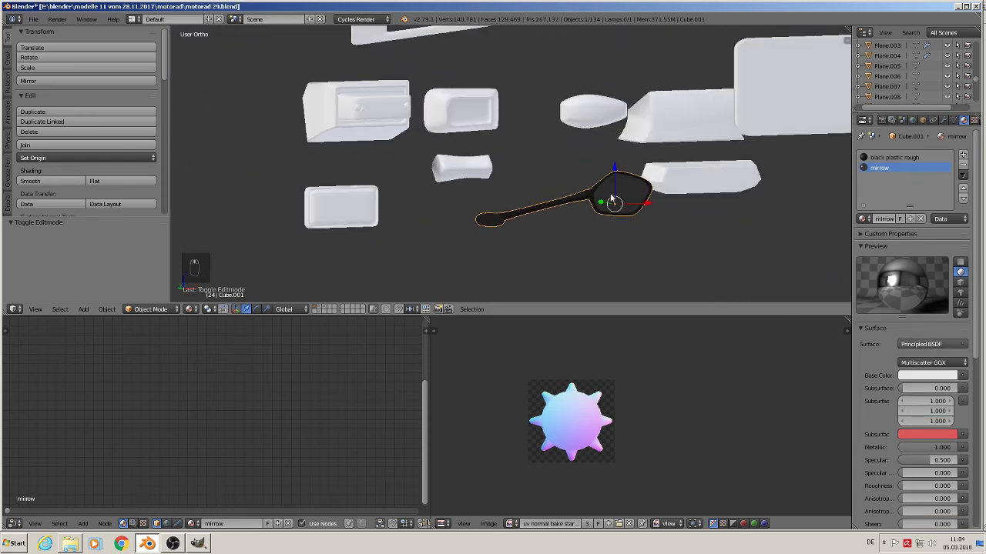
Apply the mirror's rotation and scale, and set its origin to its geometry
left_click(106, 309)
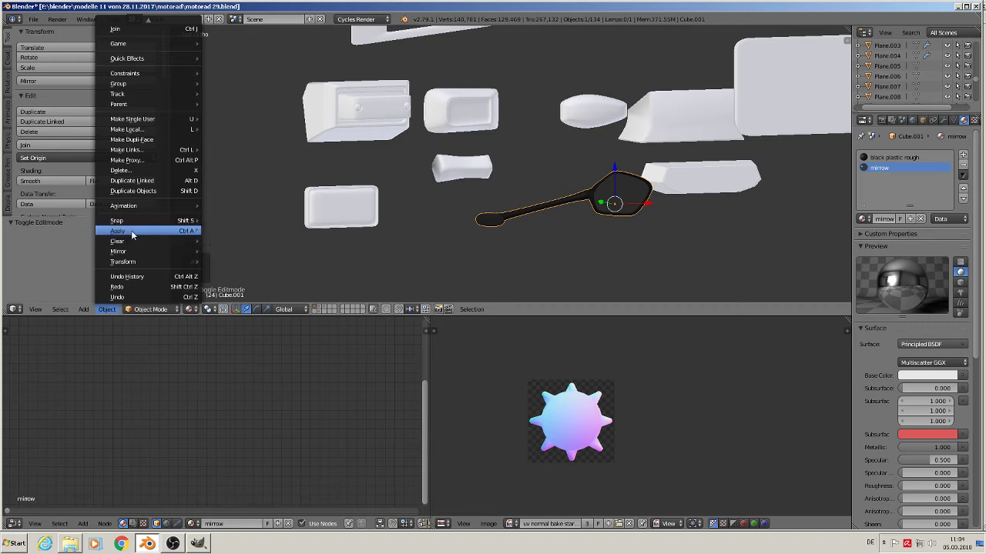
mouse_move(131, 230)
left_click(235, 262)
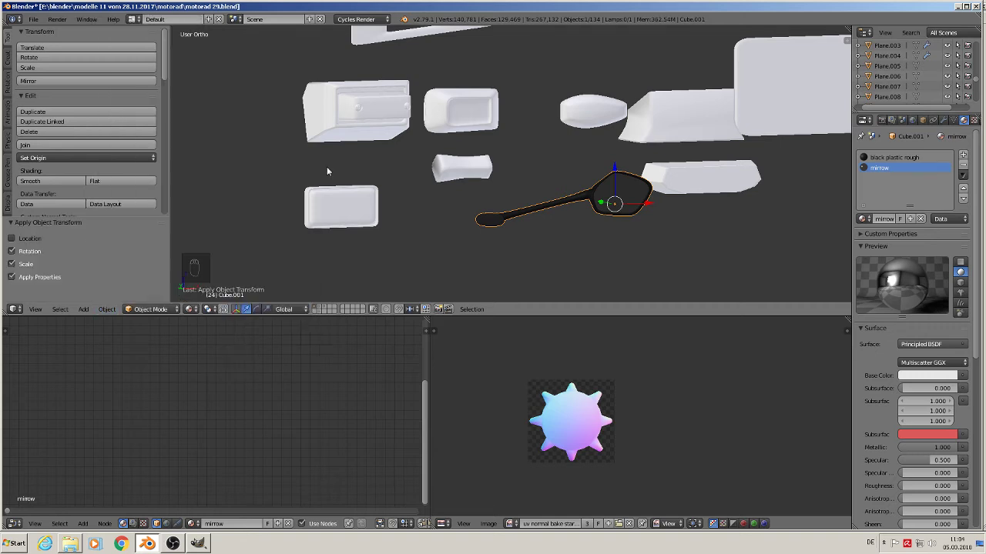
left_click(51, 156)
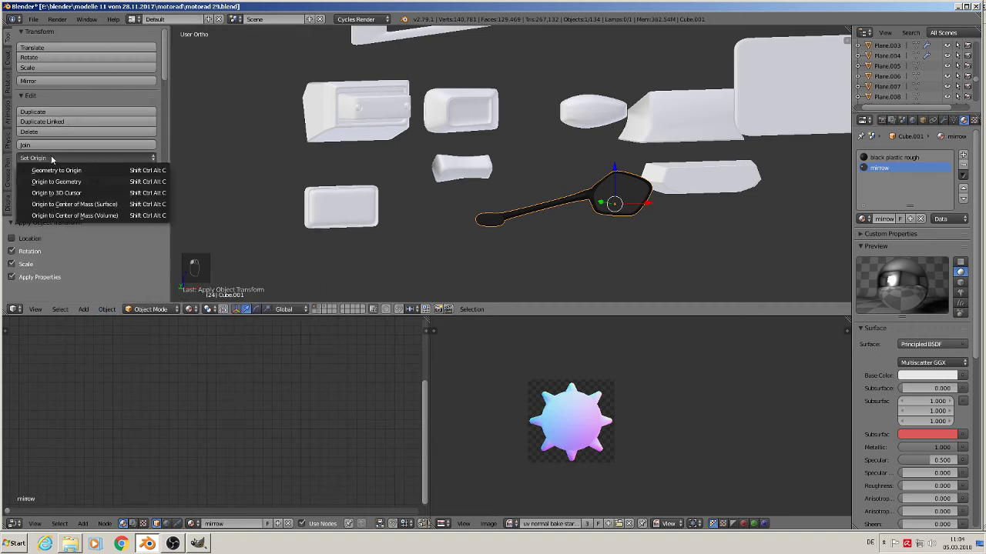
left_click(68, 182)
Move the mirror in front view about -32.04 in X and -20.6 in Z, to the black handlebar parts below the cockpit reference image
scroll(496, 226, "down", 5)
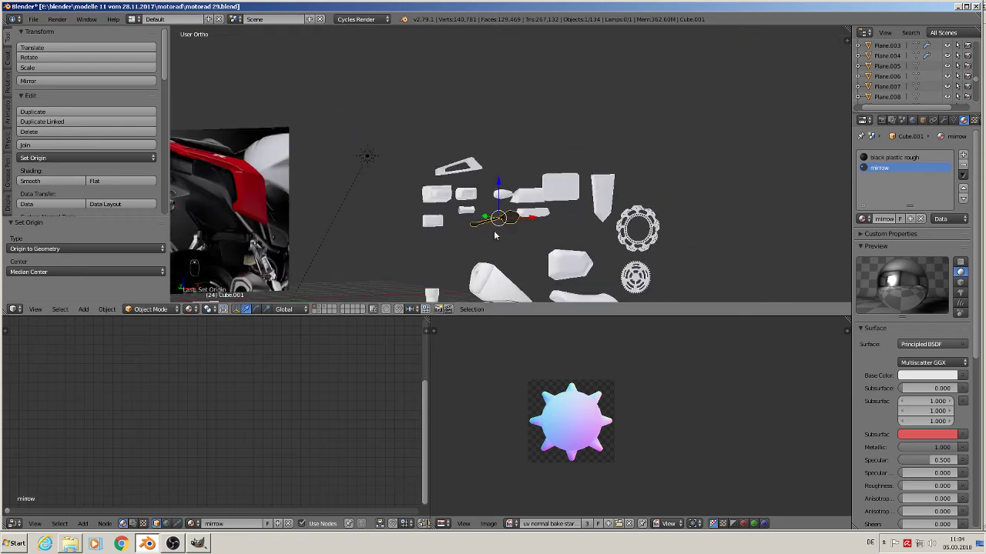
middle_click_drag(494, 231, 536, 145, "shift")
key("KP_1")
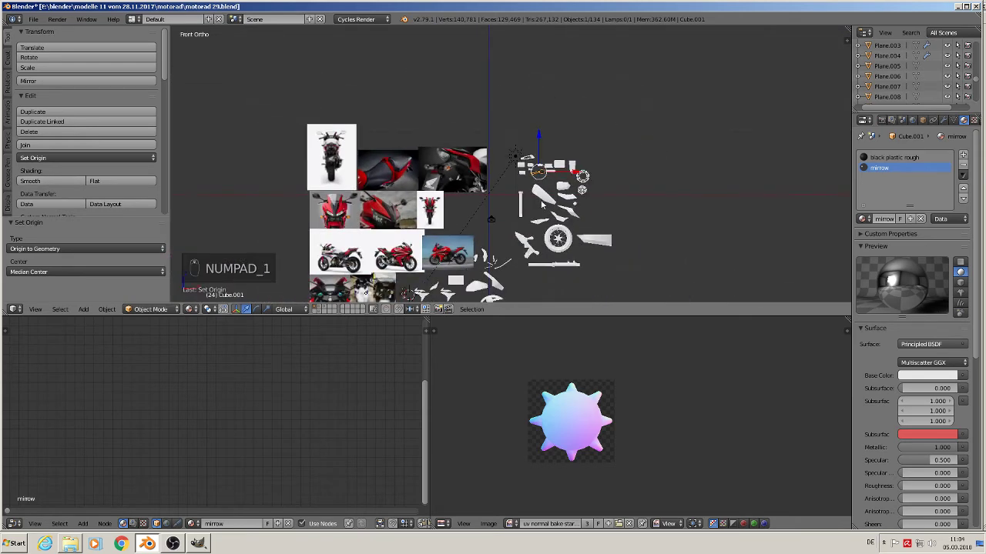
key("g")
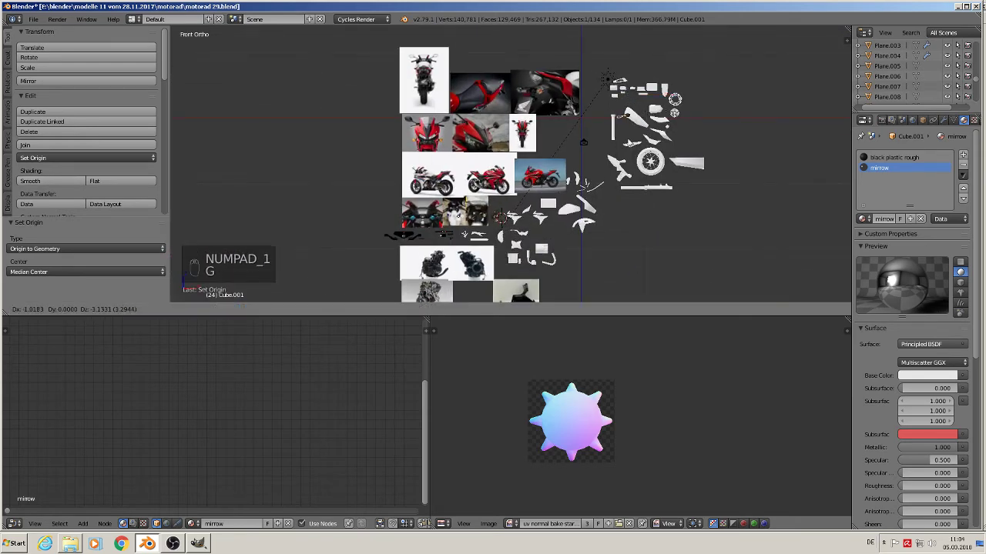
left_click(435, 242)
scroll(424, 240, "up", 5)
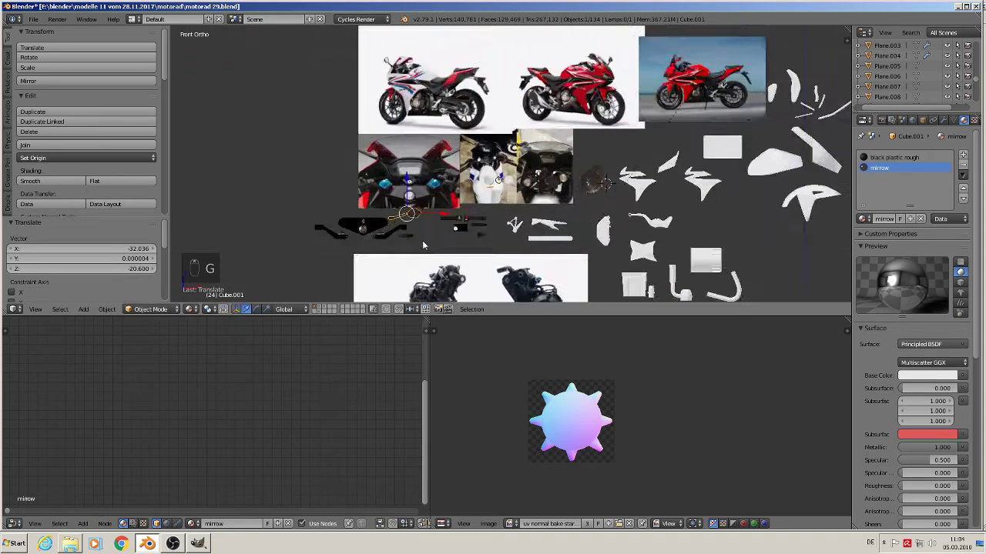
Move the mirror about -4.47 along the Y axis, in front of the reference images
middle_click_drag(393, 244, 379, 191)
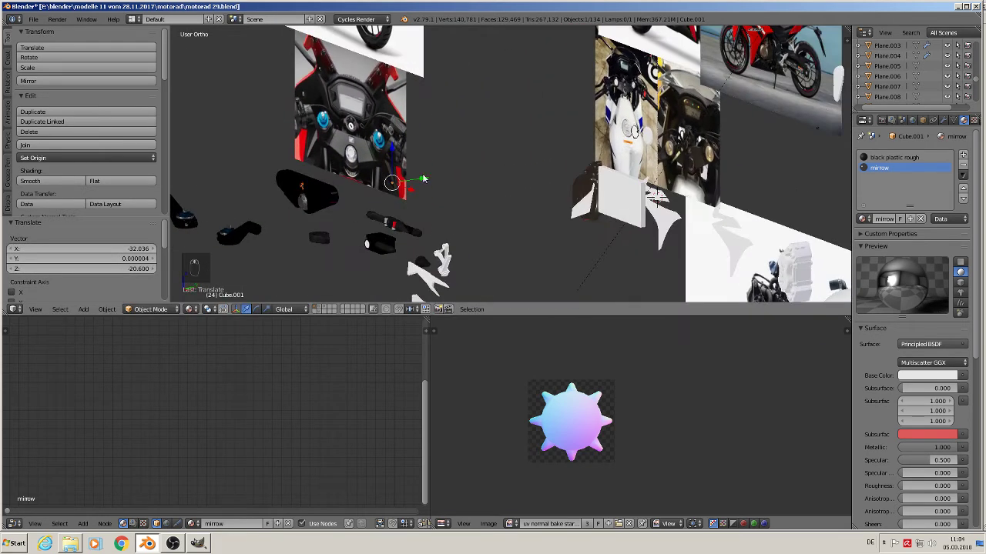
left_click_drag(423, 179, 299, 202)
middle_click_drag(300, 202, 372, 198)
key("KP_1")
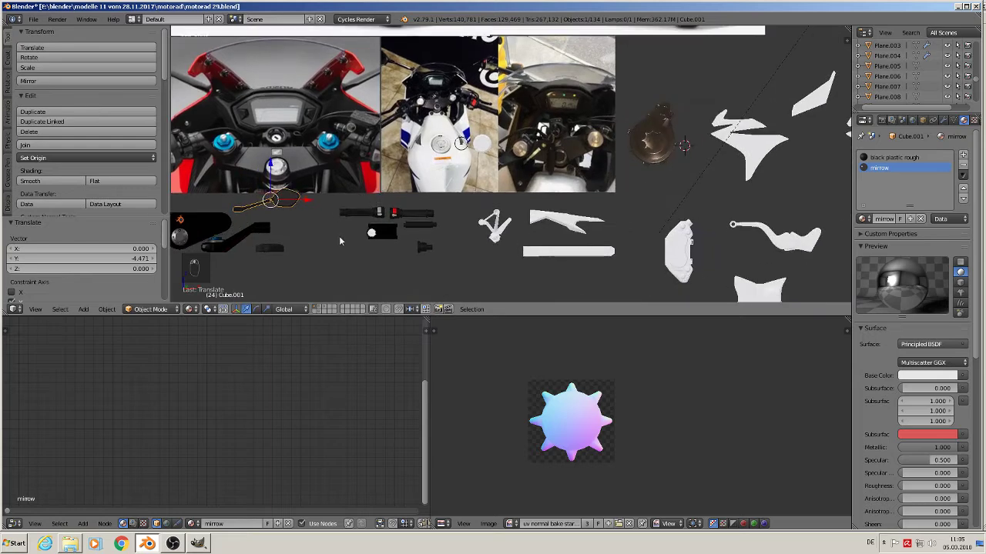
Duplicate the mirror and move the copy about -4.49 along the X axis, to the other side of the handlebar parts
middle_click_drag(339, 241, 634, 192)
scroll(519, 158, "up", 2)
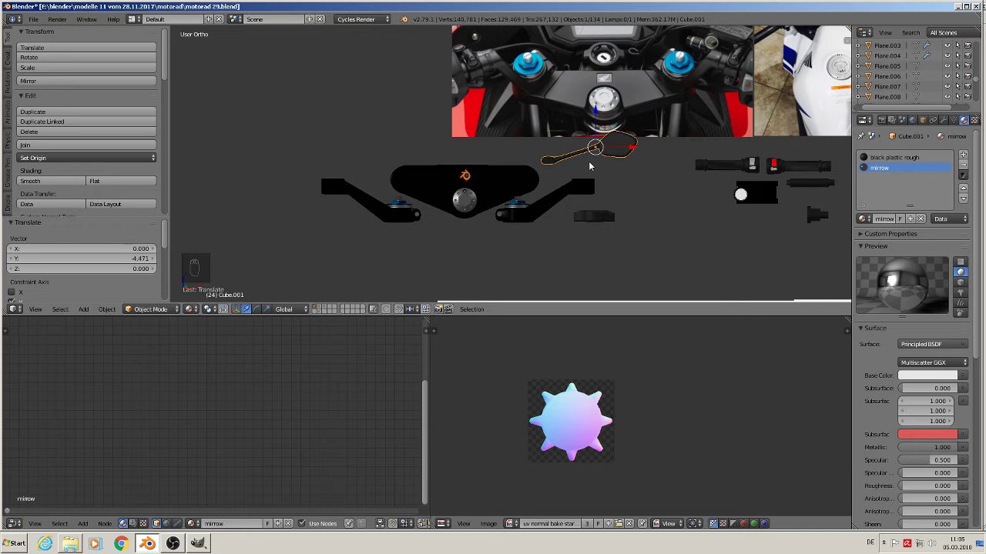
key("shift")
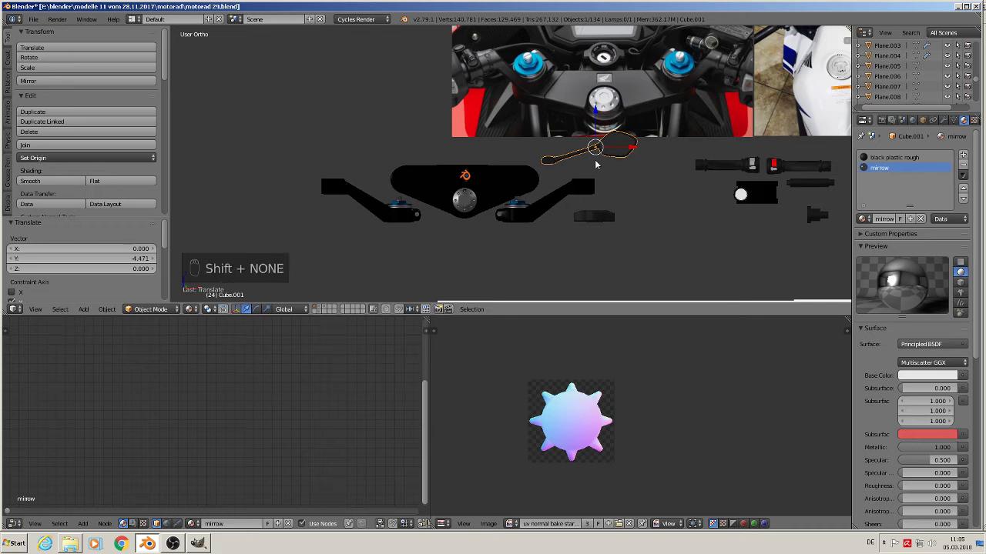
key("shift+d")
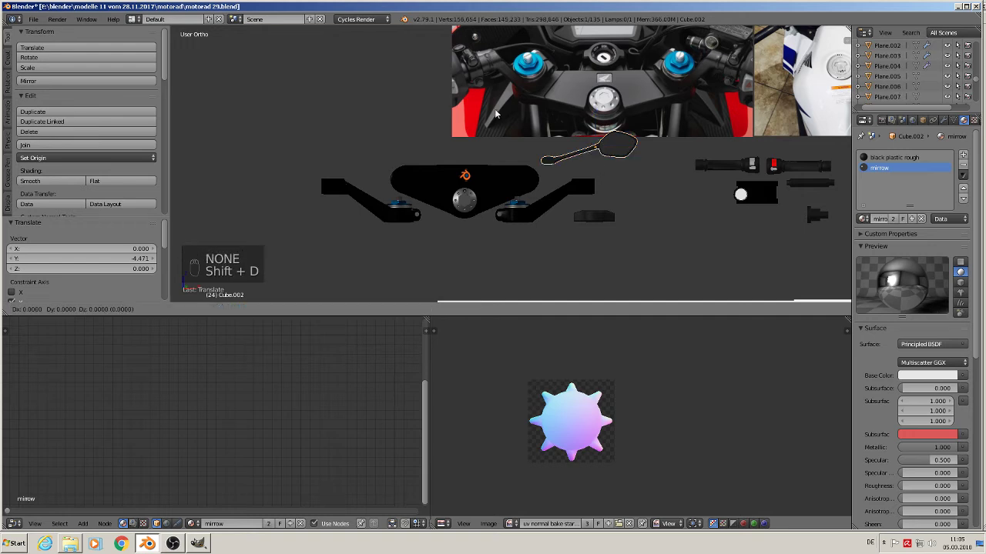
right_click(522, 134)
left_click_drag(631, 148, 412, 144)
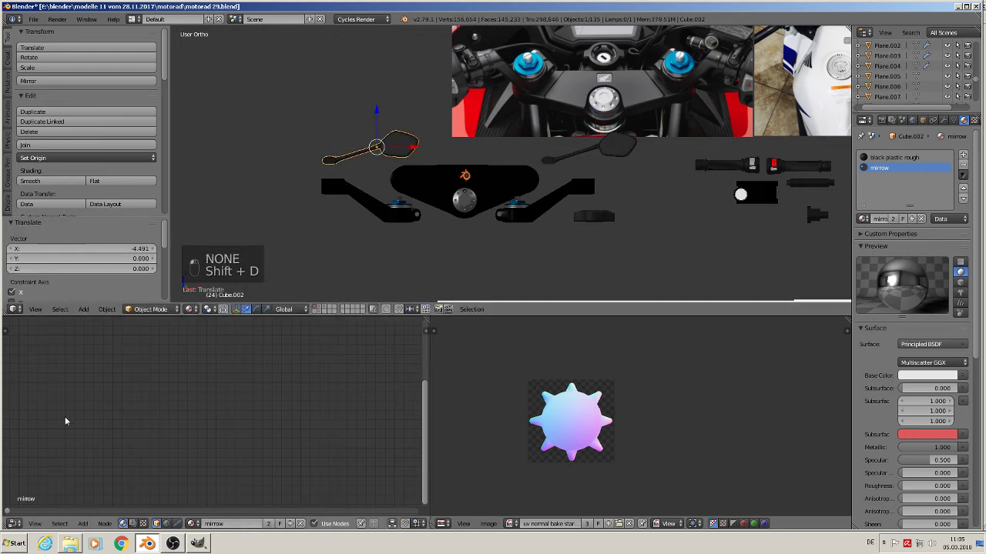
Mirror the duplicated mirror along the global X axis
left_click(106, 309)
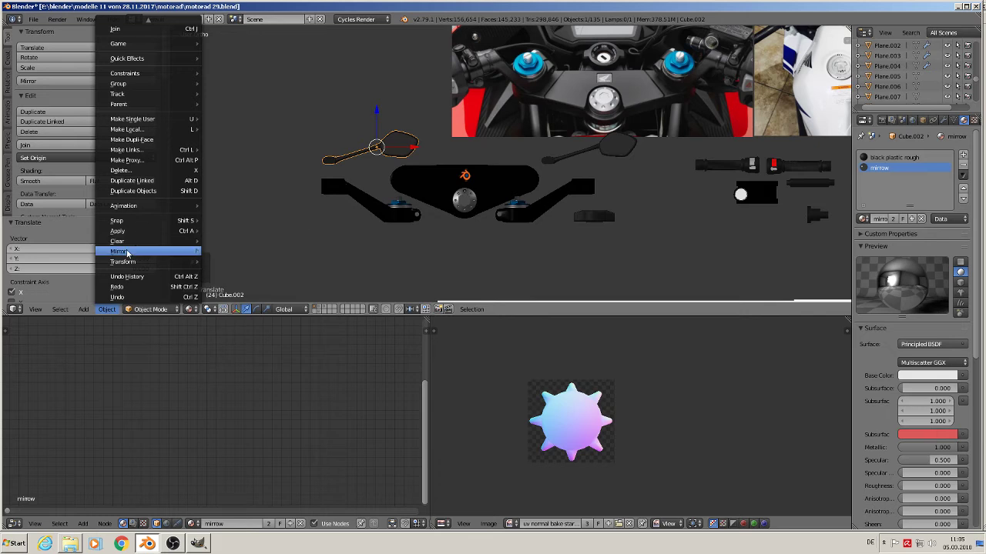
mouse_move(127, 253)
left_click(236, 251)
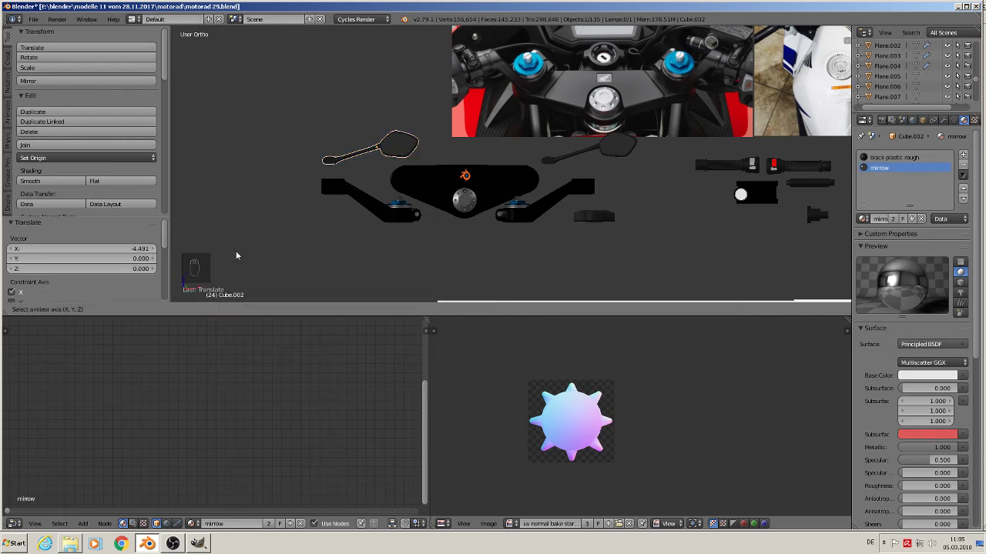
key("x")
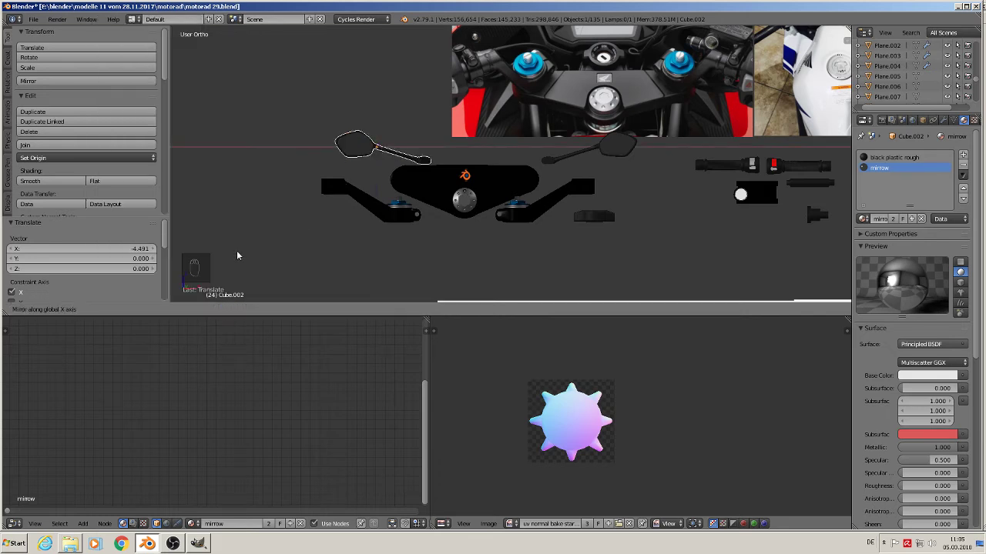
key("Return")
mouse_move(343, 240)
middle_mouse_down()
mouse_move(358, 261)
mouse_move(429, 278)
mouse_move(435, 290)
mouse_move(352, 264)
mouse_move(336, 240)
middle_mouse_up()
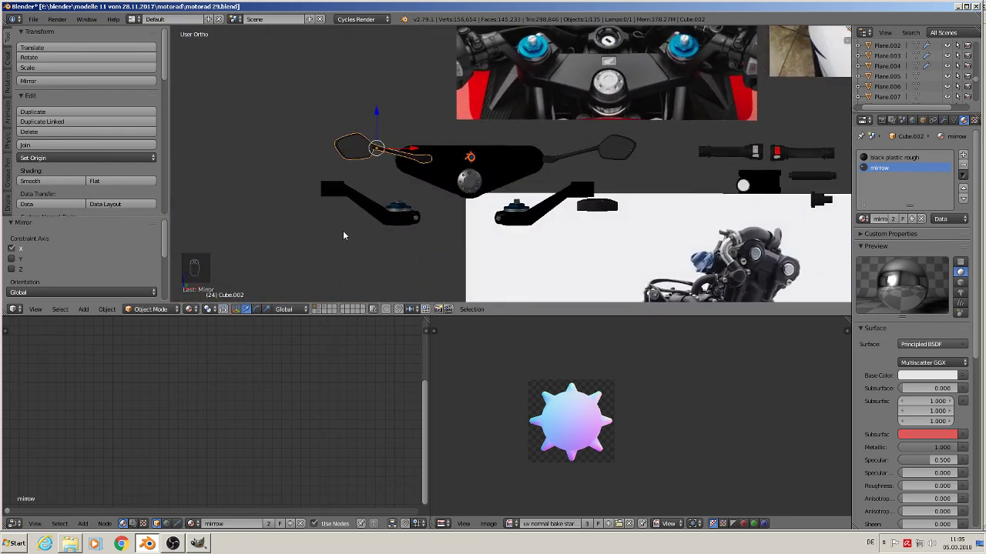
Move the copper-coloured part about -9.97 in X and -3.2 in Z, next to the handlebar parts, and save the file
key("KP_1")
scroll(760, 236, "down", 4)
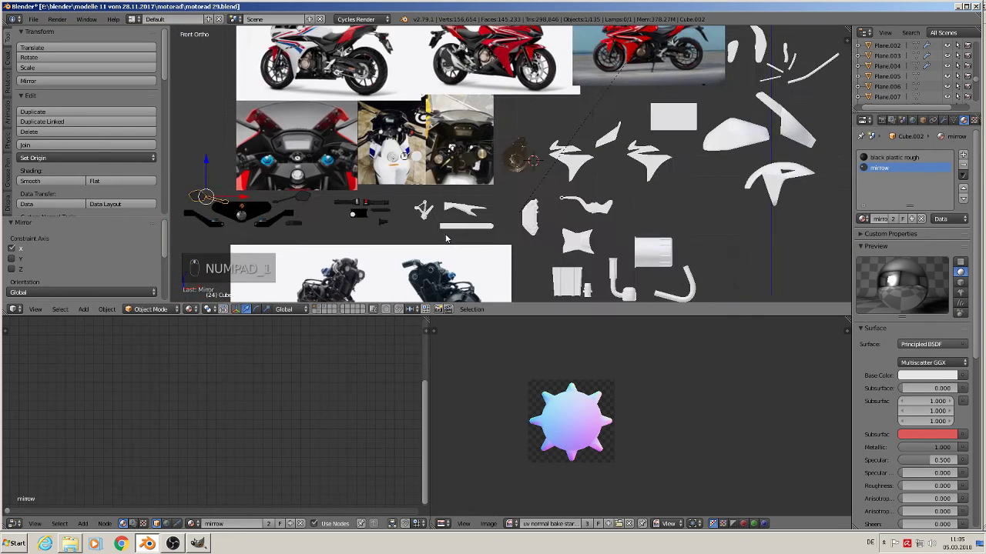
key("a")
key("a")
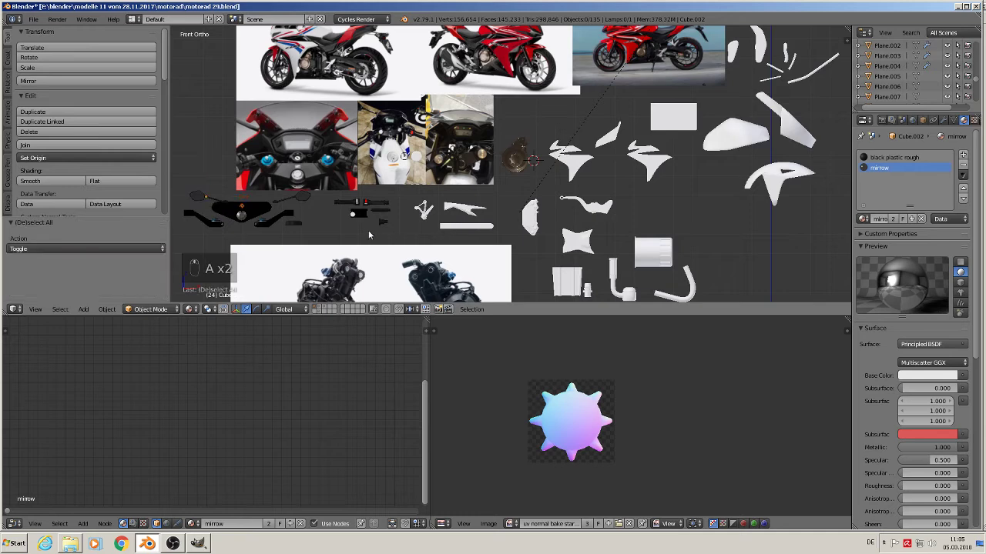
right_click(517, 159)
key("g")
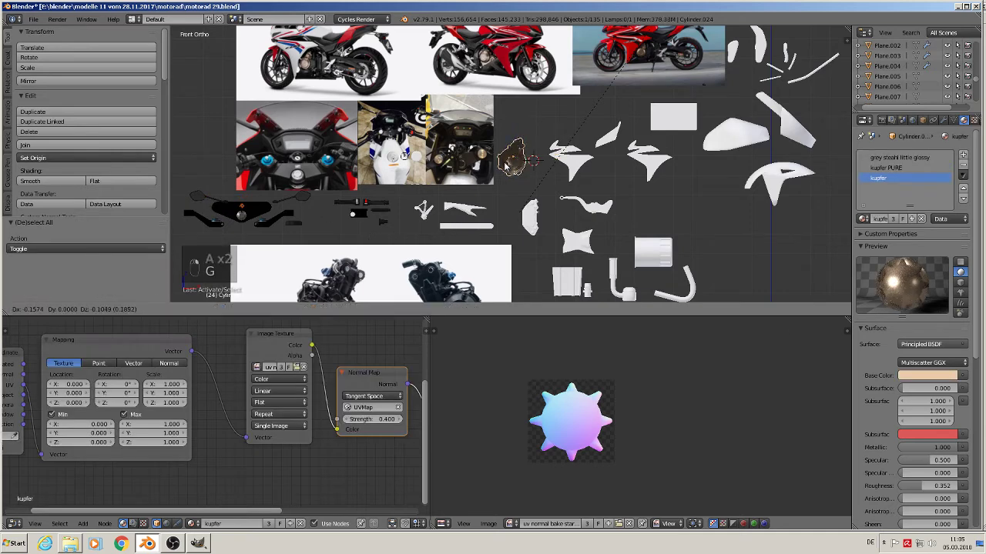
left_click(323, 219)
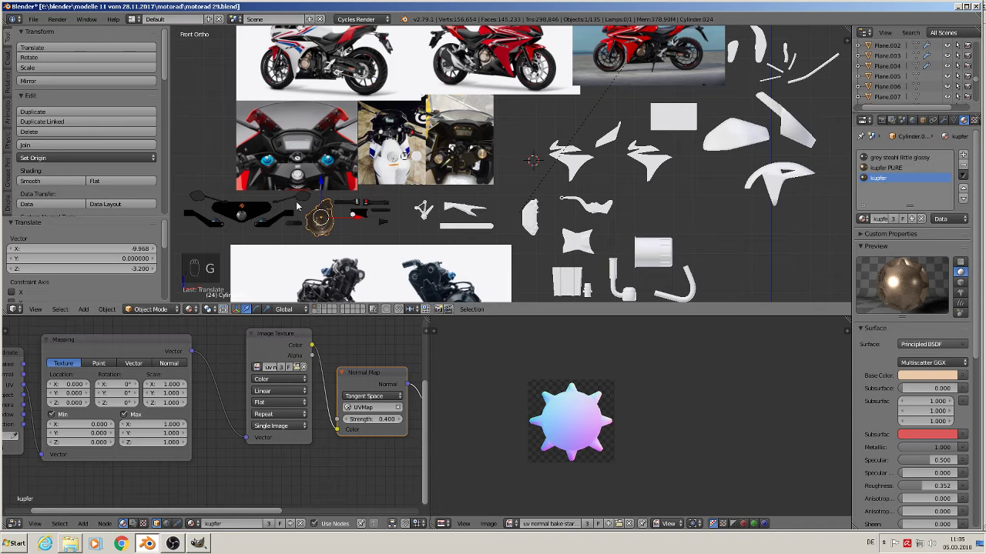
left_click(34, 19)
Examine the seat and rear reference photos and the white motorcycle parts that have no material yet
scroll(542, 196, "down", 3)
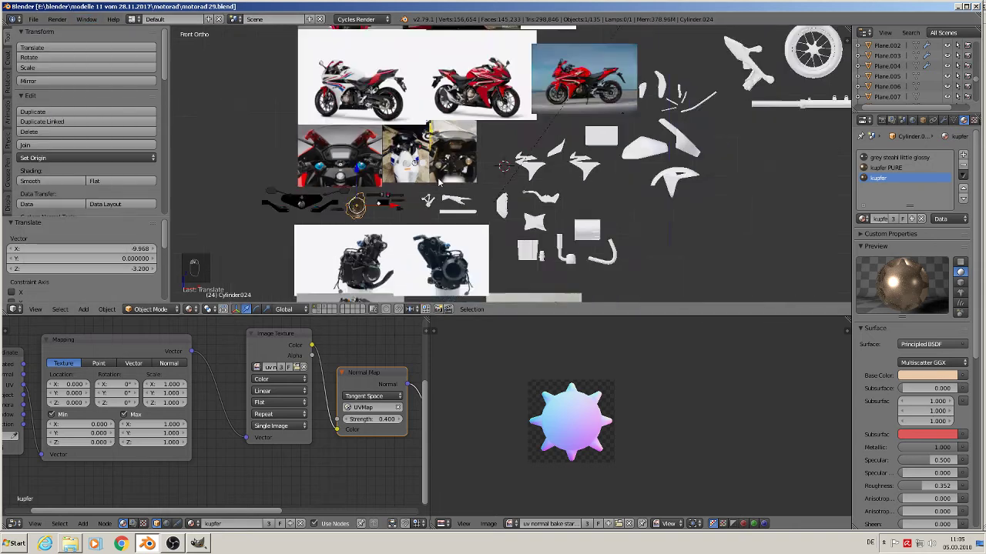
middle_click_drag(542, 196, 393, 234, "shift")
middle_click_drag(549, 180, 518, 260, "shift")
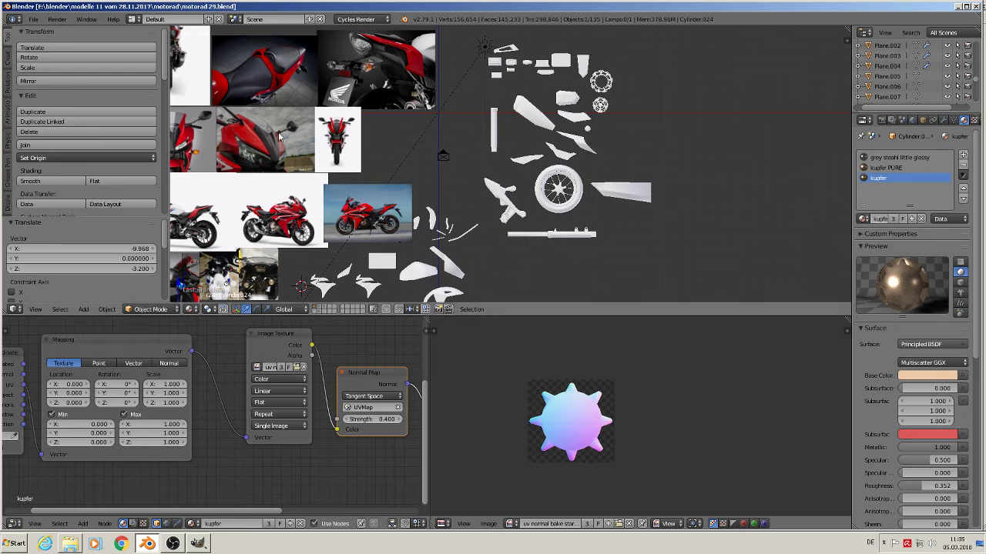
scroll(279, 136, "up", 10)
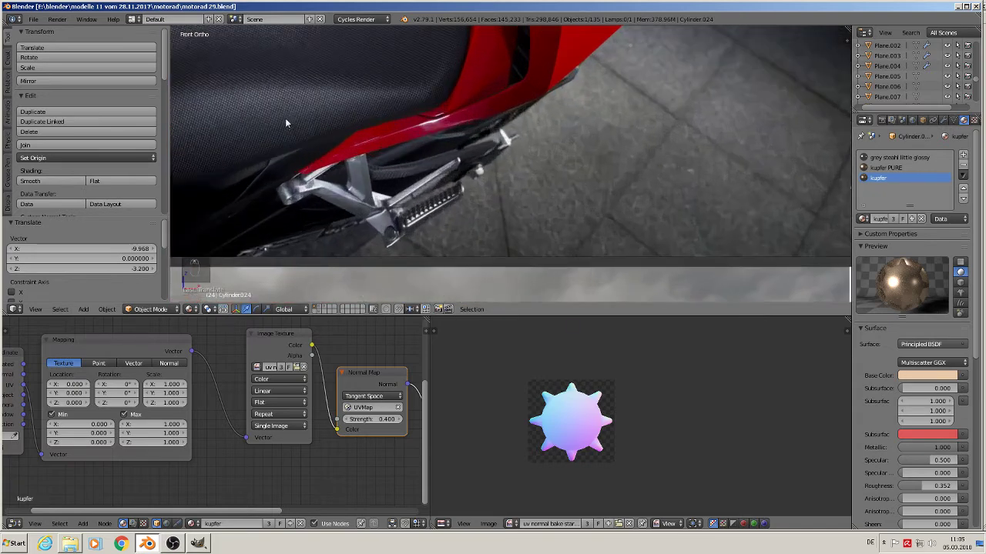
scroll(286, 120, "up", 1)
middle_click_drag(294, 117, 585, 202, "shift")
scroll(557, 187, "down", 3)
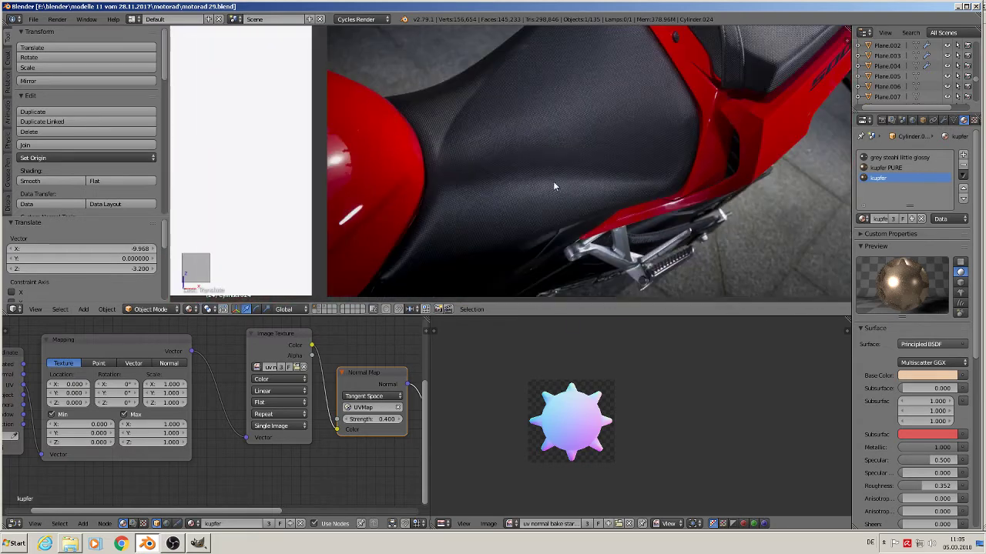
scroll(543, 154, "down", 1)
scroll(574, 171, "down", 12)
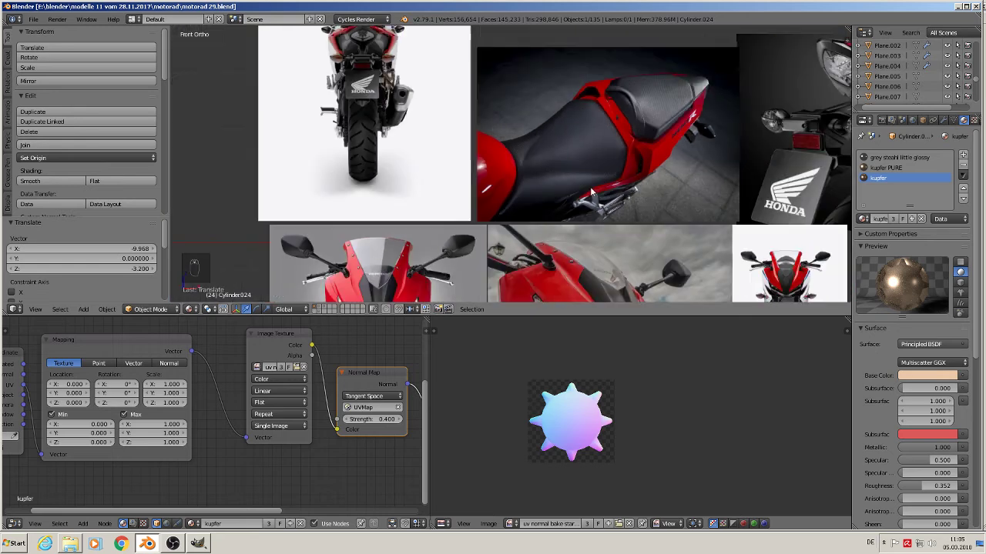
middle_click_drag(756, 210, 384, 125, "shift")
middle_click_drag(571, 151, 349, 130, "shift")
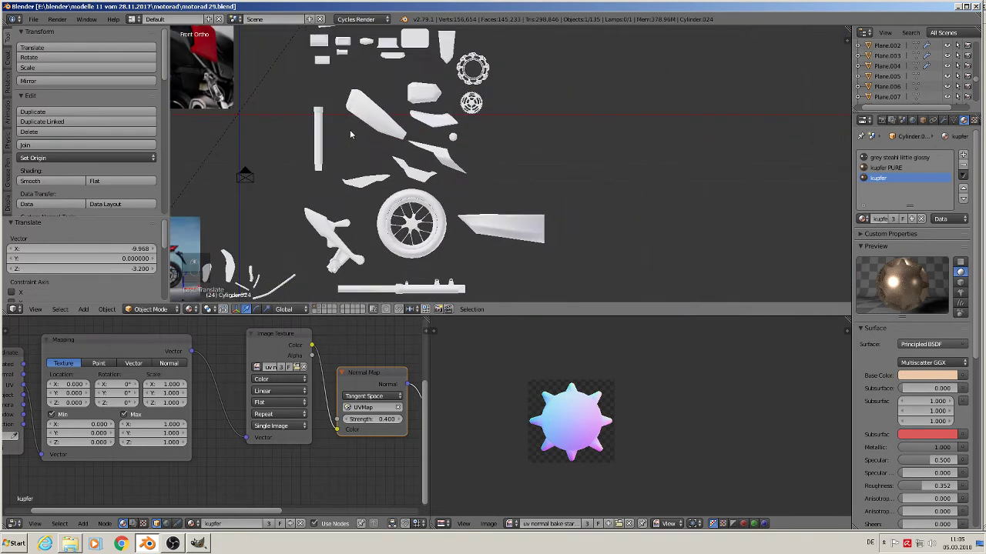
Create a new material on the seat part below the sprocket-side parts and name it leather
scroll(431, 141, "up", 2)
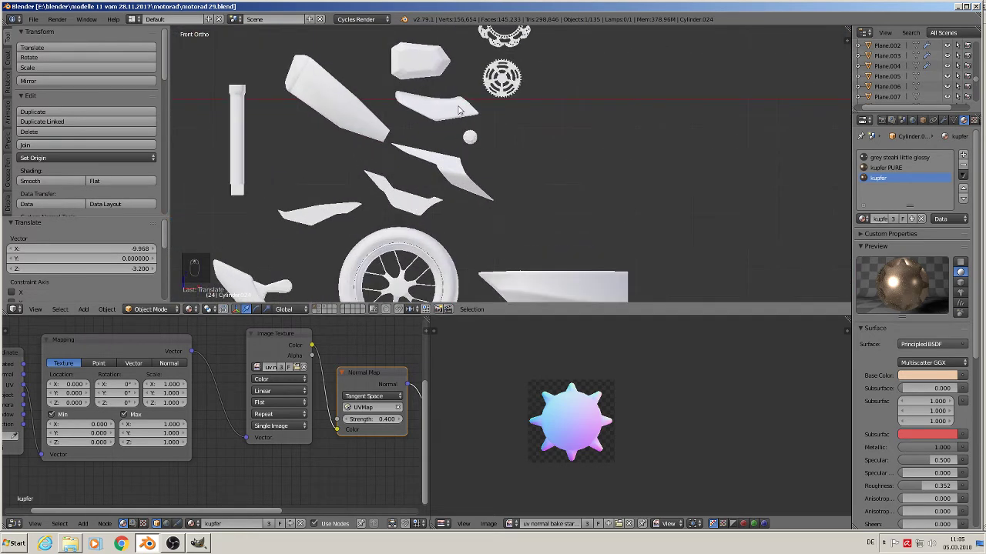
right_click(459, 114)
middle_click_drag(461, 130, 440, 169)
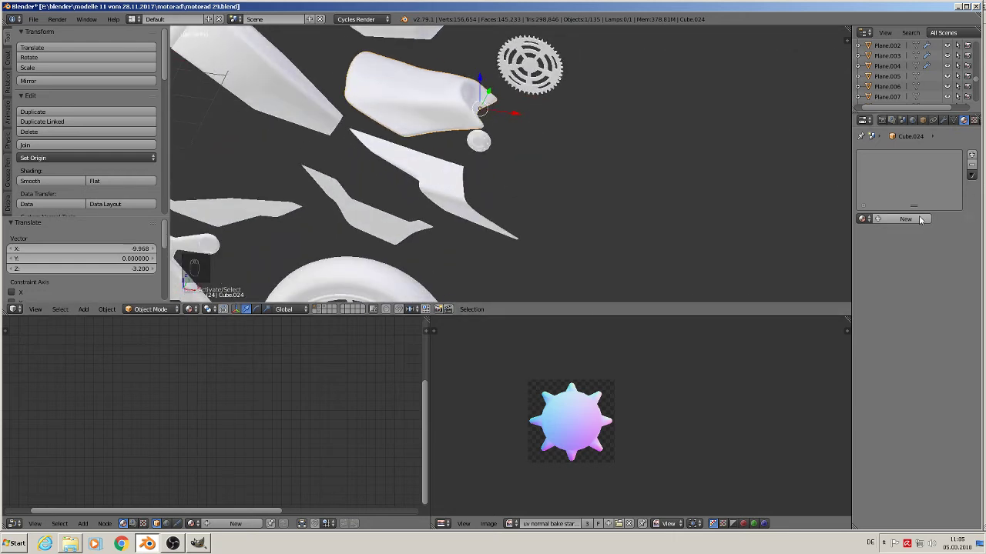
left_click(889, 219)
double_click(886, 220)
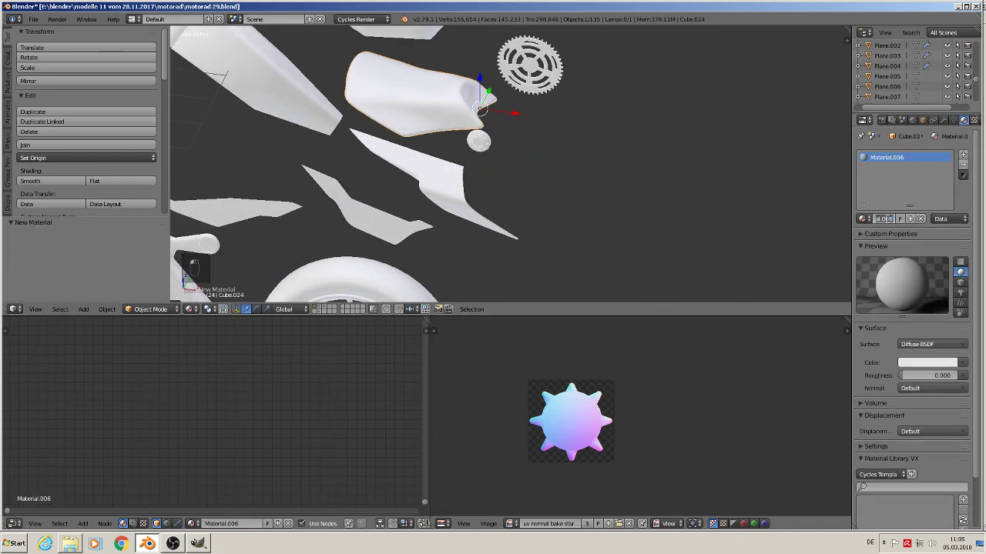
key("BackSpace")
type("eatheer")
key("Return")
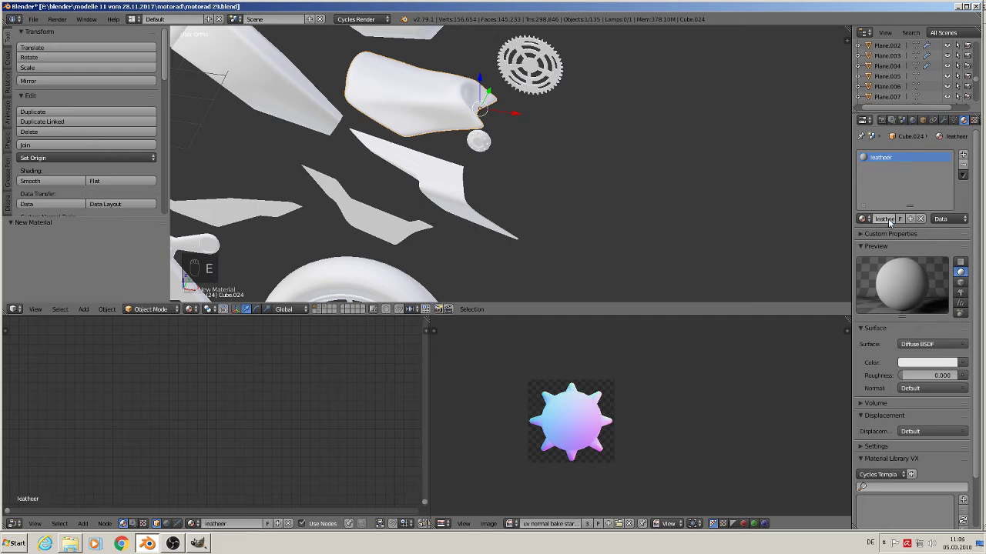
left_click(885, 220)
key("Return")
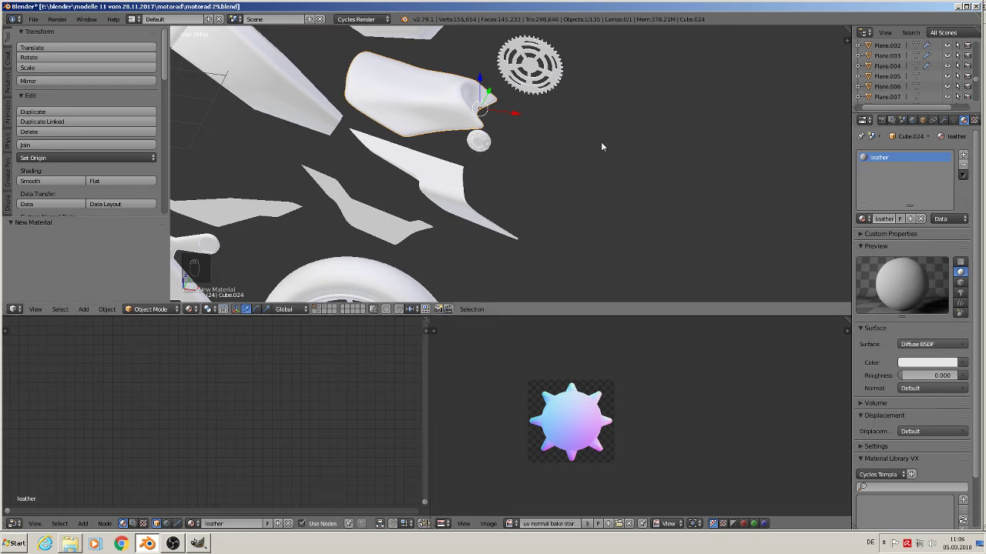
Restore the Blender window to a smaller size, close GIMP, minimise the textures folder, and move Blender aside to clear the desktop
key("KP_1")
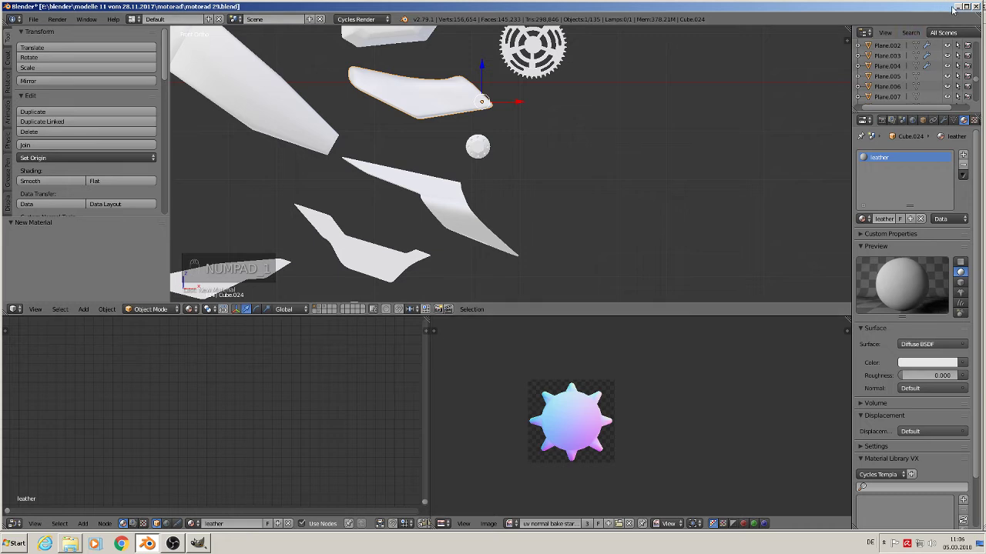
scroll(262, 442, "down", 5)
middle_click_drag(318, 419, 265, 462)
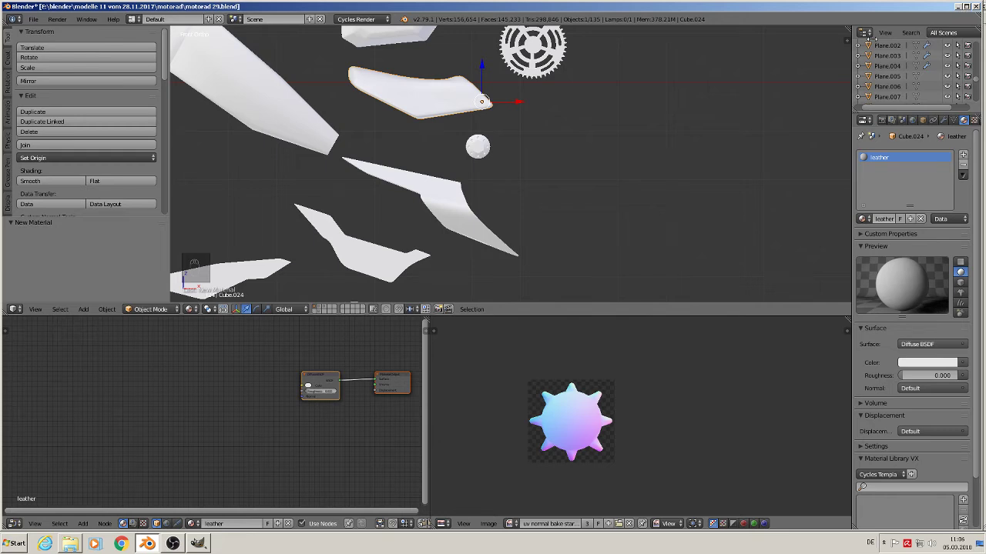
left_click_drag(522, 72, 527, 72)
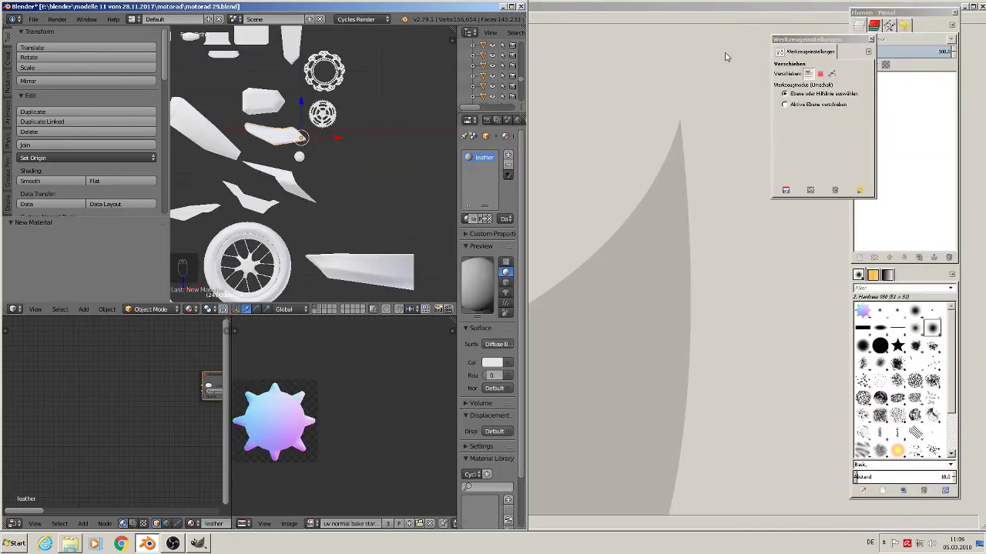
left_click(982, 6)
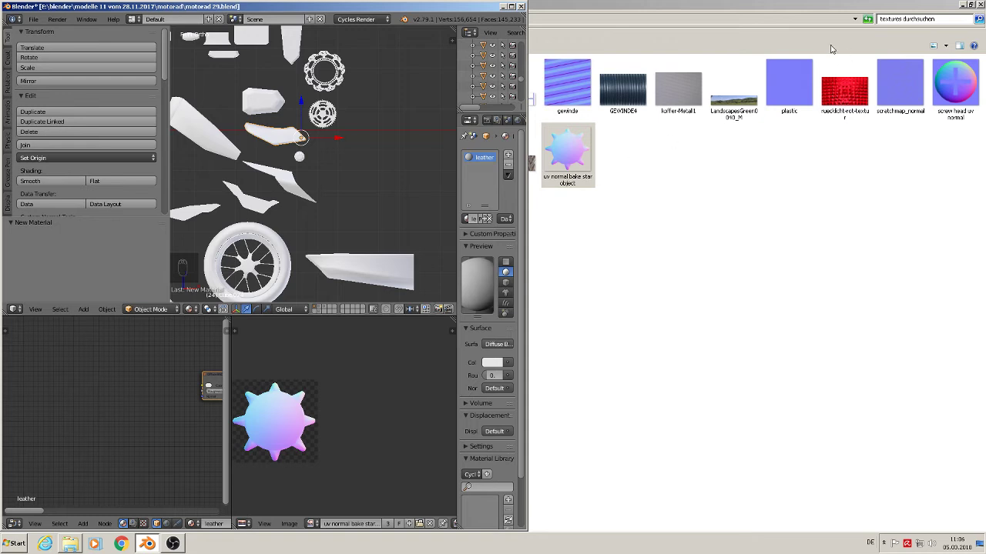
left_click(963, 6)
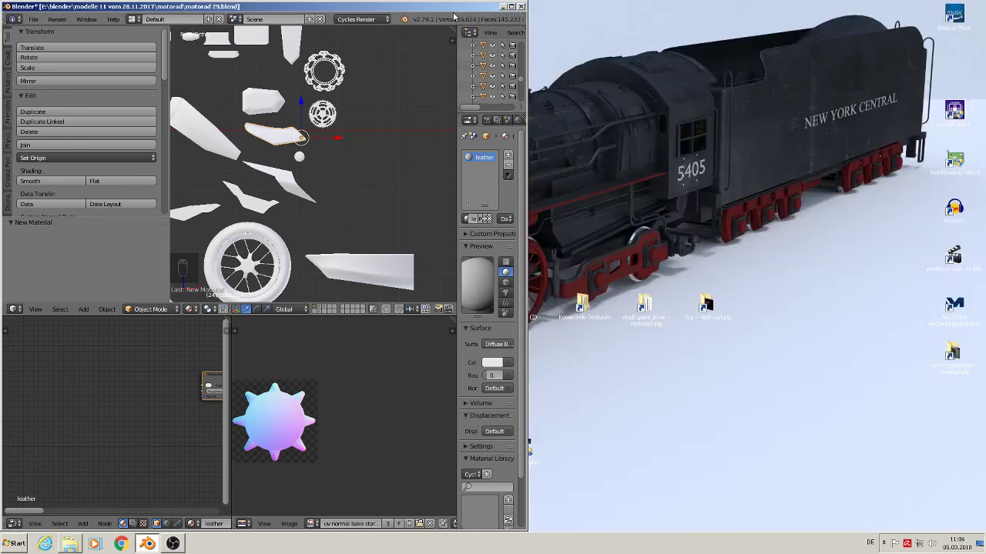
left_click_drag(452, 7, 234, 310)
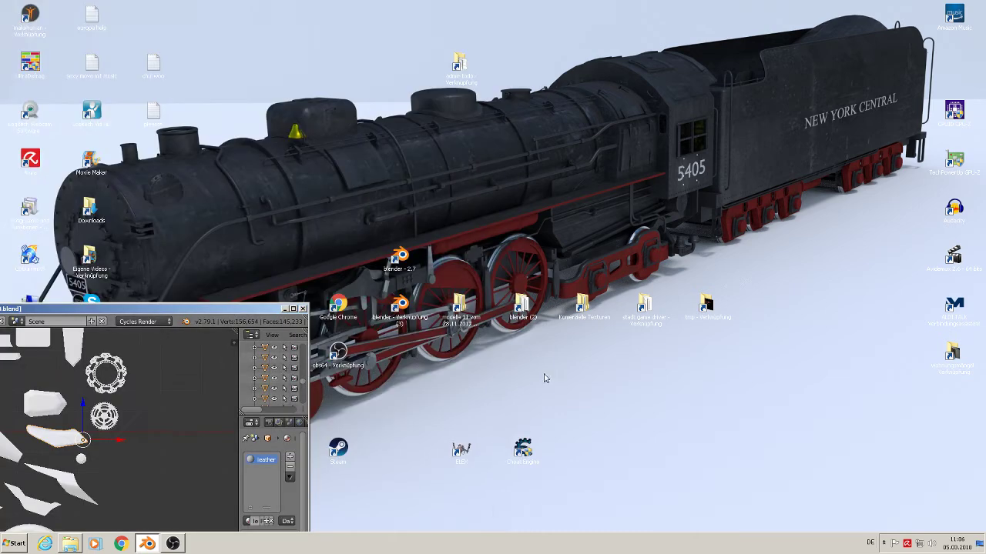
Switch to the file explorer, find the tutorials folder within the blender folder, and open the image procedual leather texture
double_click(523, 309)
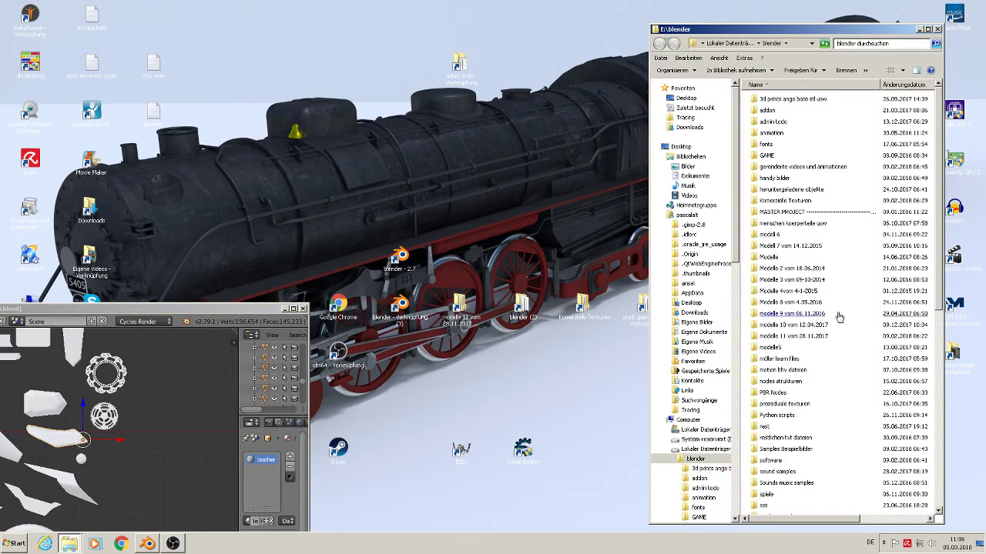
scroll(838, 314, "down", 4)
left_click(784, 397)
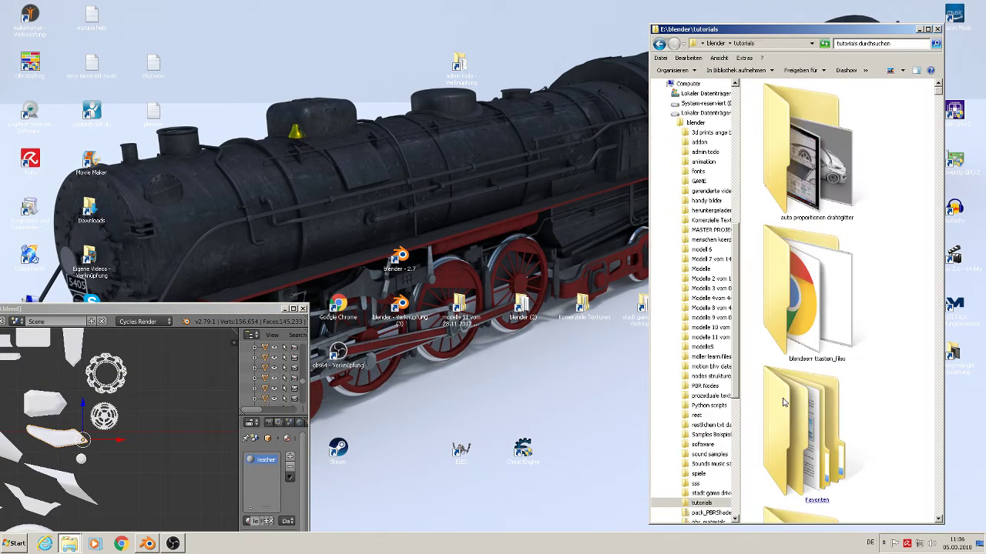
left_click(928, 29)
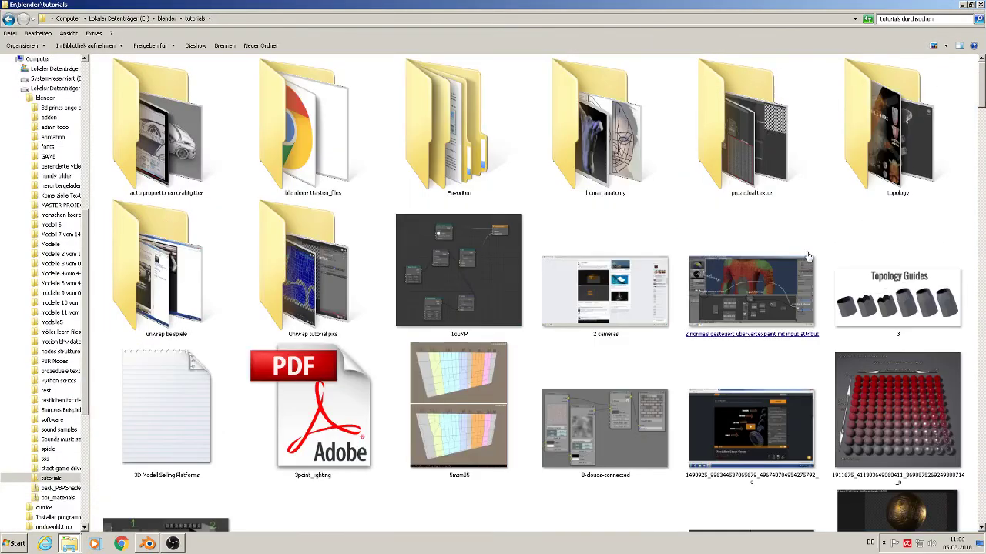
left_click_drag(983, 79, 982, 409)
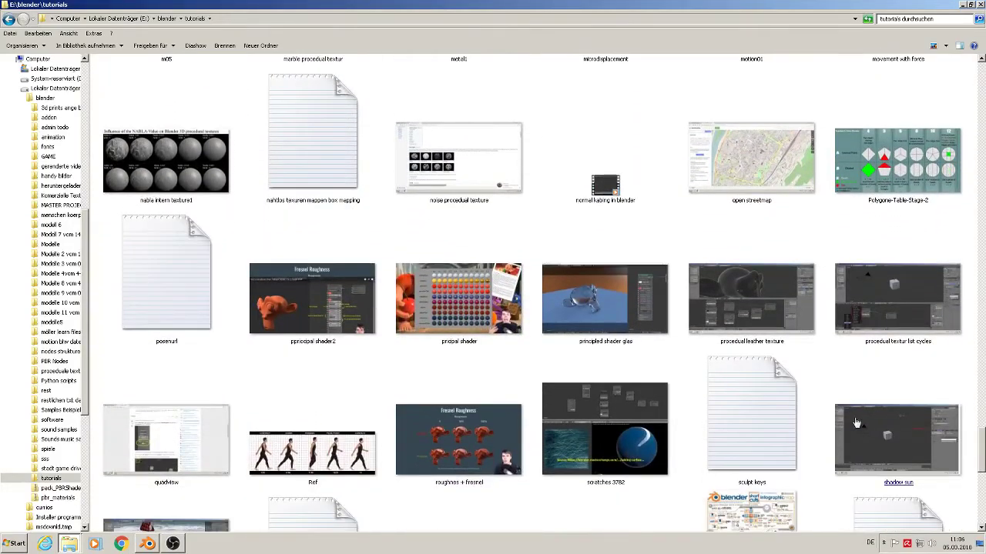
double_click(755, 302)
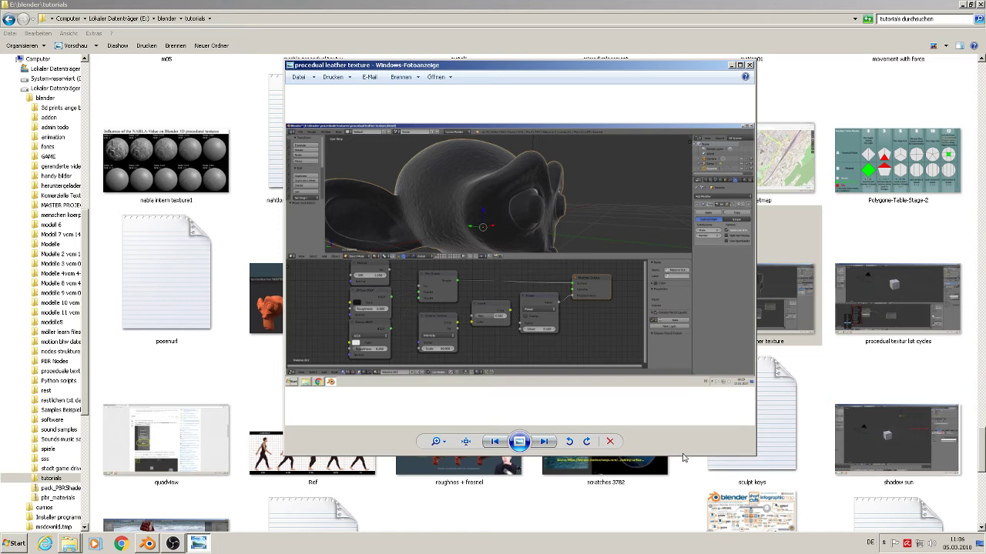
Arrange the leather reference image and Blender side by side, and enlarge the image so its node setup is readable
left_click_drag(683, 516, 684, 536)
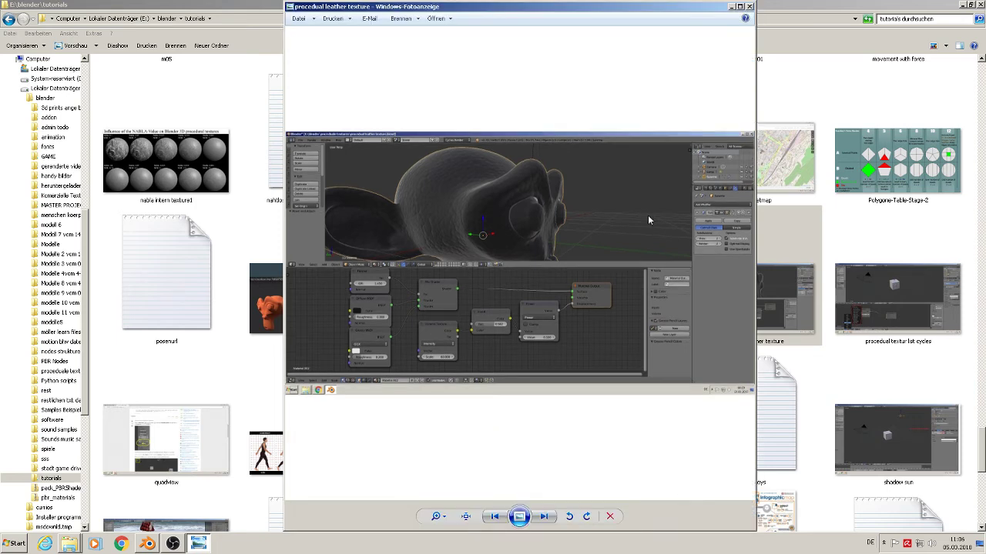
key("super+Right")
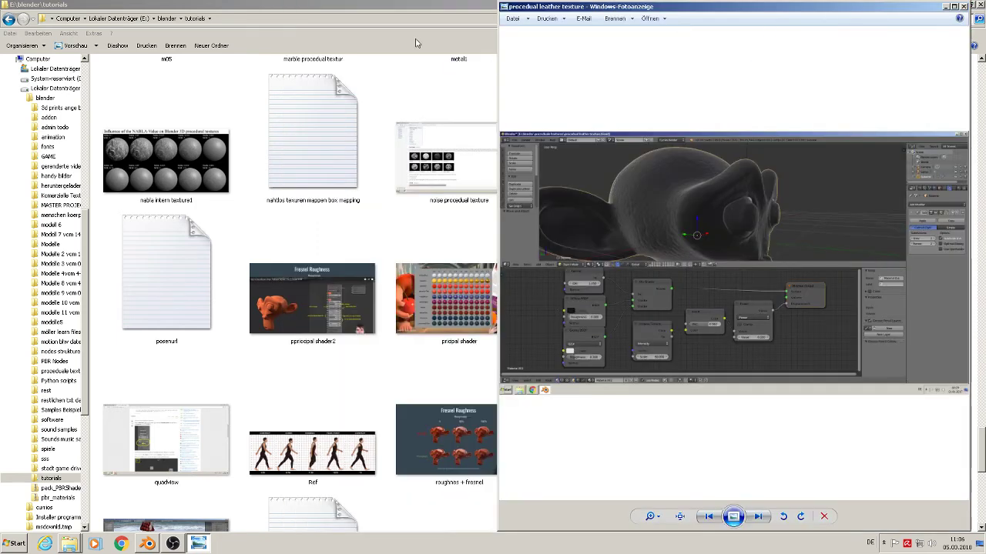
left_click(147, 544)
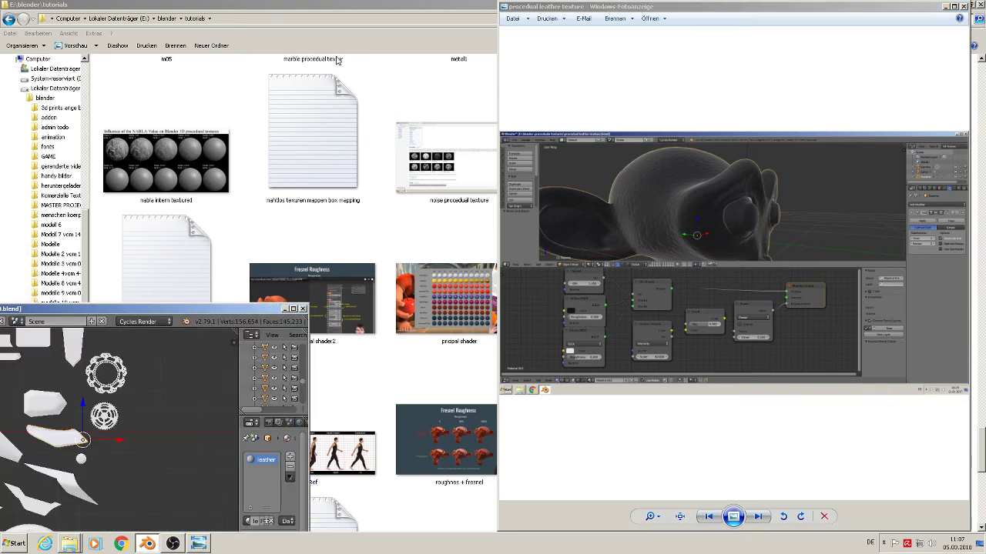
key("super+Left")
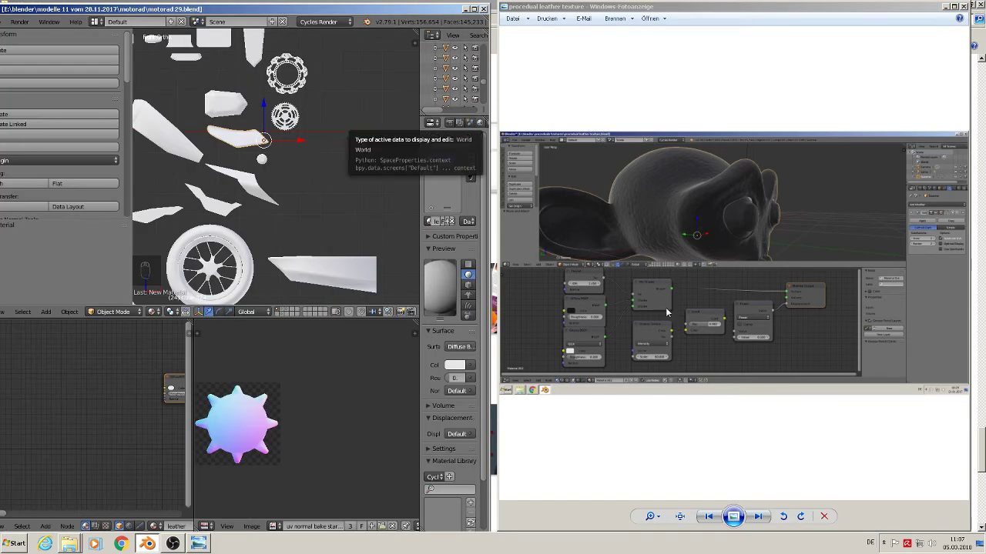
left_click(694, 452)
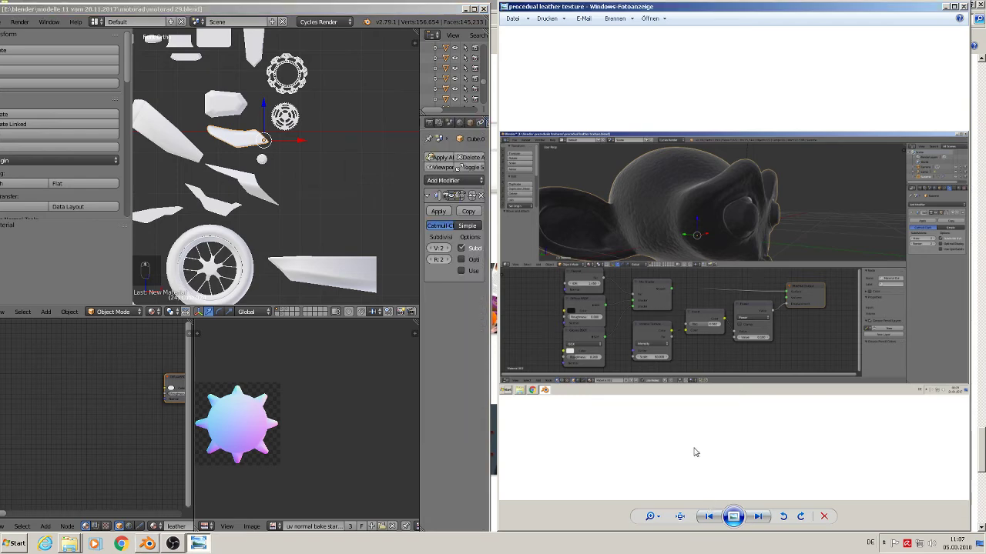
scroll(694, 452, "up", 2)
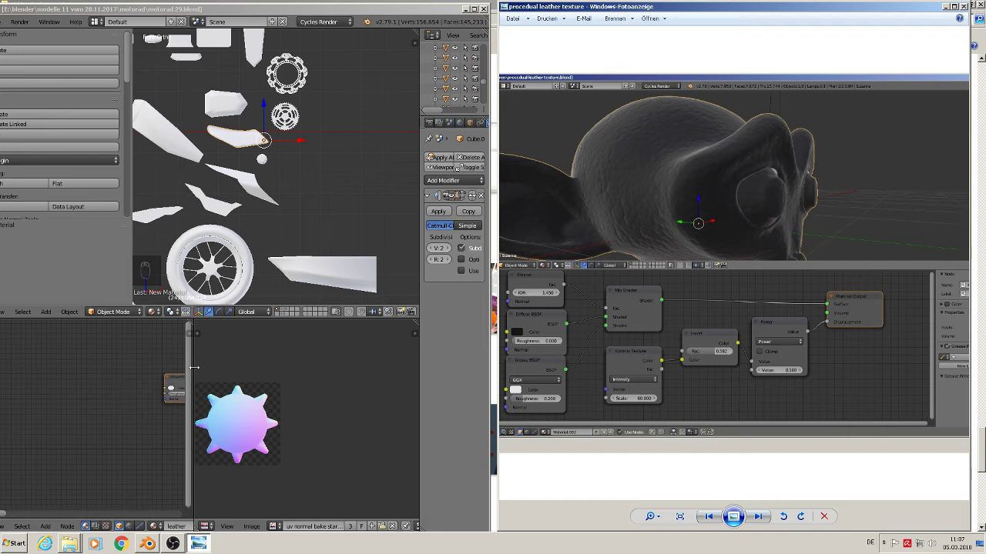
Widen Blender's node editor and darken the leather material's Diffuse BSDF colour to near black
left_click_drag(187, 376, 369, 378)
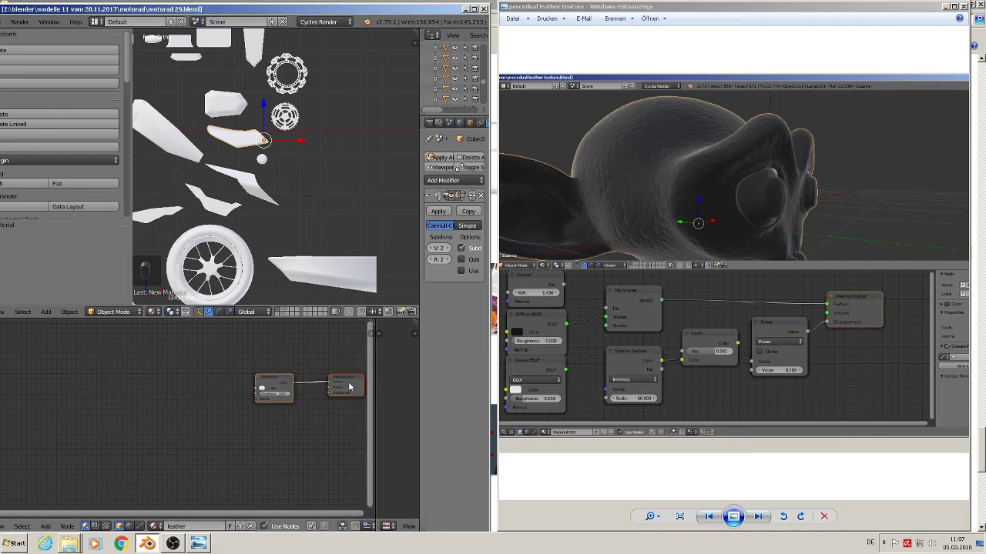
middle_click_drag(341, 387, 294, 395)
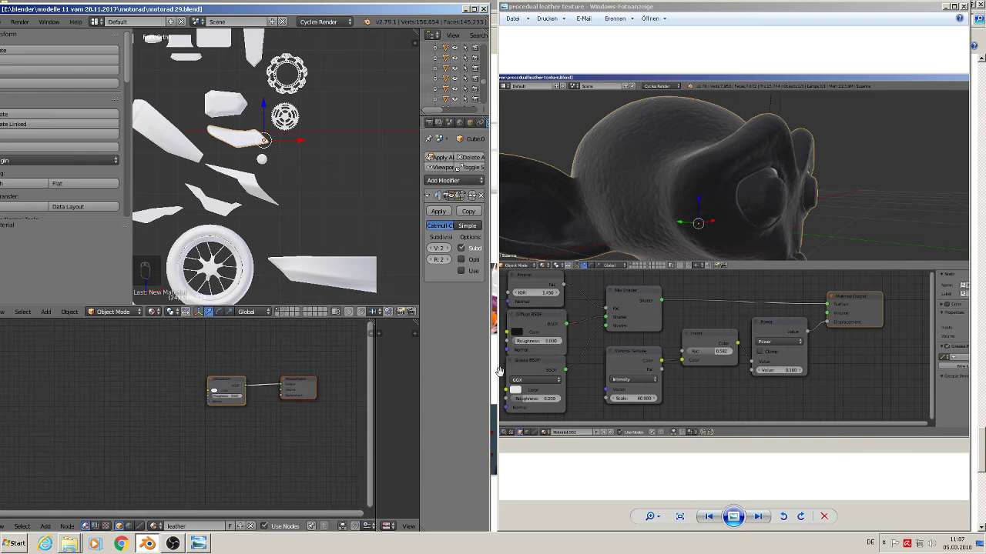
left_click(213, 393)
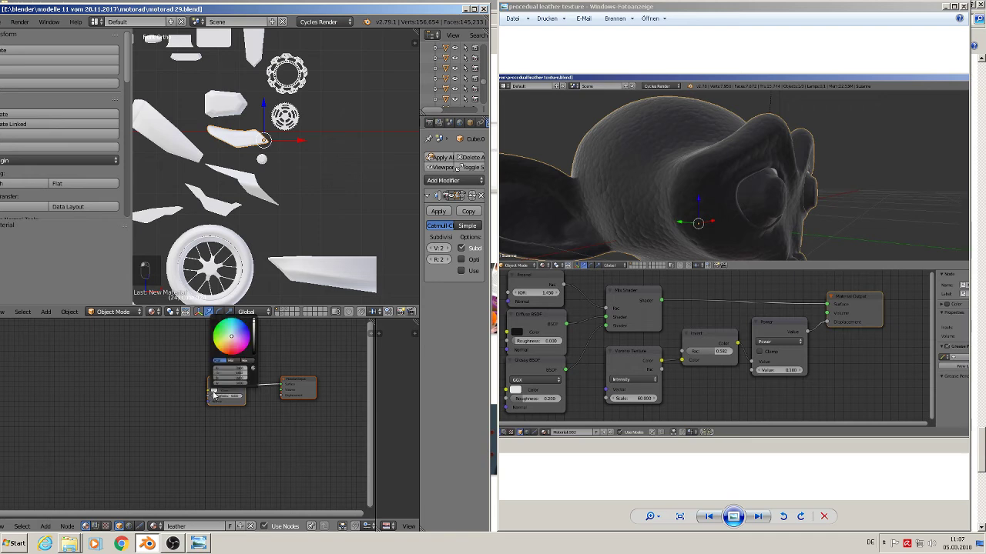
left_click(254, 353)
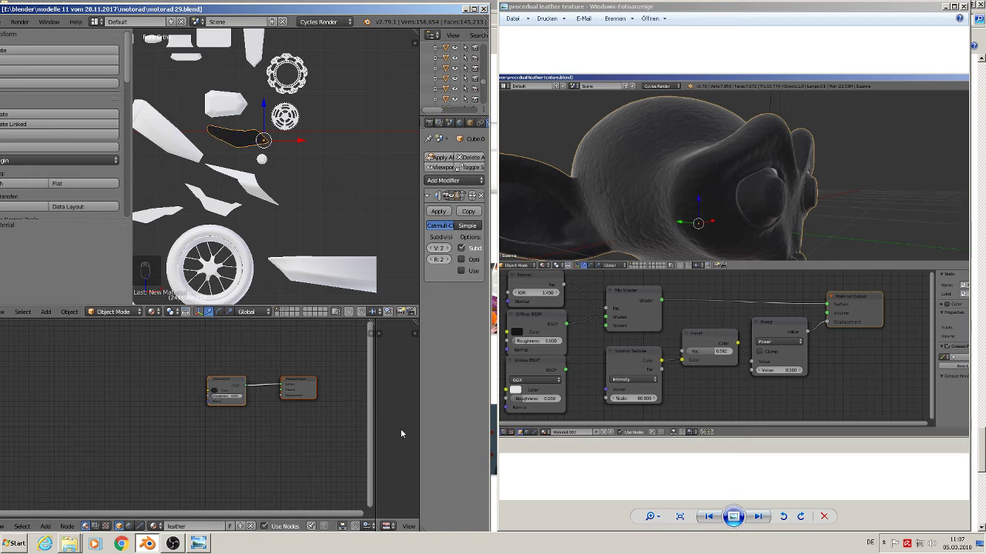
Insert a Mix Shader between the Diffuse BSDF and the Material Output, spacing the nodes apart
left_click_drag(302, 380, 354, 382)
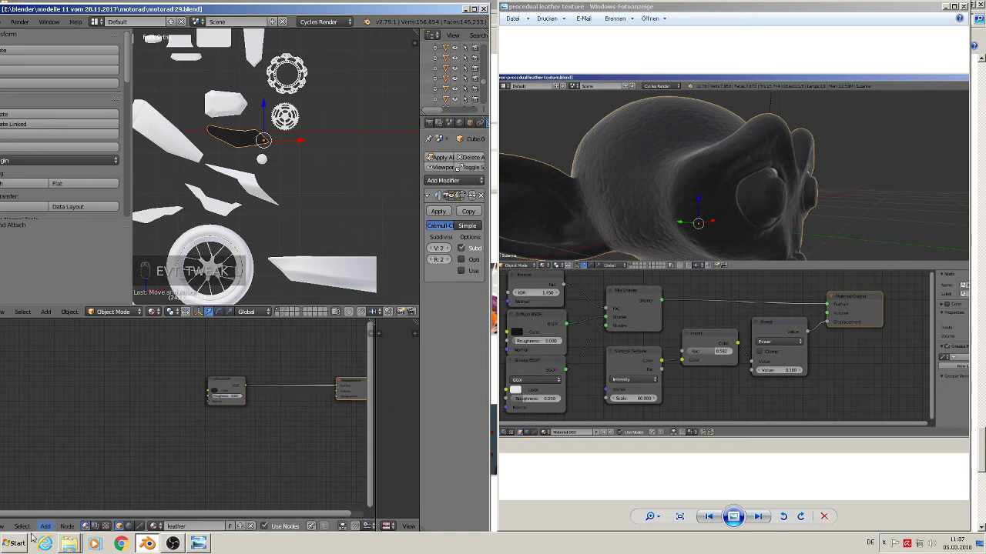
left_click(44, 528)
mouse_move(73, 485)
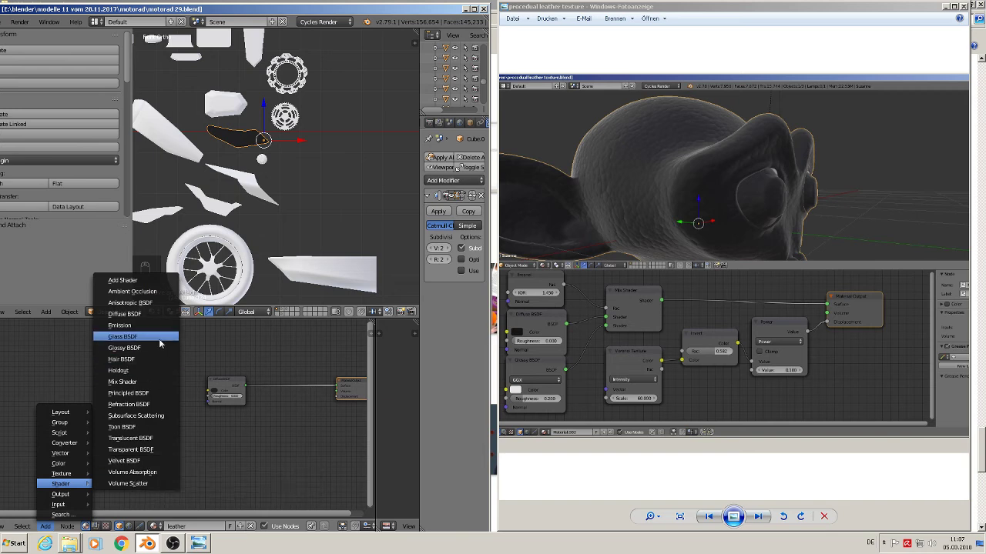
left_click(150, 382)
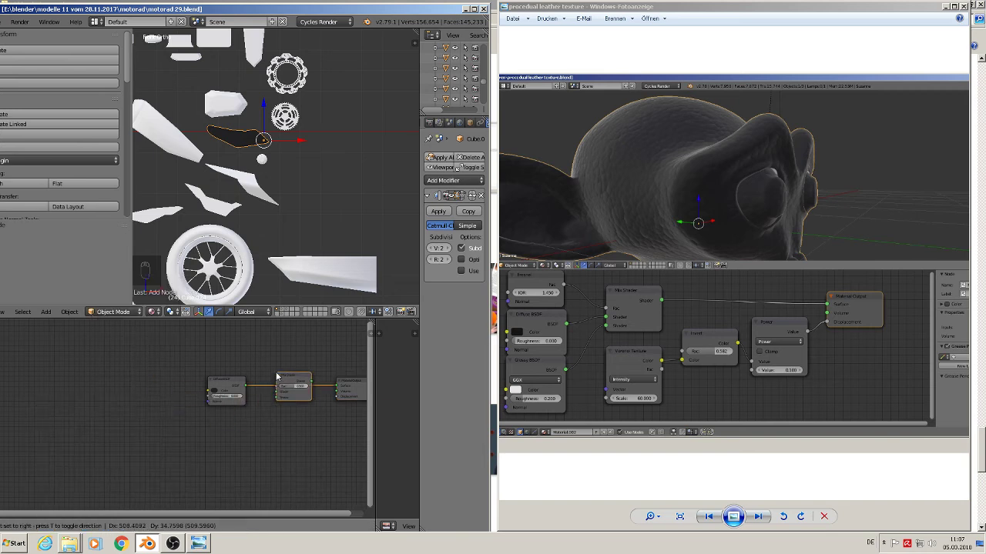
left_click(272, 376)
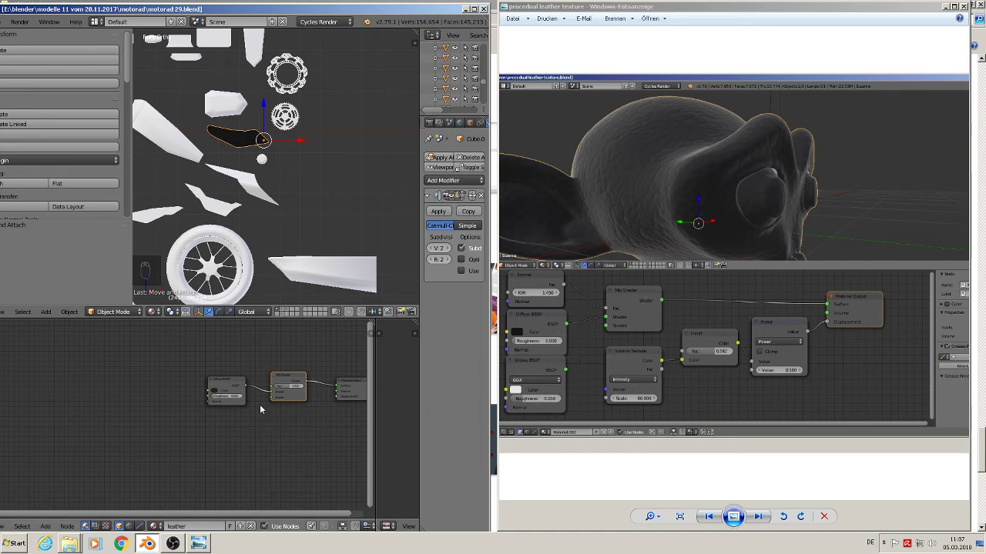
left_click_drag(227, 379, 196, 379)
Add a Glossy BSDF below the Diffuse BSDF and connect it to the Mix Shader's second shader input
left_click(45, 526)
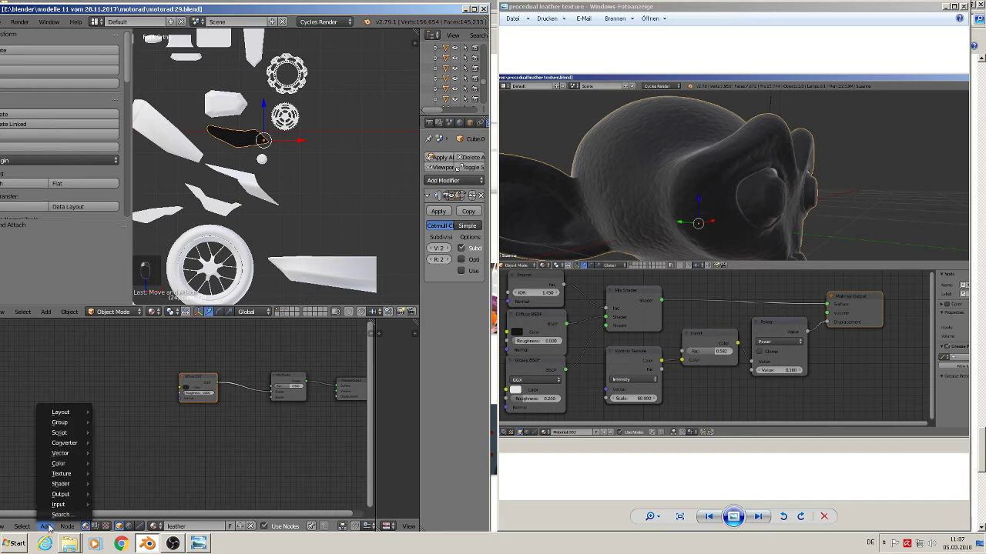
mouse_move(72, 483)
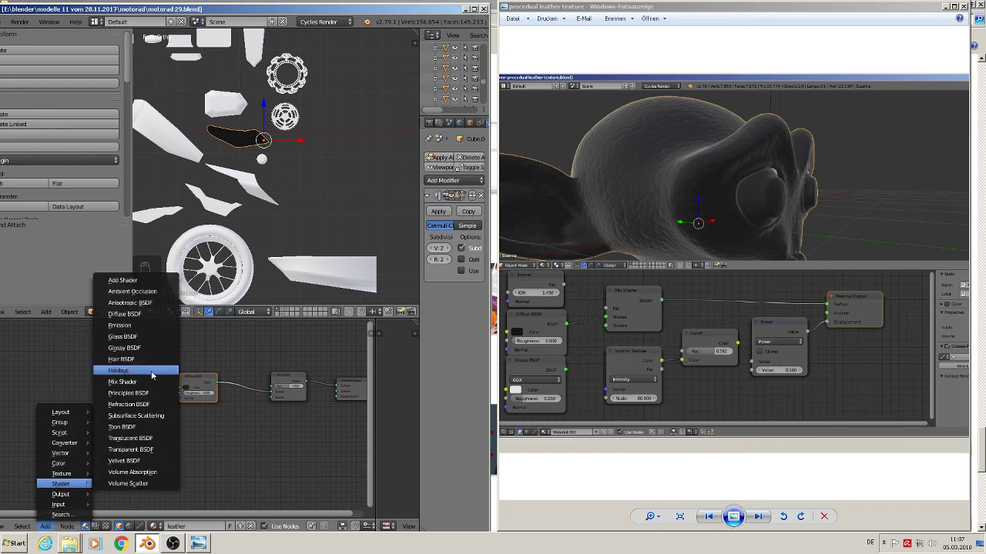
left_click(123, 348)
left_click(190, 436)
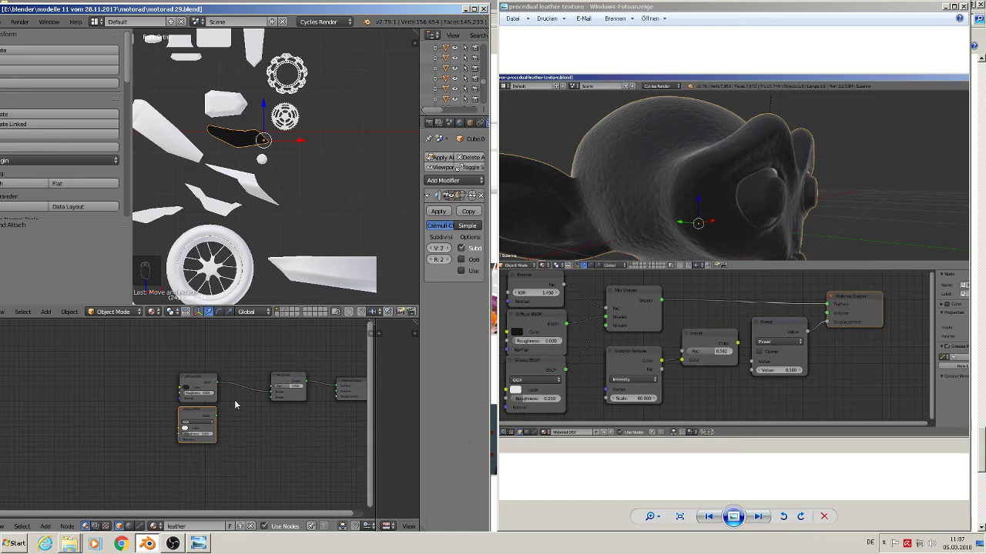
left_click_drag(217, 417, 278, 401)
scroll(289, 411, "up", 4)
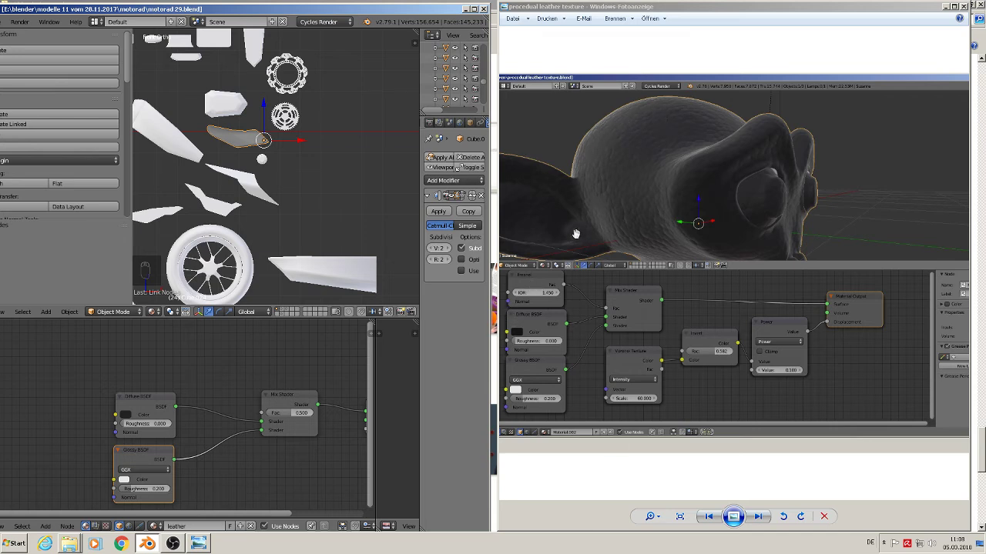
Add a Fresnel node above the Diffuse BSDF and connect it to the Mix Shader's Fac input
left_click(46, 527)
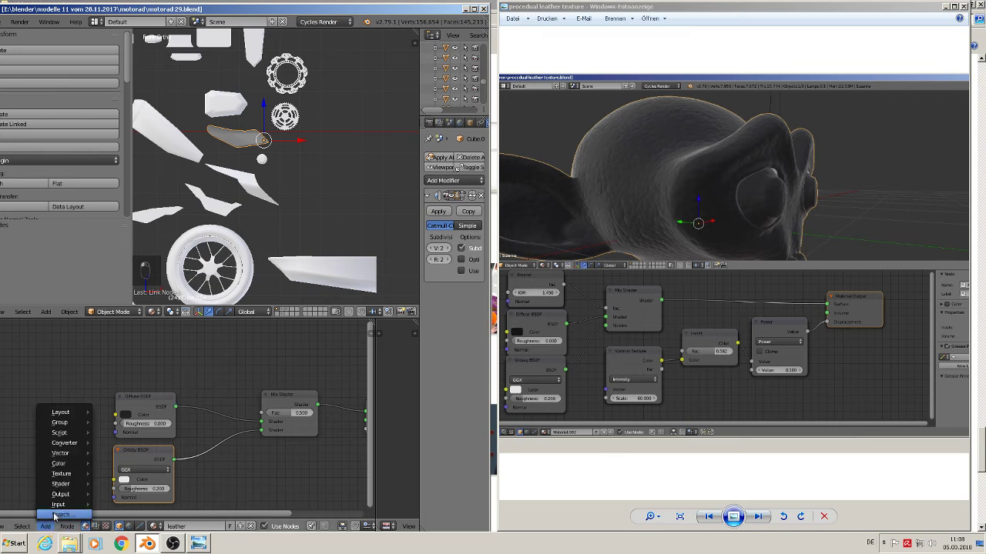
mouse_move(59, 505)
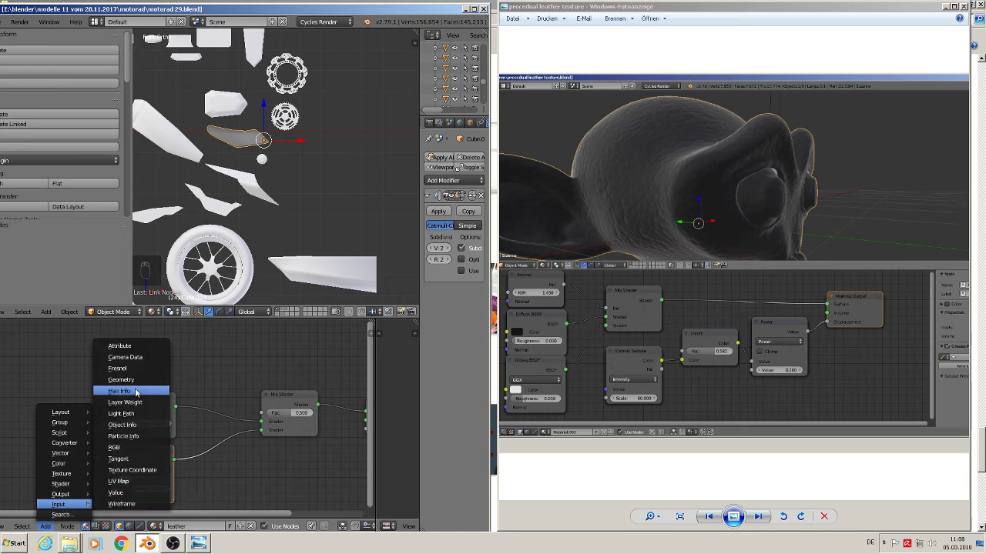
left_click(117, 368)
left_click(120, 353)
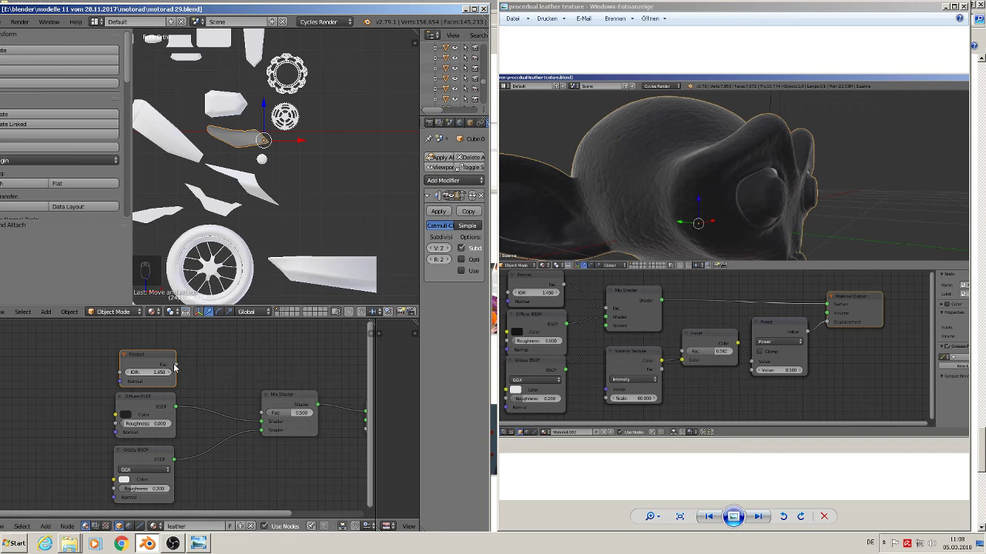
left_click_drag(174, 366, 262, 413)
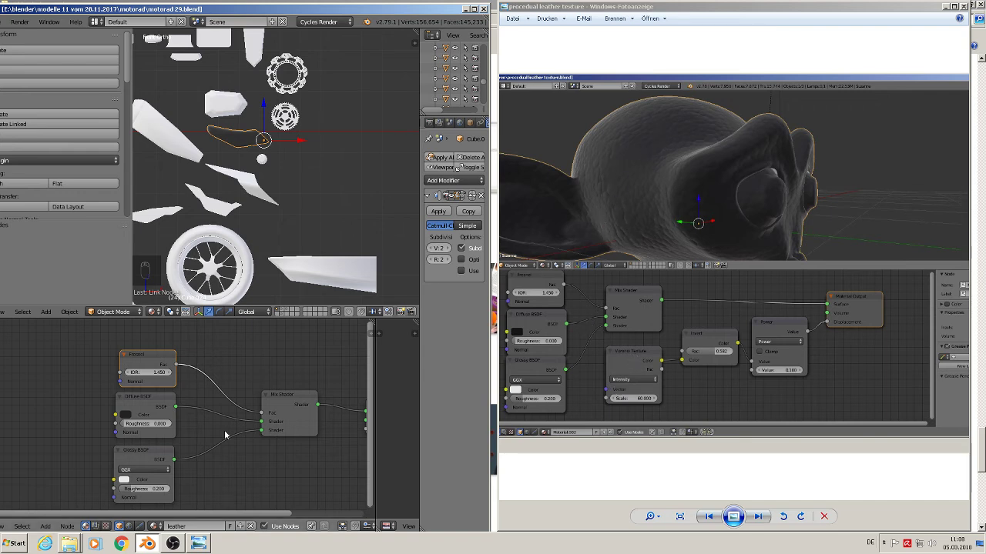
Add a Voronoi Texture node below the Glossy BSDF and set its Scale to 60
middle_click_drag(240, 466, 165, 395)
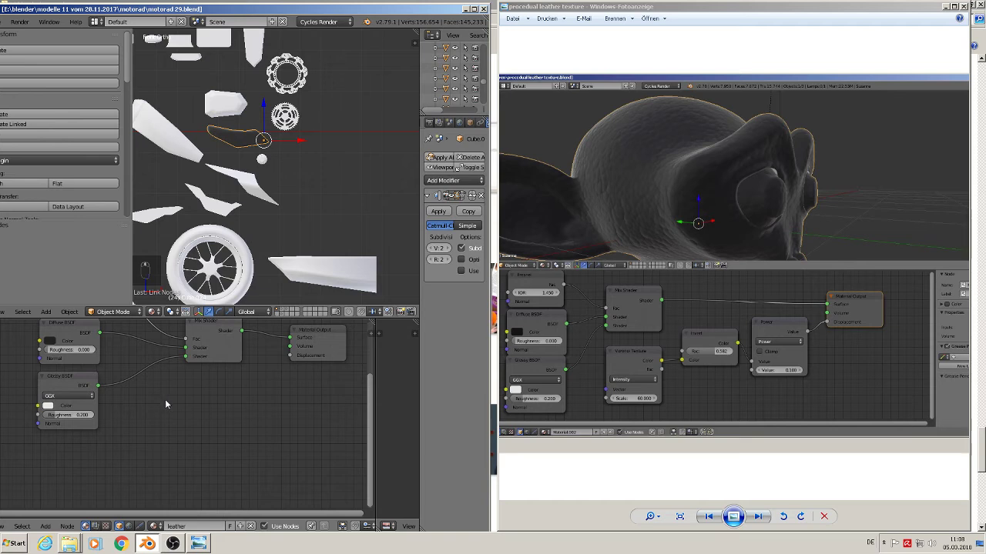
left_click(46, 527)
mouse_move(70, 478)
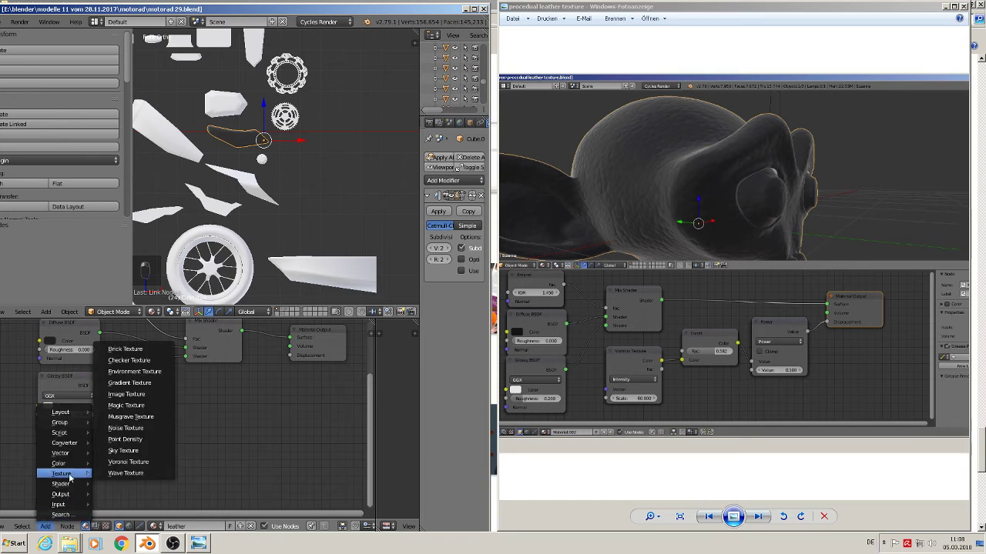
left_click(132, 464)
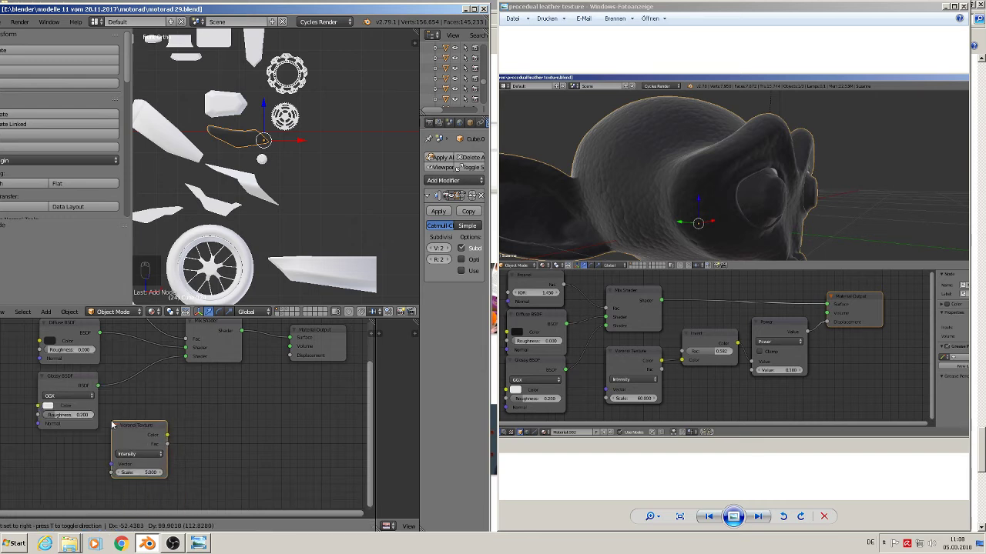
left_click(117, 427)
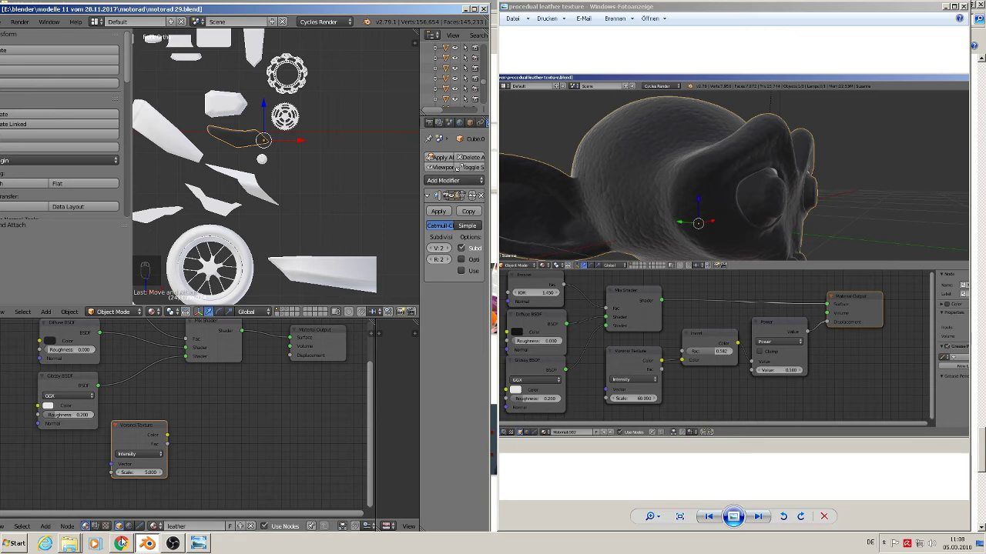
left_click(146, 472)
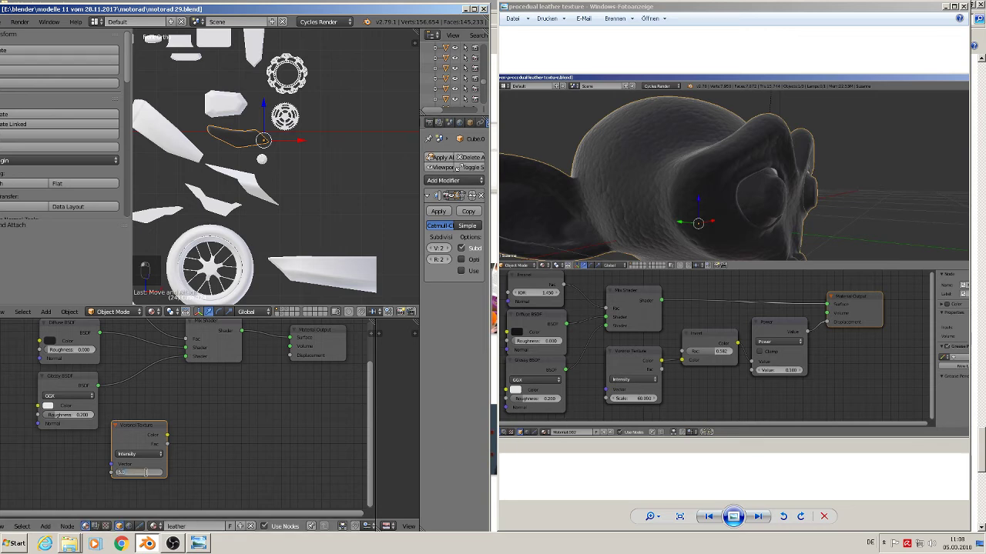
key("Return")
Add an Invert node fed by the Voronoi Texture's Color output and set its Fac to 0.582
left_click(45, 526)
mouse_move(67, 465)
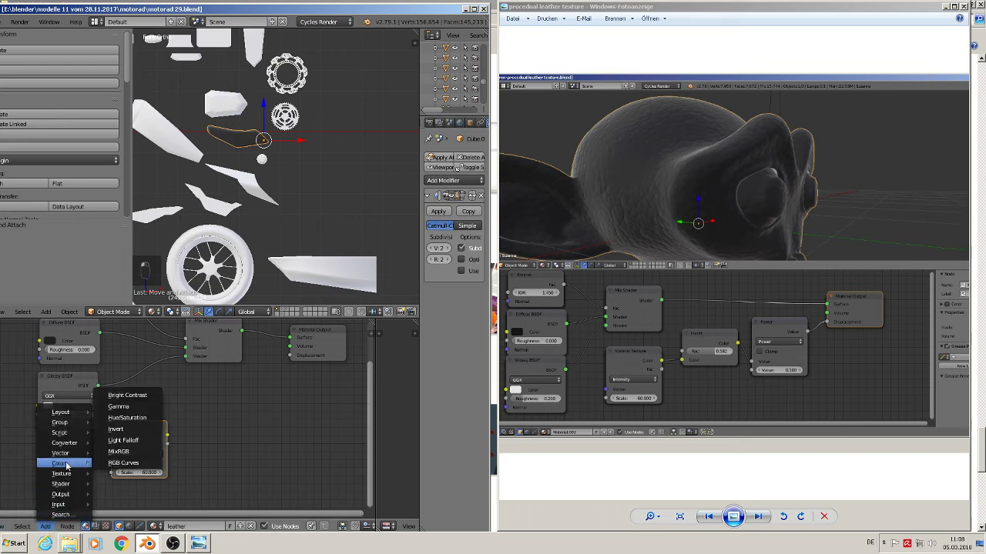
left_click(127, 436)
left_click(214, 430)
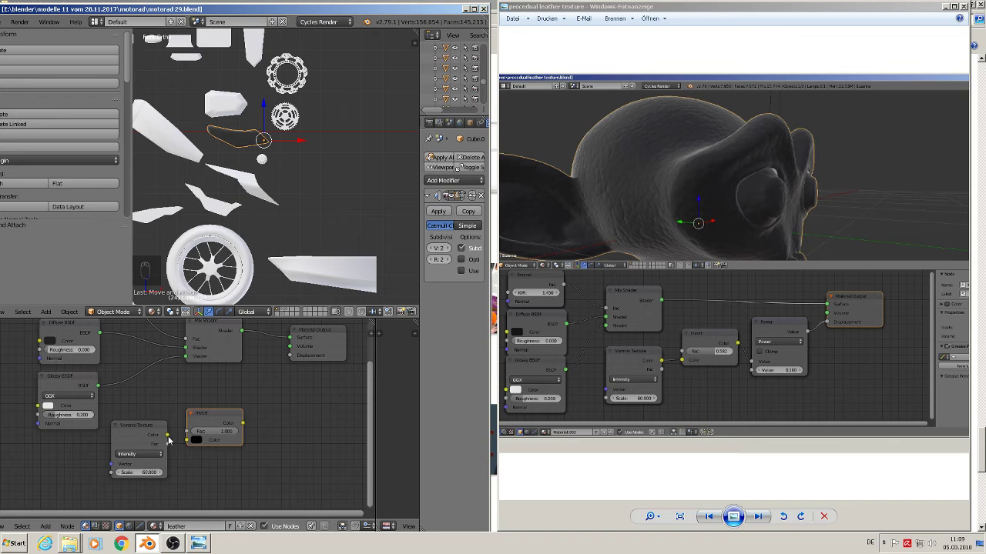
left_click_drag(166, 436, 188, 439)
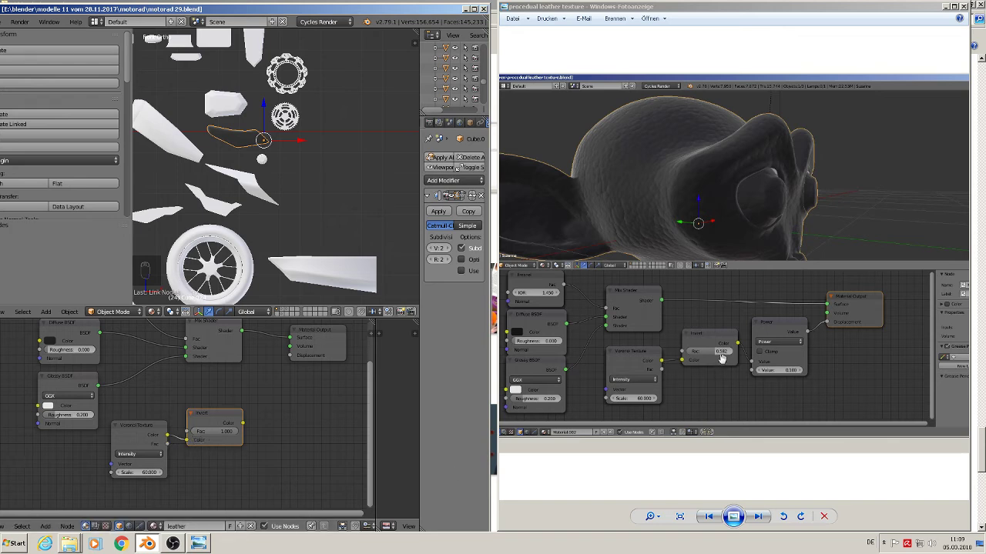
left_click(205, 433)
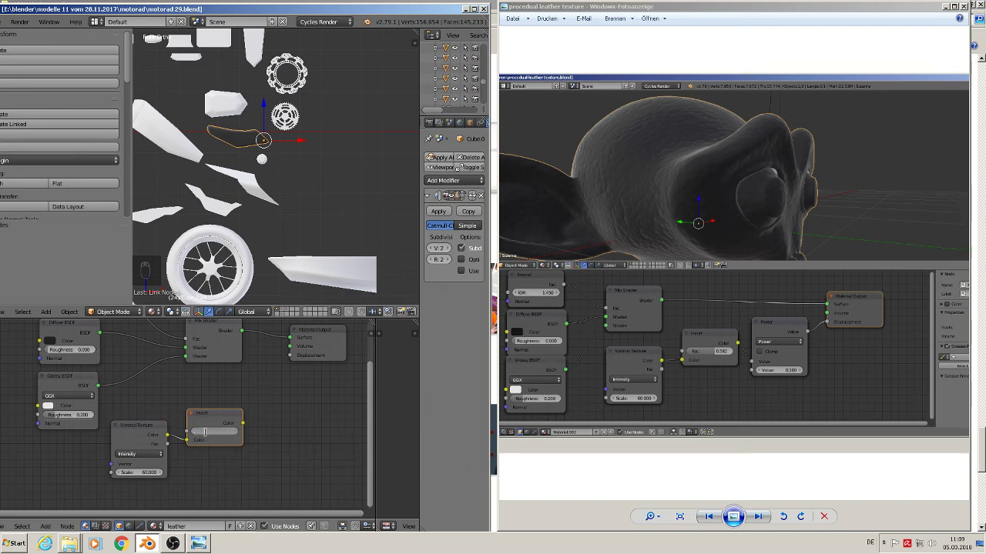
left_click(305, 405)
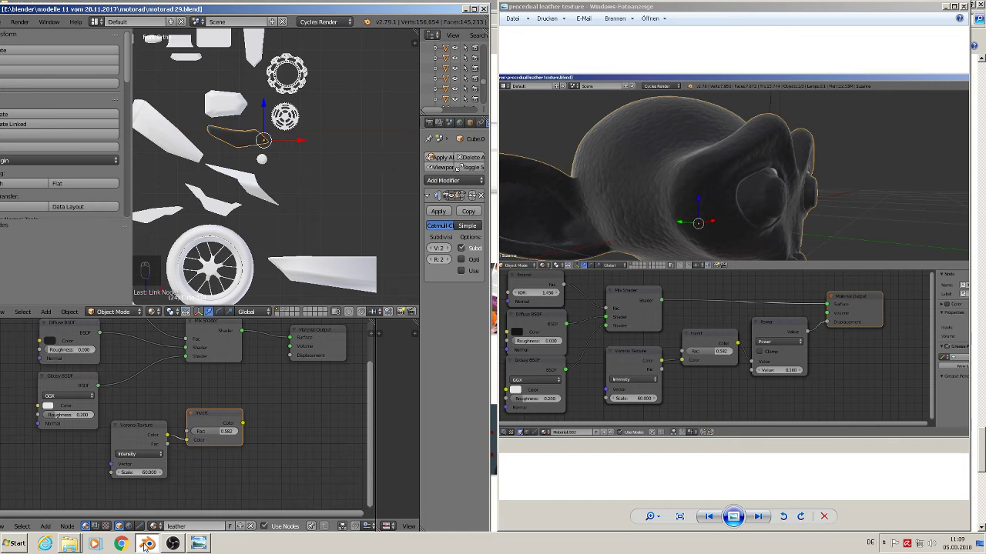
Add a Math node after the Invert node, feed the inverted colour into its first value, and set the operation to Power
left_click(46, 527)
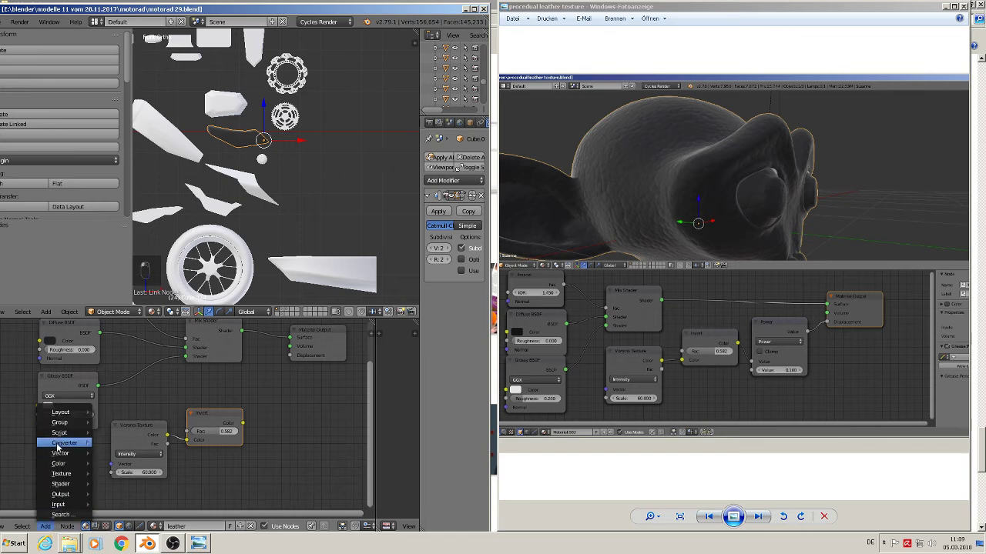
mouse_move(64, 454)
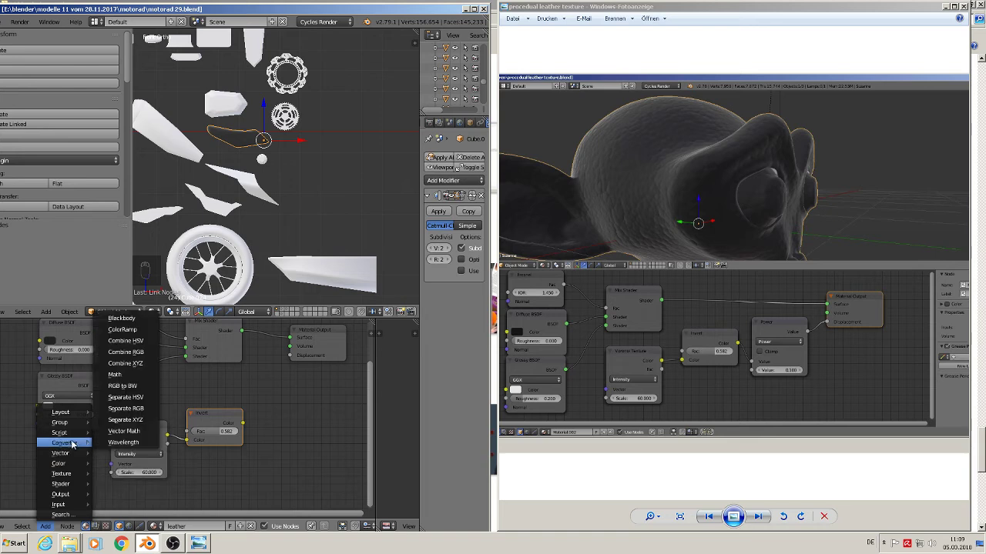
left_click(115, 374)
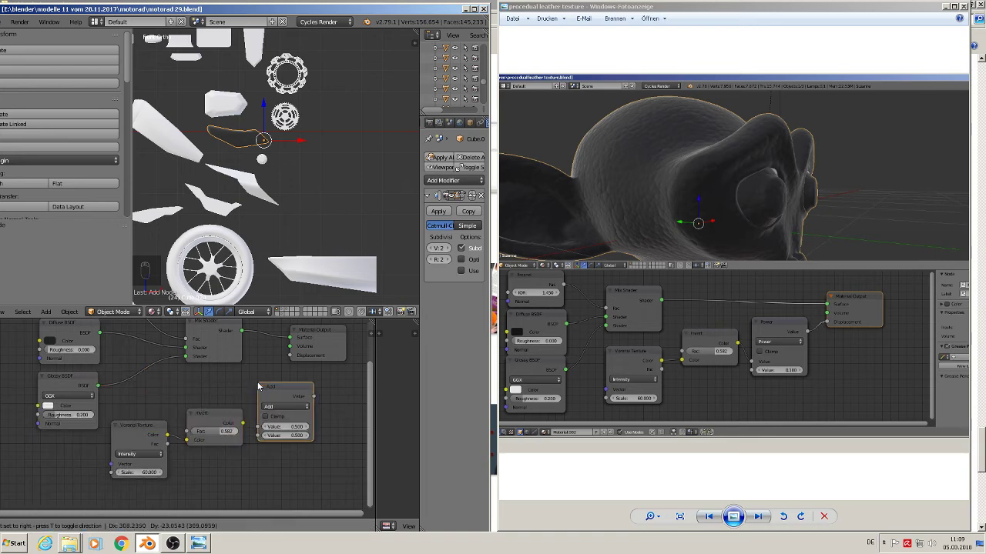
left_click(261, 385)
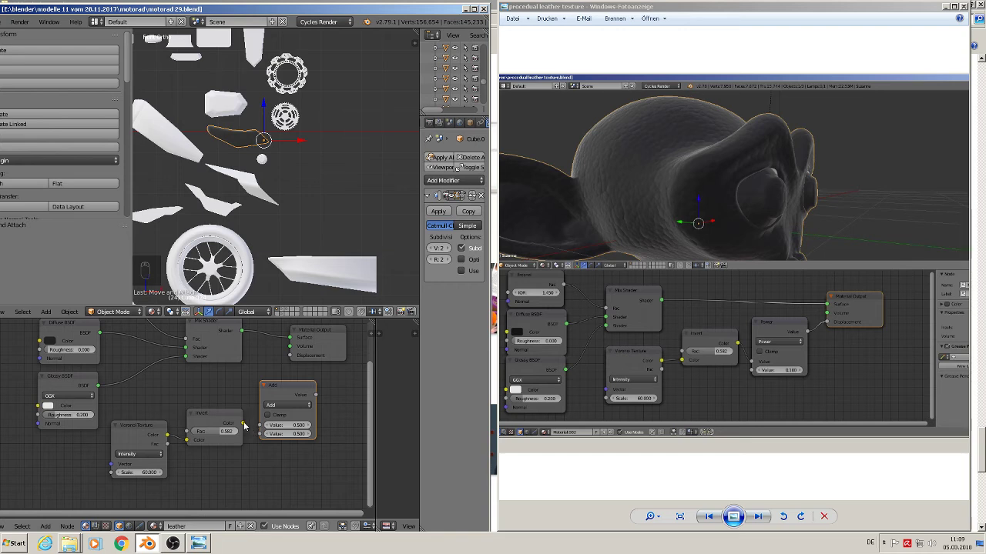
left_click_drag(243, 426, 261, 430)
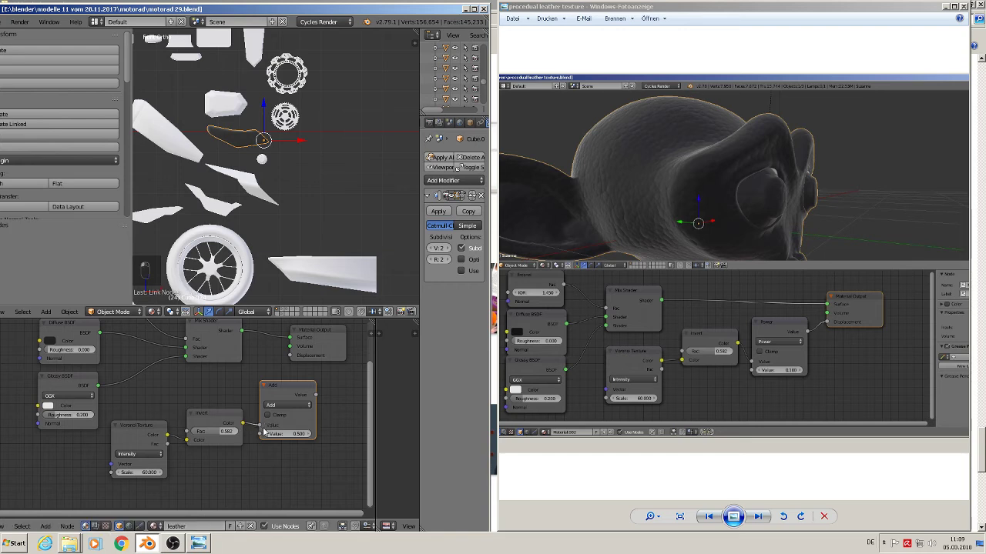
left_click(279, 408)
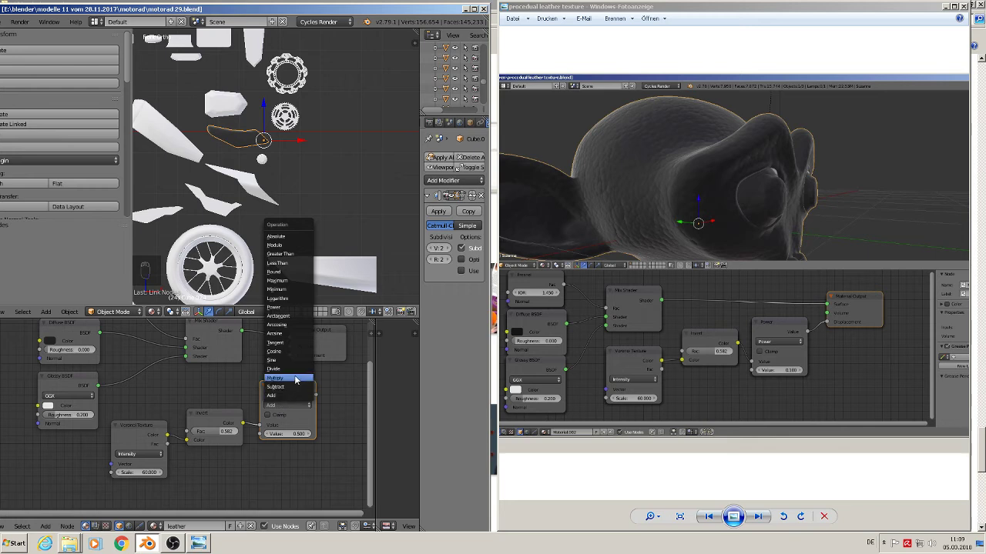
left_click(274, 307)
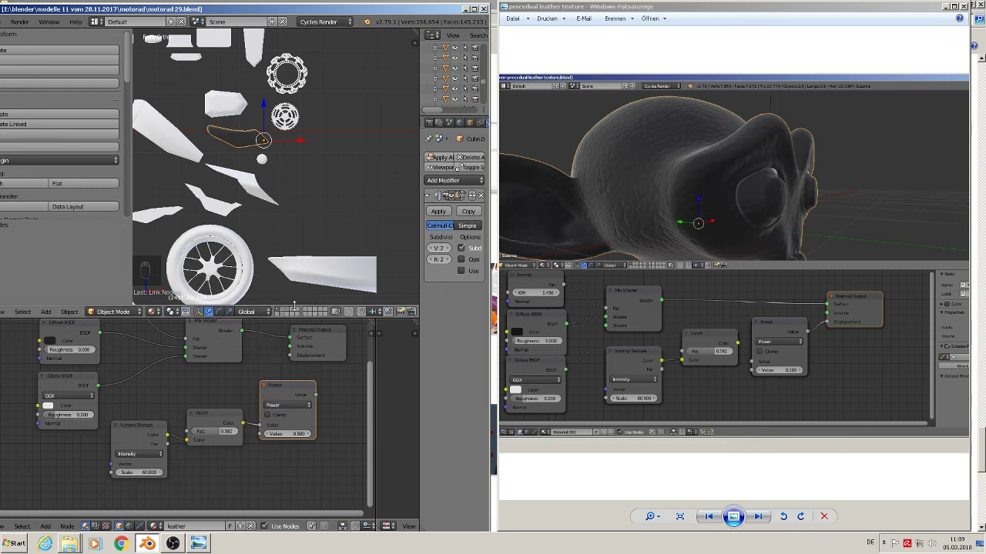
Move the Material Output farther from the Mix Shader and connect the Power node's Value to its Displacement input
scroll(319, 469, "down", 1)
left_click_drag(326, 364, 359, 369)
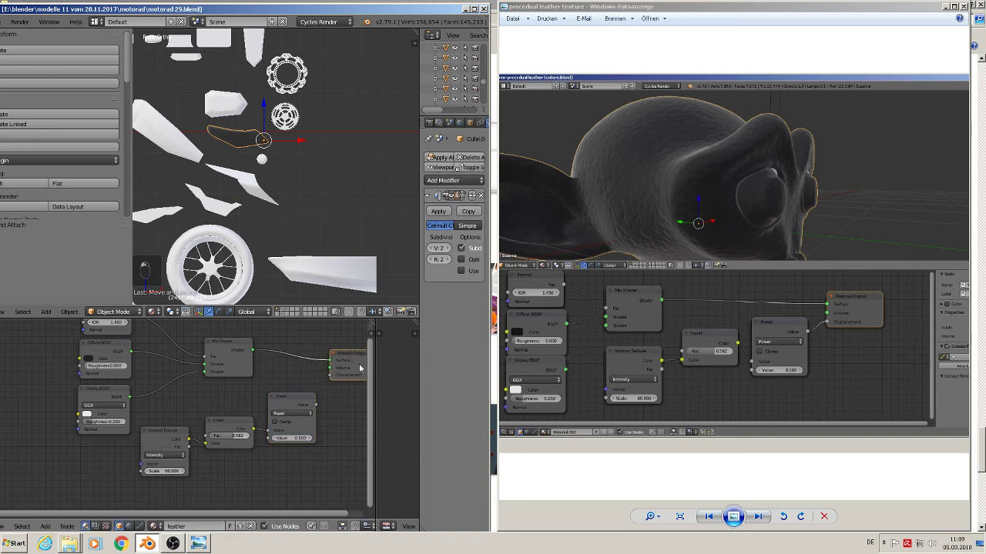
left_click_drag(315, 408, 335, 372)
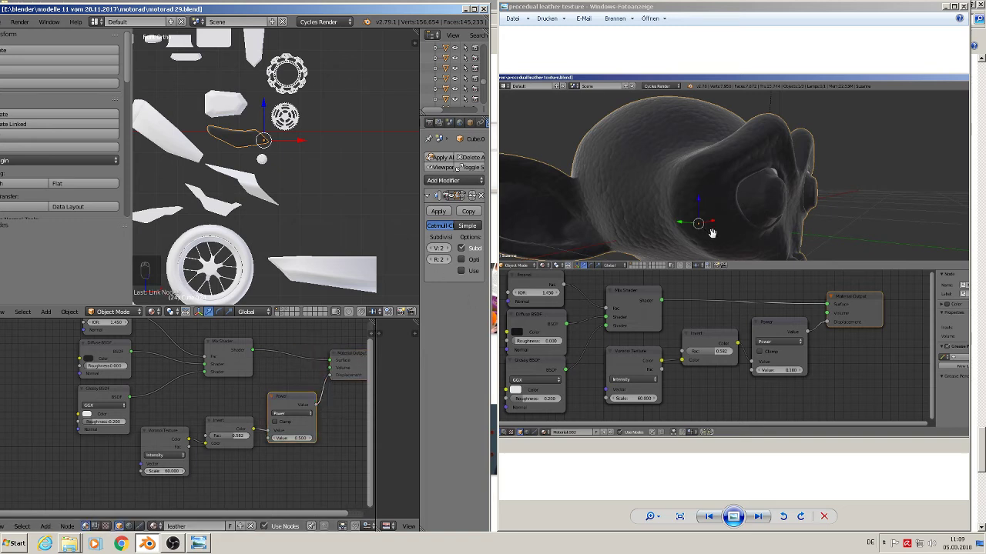
Close the leather reference image and maximize the Blender window
left_click(679, 359)
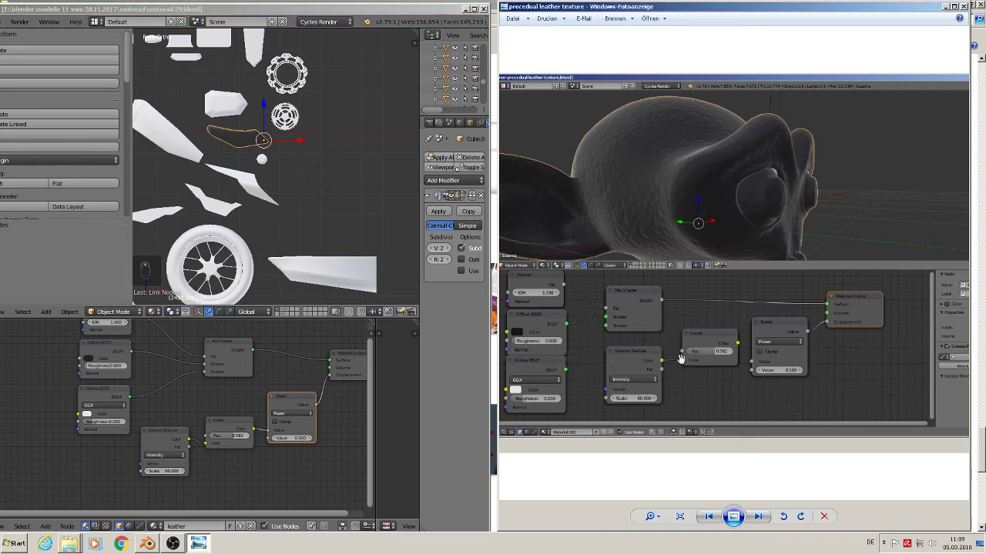
scroll(680, 360, "down", 2)
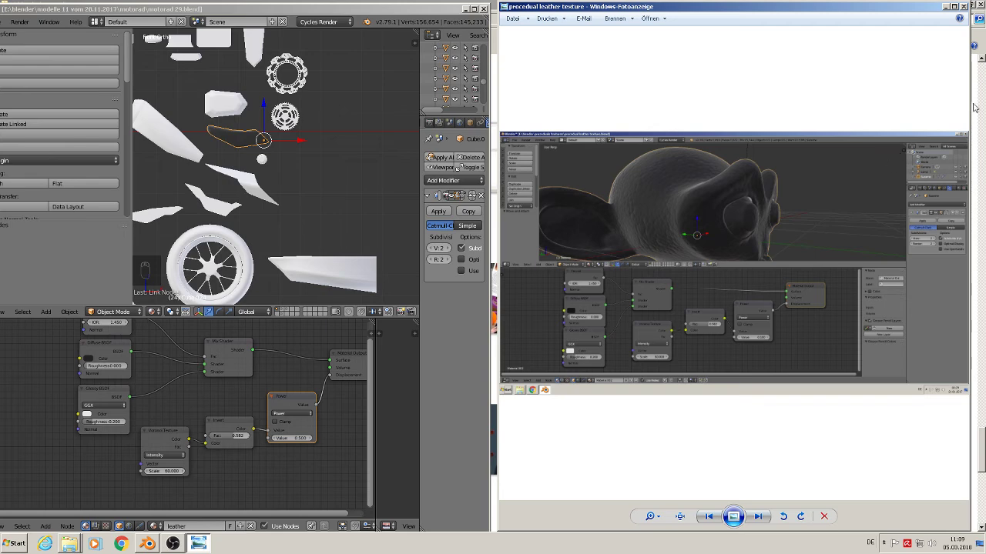
left_click(963, 6)
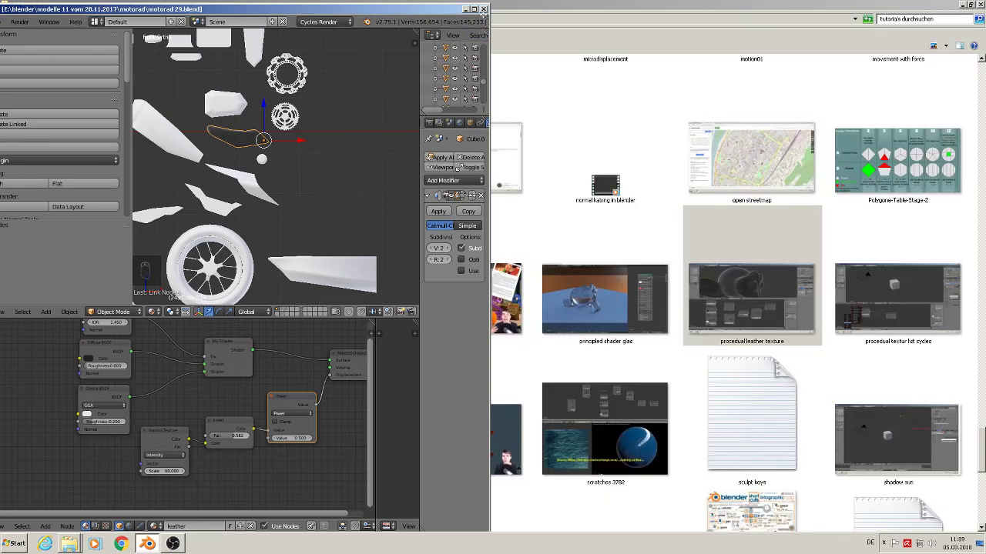
left_click(474, 9)
Examine the seat's leather surface from several angles, along with its material settings, node setup and mesh
scroll(416, 100, "up", 4)
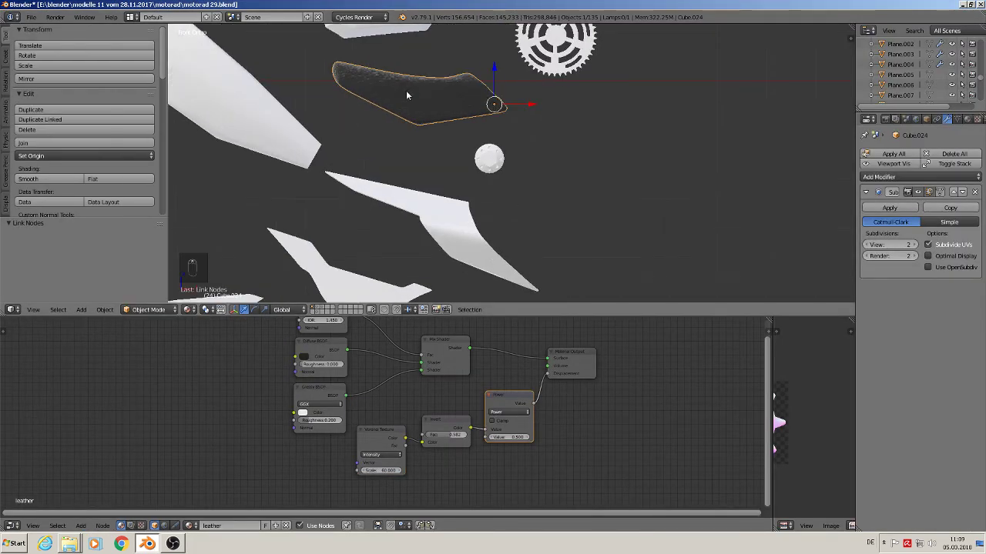
scroll(446, 144, "up", 3)
middle_click_drag(429, 167, 395, 218)
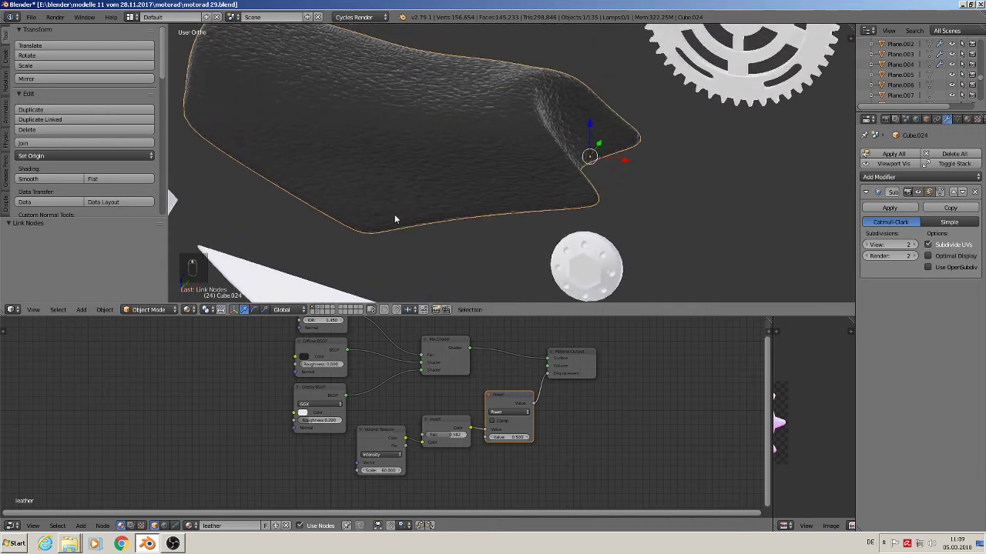
left_click(971, 119)
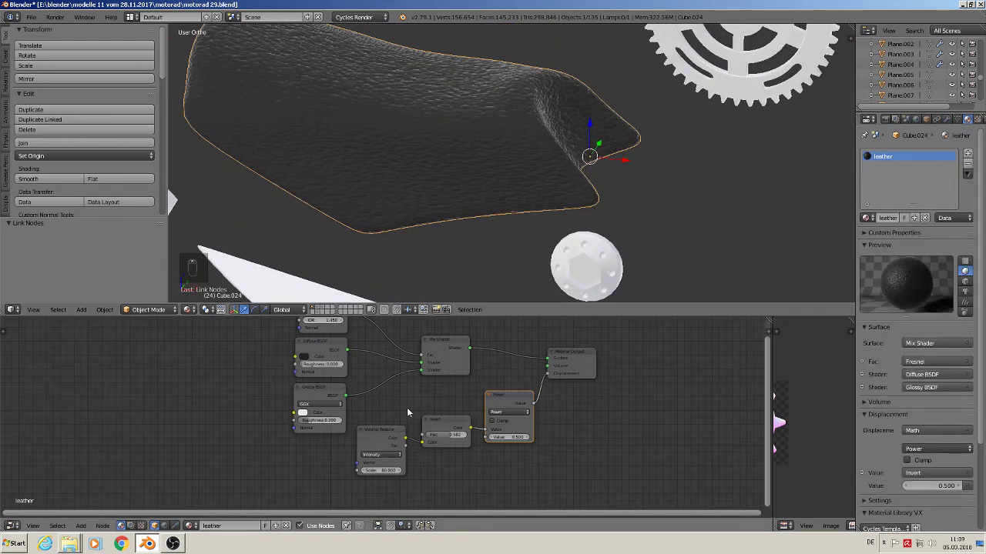
middle_click_drag(260, 431, 359, 466)
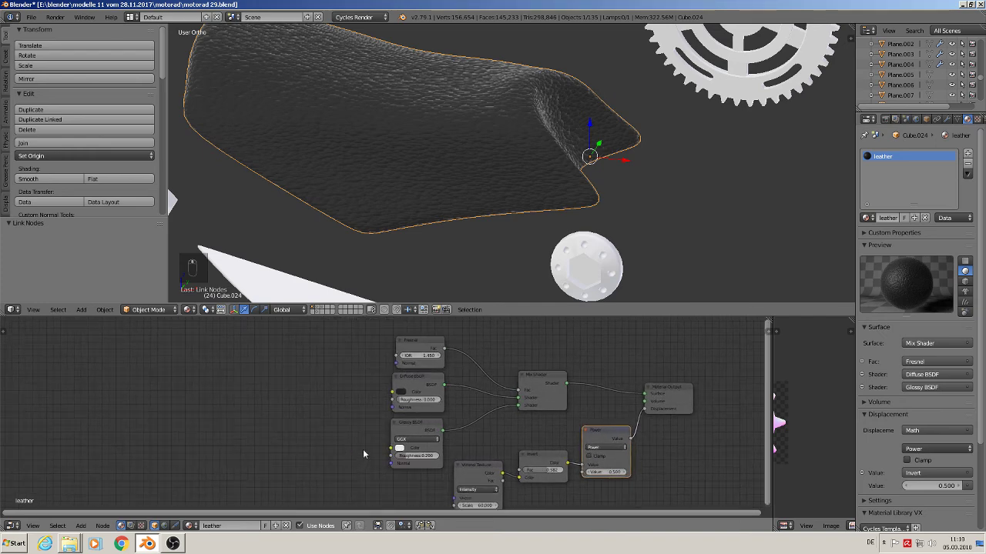
scroll(363, 451, "down", 1)
scroll(454, 195, "down", 2)
middle_click_drag(451, 269, 484, 244)
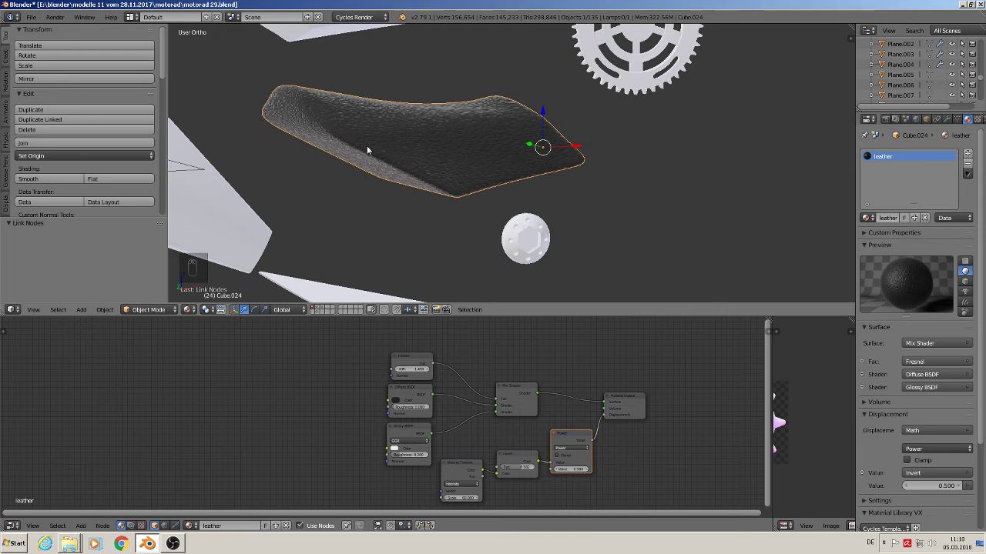
key("Tab")
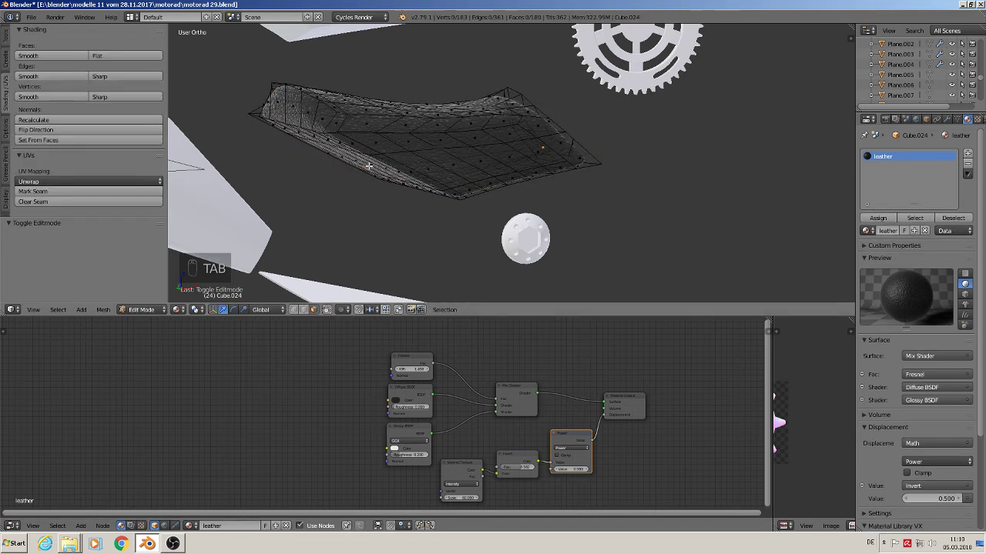
scroll(369, 165, "up", 1)
key("Tab")
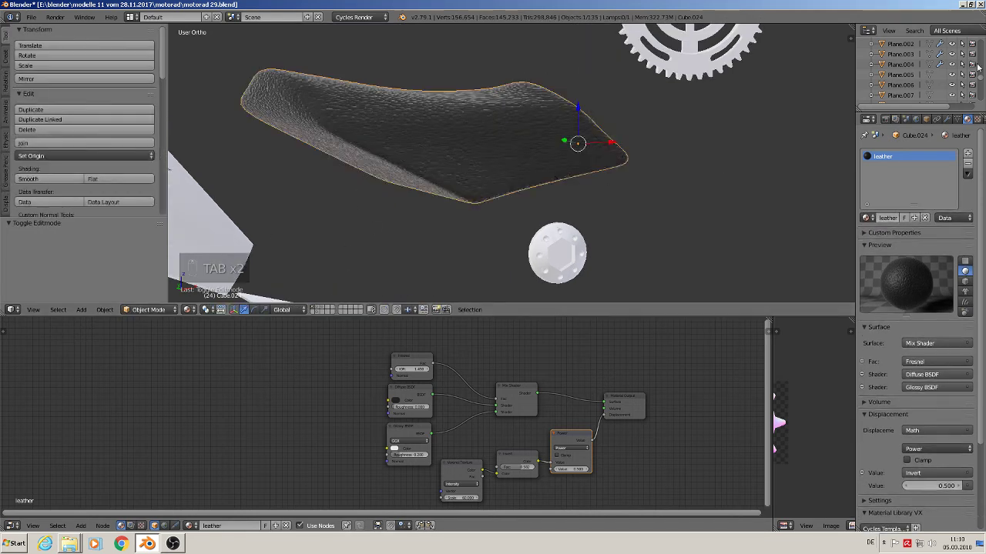
Duplicate the leather seat, place the copy about 3.78 units along the X axis, and reselect the original with its modifiers shown
left_click(946, 119)
scroll(565, 235, "down", 3)
middle_click_drag(564, 235, 504, 215)
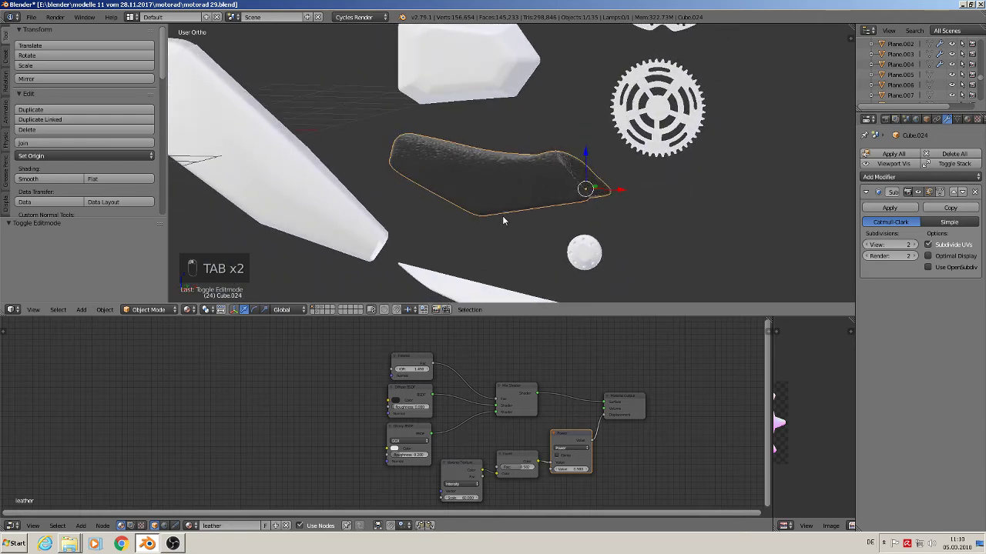
key("shift+d")
left_click_drag(613, 190, 186, 214)
right_click(433, 168)
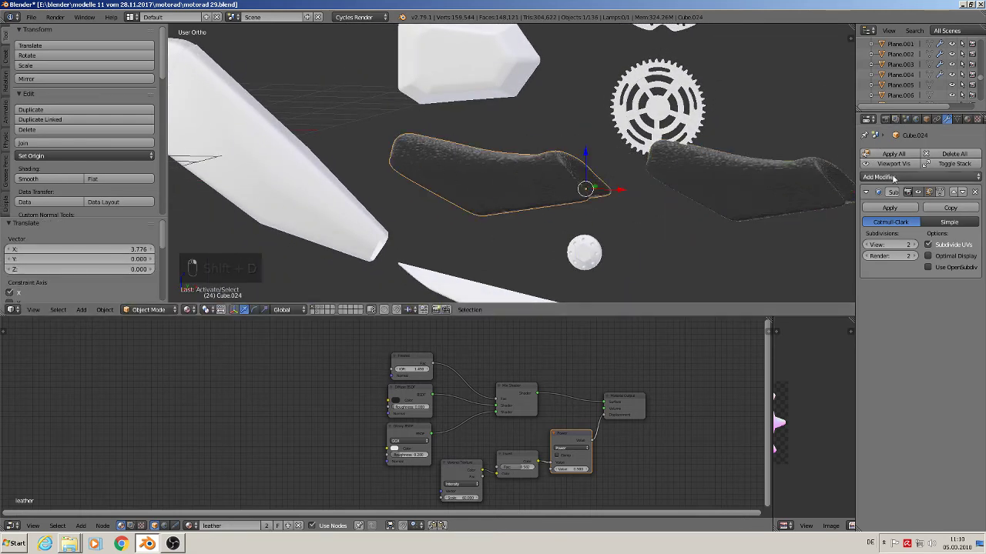
Apply the original seat's Subdivision Surface modifier and check the resulting dense mesh
left_click(893, 208)
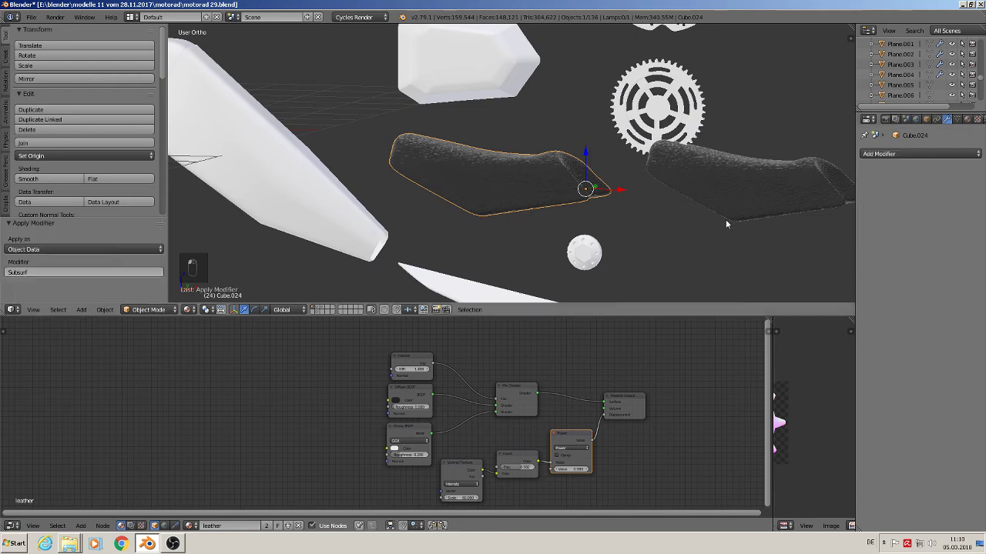
key("Tab")
middle_click_drag(524, 222, 558, 245)
key("Tab")
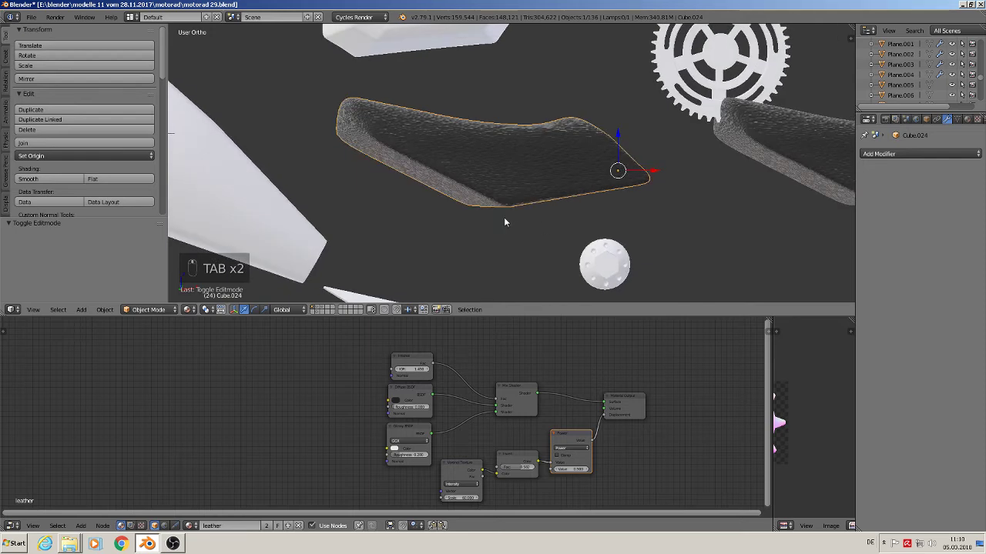
Select the edge loop bordering the seat's long sloping lower front face and mark it as a UV seam
scroll(478, 200, "up", 3)
key("Tab")
scroll(454, 185, "up", 5)
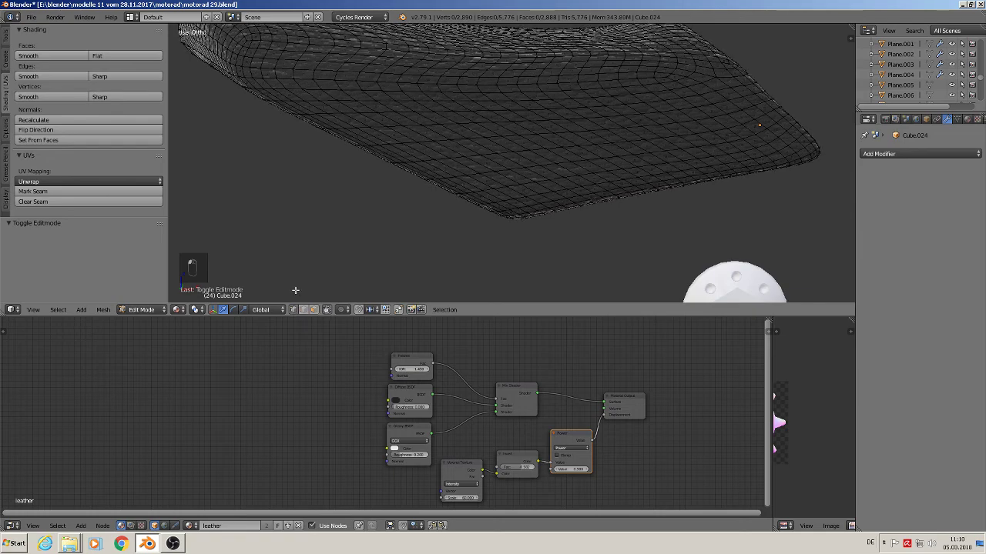
middle_click_drag(298, 289, 454, 27)
middle_click_drag(431, 123, 441, 153)
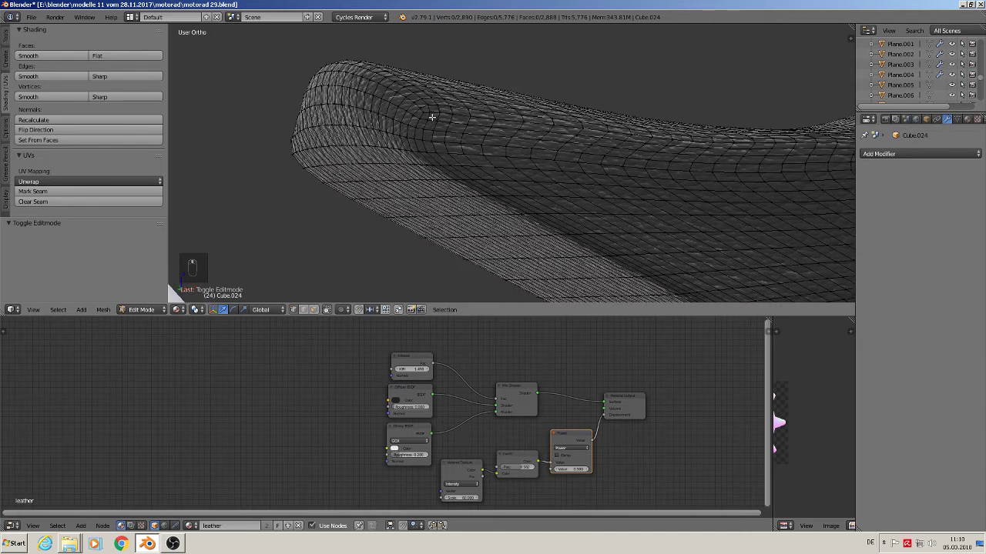
right_click(400, 85, "alt")
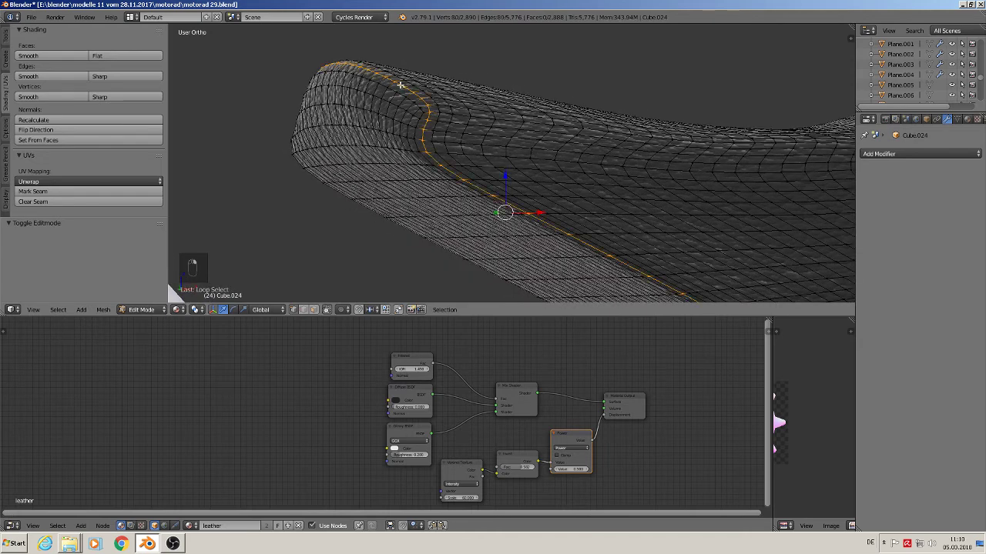
scroll(451, 139, "down", 7)
middle_click_drag(452, 140, 482, 166)
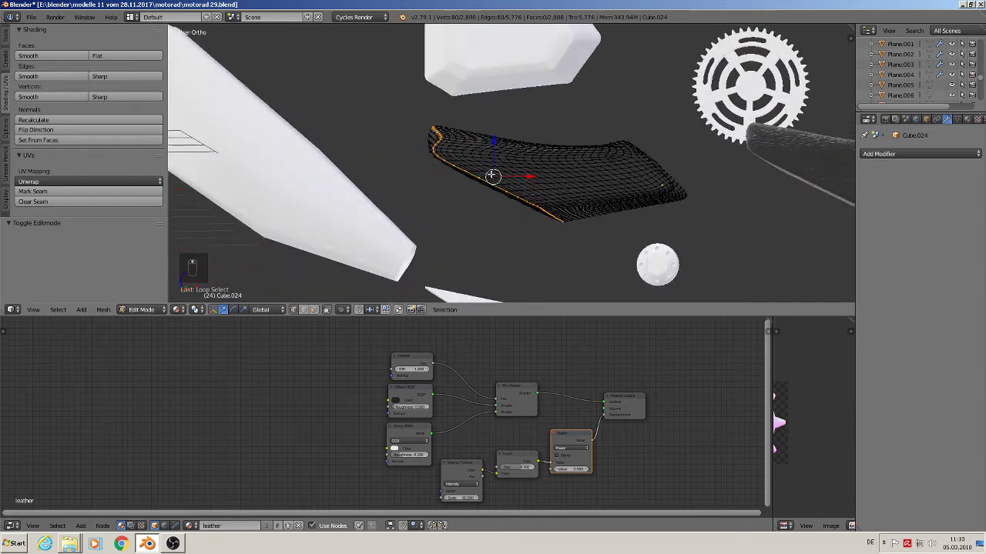
left_click(43, 192)
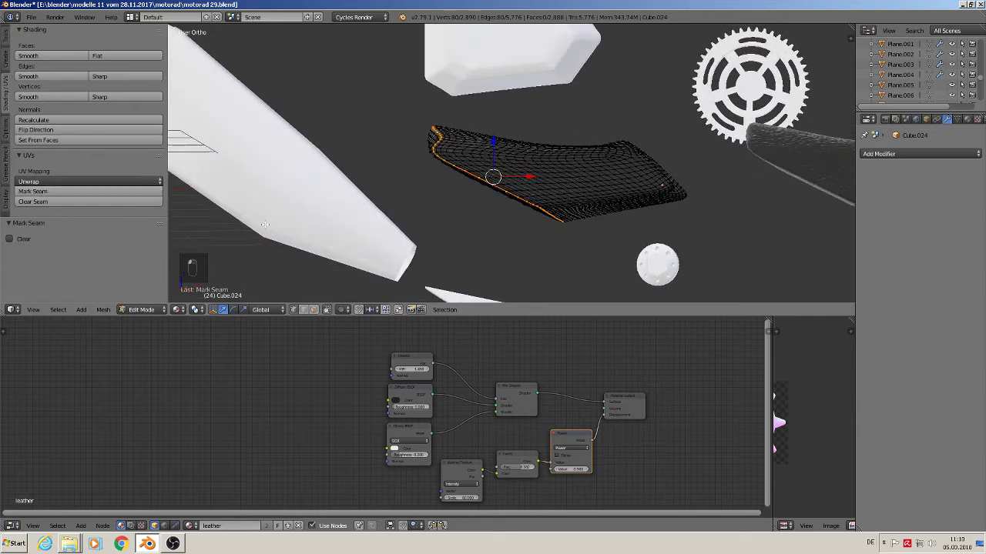
Select the edge loop around the seat's concave lower rear face and mark it as a UV seam
scroll(587, 221, "up", 3)
middle_click_drag(583, 220, 583, 200)
scroll(579, 194, "up", 3)
scroll(533, 181, "up", 2)
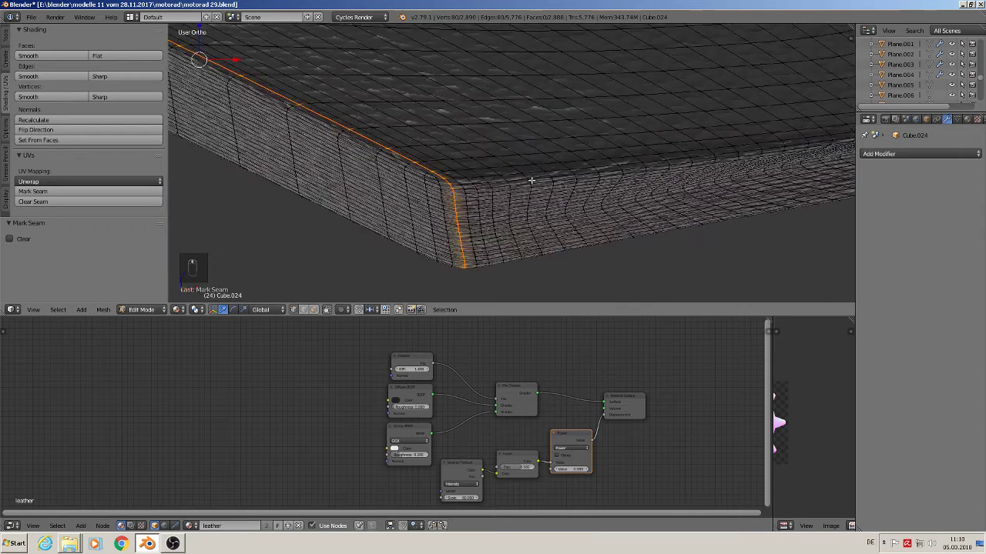
scroll(532, 181, "up", 1)
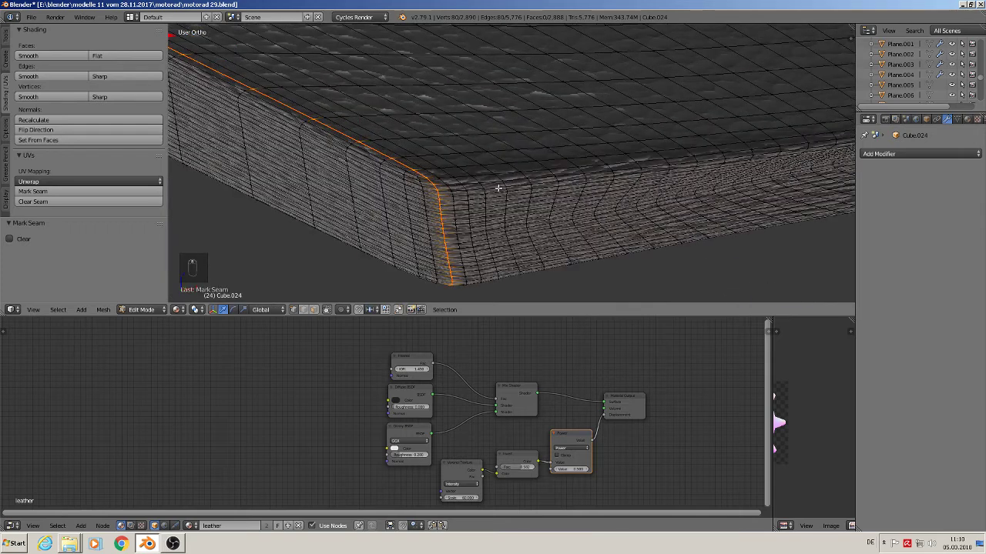
right_click(460, 186, "alt")
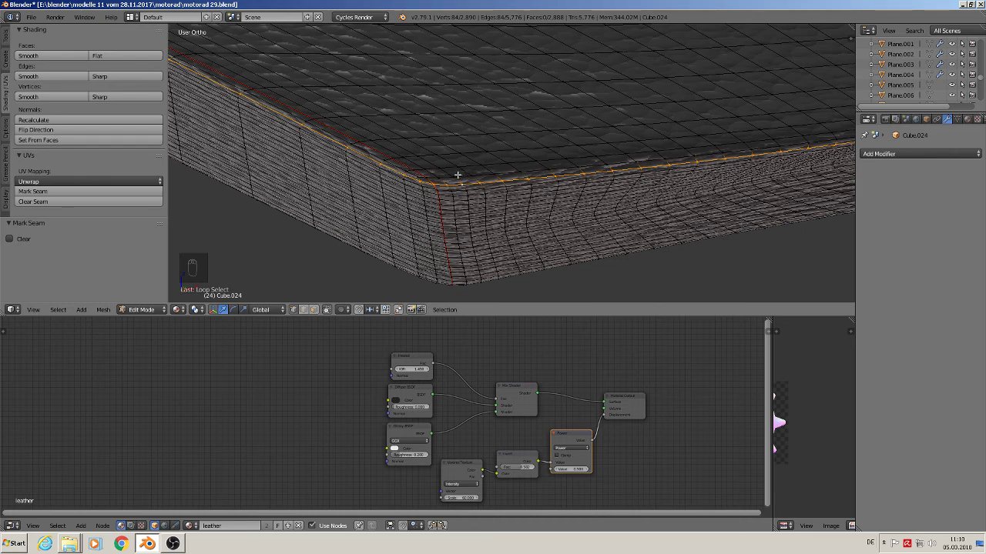
right_click(437, 184)
middle_click_drag(572, 199, 431, 186)
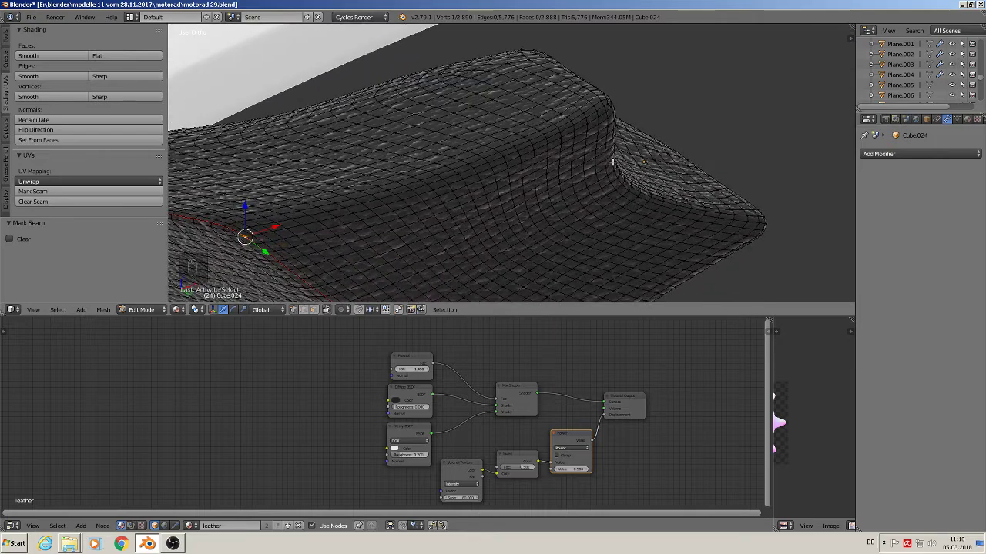
right_click(616, 157, "alt")
middle_click_drag(616, 156, 616, 189)
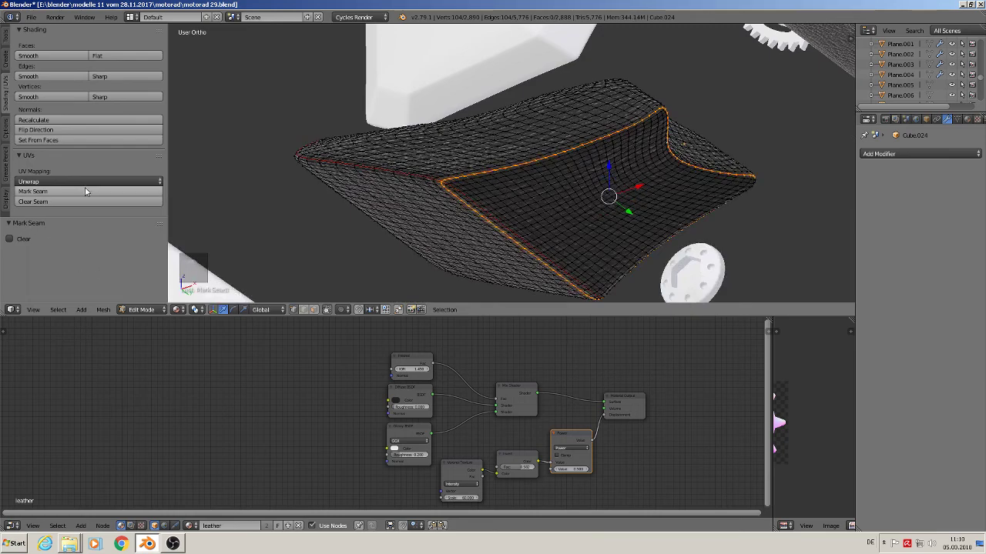
Select the entire seat mesh and unwrap it along the marked seams
middle_click_drag(406, 193, 451, 207)
key("a")
key("a")
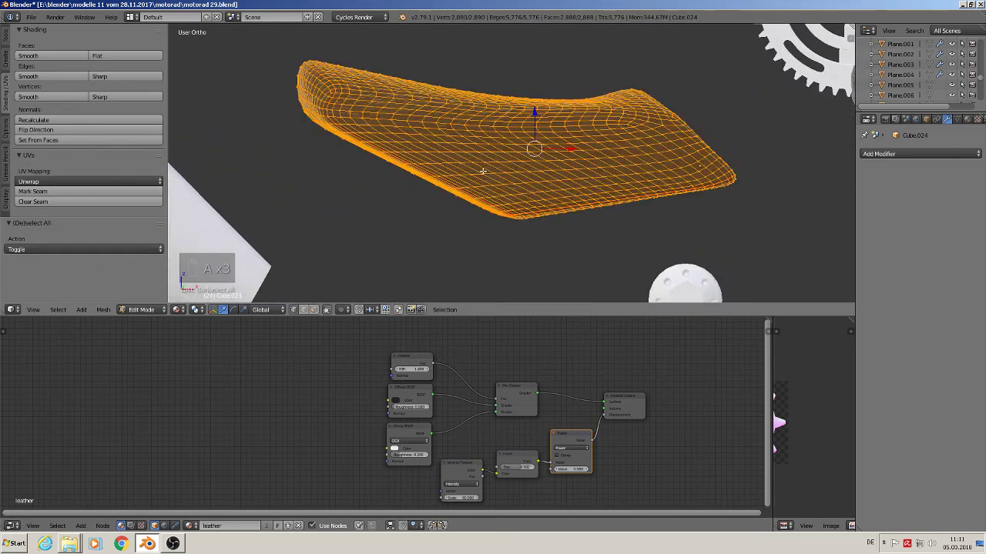
key("u")
left_click(483, 171)
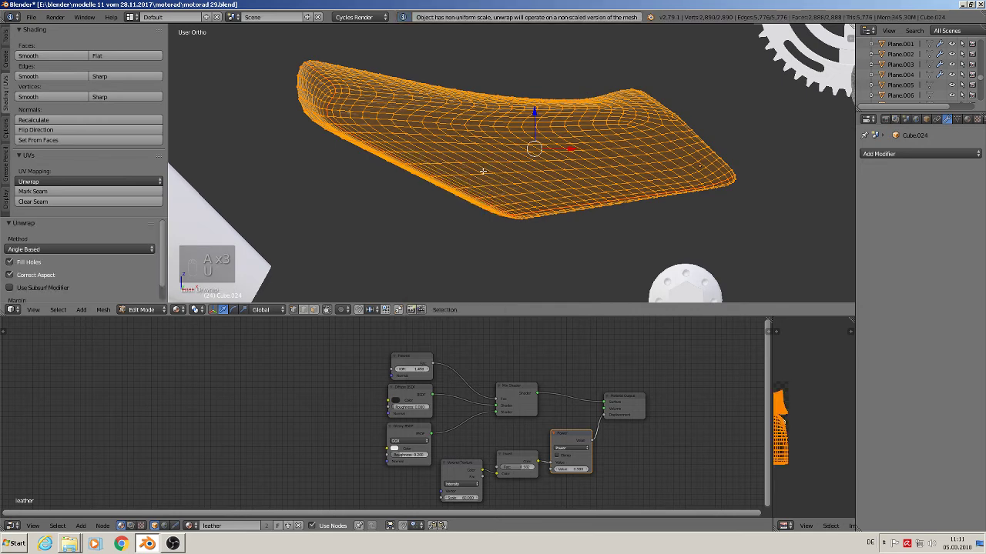
Apply the seat's rotation and scale in Object Mode and set its origin to the geometry
key("Tab")
left_click(105, 310)
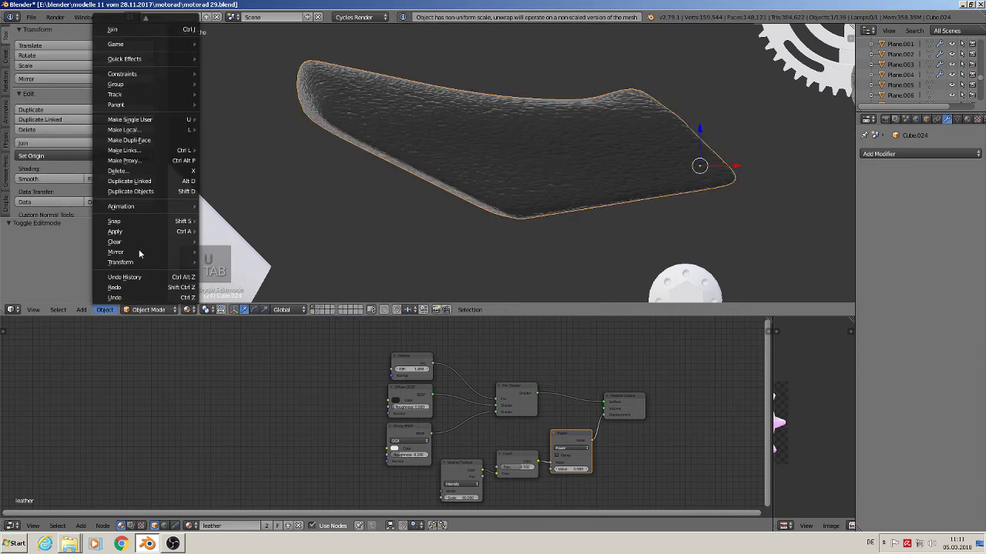
mouse_move(127, 231)
left_click(231, 258)
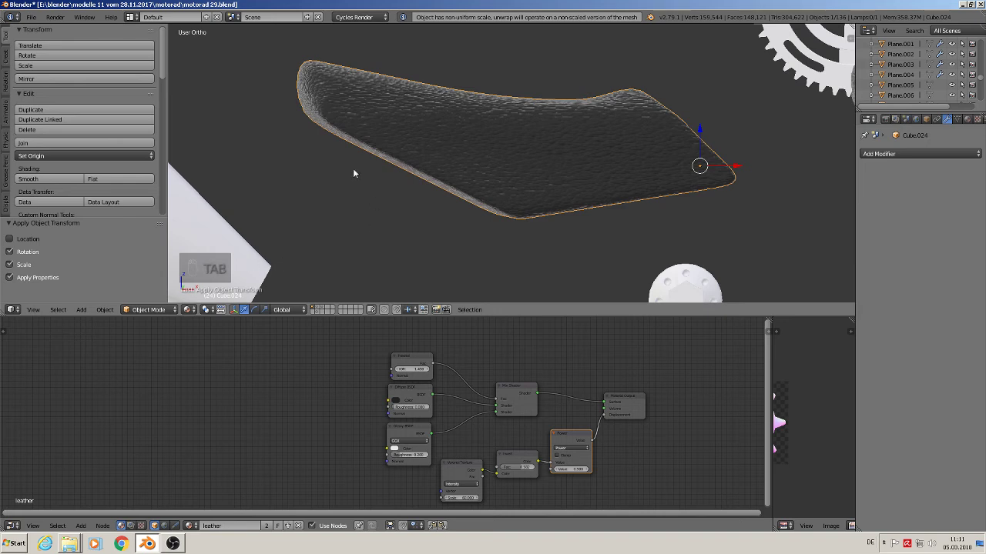
left_click(69, 155)
left_click(77, 182)
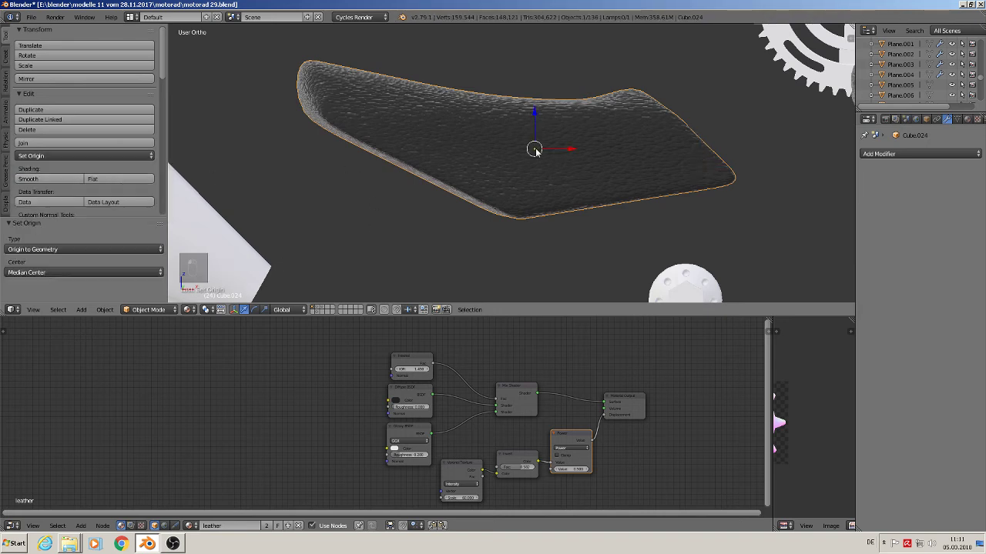
Unwrap the whole seat mesh again with the applied scale and return to Object Mode
key("Tab")
key("u")
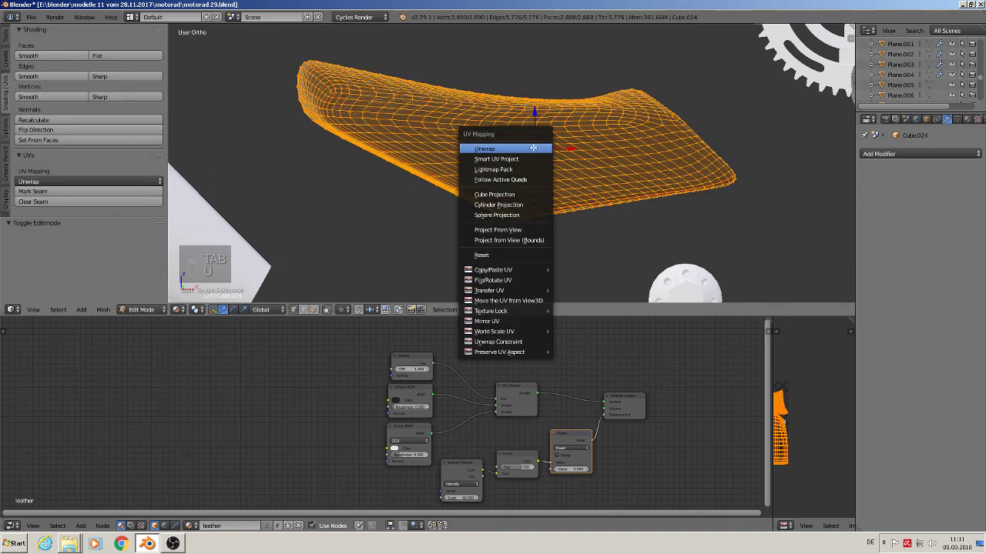
left_click(533, 148)
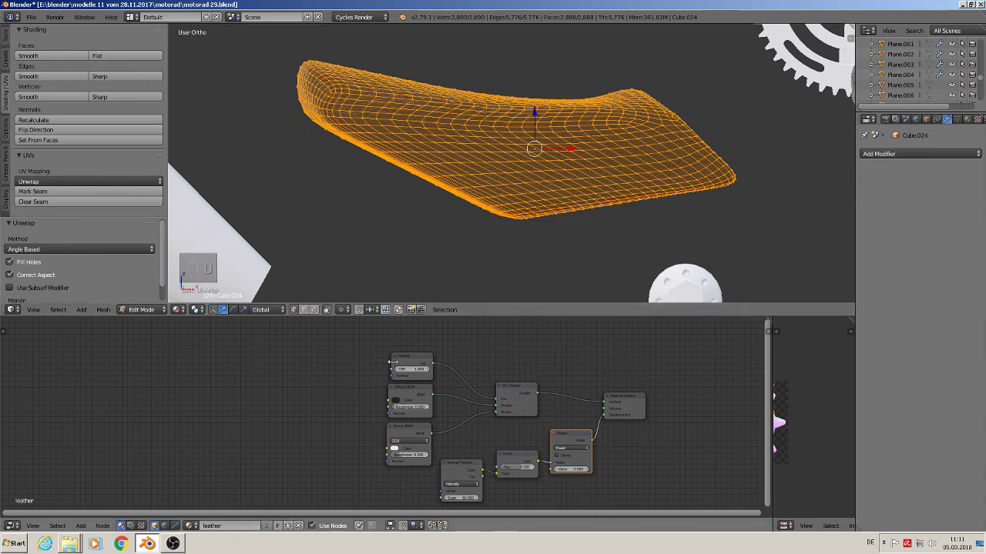
key("Tab")
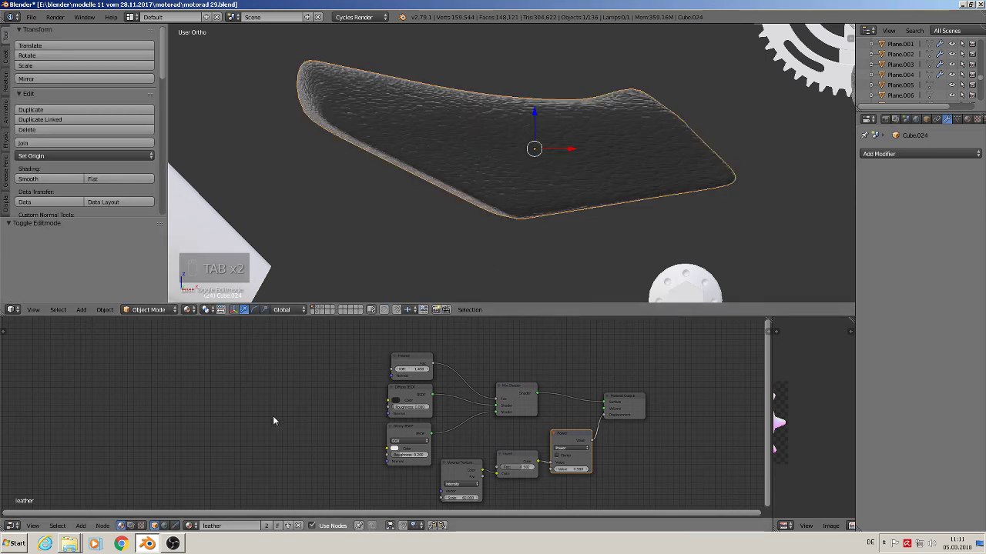
Add a Texture Coordinate node and a Mapping node to the leather material, placing the Mapping node closer to the shaders
middle_click_drag(273, 420, 318, 394)
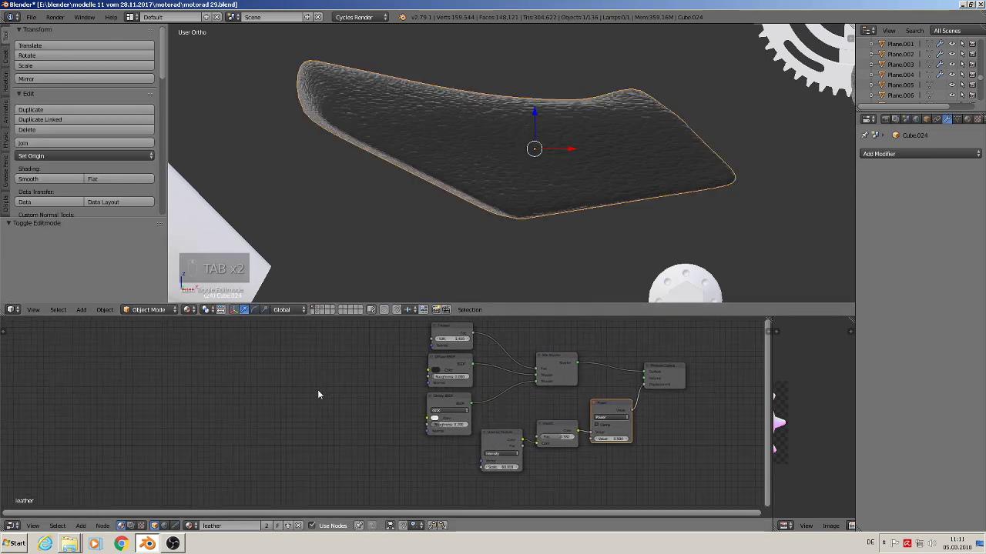
left_click(80, 526)
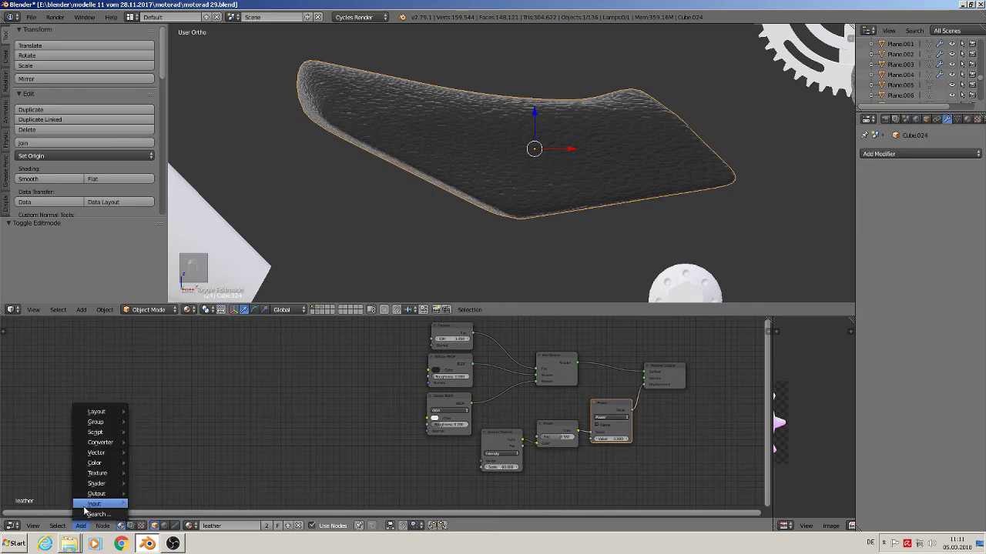
mouse_move(94, 503)
left_click(168, 470)
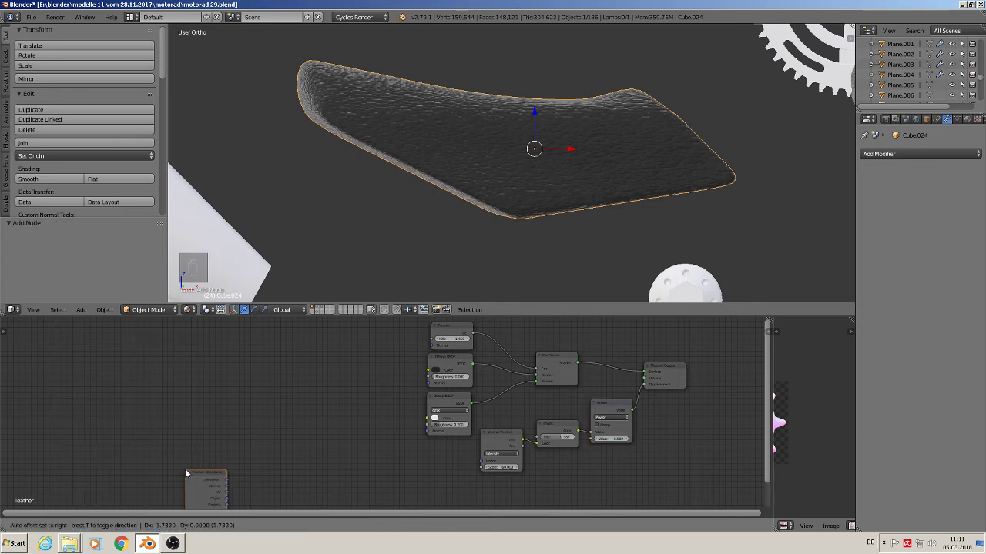
left_click(108, 403)
left_click(83, 527)
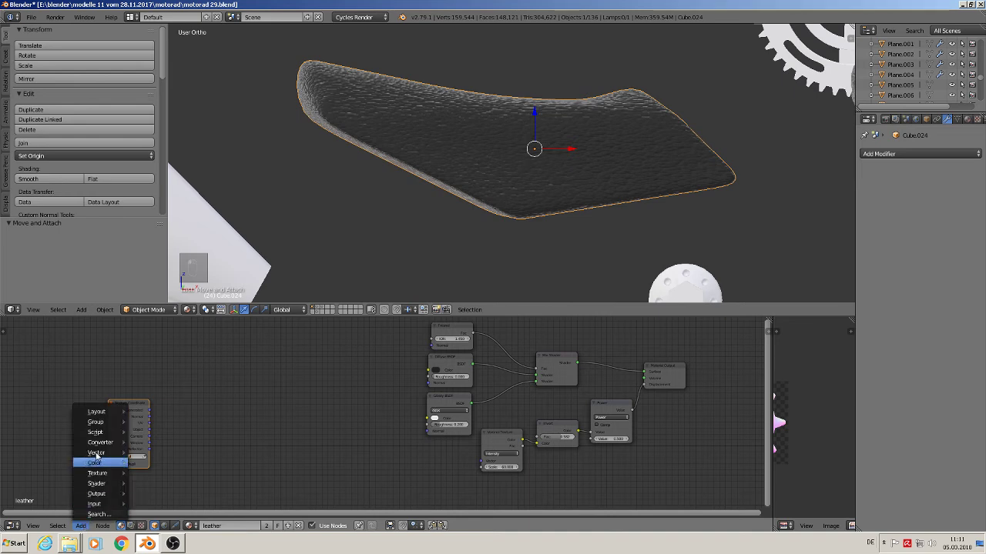
mouse_move(96, 452)
left_click(168, 464)
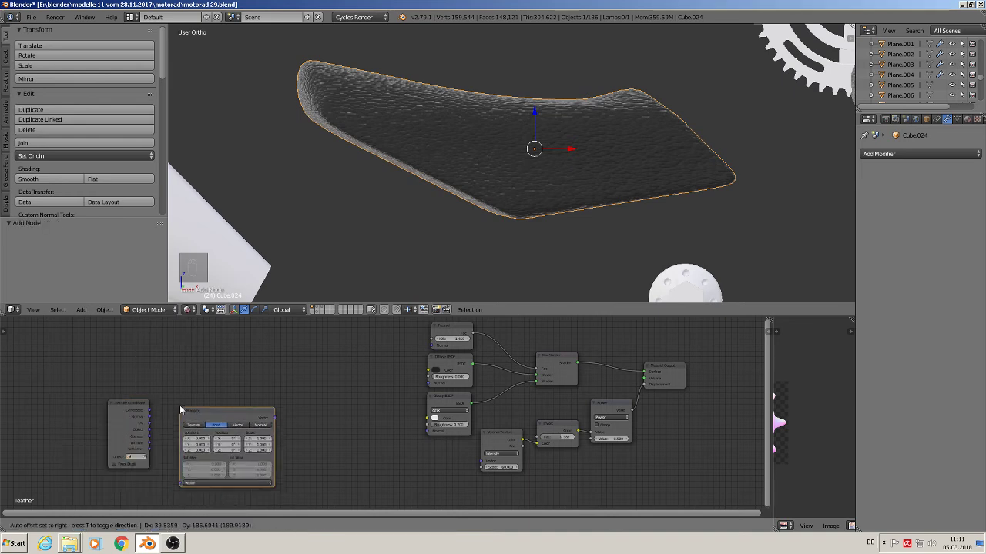
left_click(165, 450)
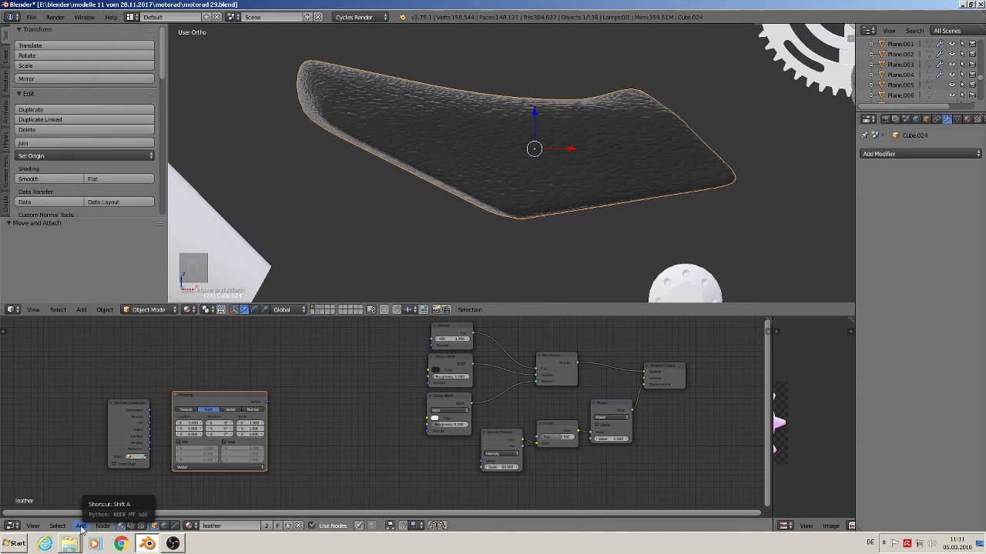
left_click_drag(240, 399, 338, 388)
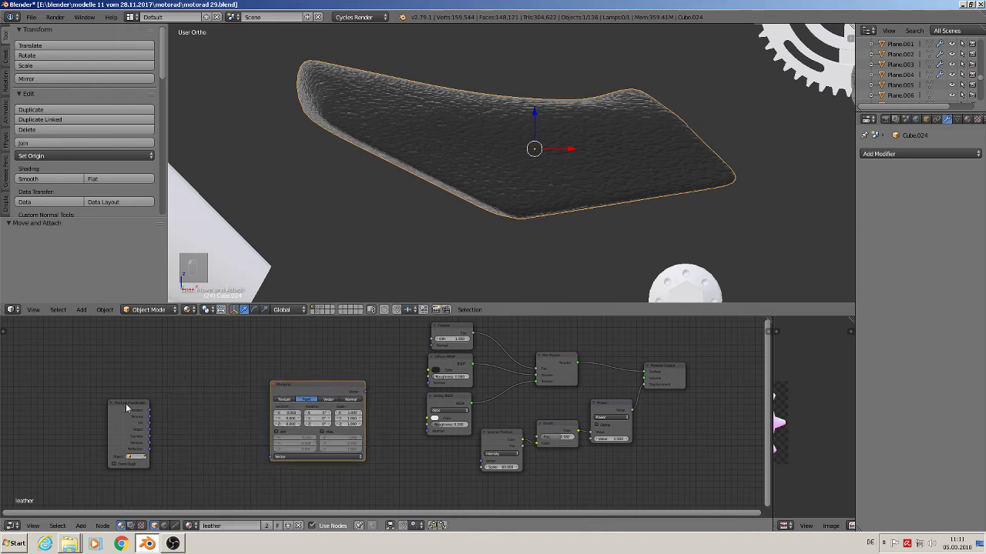
Connect the Texture Coordinate node's UV output to the Mapping node's Vector input and set the mapping type to Texture
left_click_drag(125, 403, 279, 482)
scroll(255, 415, "up", 3)
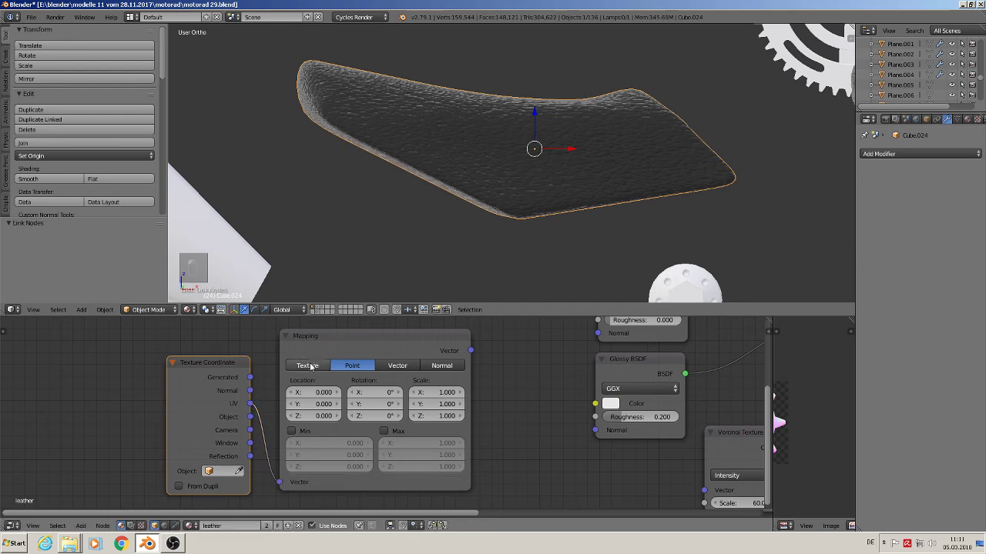
left_click(309, 367)
Connect the Mapping node's Vector output to the Normal inputs of both the Diffuse BSDF and the Glossy BSDF
middle_click_drag(553, 398, 390, 440)
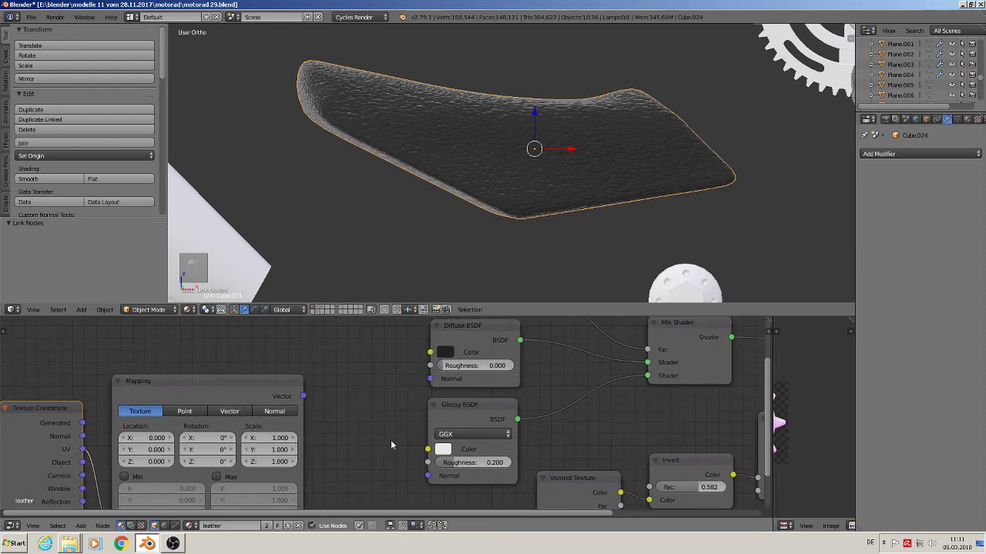
scroll(390, 440, "down", 1)
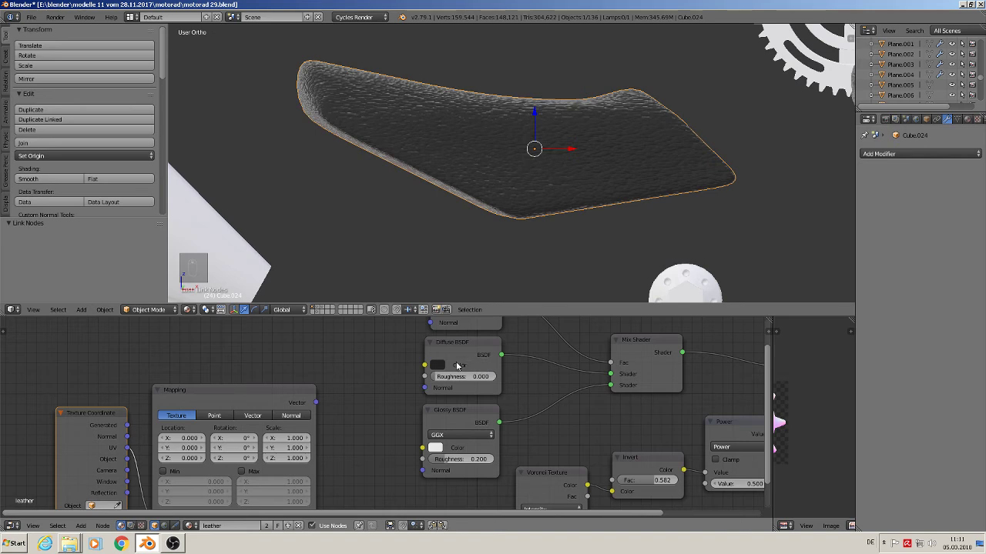
left_click_drag(317, 403, 425, 388)
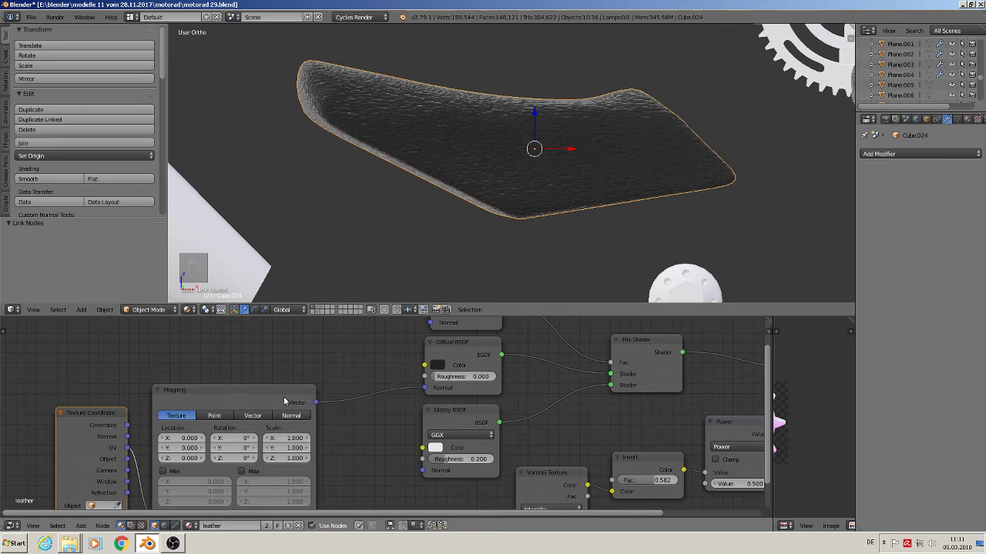
left_click_drag(315, 403, 427, 472)
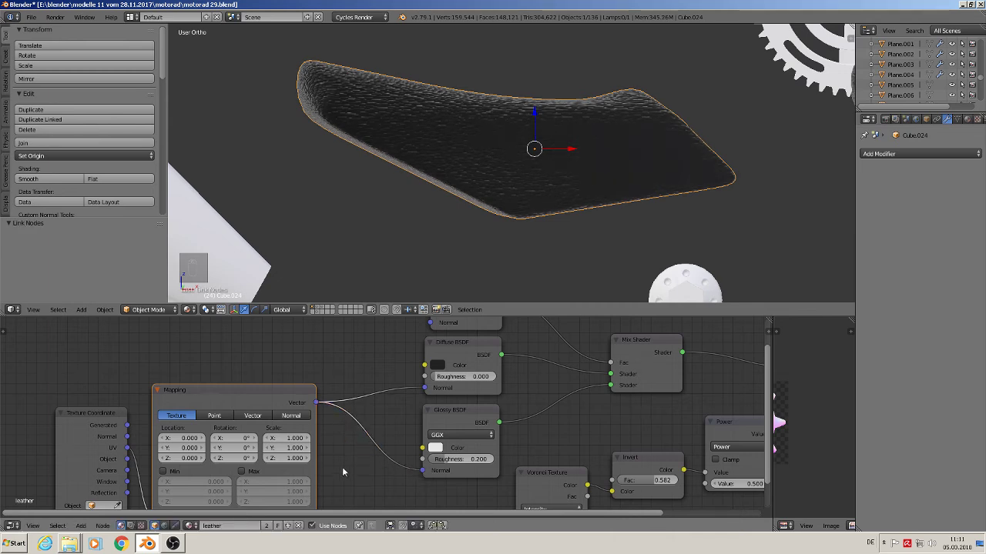
Set the Mapping node's X scale to 0.1
scroll(343, 471, "up", 1)
scroll(268, 434, "up", 2)
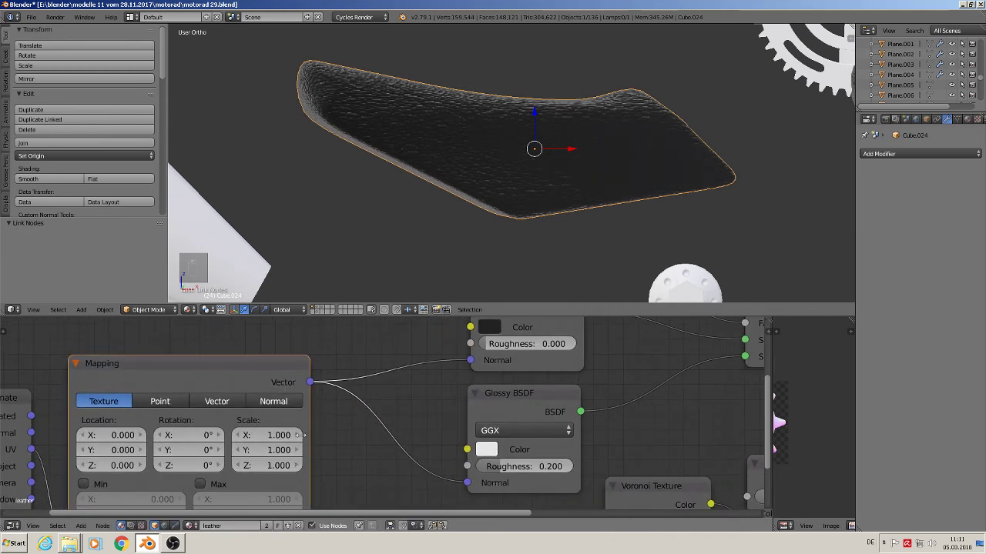
left_click(277, 434)
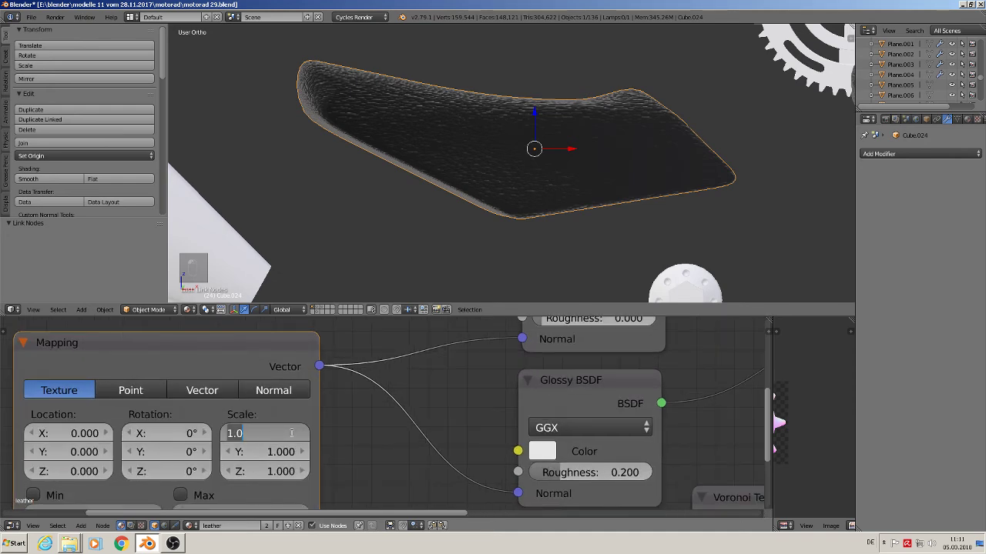
type("0.1")
key("Return")
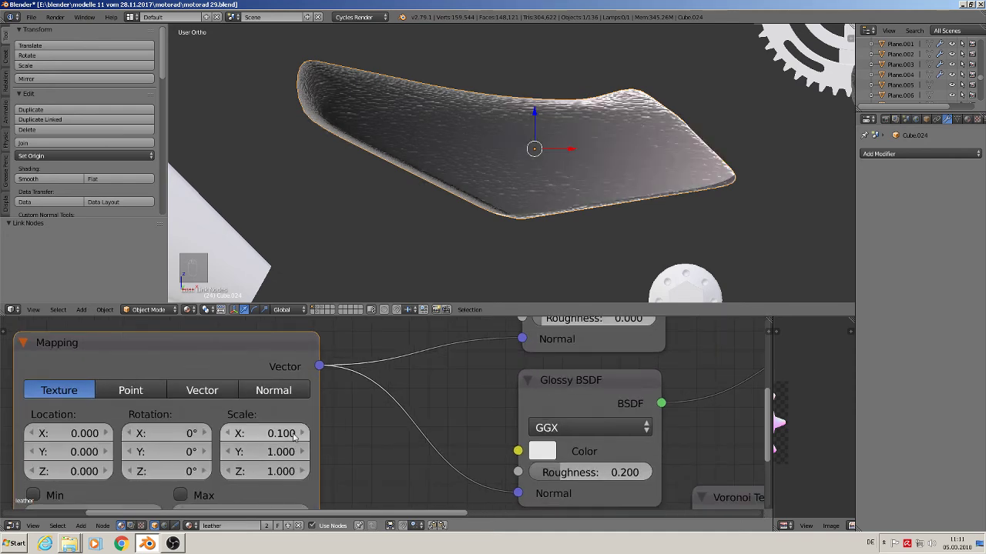
Set the Mapping node's Y scale to 0.1 and check the leather on the seat
left_click(276, 452)
type(".1")
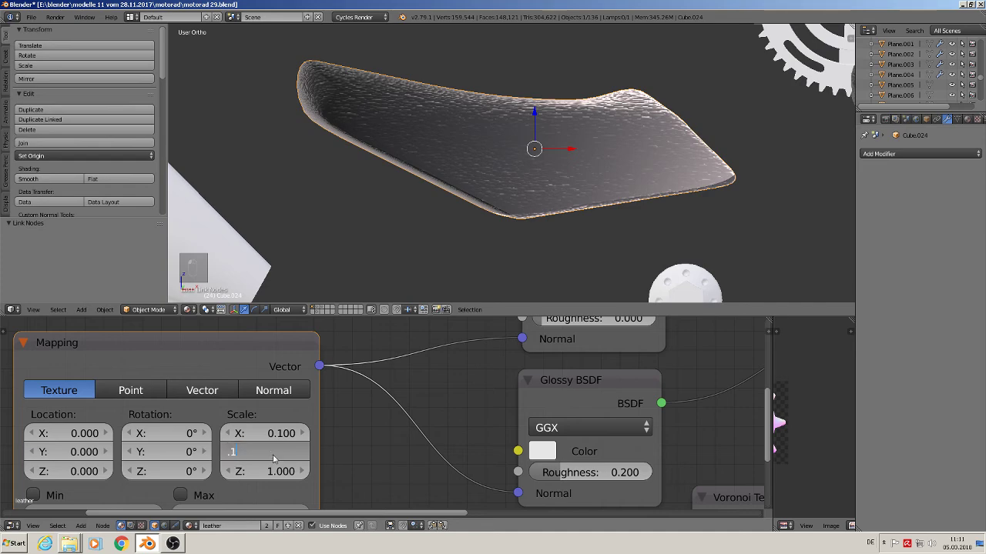
key("Return")
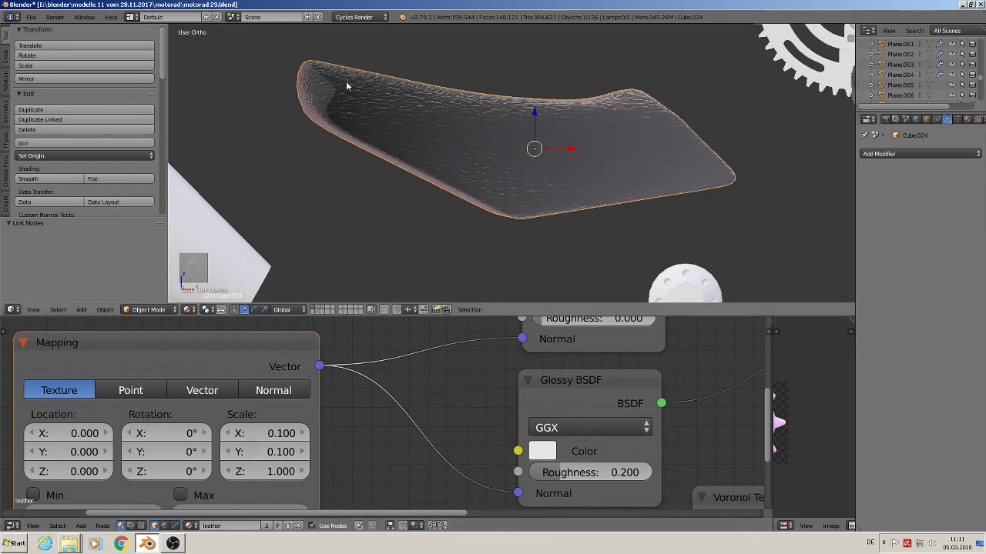
mouse_move(346, 81)
middle_mouse_down()
mouse_move(398, 88)
mouse_move(399, 44)
mouse_move(332, 81)
middle_mouse_up()
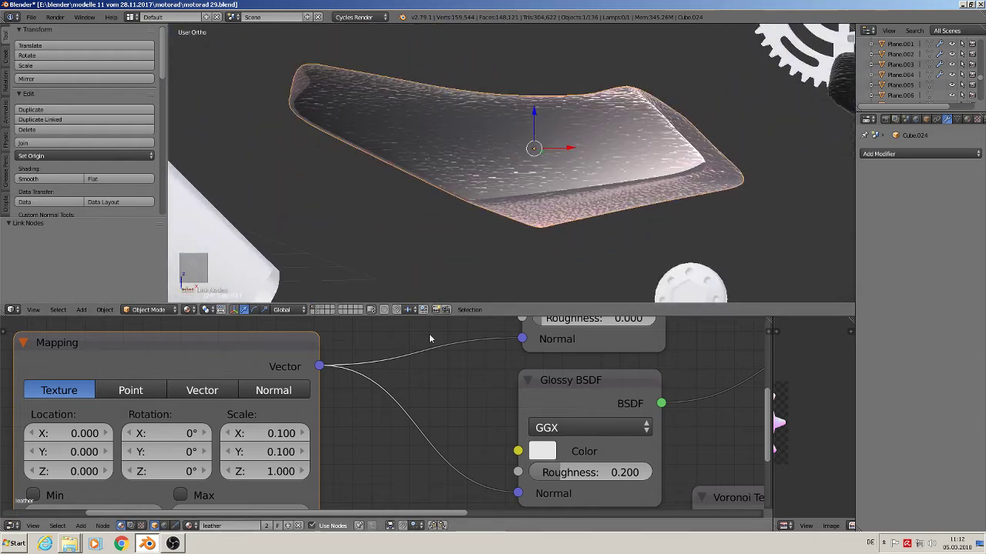
Disconnect the Mapping node's Vector output from the Normal inputs of the Diffuse BSDF and the Glossy BSDF
scroll(426, 431, "down", 4)
scroll(426, 431, "down", 4)
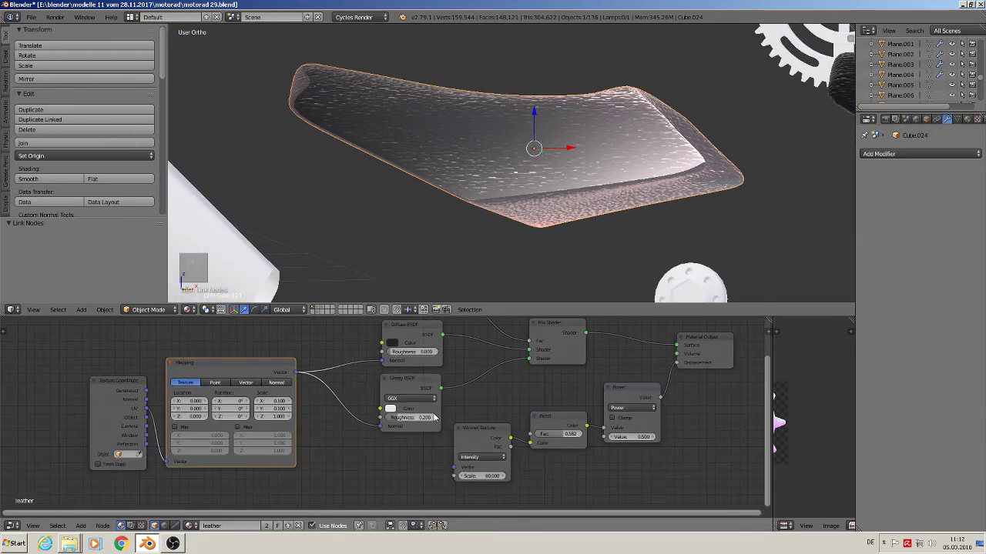
left_click_drag(381, 361, 351, 426)
Set the Voronoi Texture node's scale to 20 in the leather material
scroll(581, 486, "up", 5)
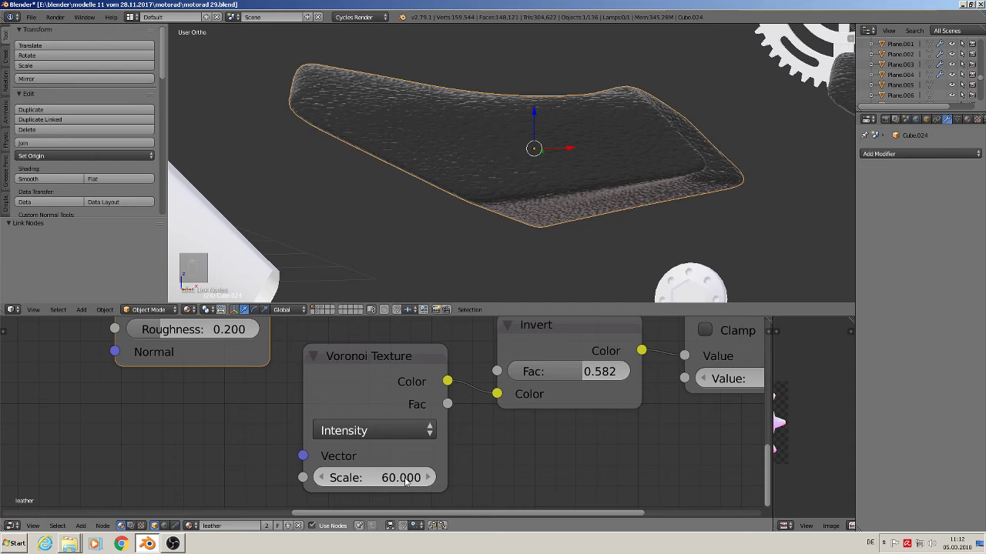
middle_click_drag(516, 114, 541, 160)
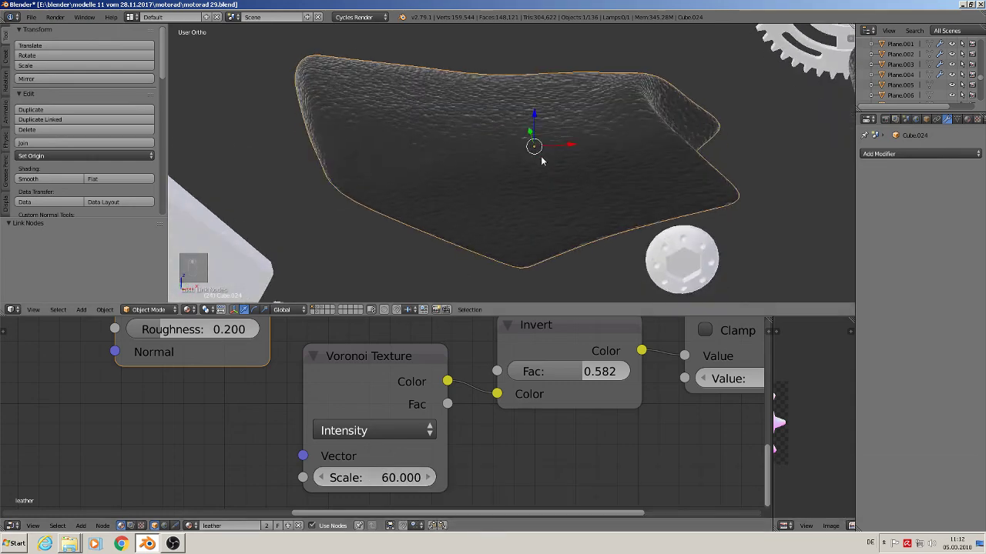
scroll(513, 206, "up", 1)
scroll(386, 477, "up", 1)
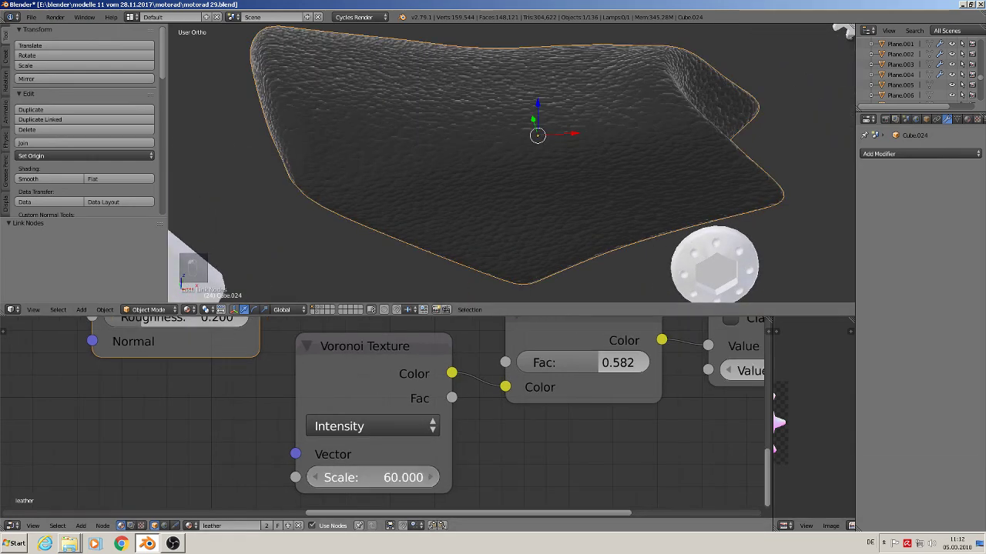
left_click(391, 478)
type("20")
key("Return")
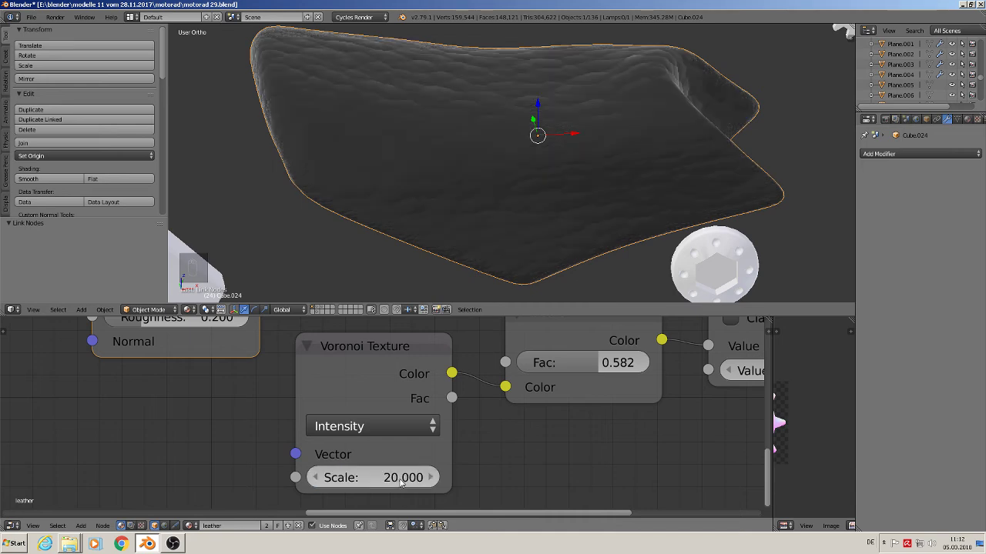
Set the Voronoi Texture node's scale to 200 and inspect the grain on the seat
left_click(400, 479)
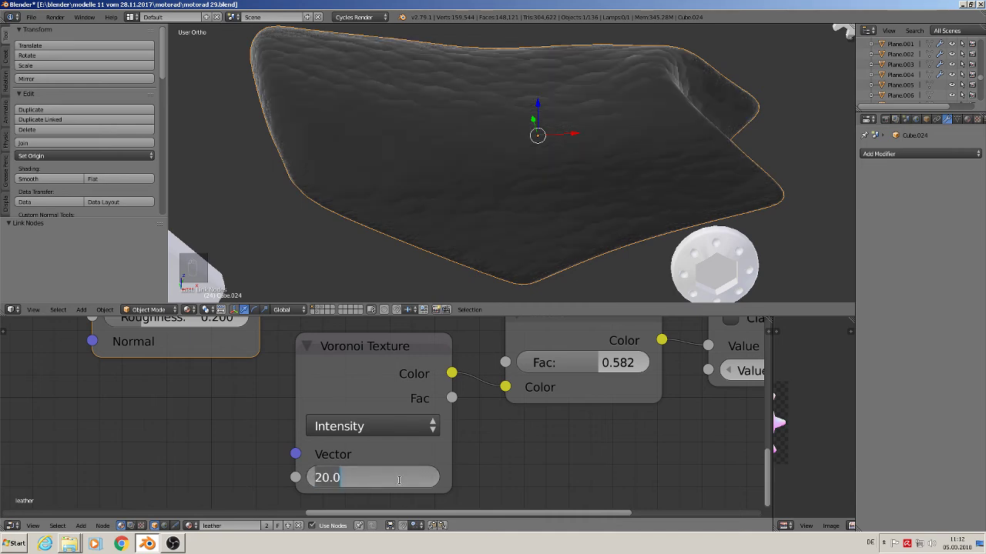
type("200")
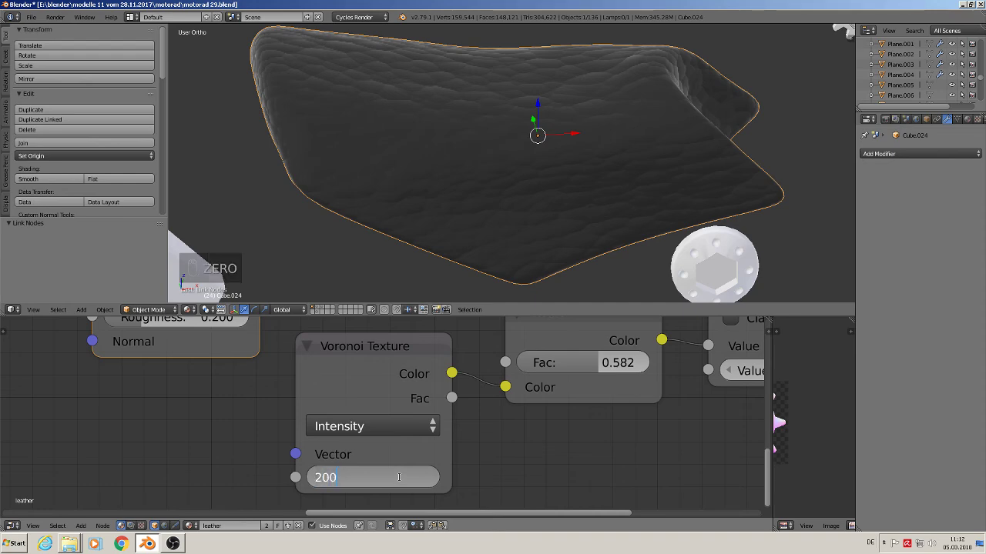
key("Return")
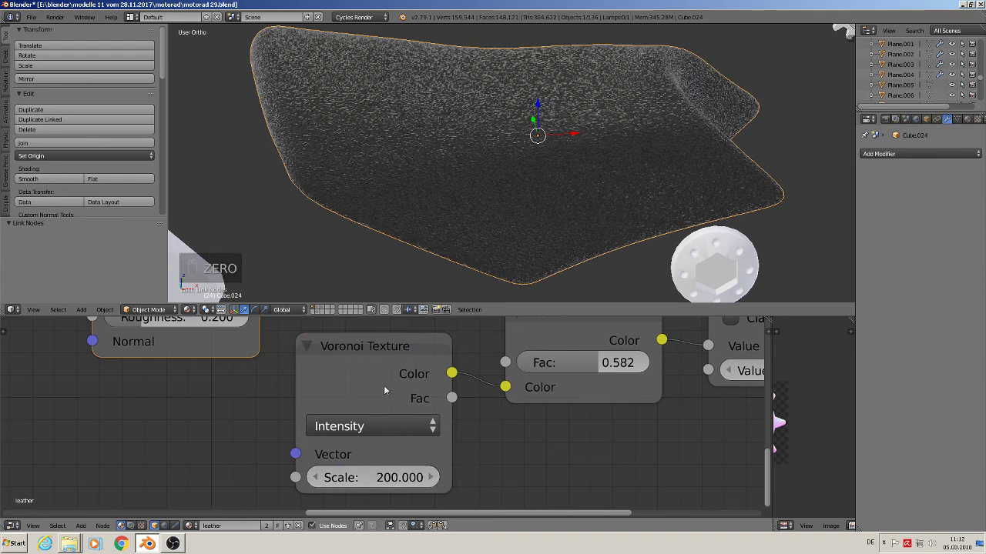
scroll(410, 170, "up", 1)
middle_click_drag(411, 170, 377, 158)
scroll(449, 138, "up", 3)
scroll(452, 143, "down", 1)
scroll(454, 140, "down", 3)
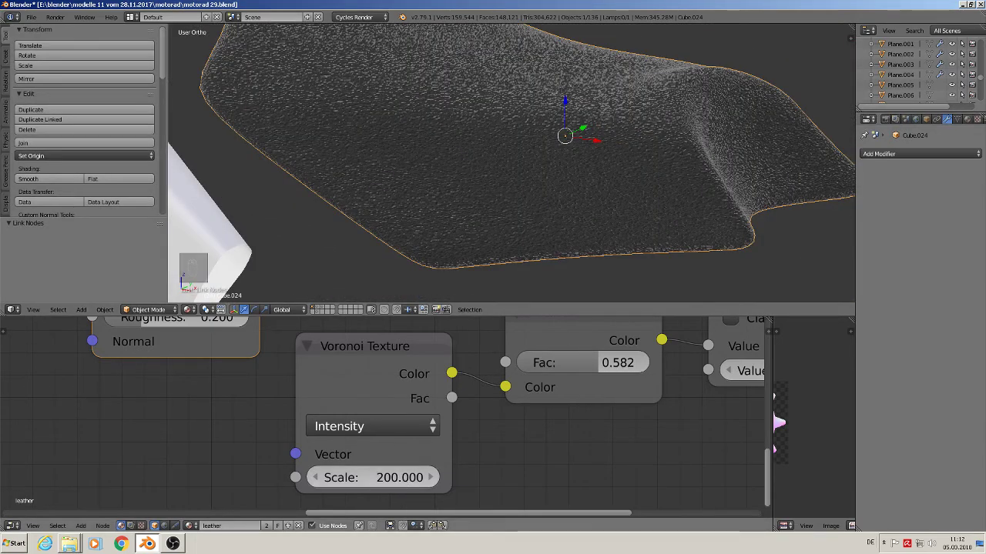
Set the Voronoi Texture node's scale to 350 for a finer leather grain
left_click(400, 476)
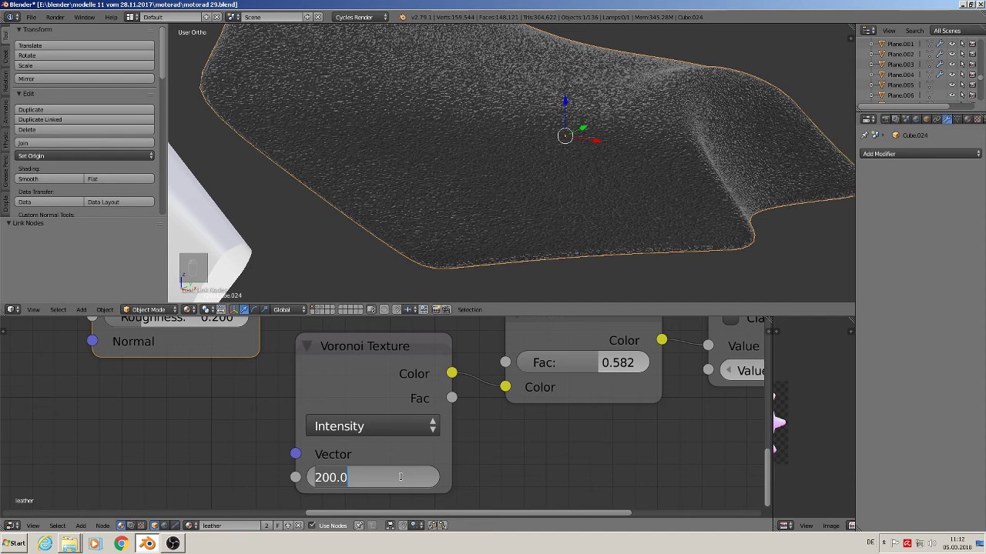
type("350")
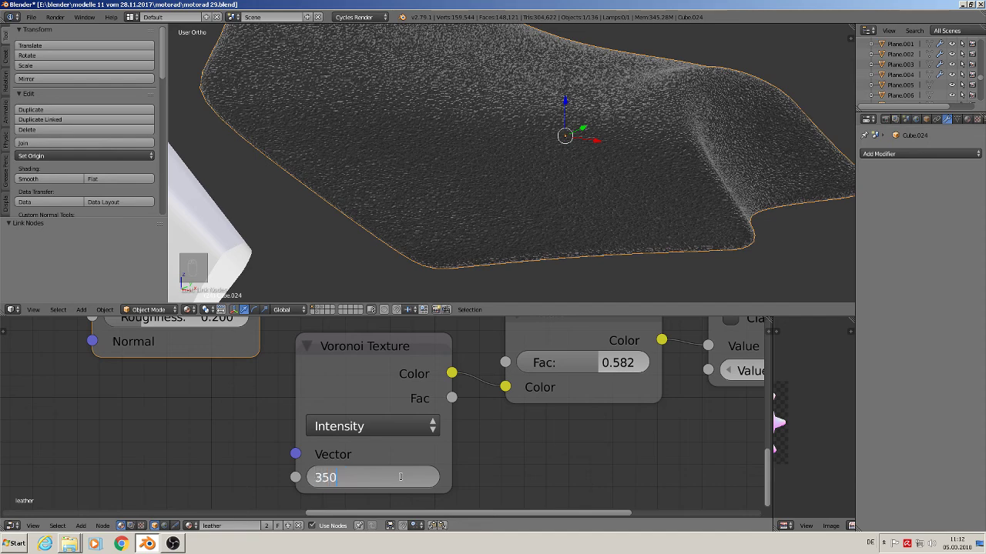
key("Return")
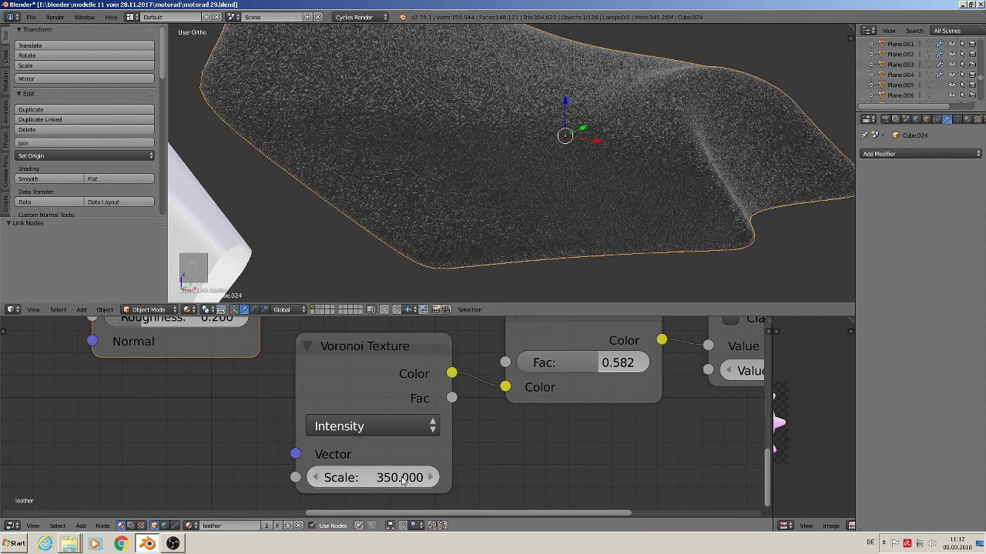
scroll(467, 152, "down", 8)
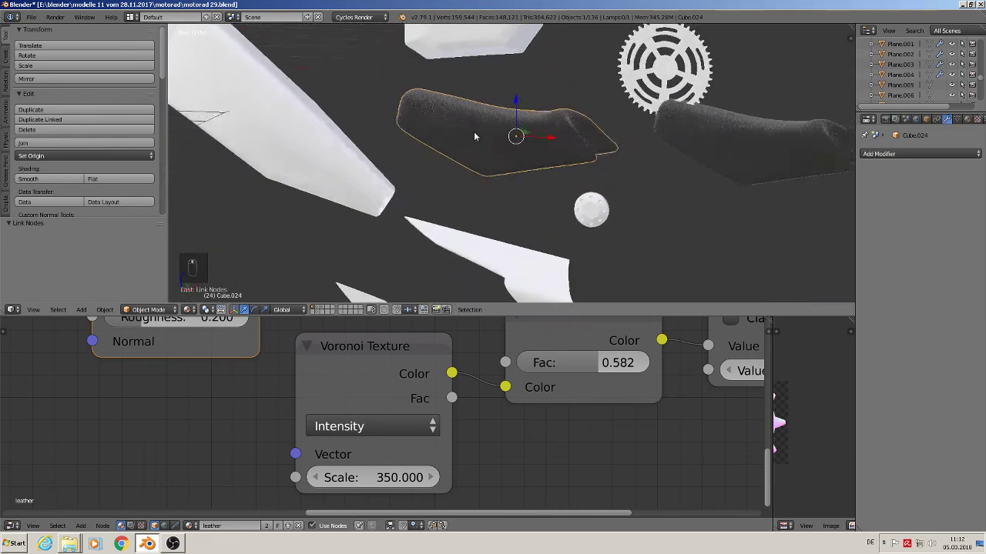
scroll(479, 135, "up", 2)
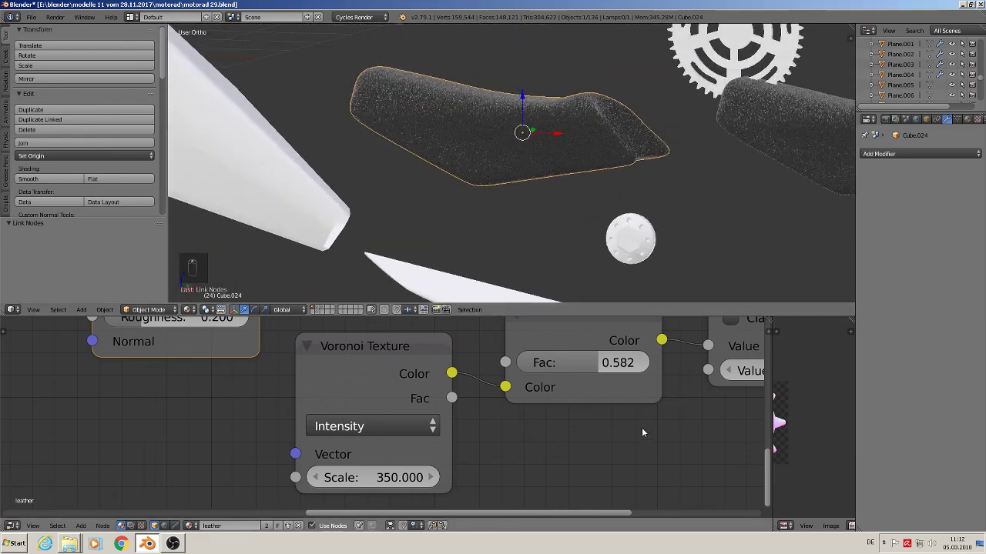
Lower the Power node's exponent value to 0.1 and inspect the bump on the seat
middle_click_drag(643, 433, 255, 501)
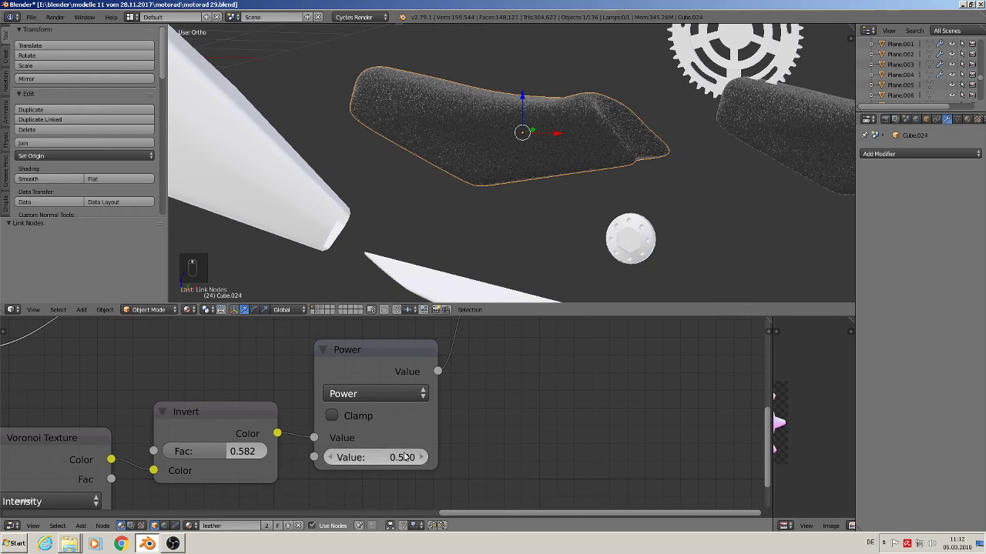
scroll(392, 434, "up", 2)
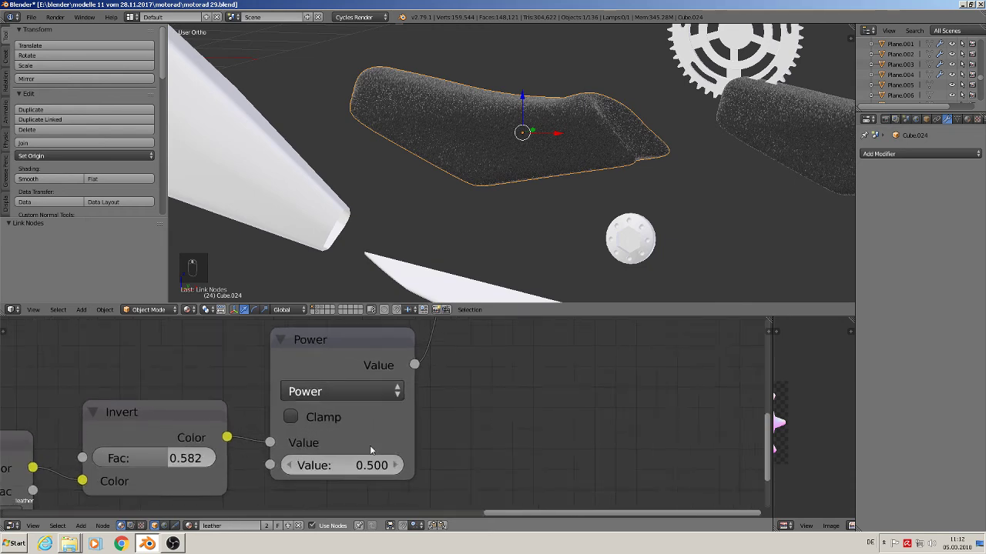
left_click(278, 472)
left_click(277, 472)
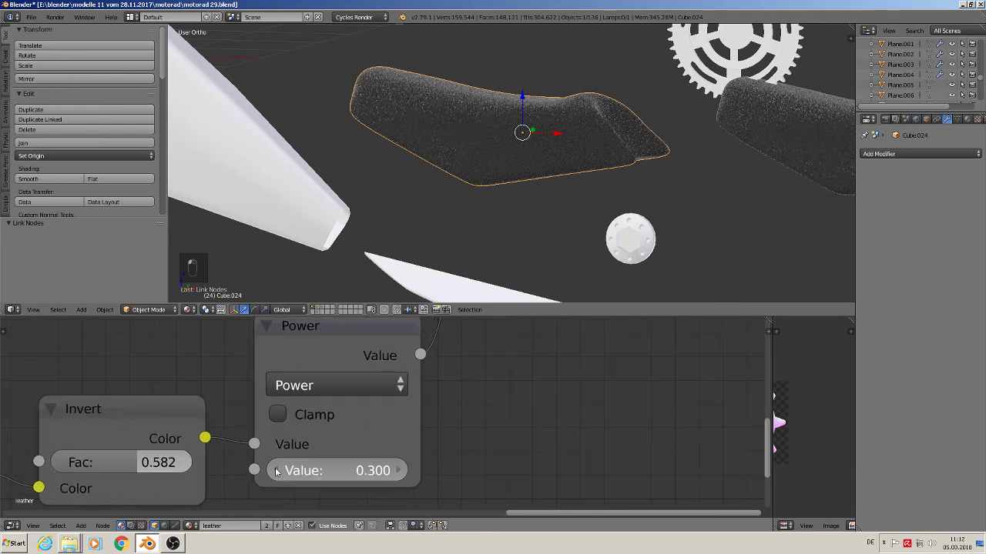
left_click(277, 472)
left_click(277, 472)
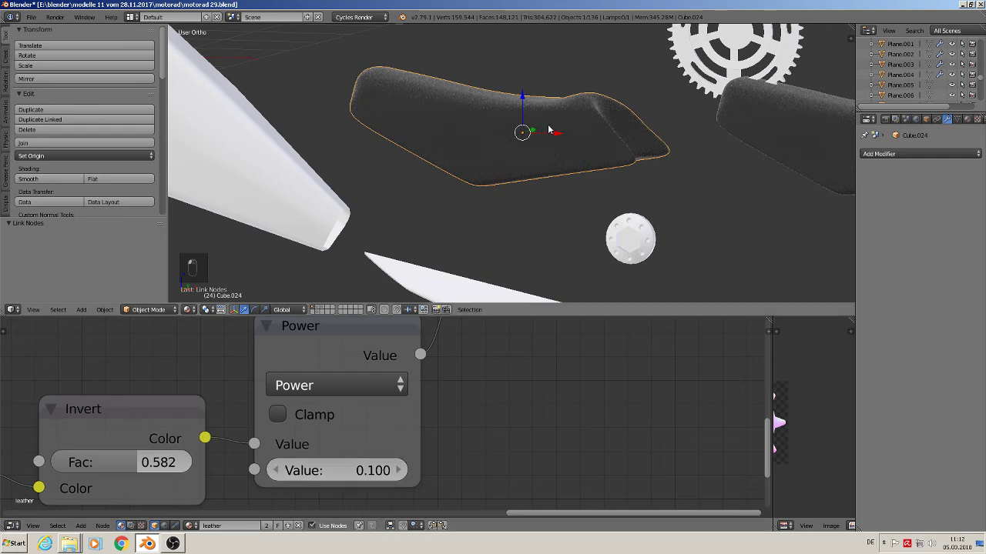
scroll(543, 133, "up", 2)
mouse_move(543, 133)
middle_mouse_down()
mouse_move(546, 153)
mouse_move(539, 146)
middle_mouse_up()
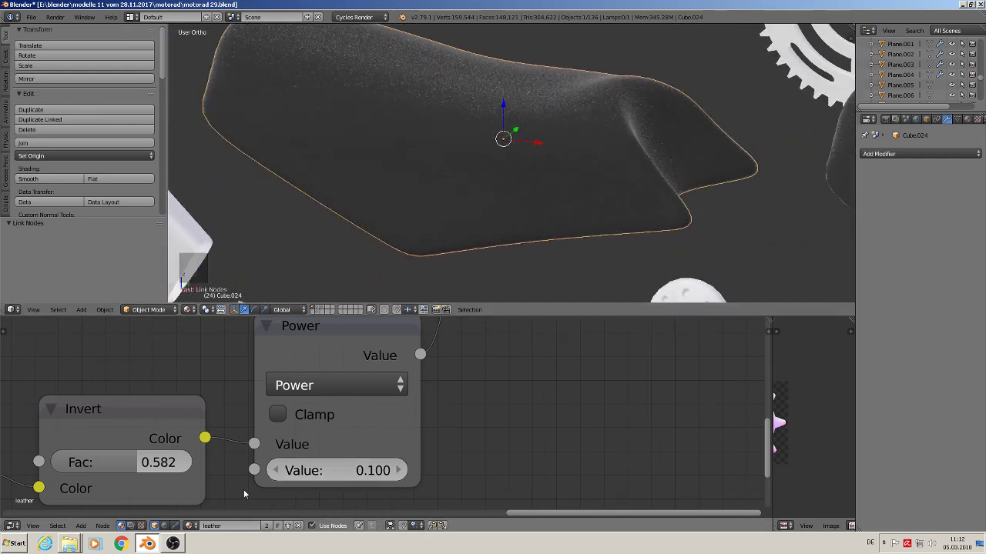
Set the Power node's exponent value to 0.003 and inspect the seat surface
scroll(242, 487, "down", 1)
scroll(258, 471, "down", 1)
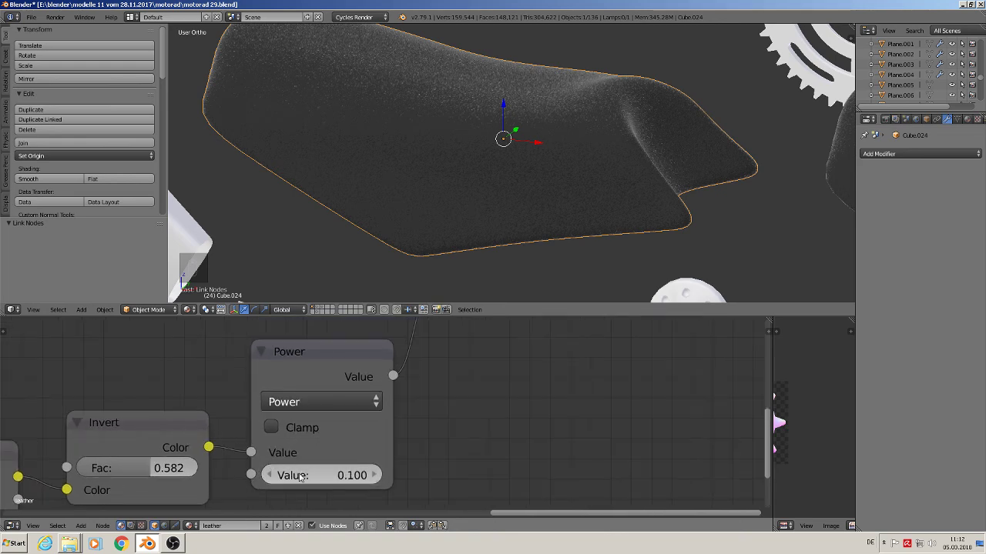
left_click(270, 476)
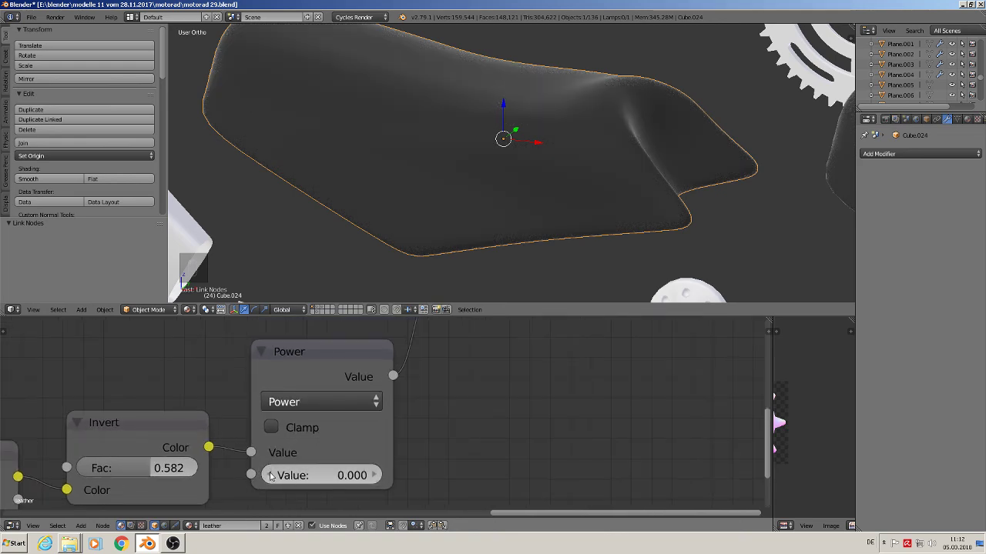
left_click(355, 474)
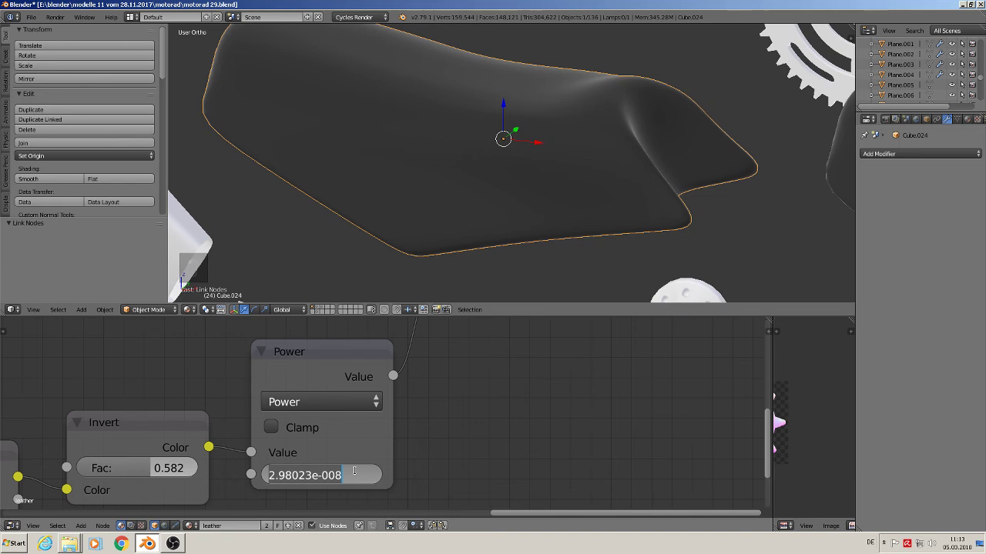
key("BackSpace")
type(".003")
key("Return")
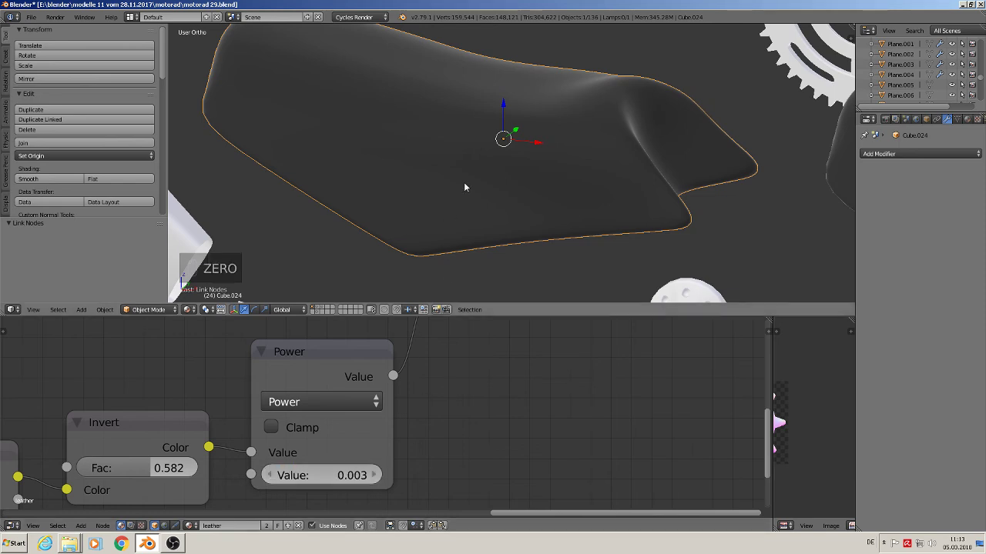
scroll(458, 188, "up", 4)
scroll(477, 133, "down", 5)
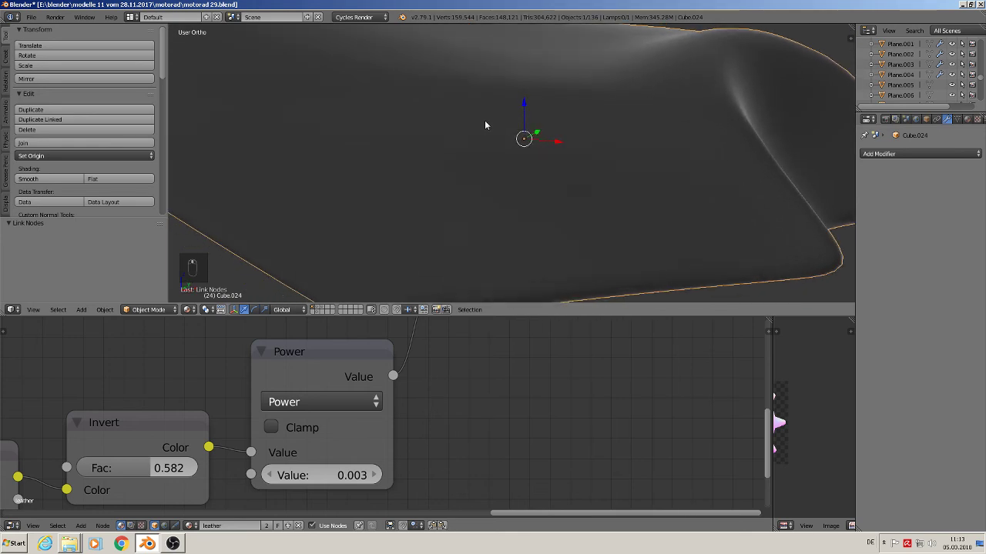
scroll(512, 129, "down", 2)
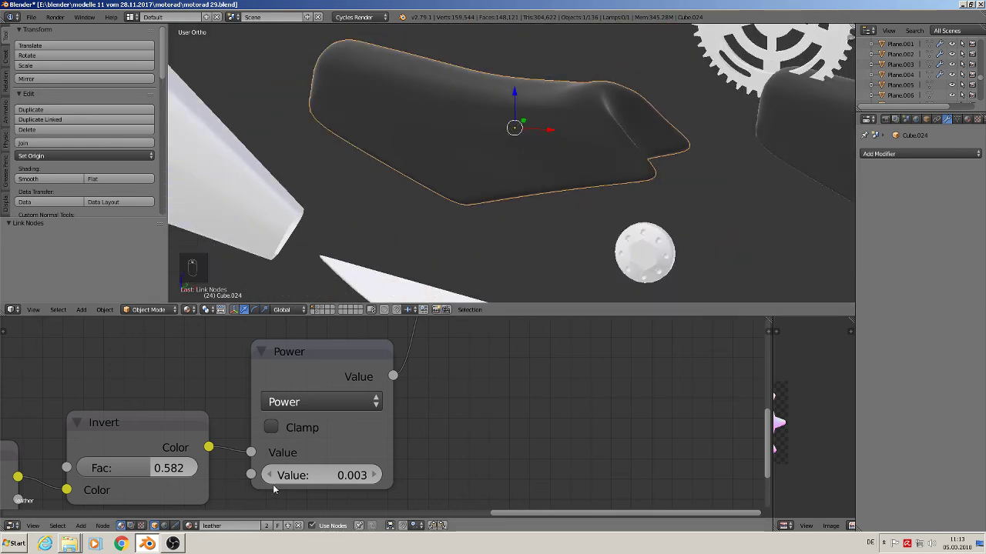
Set the Power node's exponent value to 0.009
scroll(272, 484, "down", 1)
scroll(324, 483, "up", 2)
left_click(324, 482)
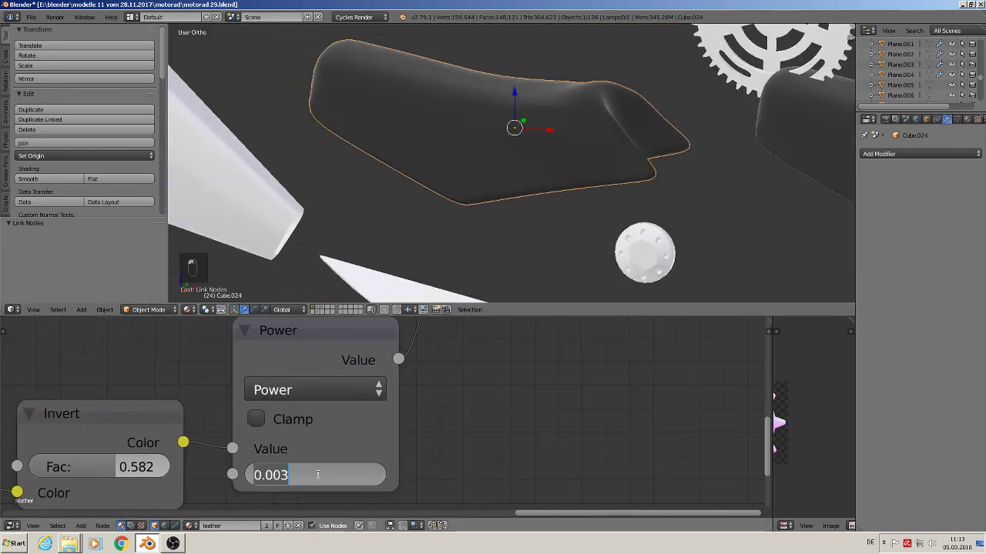
left_click(317, 475)
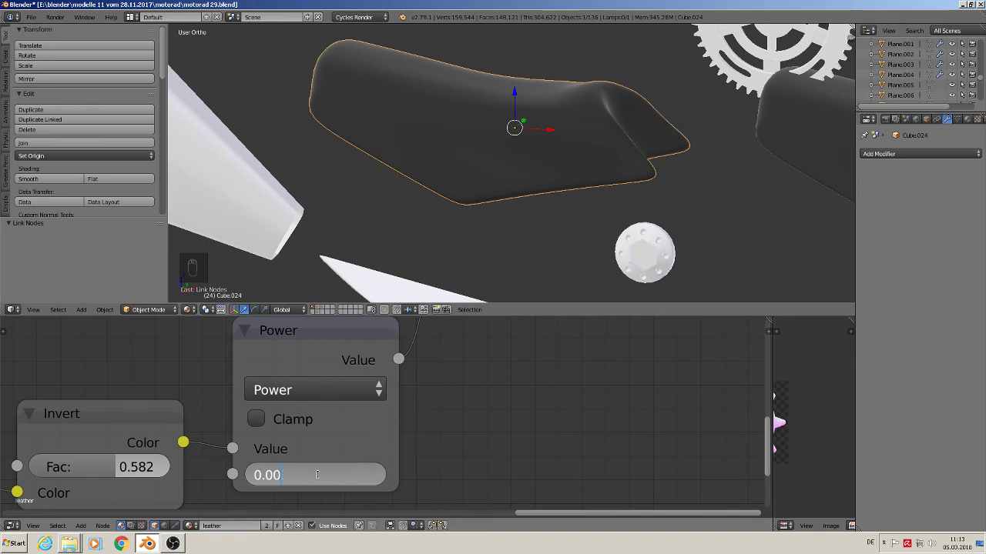
type("9")
key("Return")
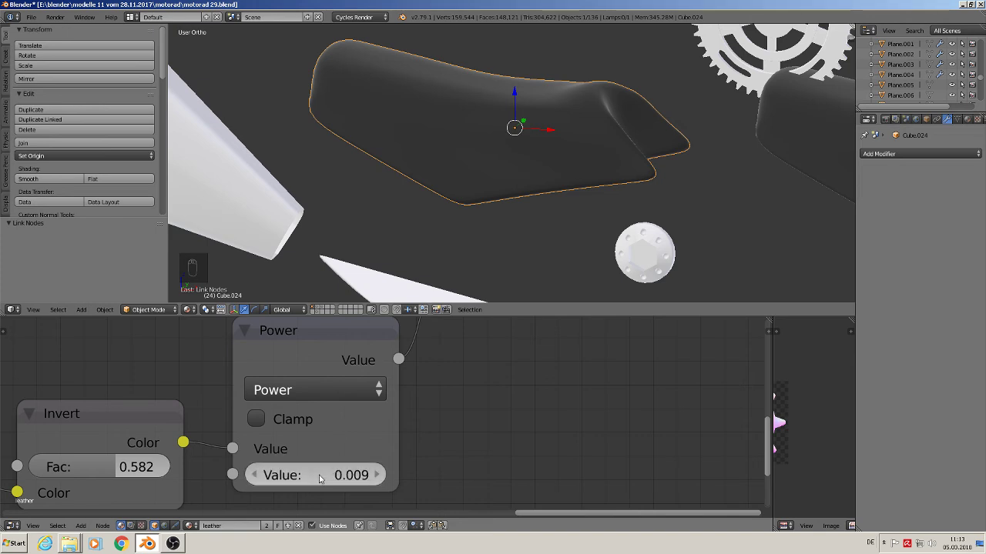
Set the Power node's exponent value to 0.03 and compare both leather seats
left_click(318, 476)
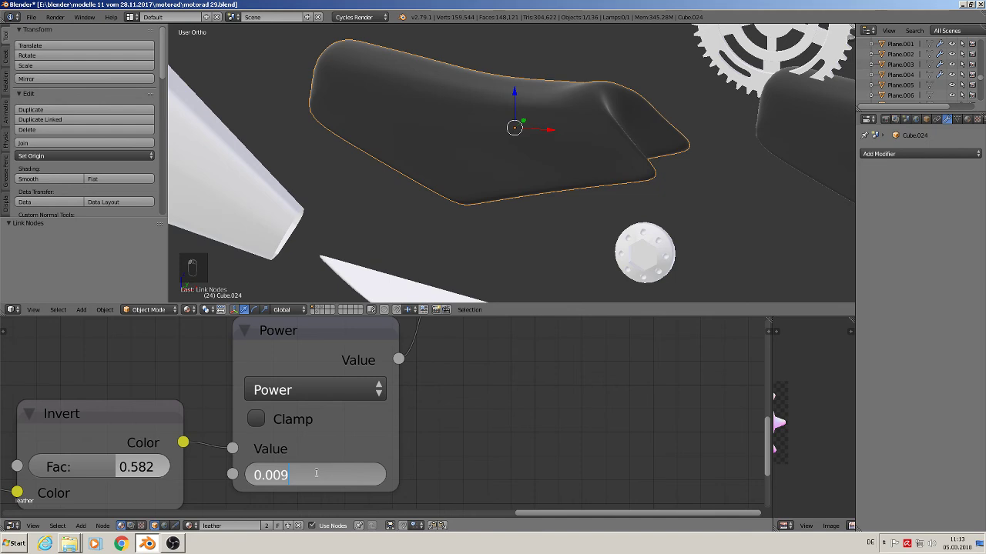
key("BackSpace")
key("BackSpace")
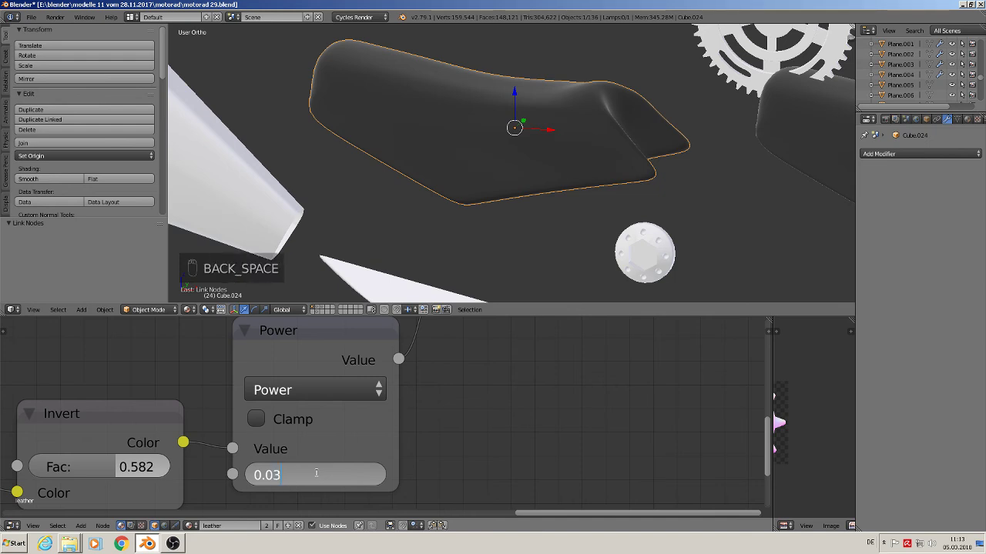
key("Return")
scroll(604, 122, "up", 3)
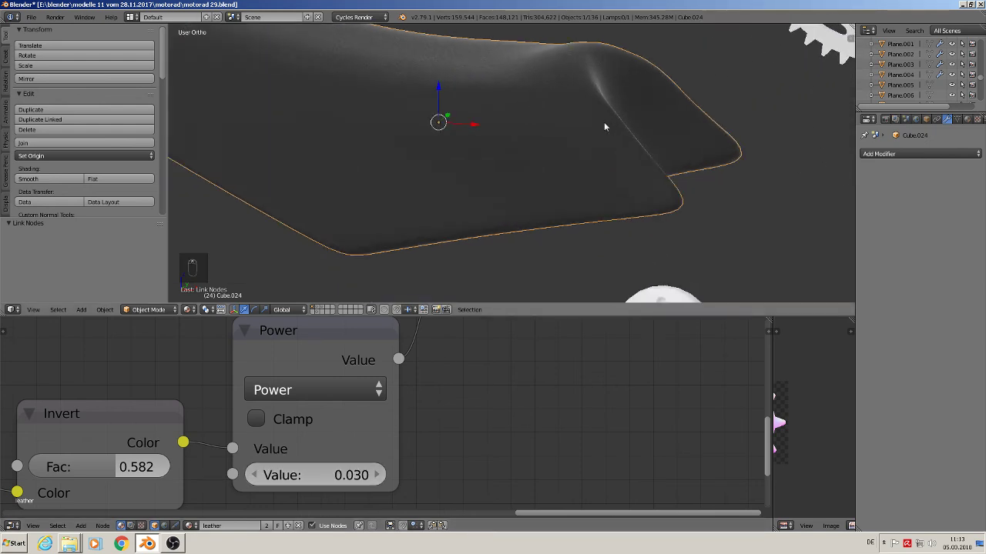
scroll(551, 133, "down", 6)
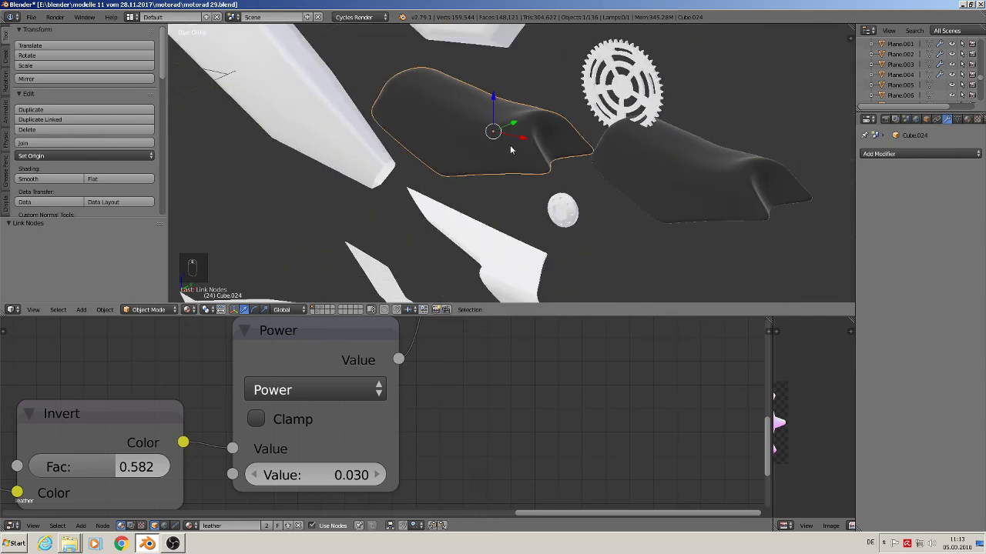
Darken the leather's Diffuse BSDF colour to an RGB value of 0.000664 in each channel
mouse_move(521, 124)
middle_mouse_down()
mouse_move(510, 137)
mouse_move(524, 137)
middle_mouse_up()
scroll(250, 479, "down", 7)
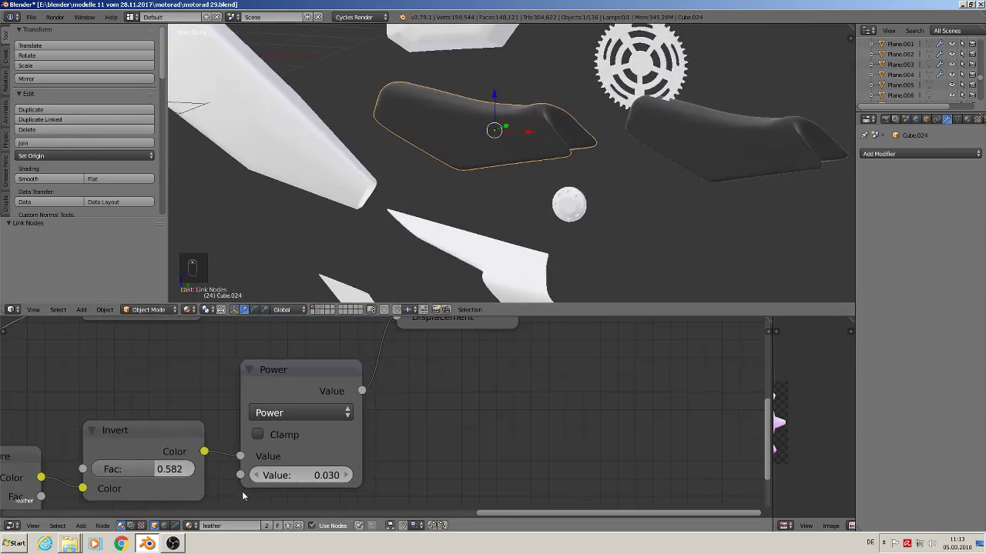
middle_click_drag(257, 439, 528, 351)
middle_click_drag(378, 381, 468, 447)
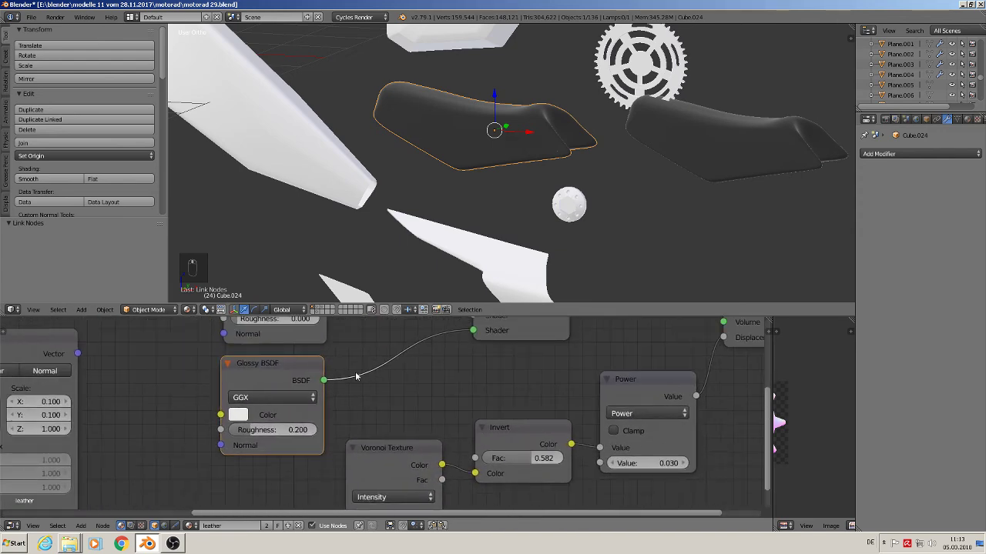
middle_click_drag(293, 349, 330, 422)
left_click(279, 377)
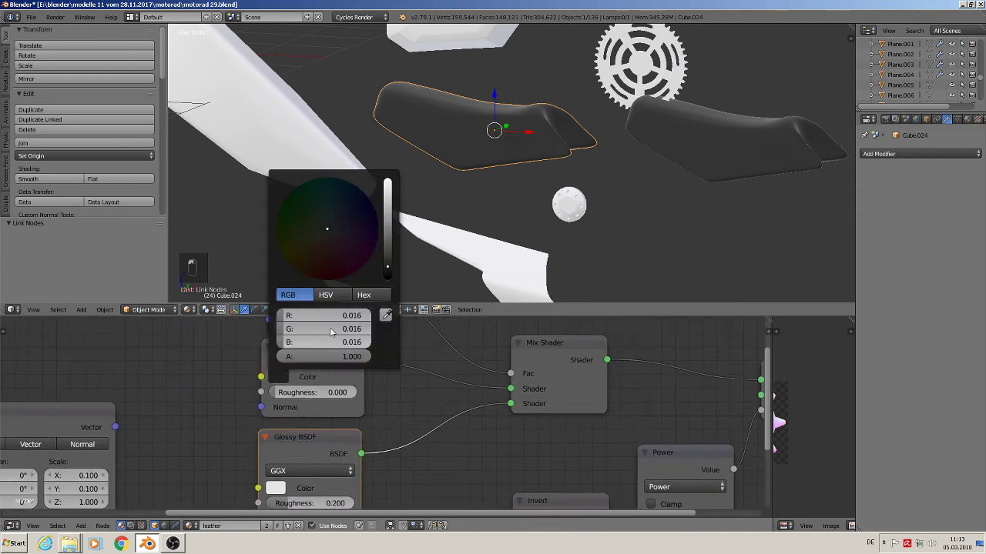
left_click(387, 277)
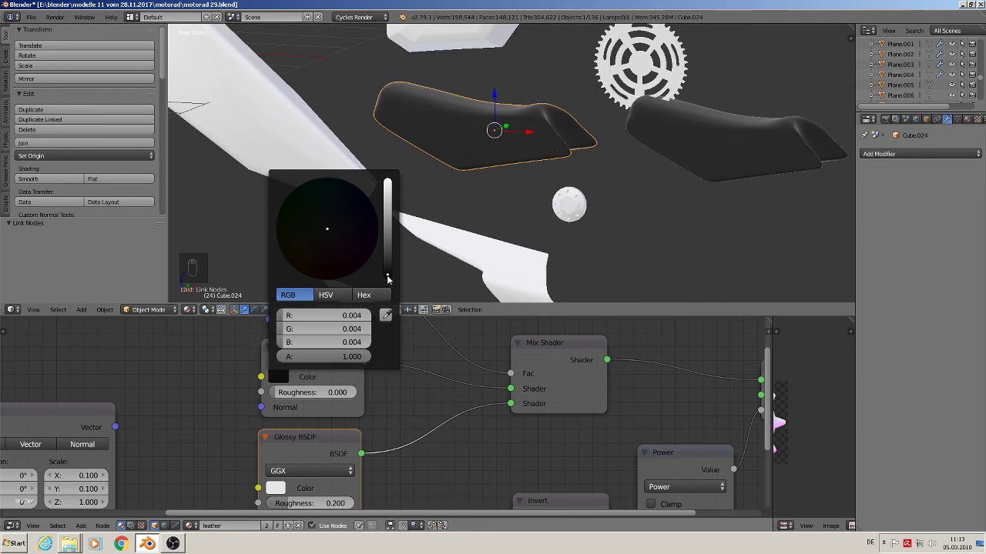
left_click_drag(388, 276, 387, 279)
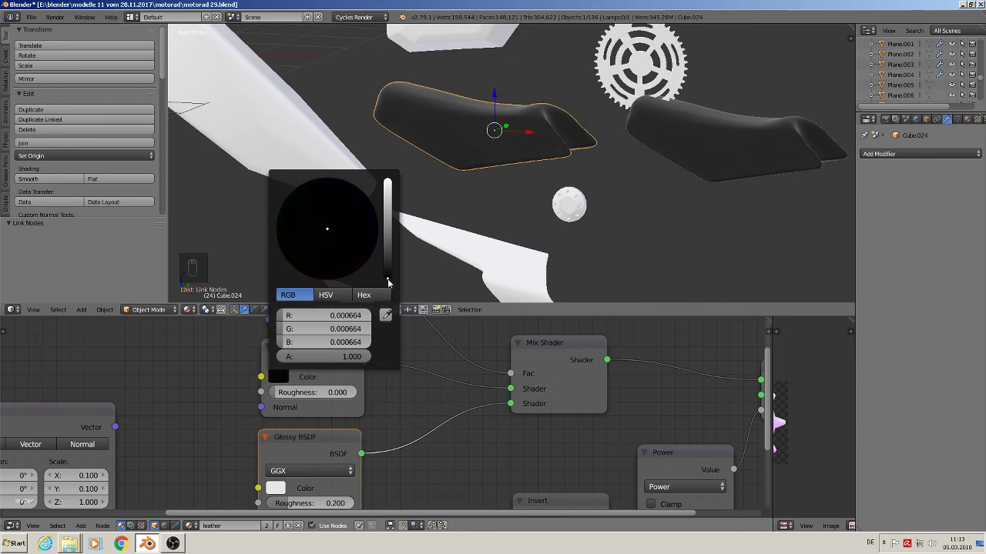
scroll(521, 418, "down", 2)
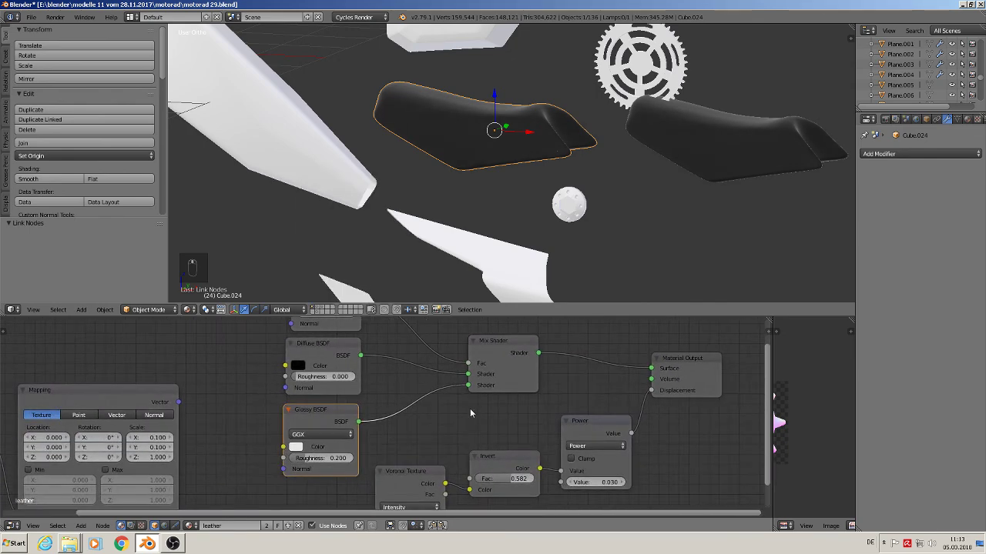
Delete the Mapping and Texture Coordinate nodes from the leather material
middle_click_drag(471, 413, 434, 345)
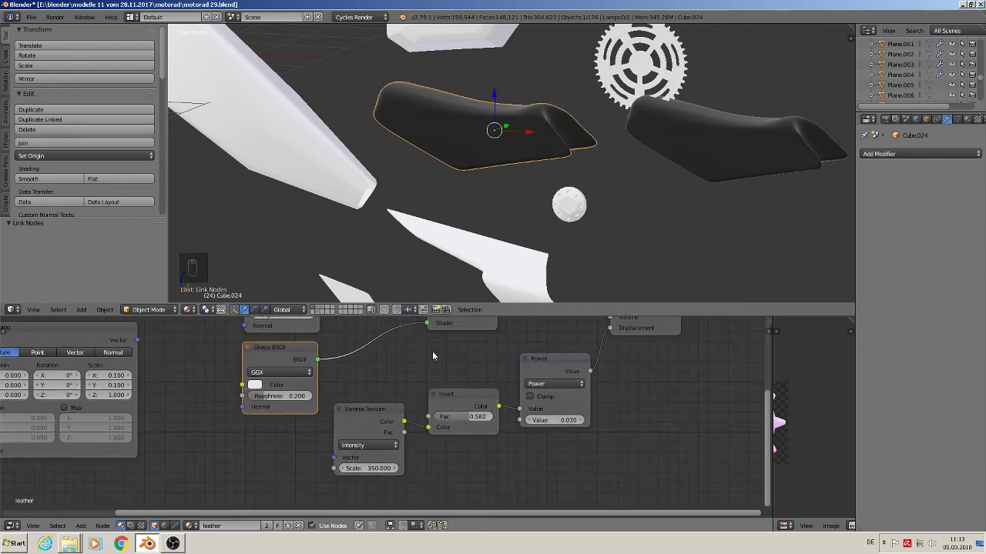
scroll(418, 375, "up", 2)
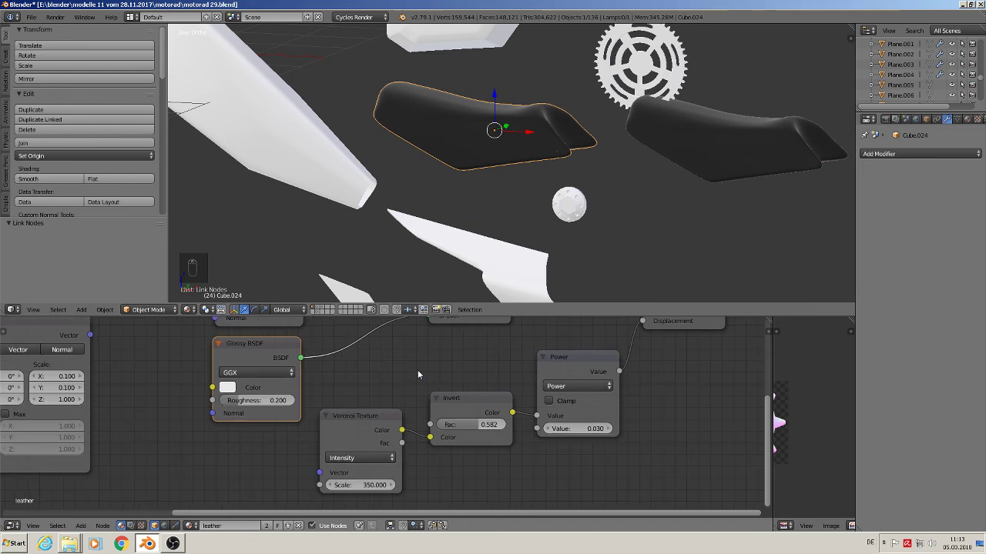
scroll(378, 412, "down", 4)
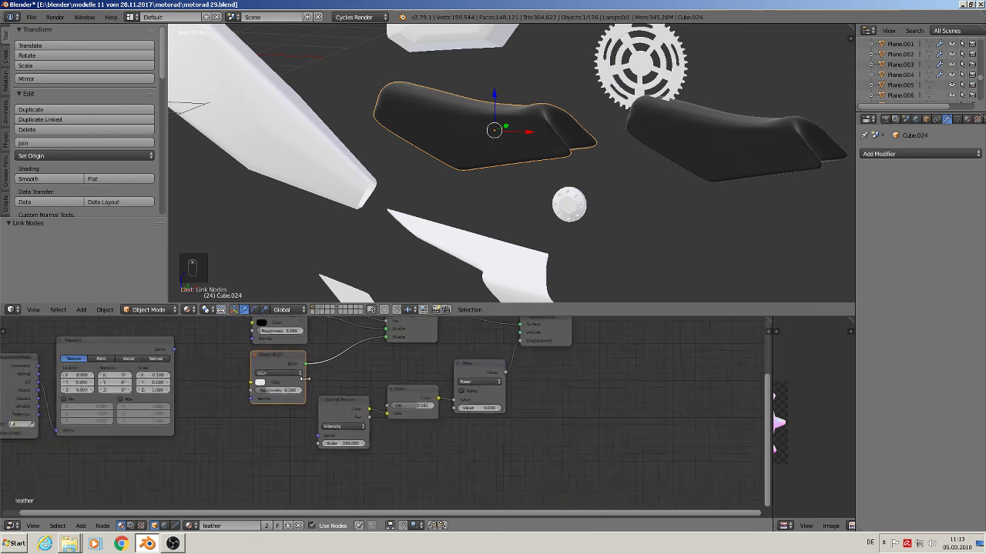
middle_click_drag(378, 412, 429, 410)
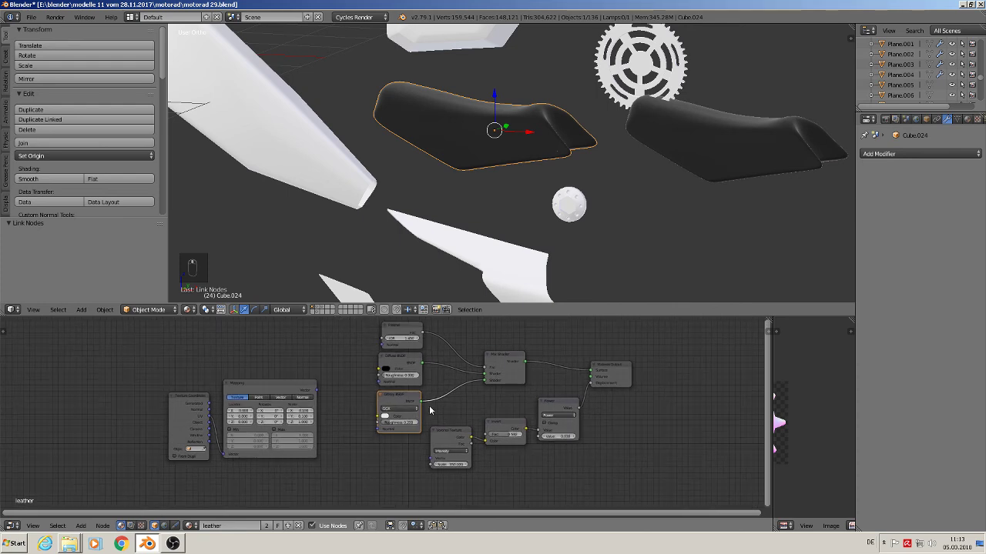
left_click(249, 386)
key("x")
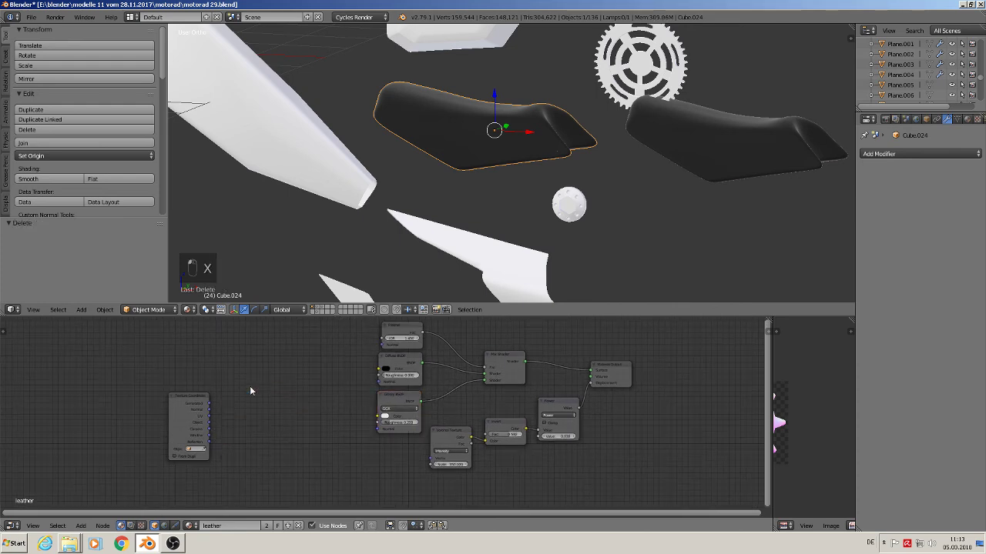
key("x")
Enlarge the 3D view over the node editor and show the seat's material properties
scroll(496, 152, "up", 4)
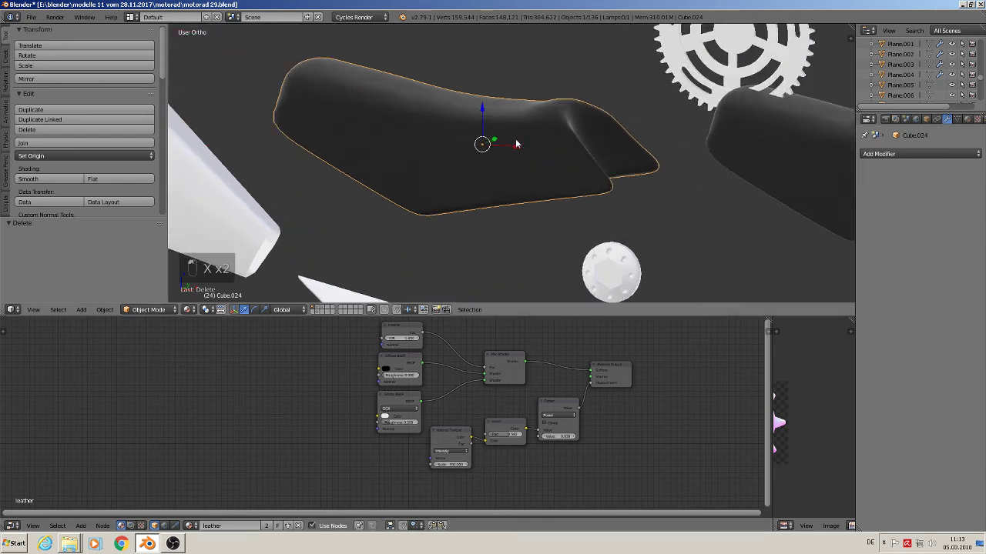
scroll(496, 152, "up", 2)
scroll(549, 138, "down", 6)
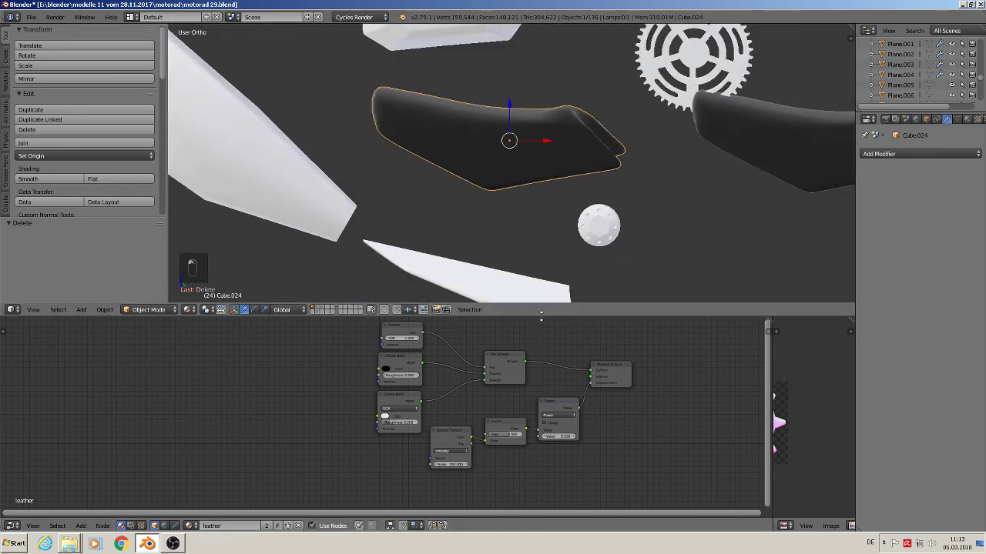
left_click_drag(539, 313, 554, 401)
left_click(968, 118)
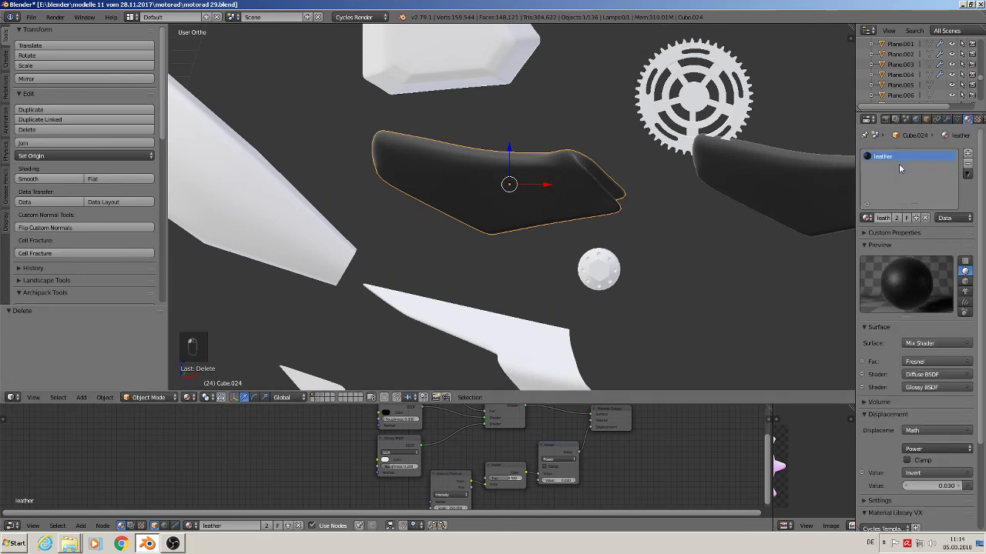
Preview the seats in Rendered shading and examine the leather grain up close and from several angles
middle_click_drag(552, 249, 502, 264)
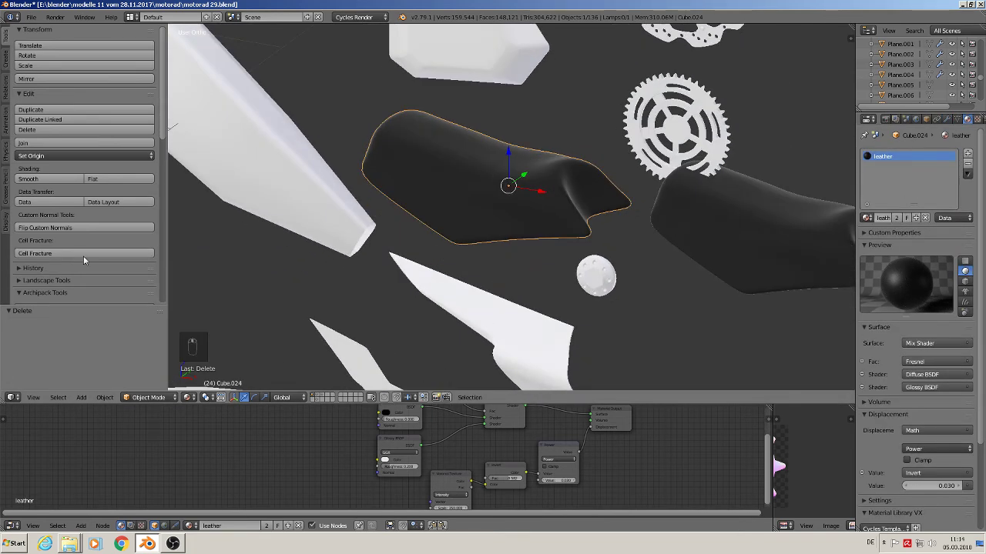
left_click(192, 397)
key("Return")
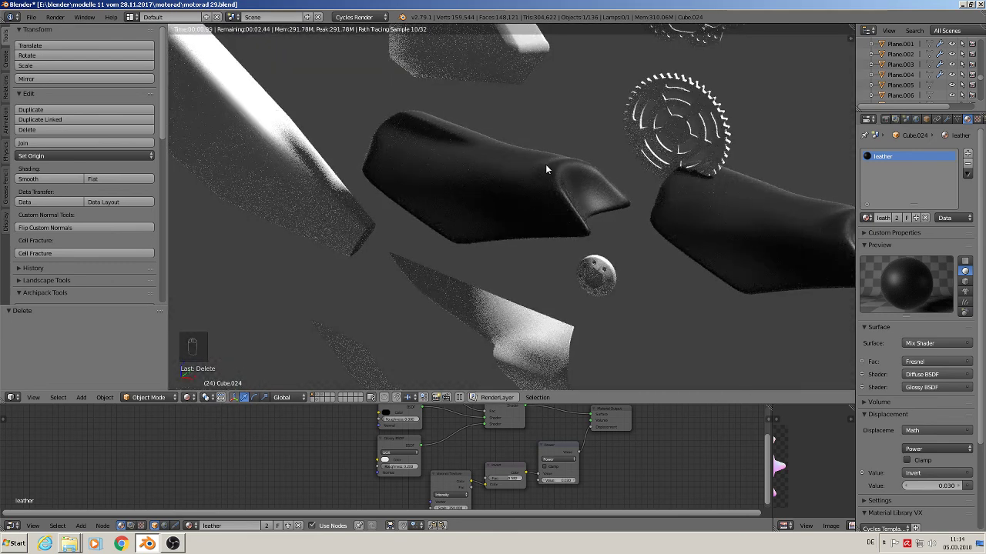
scroll(550, 165, "up", 4)
middle_click_drag(584, 186, 585, 185)
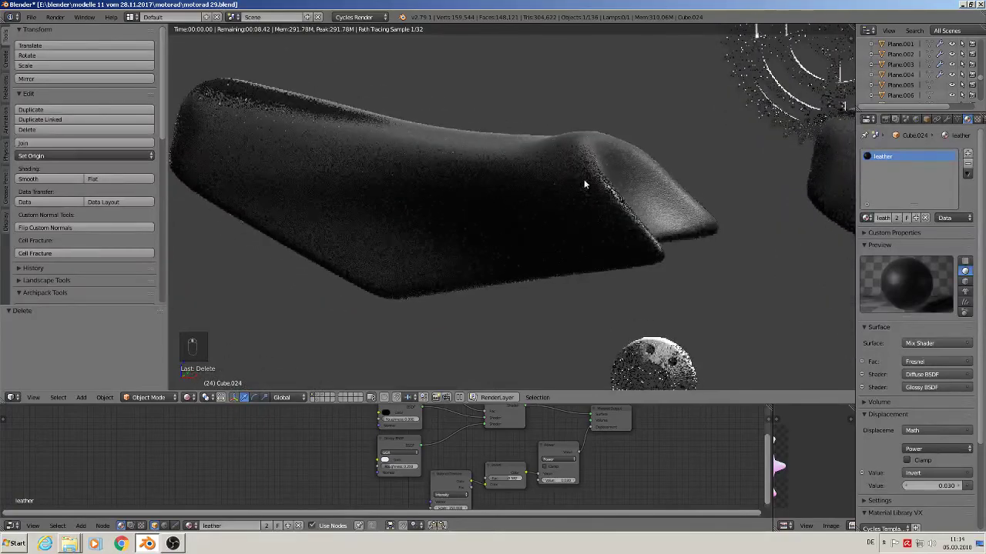
scroll(354, 261, "up", 3)
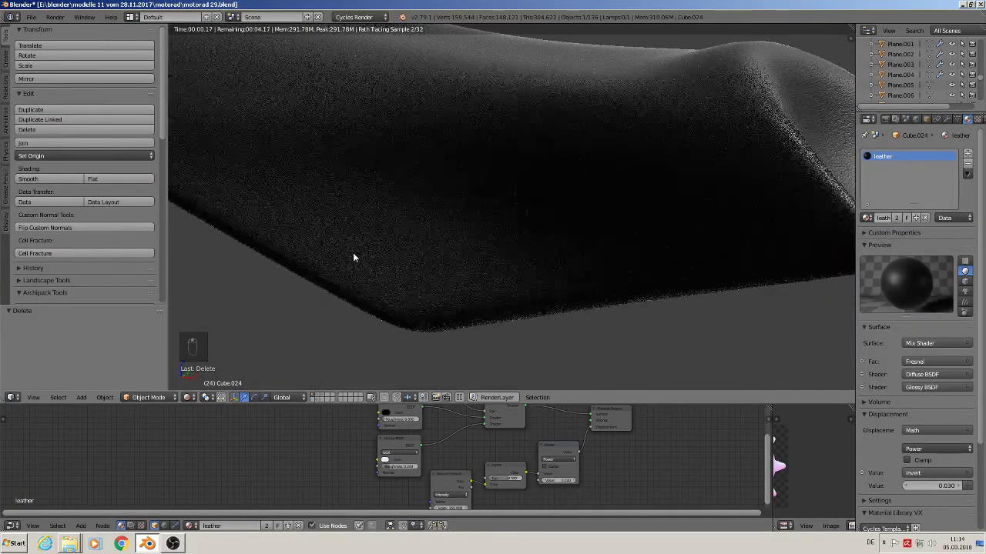
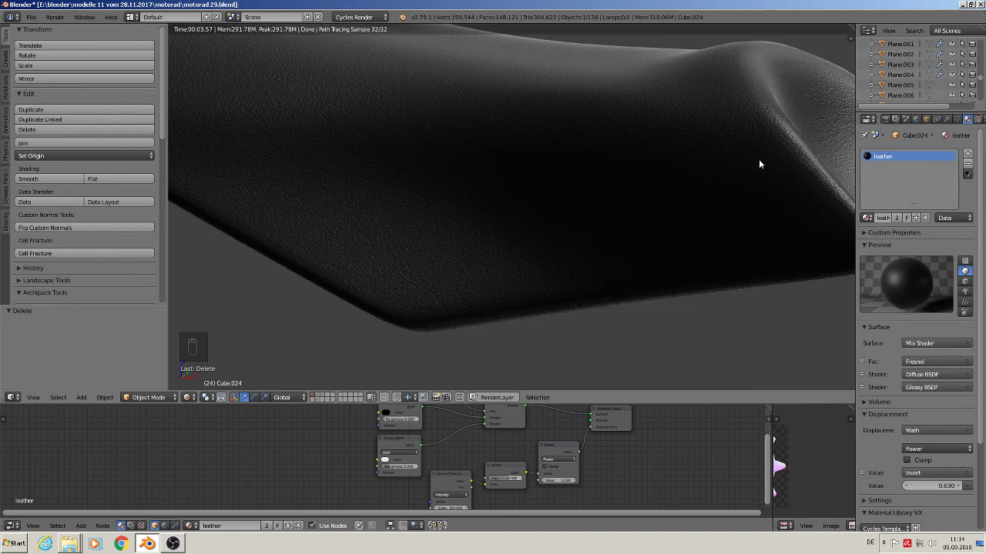
scroll(514, 269, "down", 6)
middle_click_drag(511, 264, 482, 260)
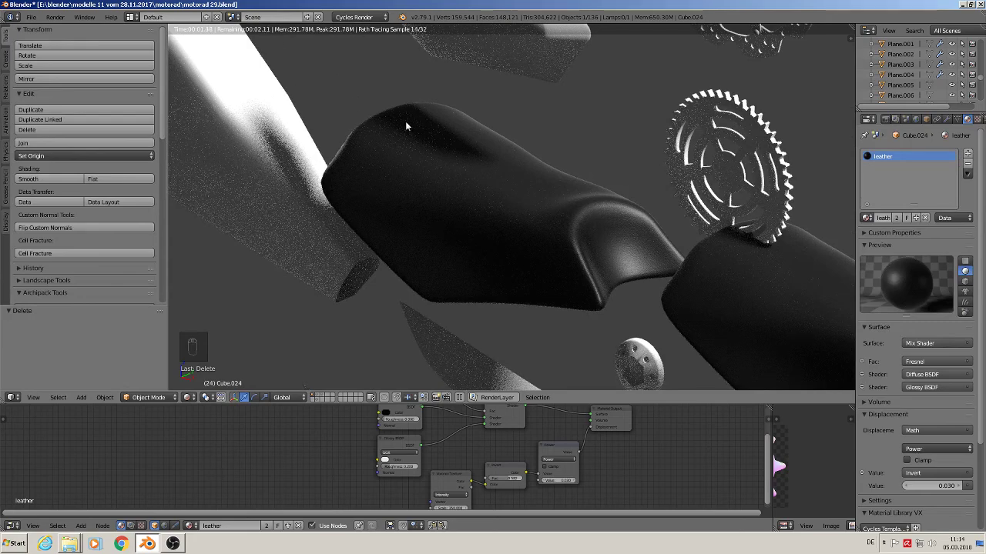
scroll(419, 157, "down", 4)
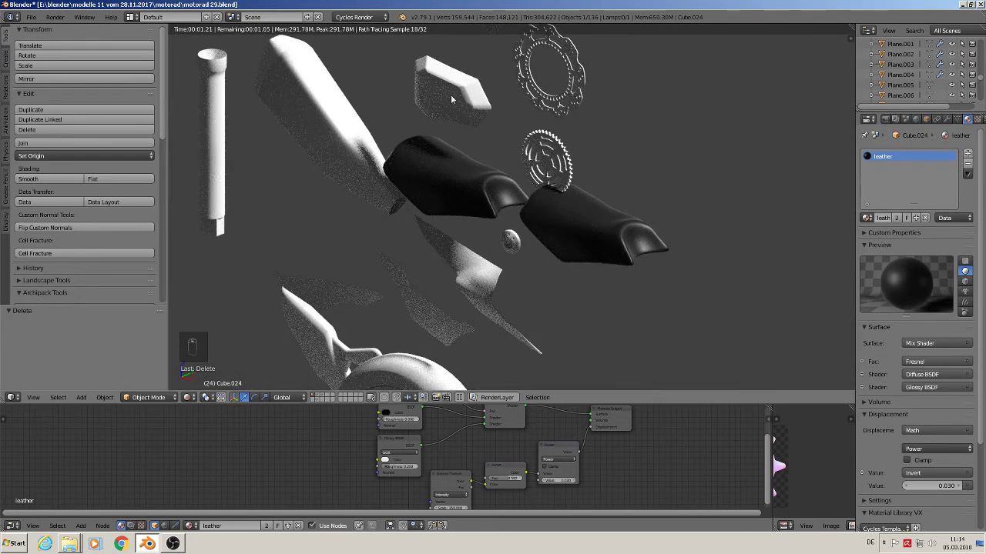
scroll(472, 179, "up", 5)
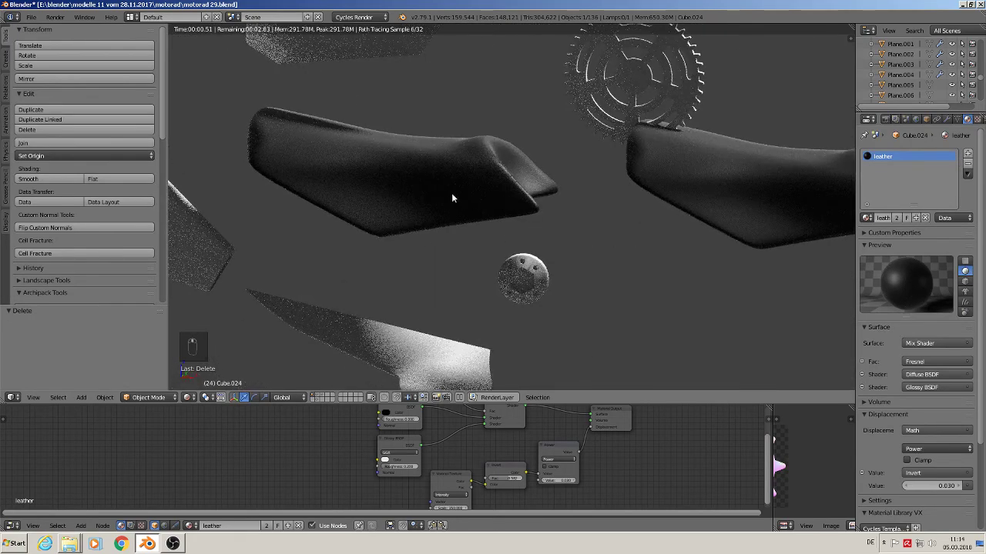
Return the viewport to Material shading and frame both seats in front view
left_click(189, 398)
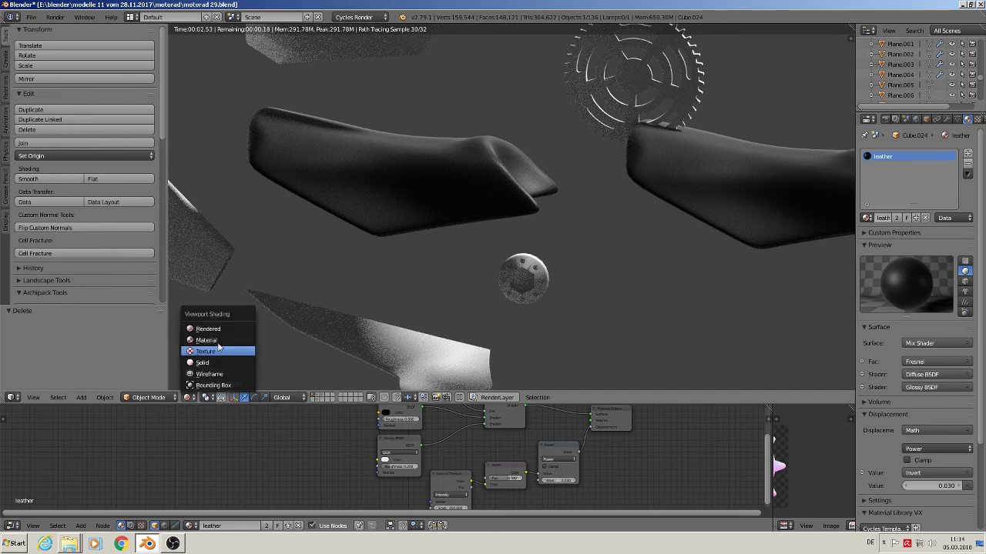
left_click(208, 340)
scroll(453, 243, "down", 6)
key("KP_1")
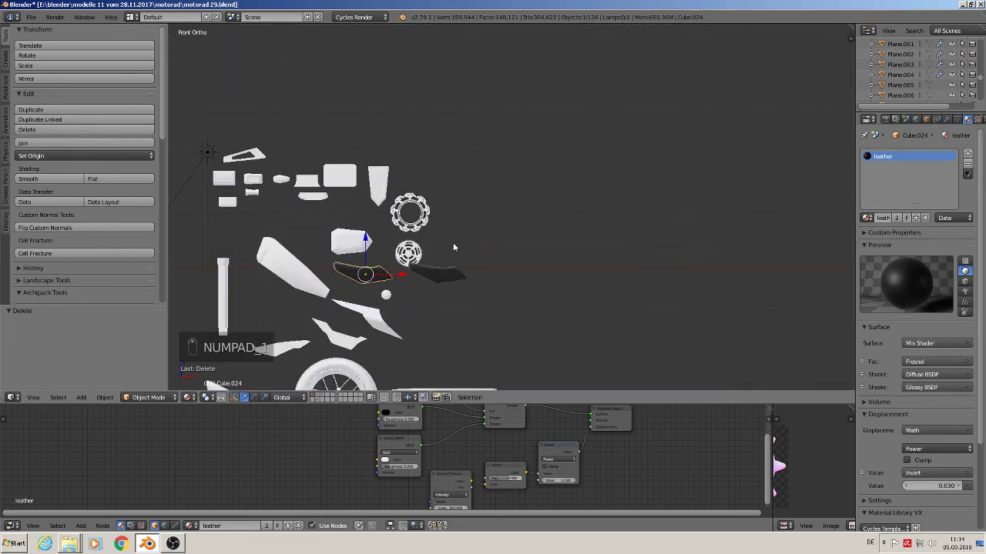
scroll(454, 245, "up", 5)
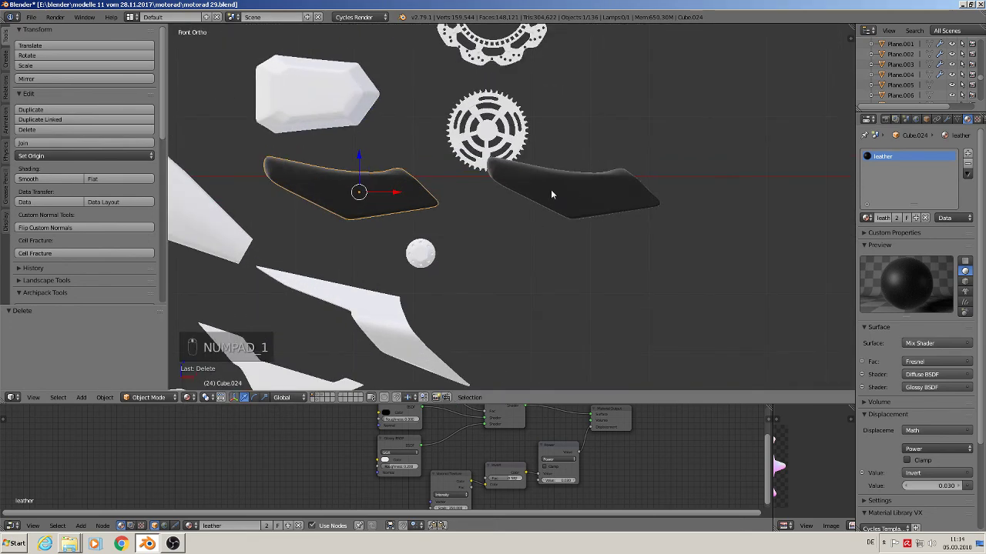
Move the seat copy overlapping the sprocket to the second layer
right_click(584, 206)
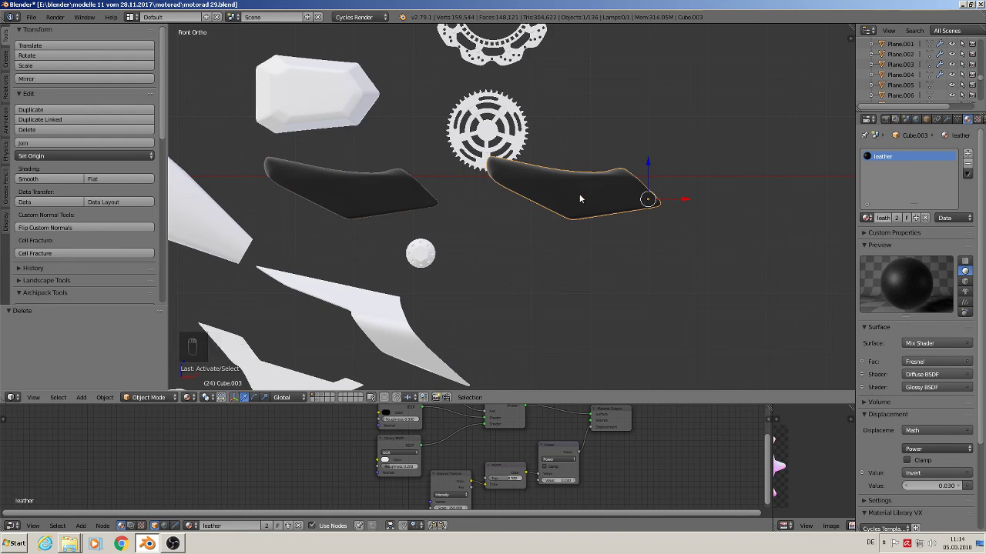
key("m")
left_click(674, 218)
Move the remaining seat about -40.8 along X and -14.8 along Z, beside the reference images
right_click(373, 202)
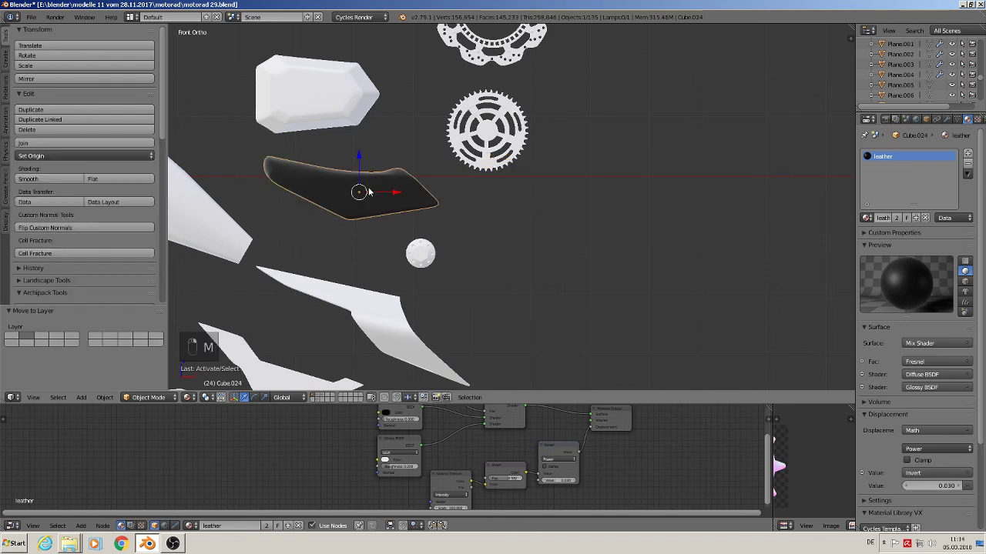
scroll(382, 211, "down", 5)
middle_click_drag(399, 251, 743, 133, "shift")
key("g")
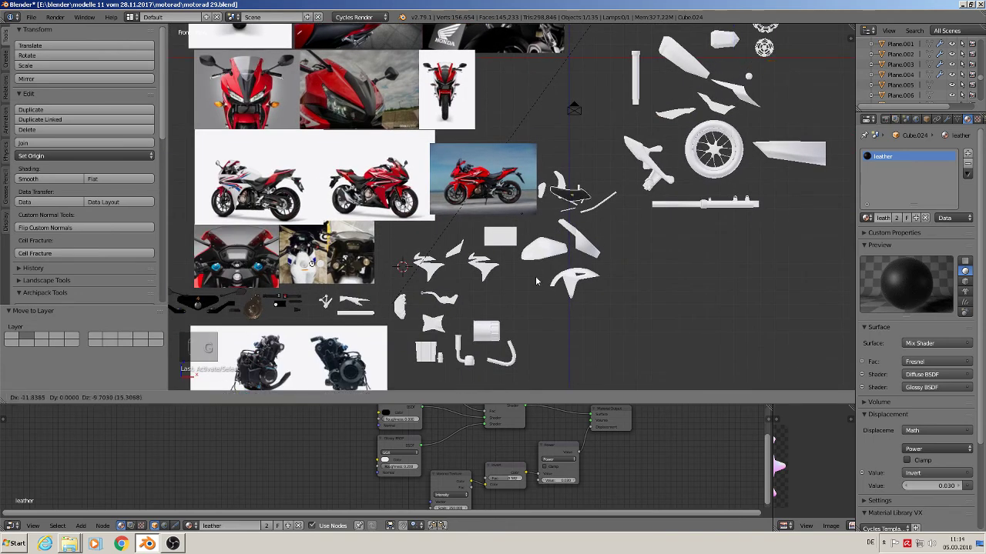
left_click(806, 314)
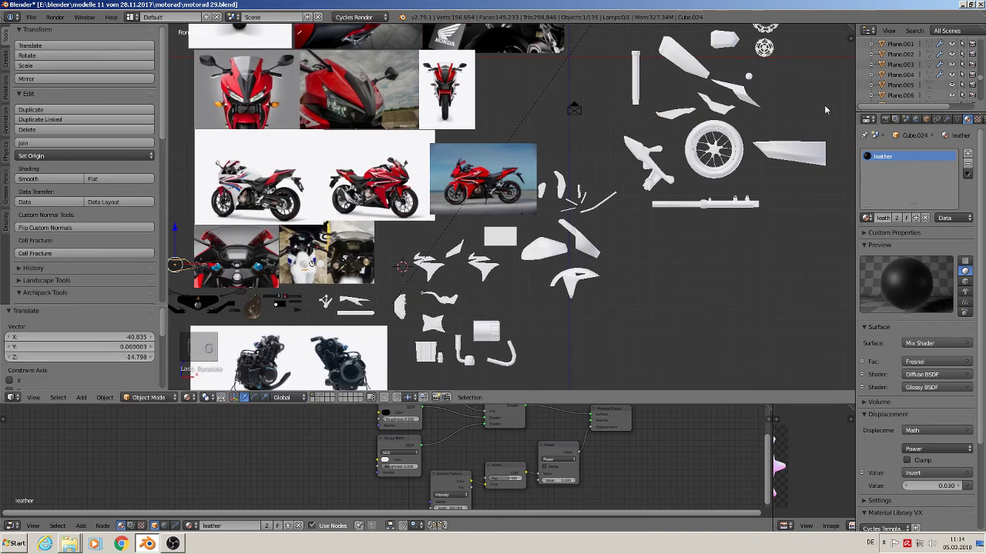
Examine the motorcycle reference photos and the unmaterialed parts to find the next part to work on
middle_click_drag(798, 130, 691, 240, "shift")
scroll(678, 206, "up", 4)
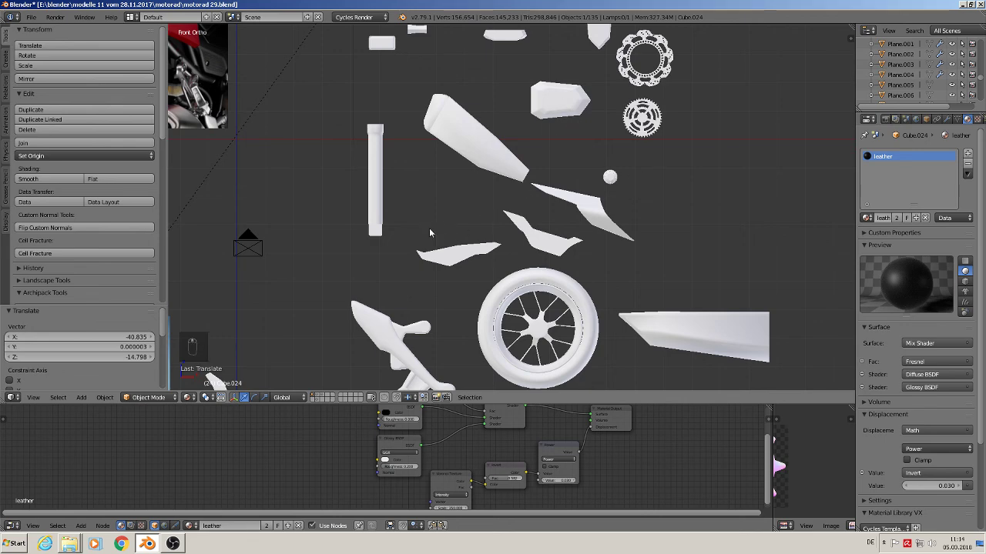
middle_click_drag(430, 232, 770, 197, "shift")
middle_click_drag(516, 143, 657, 68, "shift")
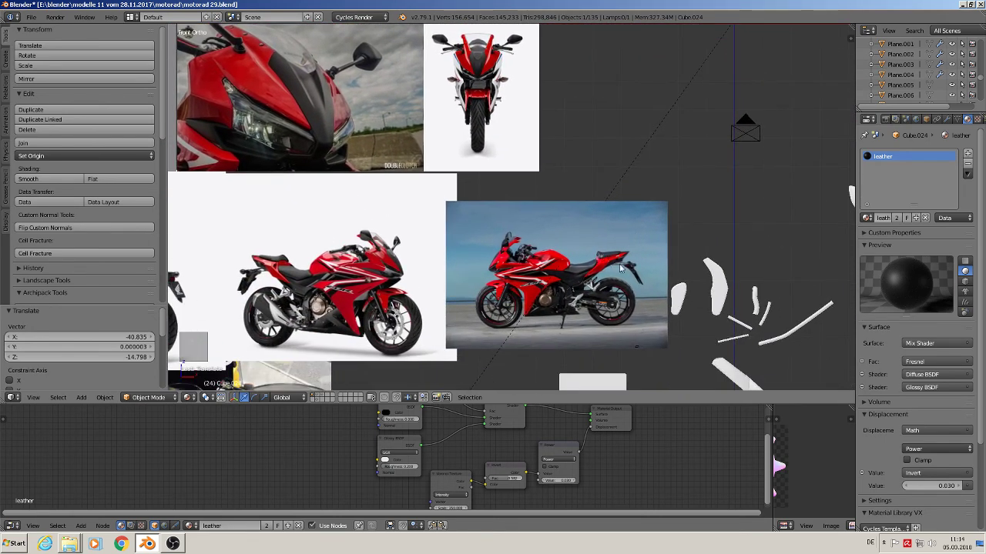
scroll(620, 267, "up", 8)
scroll(555, 240, "down", 10)
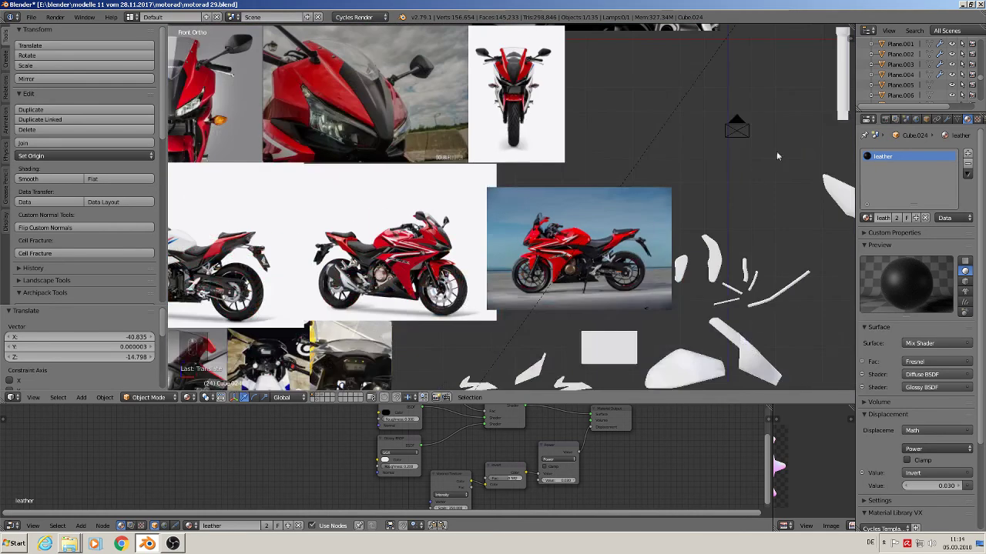
middle_click_drag(776, 153, 352, 297, "shift")
middle_click_drag(549, 175, 453, 241, "shift")
scroll(454, 241, "up", 6)
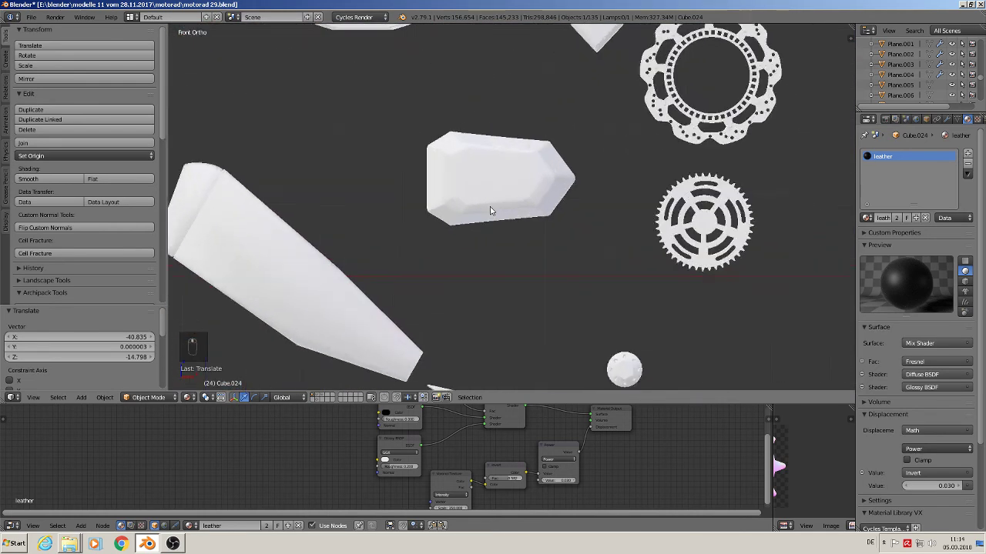
scroll(500, 200, "up", 1)
Recalculate the normals of the pointed pad beside the sprocket and remove its doubled vertices, with the whole mesh selected
right_click(512, 189)
scroll(517, 196, "up", 4)
scroll(520, 202, "down", 3)
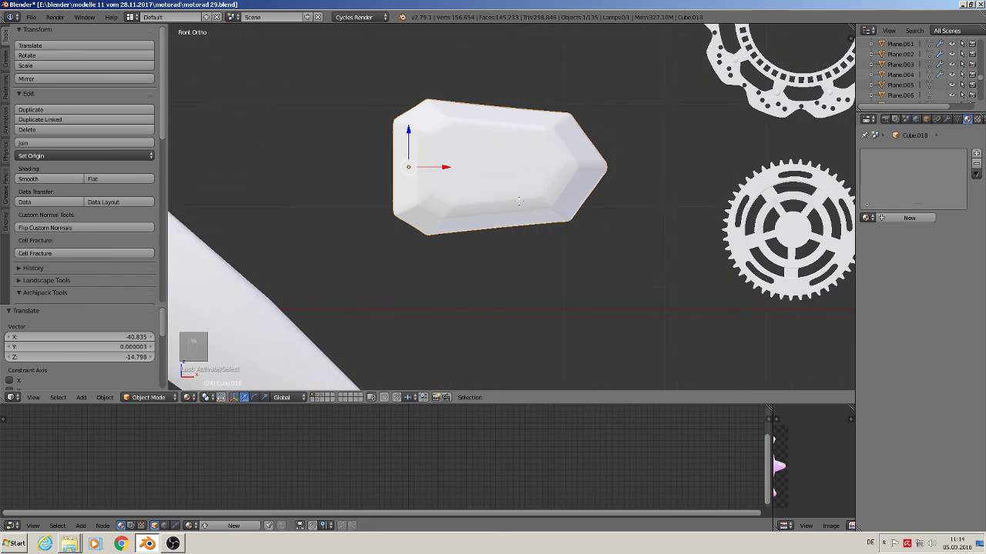
key("Tab")
key("a")
key("a")
key("a")
key("a")
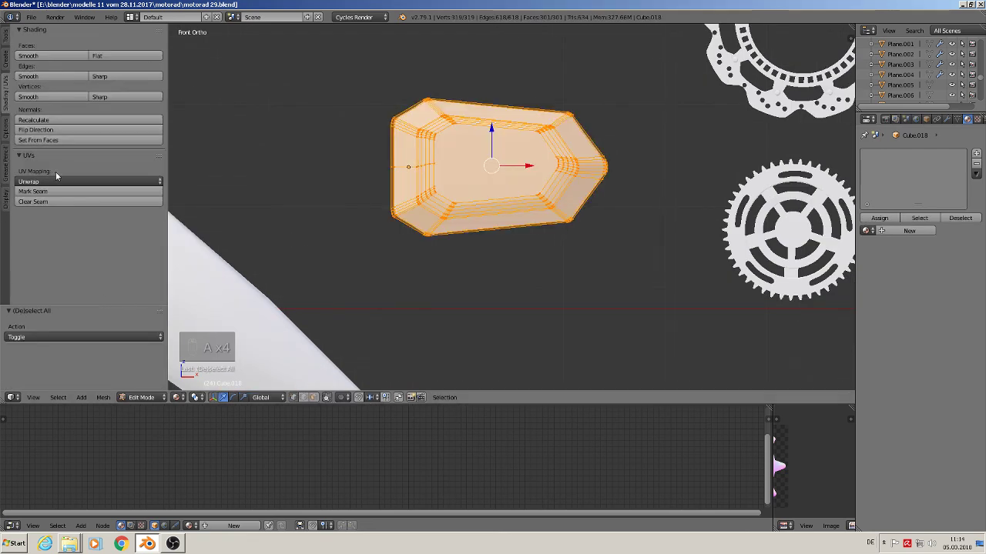
left_click(46, 121)
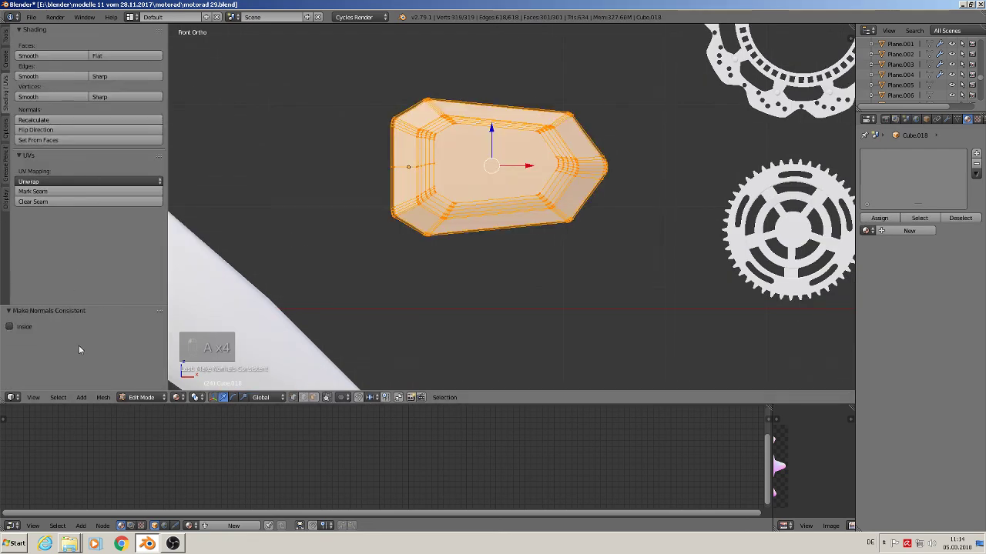
left_click(7, 36)
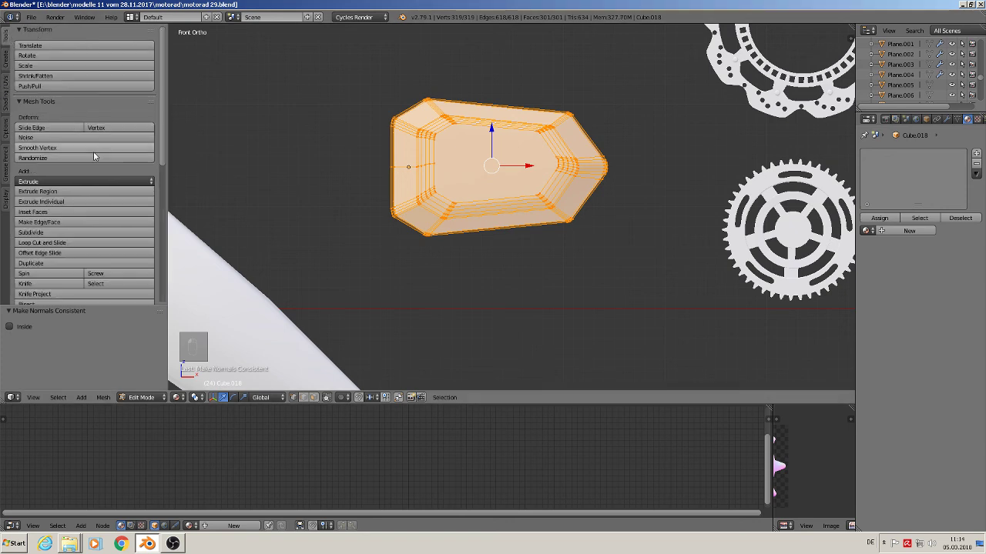
scroll(94, 154, "down", 3)
left_click(77, 266)
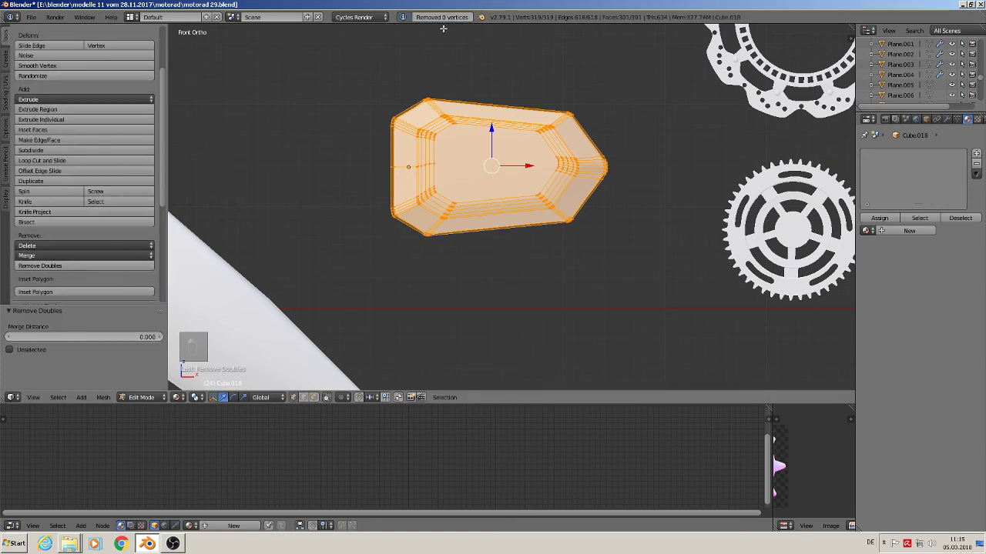
key("Tab")
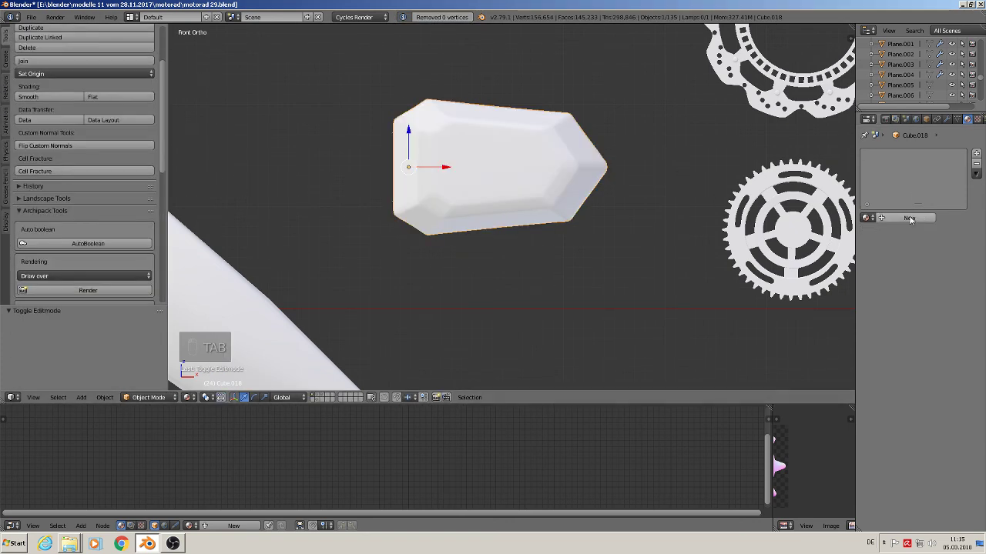
Add a material slot to the pointed pad and assign the existing leather material
left_click(976, 154)
left_click(869, 219)
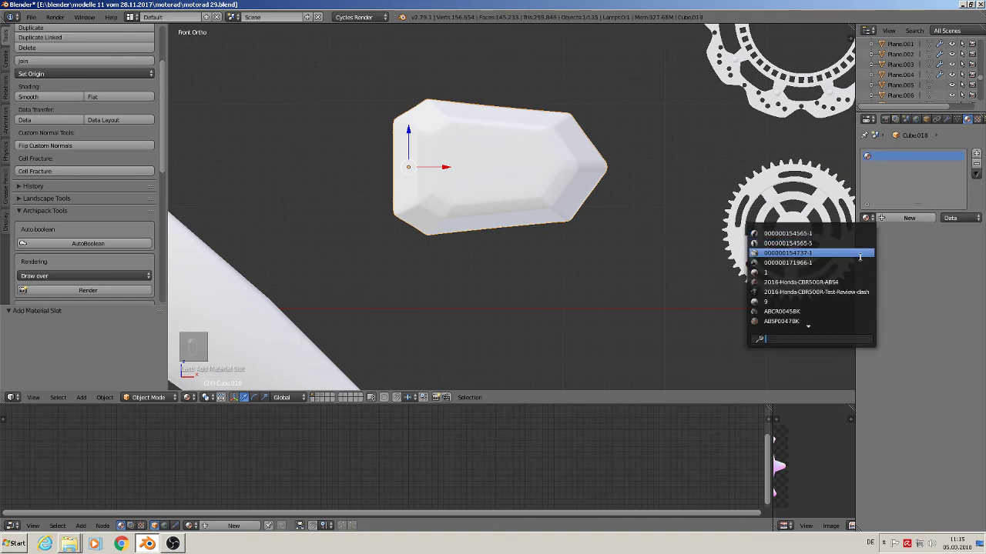
type("leath")
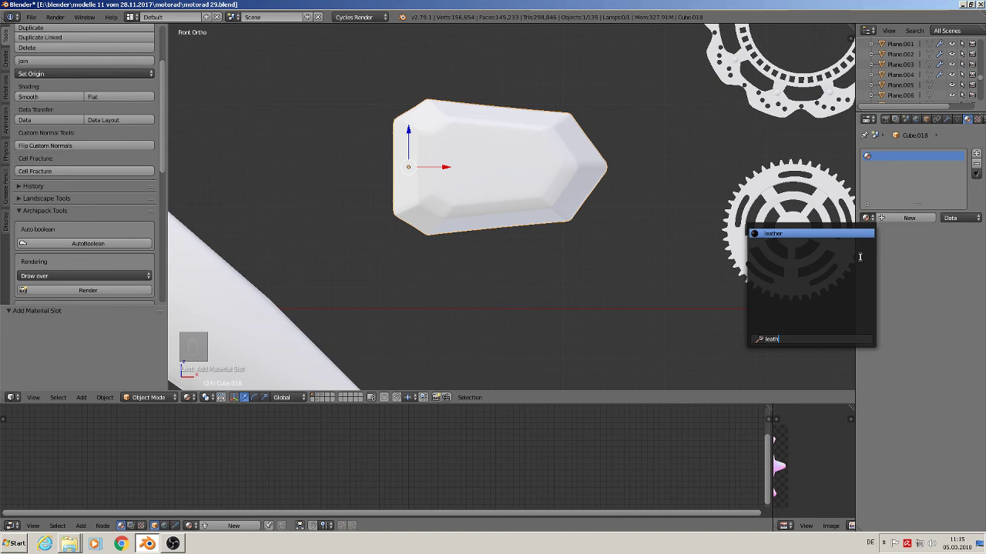
left_click(799, 234)
scroll(494, 167, "up", 3)
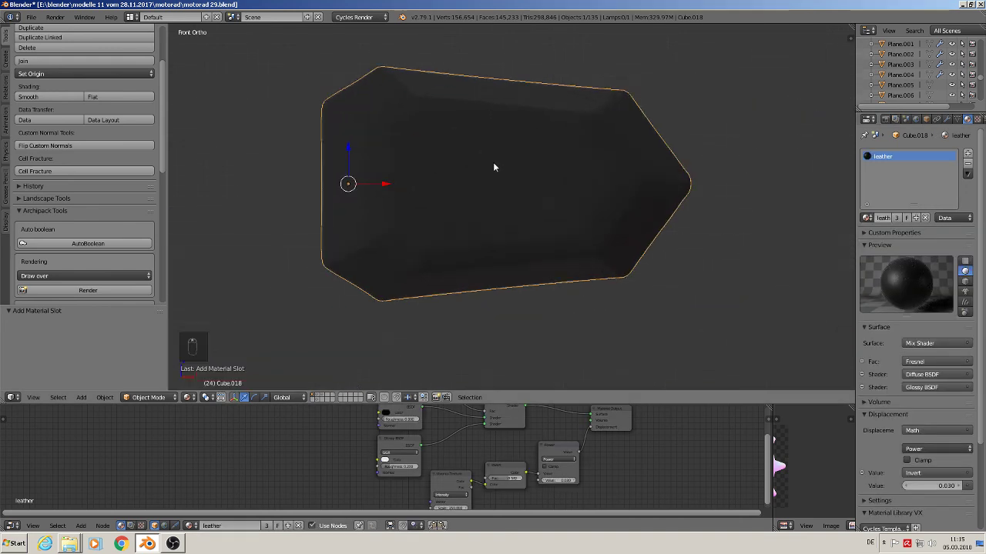
UV unwrap the pointed pad's whole mesh without seams and check the leather on it
key("Tab")
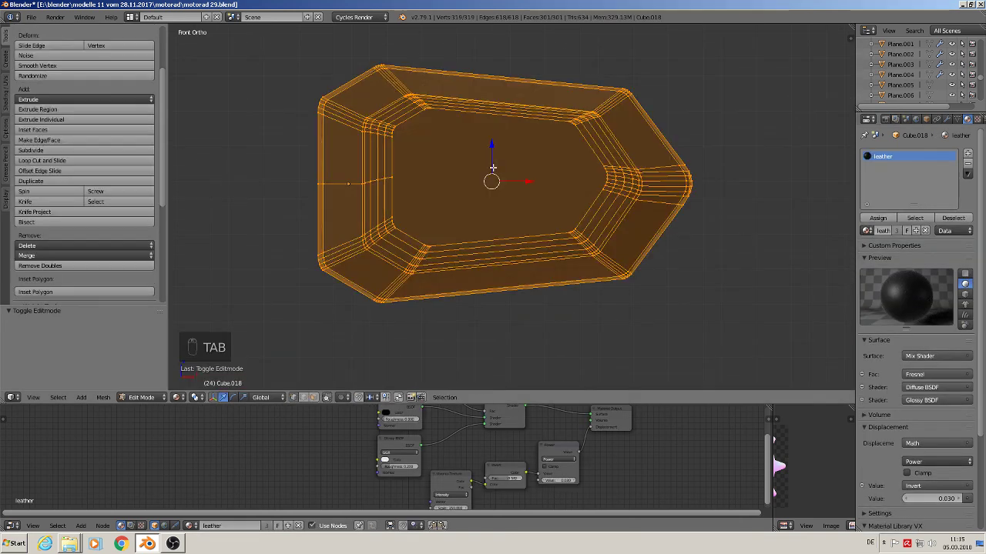
key("u")
left_click(493, 167)
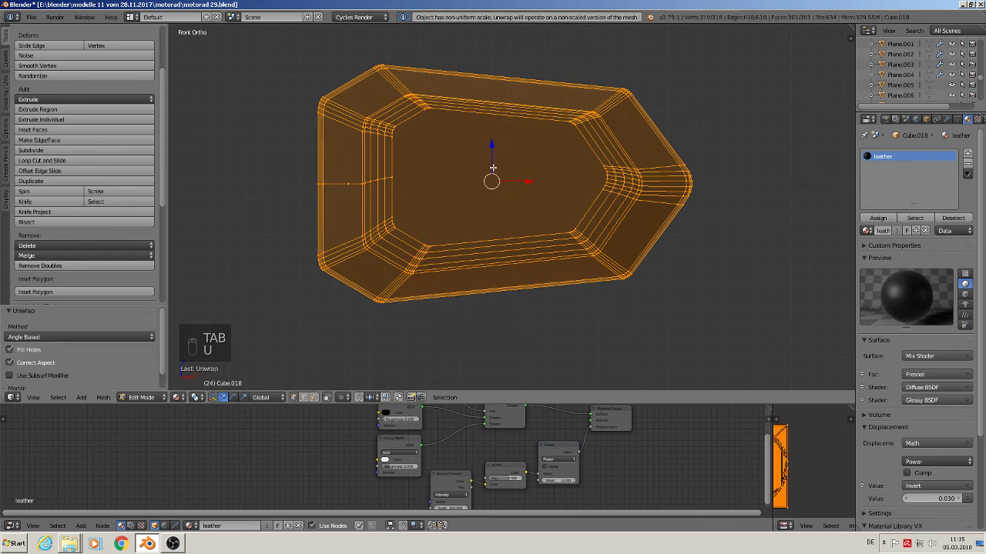
key("Tab")
middle_click_drag(421, 178, 502, 206)
Mark the edge loop around the pointed pad's entire outer border as a seam, including the rounded corners
key("Tab")
scroll(462, 175, "up", 3)
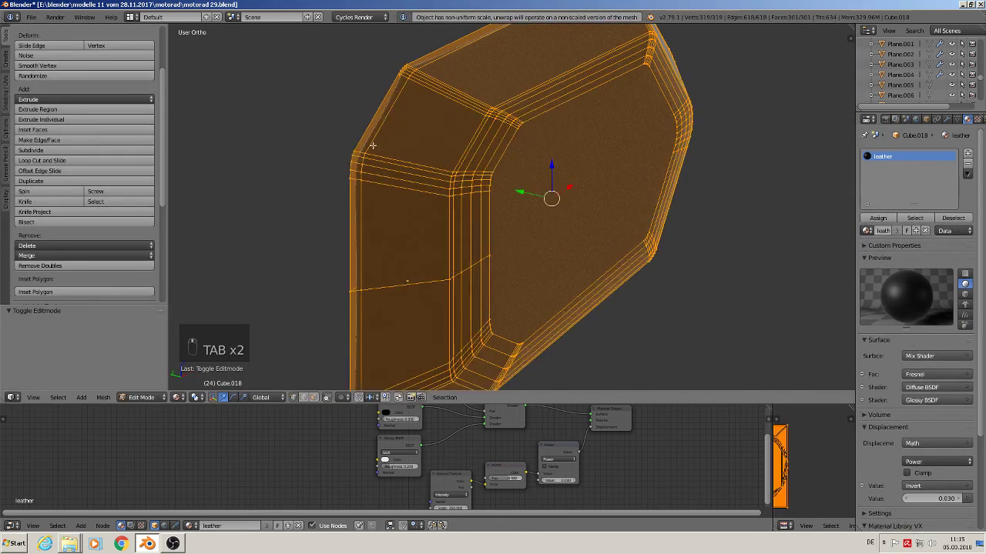
right_click(358, 132, "alt")
scroll(364, 142, "down", 3)
right_click(426, 68, "alt+shift")
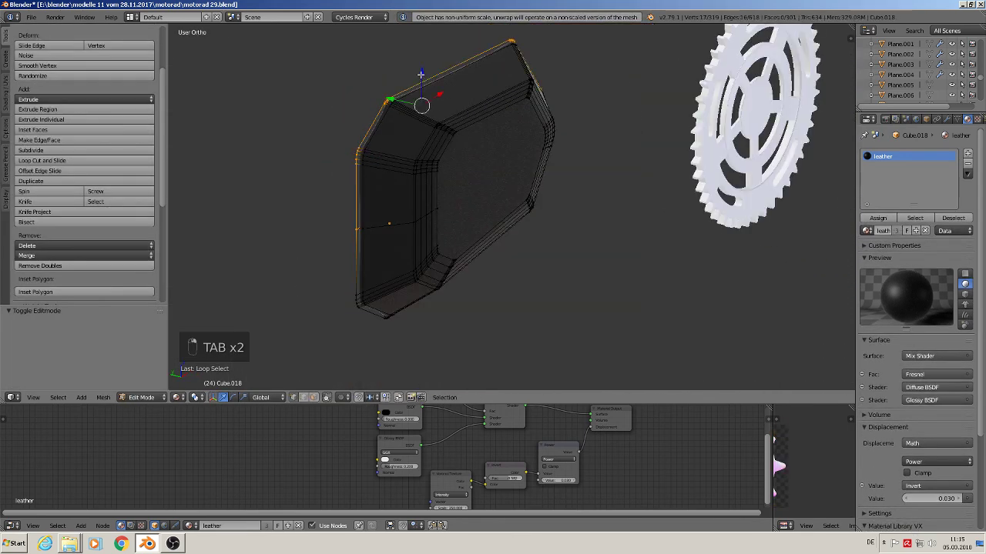
middle_click_drag(499, 103, 420, 60)
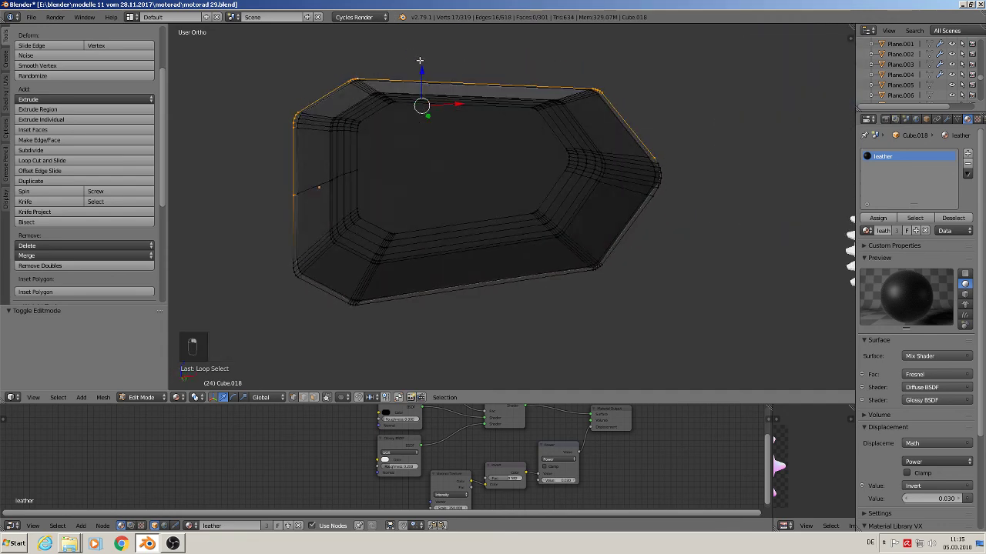
right_click(643, 217, "alt+shift")
right_click(485, 290, "alt+shift")
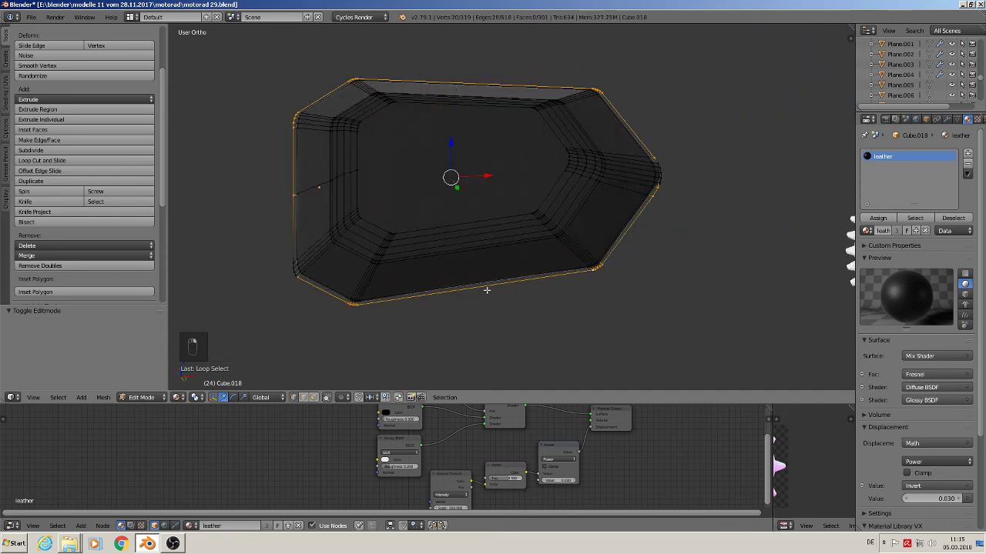
scroll(285, 264, "up", 4)
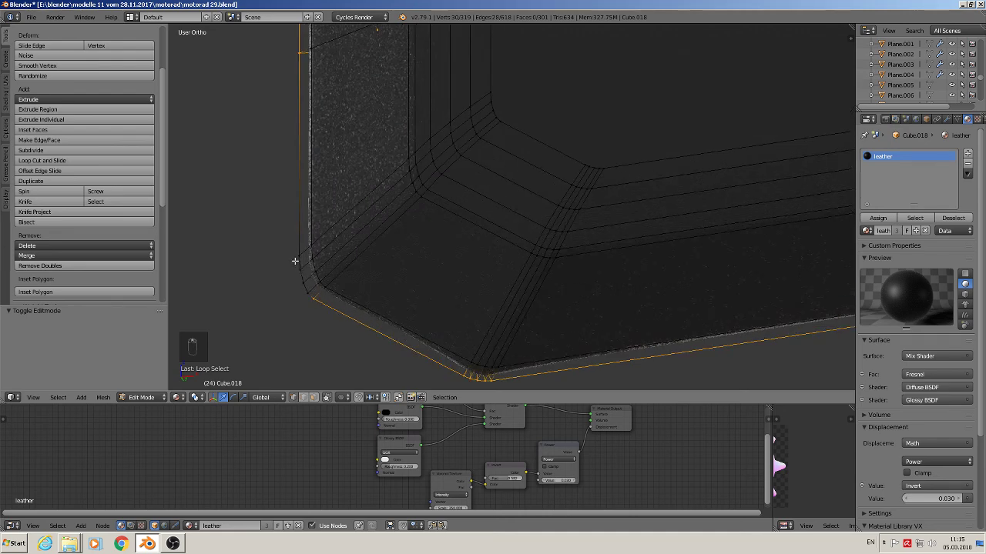
right_click(298, 262, "alt+shift")
scroll(297, 262, "down", 3)
middle_click_drag(623, 190, 465, 262, "shift")
scroll(583, 250, "up", 4)
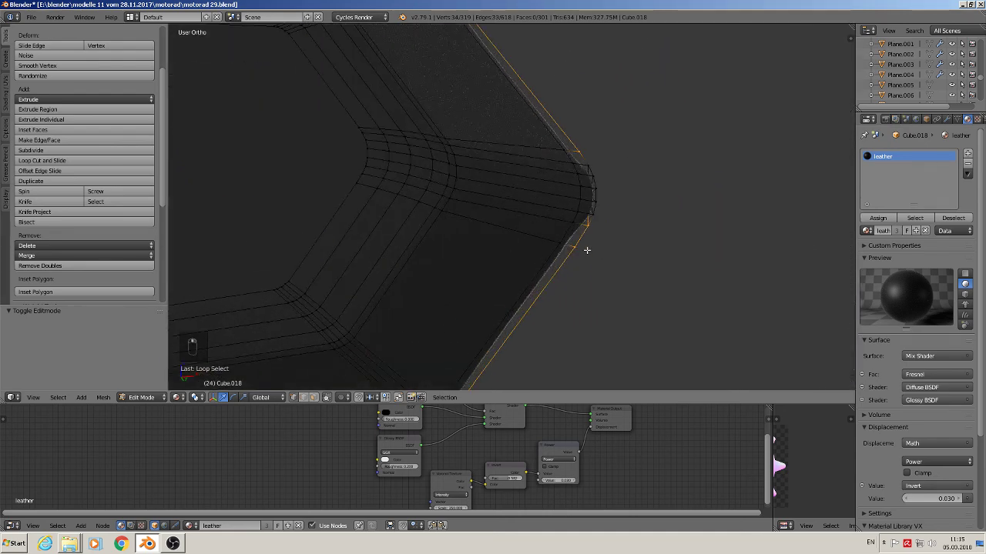
right_click(603, 195, "alt+shift")
scroll(602, 202, "down", 5)
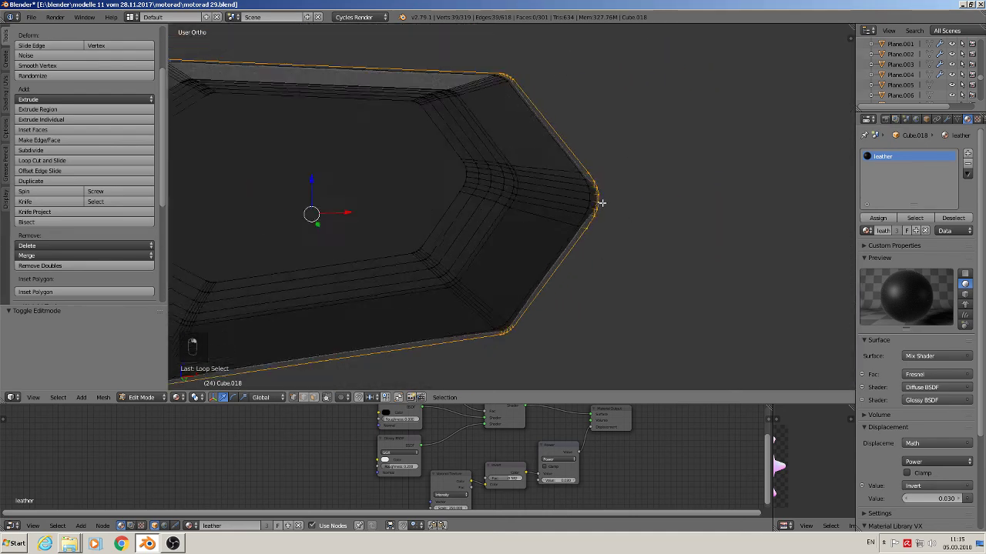
left_click(5, 107)
left_click(58, 192)
scroll(385, 183, "down", 2)
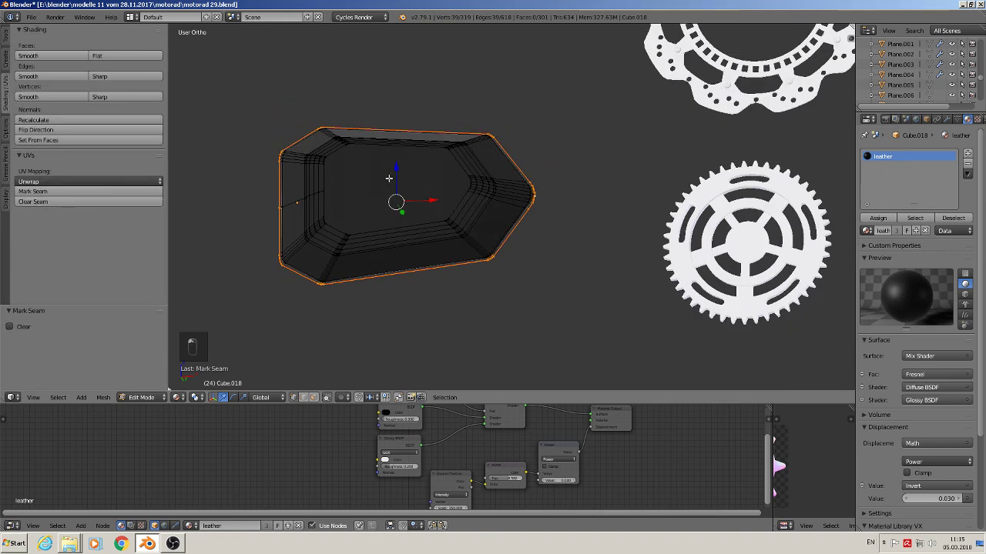
Select the pad's whole mesh and UV unwrap it along the border seam
key("a")
key("a")
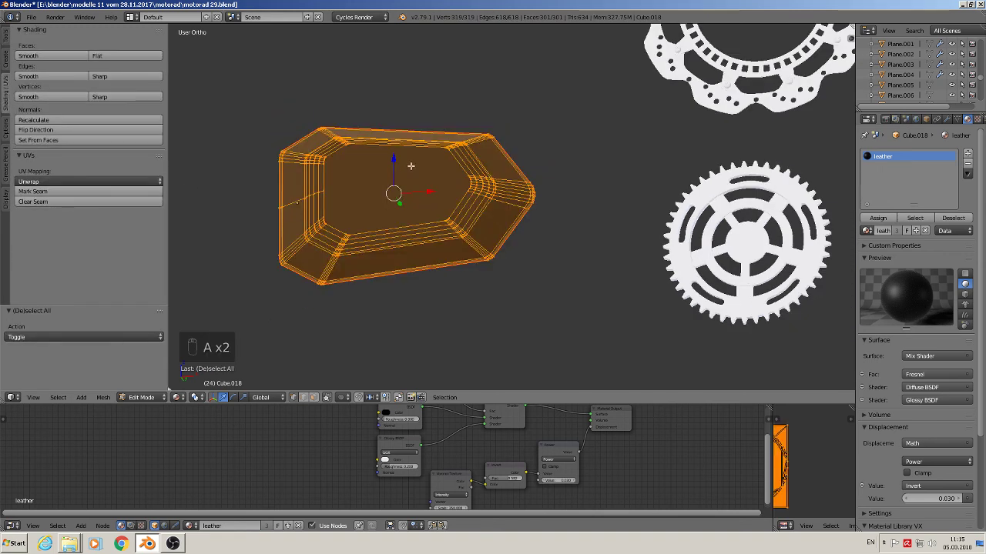
key("u")
left_click(411, 164)
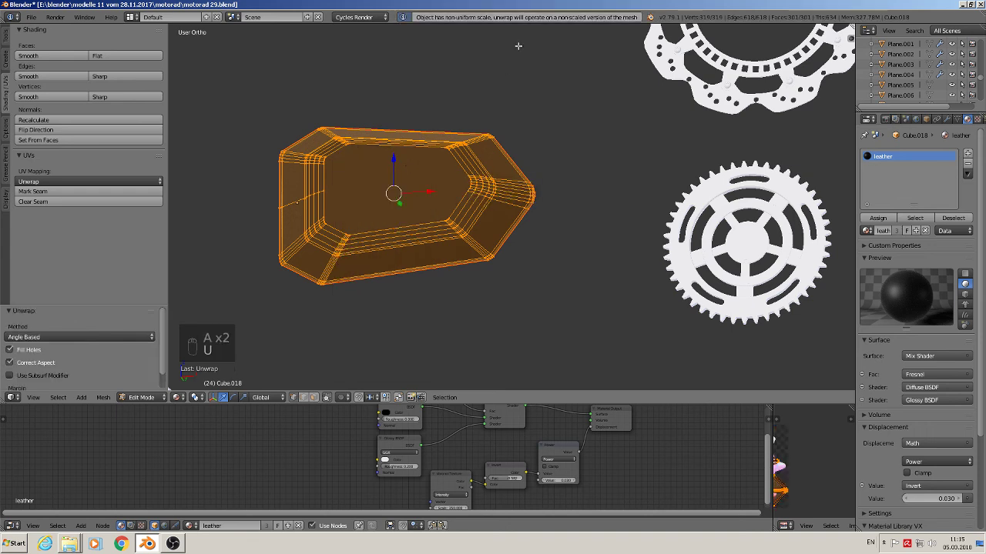
key("Tab")
key("KP_1")
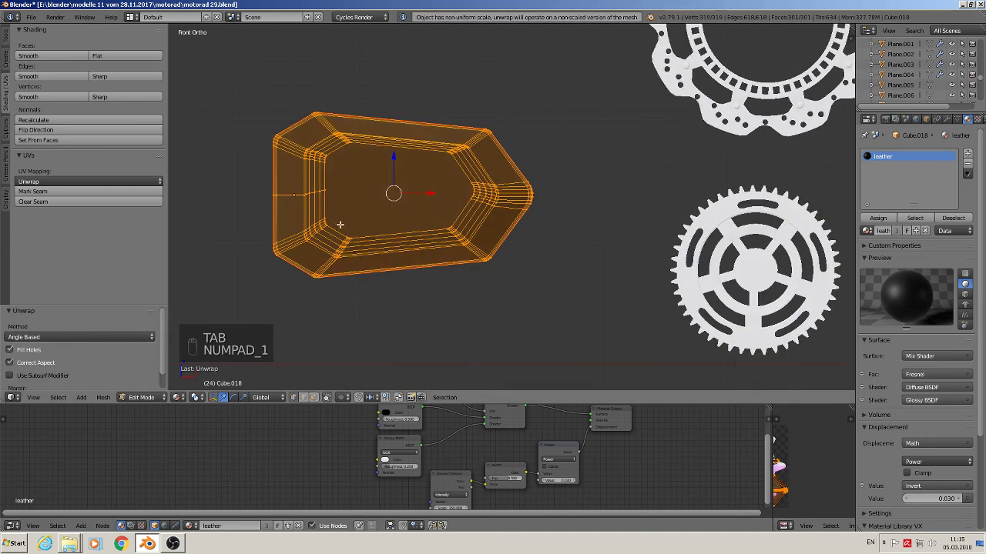
Apply the pad's rotation and scale and set its origin to geometry
key("Tab")
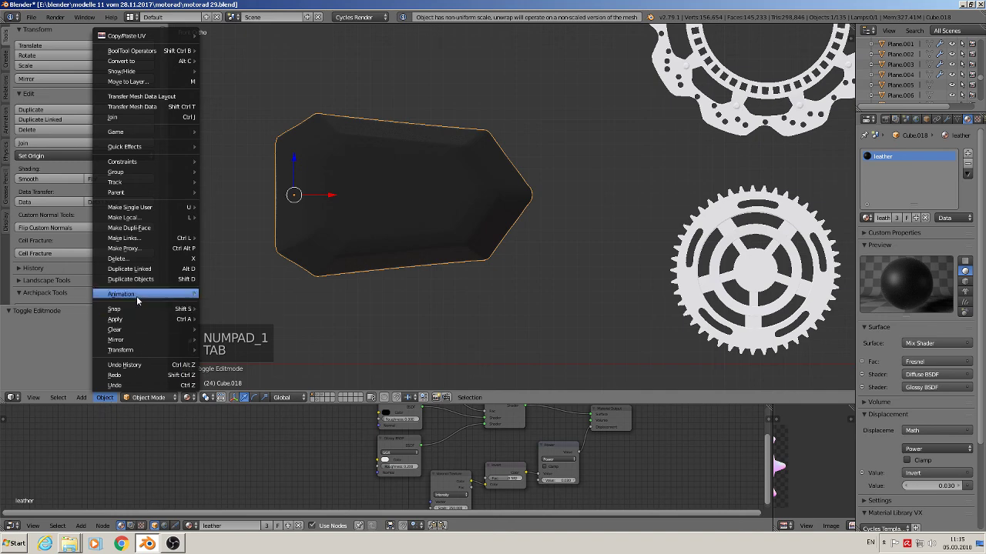
mouse_move(134, 319)
left_click(265, 350)
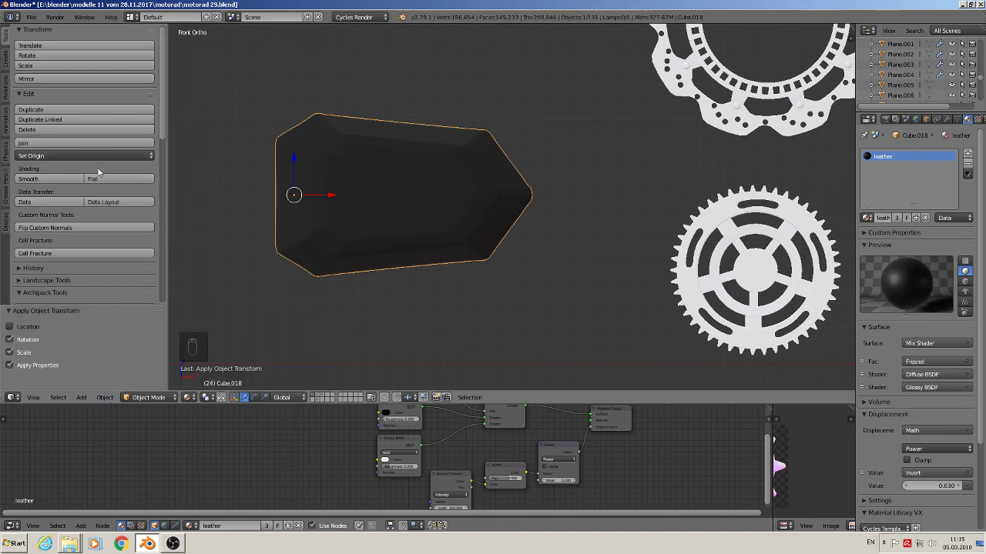
left_click(80, 156)
left_click(87, 178)
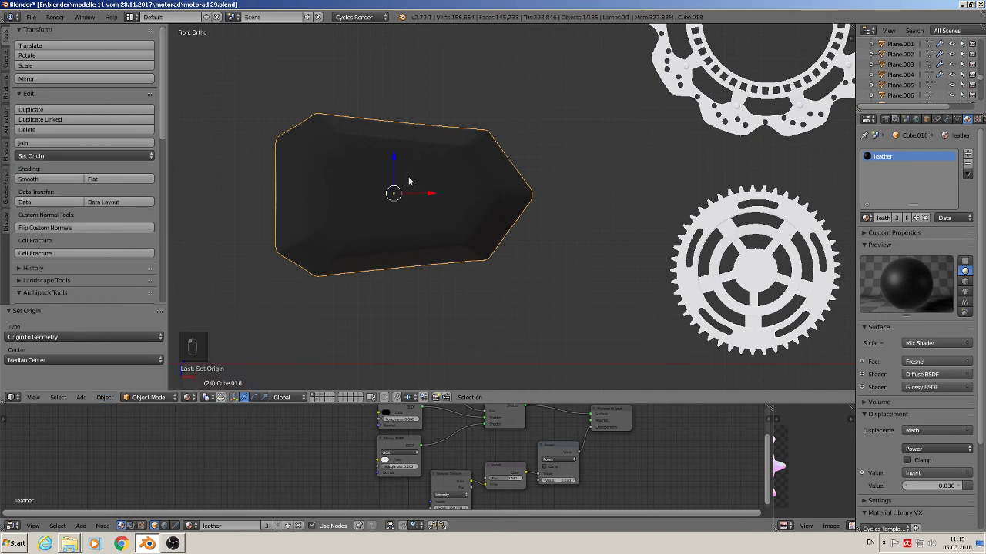
UV unwrap the pad again with its applied scale and inspect the leather grain up close
key("Tab")
key("u")
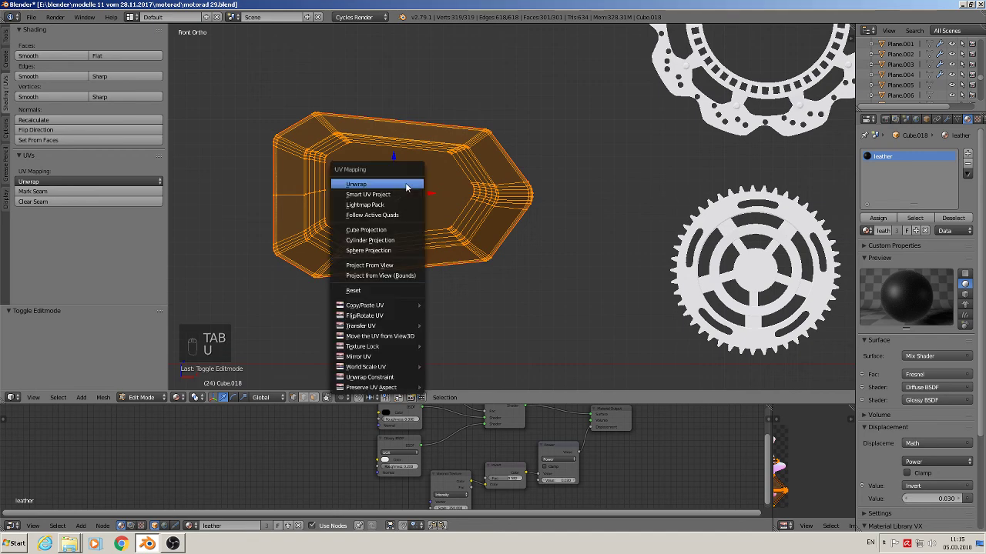
left_click(406, 188)
key("Tab")
scroll(419, 221, "up", 3)
middle_click_drag(419, 220, 396, 160)
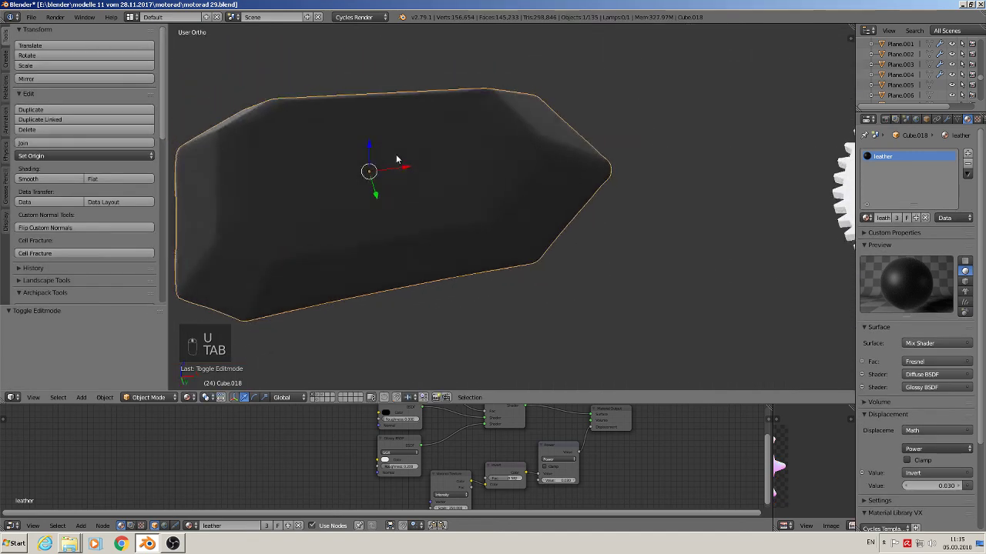
scroll(437, 159, "up", 5)
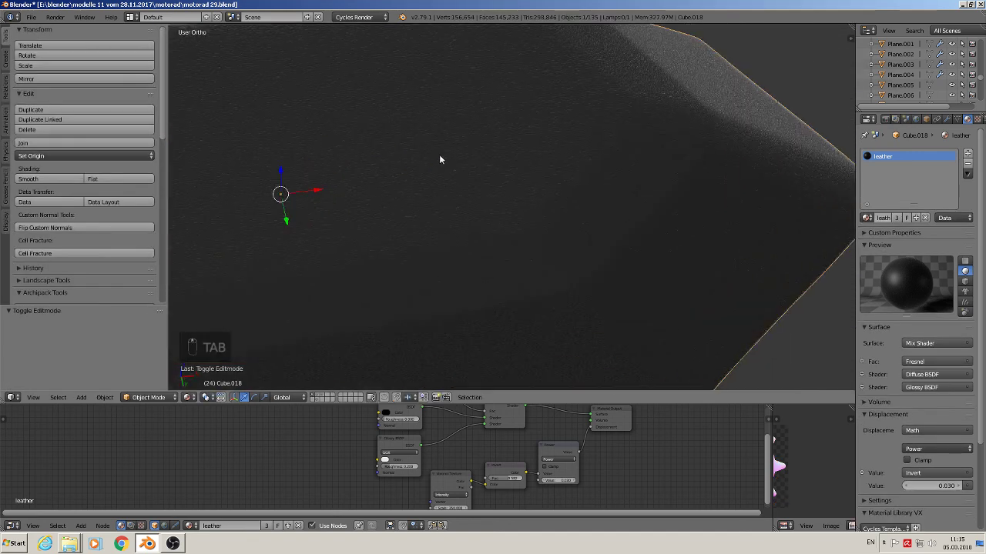
Move the leather pad about -40.7 along X and -14.3 along Z, beside the reference images above the seat, and deselect everything
scroll(440, 160, "down", 8)
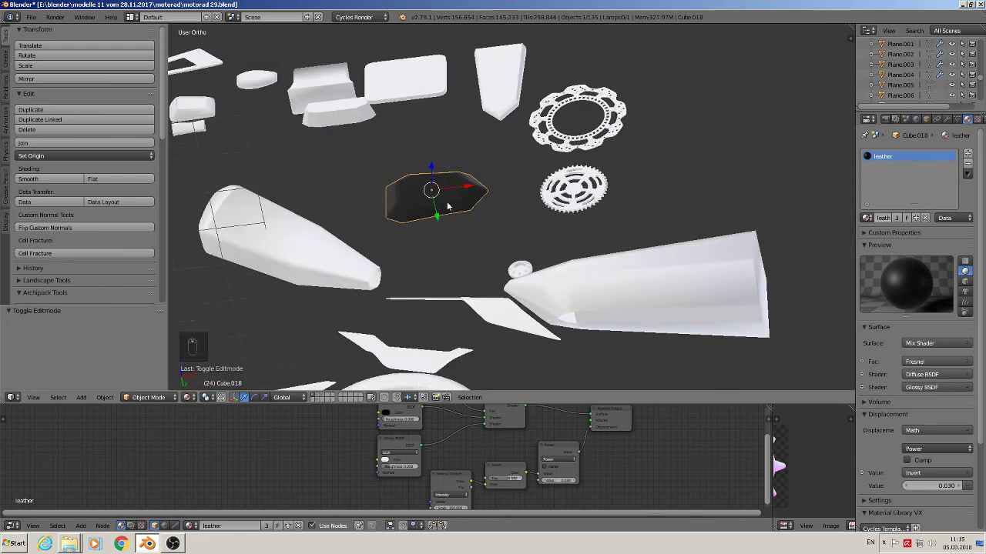
scroll(447, 205, "down", 4)
key("KP_1")
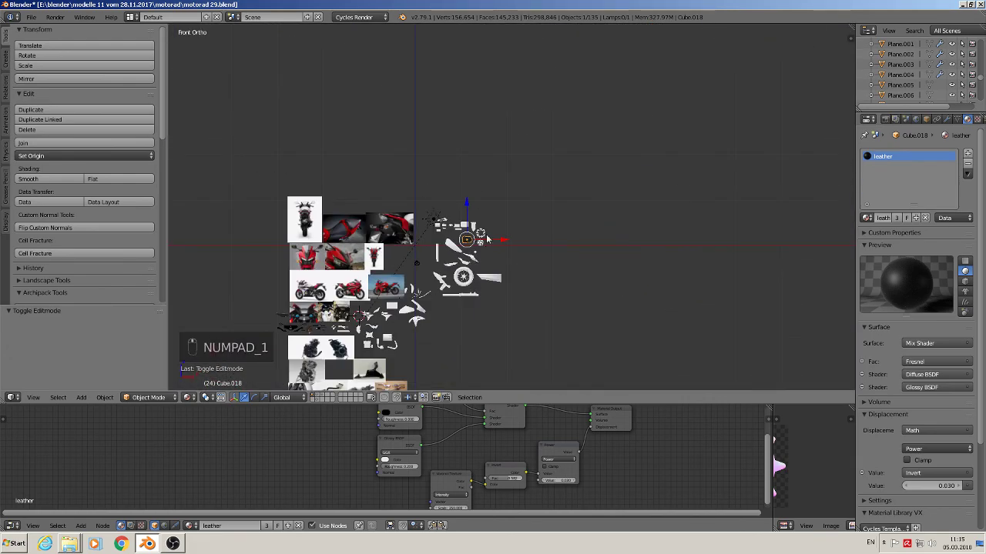
middle_click_drag(487, 239, 650, 133, "shift")
scroll(630, 149, "up", 3)
key("g")
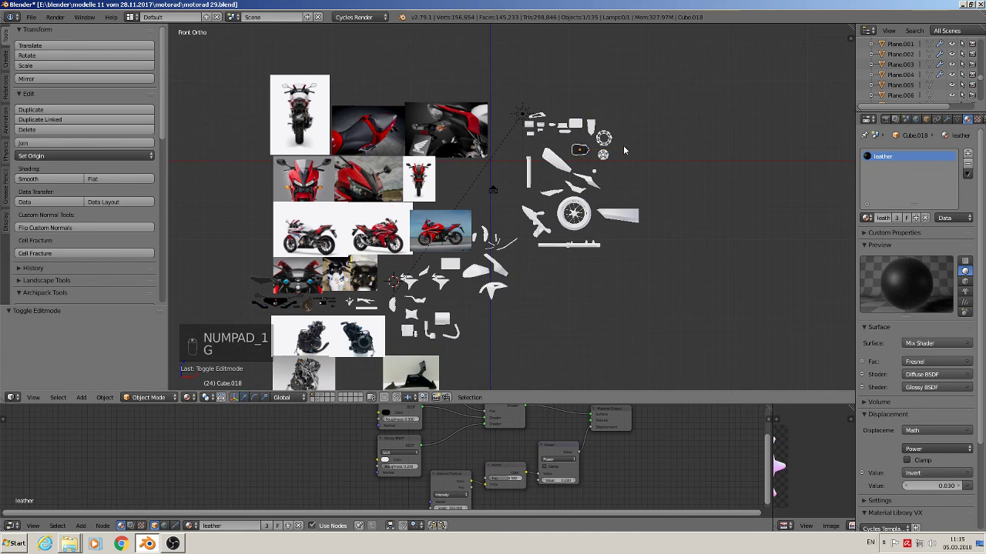
left_click(304, 266)
scroll(291, 272, "up", 2)
scroll(293, 273, "up", 3)
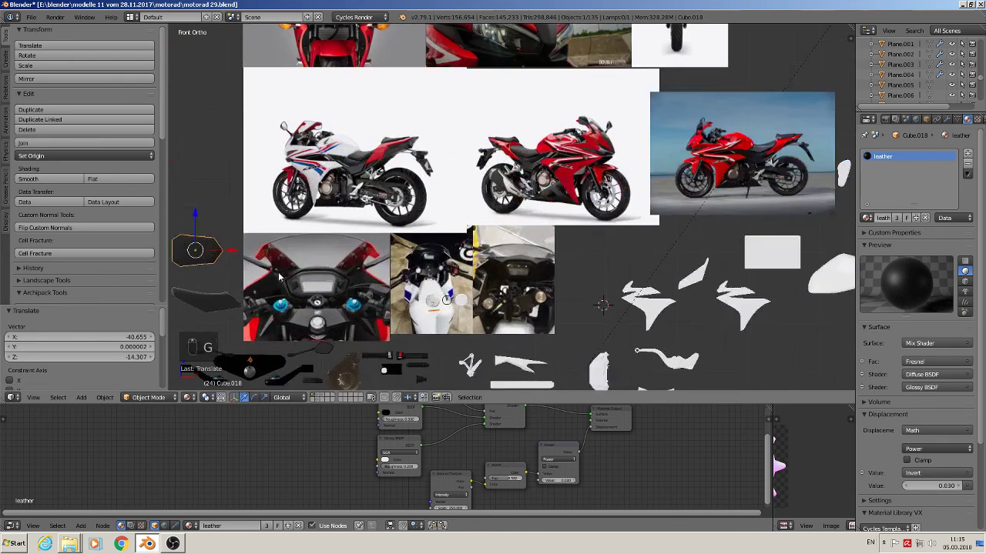
key("a")
scroll(277, 270, "down", 2)
scroll(583, 170, "up", 4)
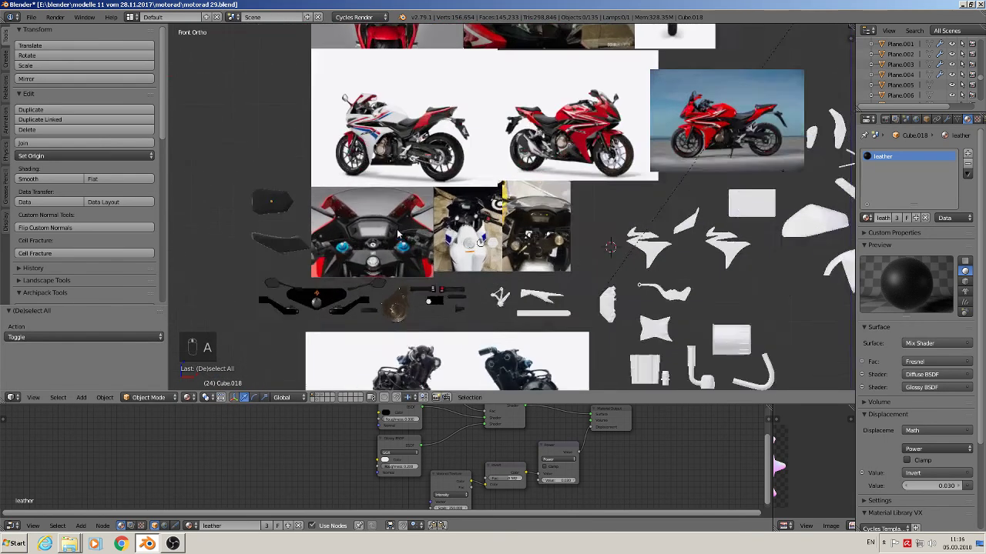
scroll(583, 170, "up", 1)
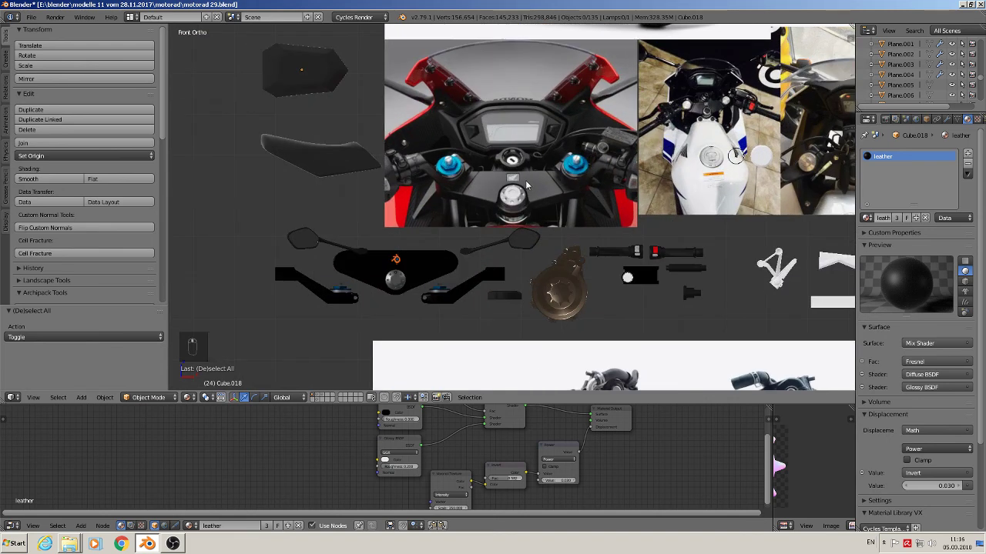